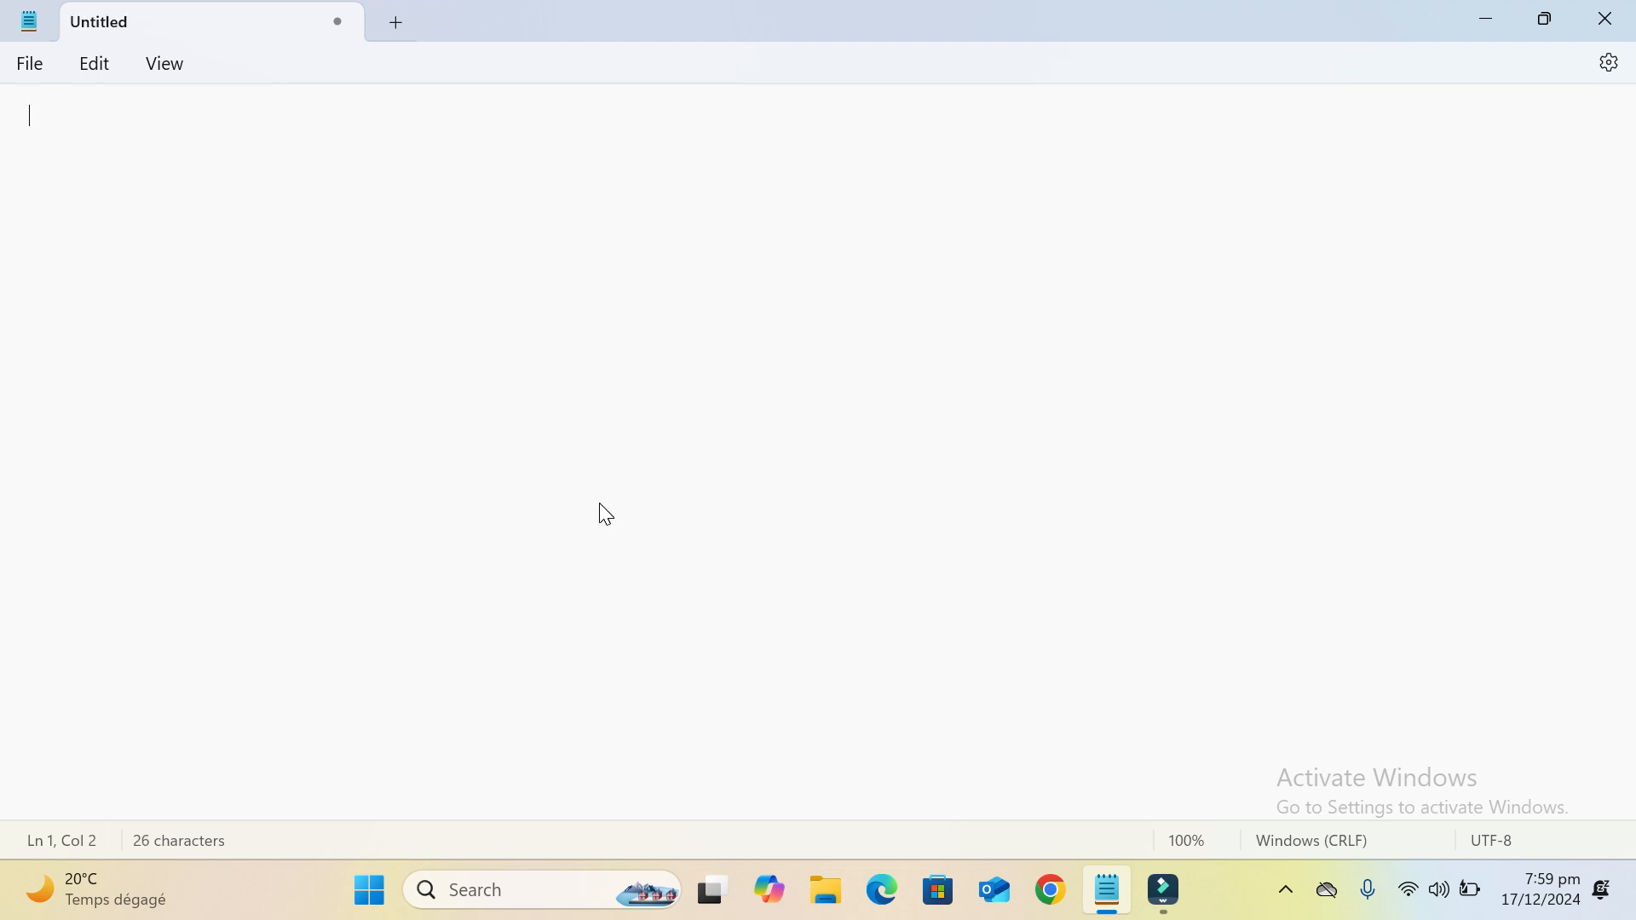
Enlarge the note's text display to 380% zoom
type("++")
key("BackSpace")
key("BackSpace")
scroll(606, 514, "up", 2)
scroll(602, 511, "up", 6)
key("ctrl+plus")
key("ctrl+plus")
key("ctrl+plus")
key("ctrl+plus")
key("ctrl+plus")
key("ctrl+plus")
key("ctrl+plus")
key("ctrl+plus")
Write "Bienvenu sur ma chaine Youtube" as the first line of the note and start a new line
type("Bienven")
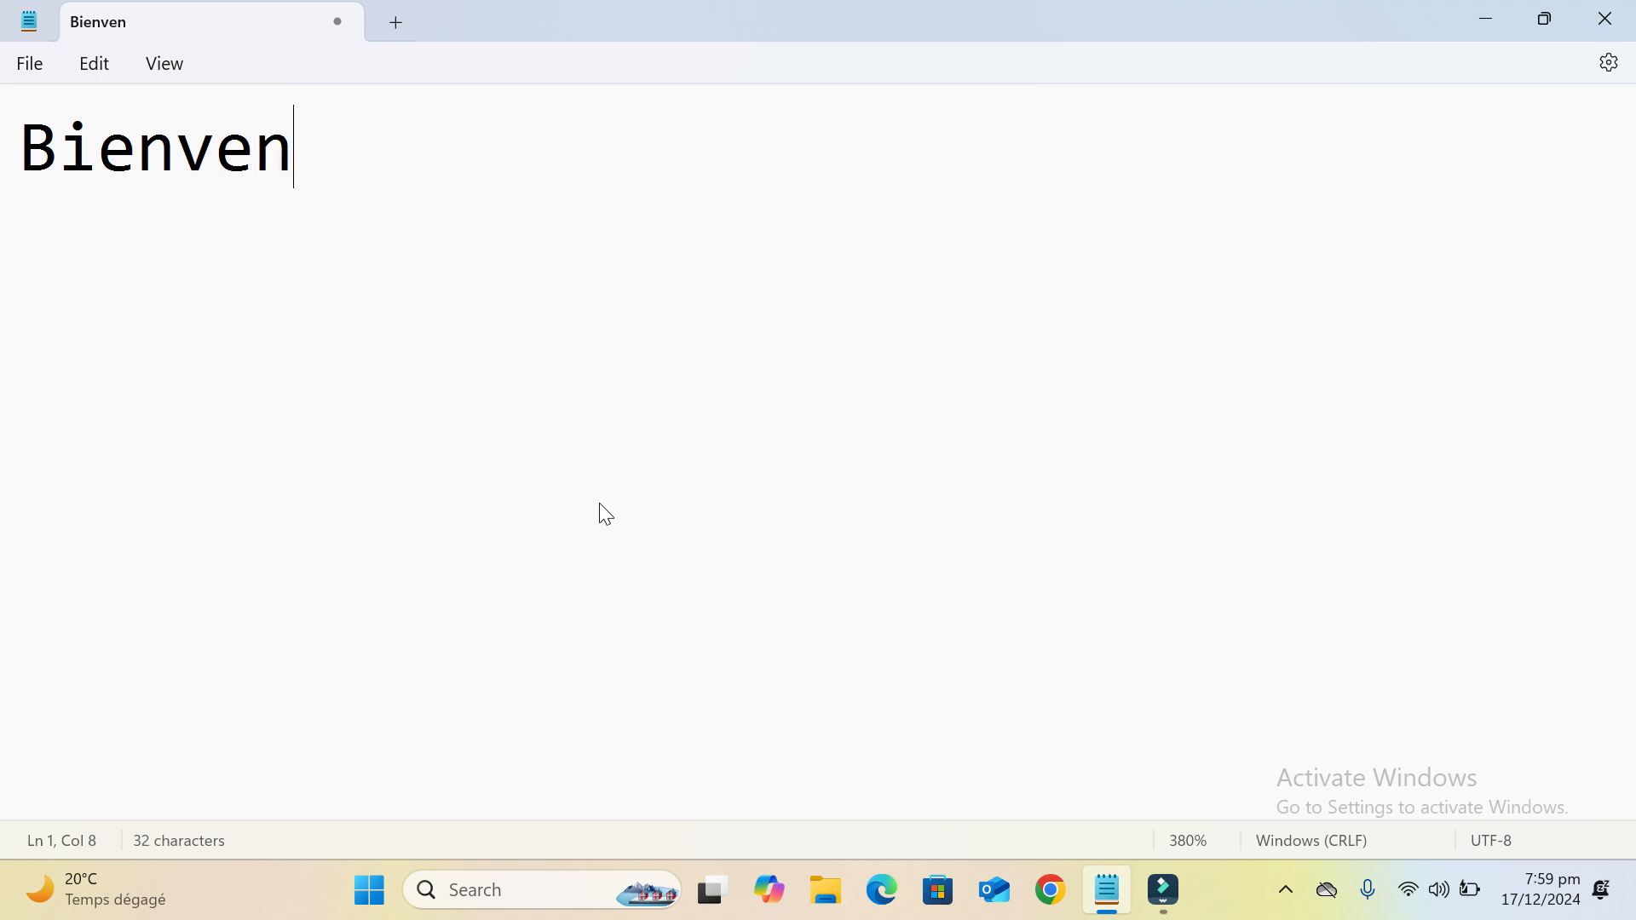
type("u  sur ma chaine T")
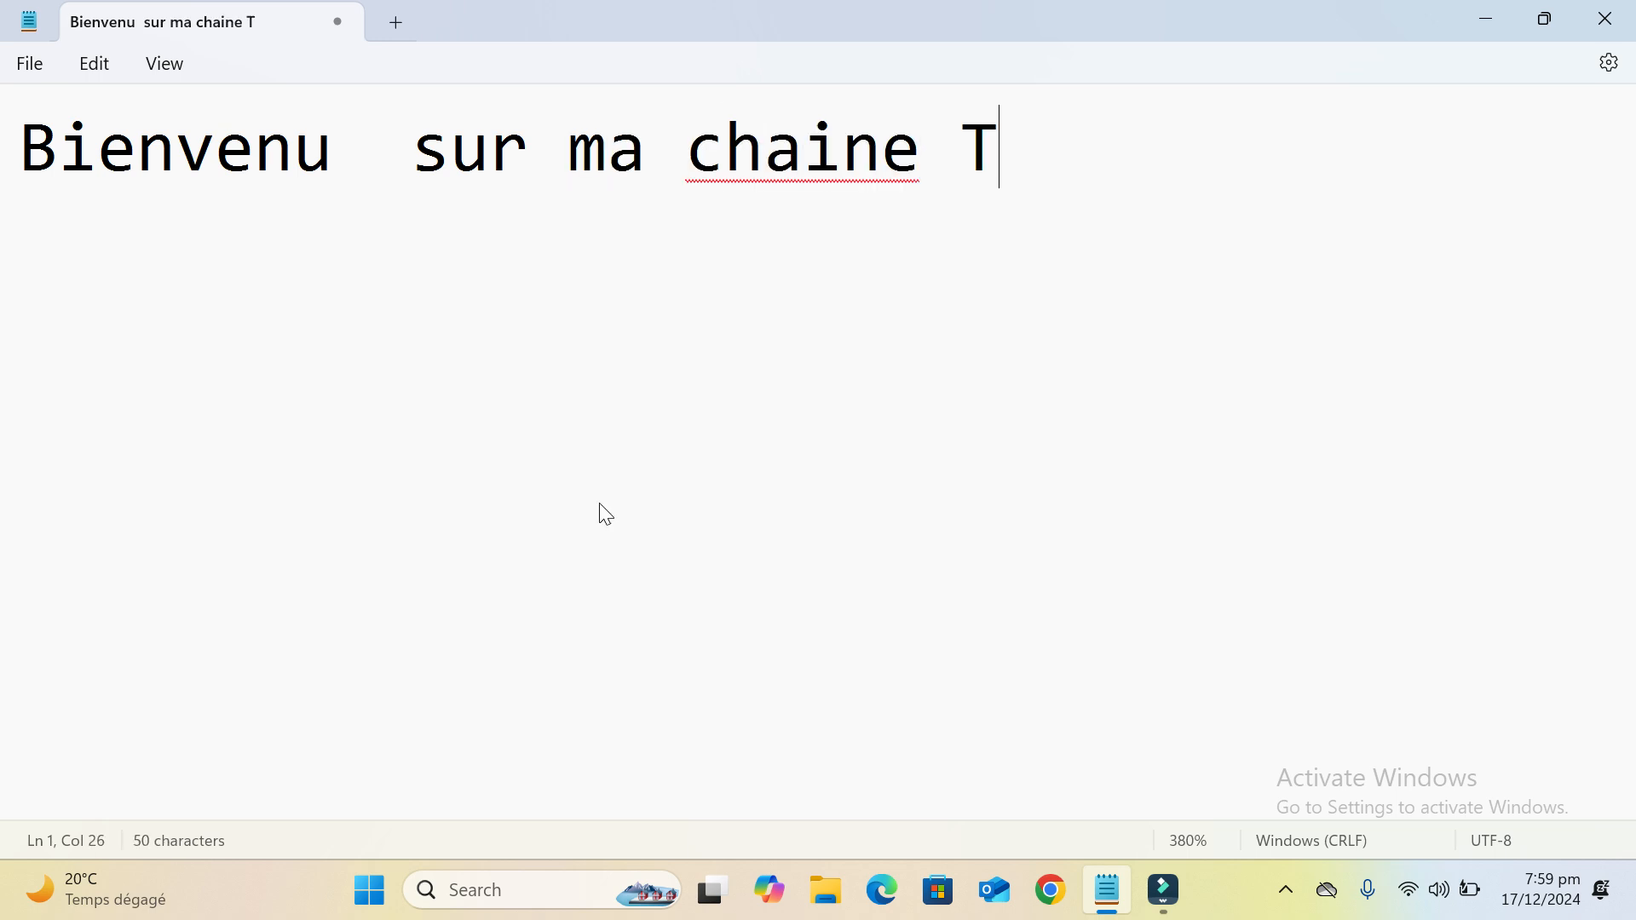
type("out")
key("BackSpace")
key("BackSpace")
key("BackSpace")
key("BackSpace")
type("Youti")
key("BackSpace")
type("ube")
key("Return")
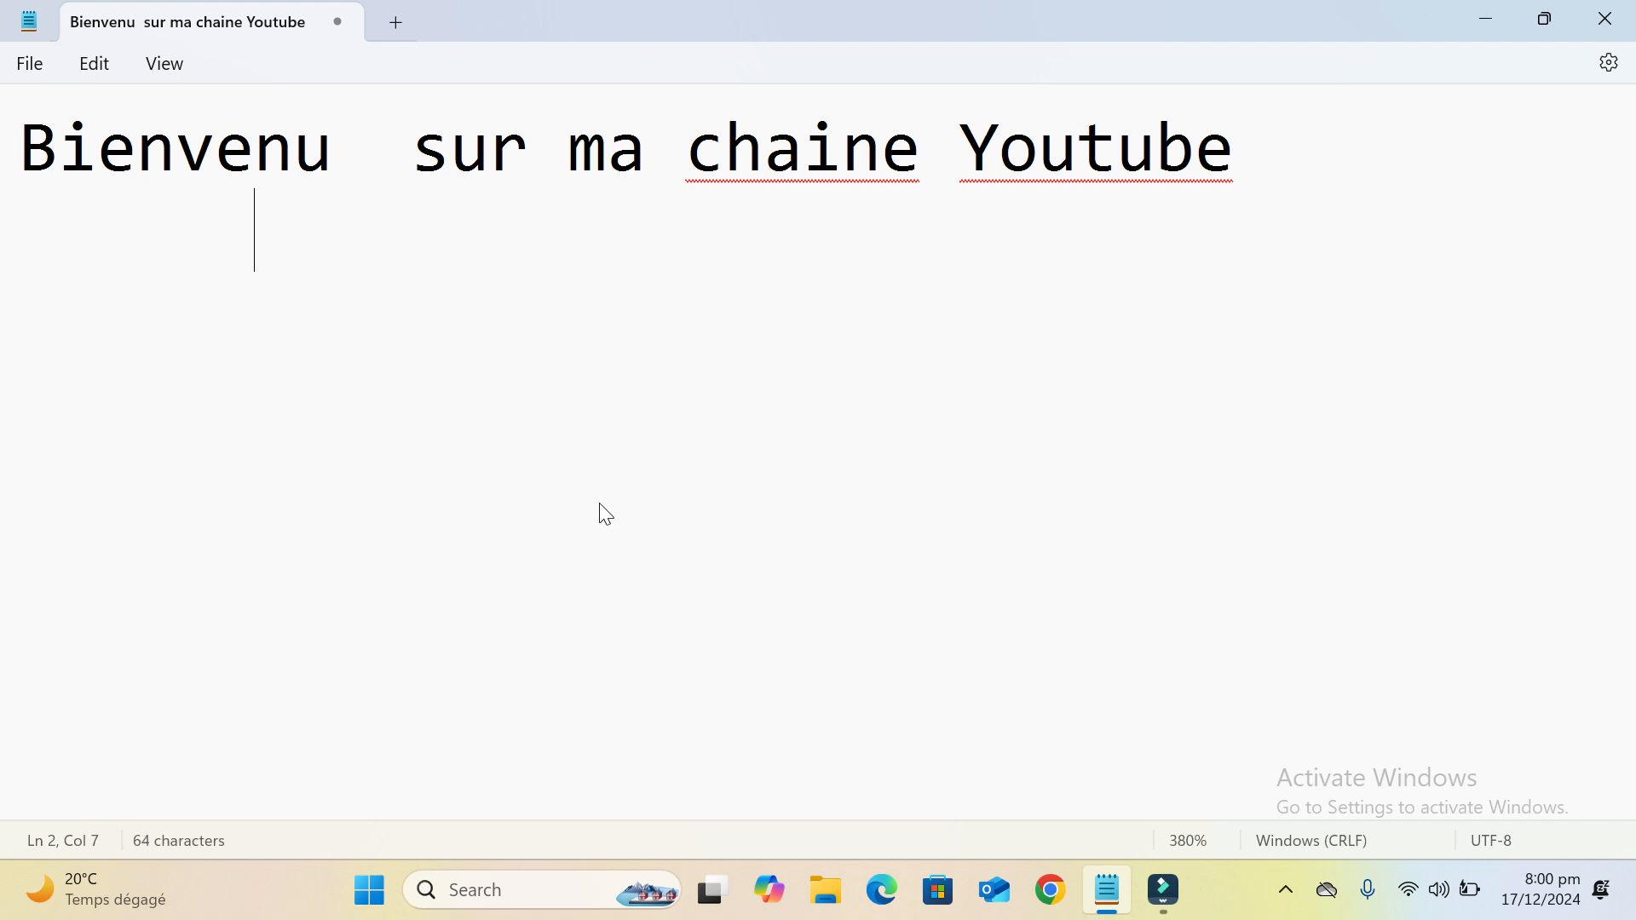
Add "CodeWithJeancy" roughly centred on the second line, with a row of dashes on the line beneath it
type("Code")
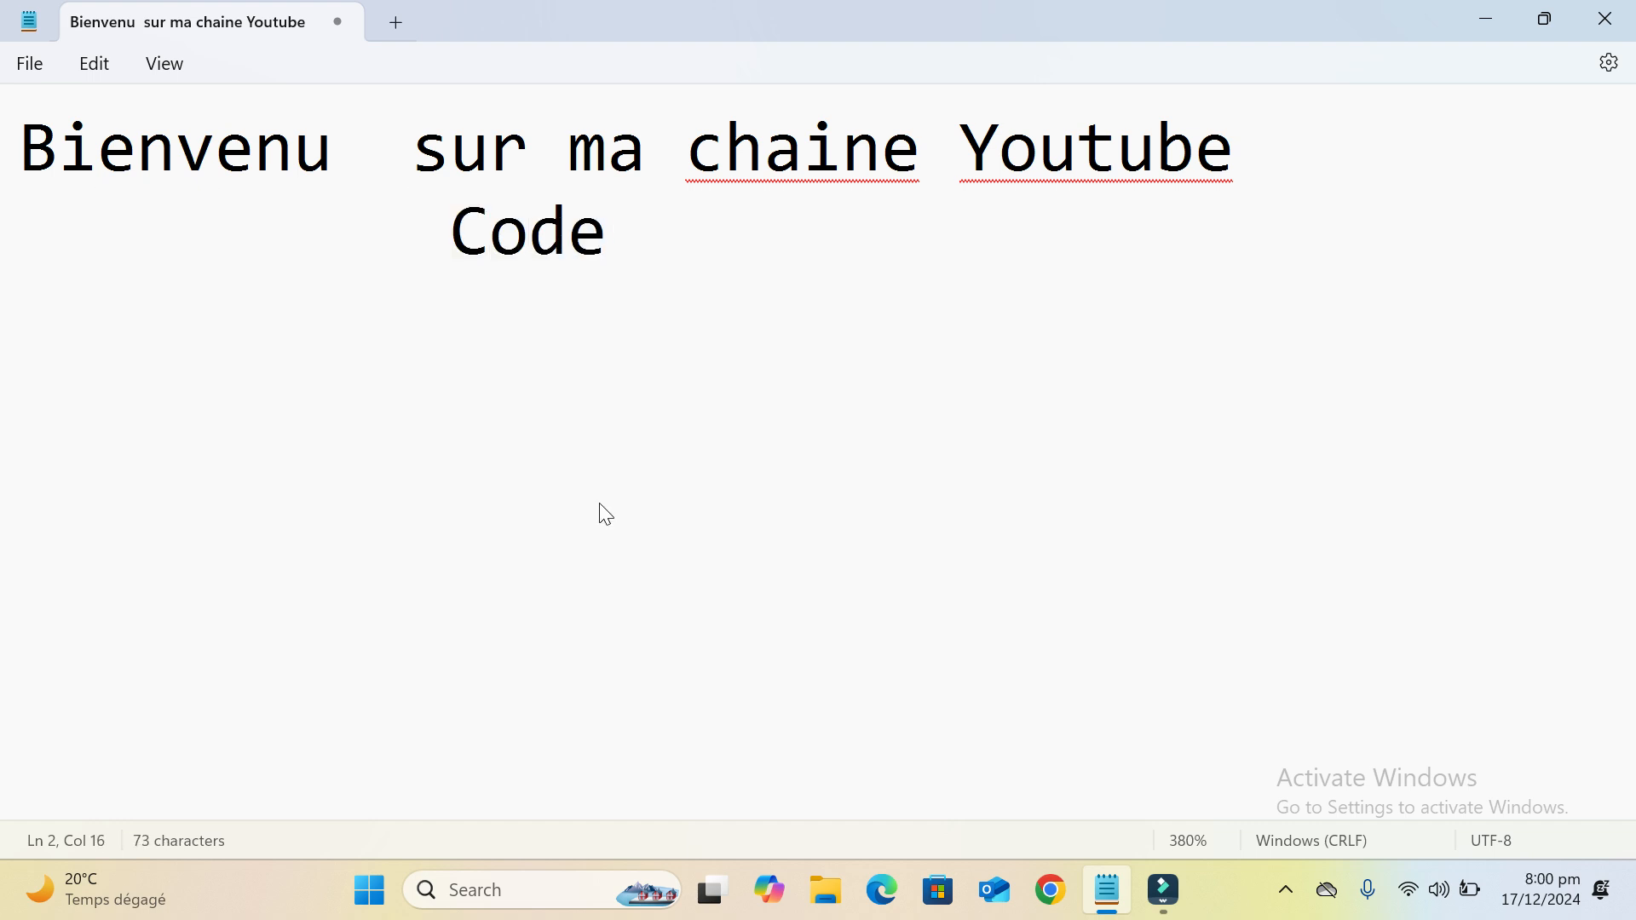
type("WithJeancy")
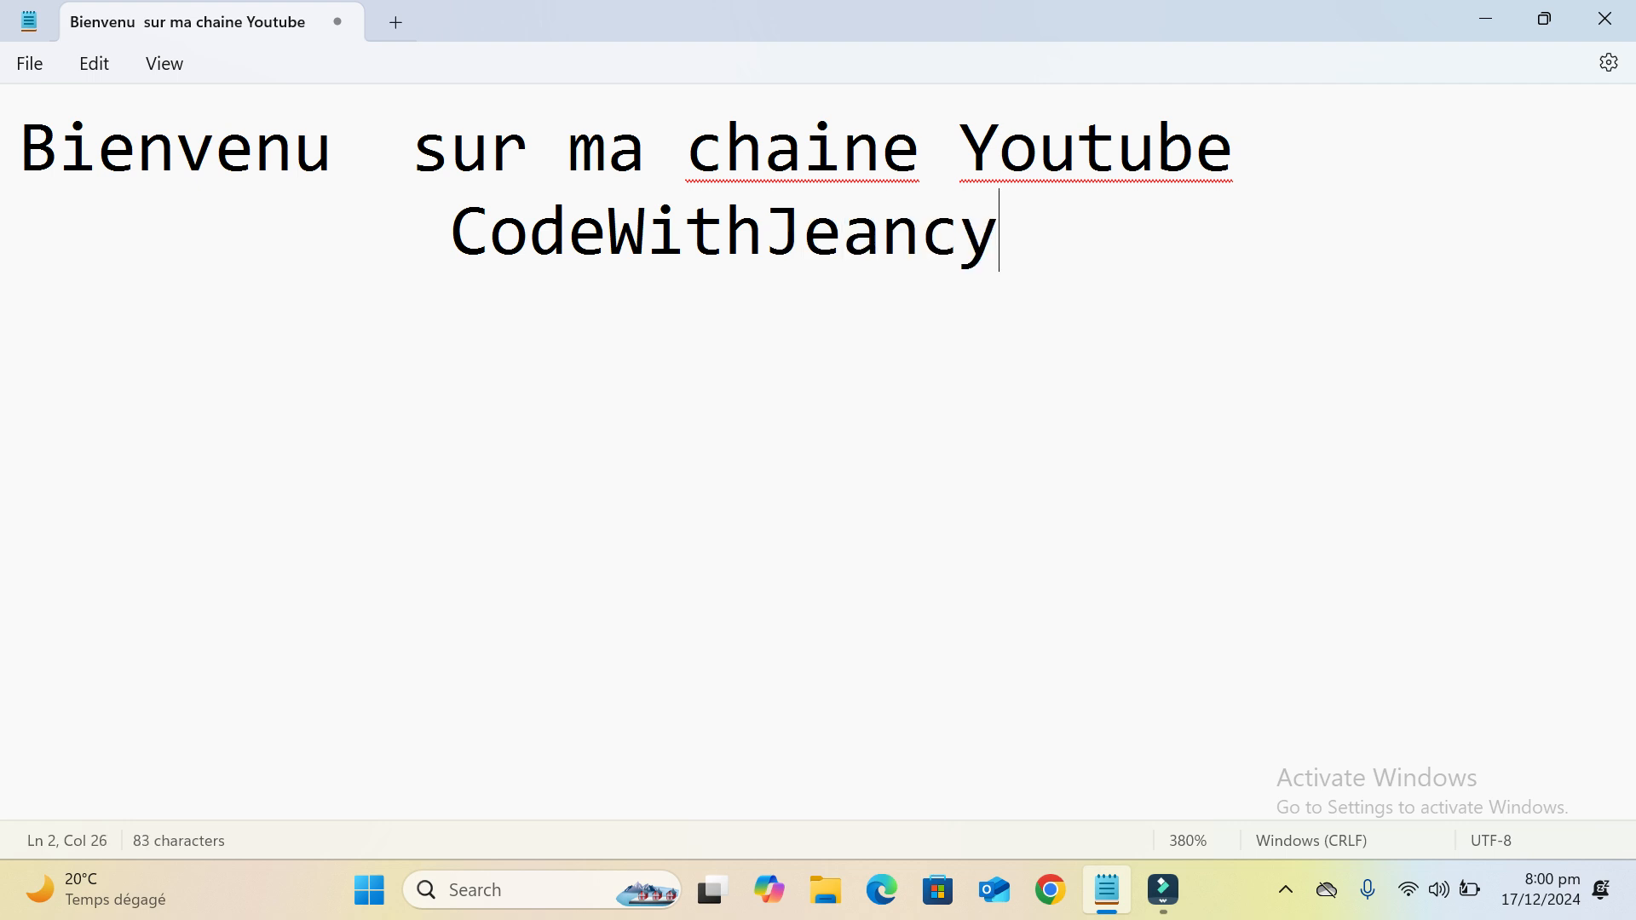
key("Return")
type("---------------------------------")
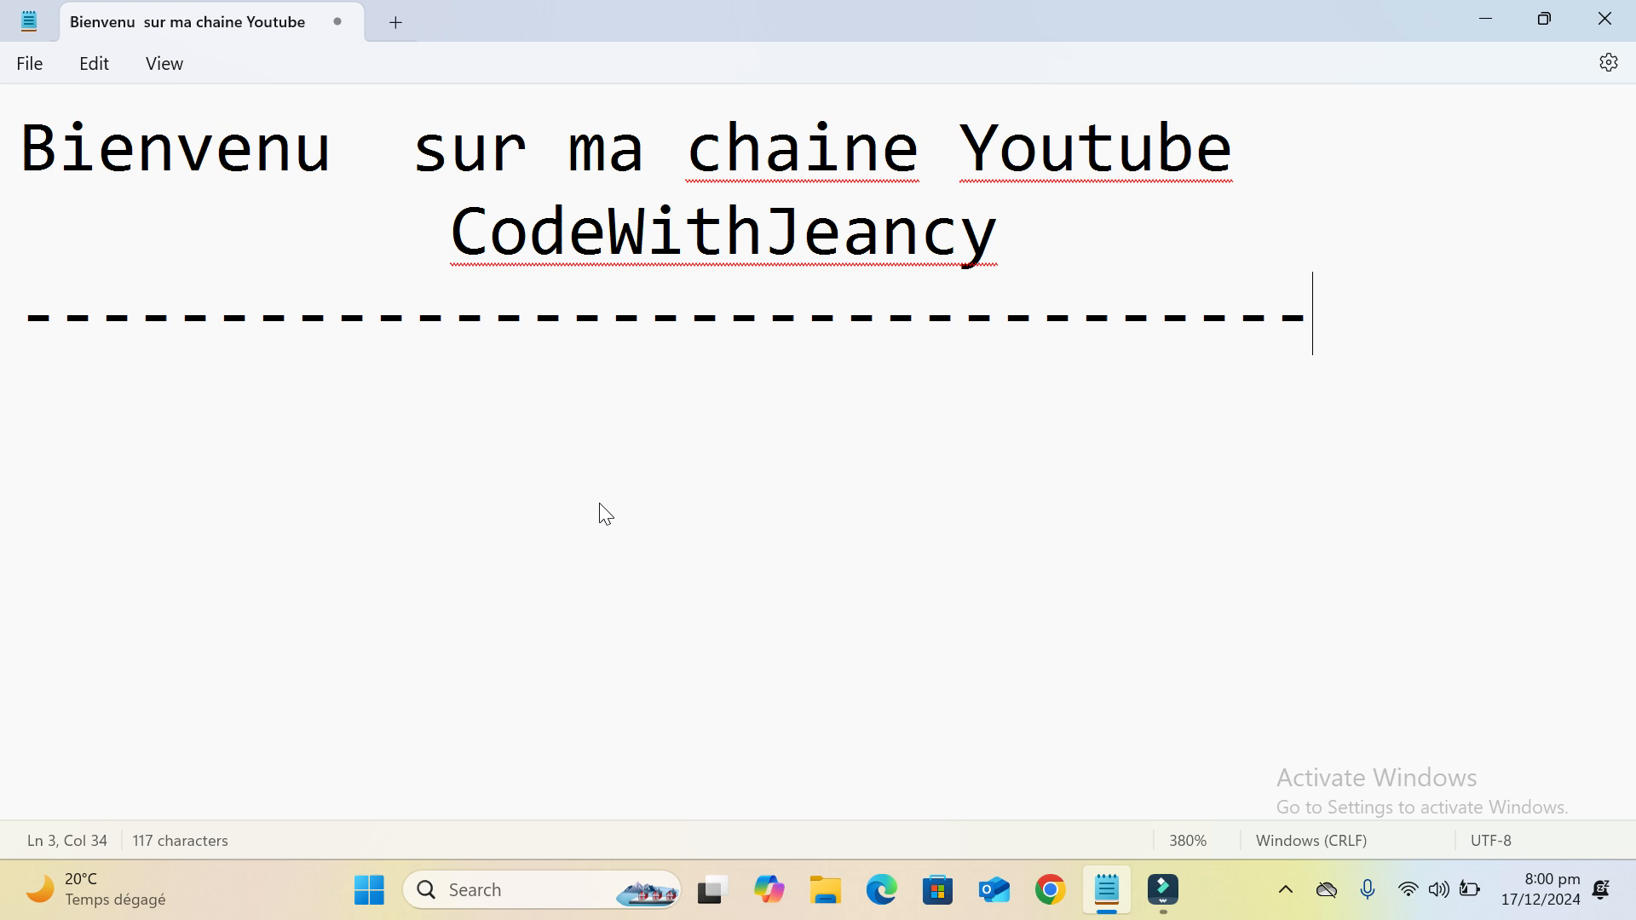
Write an indented "Nodejs" entry on the line below the dashes
key("Return")
type("NOj")
key("BackSpace")
key("BackSpace")
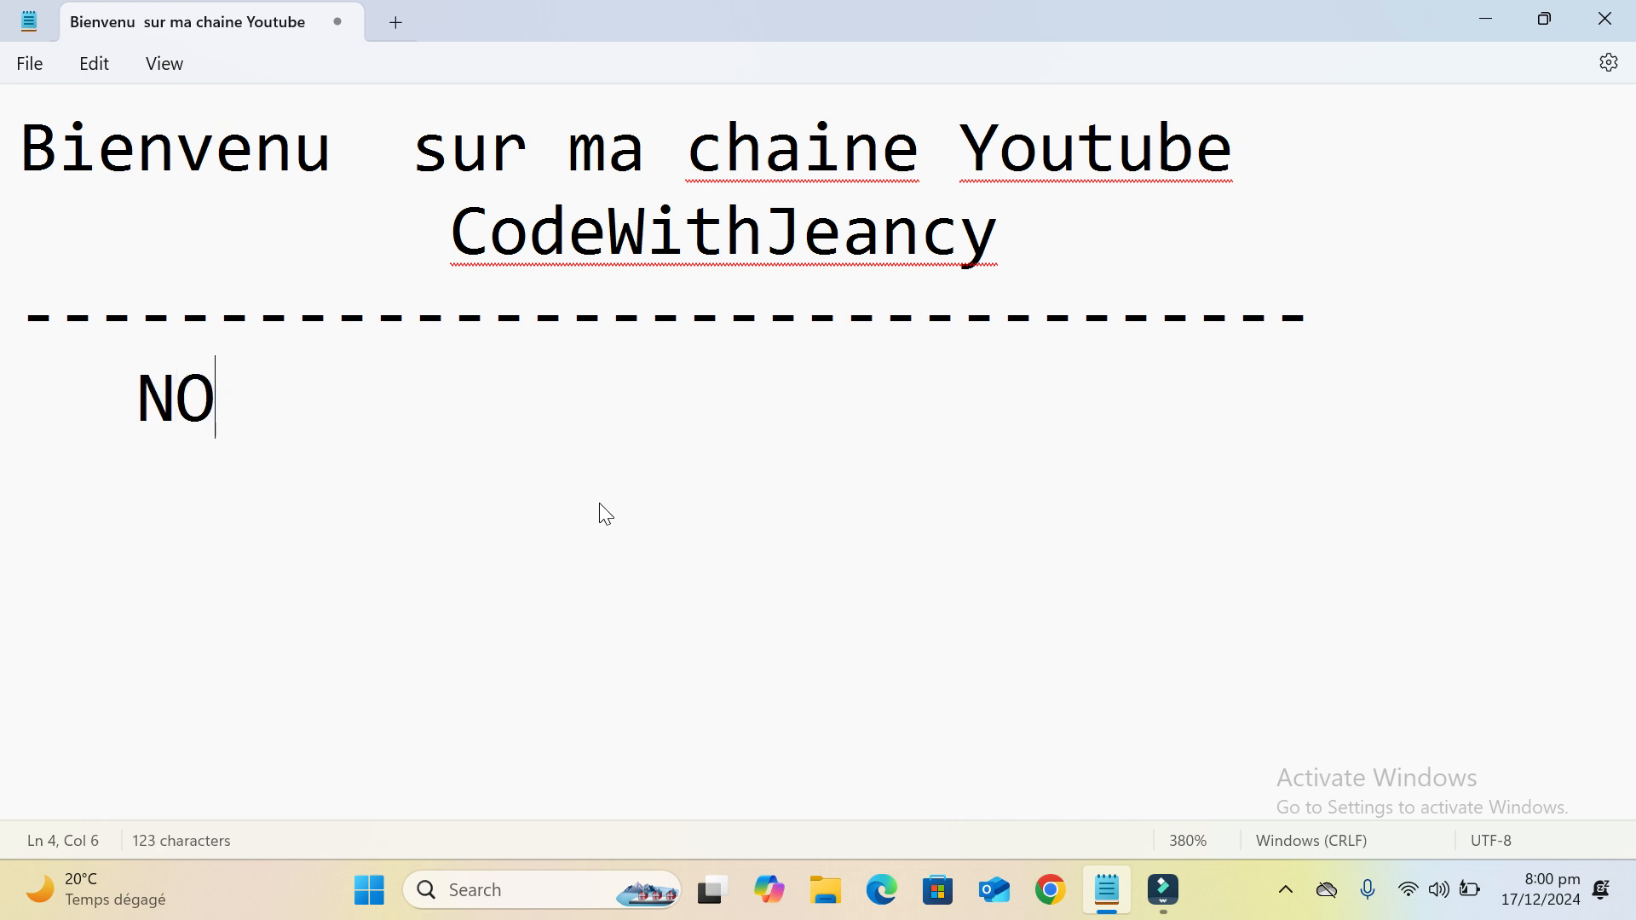
type("oj")
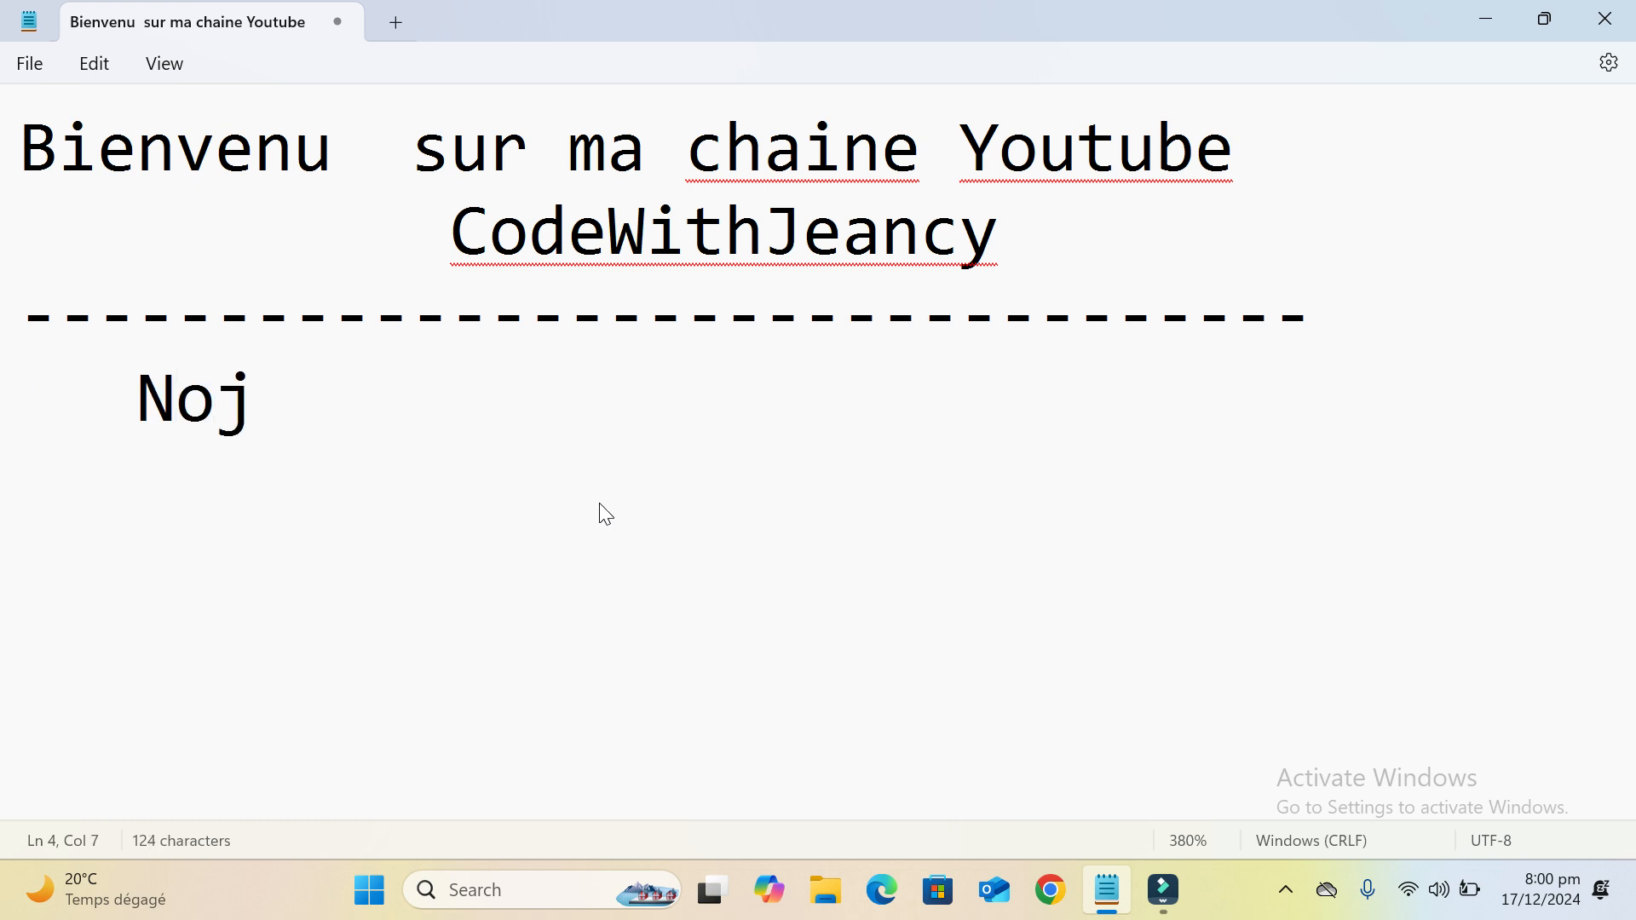
key("BackSpace")
type("dje")
key("BackSpace")
key("BackSpace")
type("ejs")
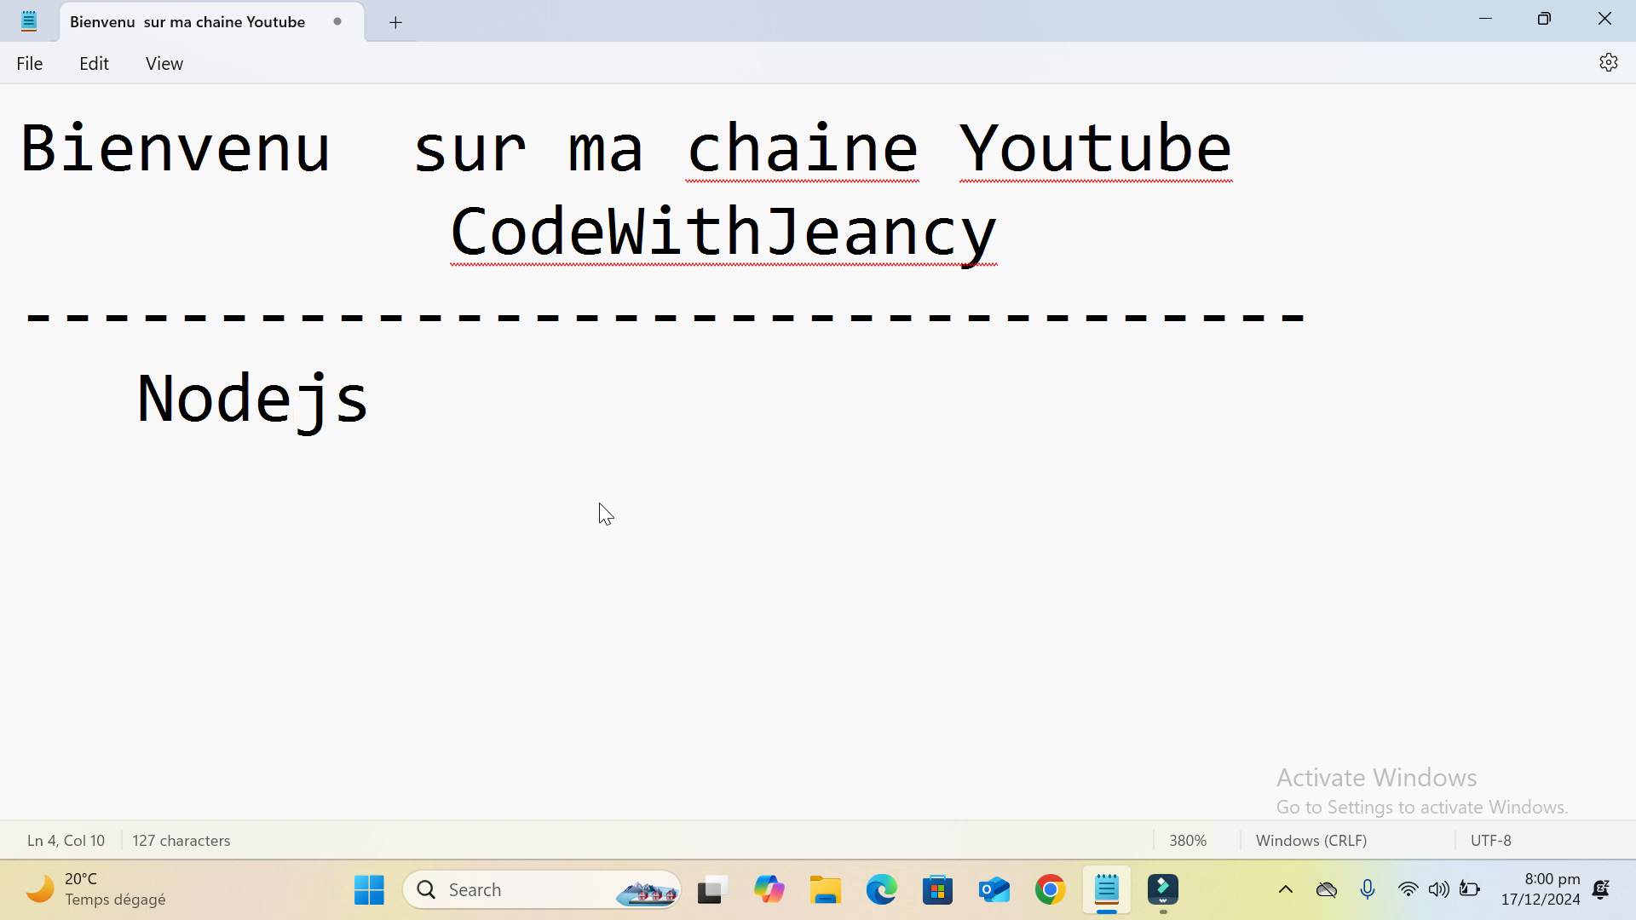
Number the Nodejs entry "1." and start an aligned "2." item on the line below it
key("Return")
type("2/")
key("BackSpace")
key("BackSpace")
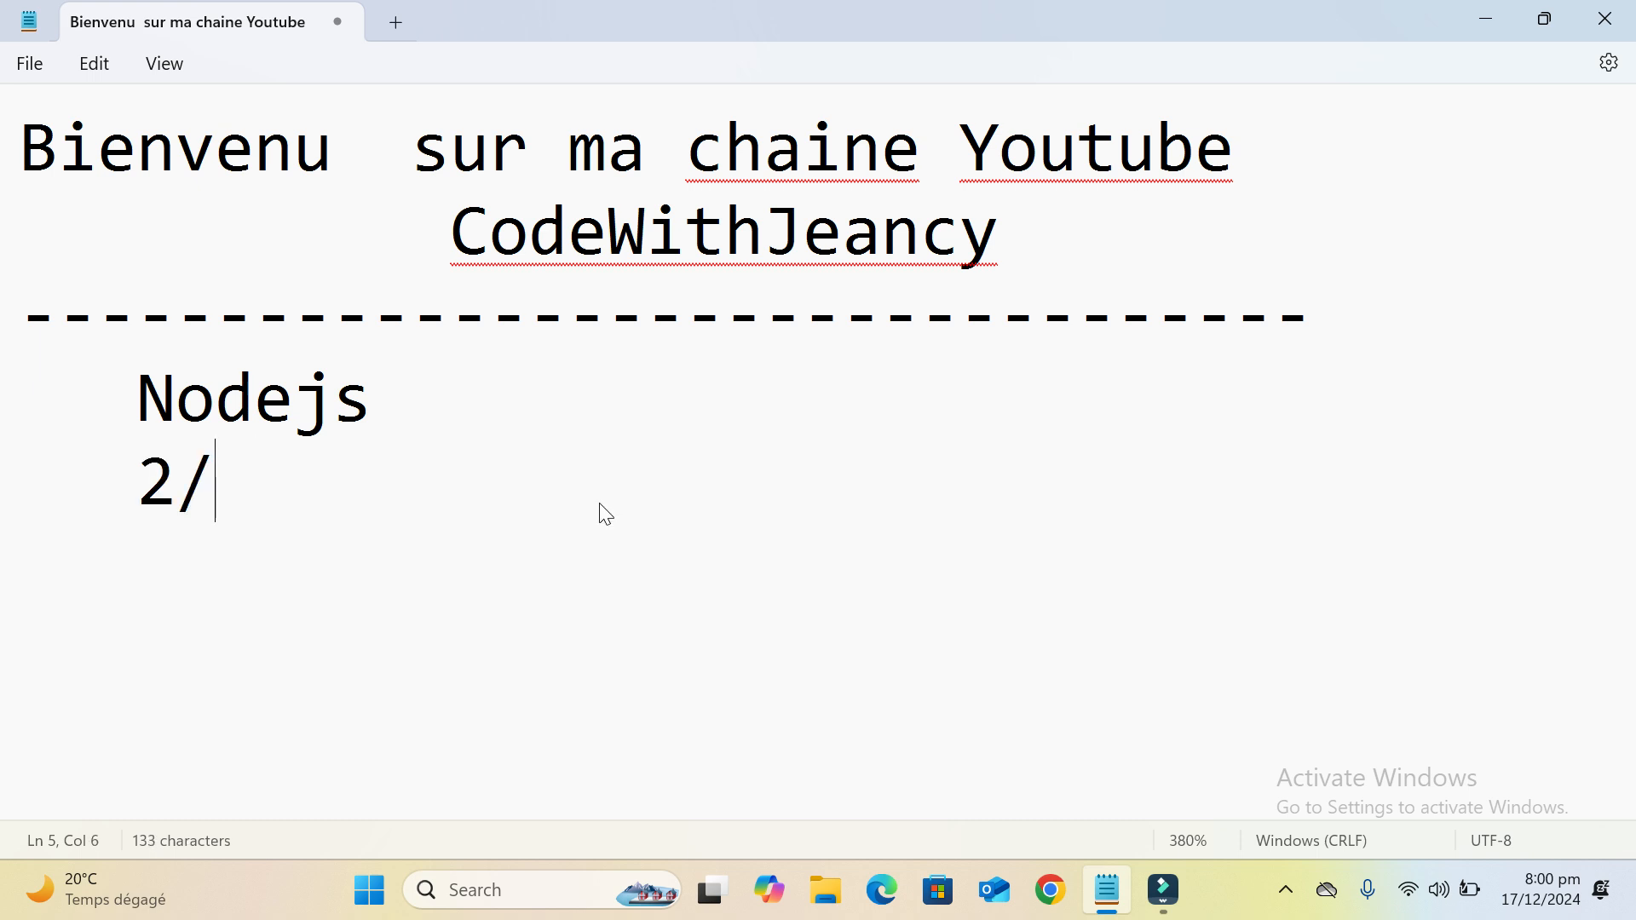
type(".")
left_click(136, 399)
type("1.")
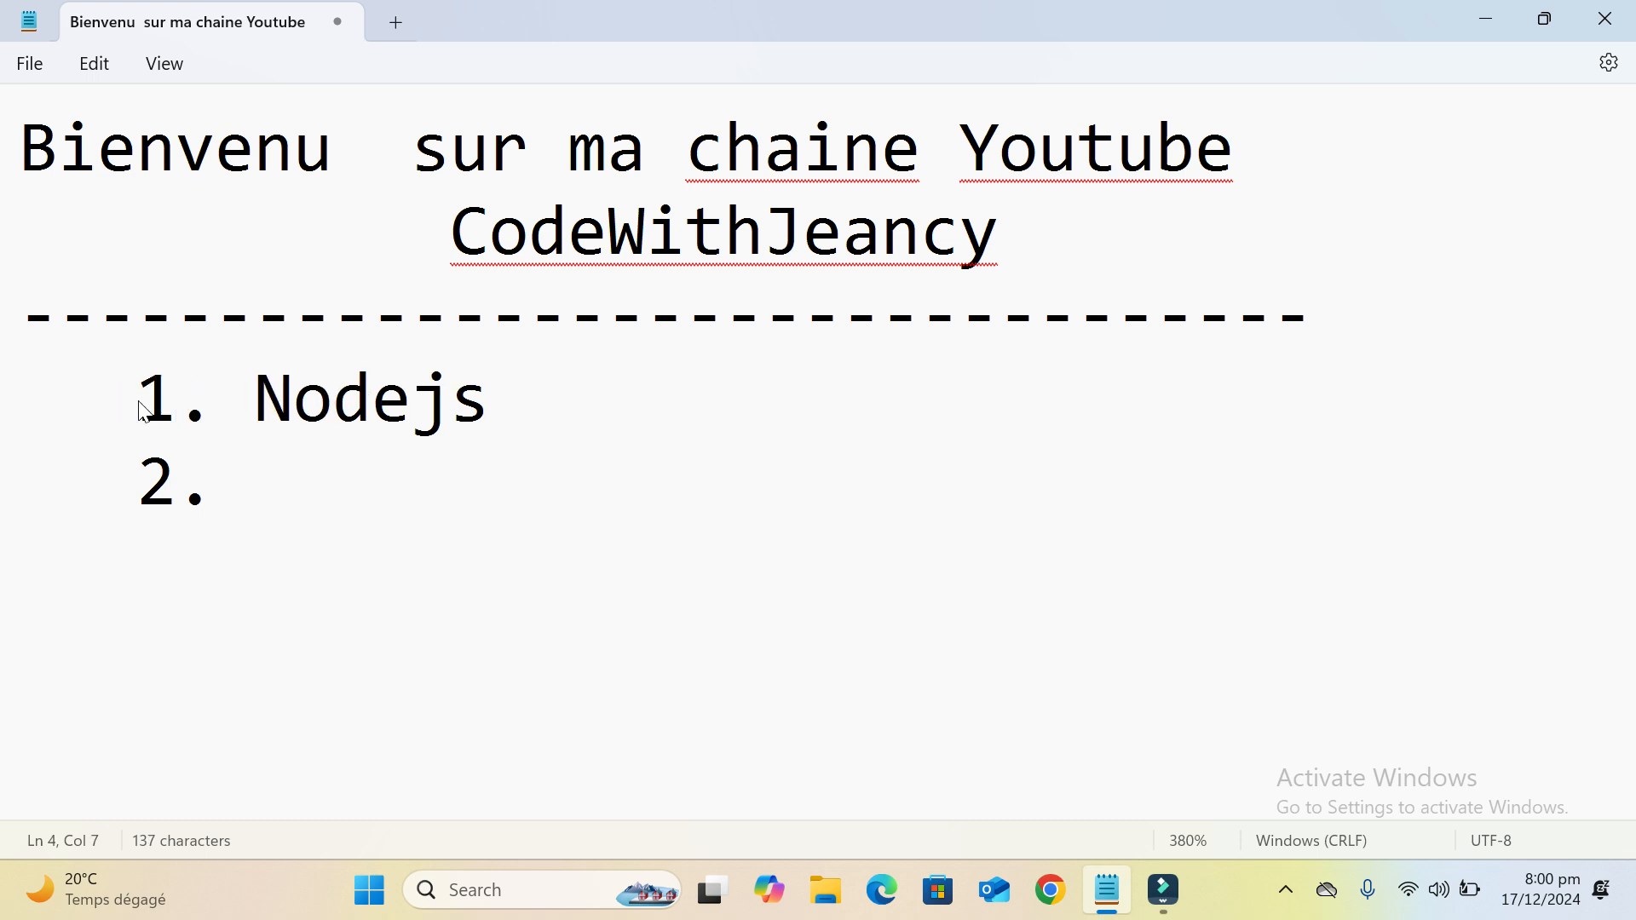
Fill in item 2 with "Android Studio" and start a new line below it
left_click(247, 492)
type("Ad")
key("BackSpace")
type("ndrois")
key("BackSpace")
key("BackSpace")
key("BackSpace")
type("d Studio")
key("Return")
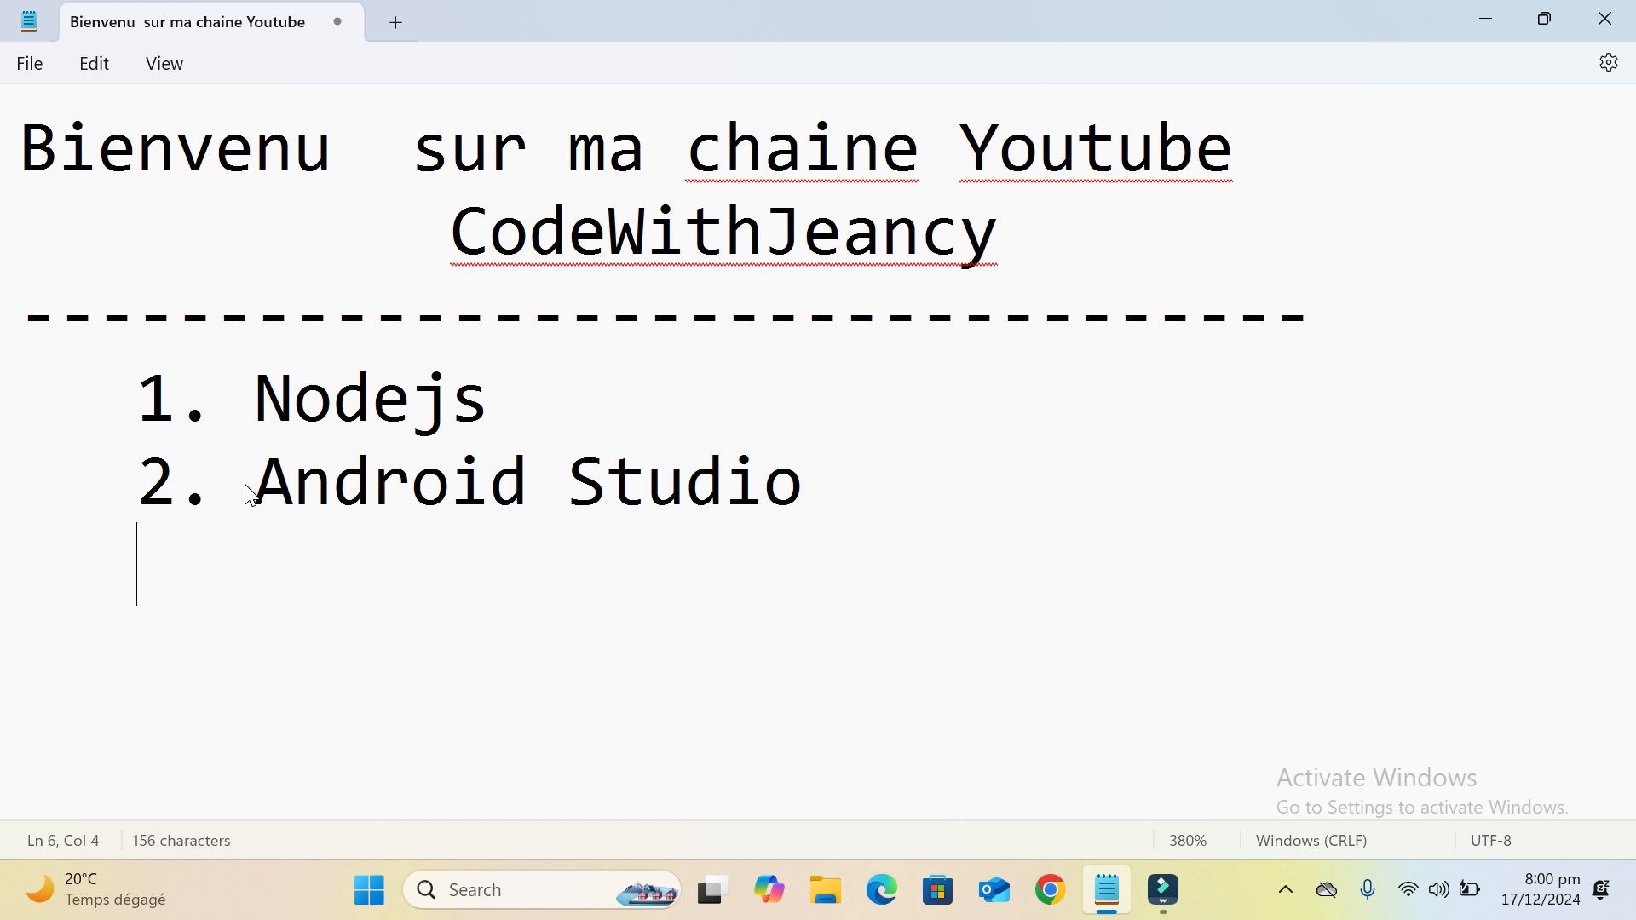
Append "(React-native)" to the Nodejs item
left_click(524, 410)
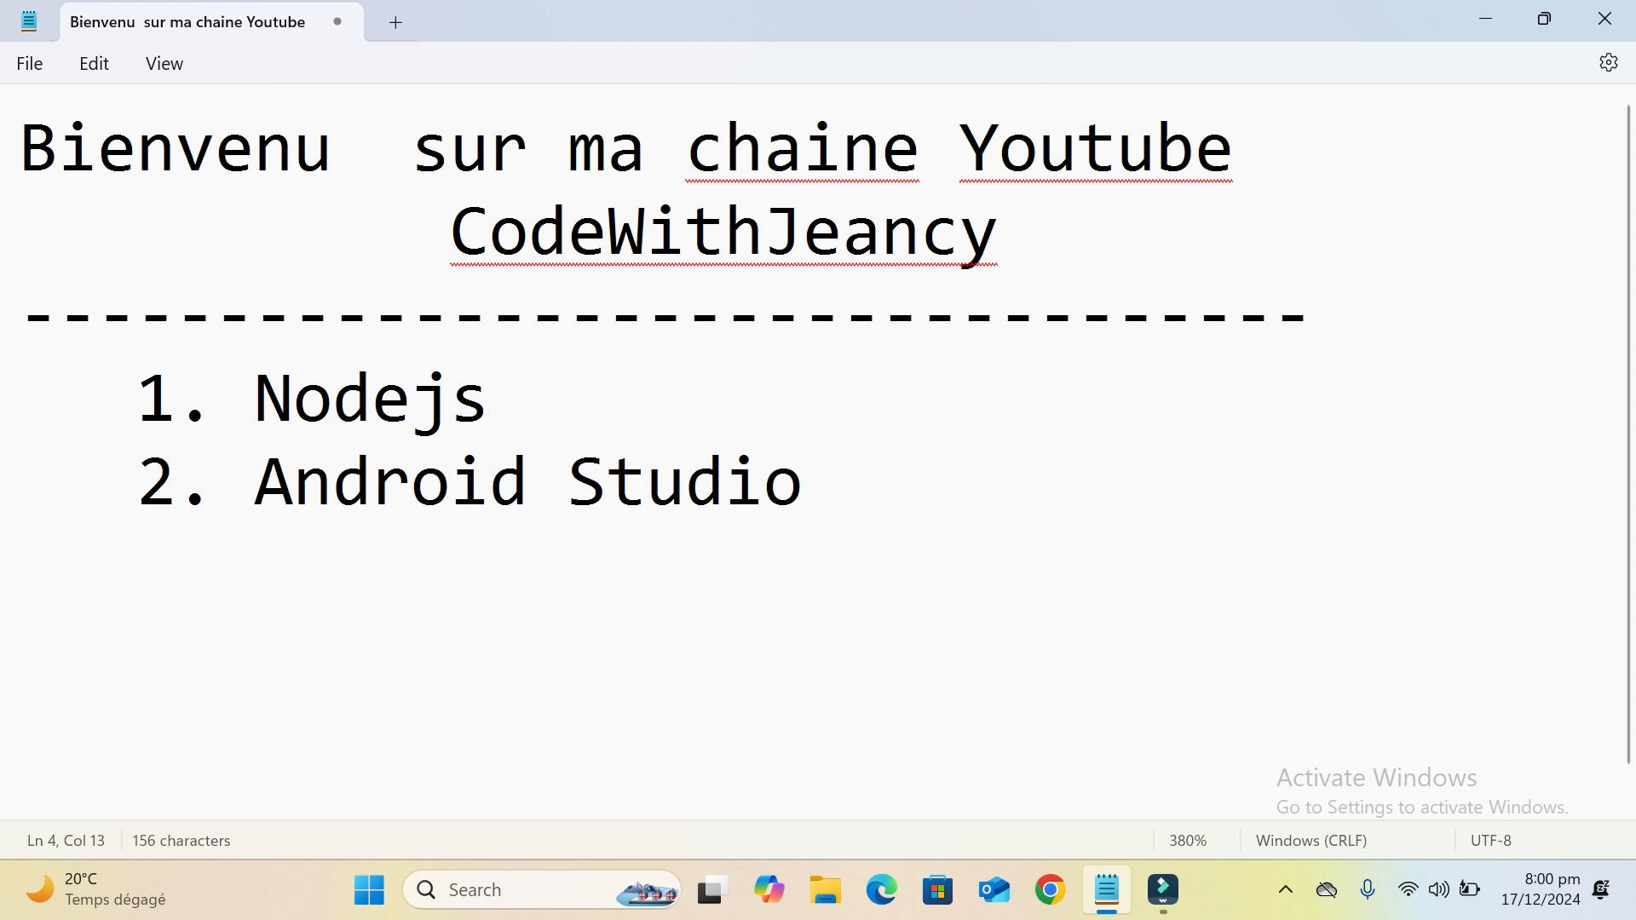
left_click_drag(816, 485, 425, 428)
left_click(511, 416)
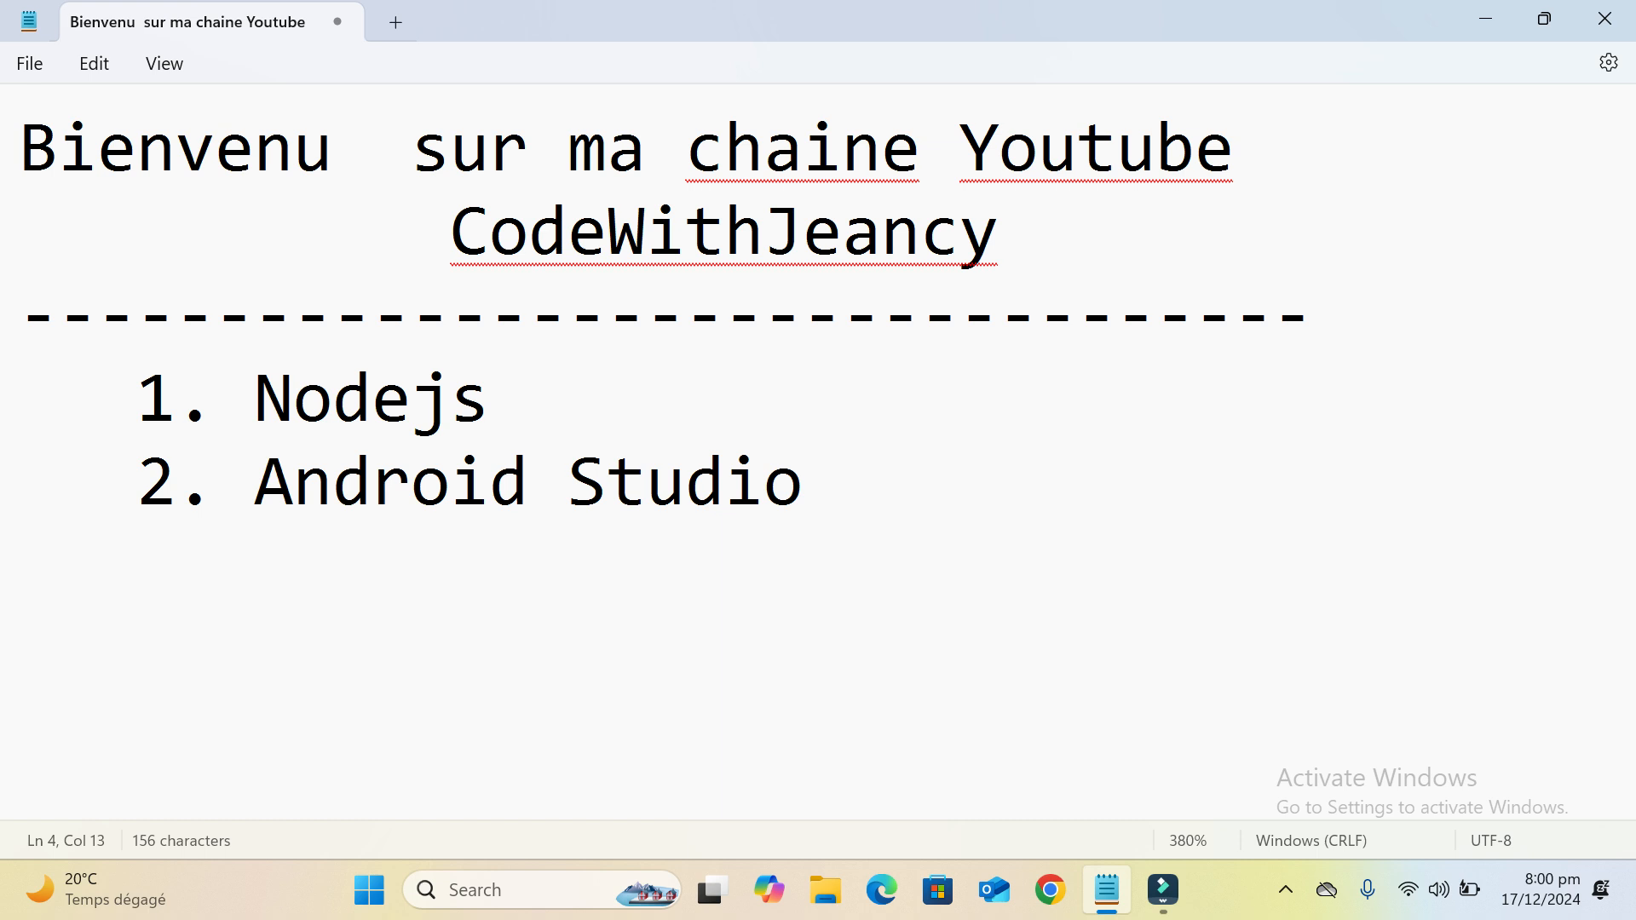
type("(REac")
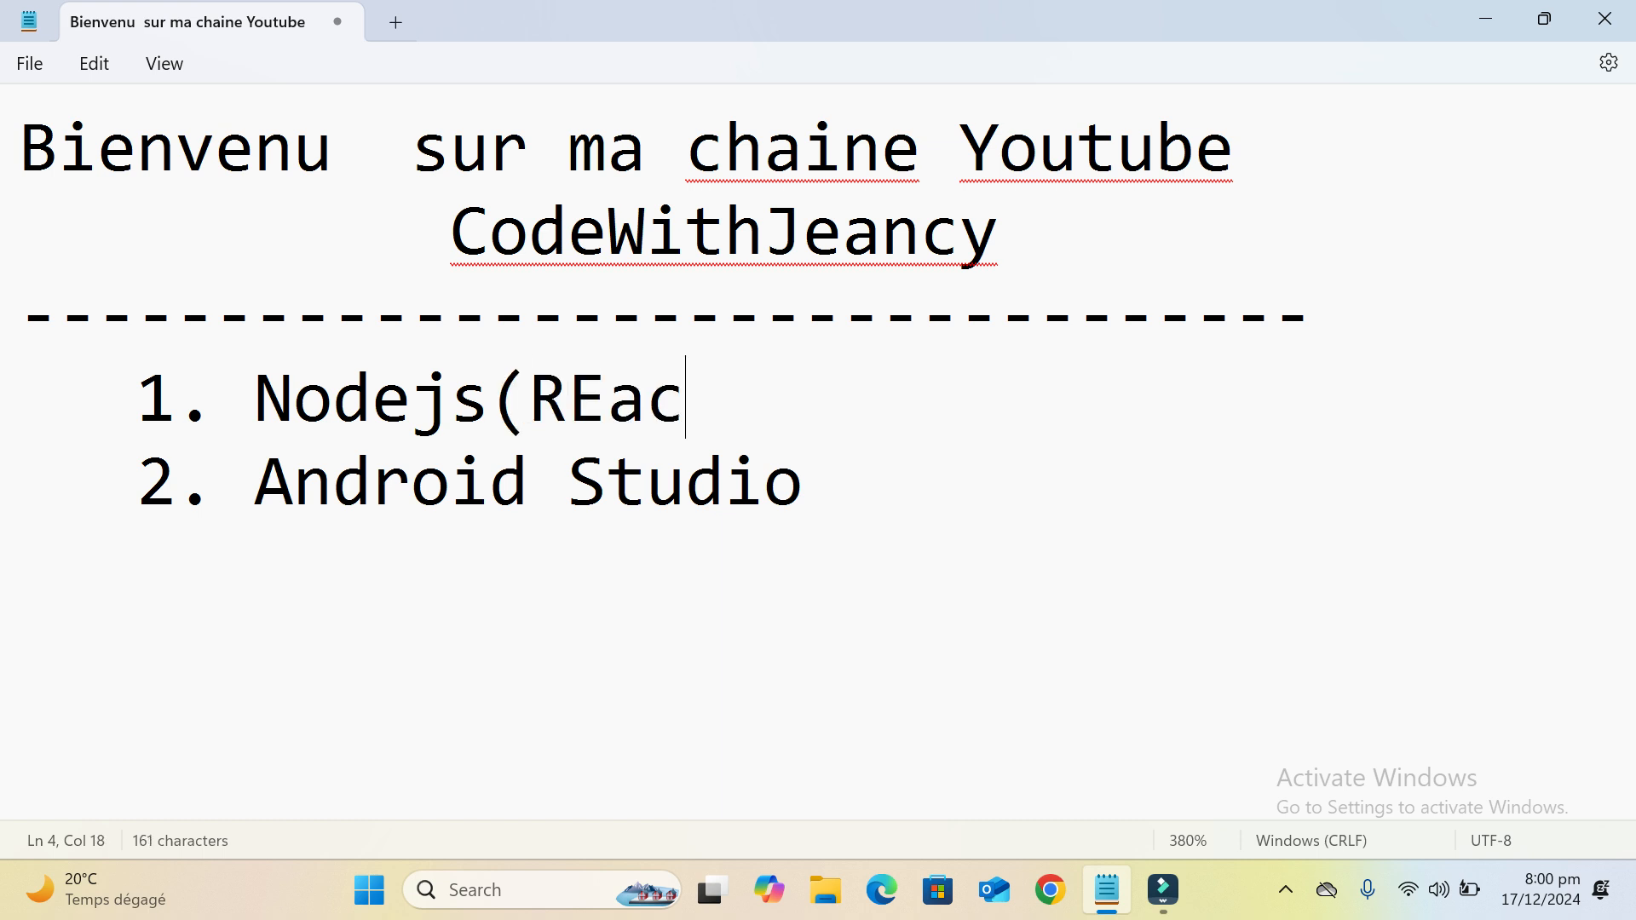
key("BackSpace")
key("BackSpace")
key("BackSpace")
type("eact-native")
key("BackSpace")
type(")")
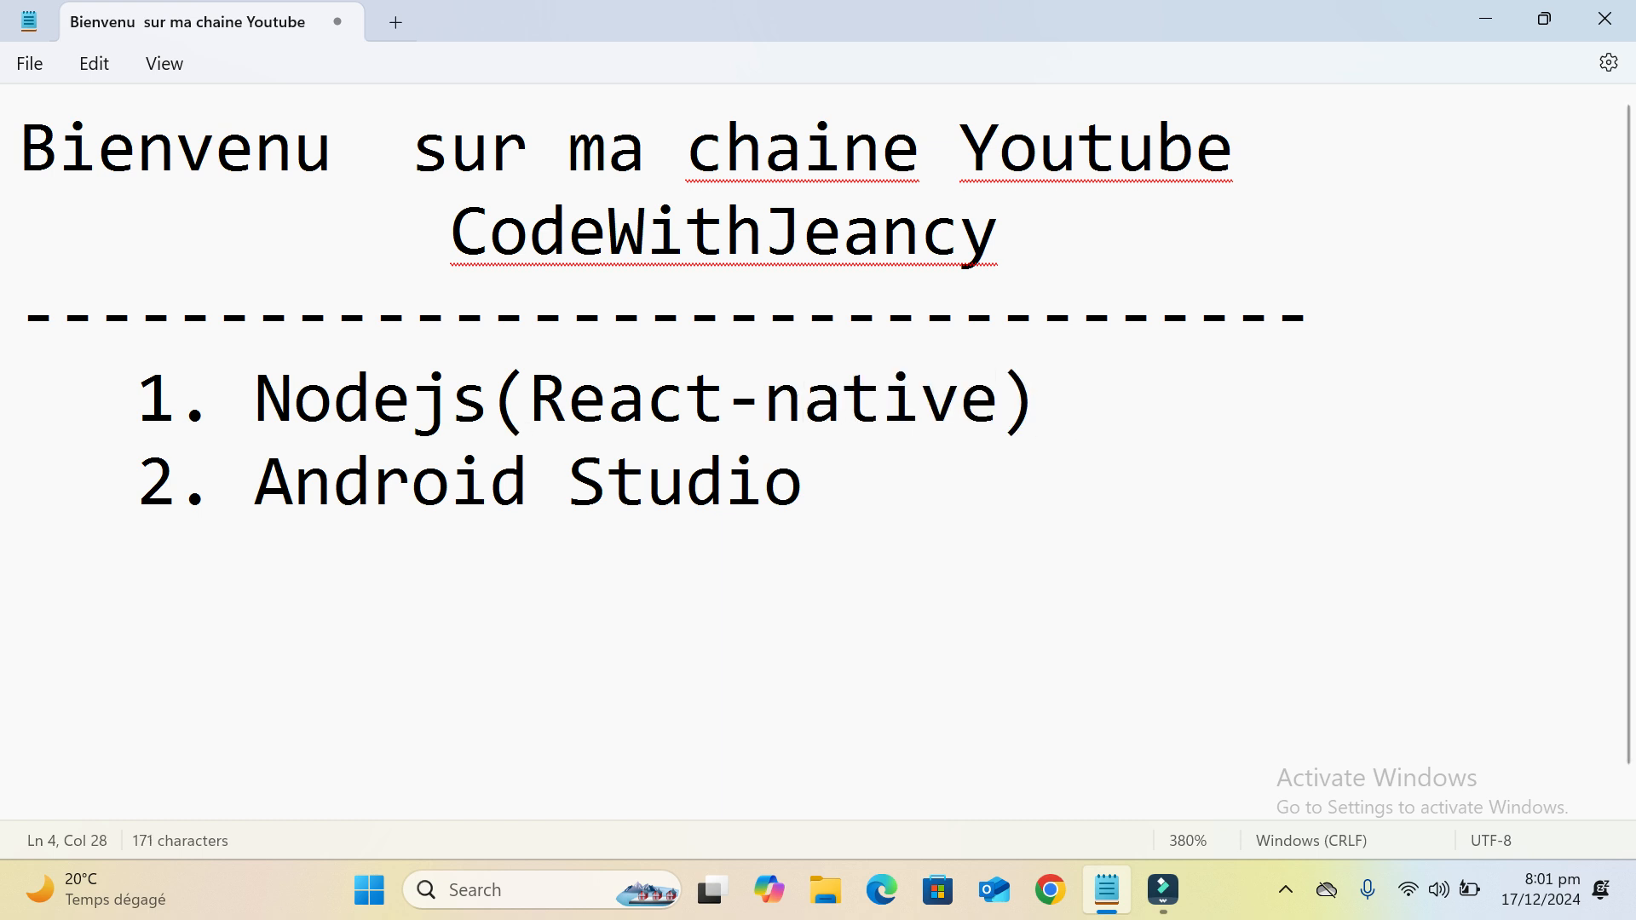
Highlight the whole "1. Nodejs(React-native)" line in the note
left_click(840, 483)
left_click(1041, 401)
left_click_drag(1075, 421, 141, 388)
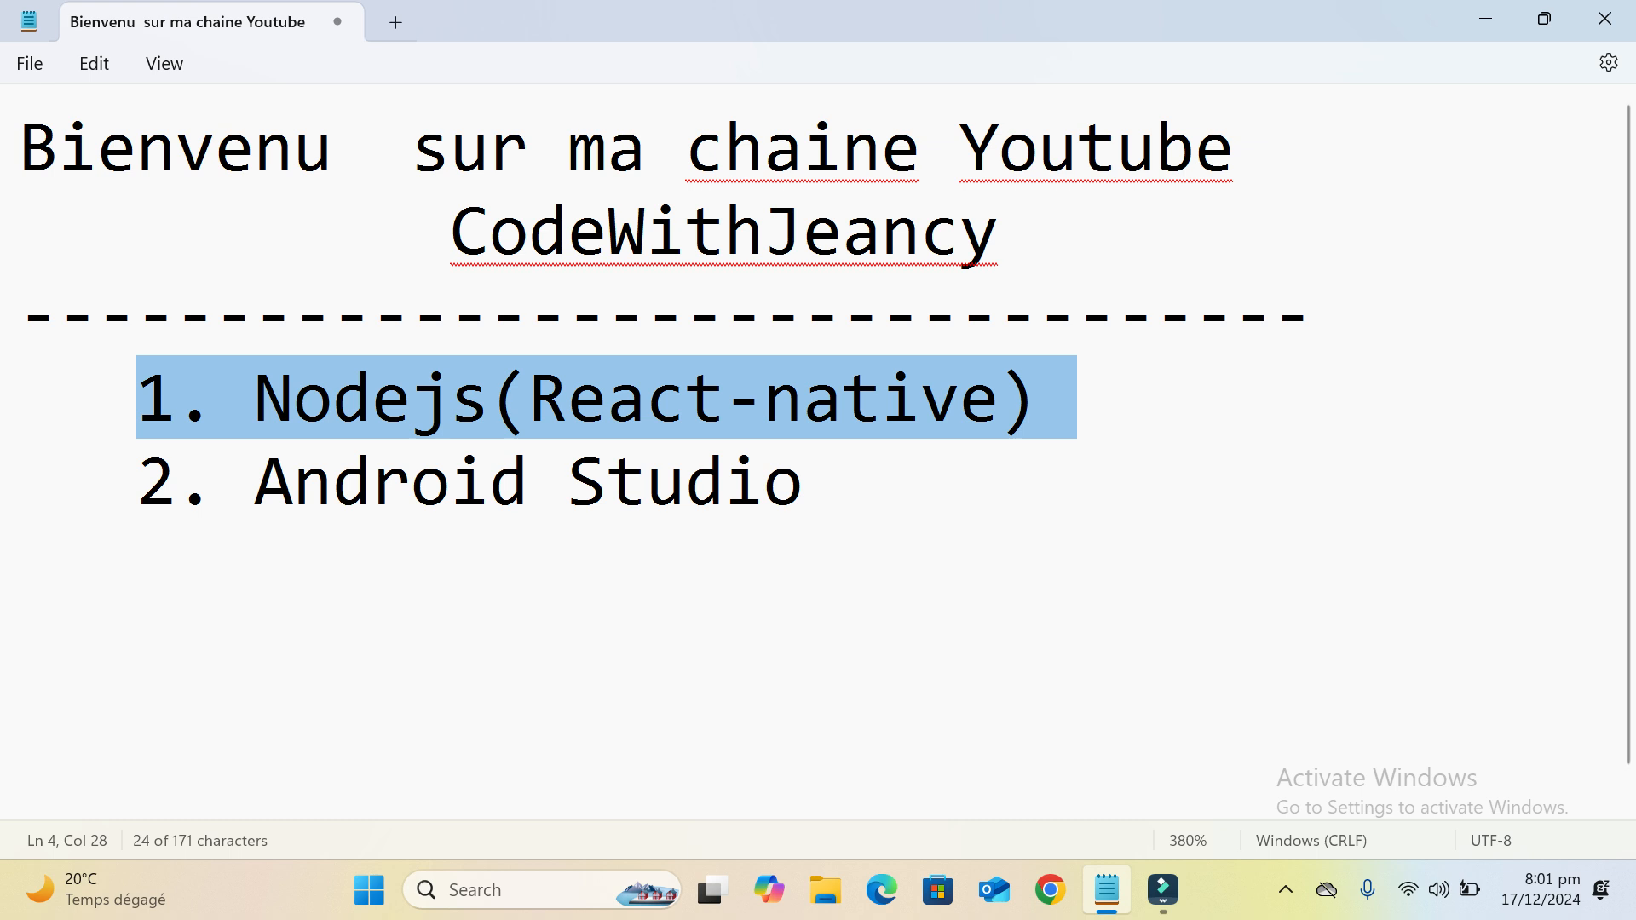
Switch to Google Chrome using the tech profile and maximize its window
left_click(1050, 905)
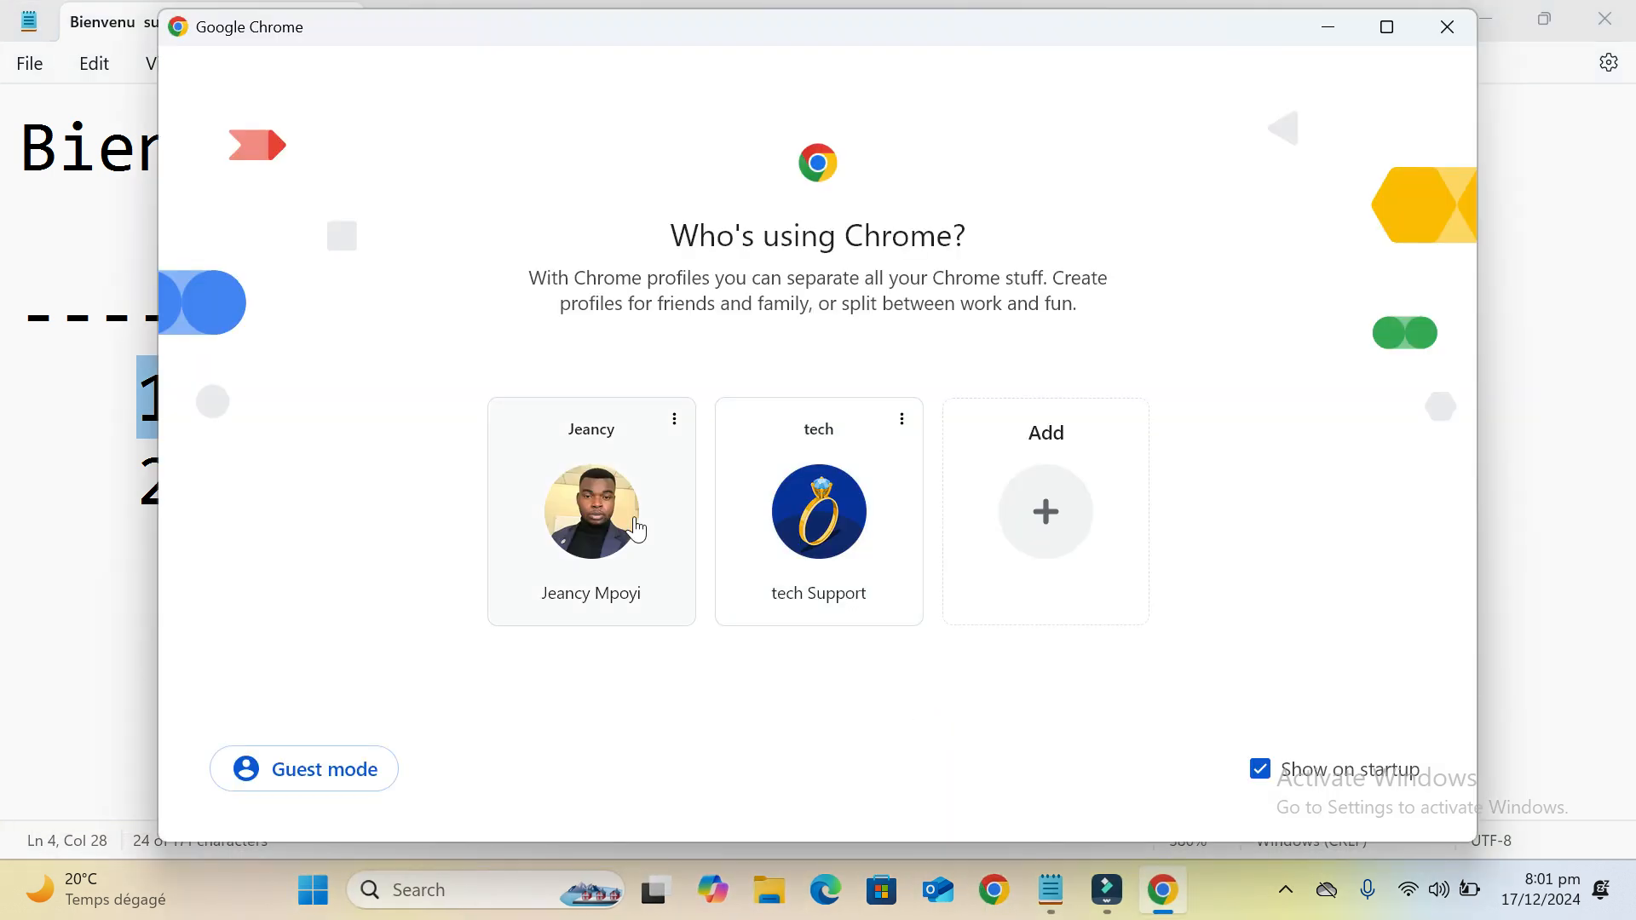
left_click(831, 550)
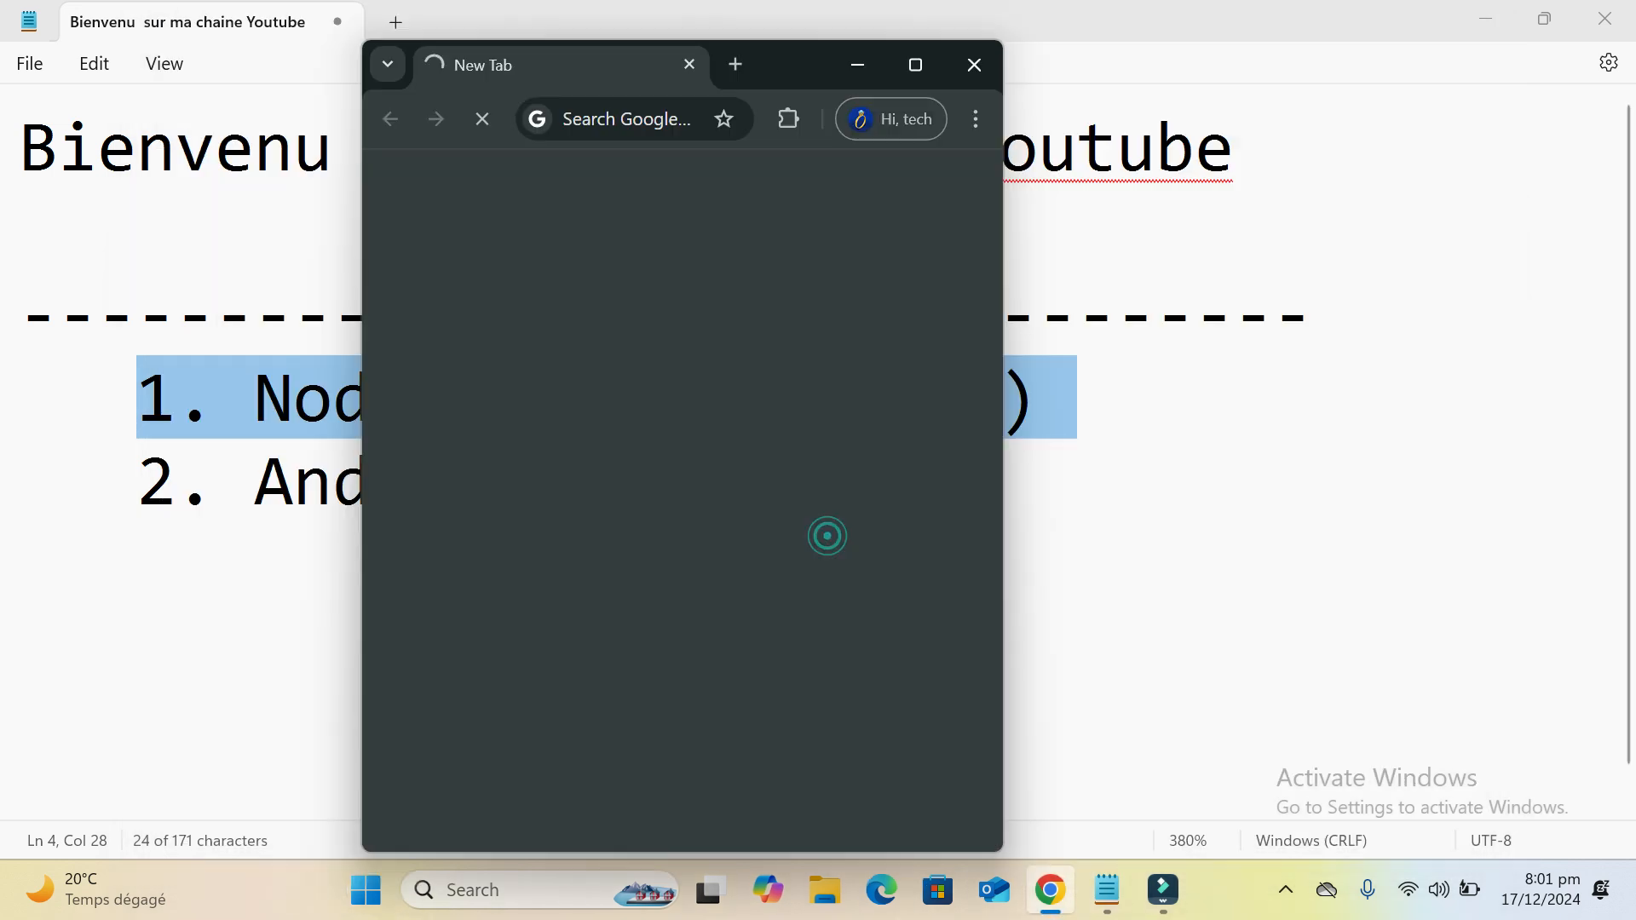
left_click(908, 64)
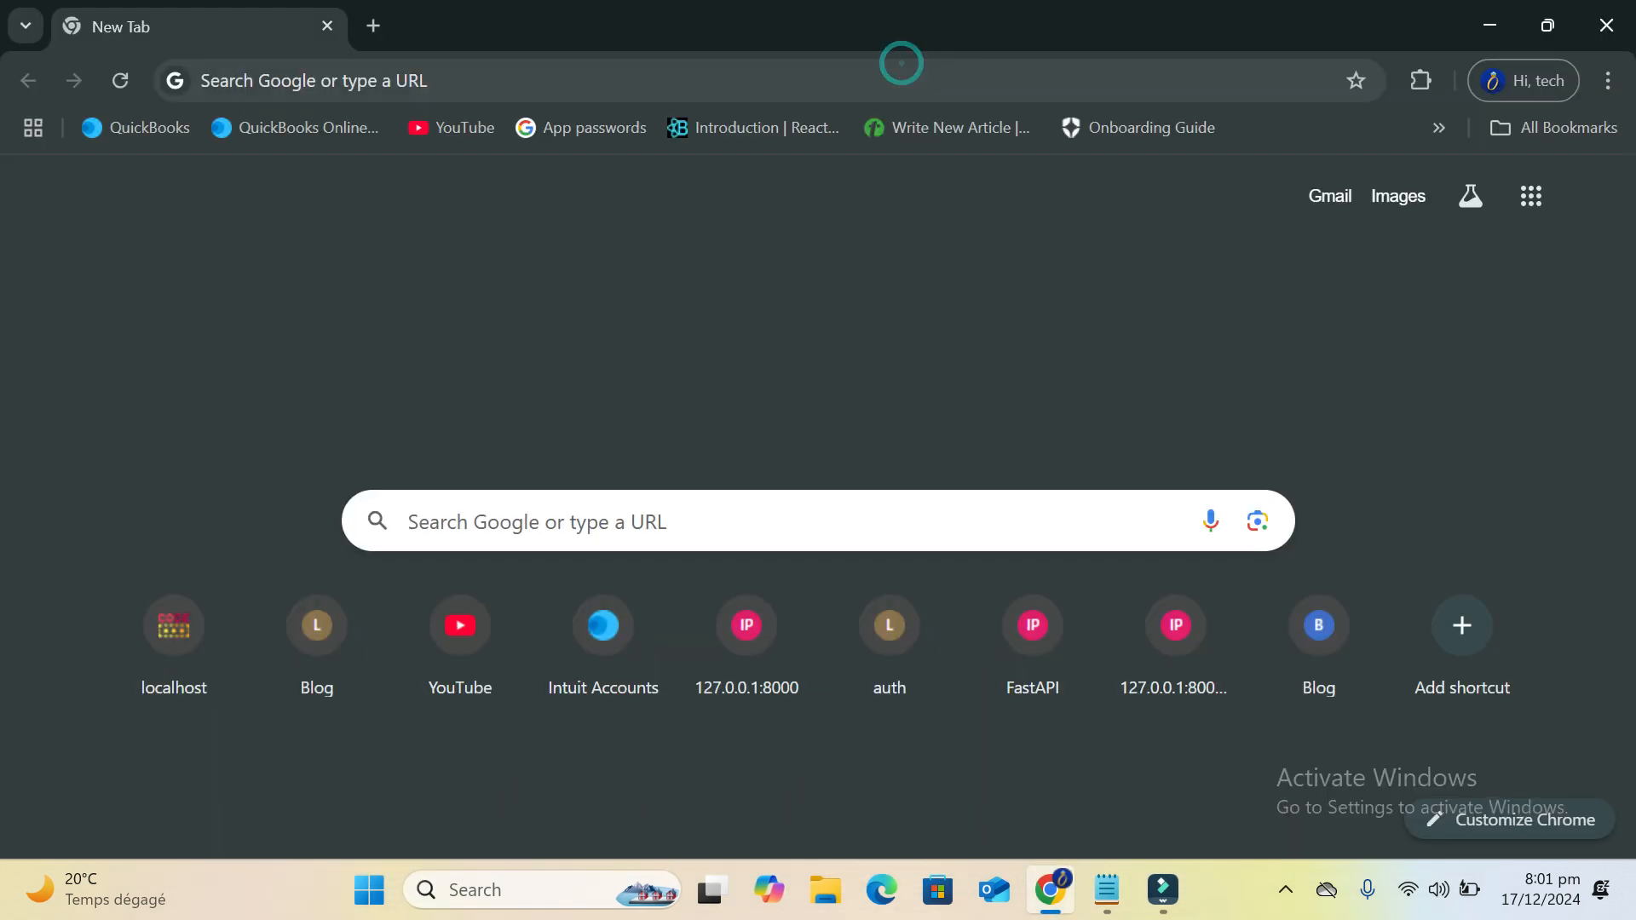
Open the Node.js website at nodejs.org
left_click(460, 70)
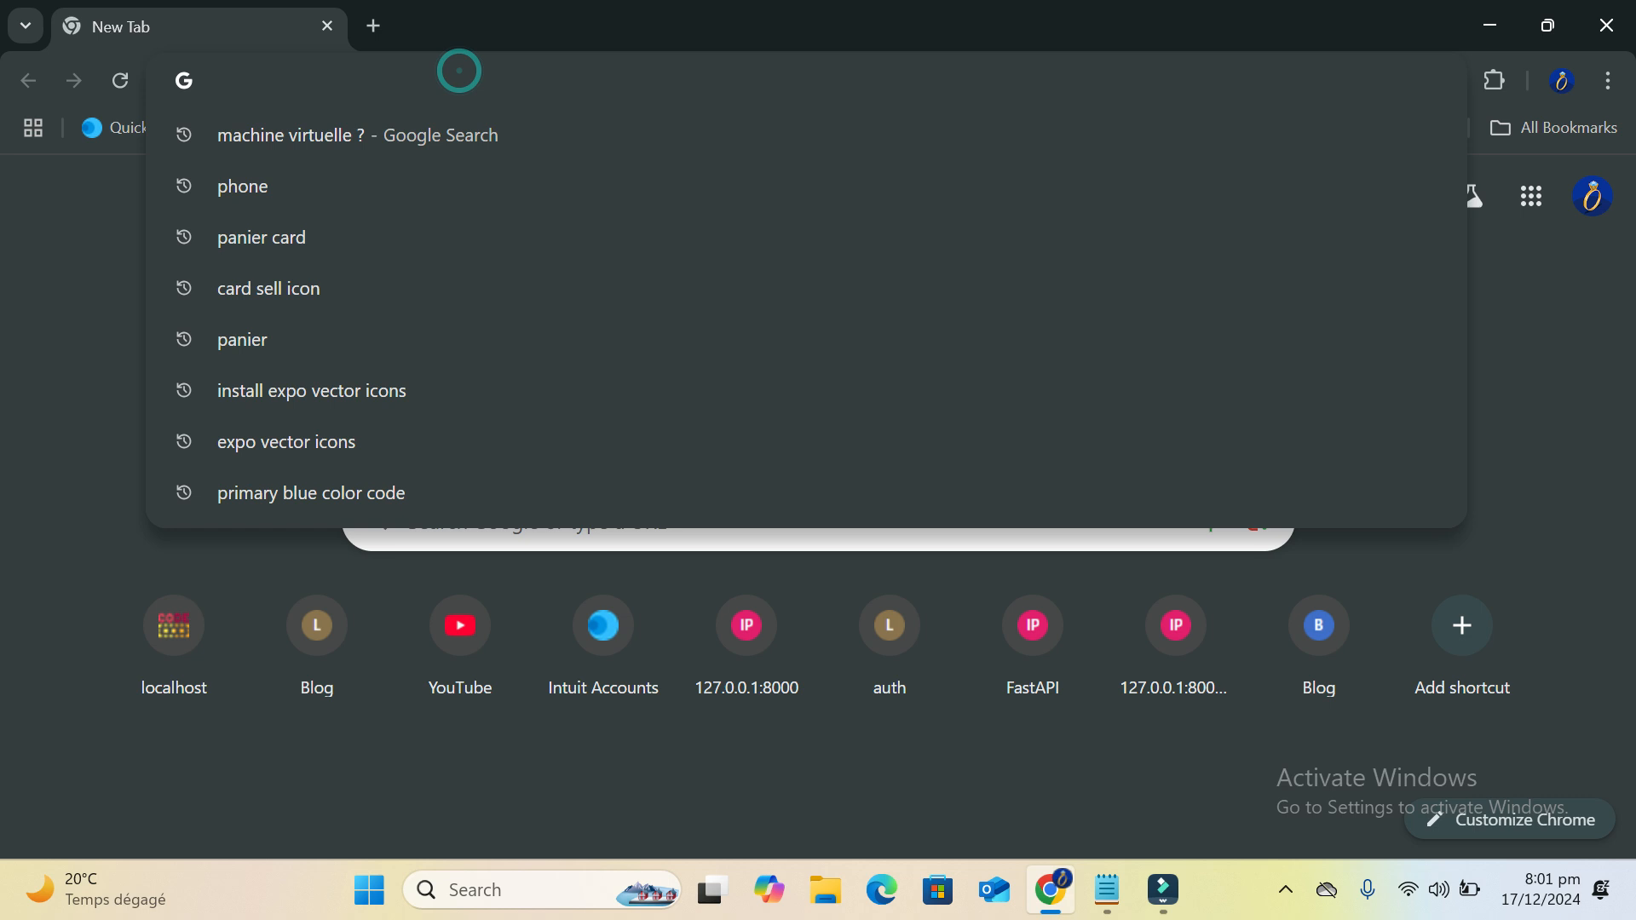
type("NOjes.")
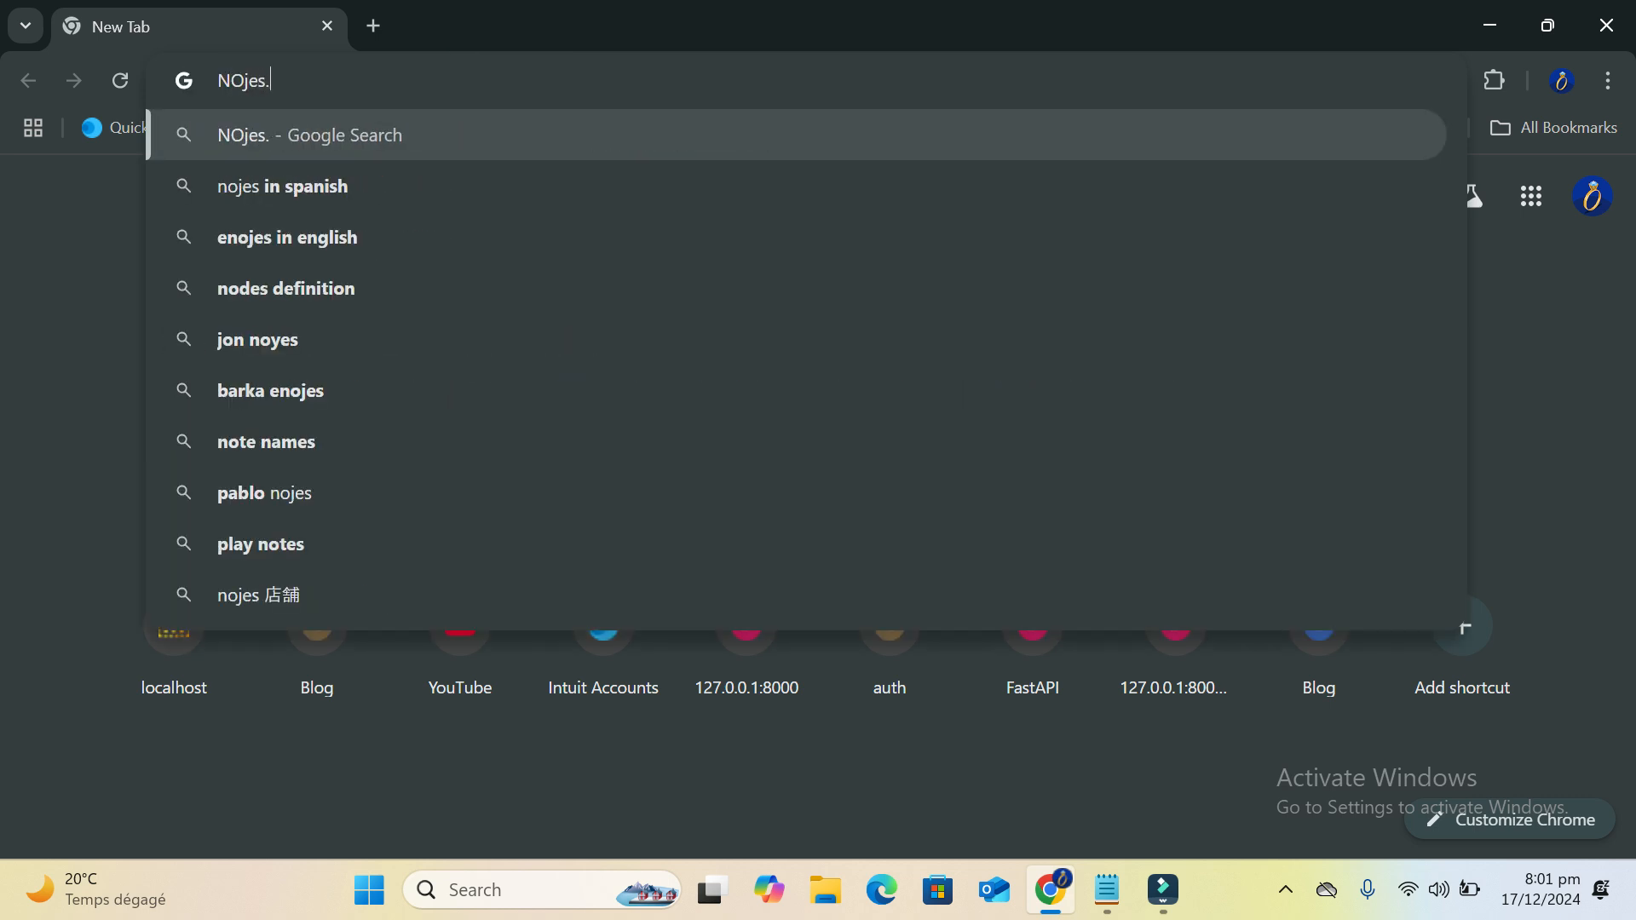
key("BackSpace")
key("BackSpace")
key("BackSpace")
key("BackSpace")
type("ode")
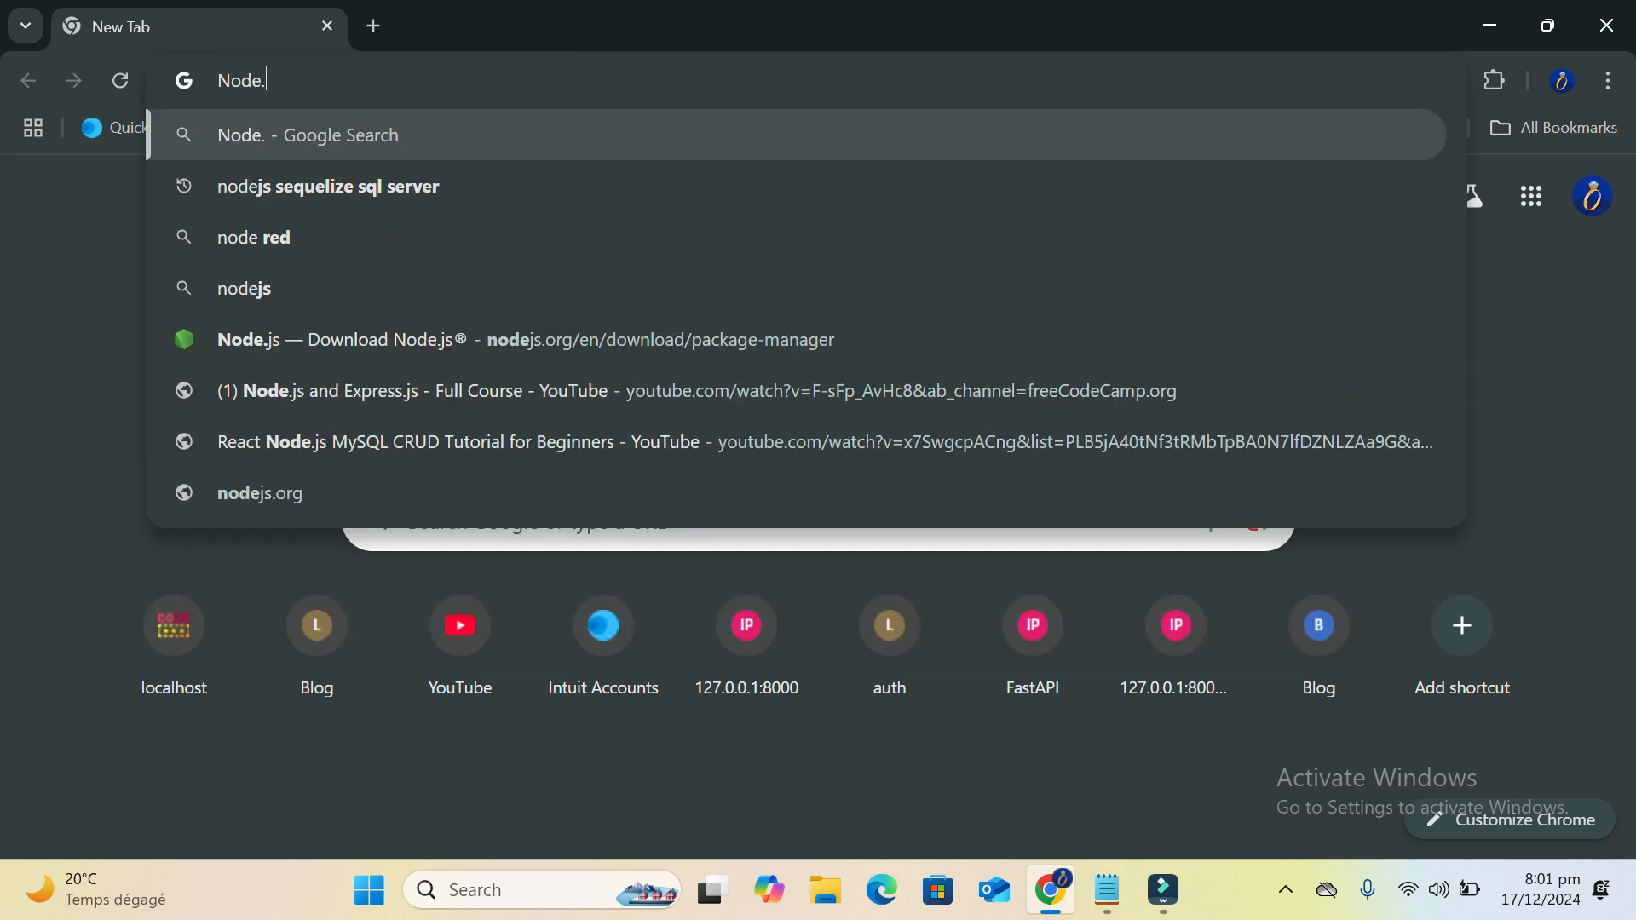
type("js.org")
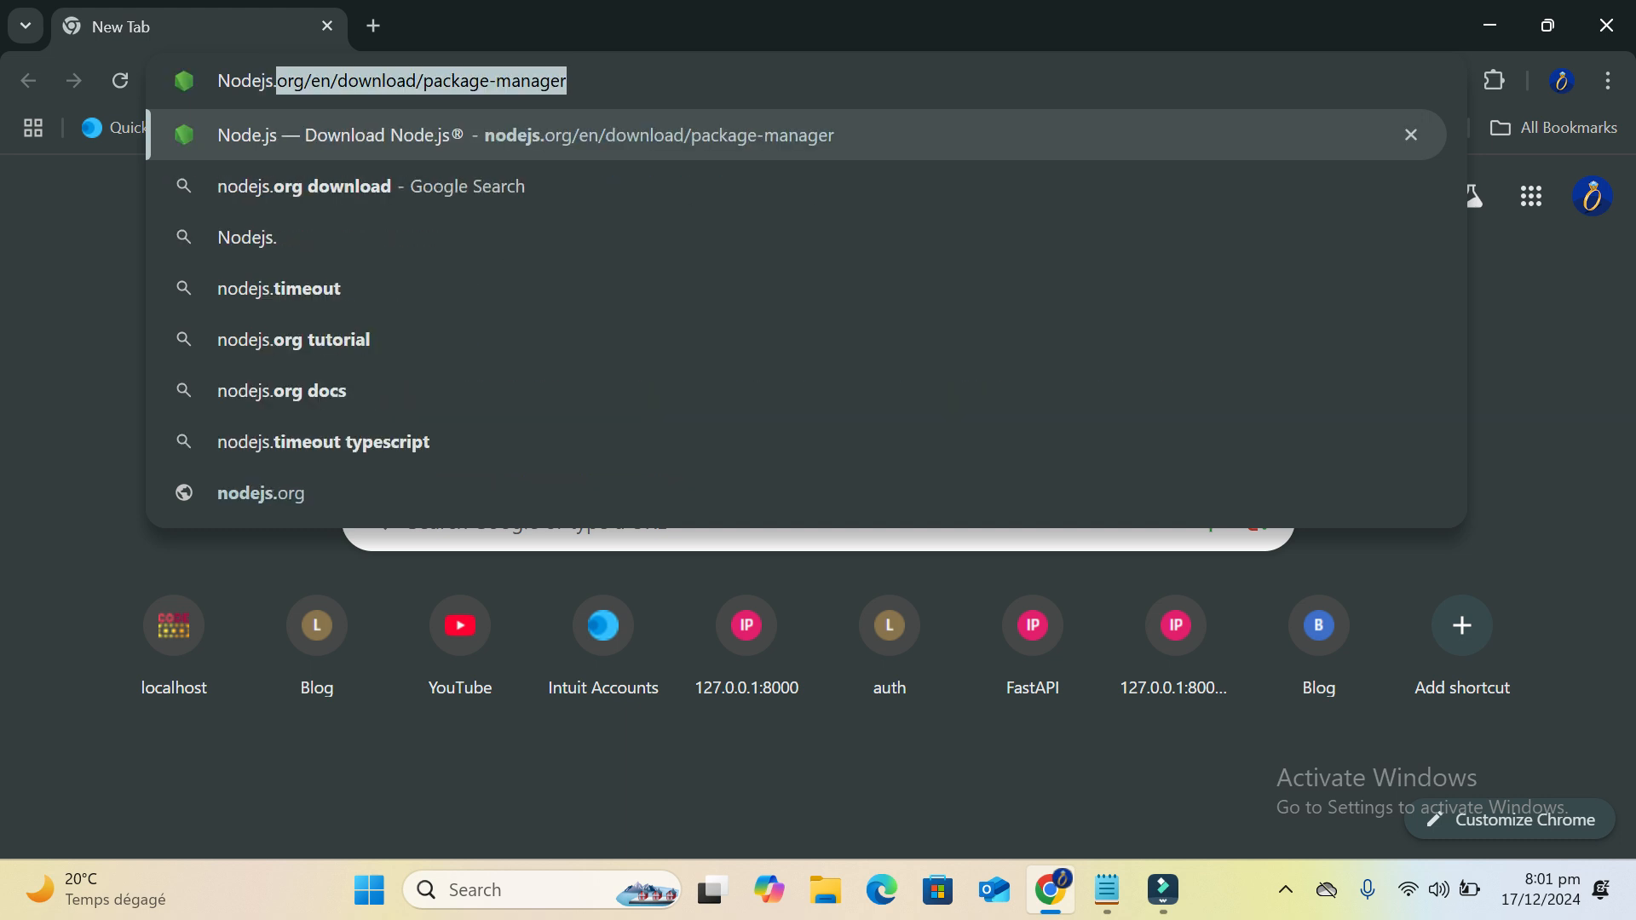
key("Return")
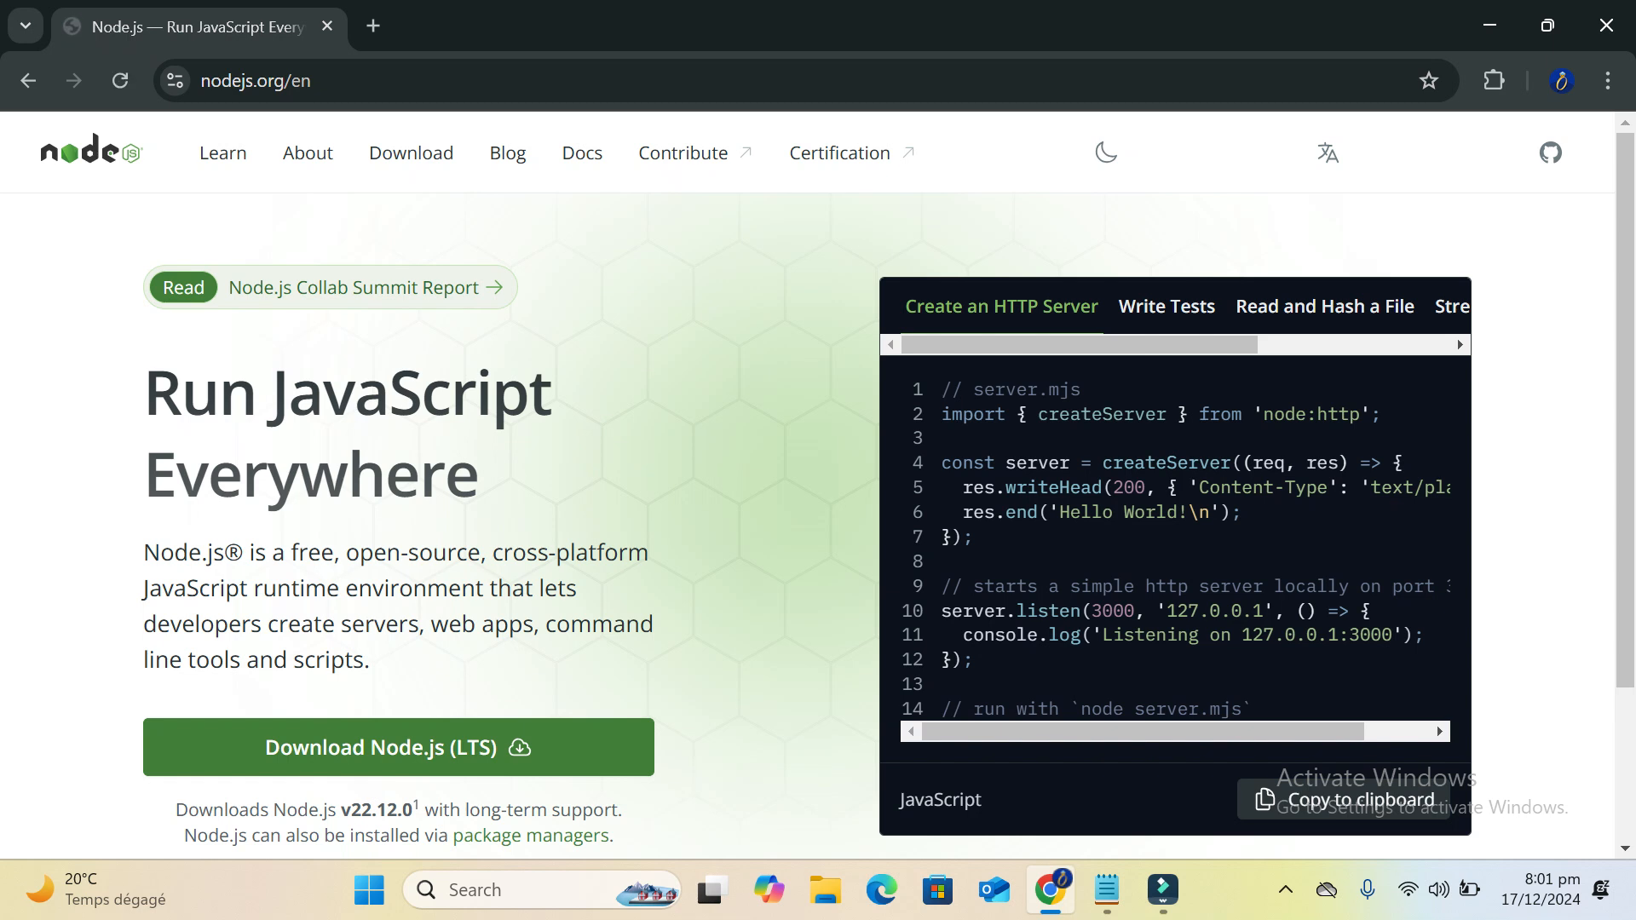
Look over the Node.js home page and download the Node.js LTS installer, v22.12.0
scroll(432, 626, "down", 2)
scroll(426, 635, "down", 1)
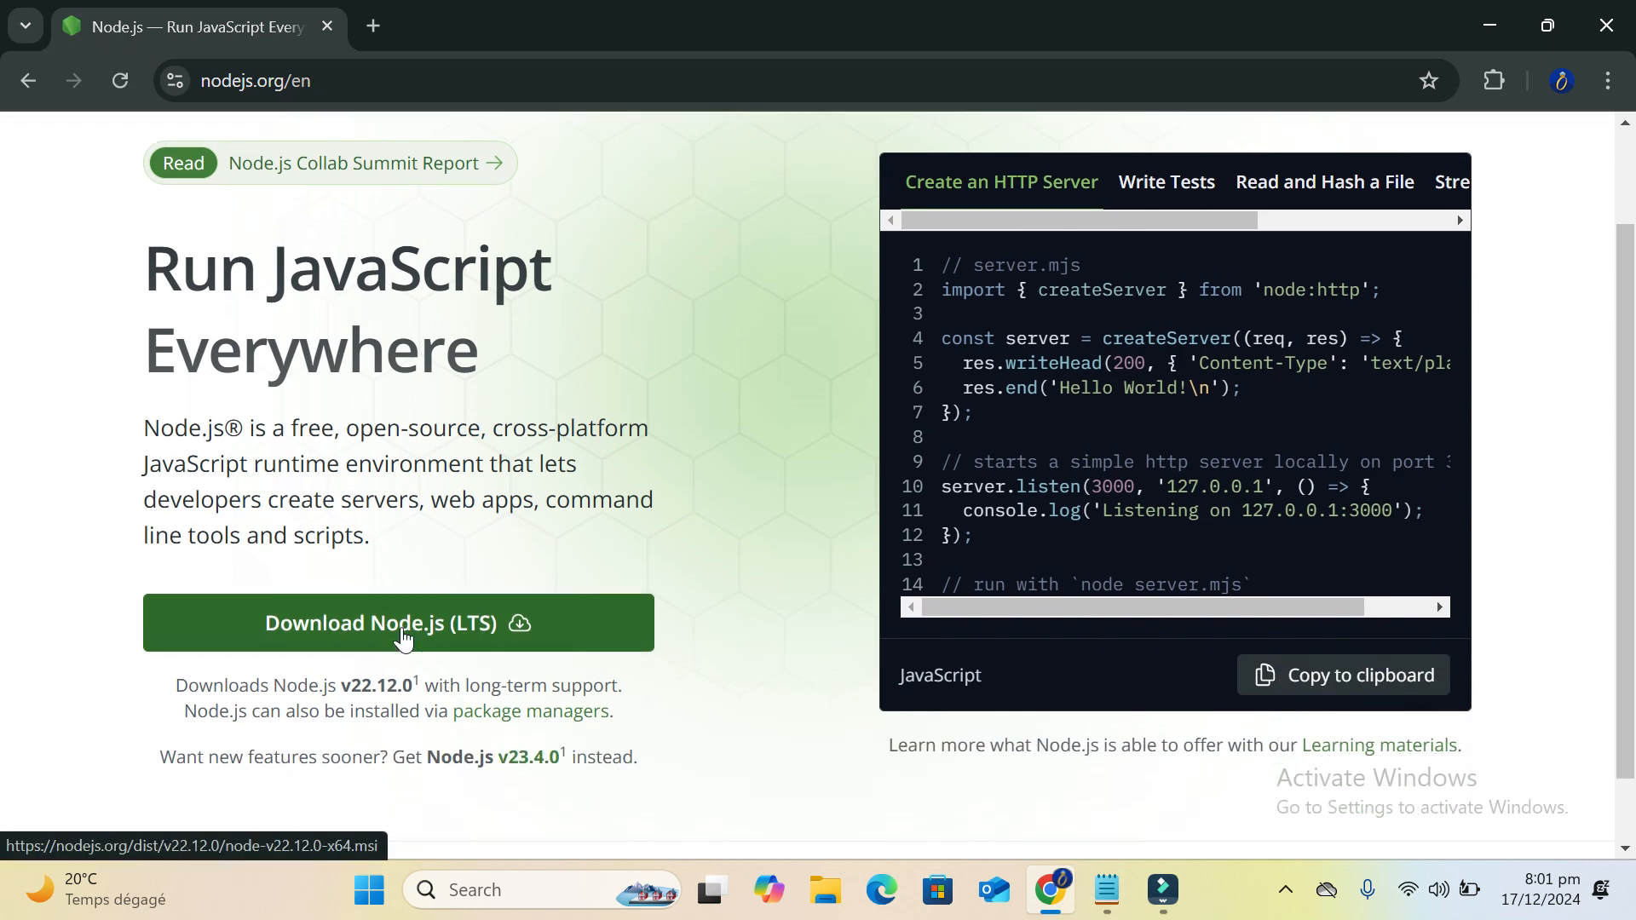
scroll(418, 639, "down", 1)
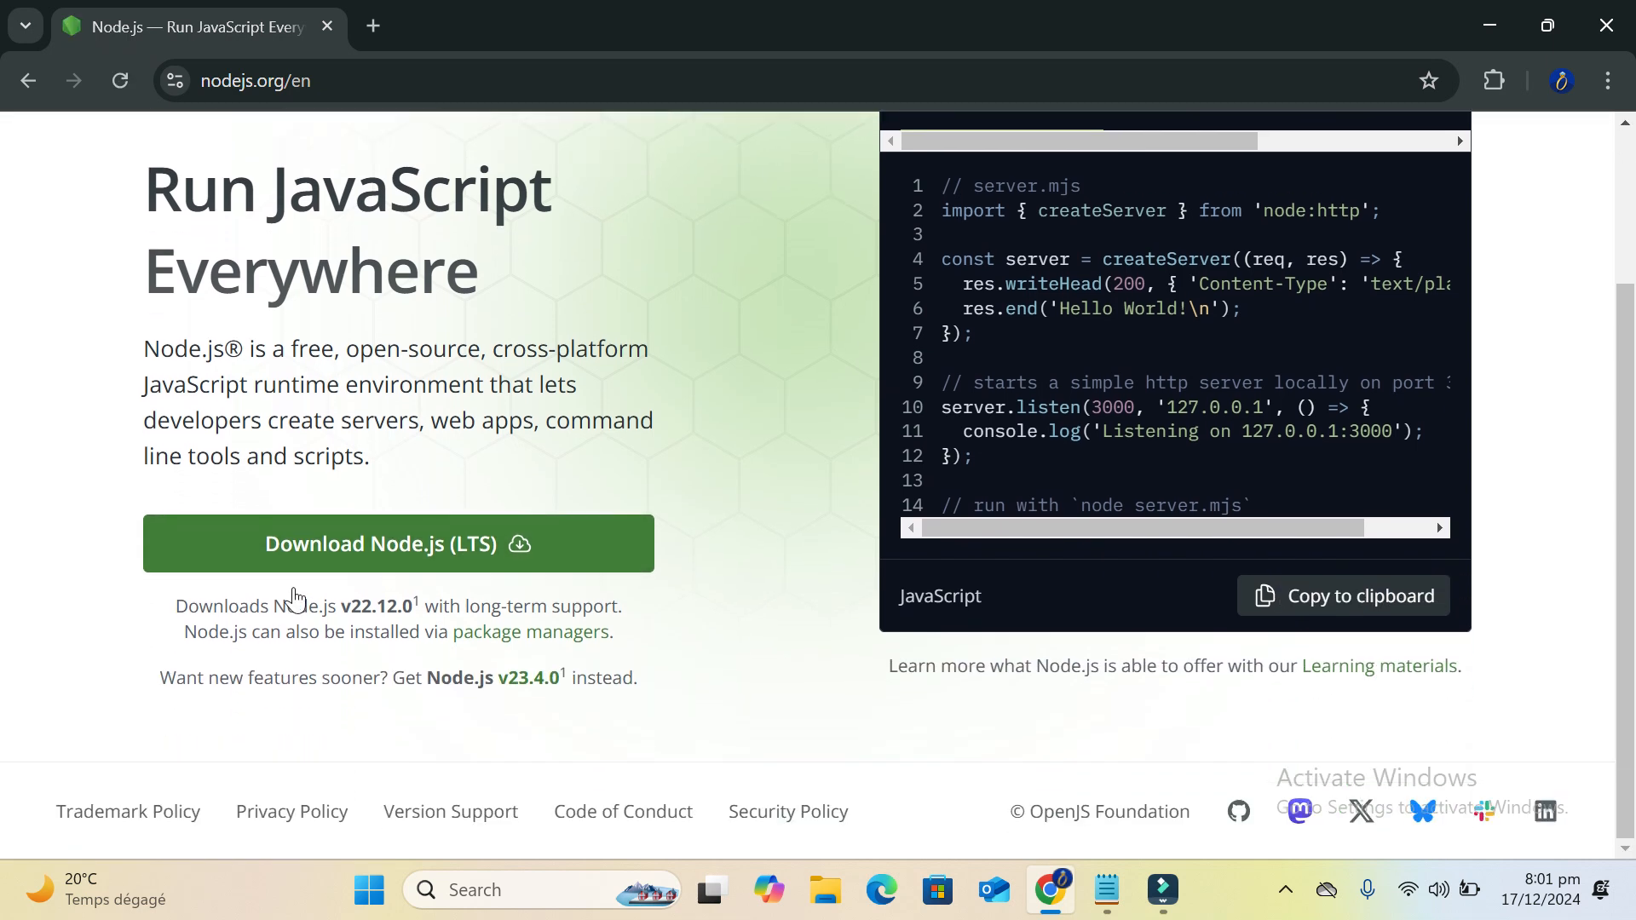
scroll(289, 600, "up", 2)
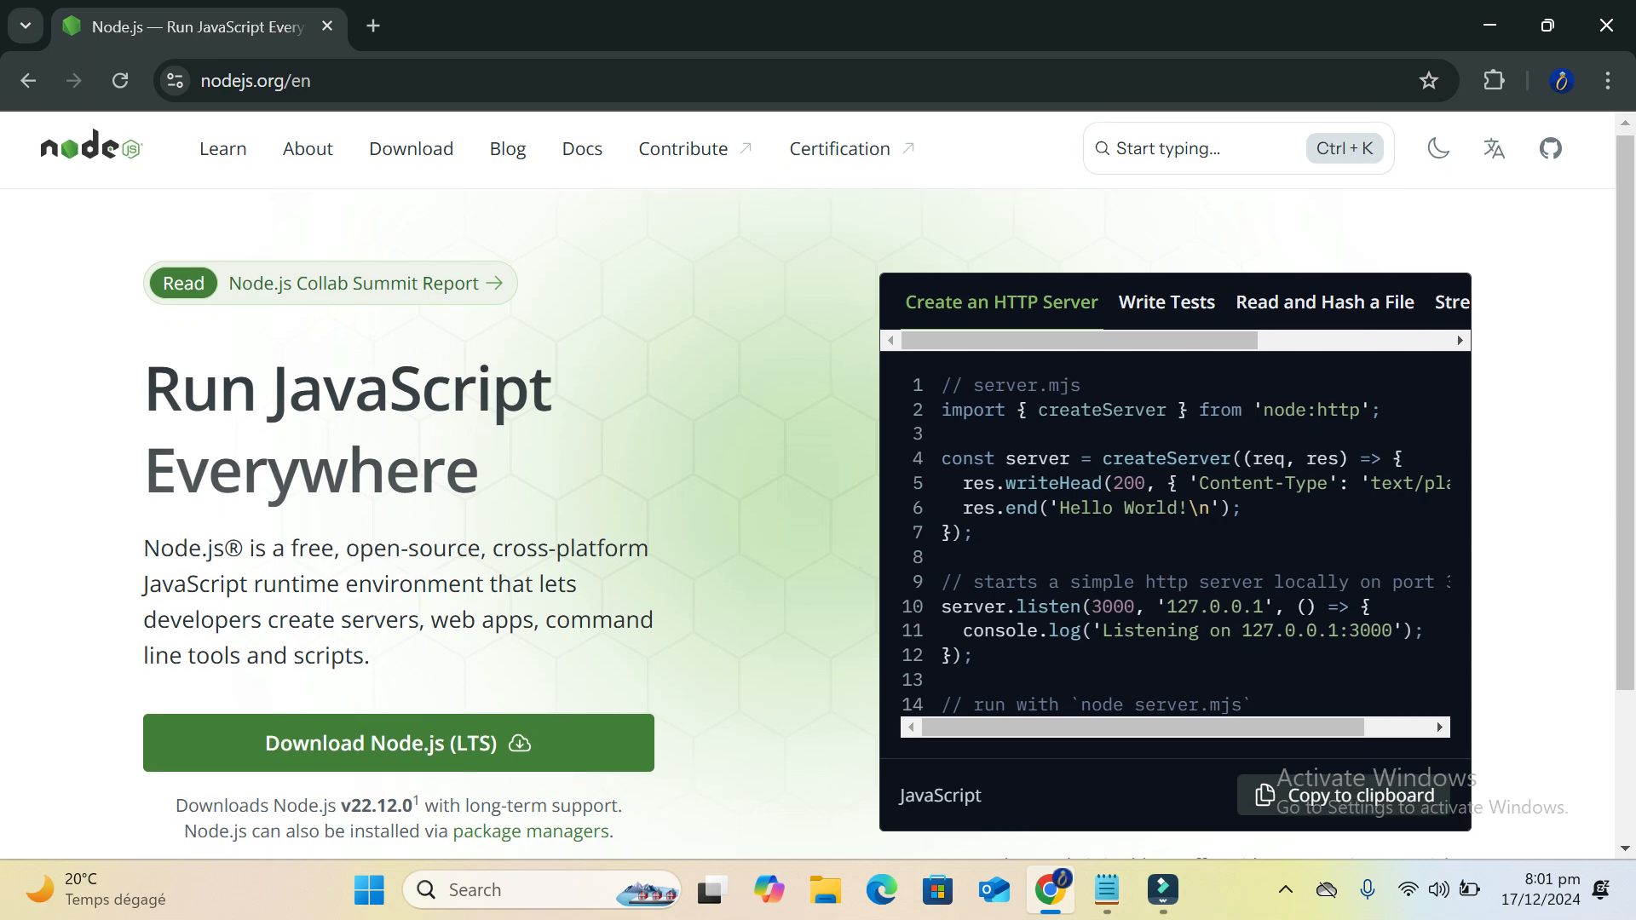
scroll(545, 577, "down", 2)
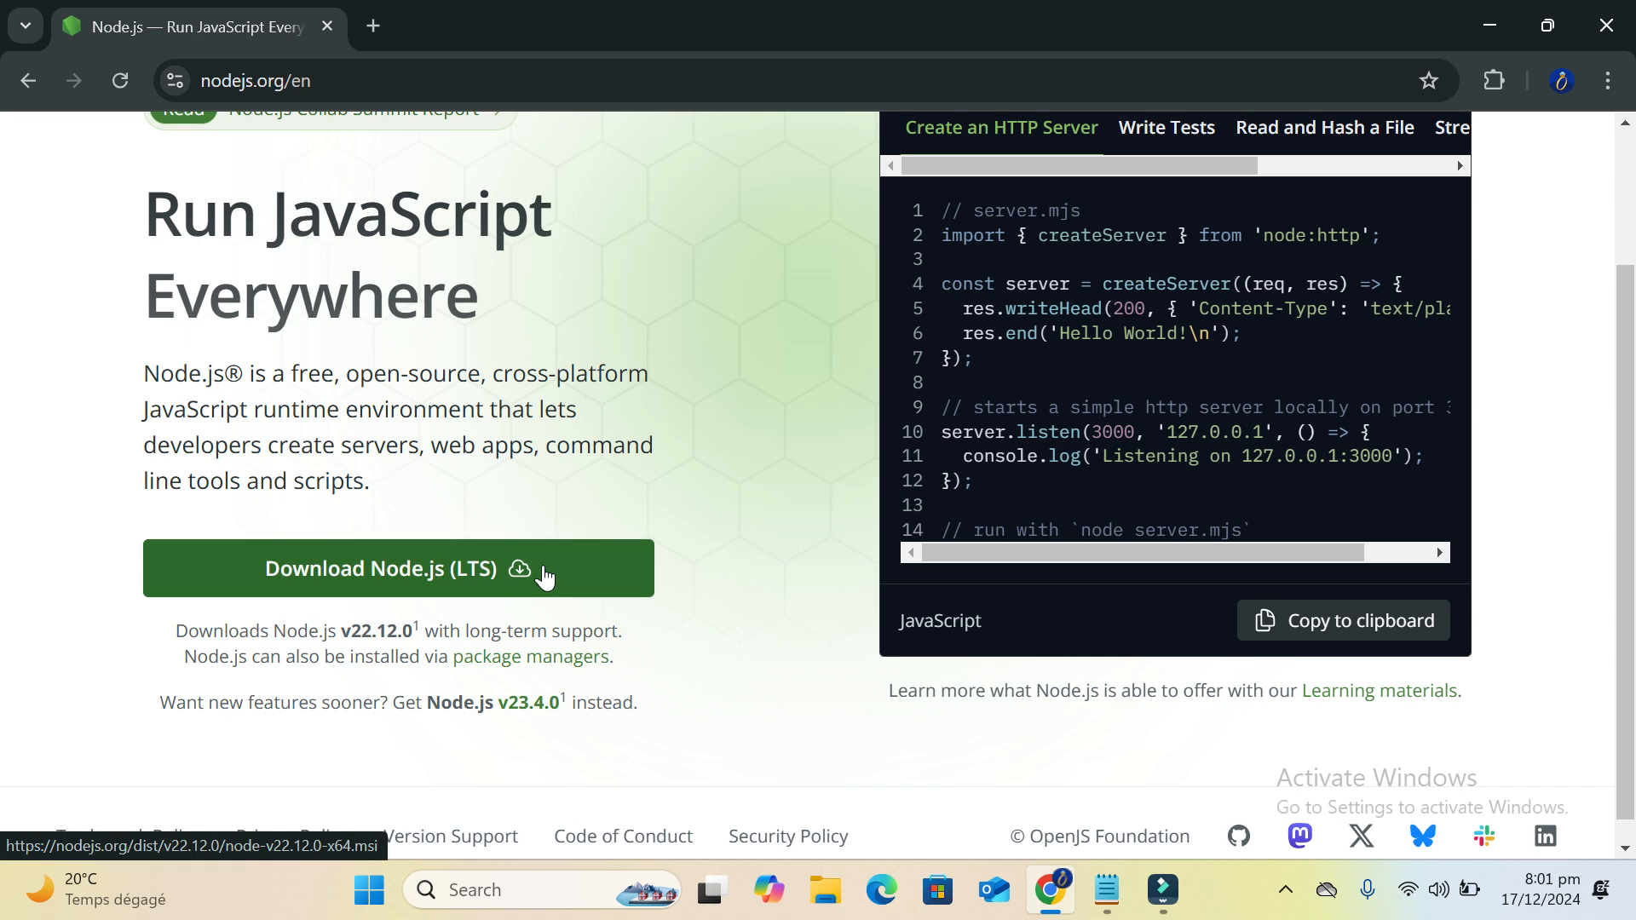
left_click(427, 575)
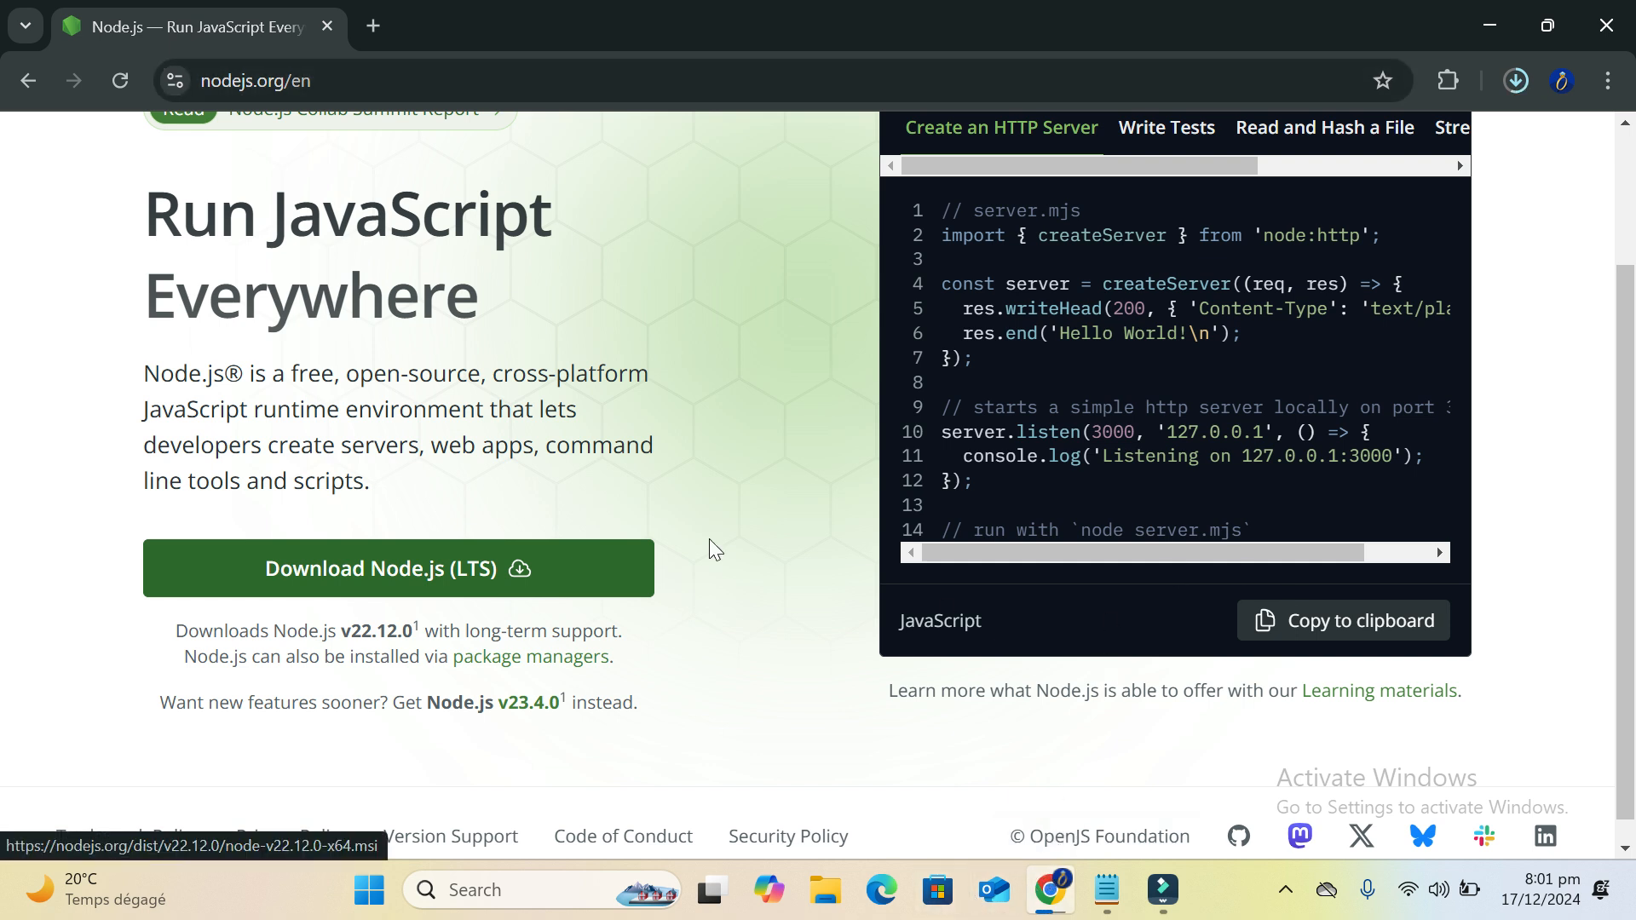
Open a new browser tab, and highlight "Android Studio" in the Notepad list
left_click(381, 25)
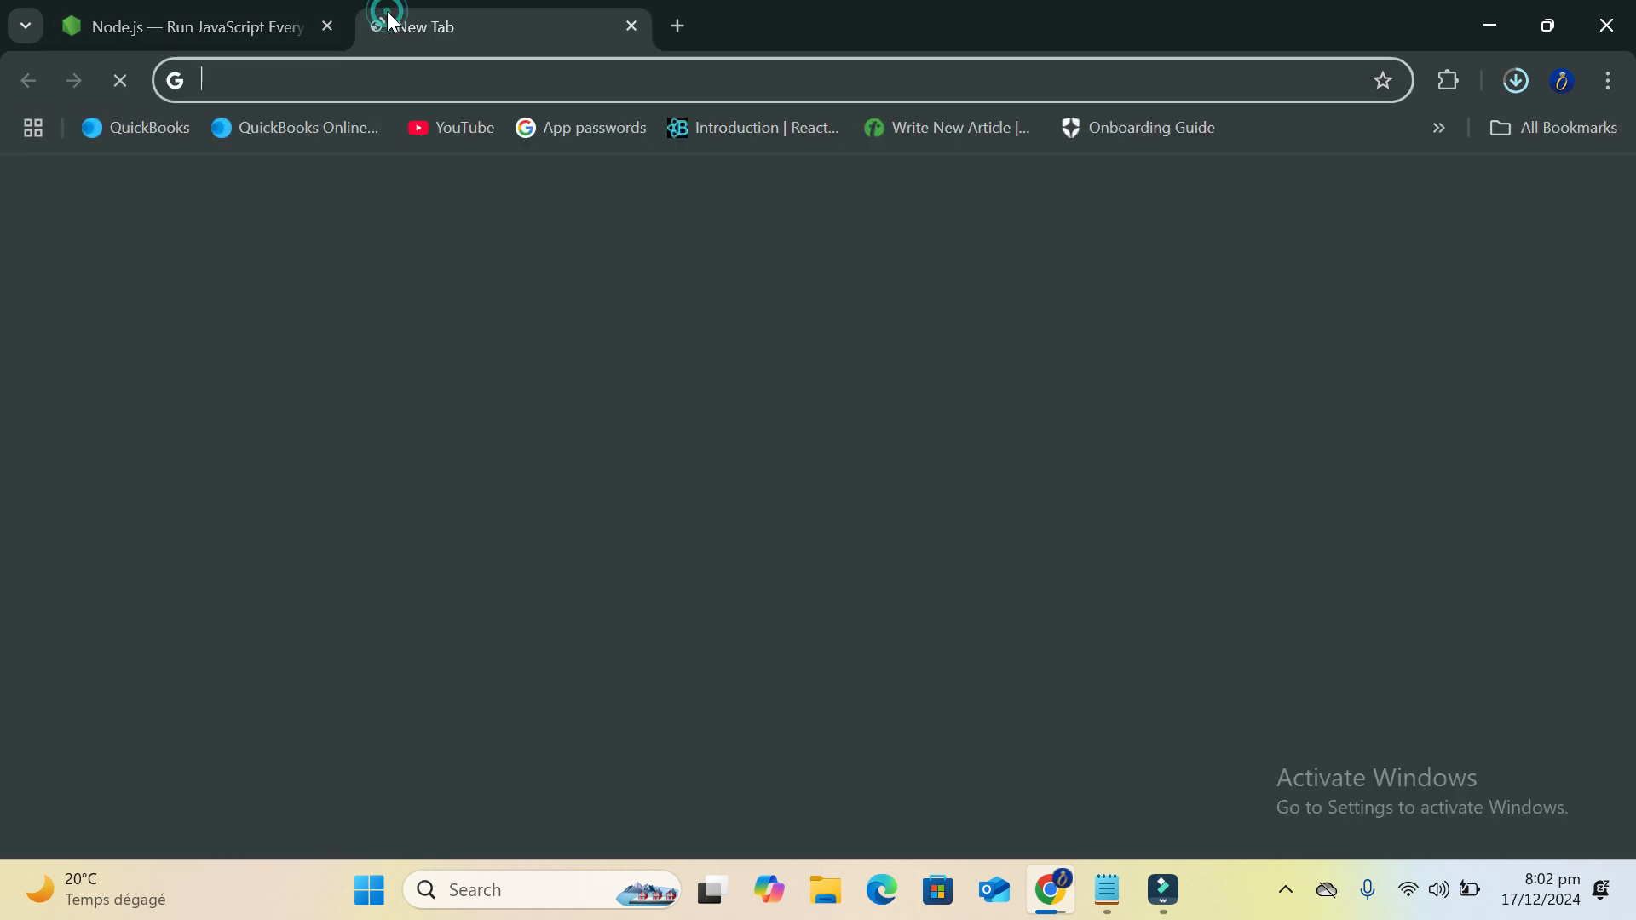
left_click(1107, 890)
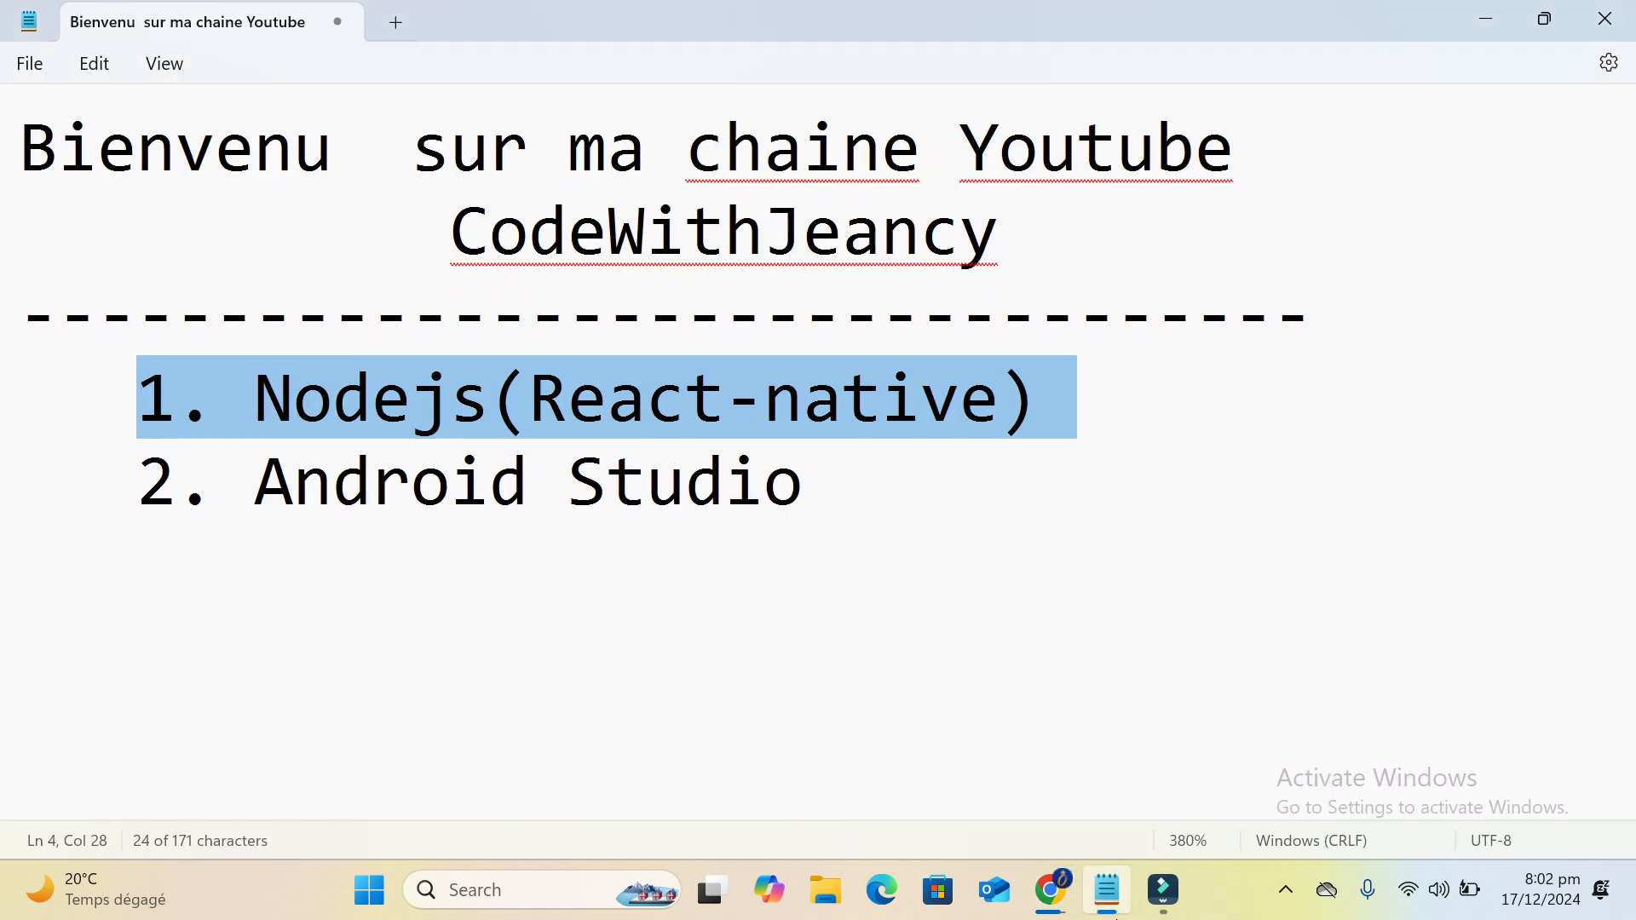
left_click_drag(840, 500, 255, 528)
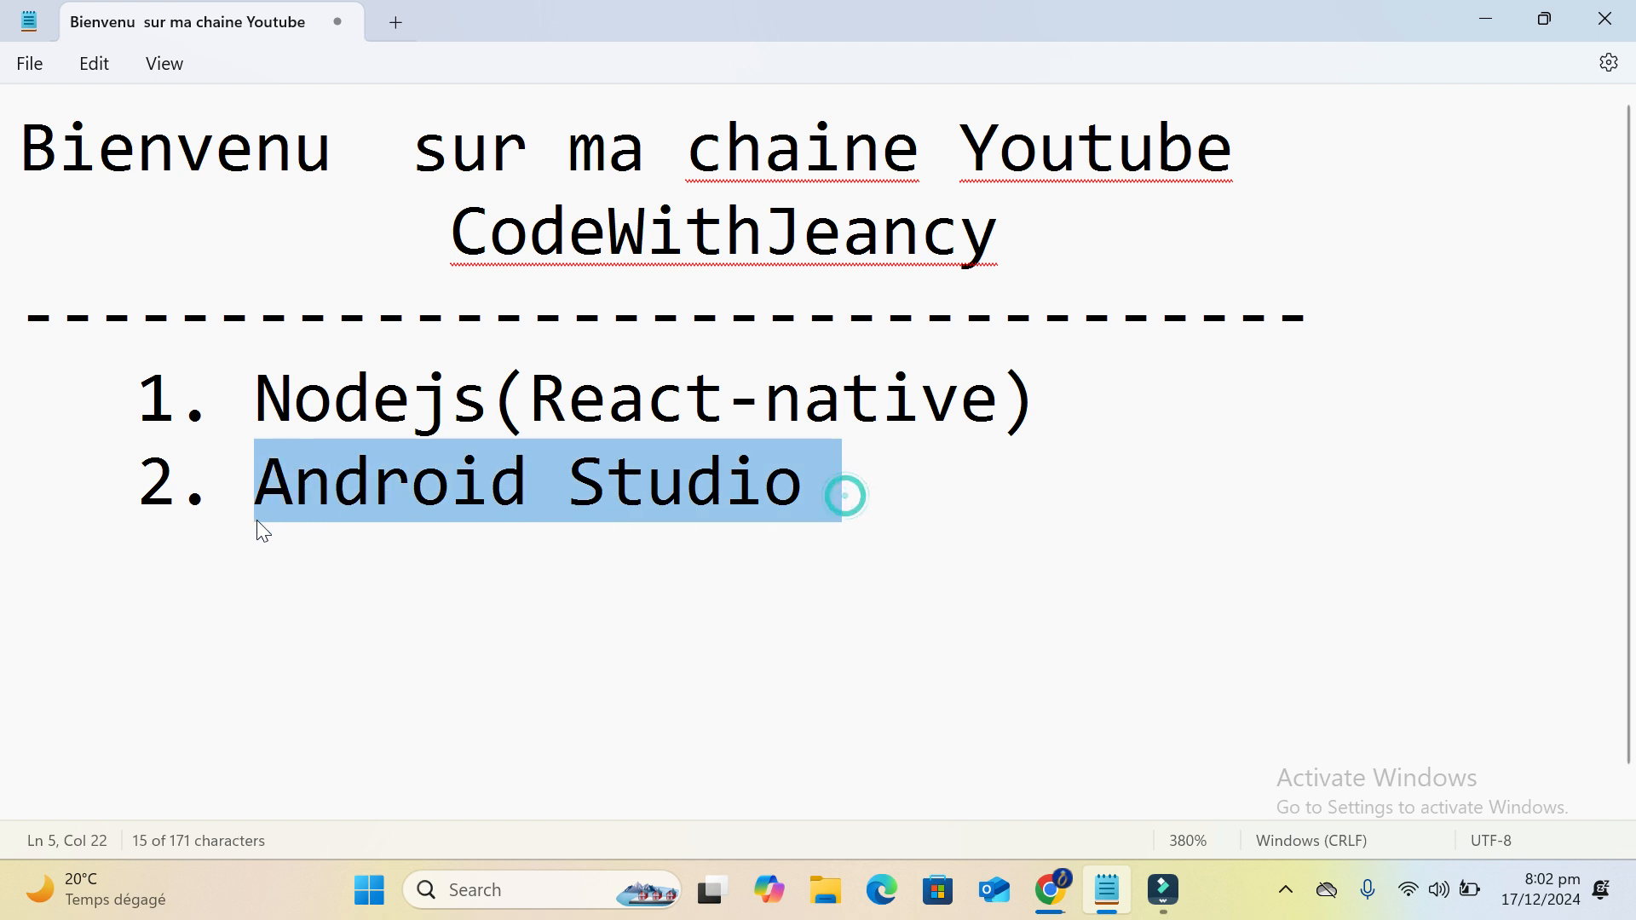
Switch back to the empty new tab in Chrome
left_click(1160, 894)
left_click(1158, 894)
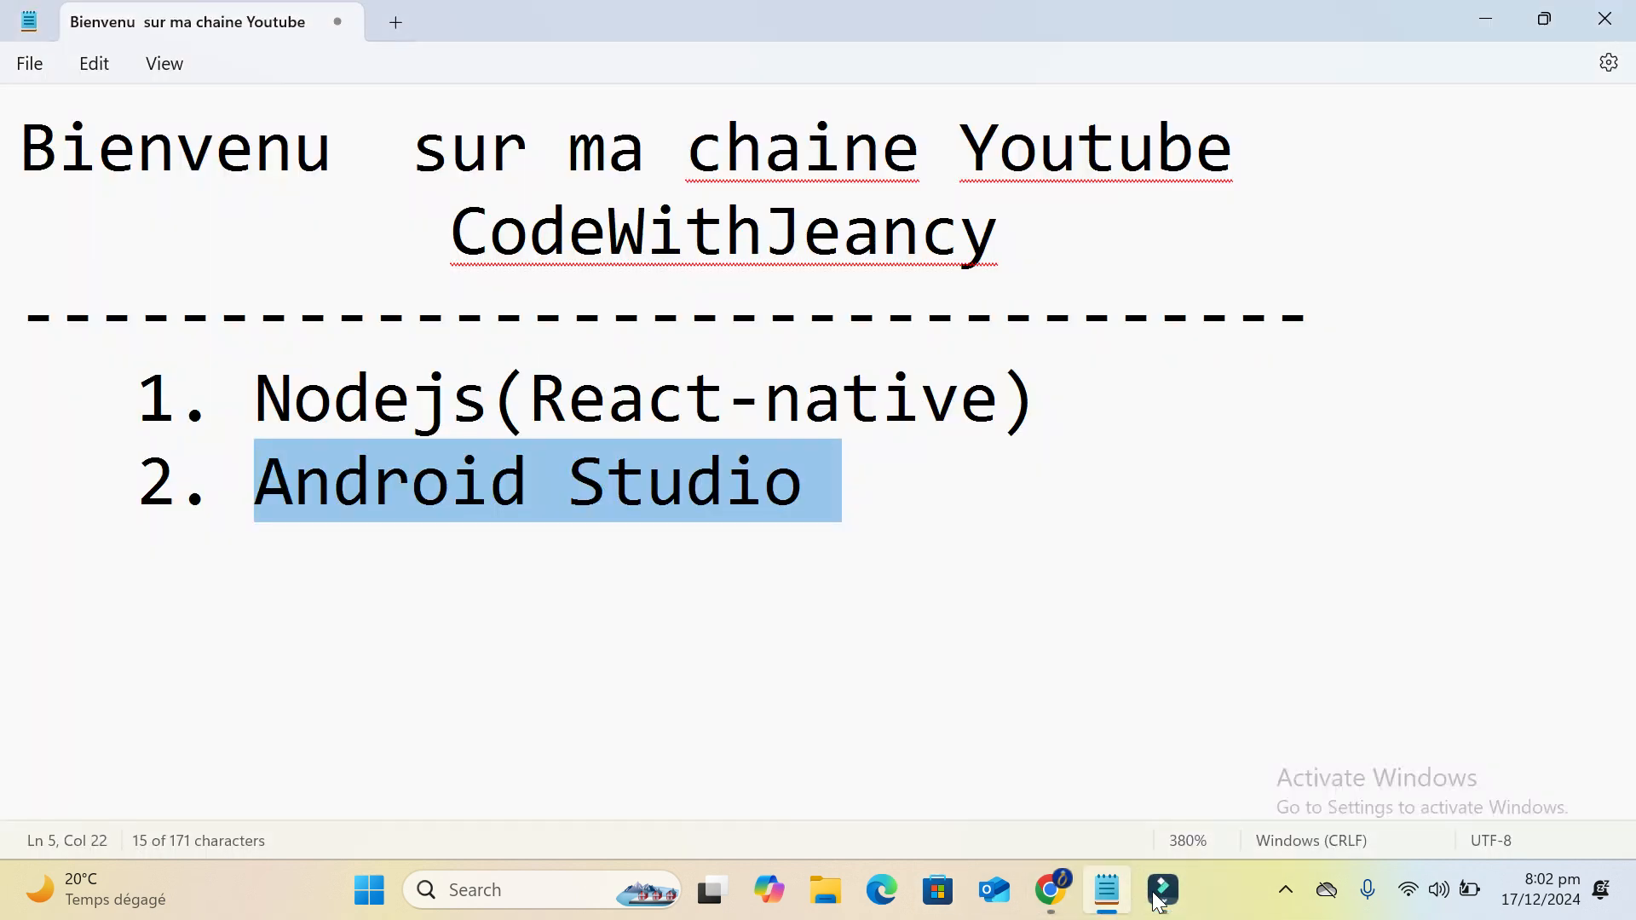
left_click(1053, 892)
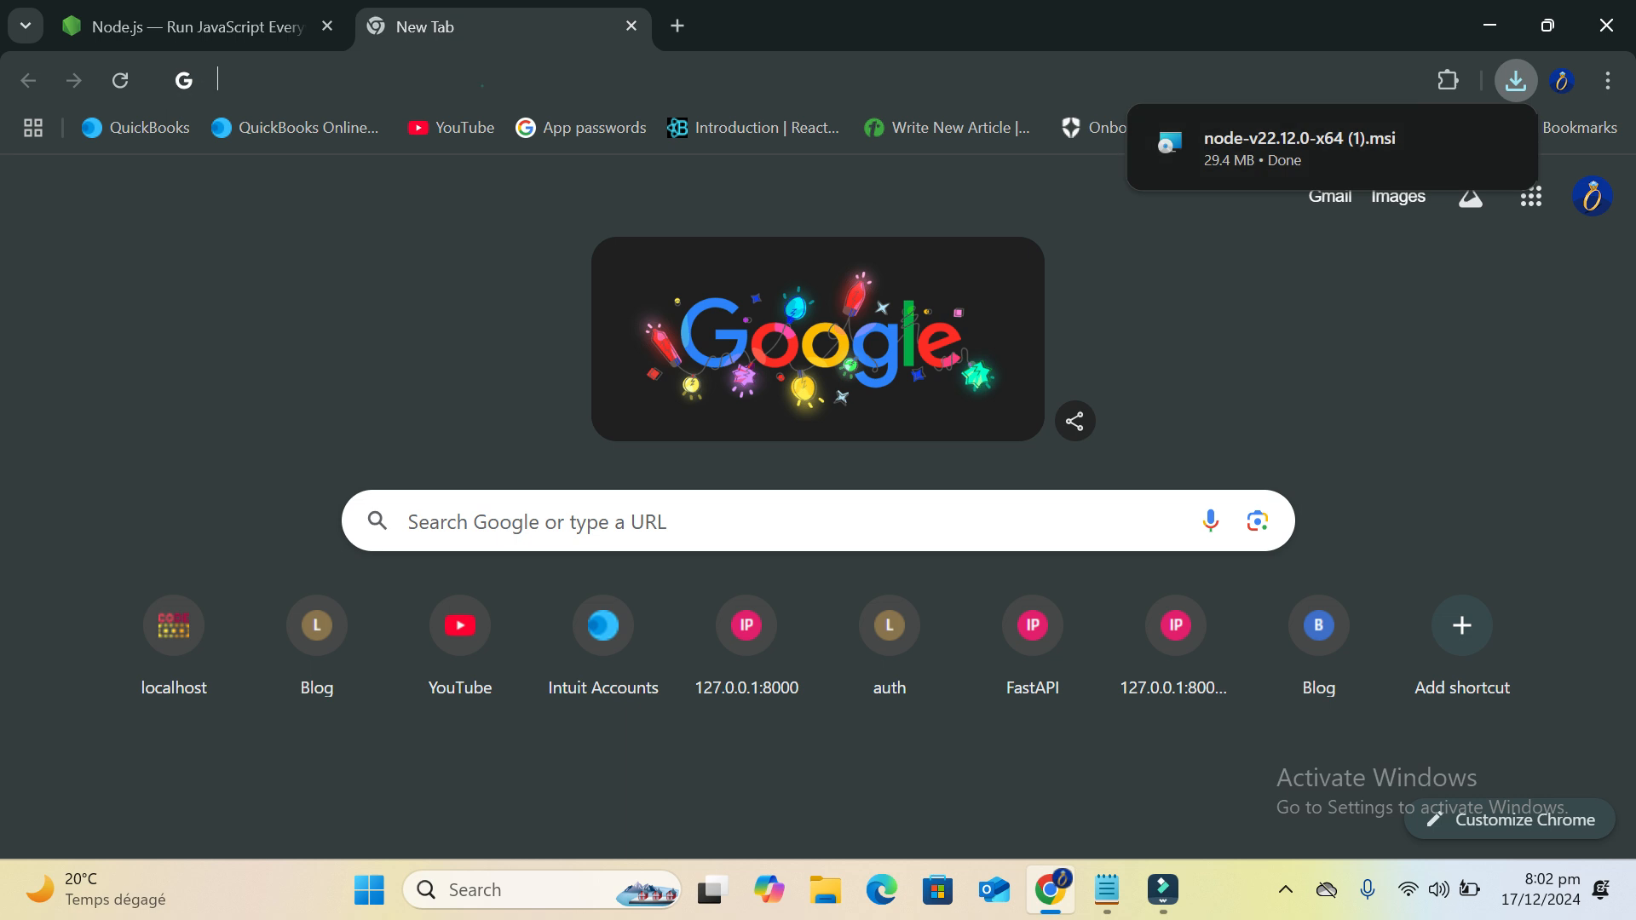
Search Google for "Android" in the new tab
left_click(481, 85)
type("Adn")
key("BackSpace")
key("BackSpace")
type("ndor")
key("BackSpace")
type("oi")
key("BackSpace")
key("BackSpace")
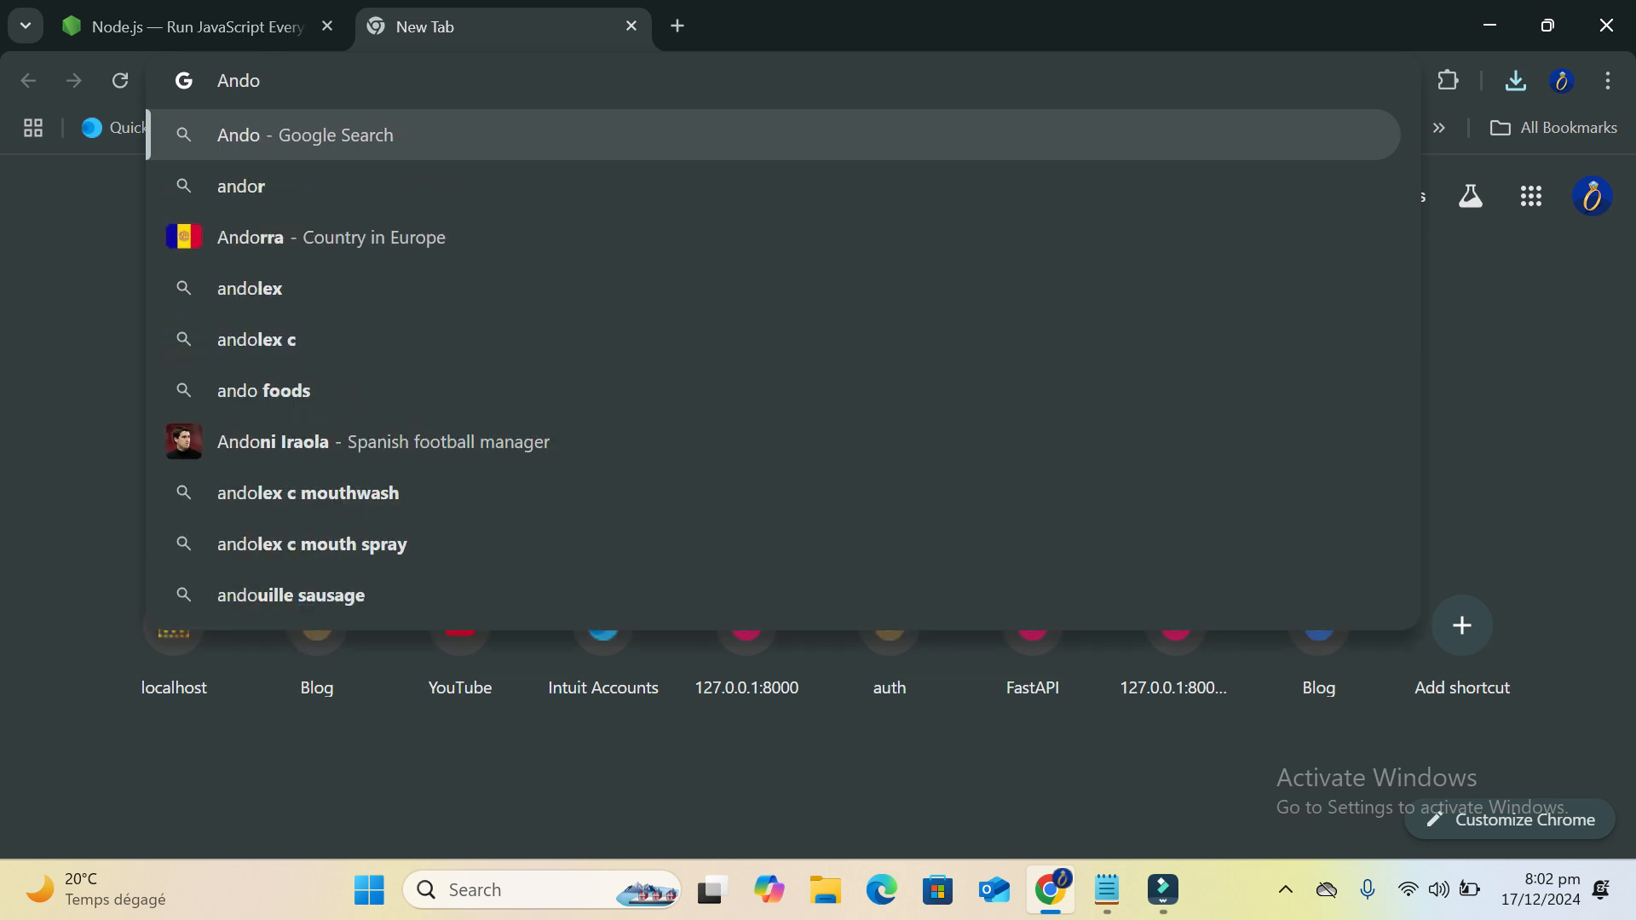
key("BackSpace")
type("roid")
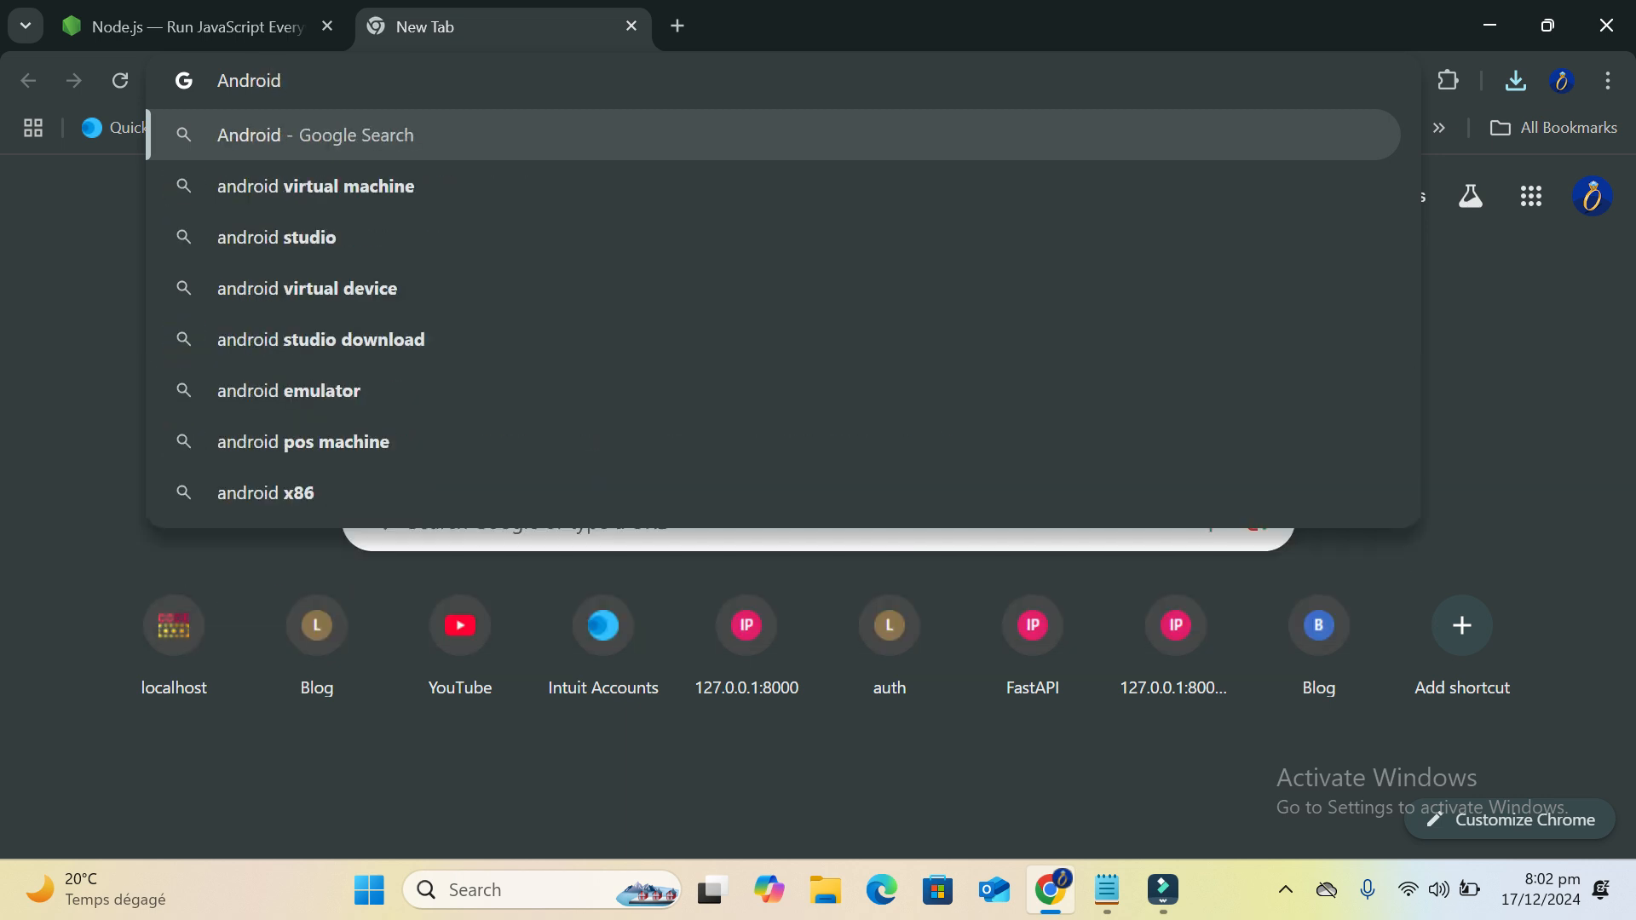
key("Return")
Refine the search to "Android studio" and open the "Download Android Studio & App Tools" result from Android Developers
left_click(480, 83)
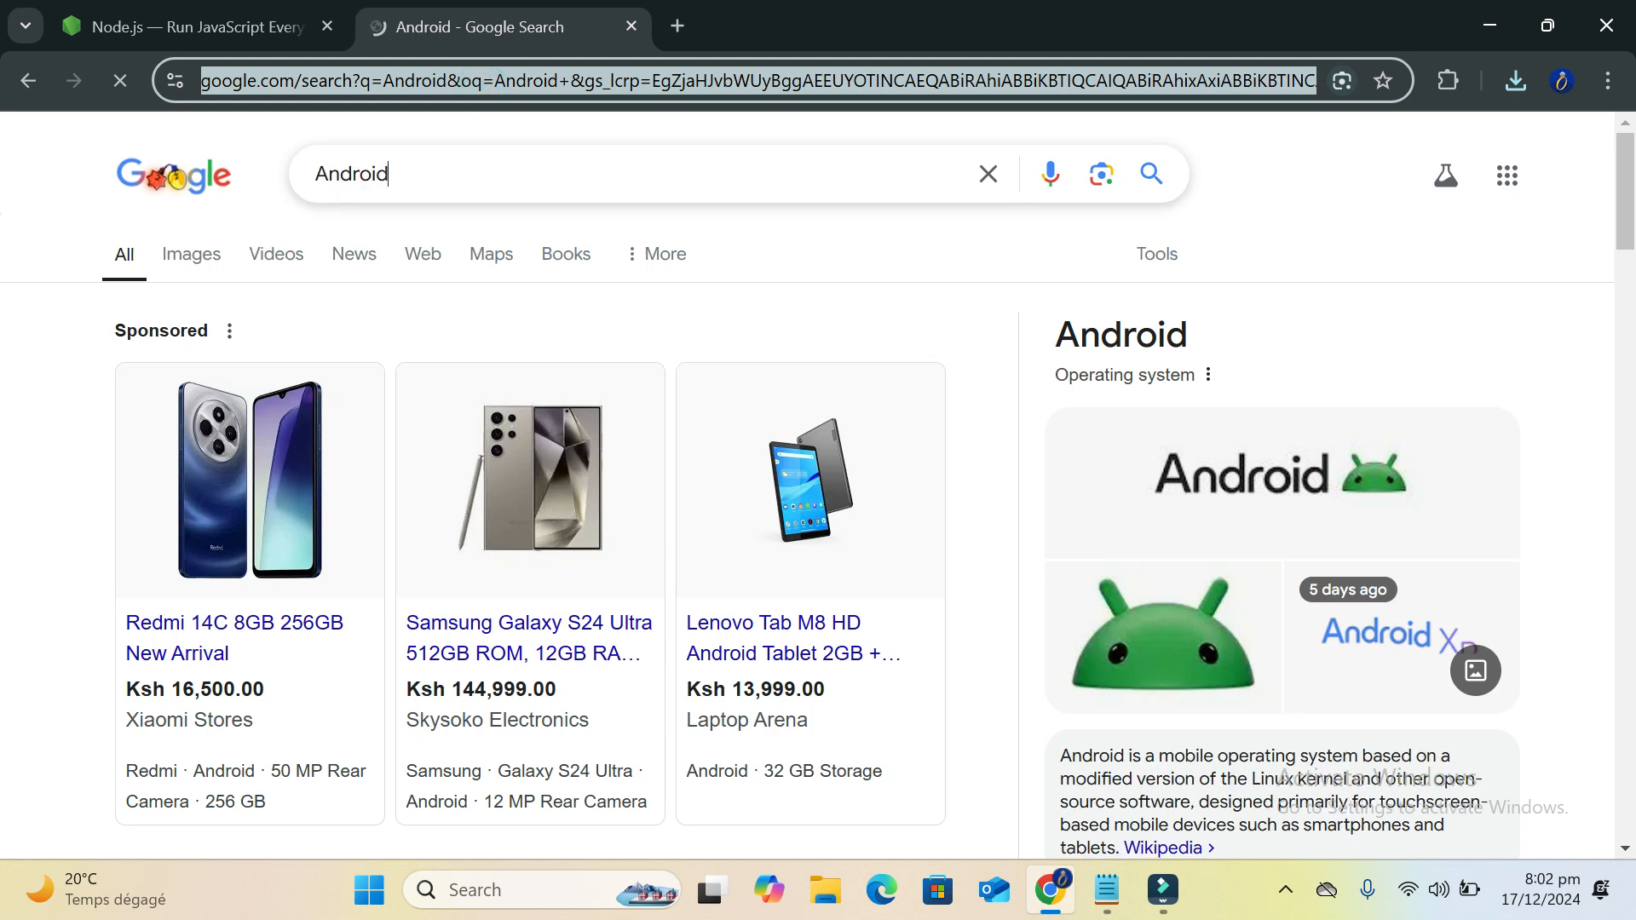
left_click(442, 163)
type("studio")
key("Return")
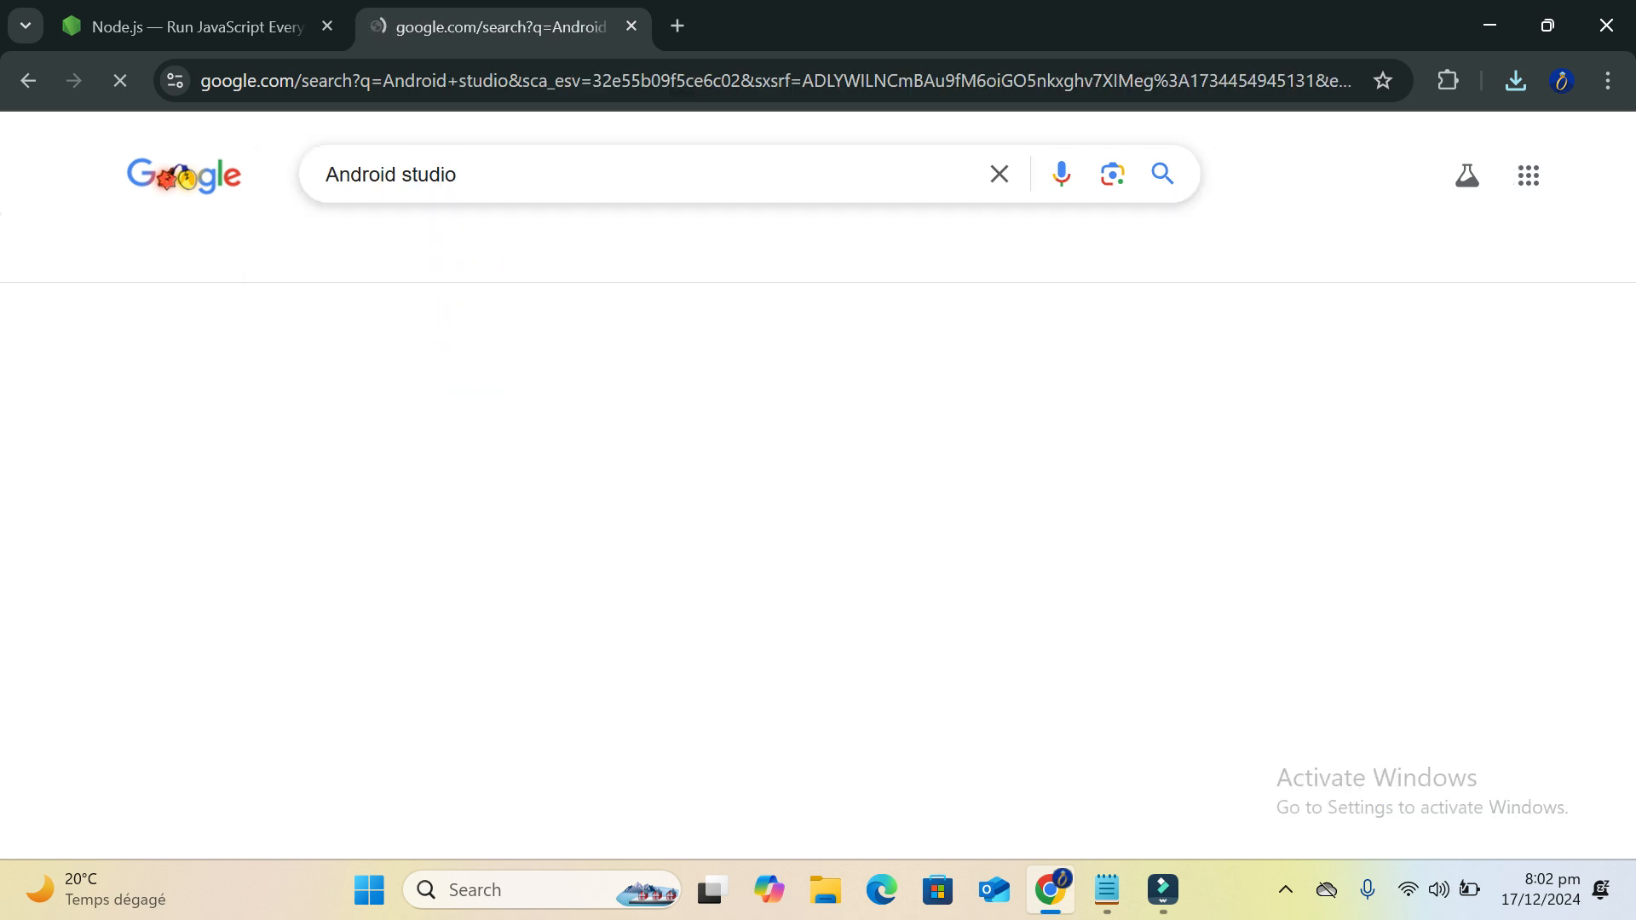
left_click(274, 397)
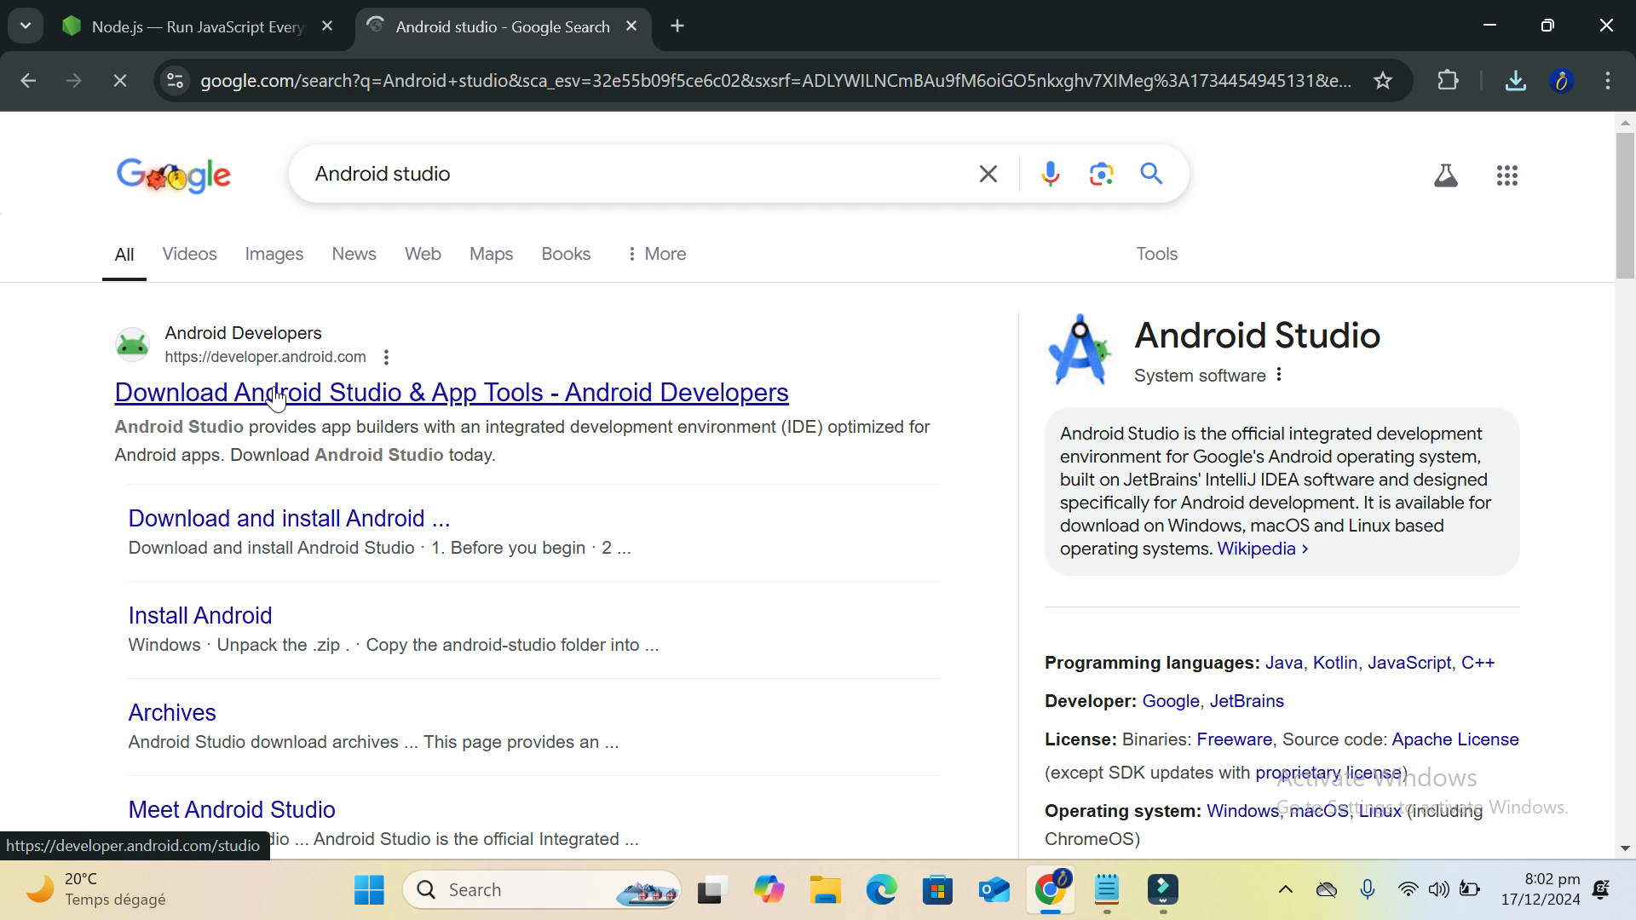
left_click(275, 397)
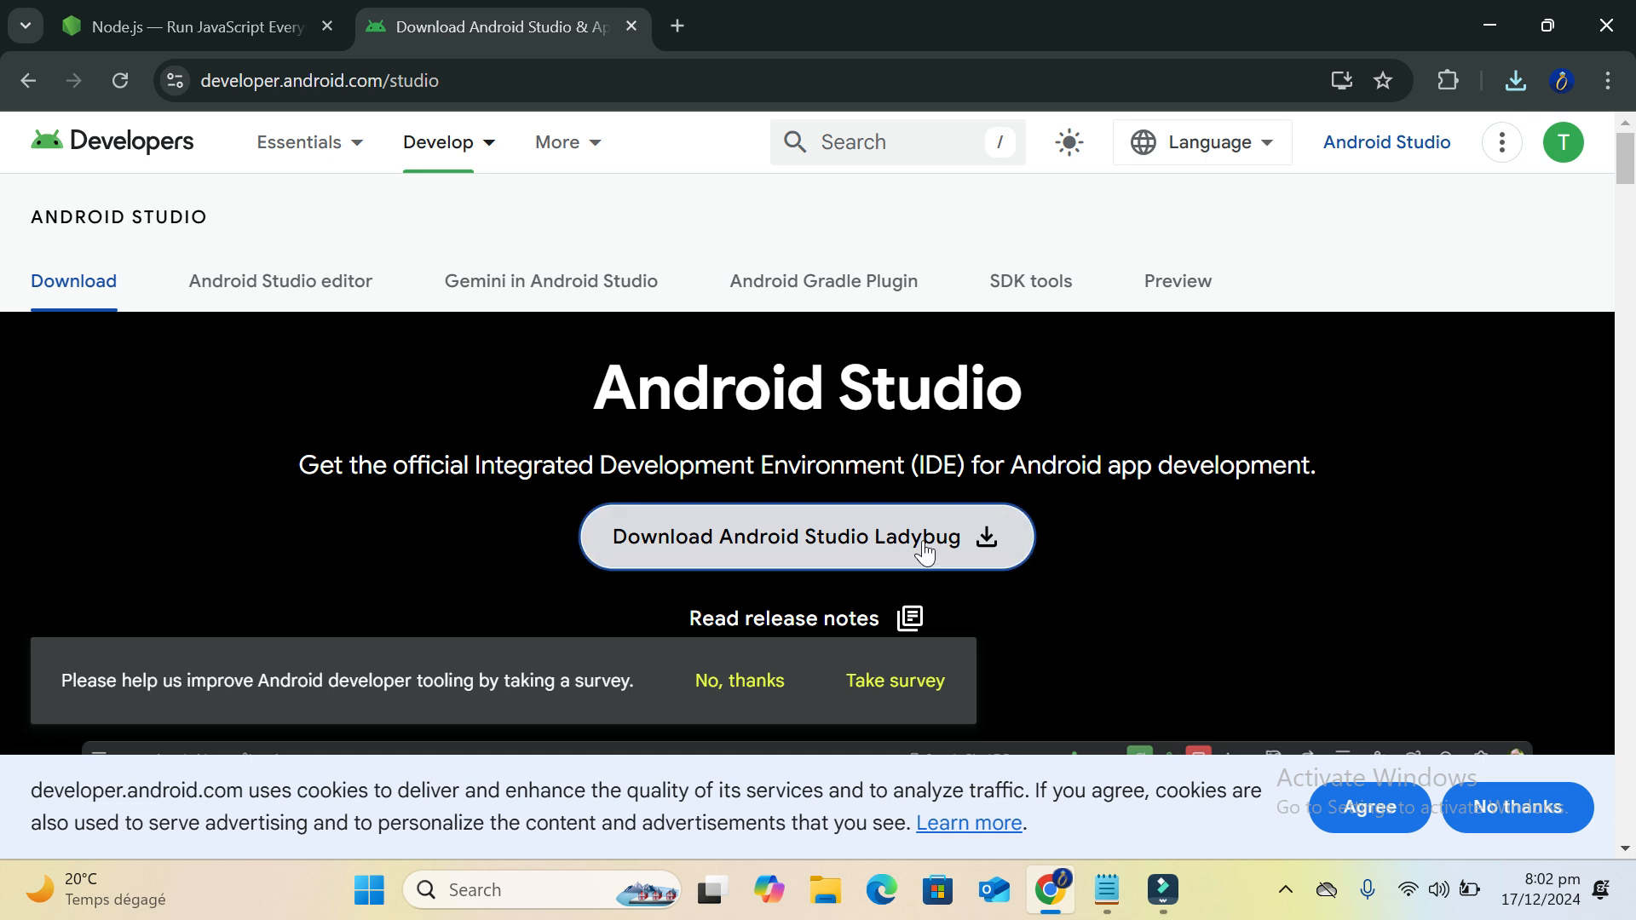
Download Android Studio Ladybug | 2024.2.1 Patch 3 for Windows, agreeing to the terms and conditions
left_click(769, 673)
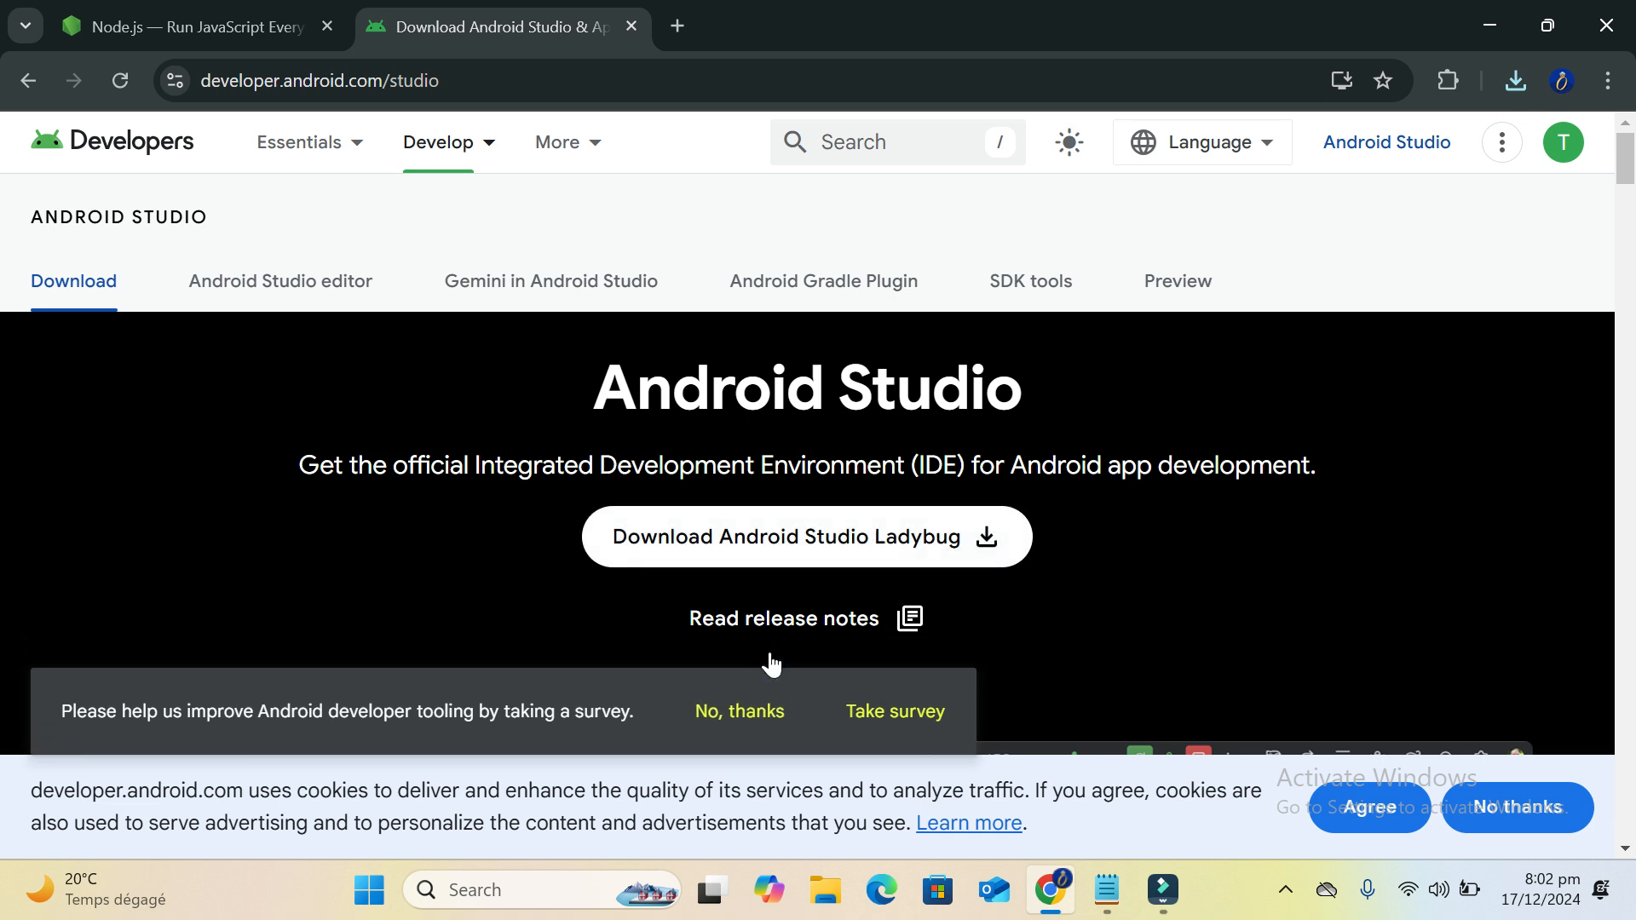
left_click(825, 536)
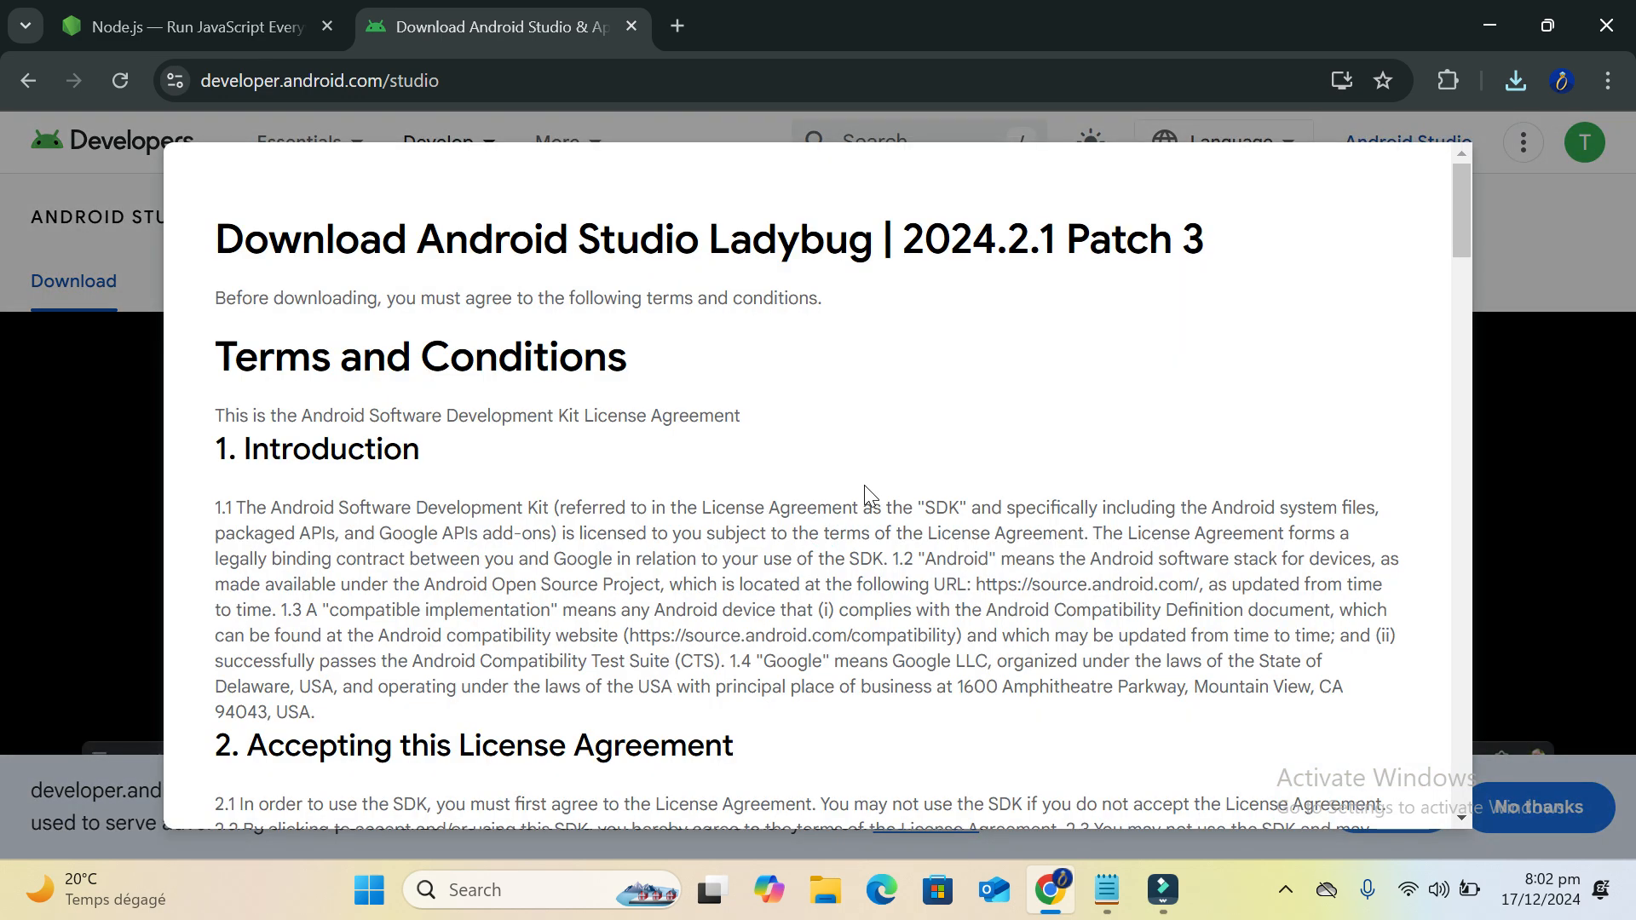
scroll(883, 481, "down", 15)
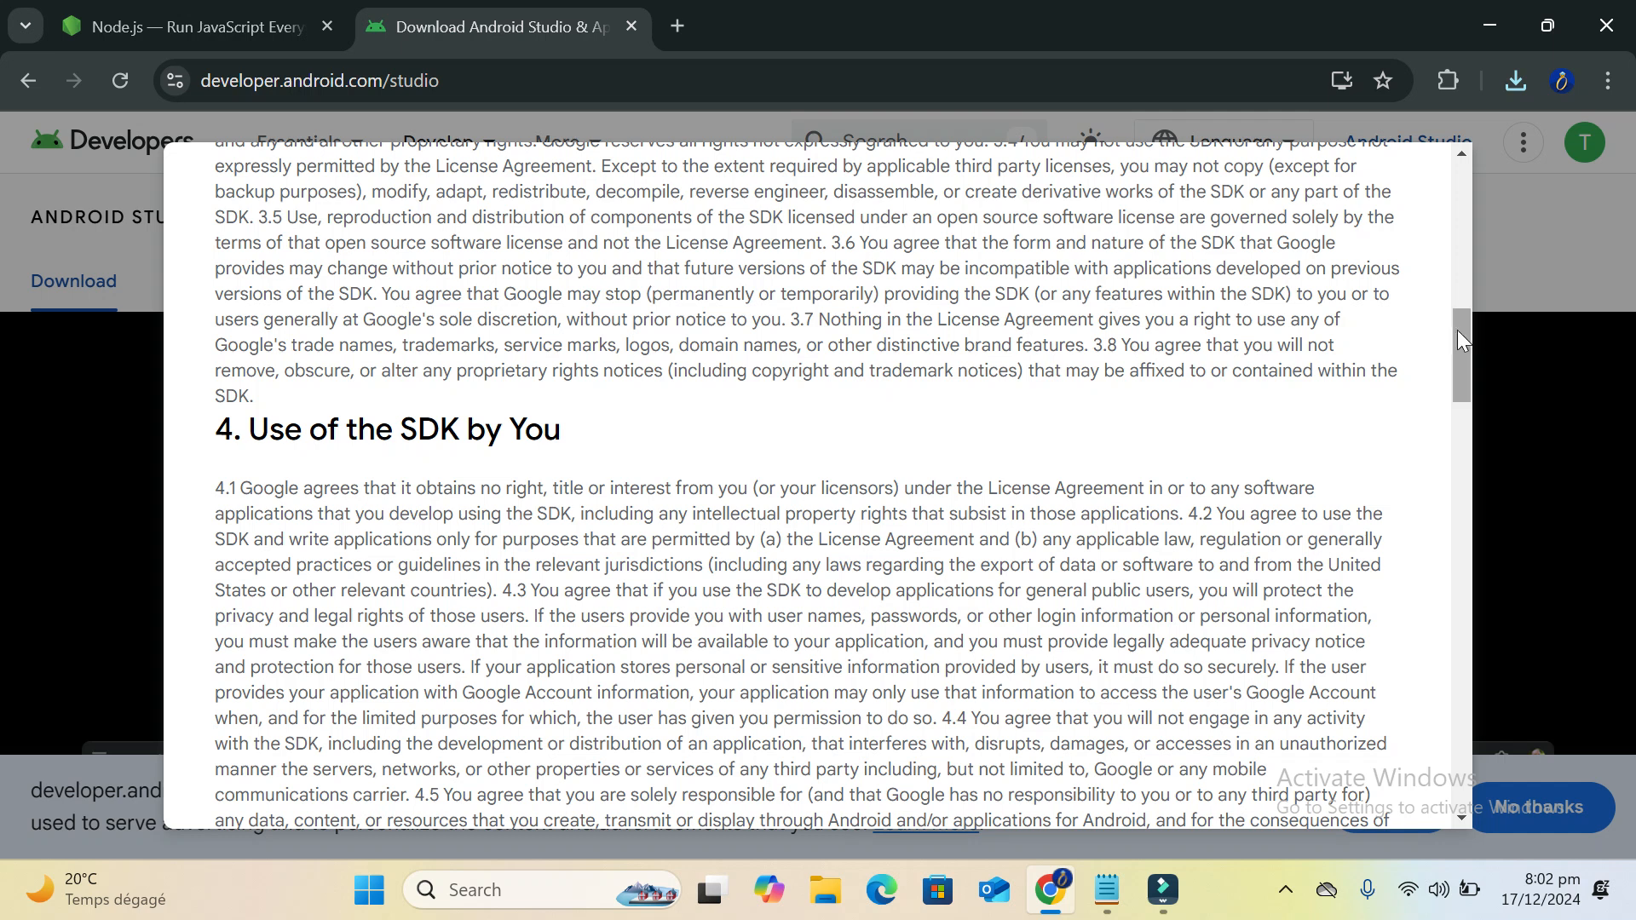
left_click_drag(1457, 362, 1387, 671)
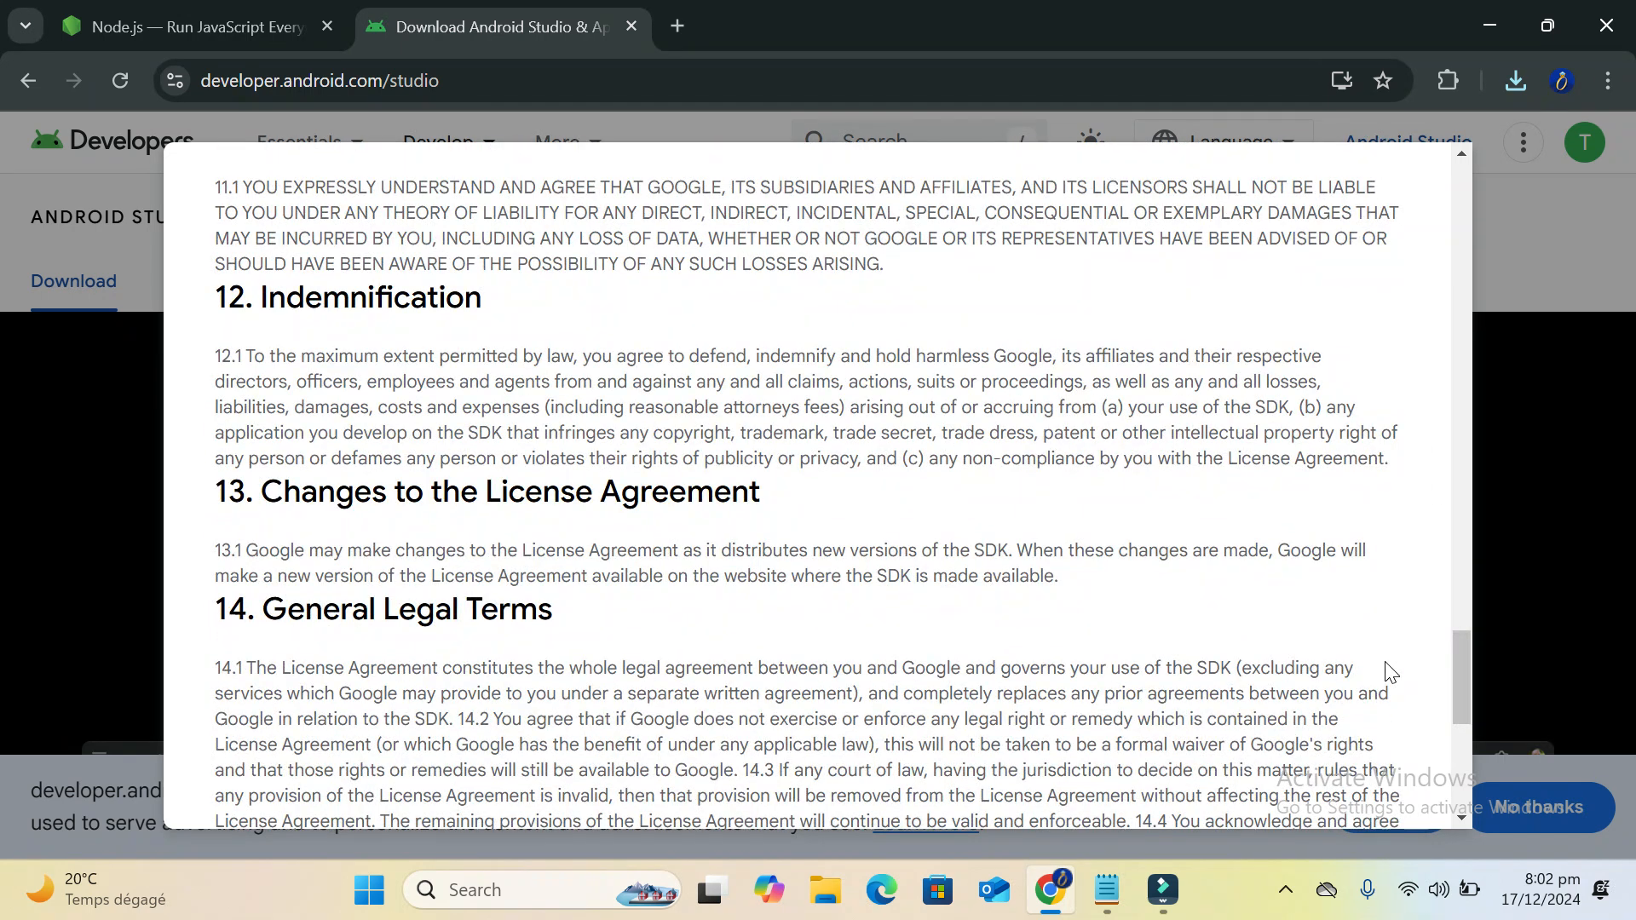
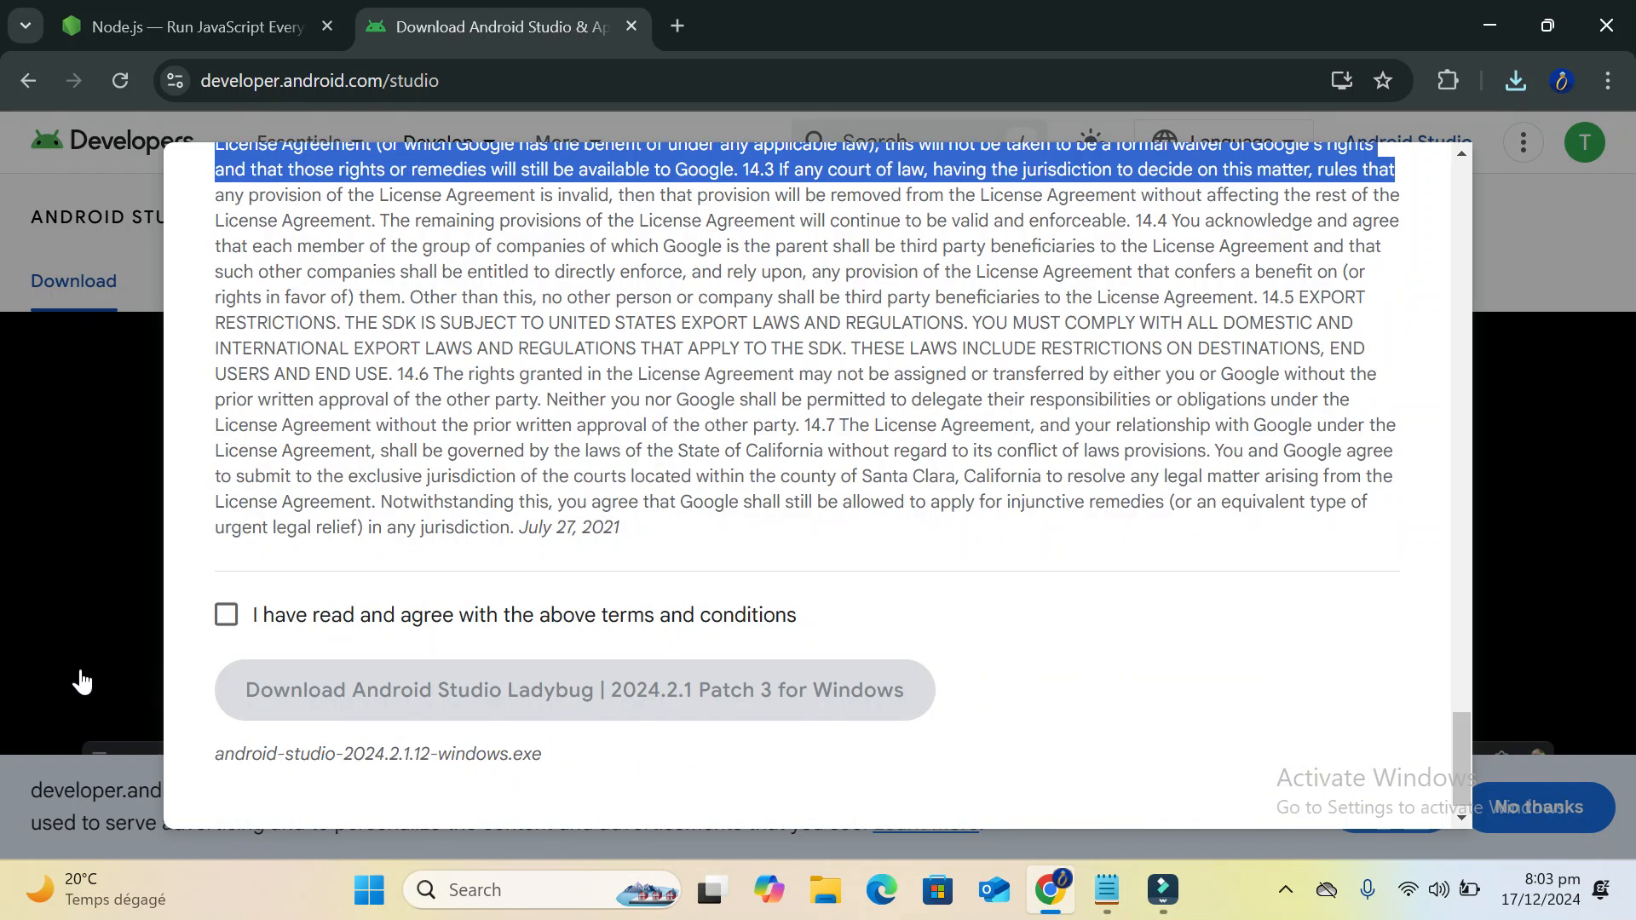
left_click(226, 615)
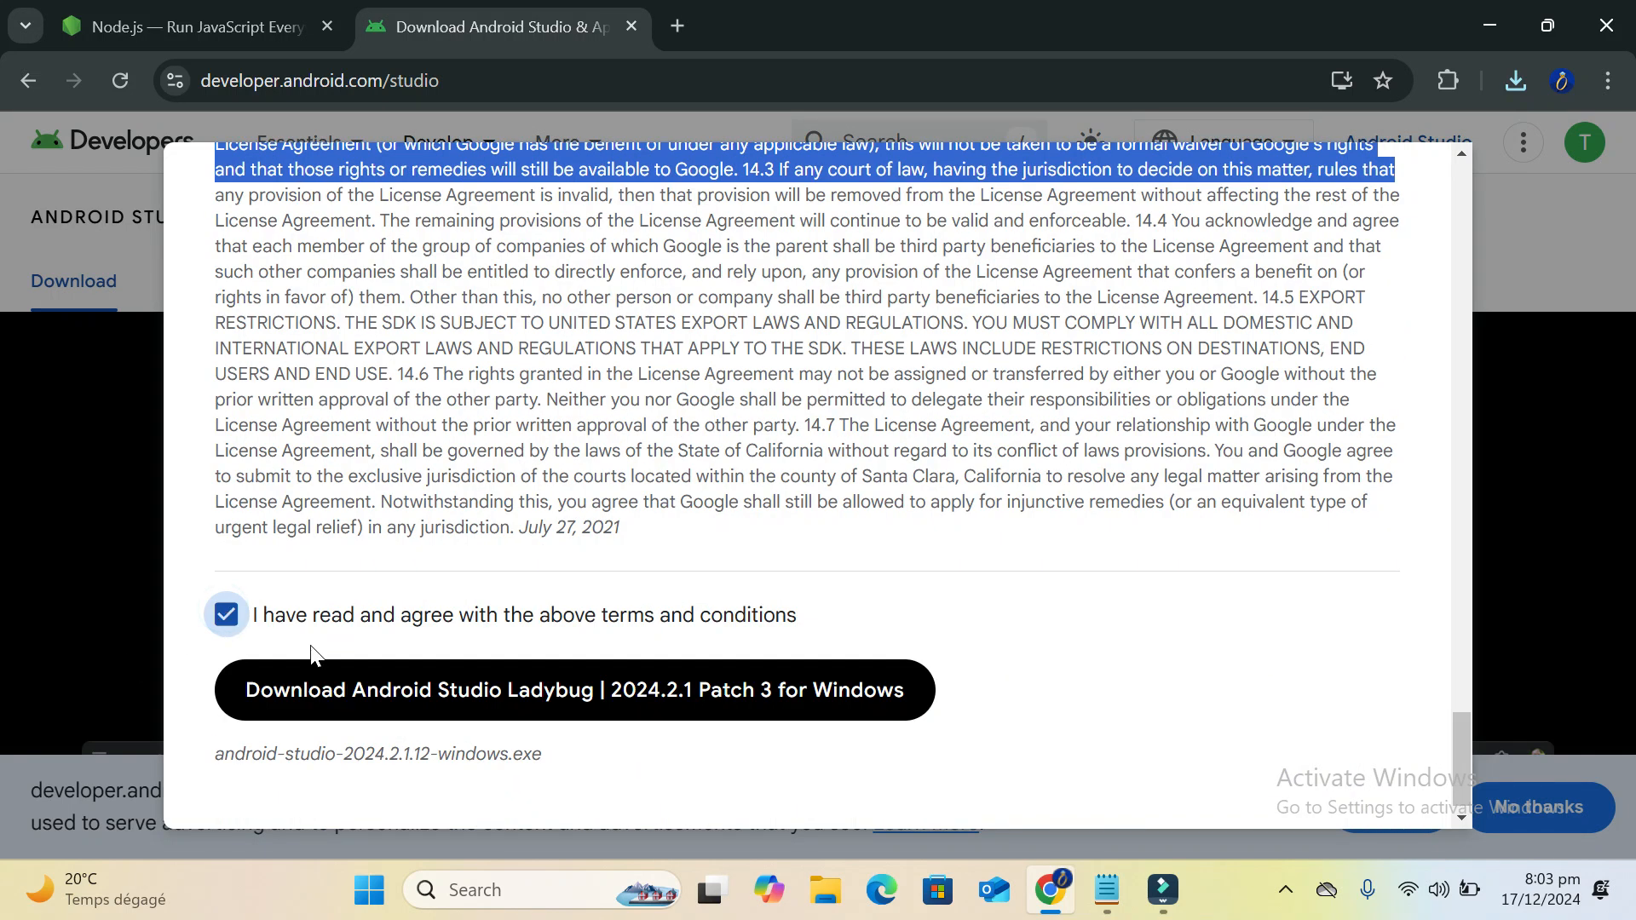
left_click(366, 690)
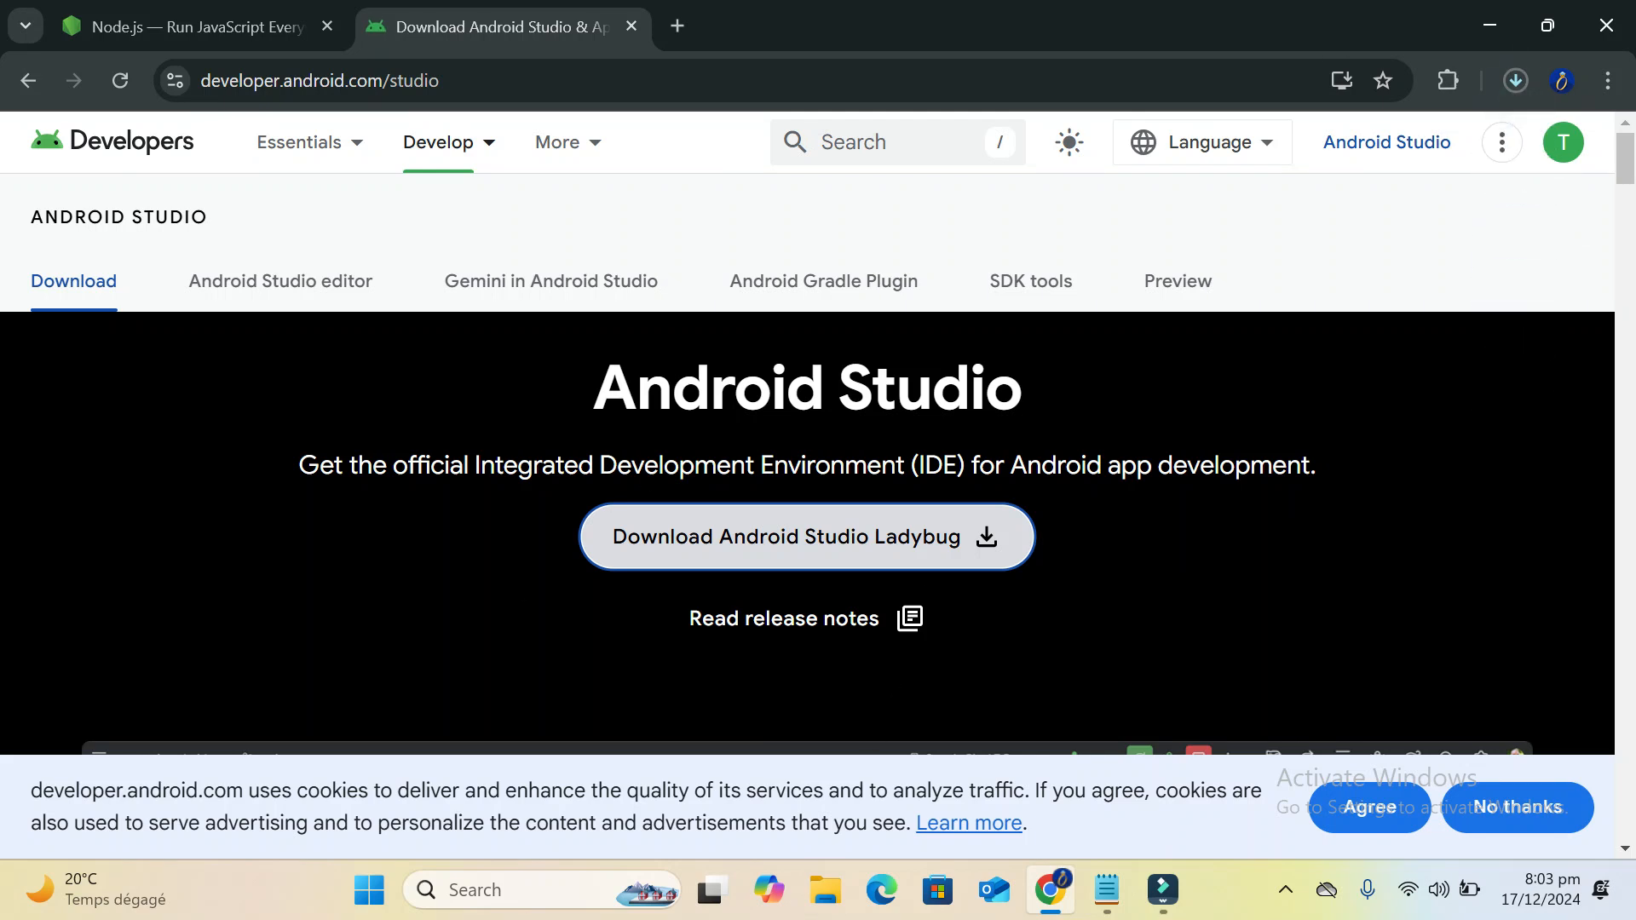
Open the Downloads folder in File Explorer
left_click(827, 890)
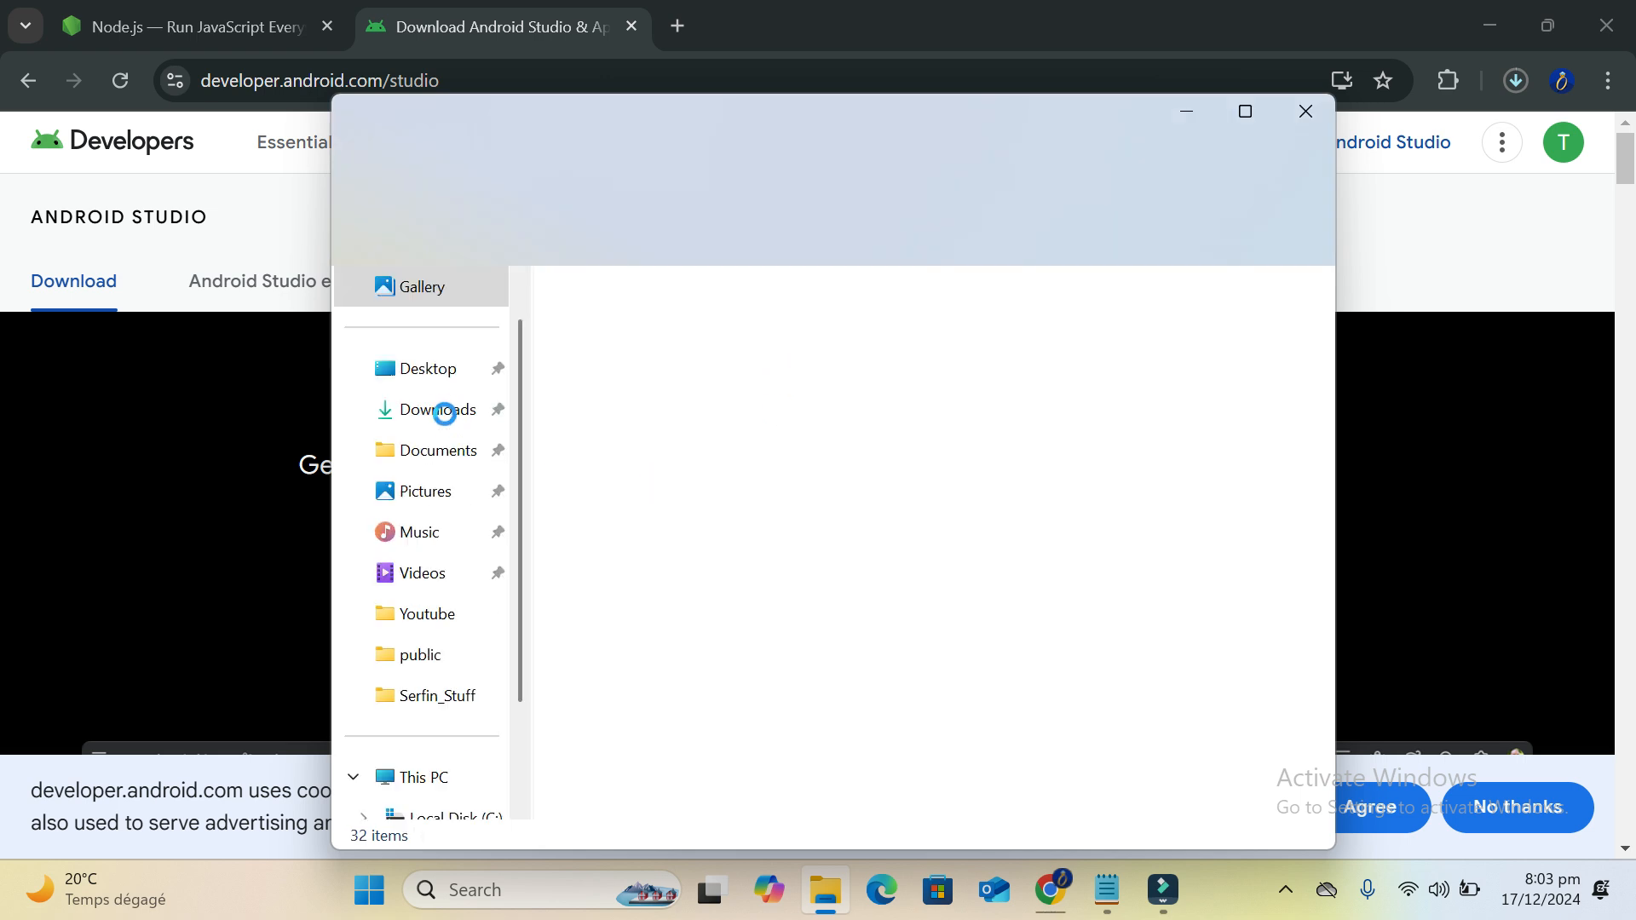
left_click(426, 418)
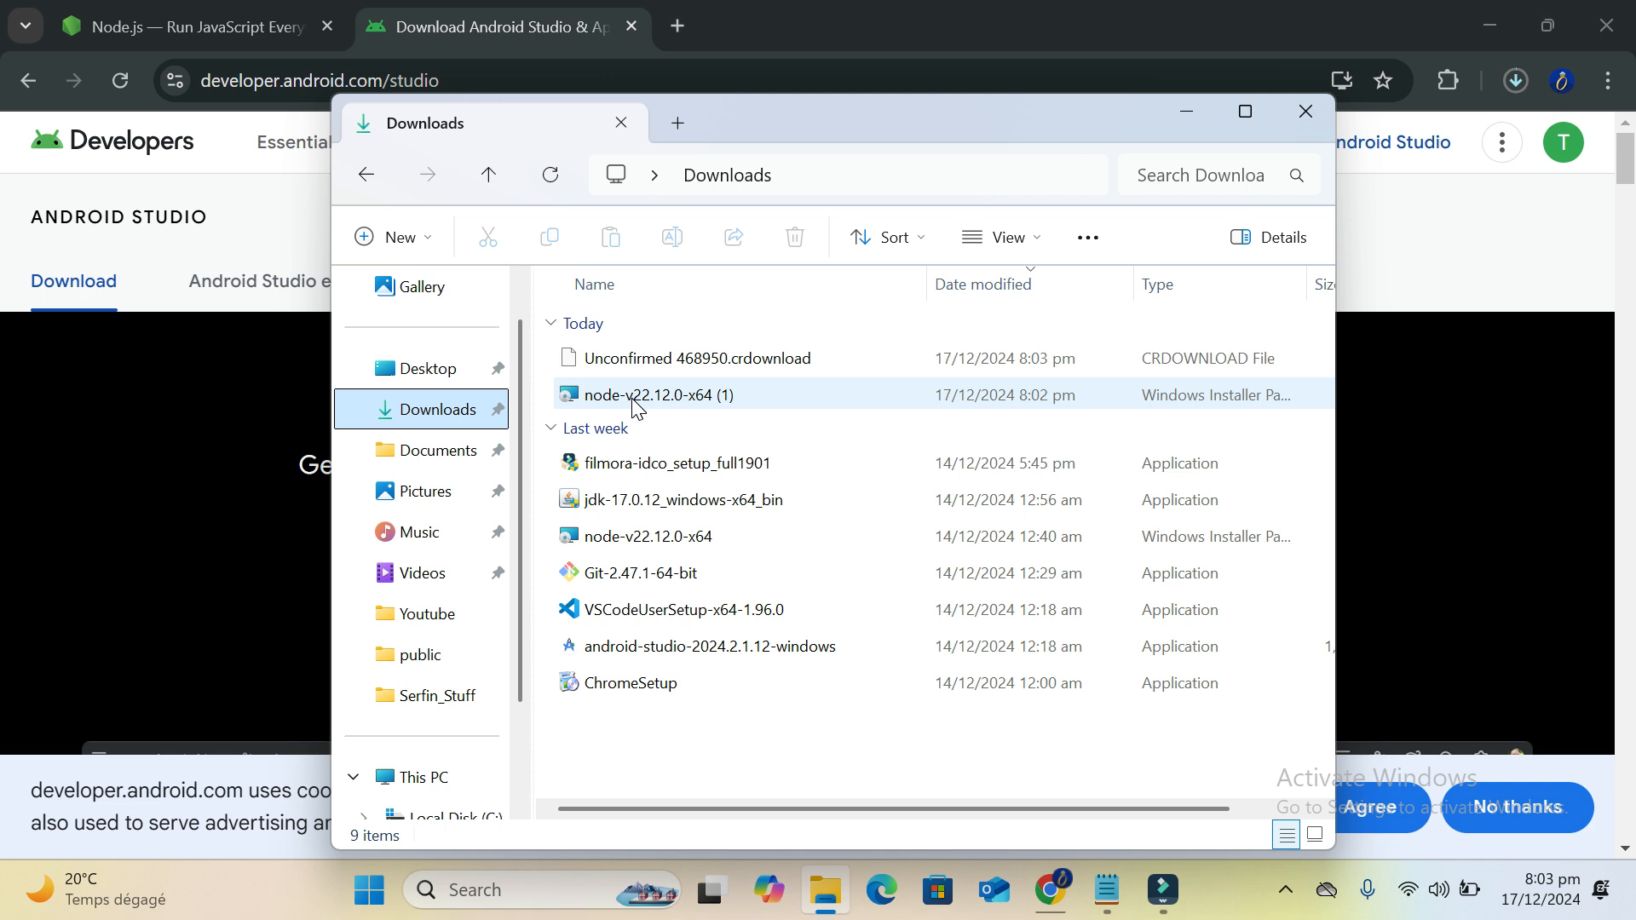
Run the node-v22.12.0-x64 (1) installer as far as the change, repair or remove page, and cancel the Node.js setup
double_click(635, 400)
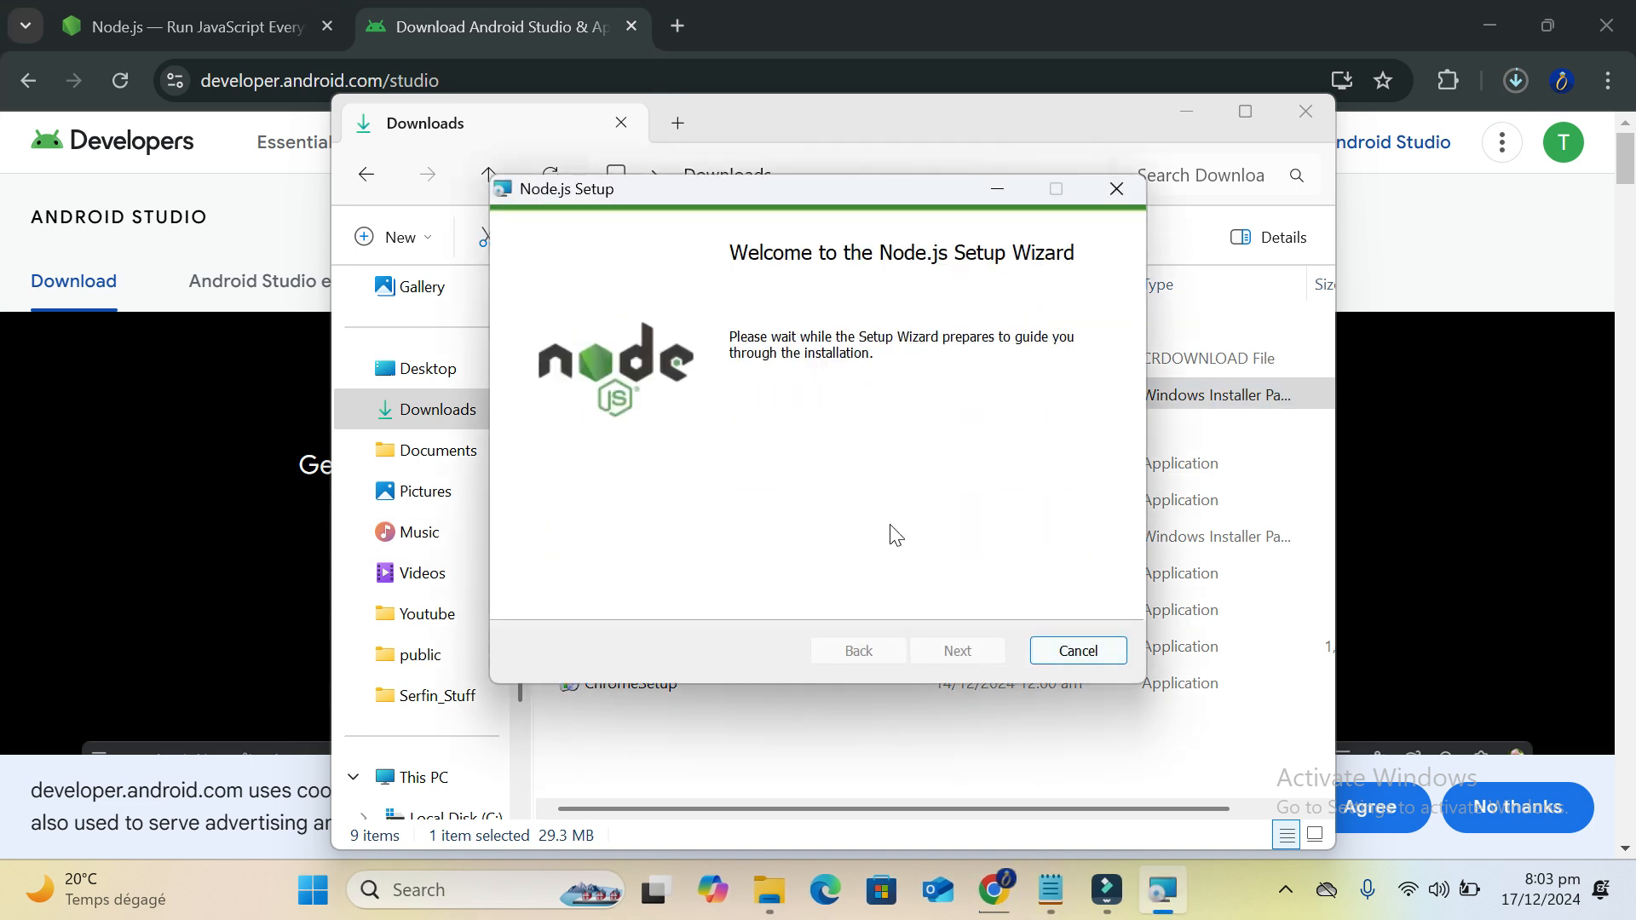
left_click(942, 653)
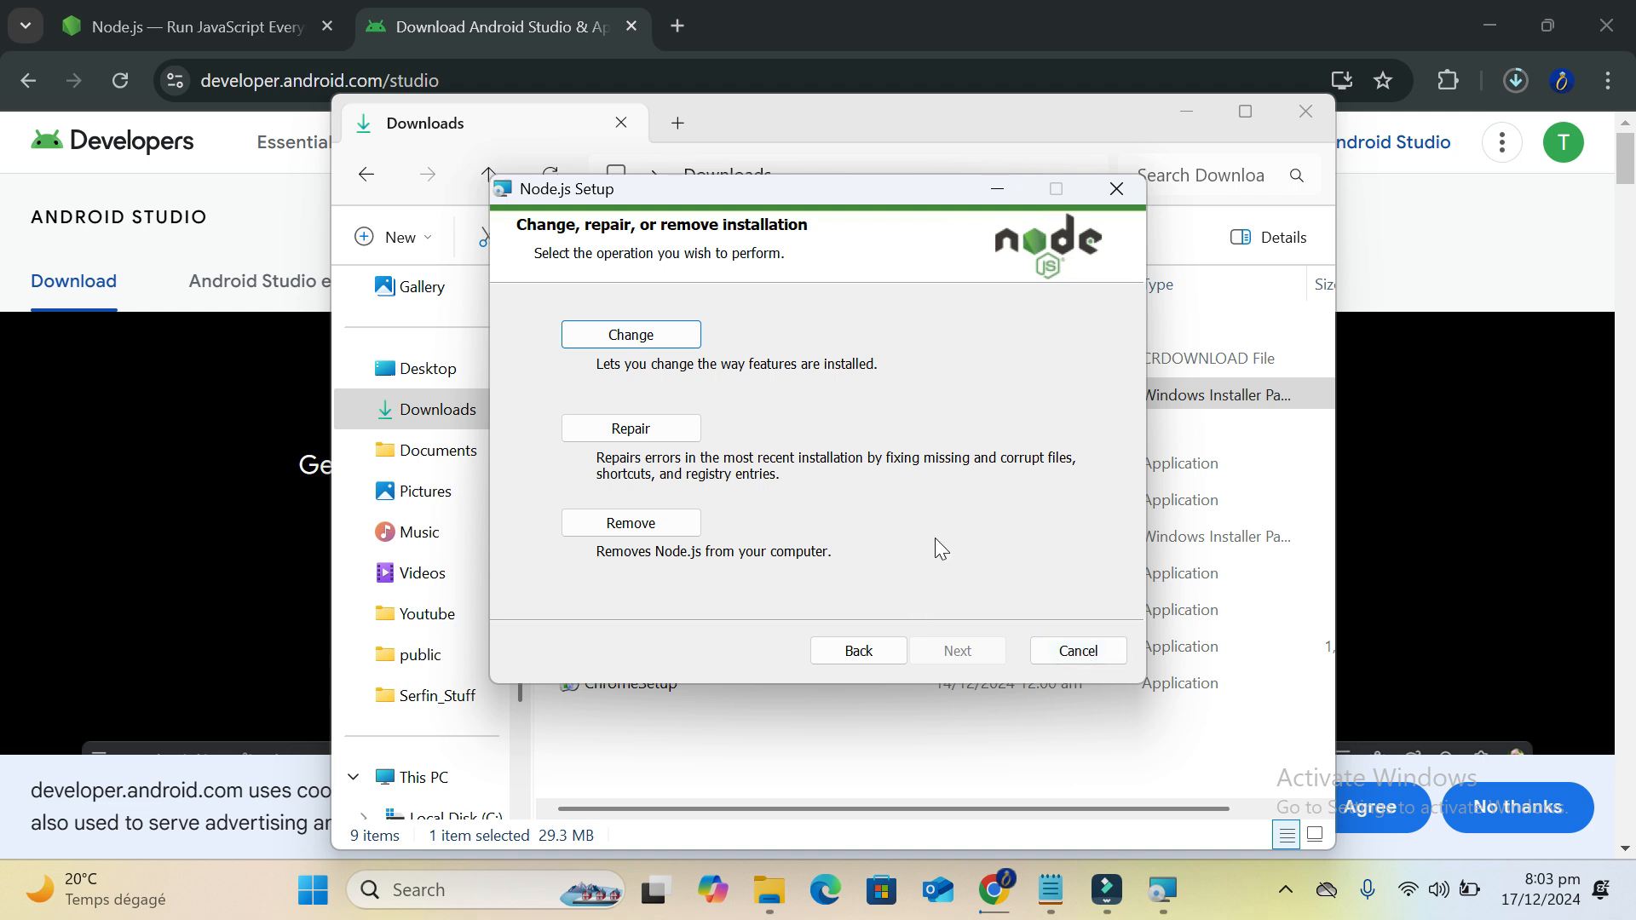
left_click(1077, 651)
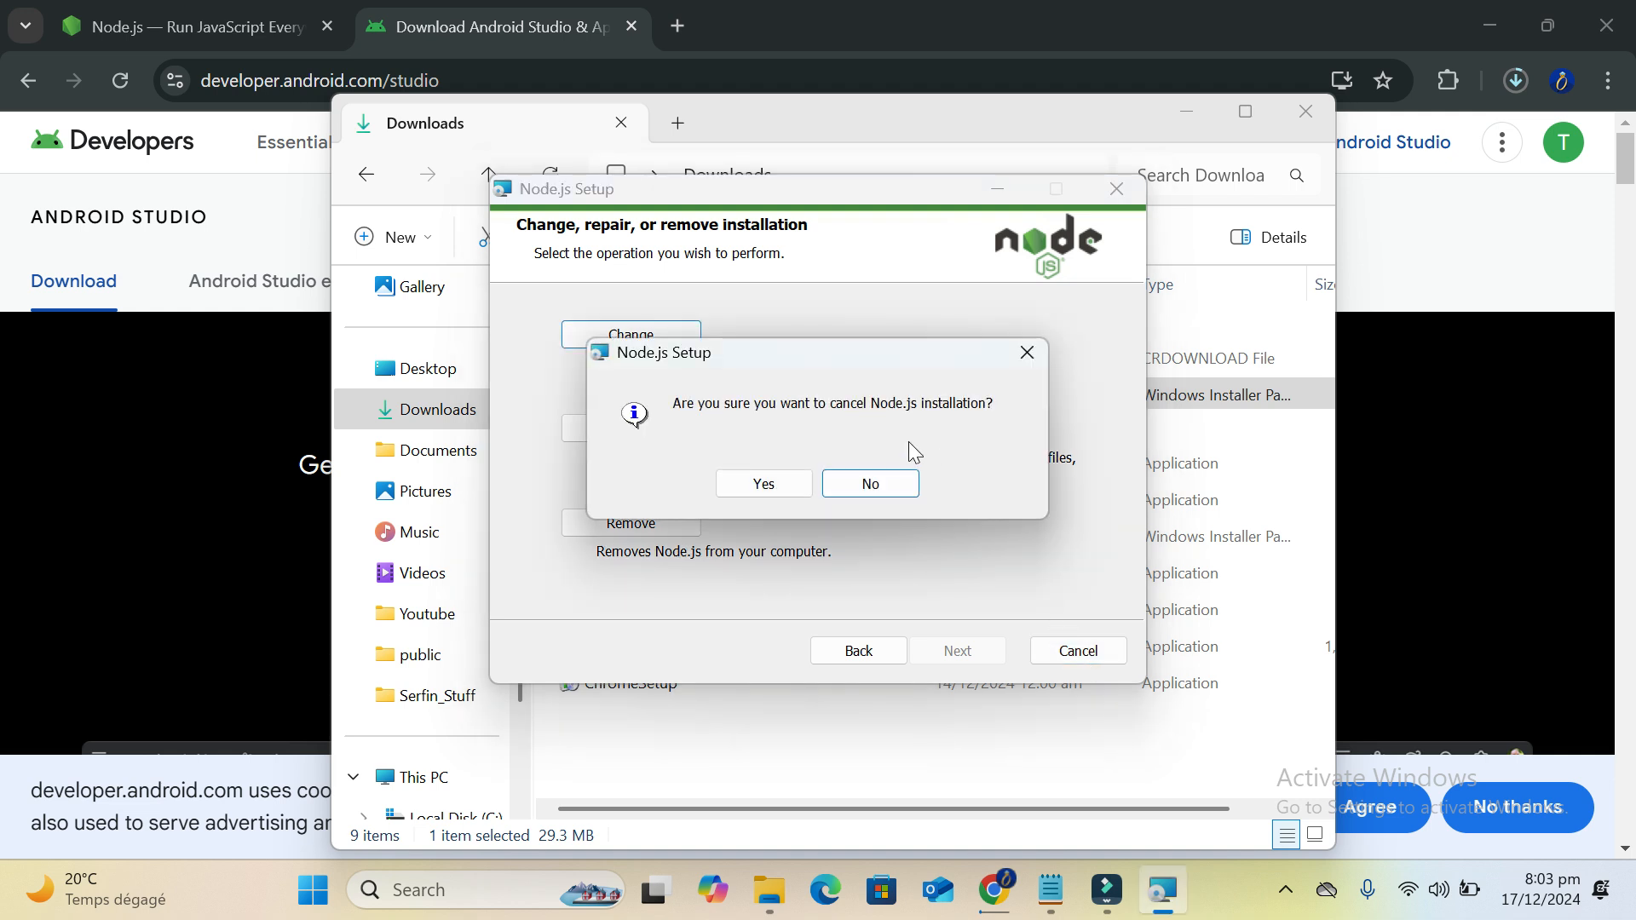
left_click(785, 484)
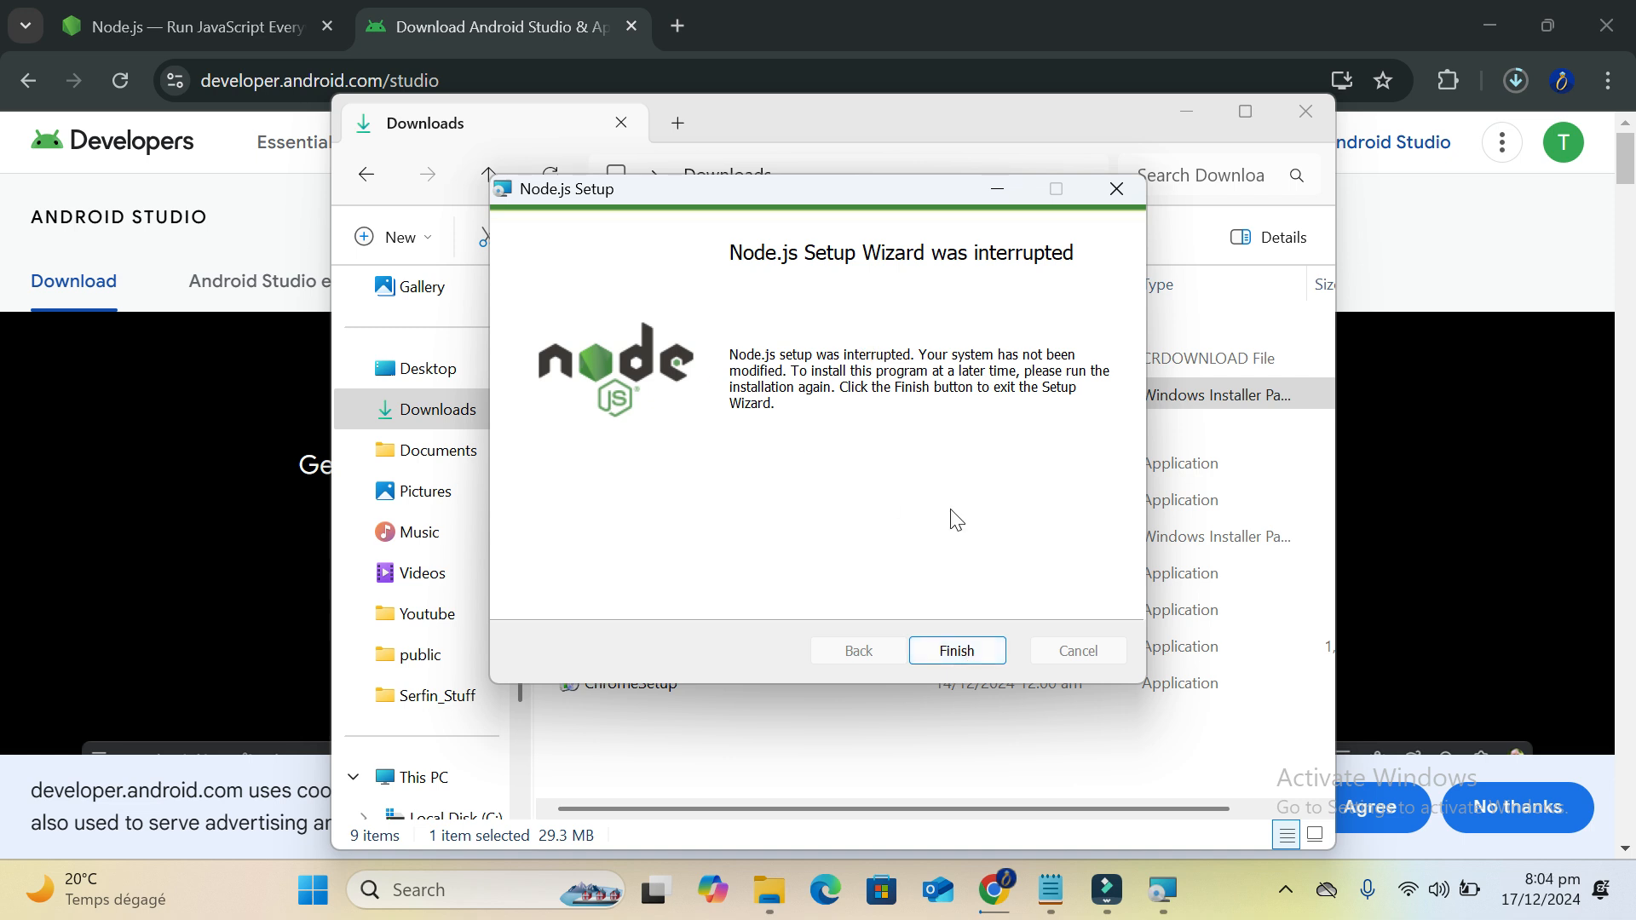
left_click(961, 655)
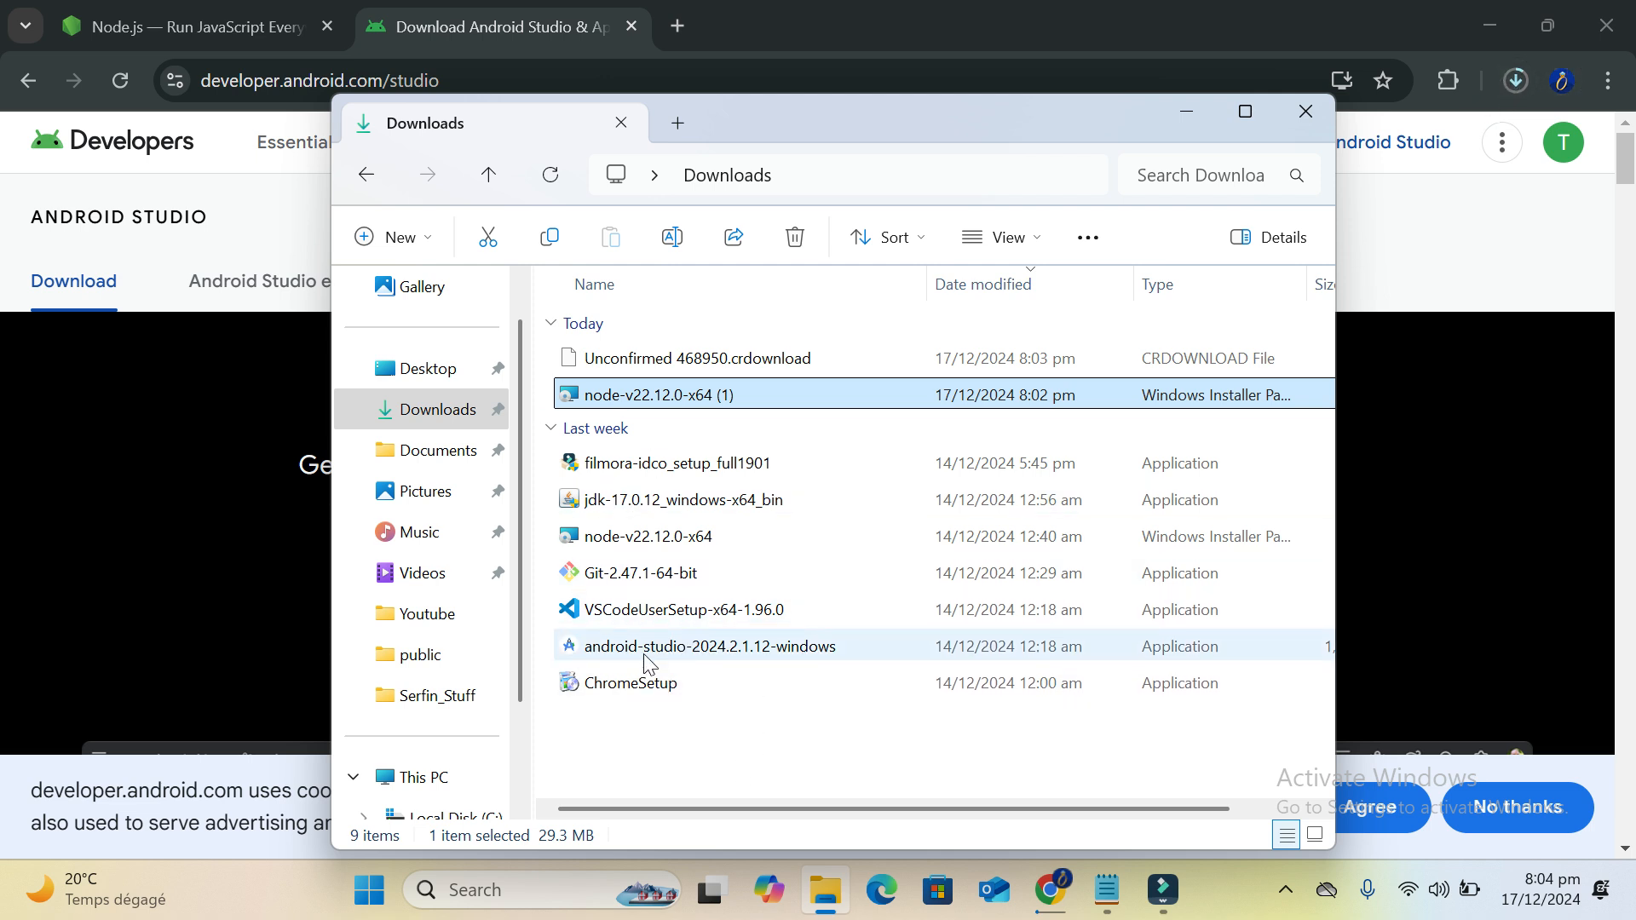
Launch the android-studio-2024.2.1.12-windows installer and check the running download in Chrome
left_click(753, 648)
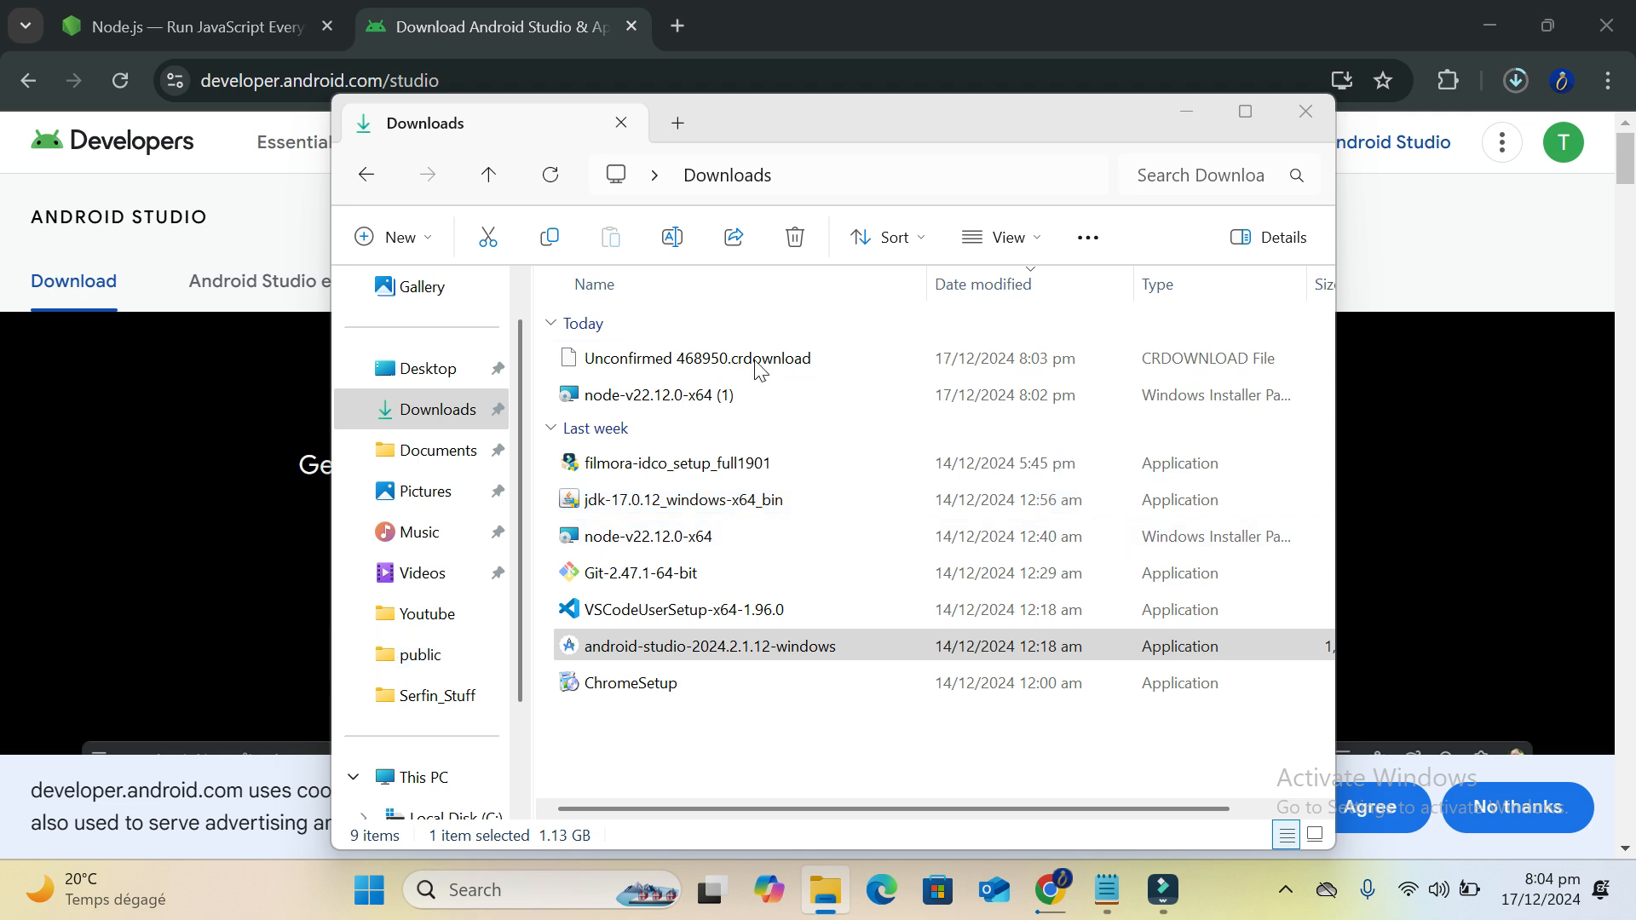
left_click(1525, 90)
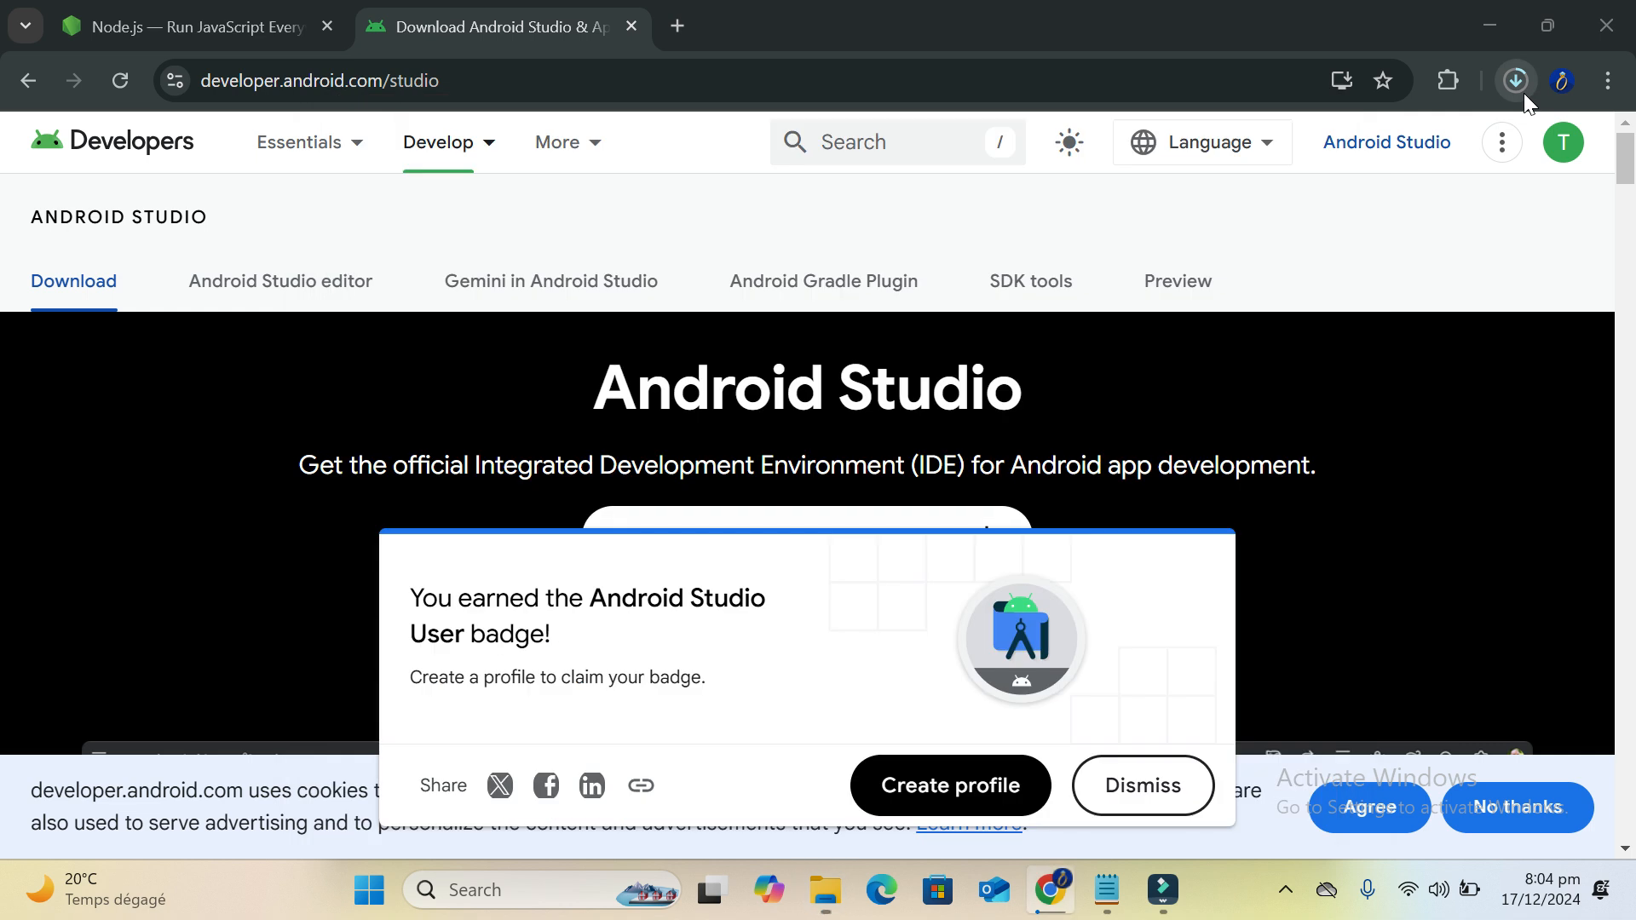
left_click(1496, 138)
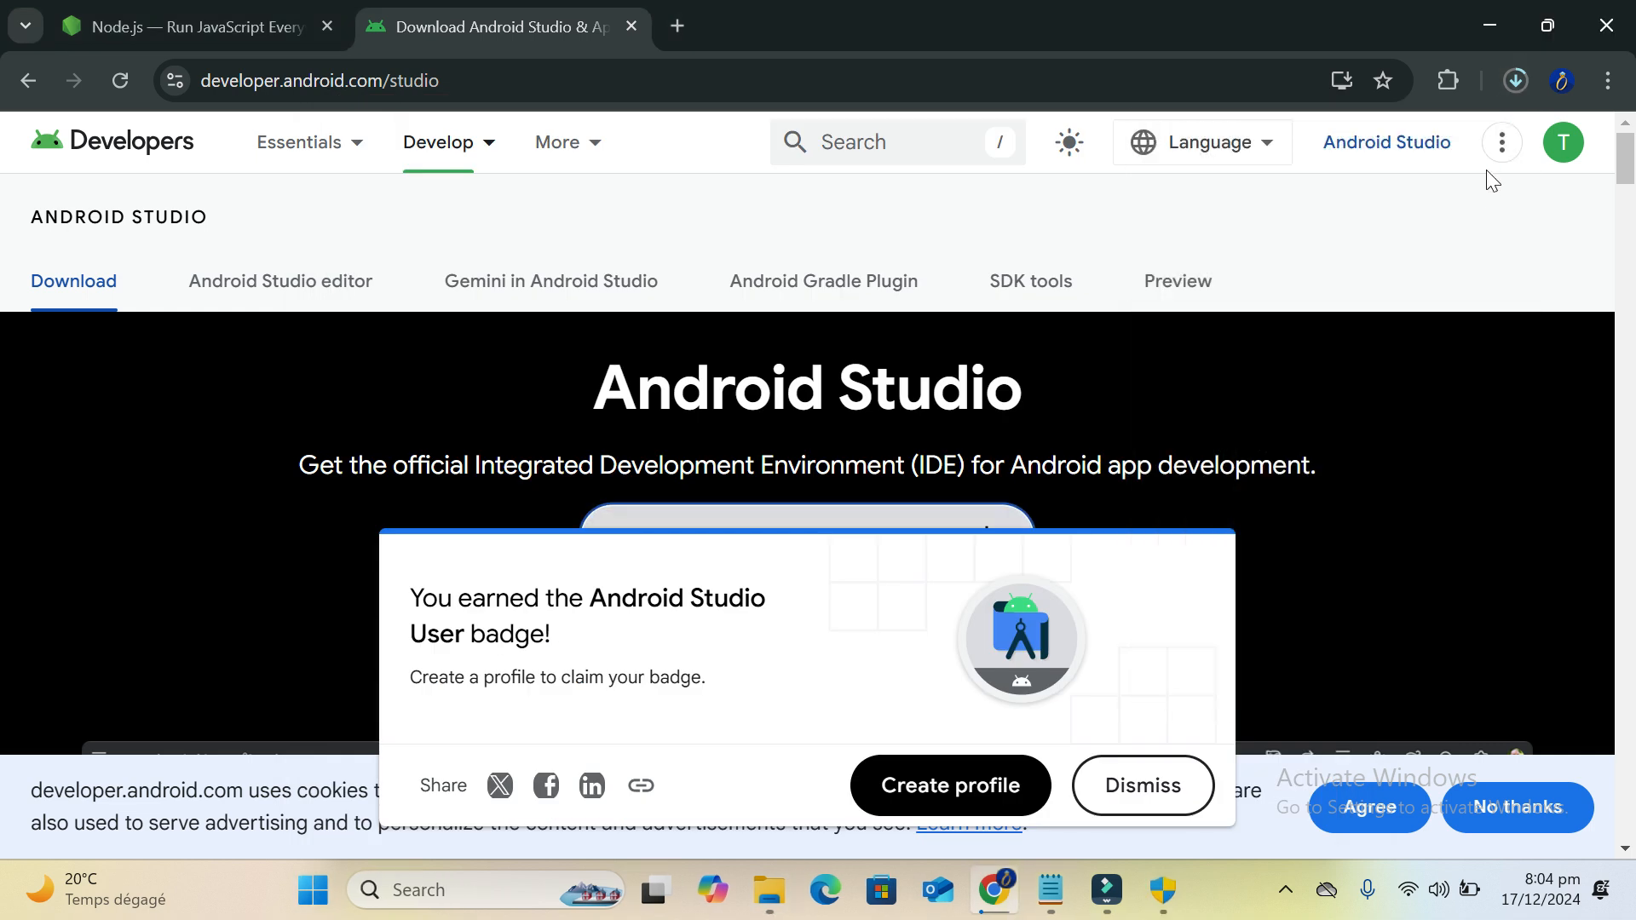
left_click(1516, 82)
left_click(1498, 137)
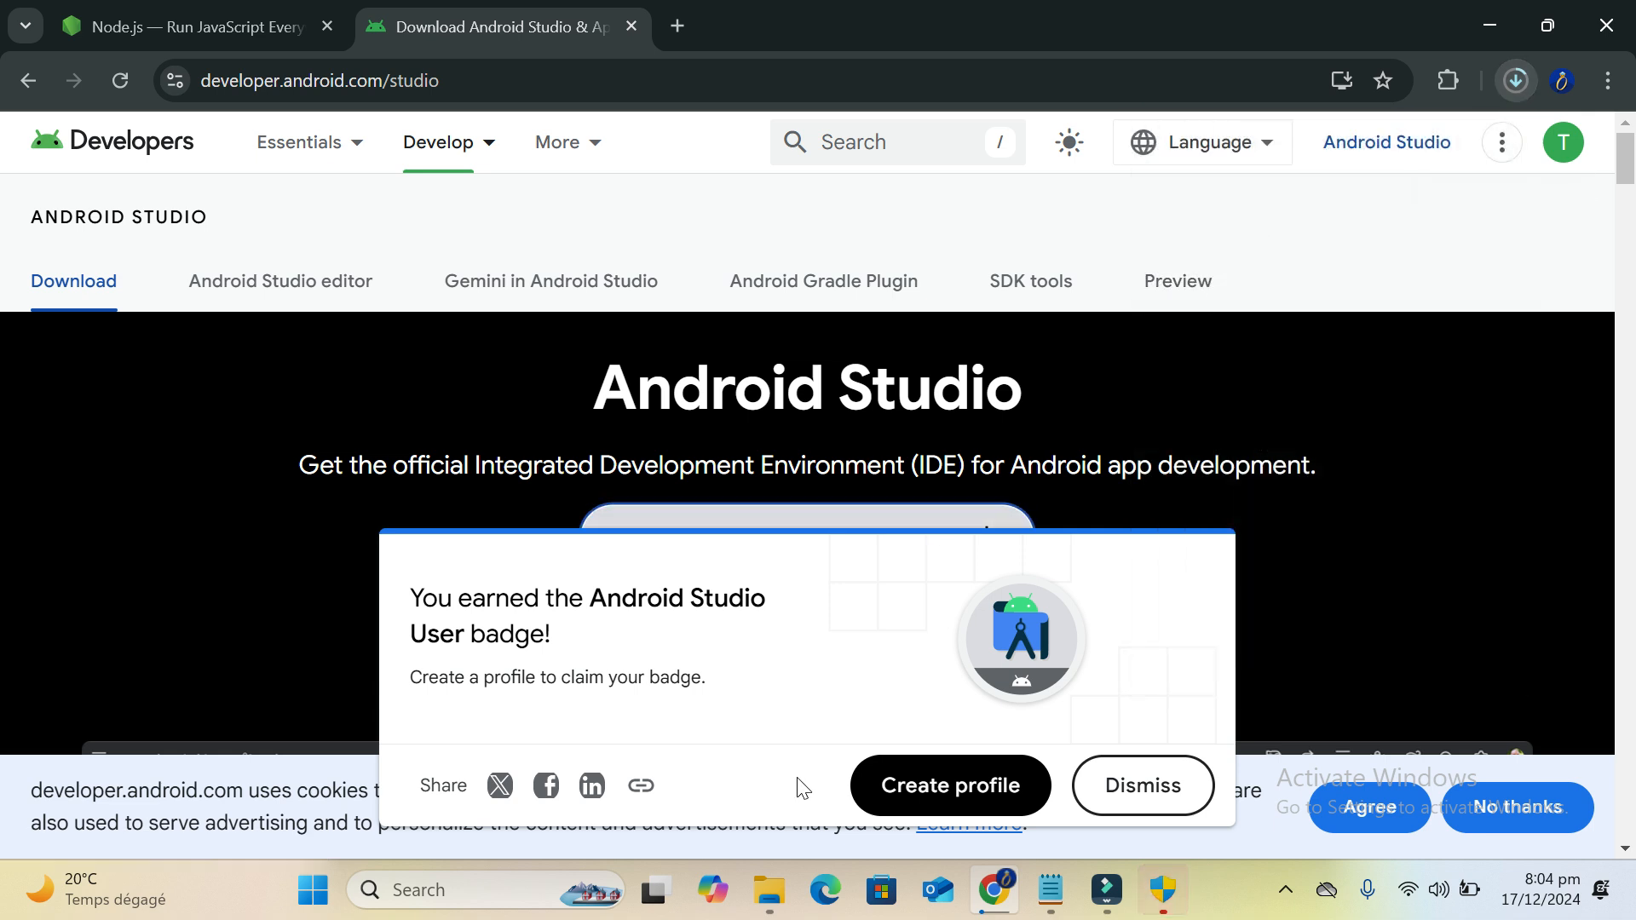
Minimize Chrome and the Downloads window, and bring the Android Studio Setup window to the front over Notepad
left_click(1485, 28)
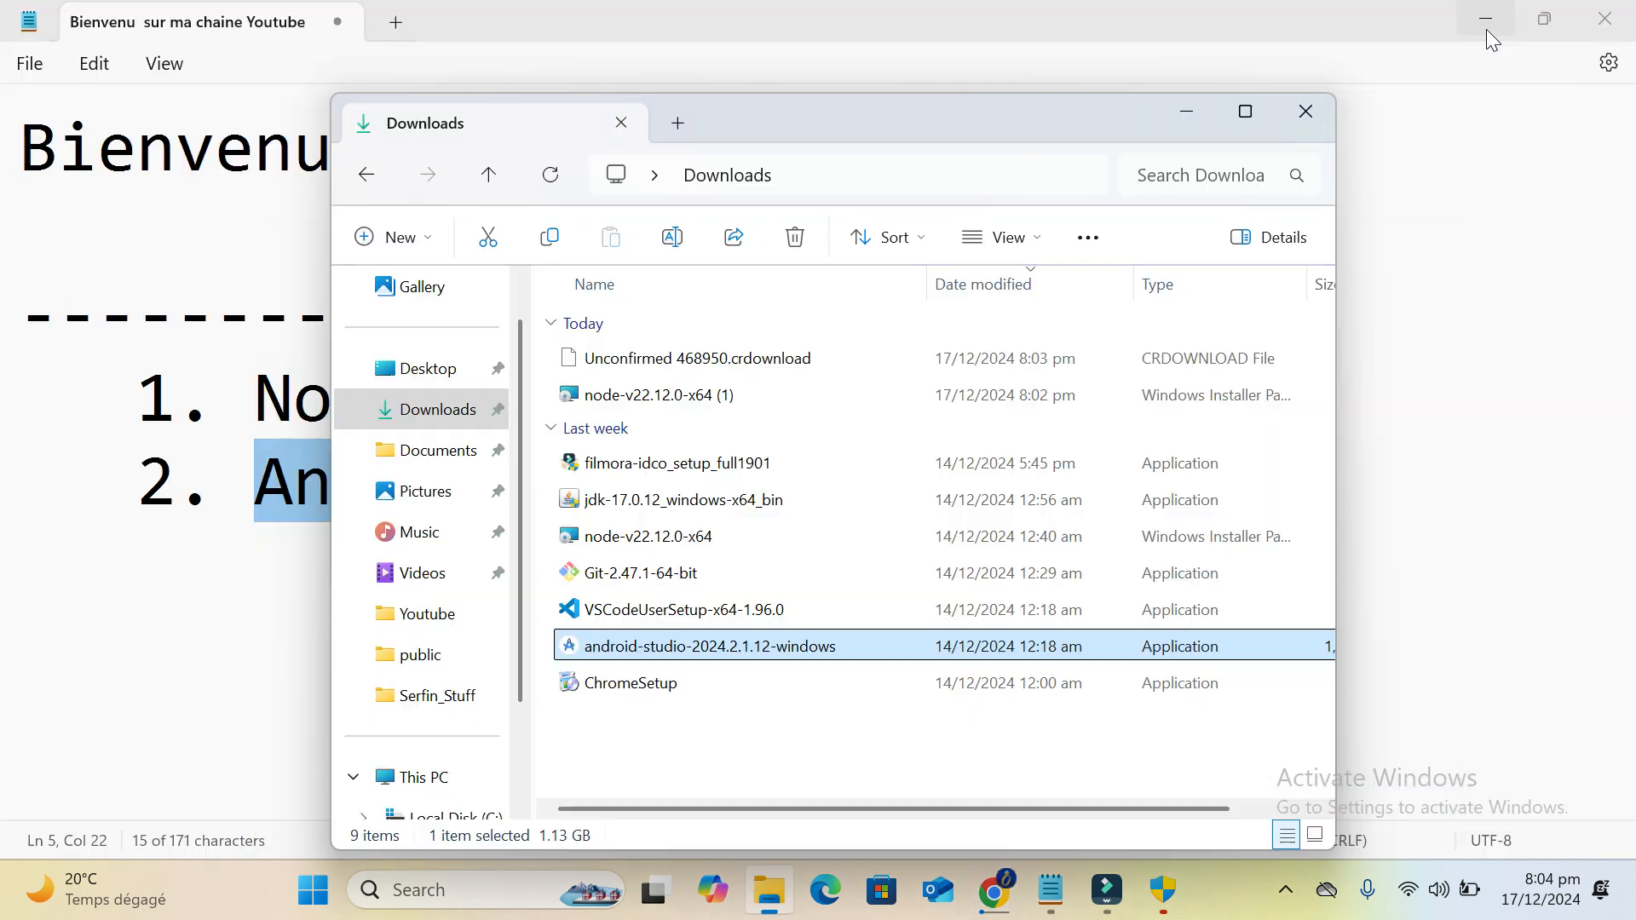
left_click(1197, 116)
left_click(1163, 892)
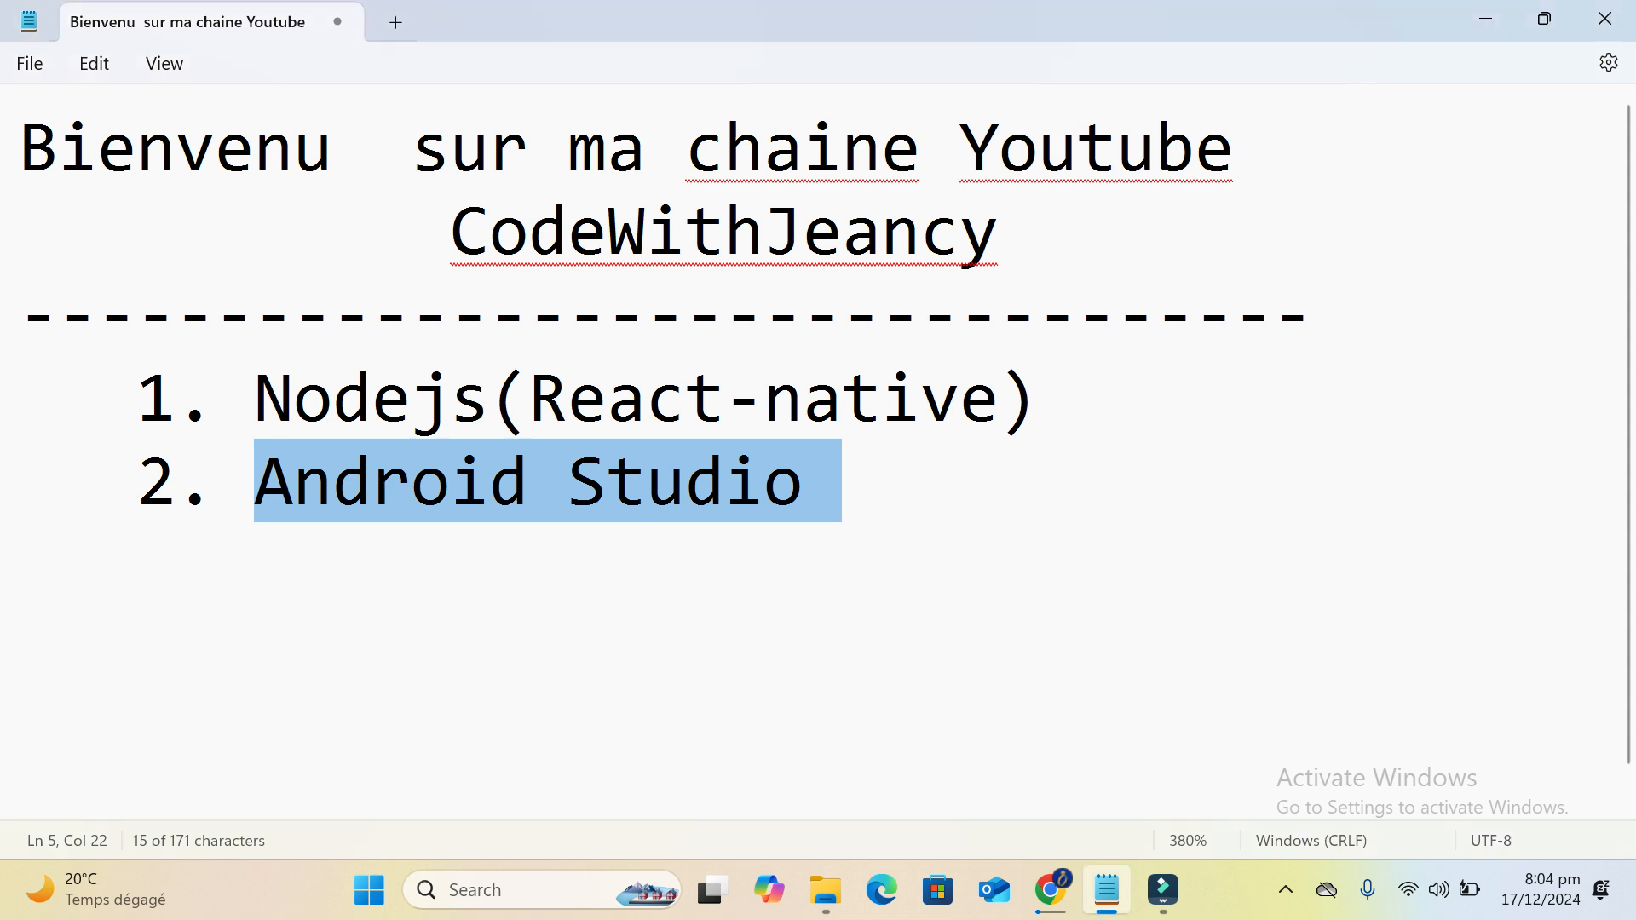
left_click(679, 657)
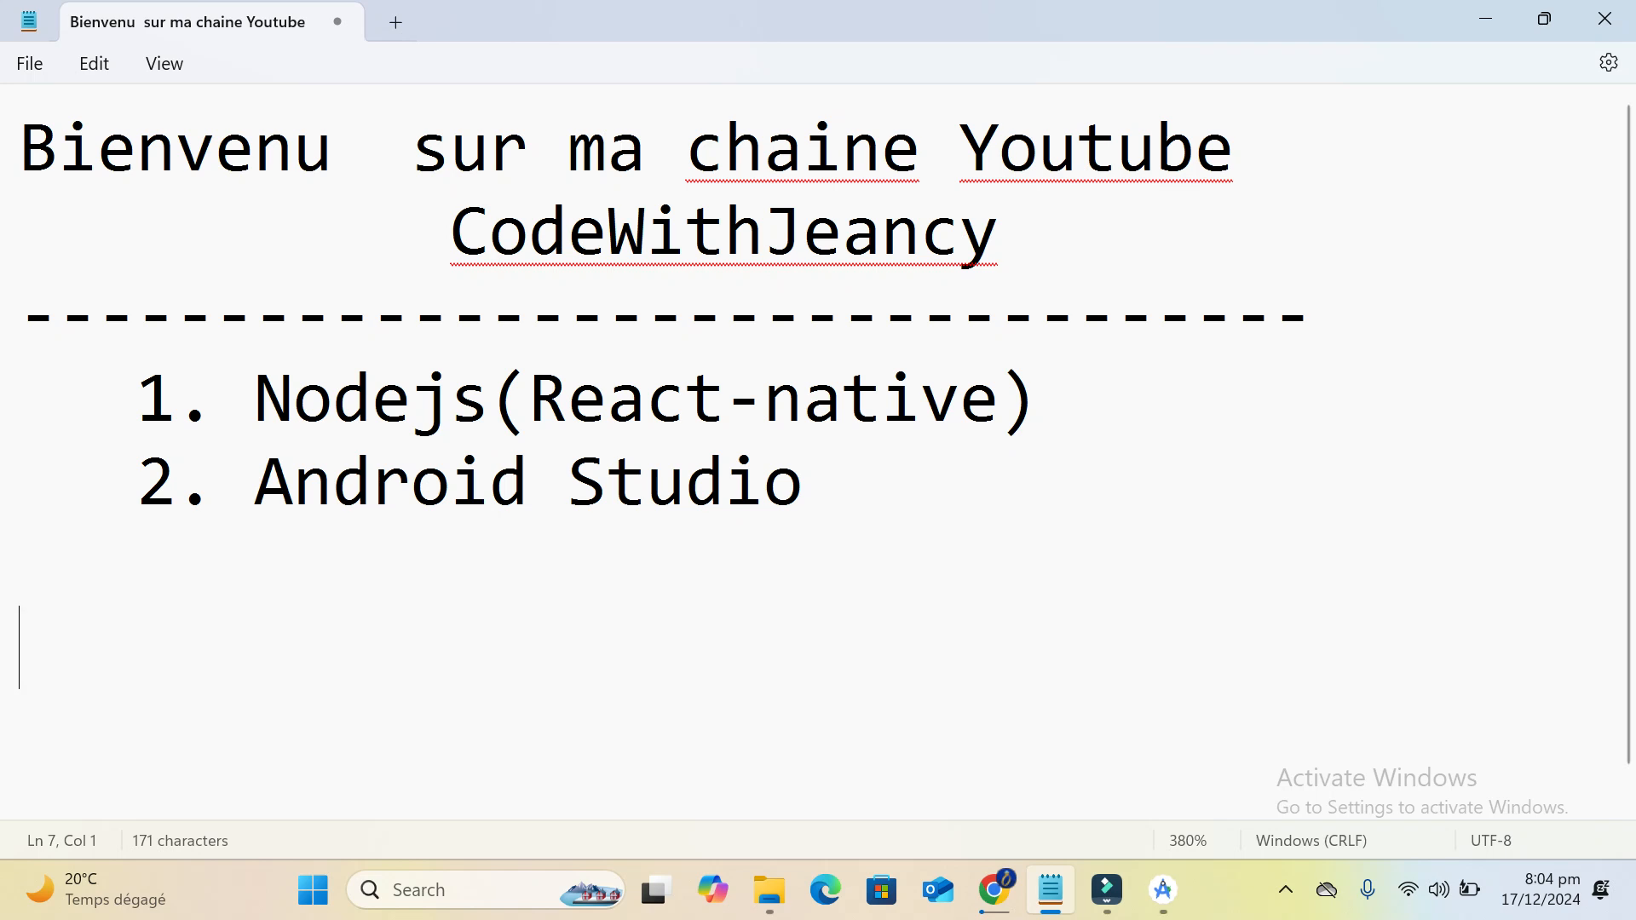
left_click(1165, 895)
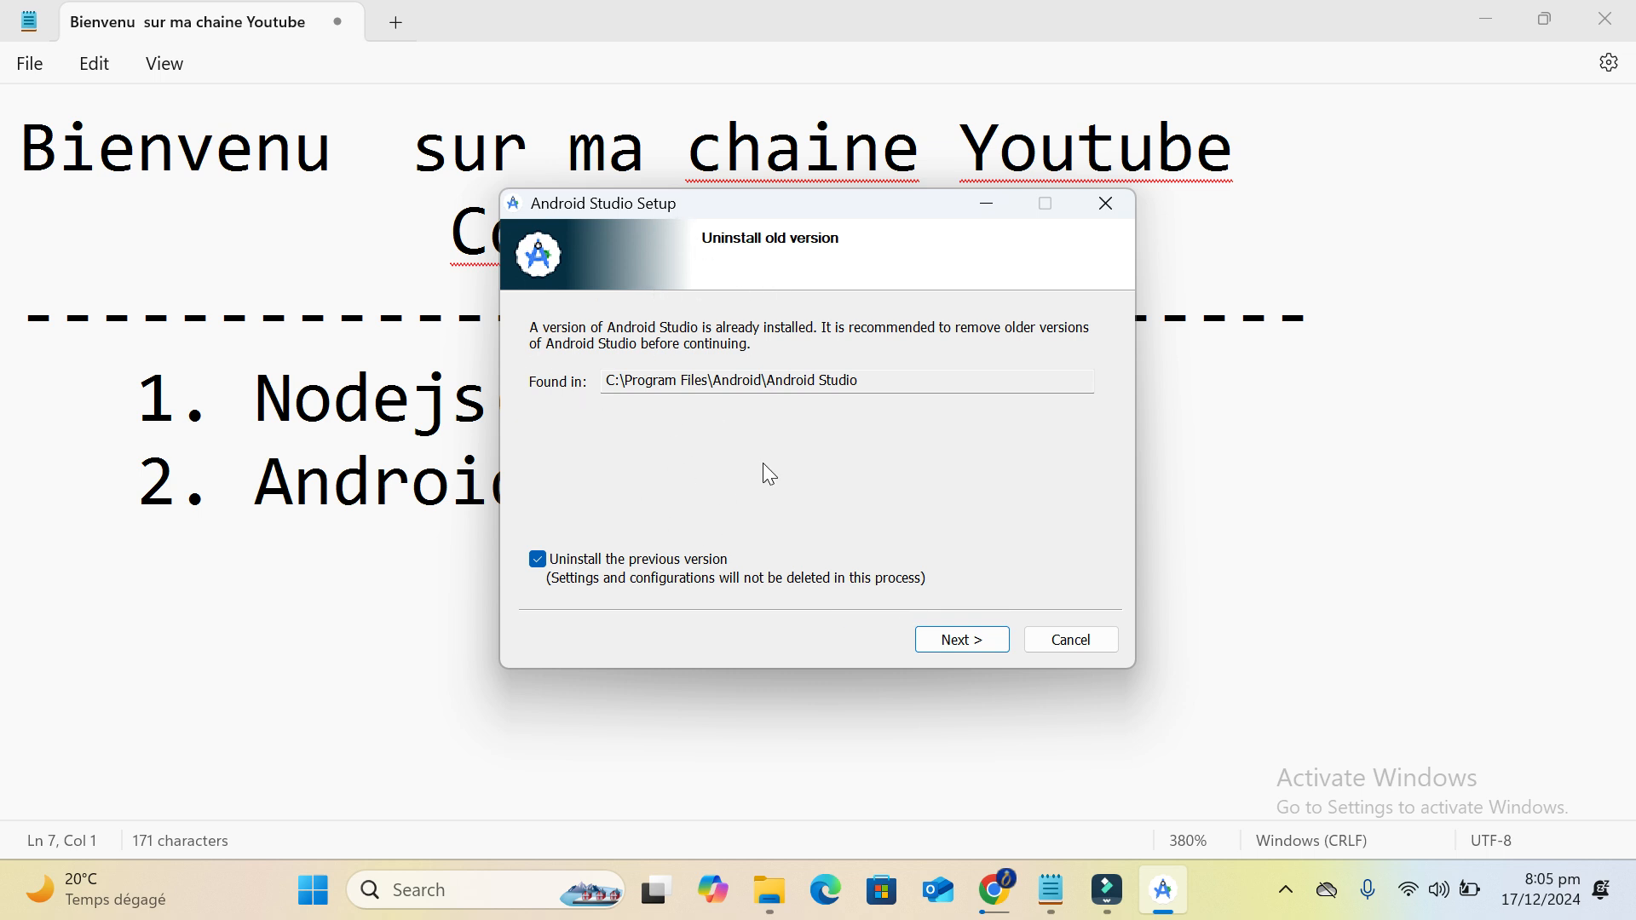
Continue past the uninstall page, decline removing the old Android Studio program files, and quit the Android Studio setup
left_click(962, 649)
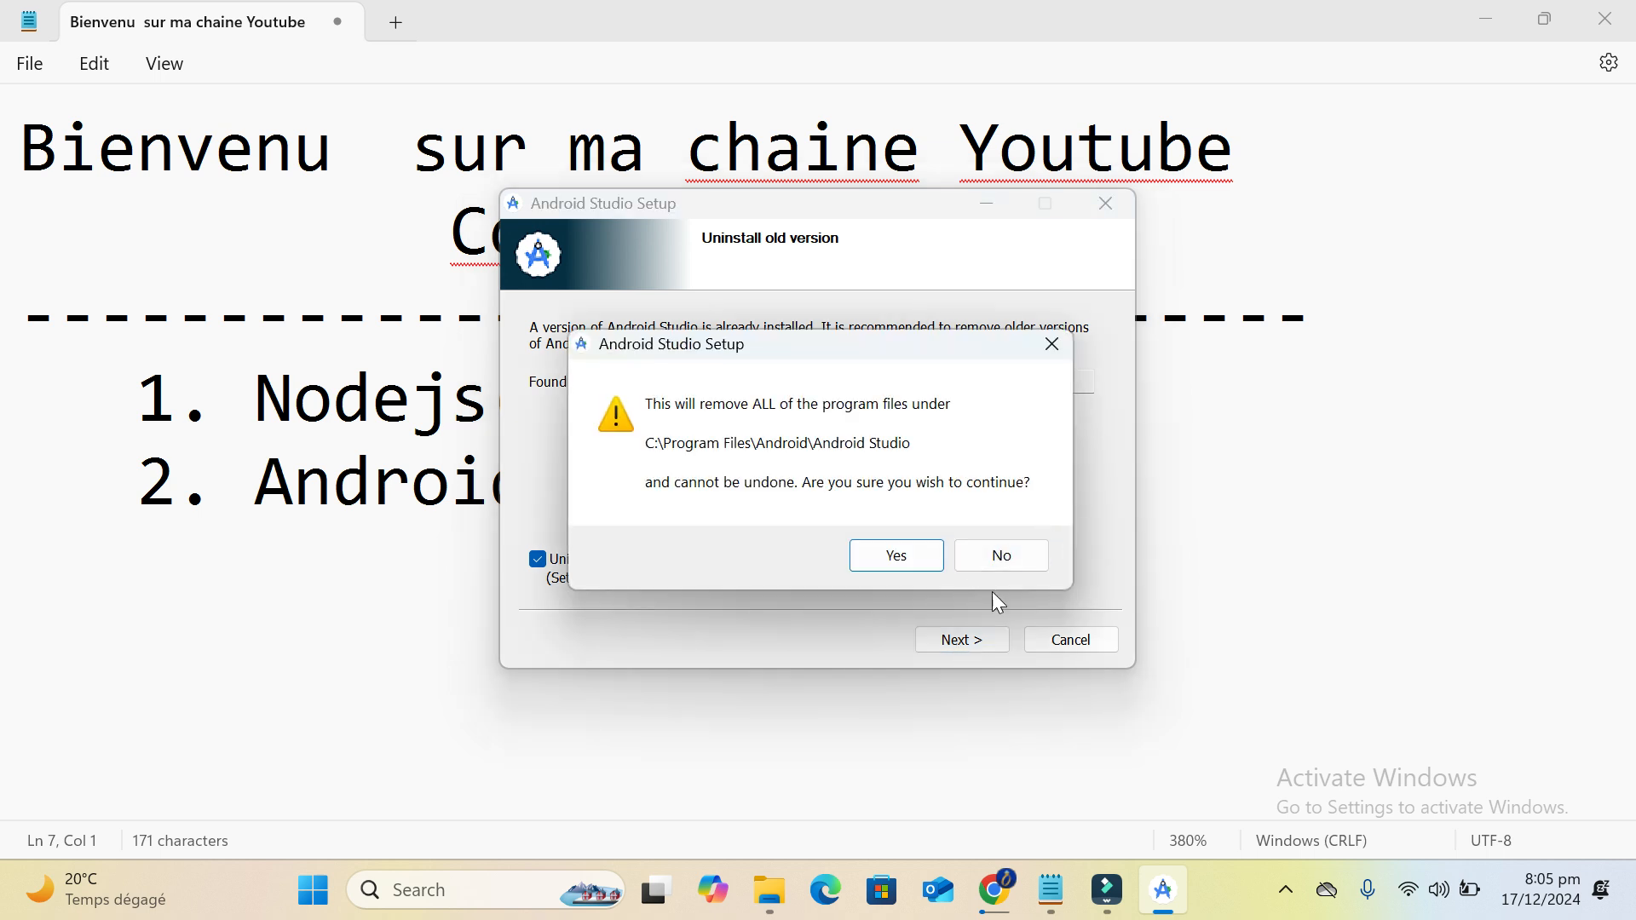
left_click(1014, 561)
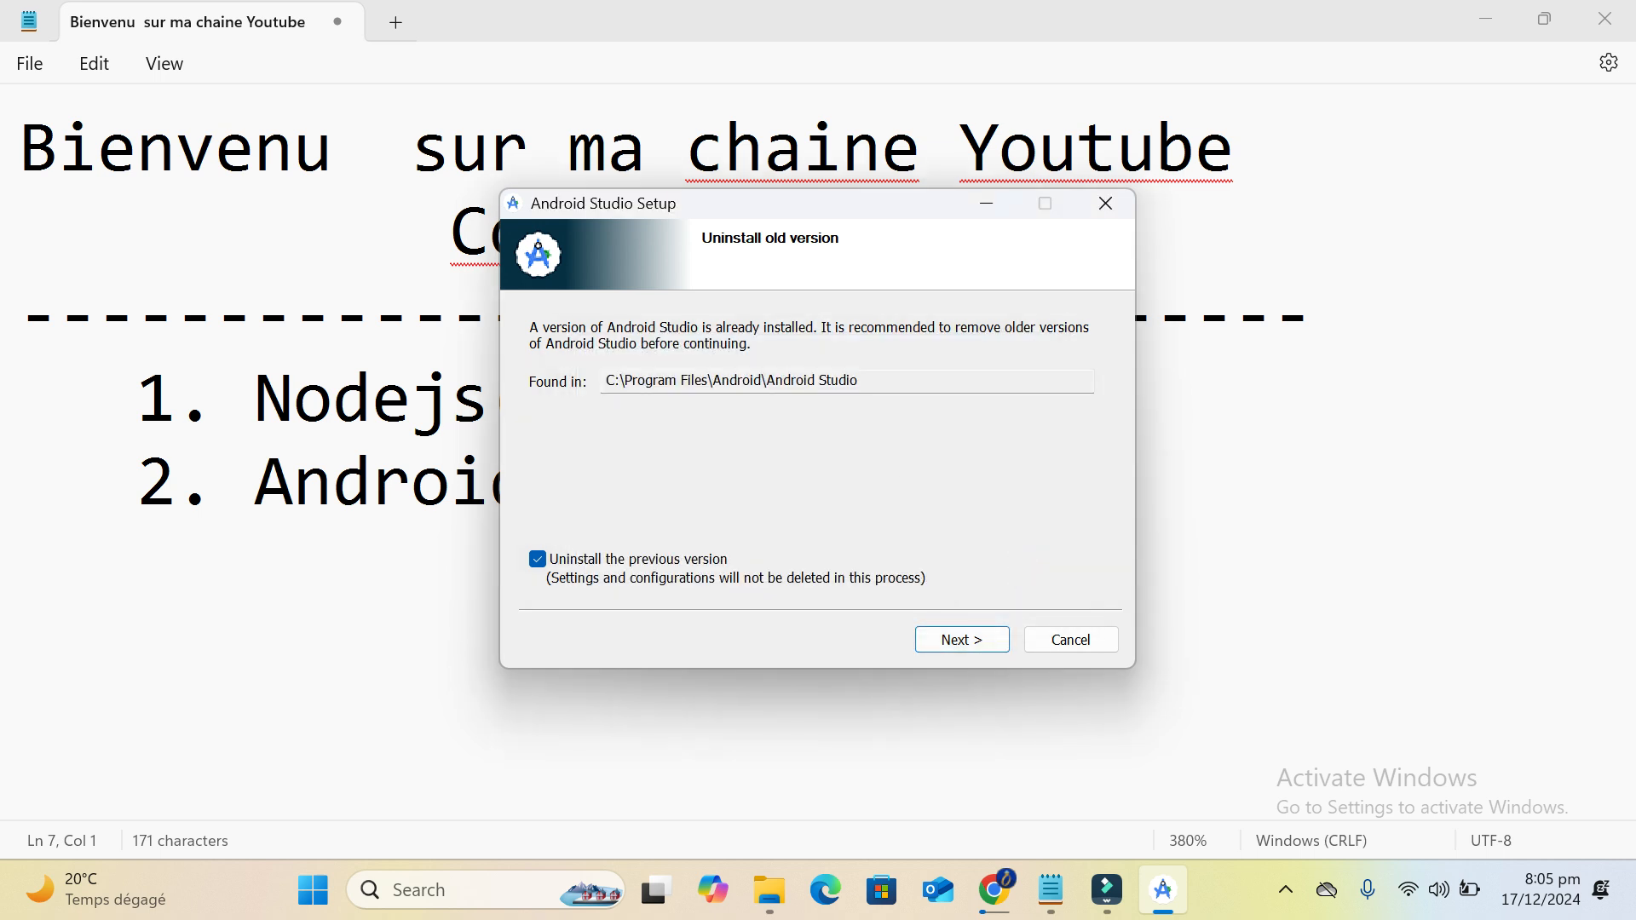
left_click(1070, 640)
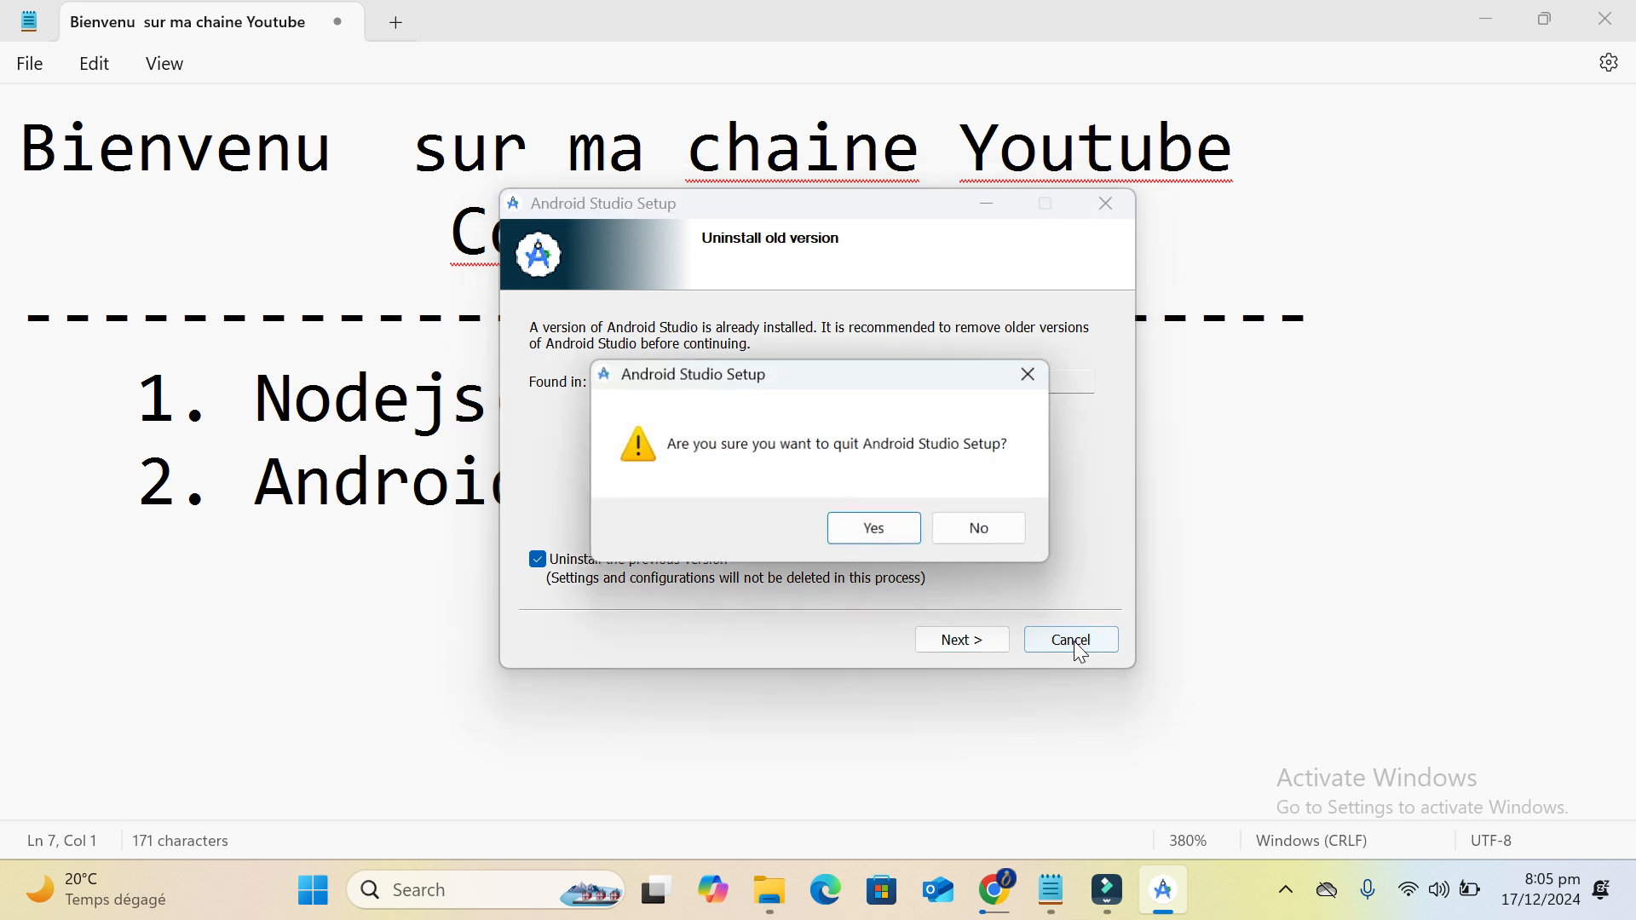
left_click(994, 534)
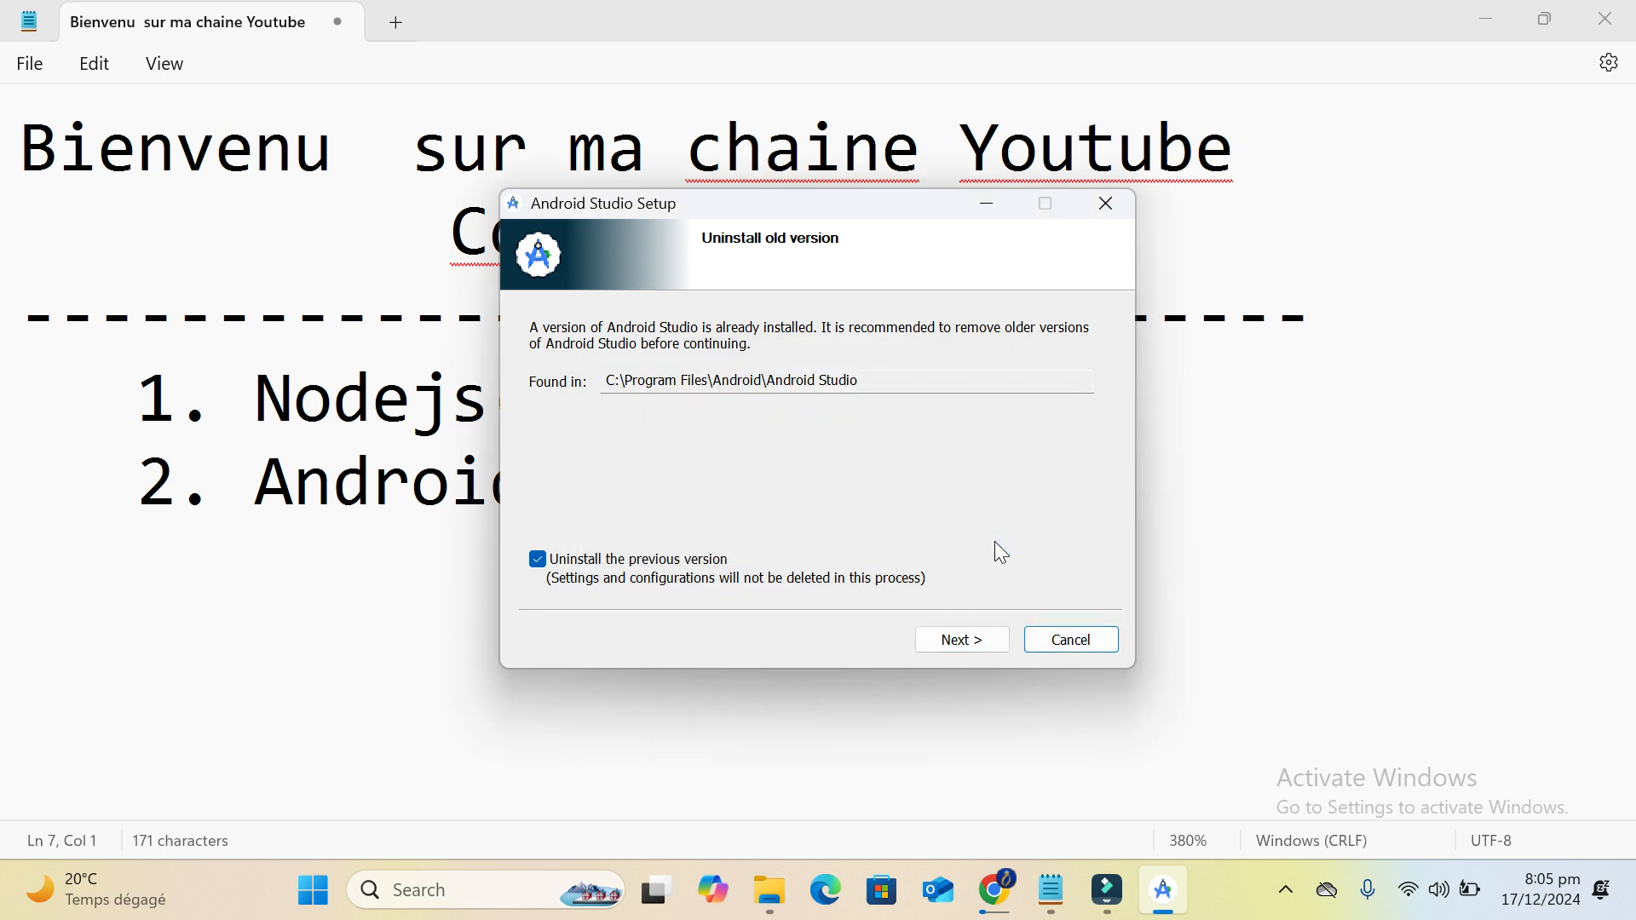
left_click(1050, 637)
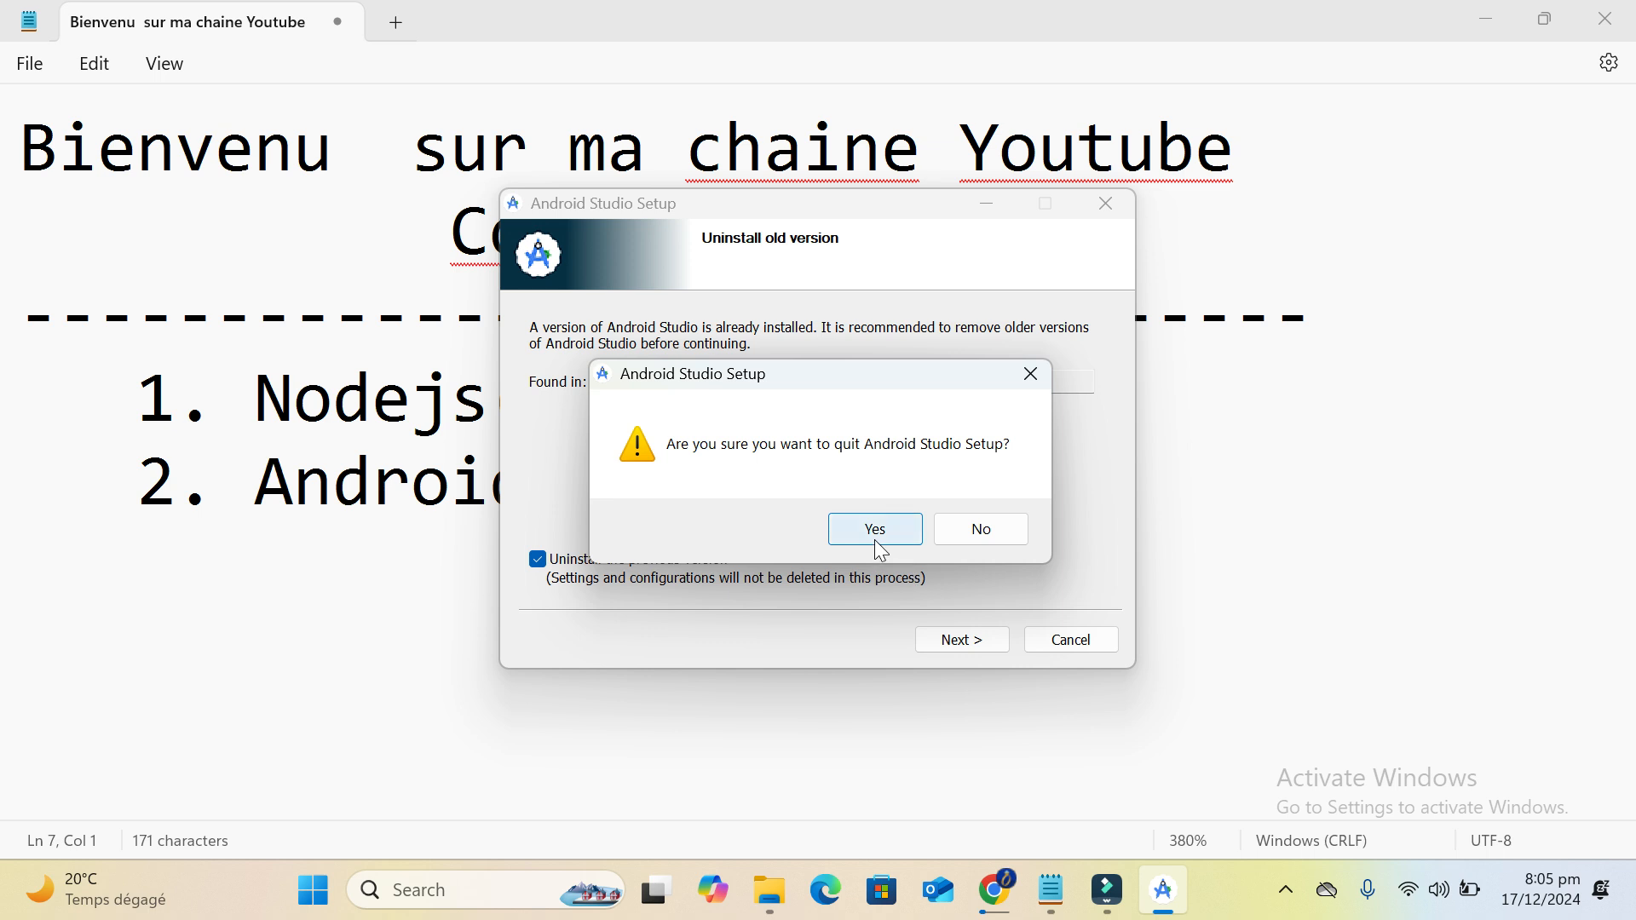
left_click(874, 528)
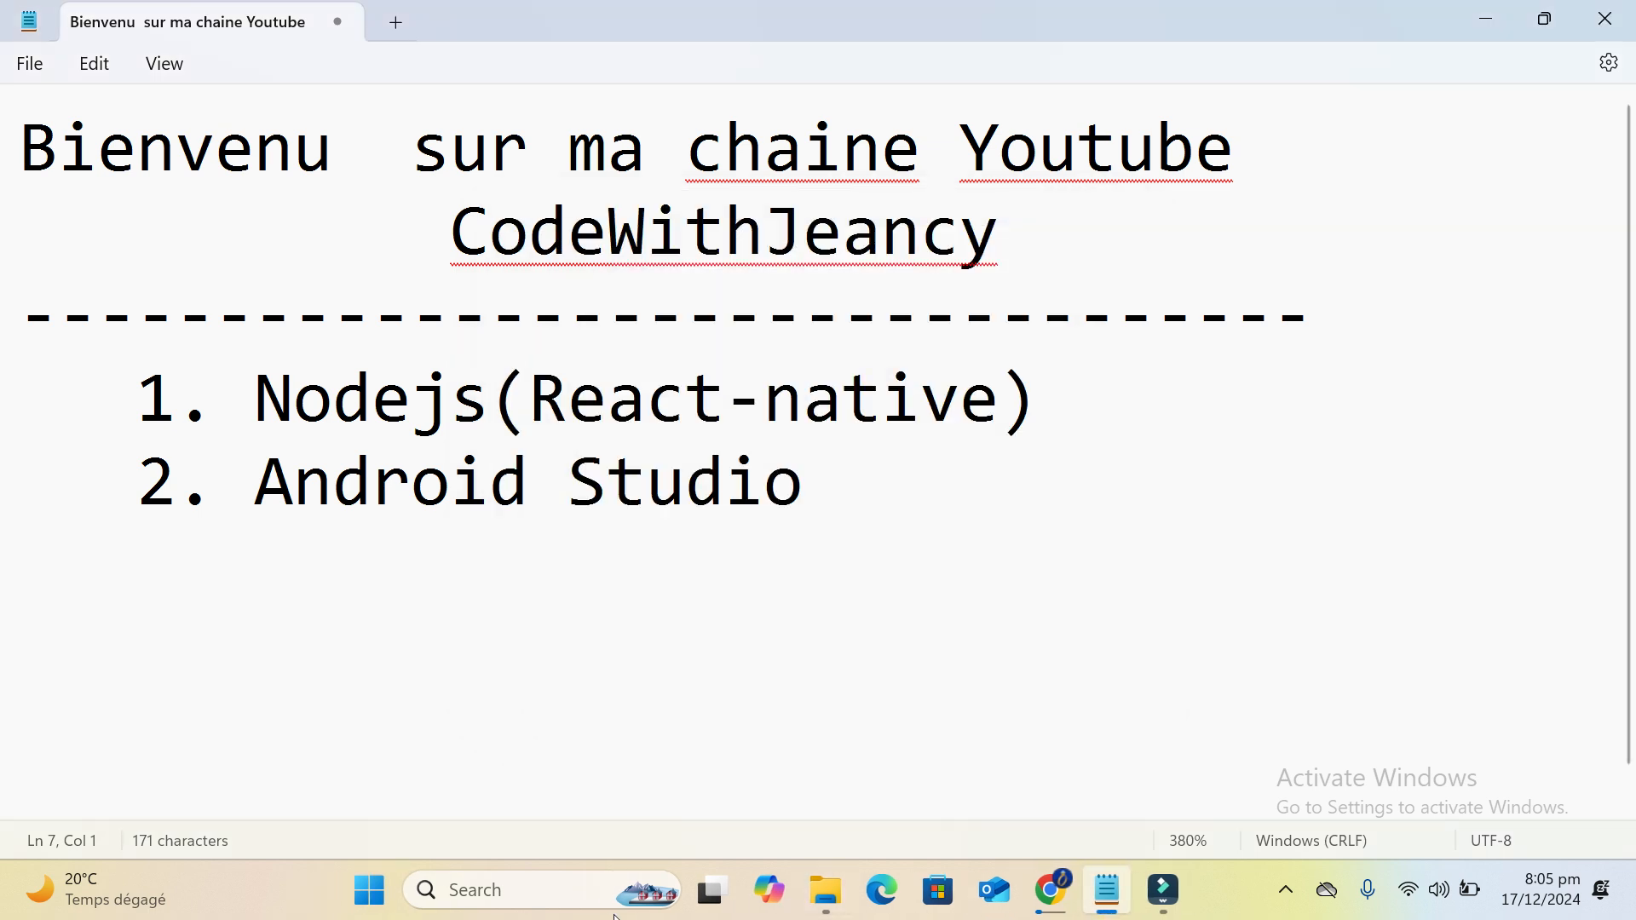
Search Windows for "Var", open the system environment variables settings, and move the System Properties window clear of the search results
left_click(534, 893)
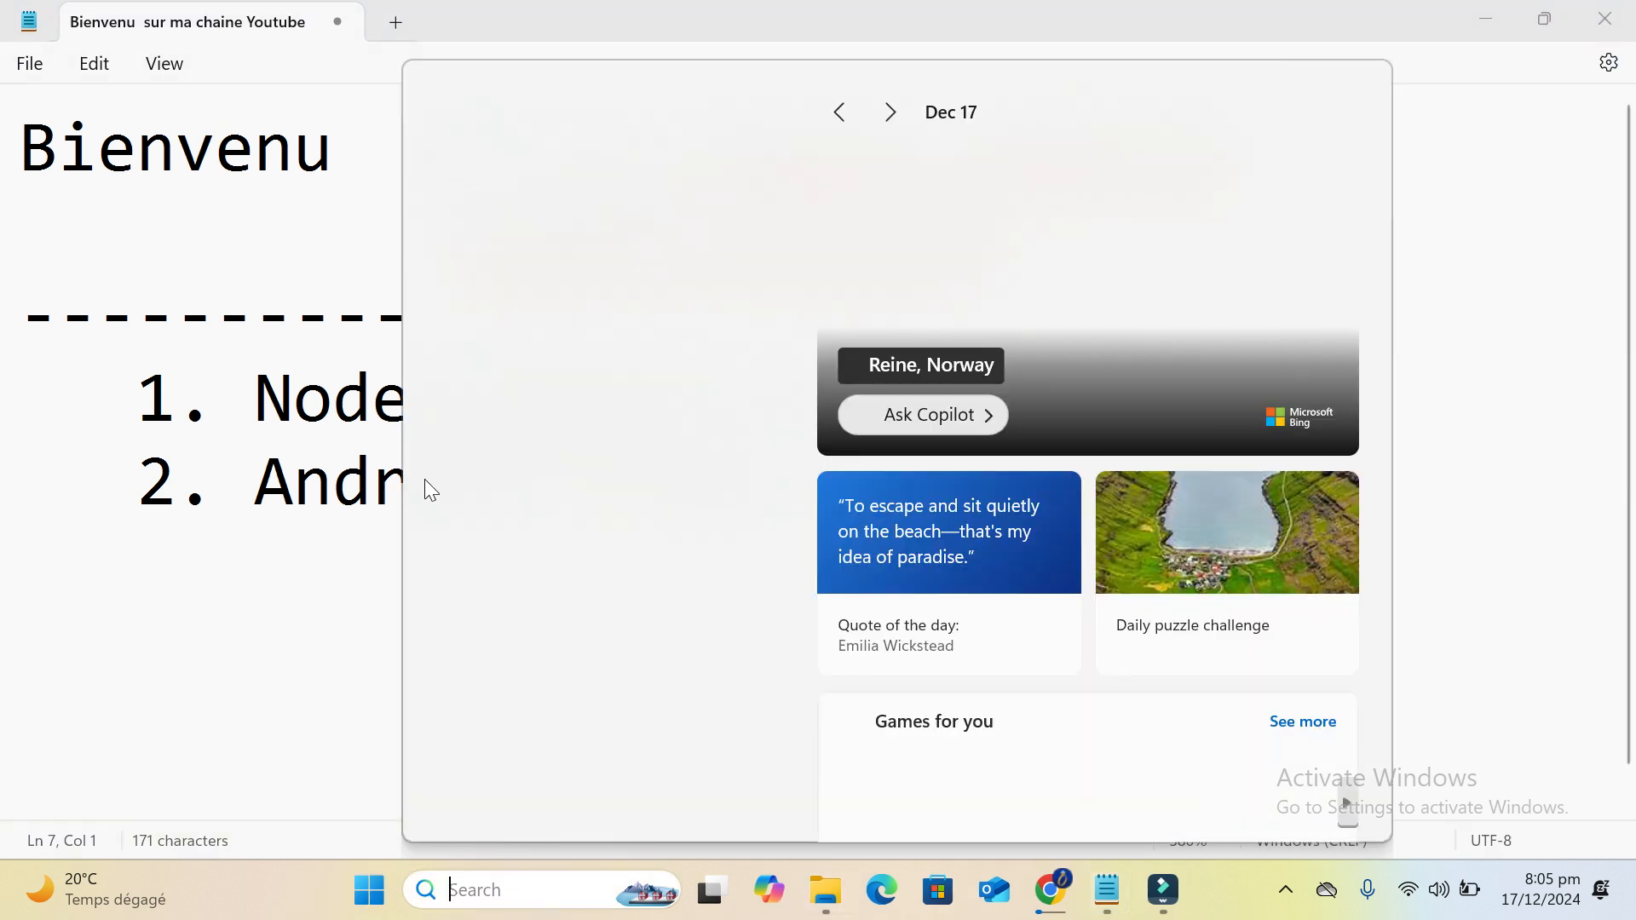
left_click(281, 648)
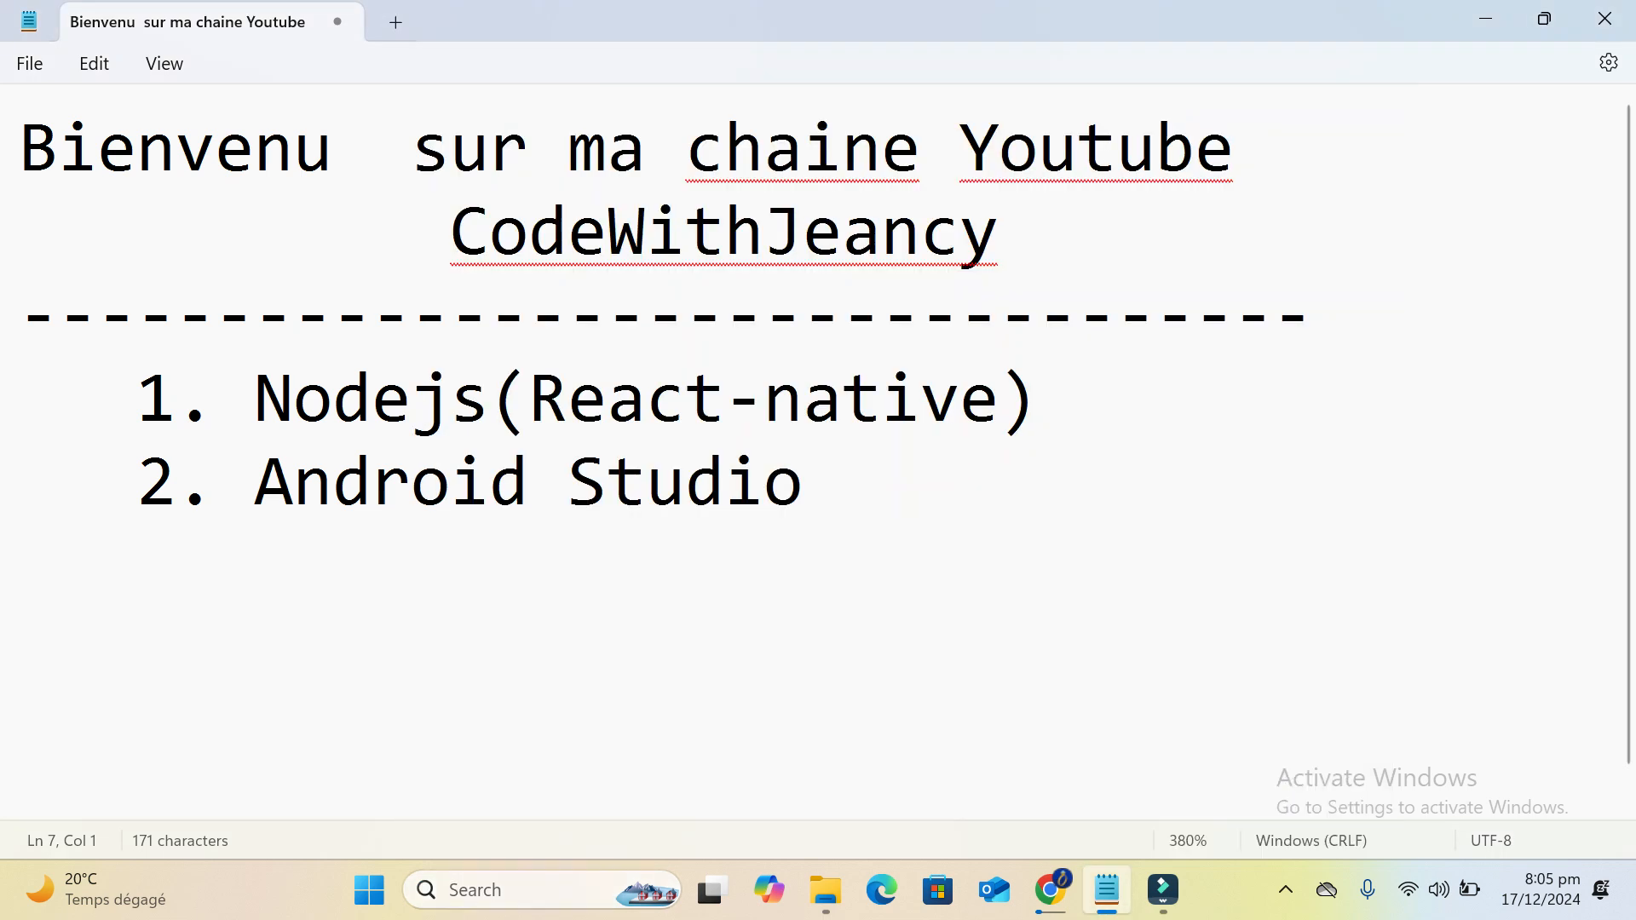
left_click(486, 893)
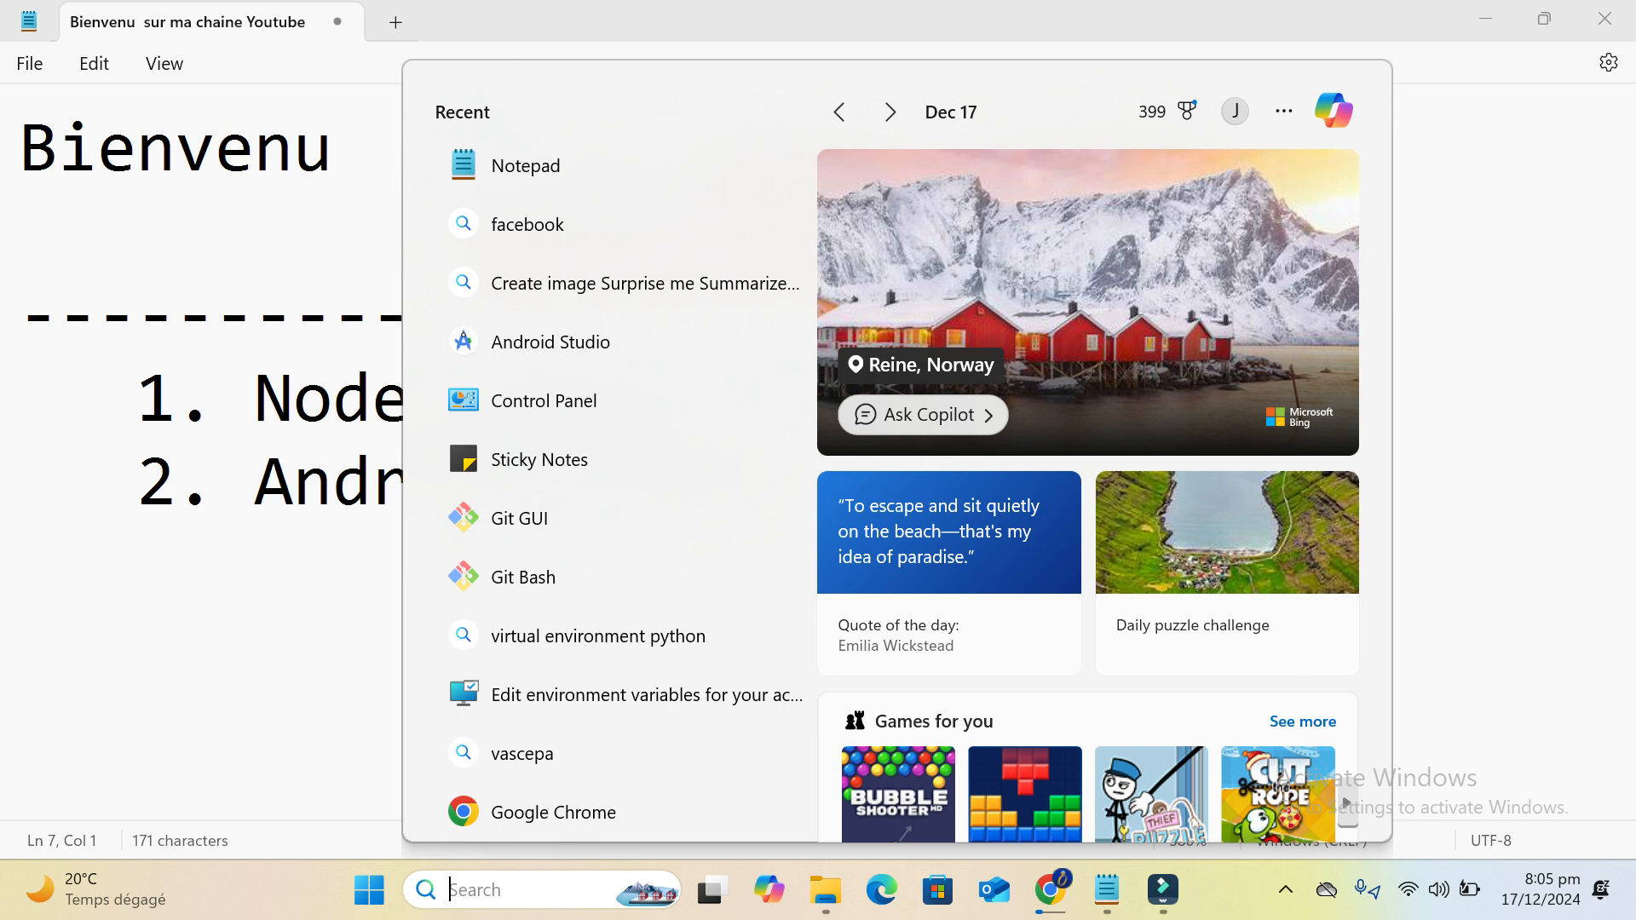
type("Var")
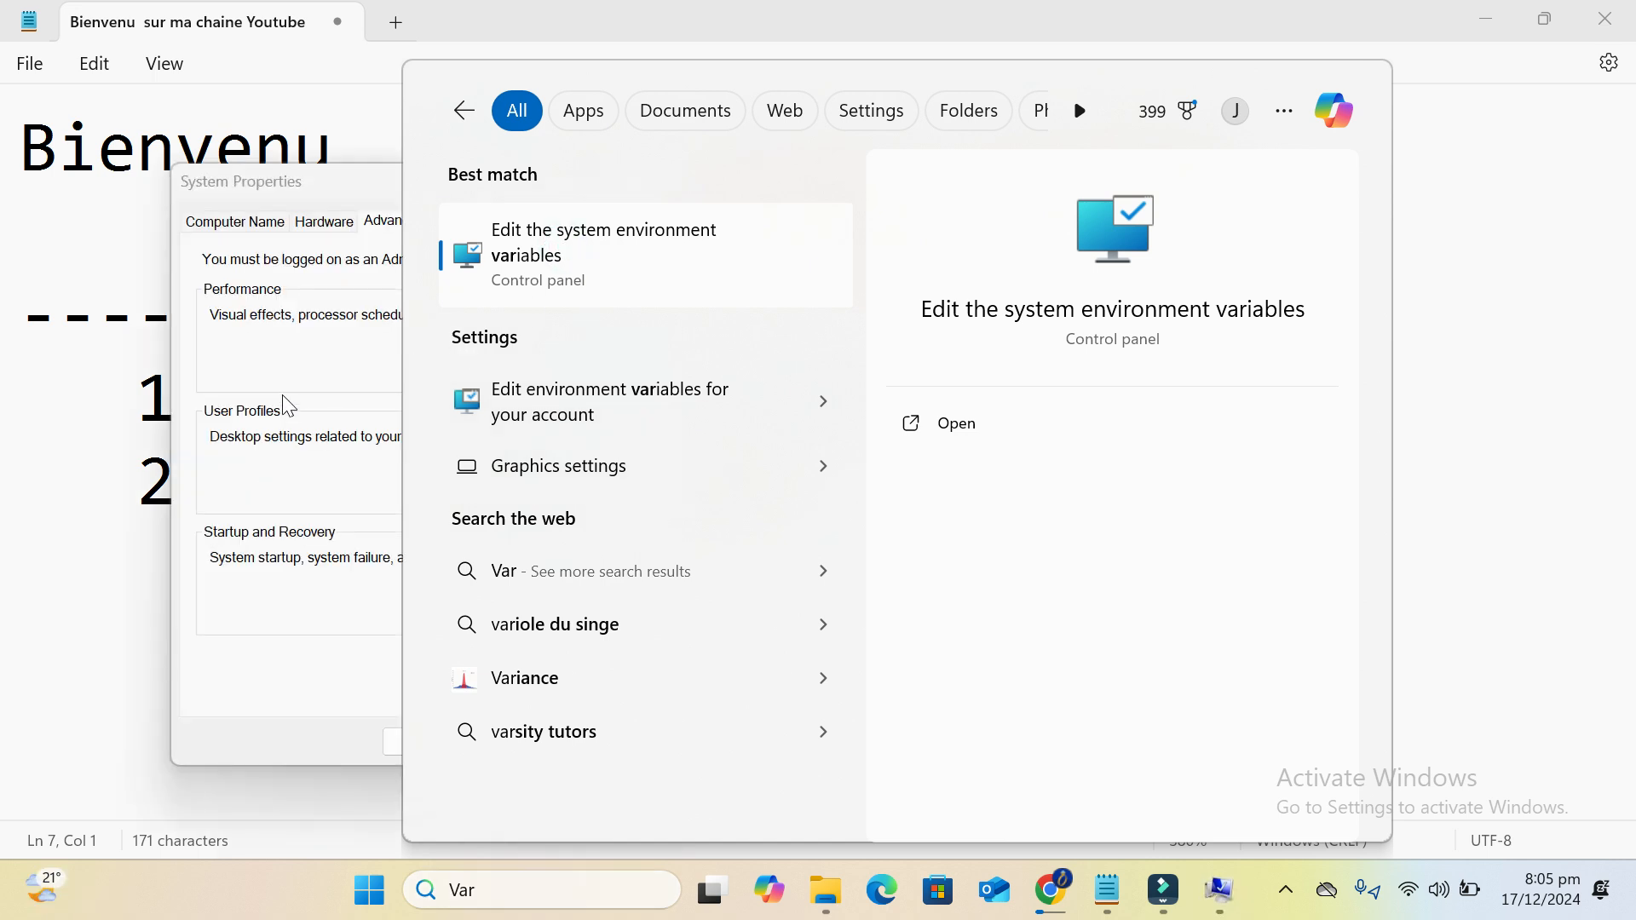
left_click_drag(416, 198, 1080, 110)
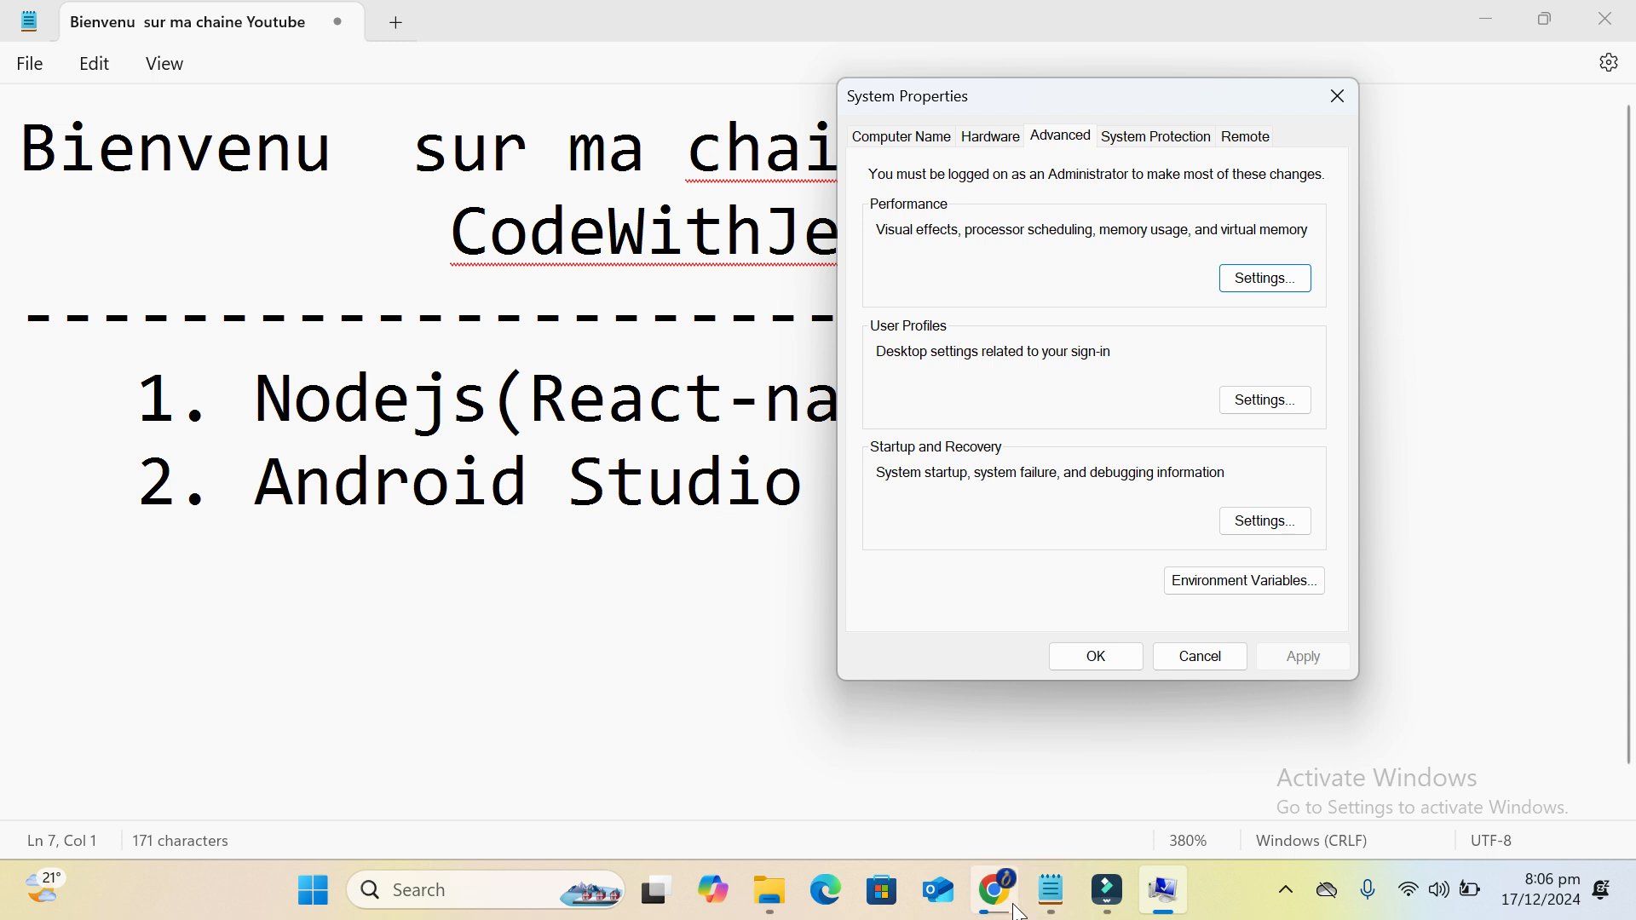
Switch to Chrome and search Google for "react-native environment setup" in a new tab
mouse_move(1001, 896)
left_click(968, 689)
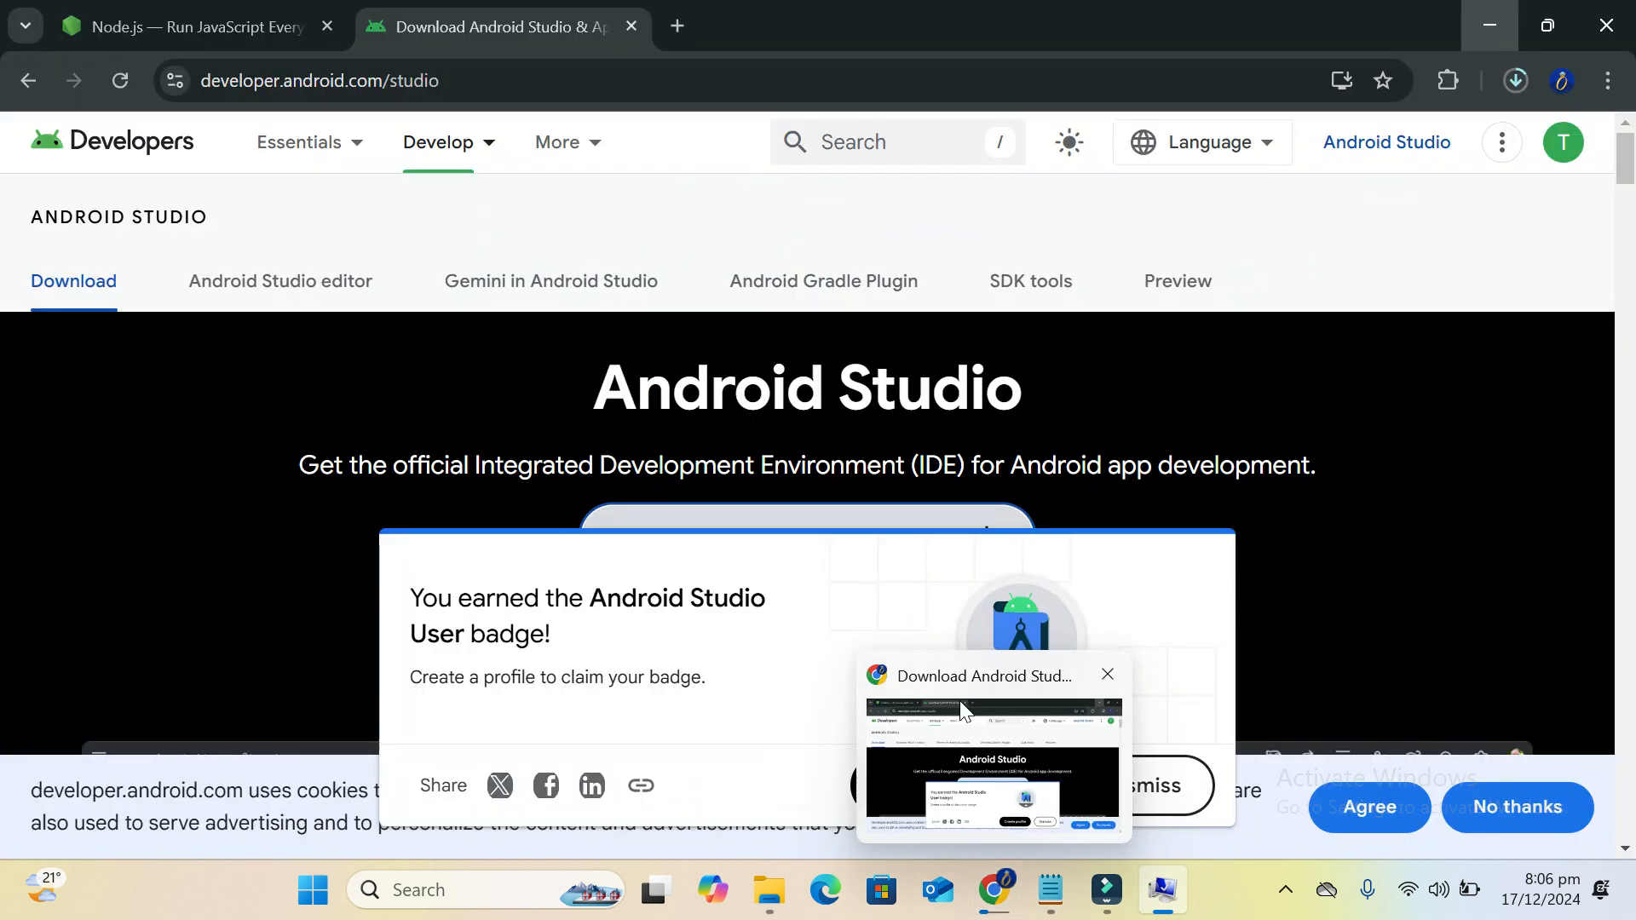
left_click(677, 25)
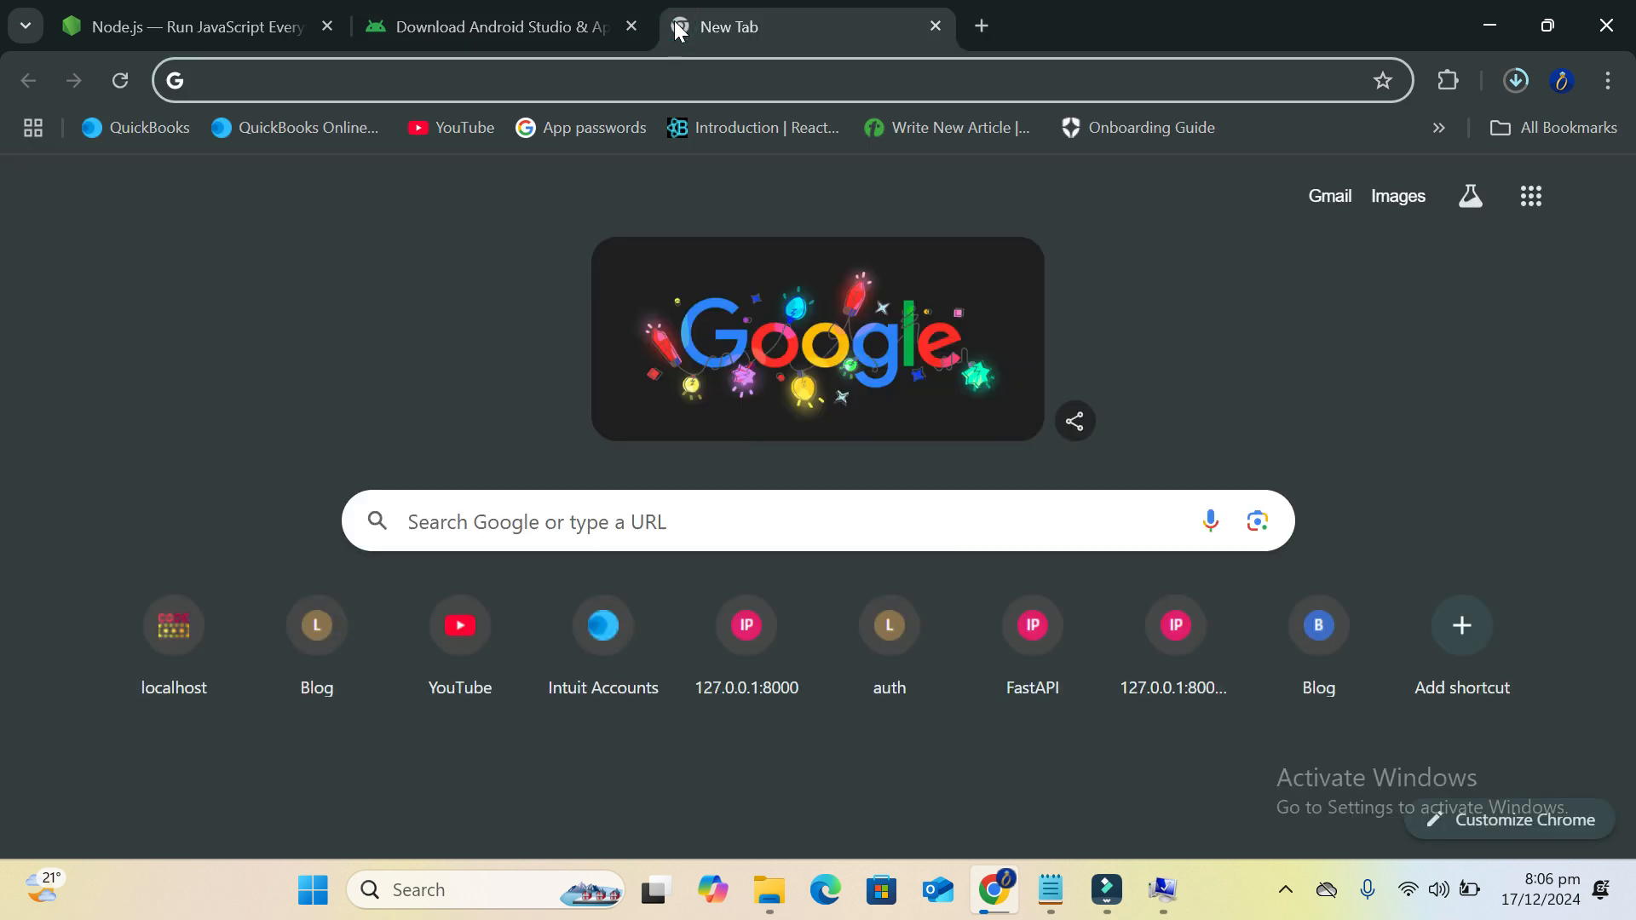
type("react-native png")
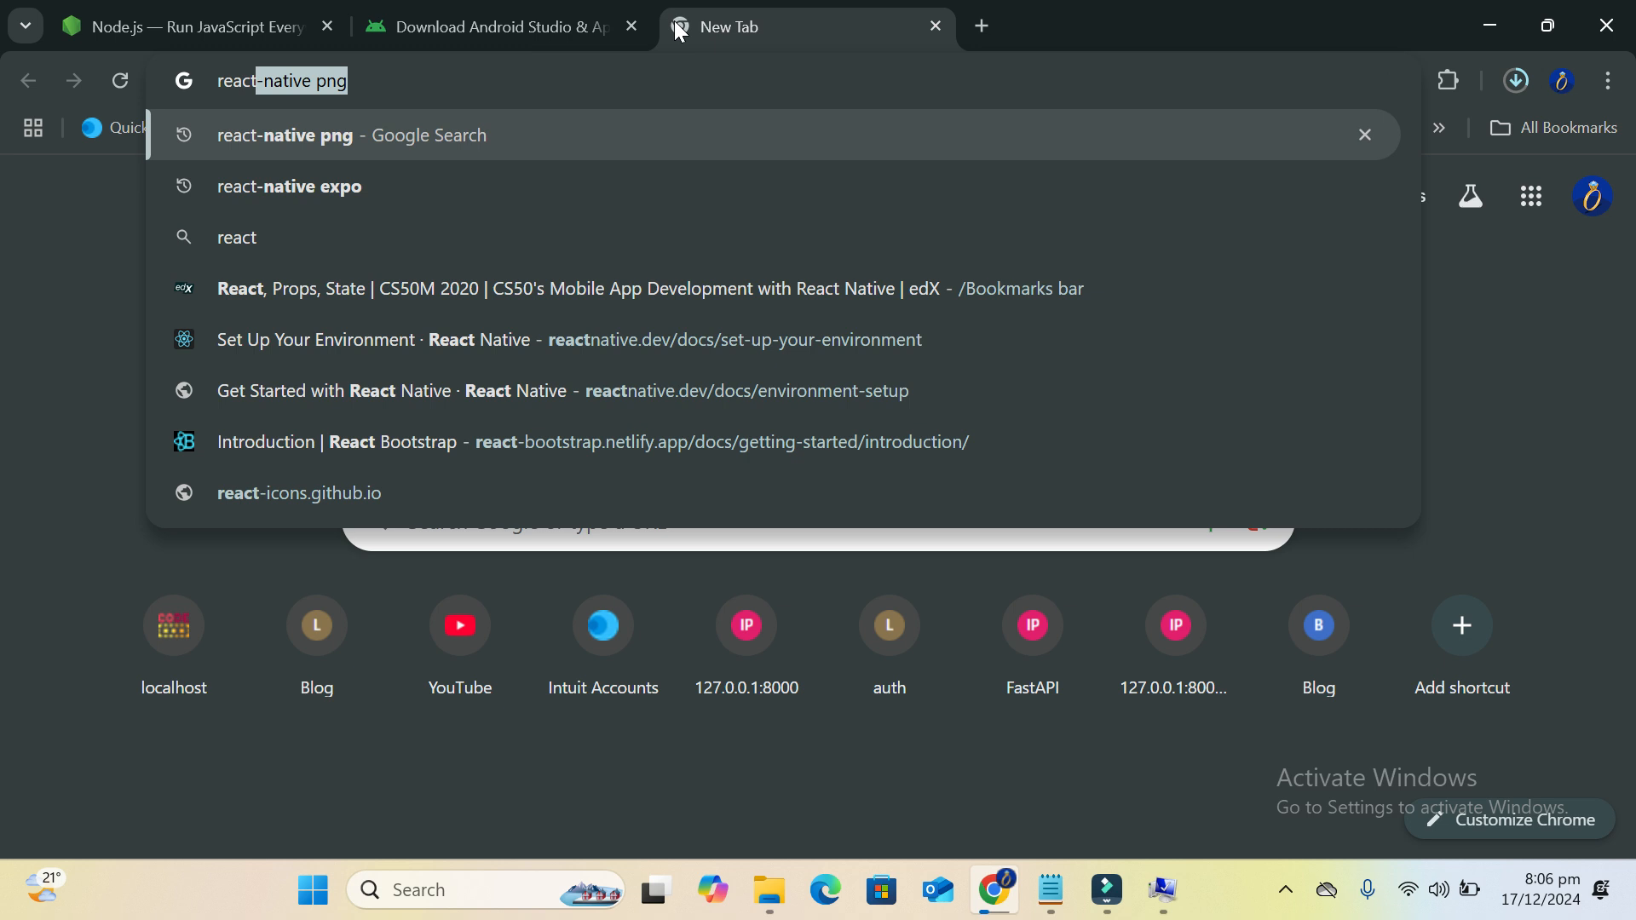
left_click(500, 67)
key("BackSpace")
key("BackSpace")
key("BackSpace")
type("environment setu")
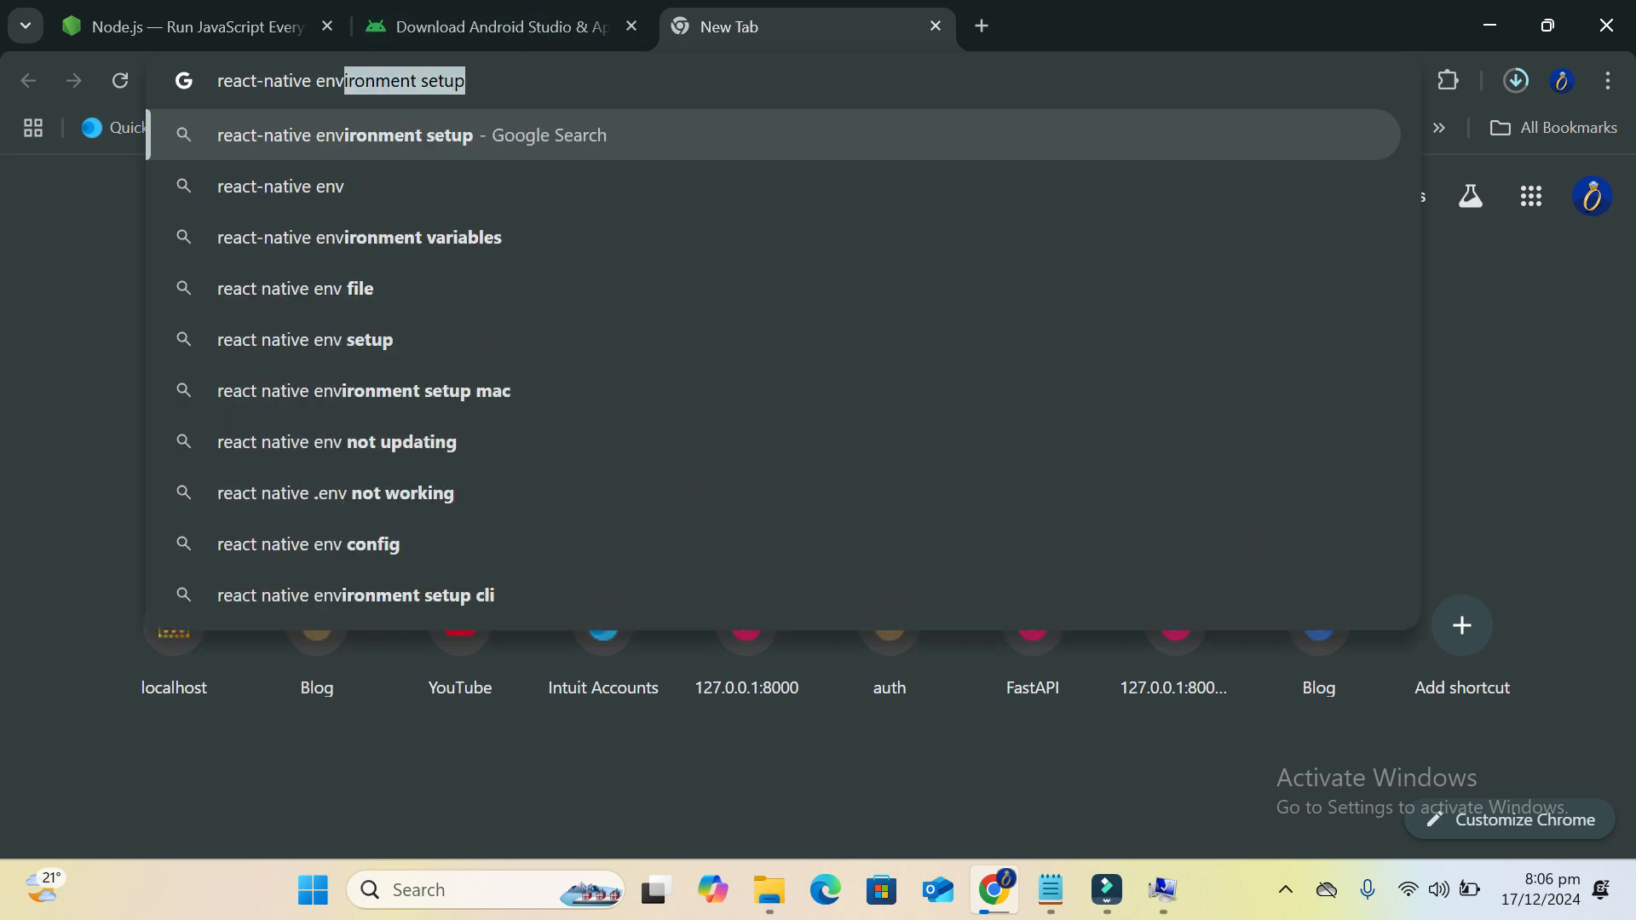
key("Return")
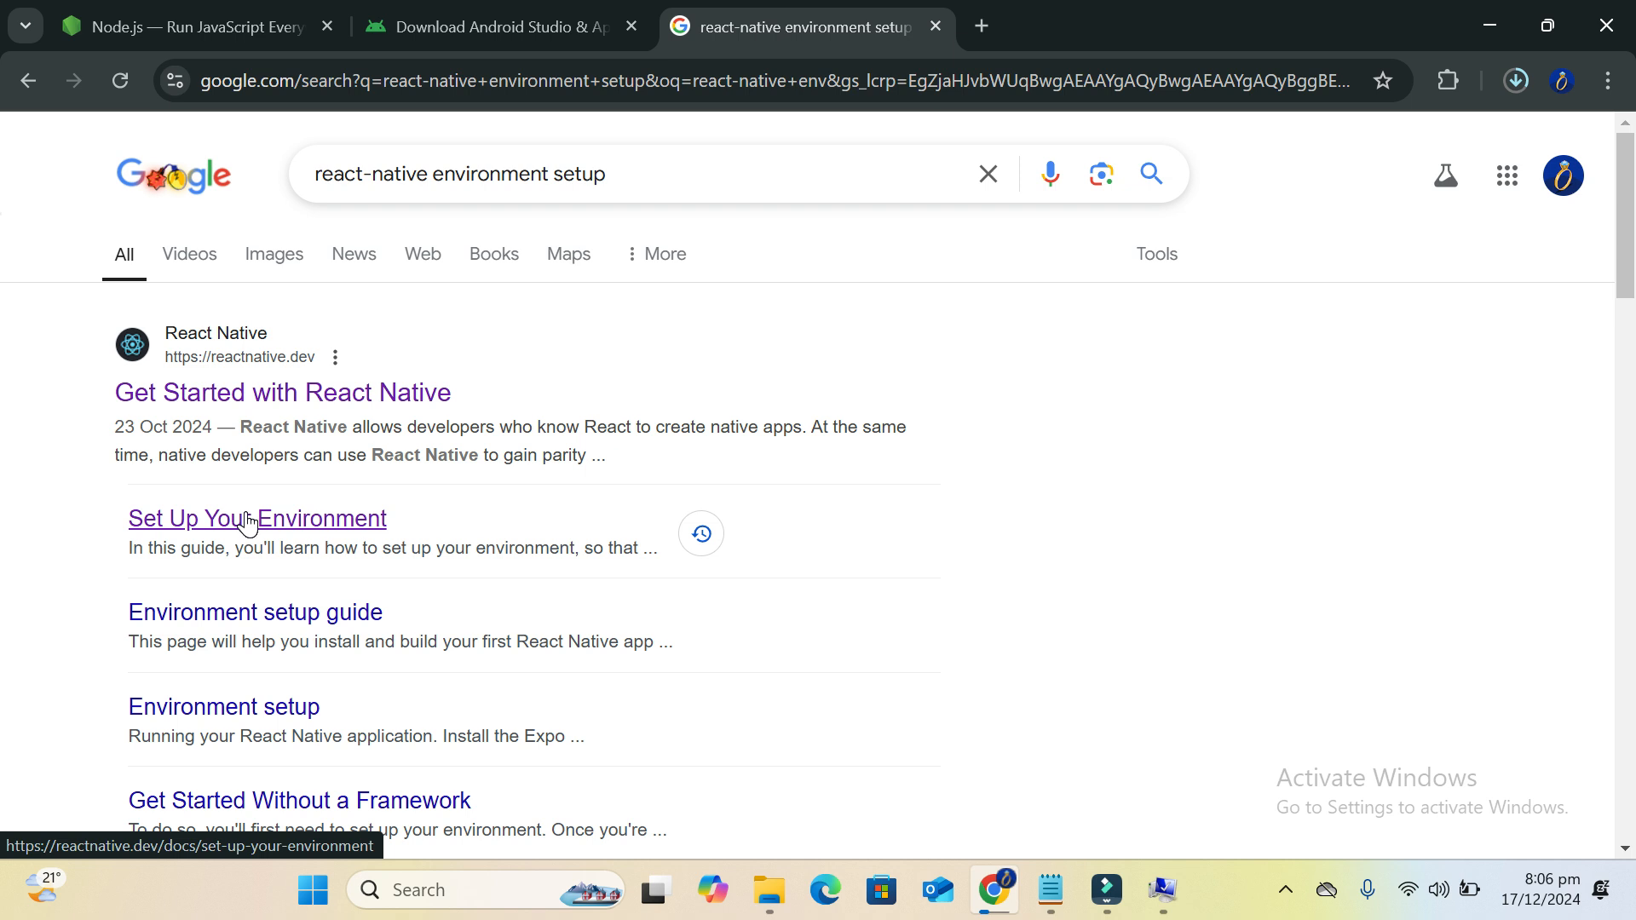
Open React Native's Set Up Your Environment guide, choose Windows as the development OS, and review the Node and JDK dependencies
left_click(200, 530)
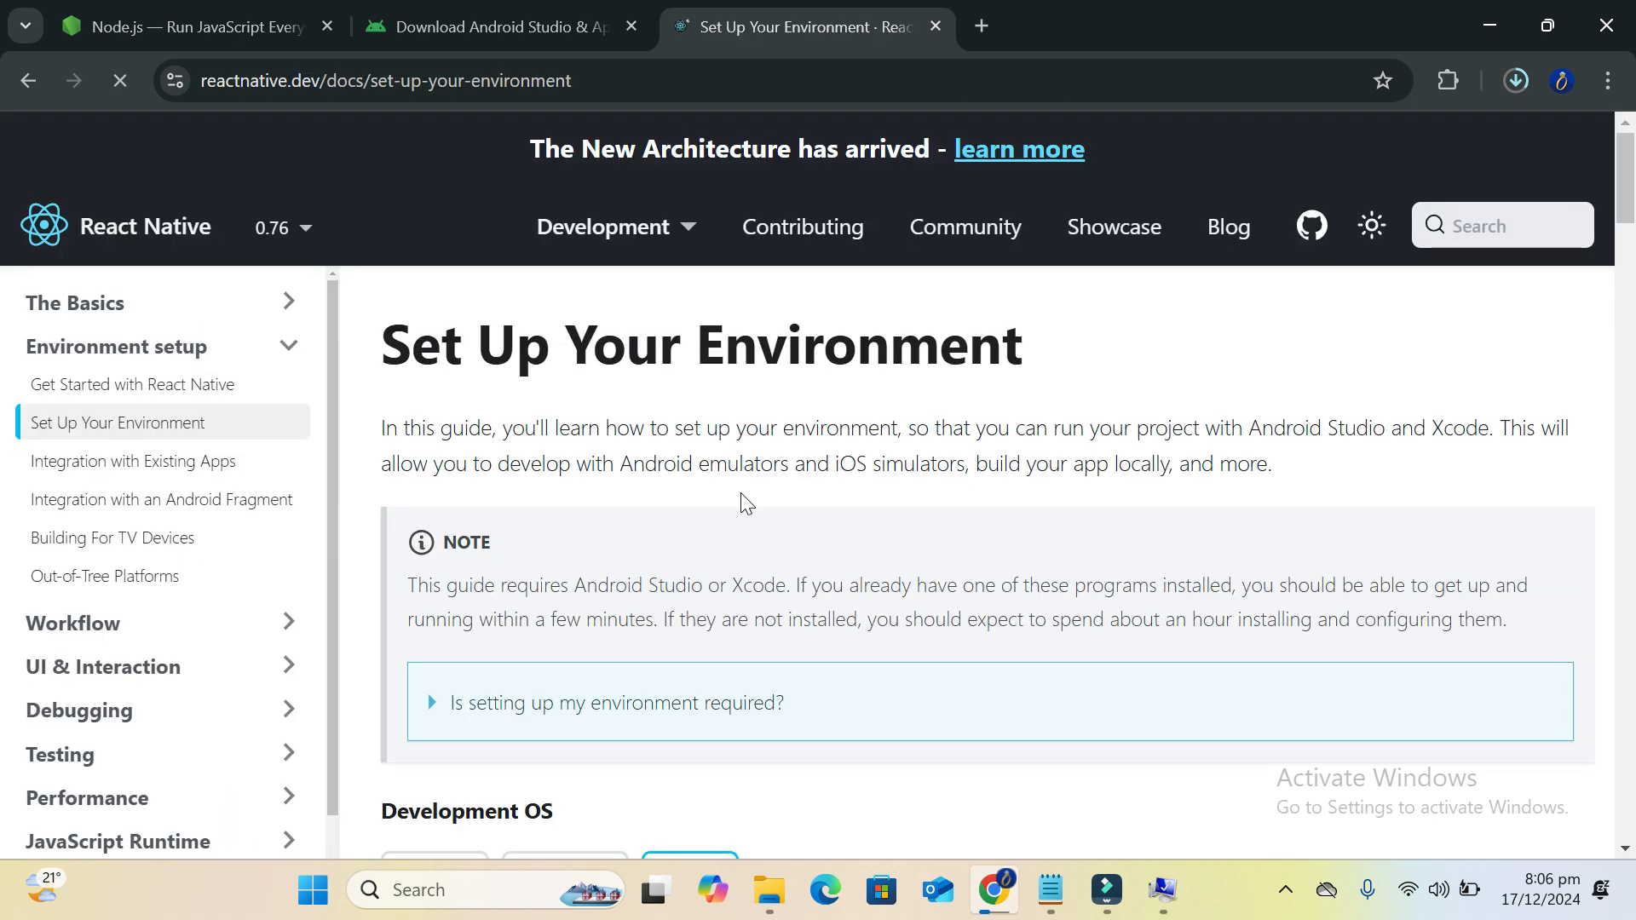
scroll(734, 548, "down", 1)
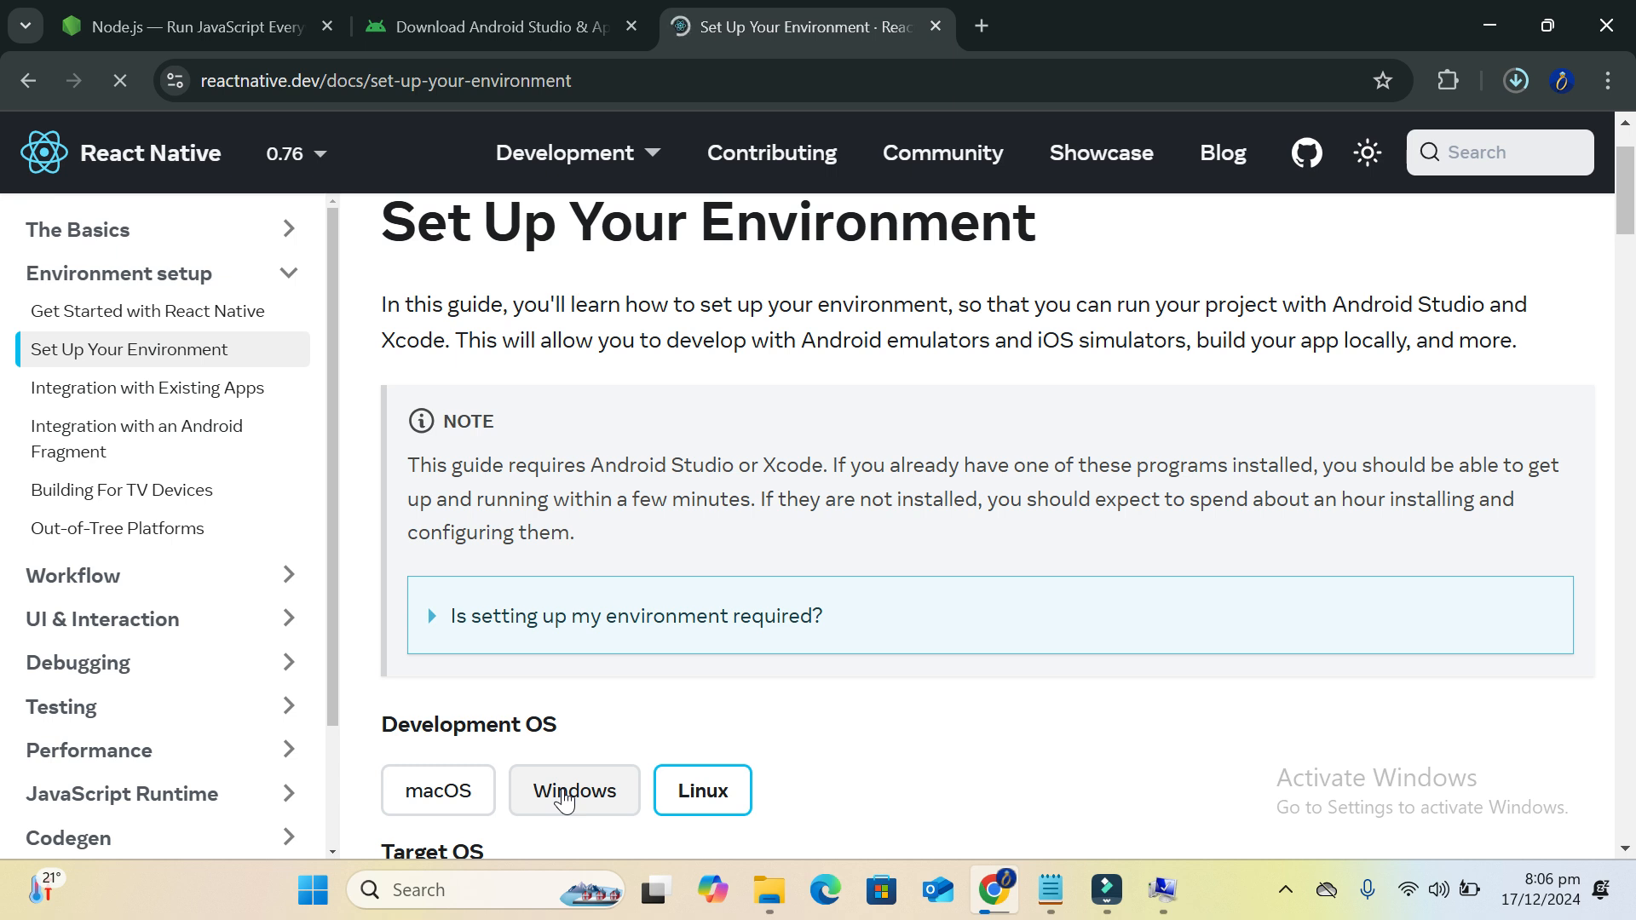
scroll(626, 744, "down", 1)
scroll(626, 744, "down", 3)
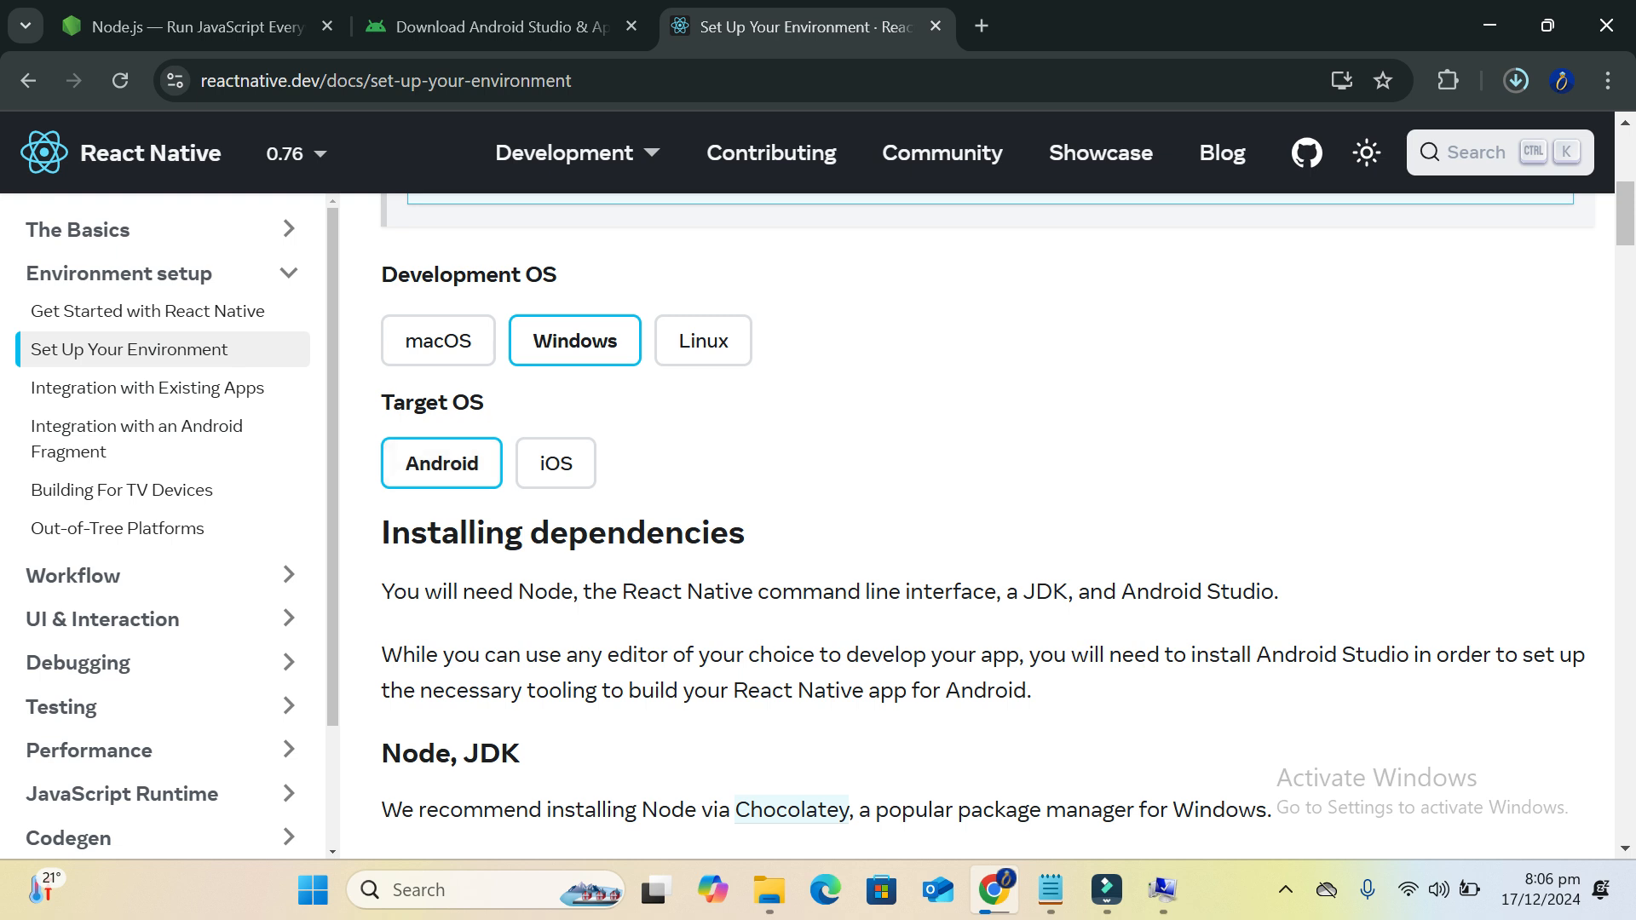
scroll(988, 520, "down", 4)
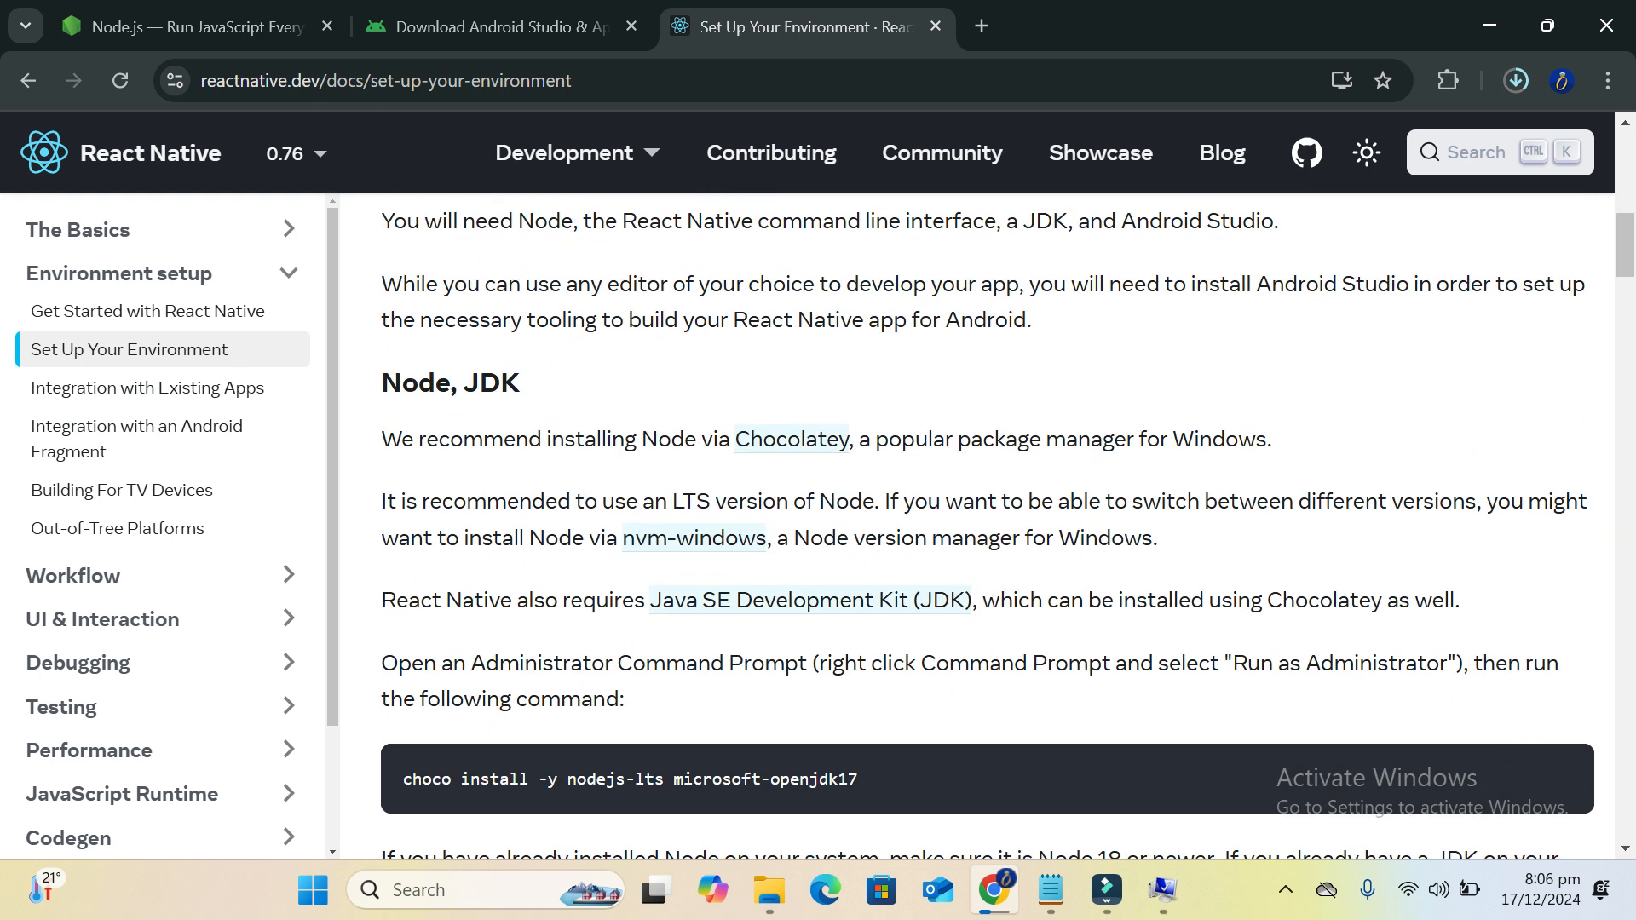
scroll(989, 520, "up", 1)
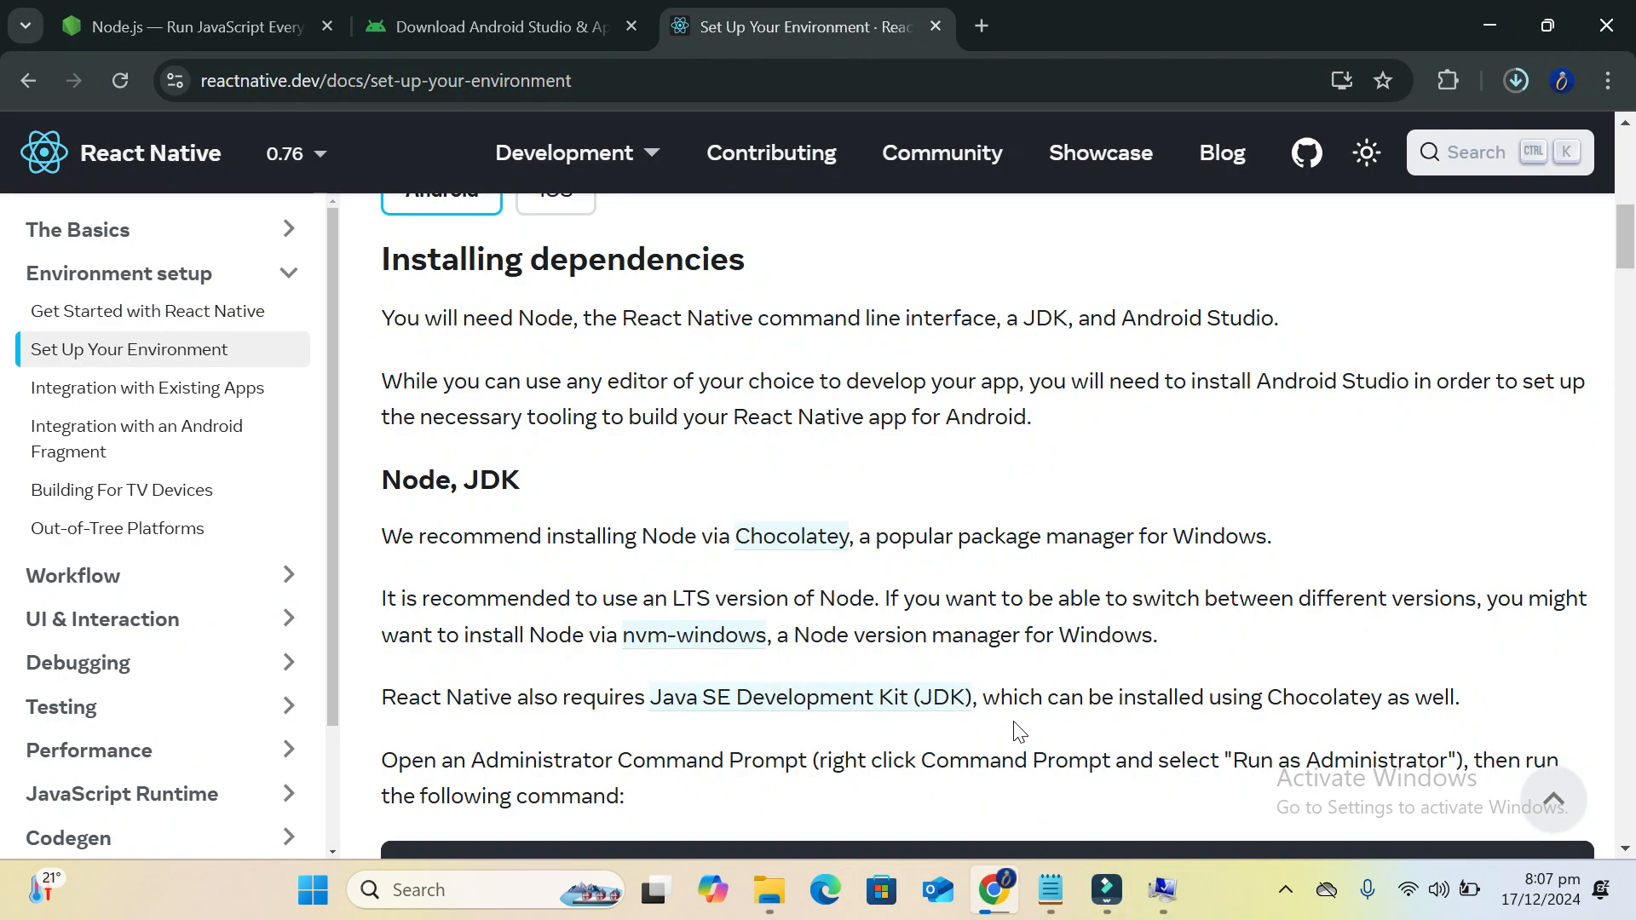
Switch to Notepad, add a comma after "Android Studio", and add the third list item "3. jdk 17..."
mouse_move(1053, 893)
left_click(1078, 801)
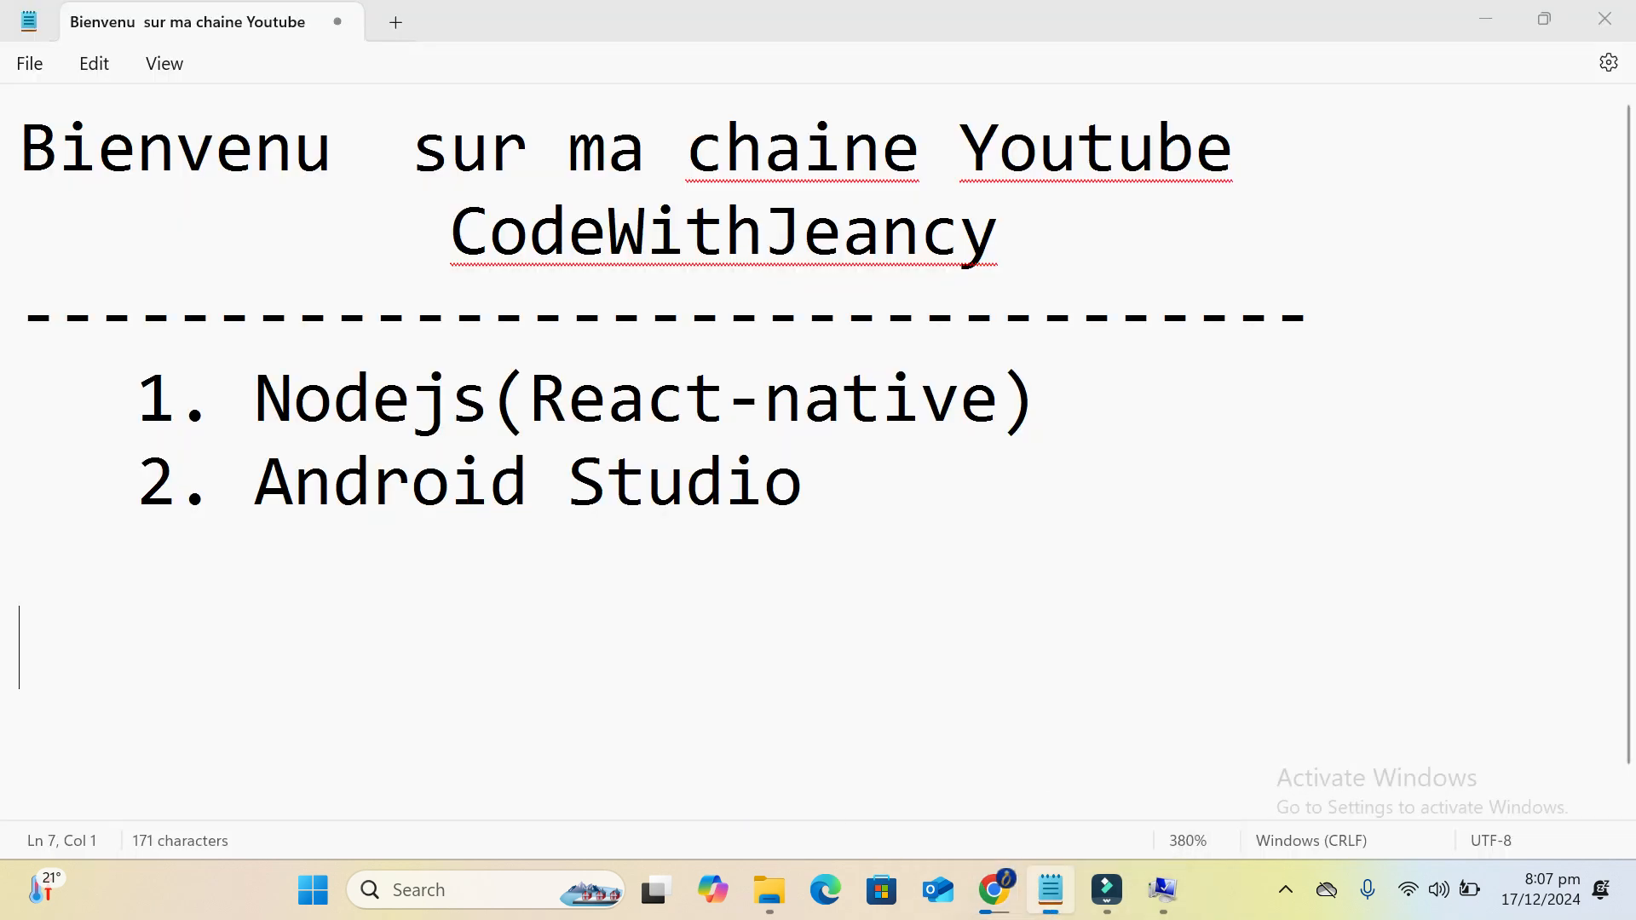
left_click(821, 508)
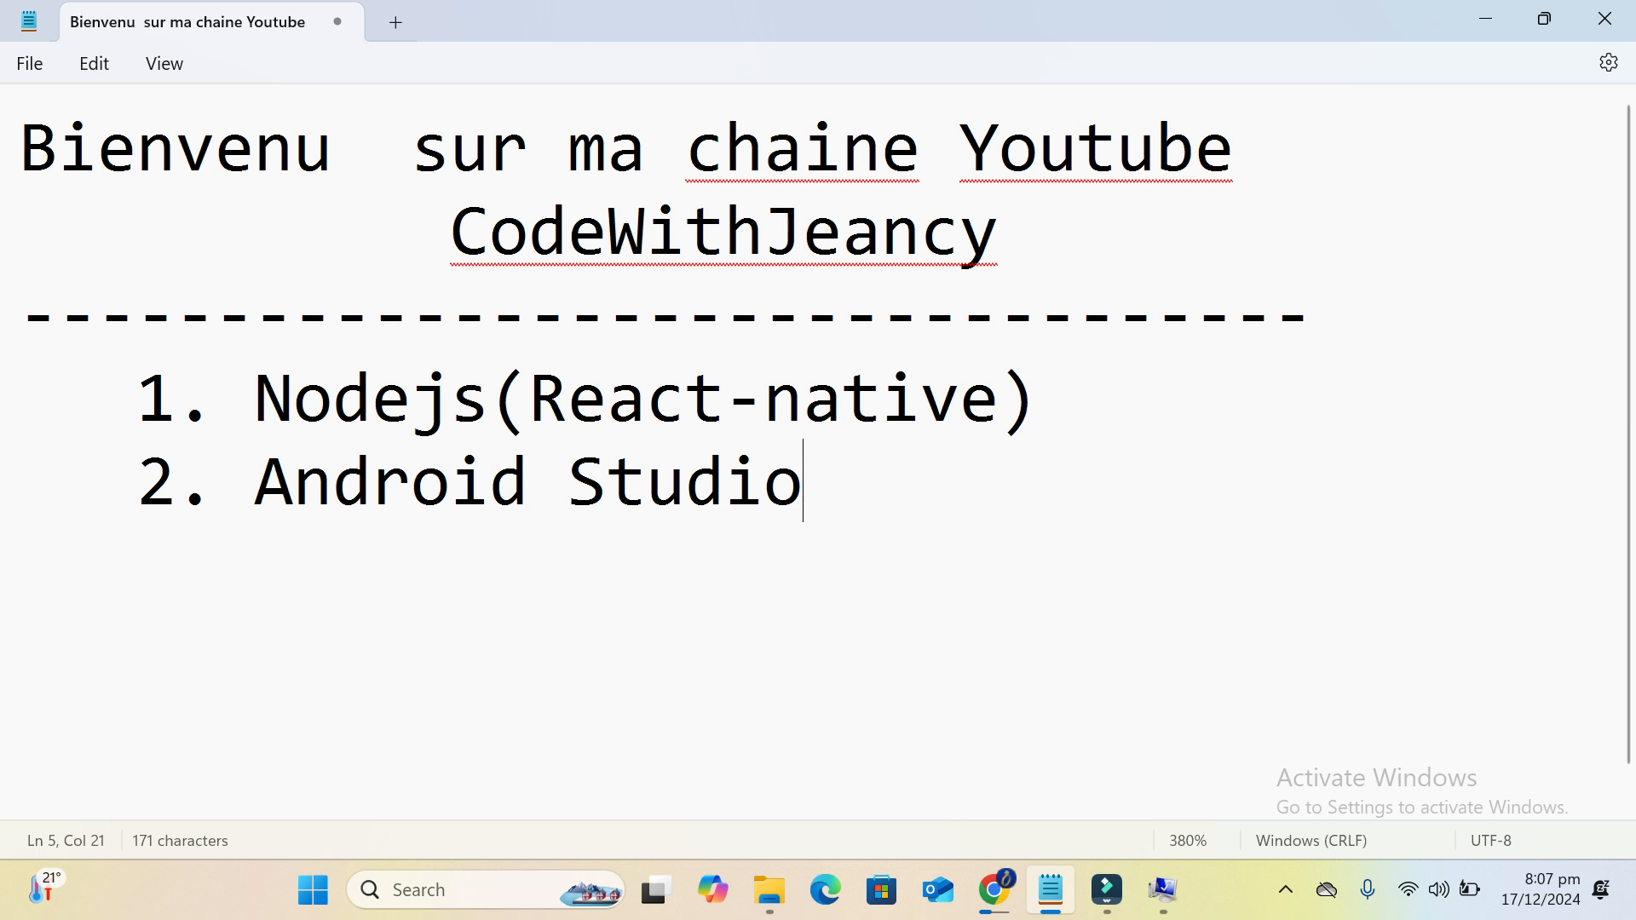
type(",")
key("Return")
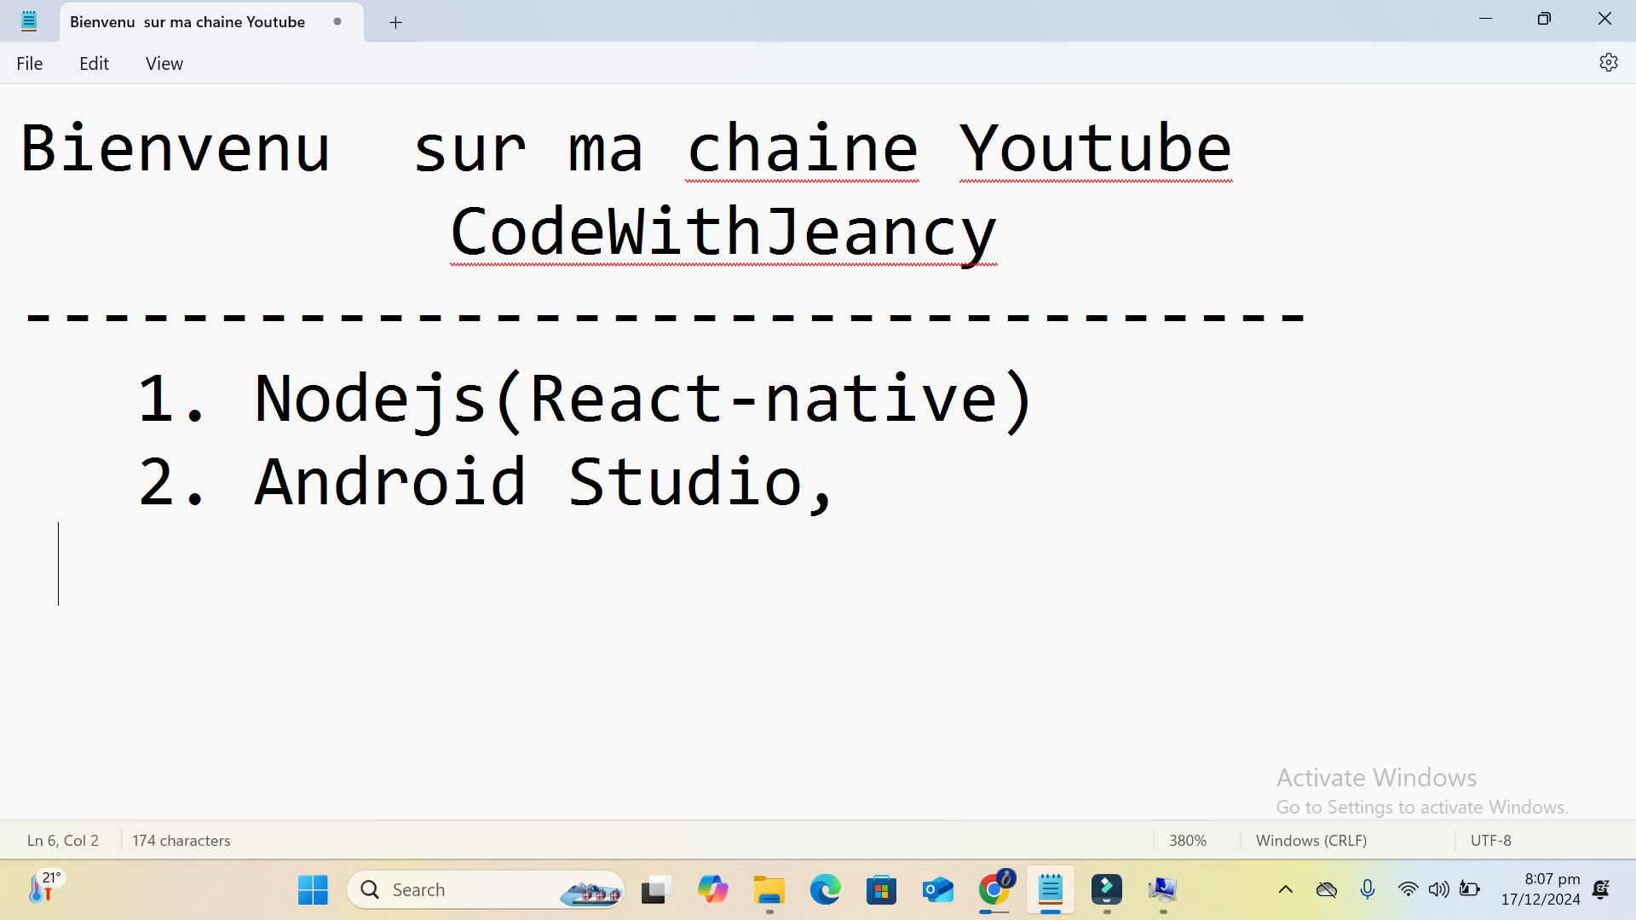
key("BackSpace")
type("3. jdkj")
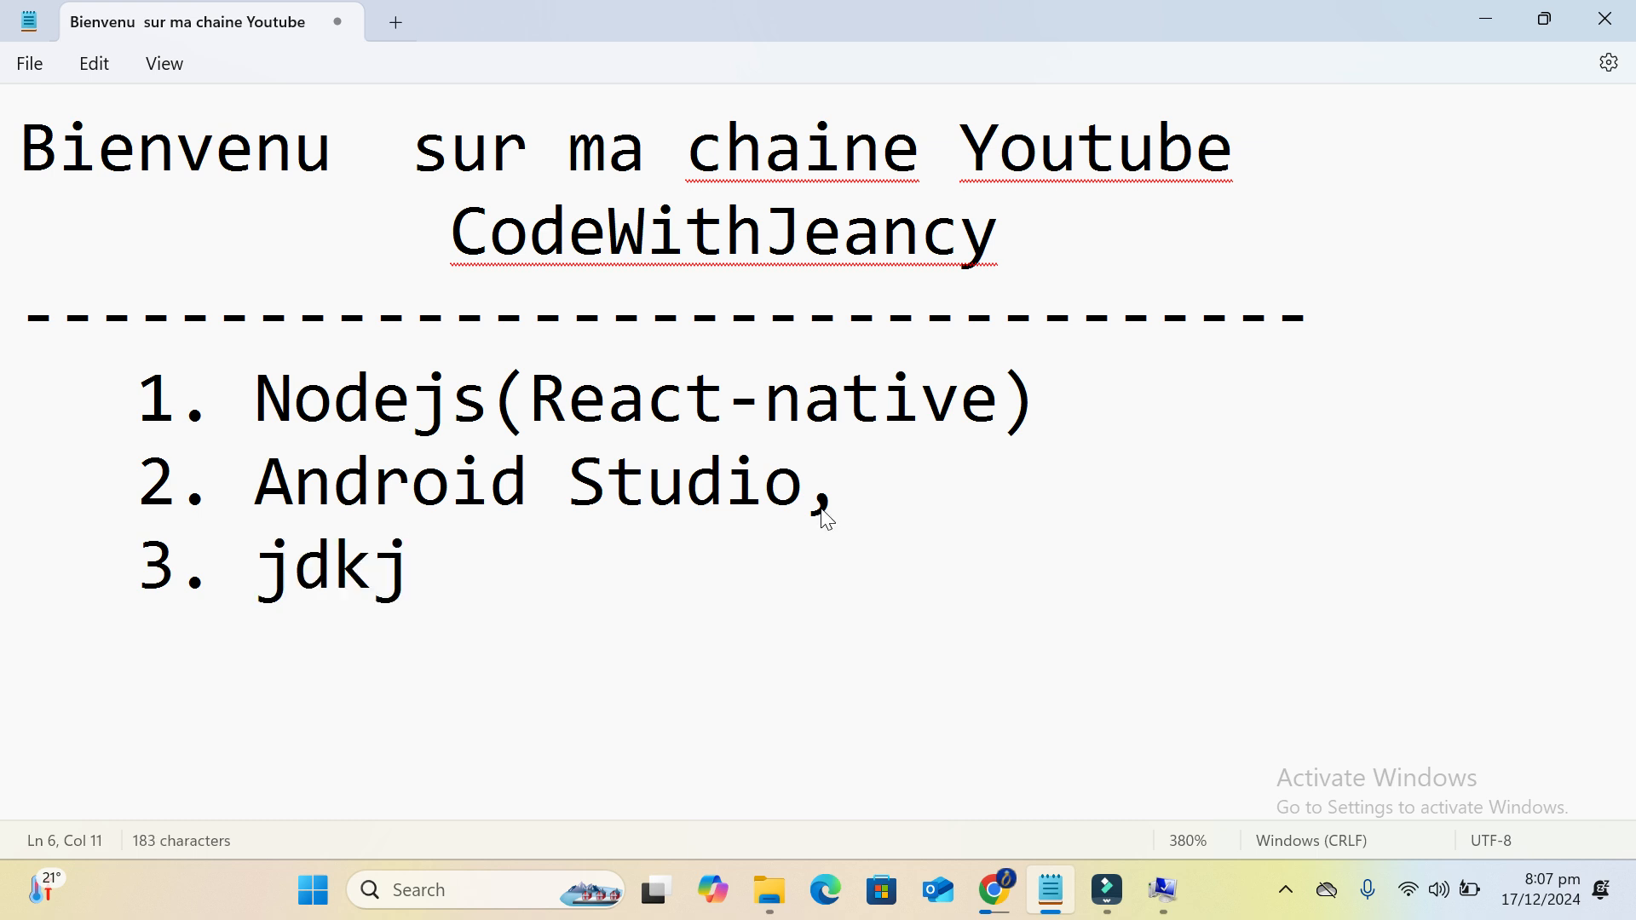
key("BackSpace")
type("17...")
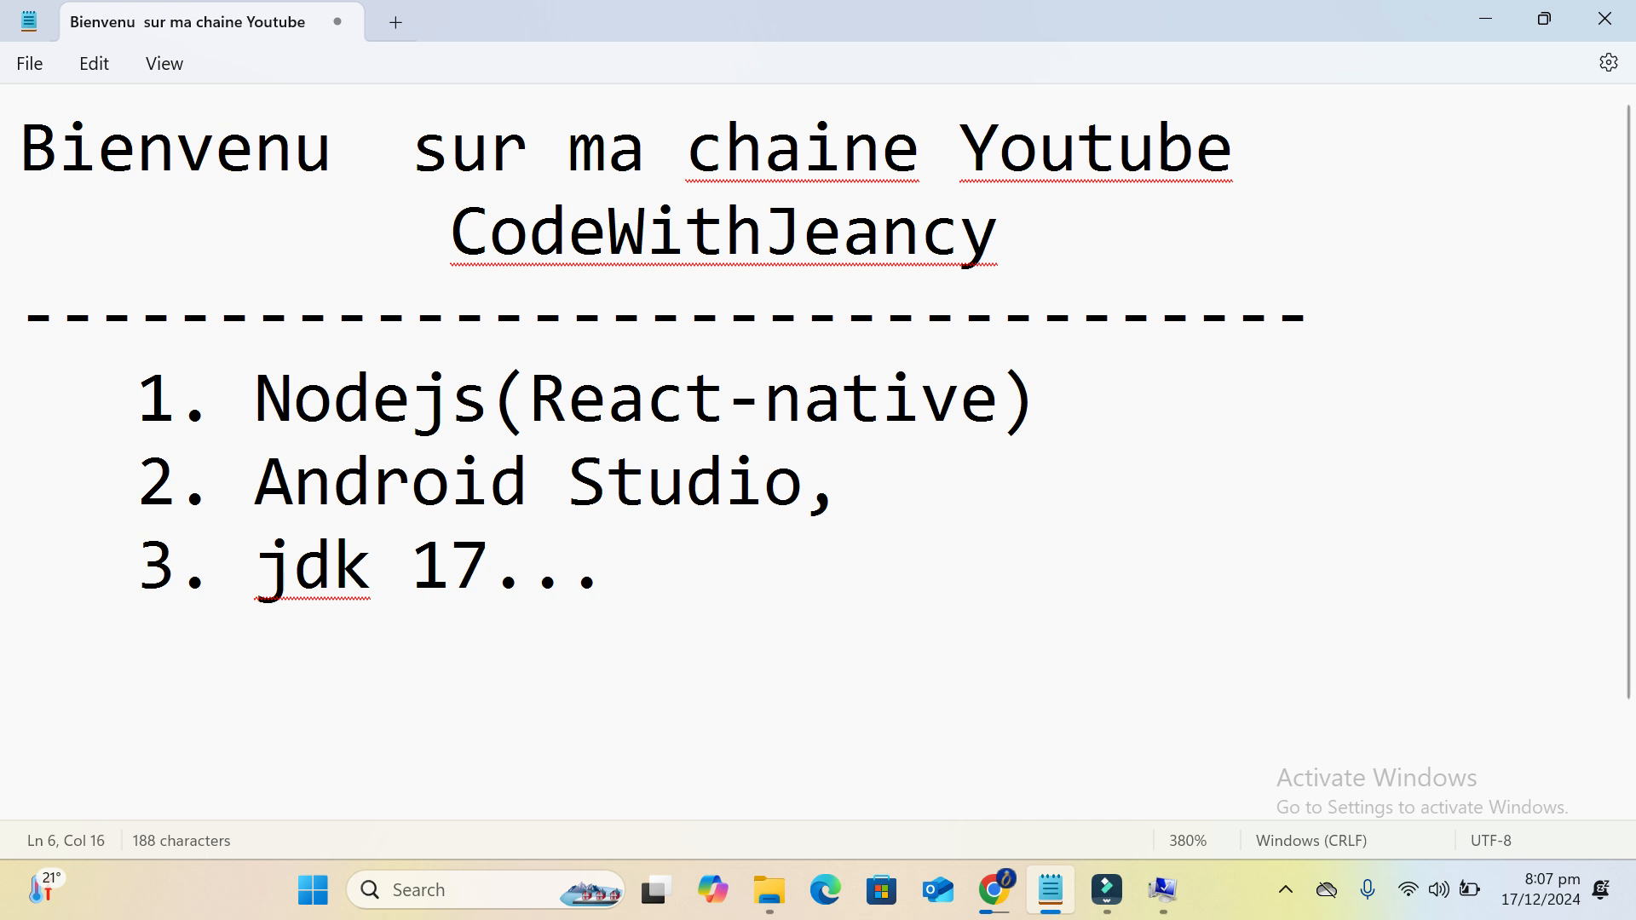
Switch to Chrome and search Google for "jdk17 download" in a new tab
left_click(993, 890)
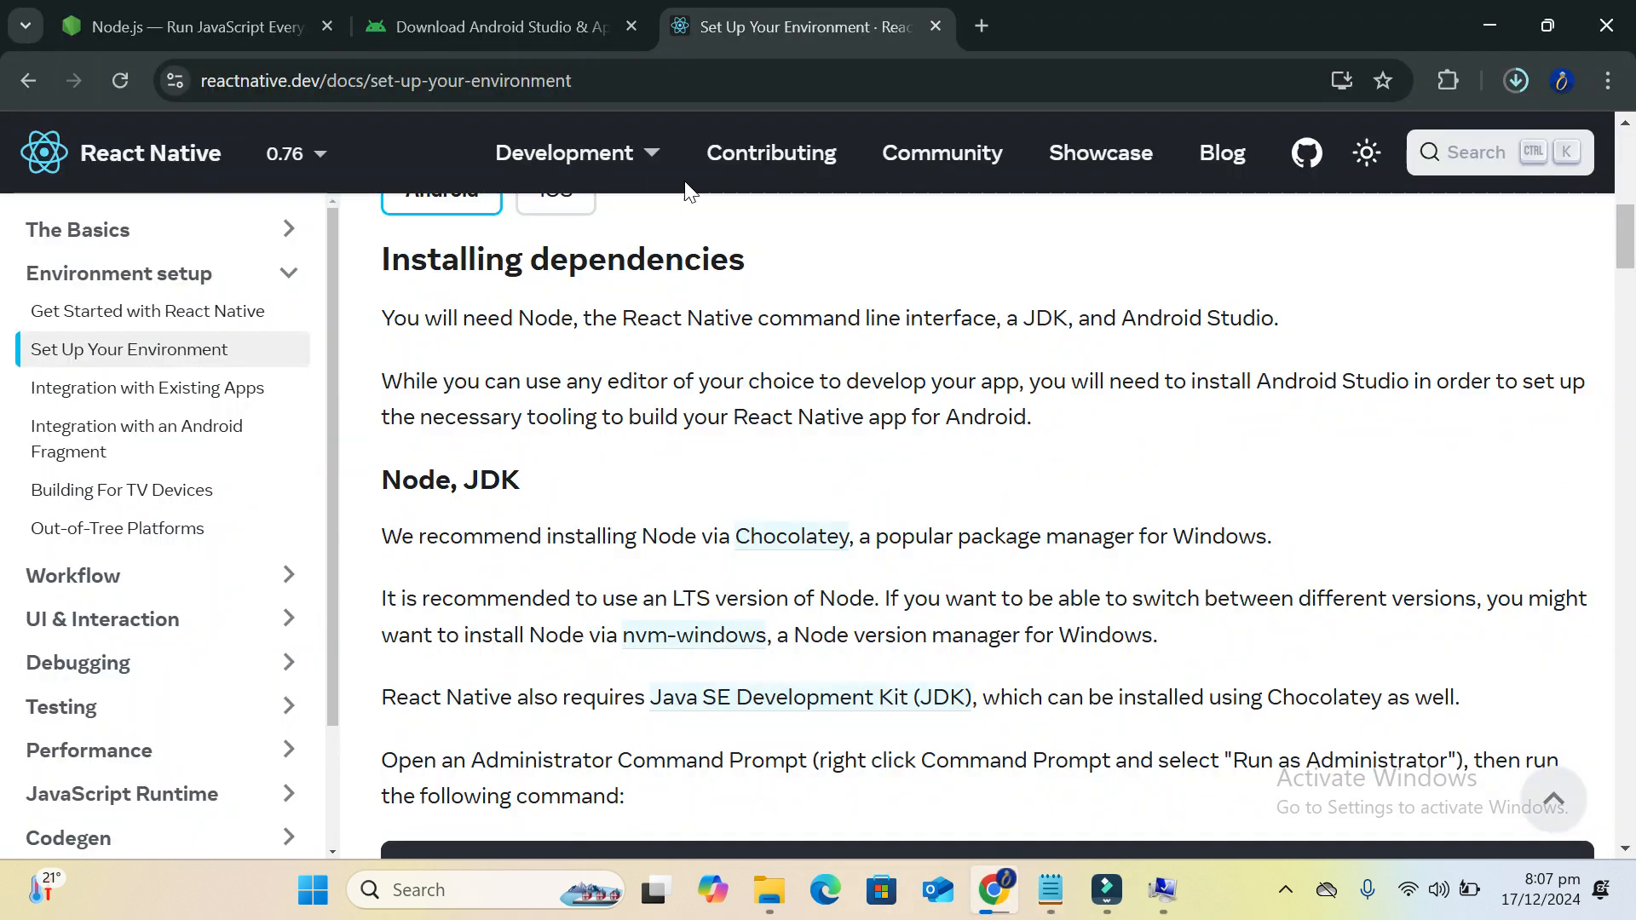
left_click(978, 27)
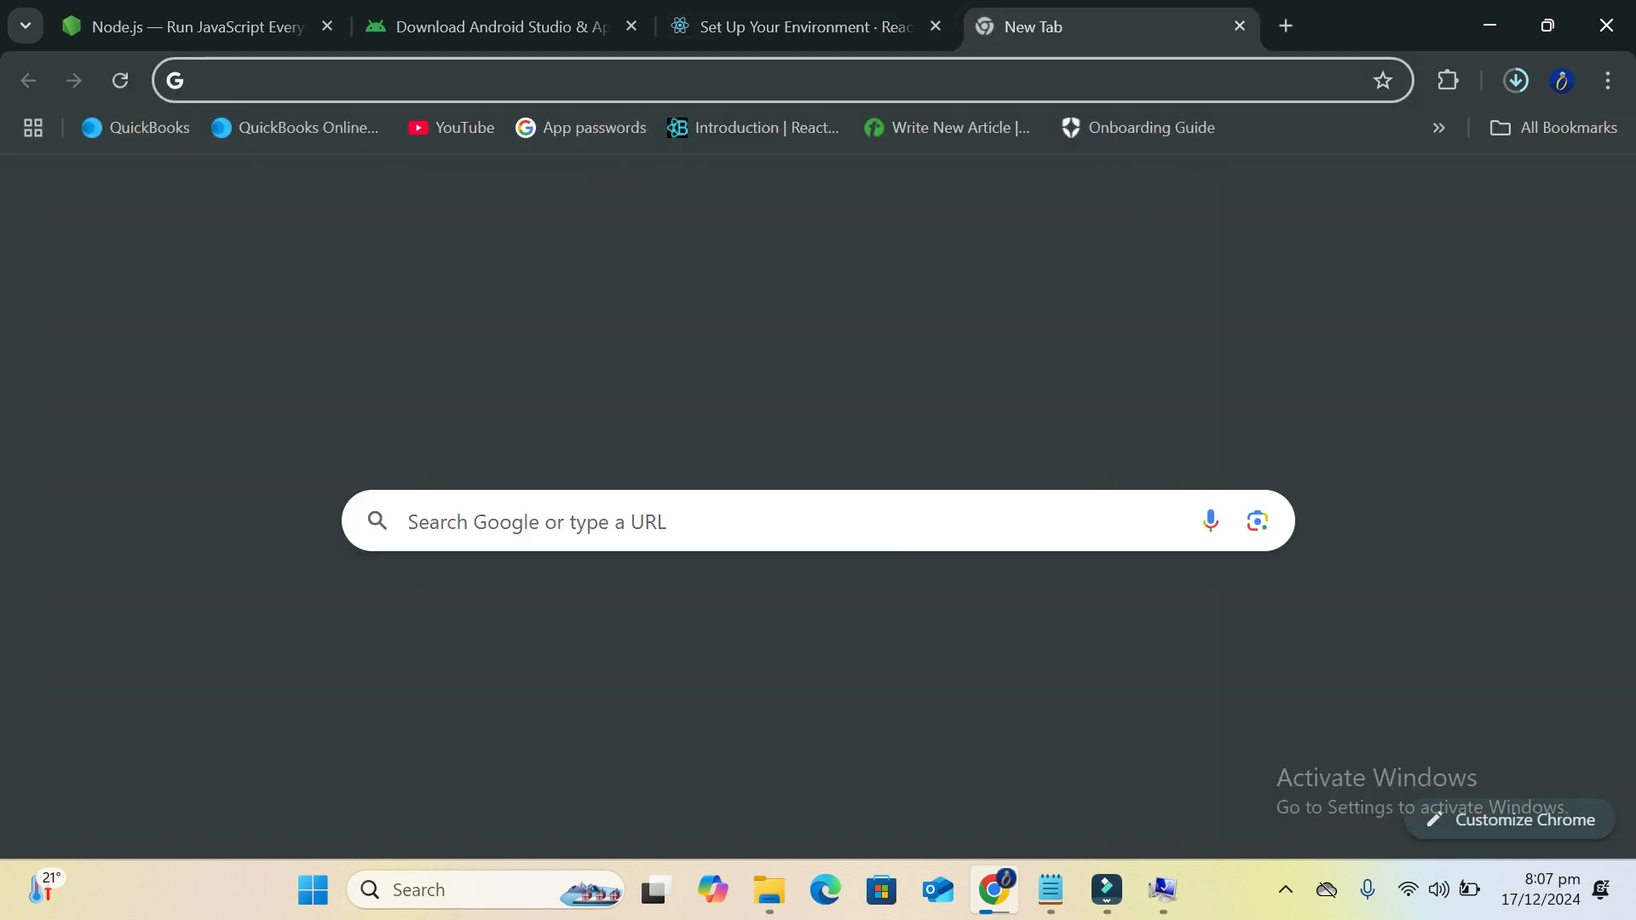
type("jdk")
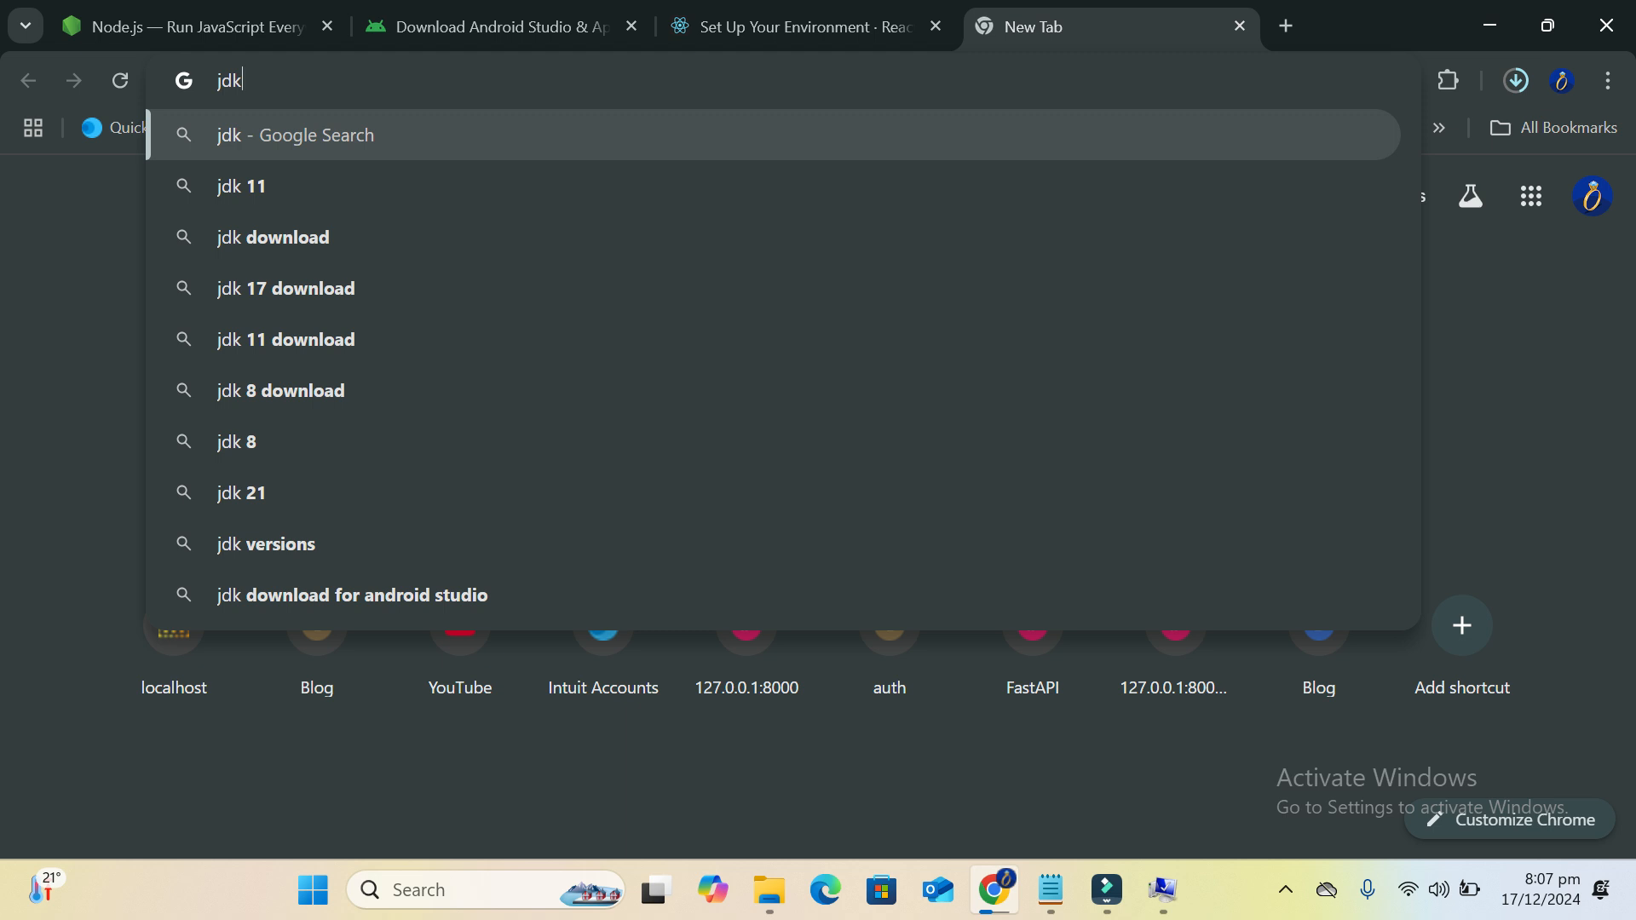
type("12")
key("BackSpace")
type("7")
key("Return")
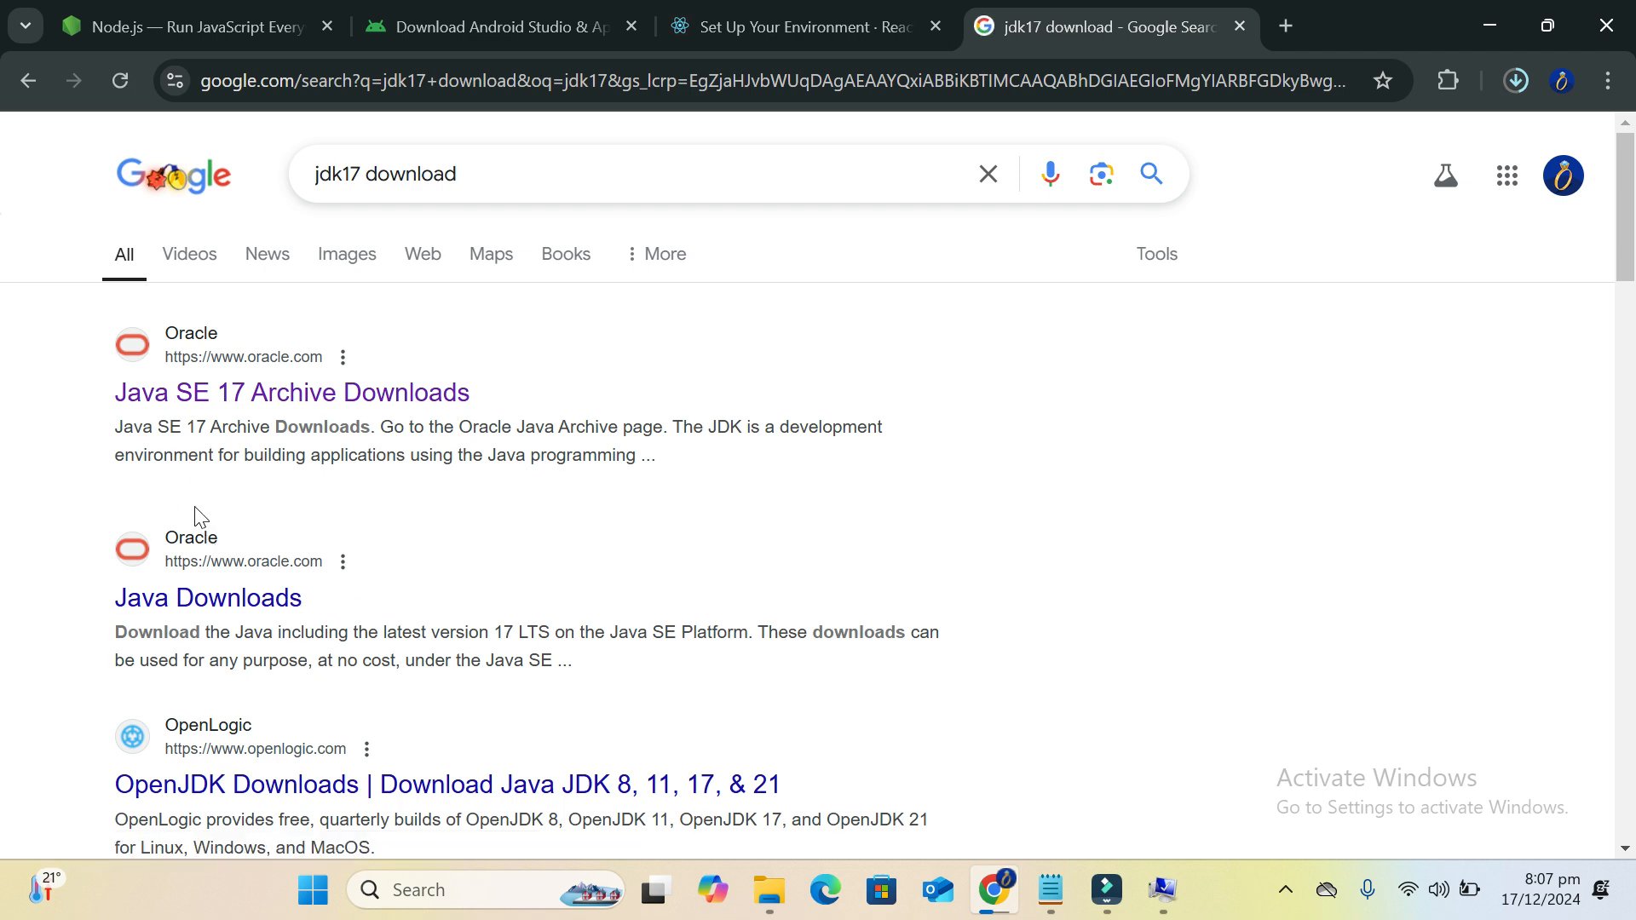
Open Oracle's Java SE 17 Archive Downloads page and choose to stay on the current country site
left_click(210, 397)
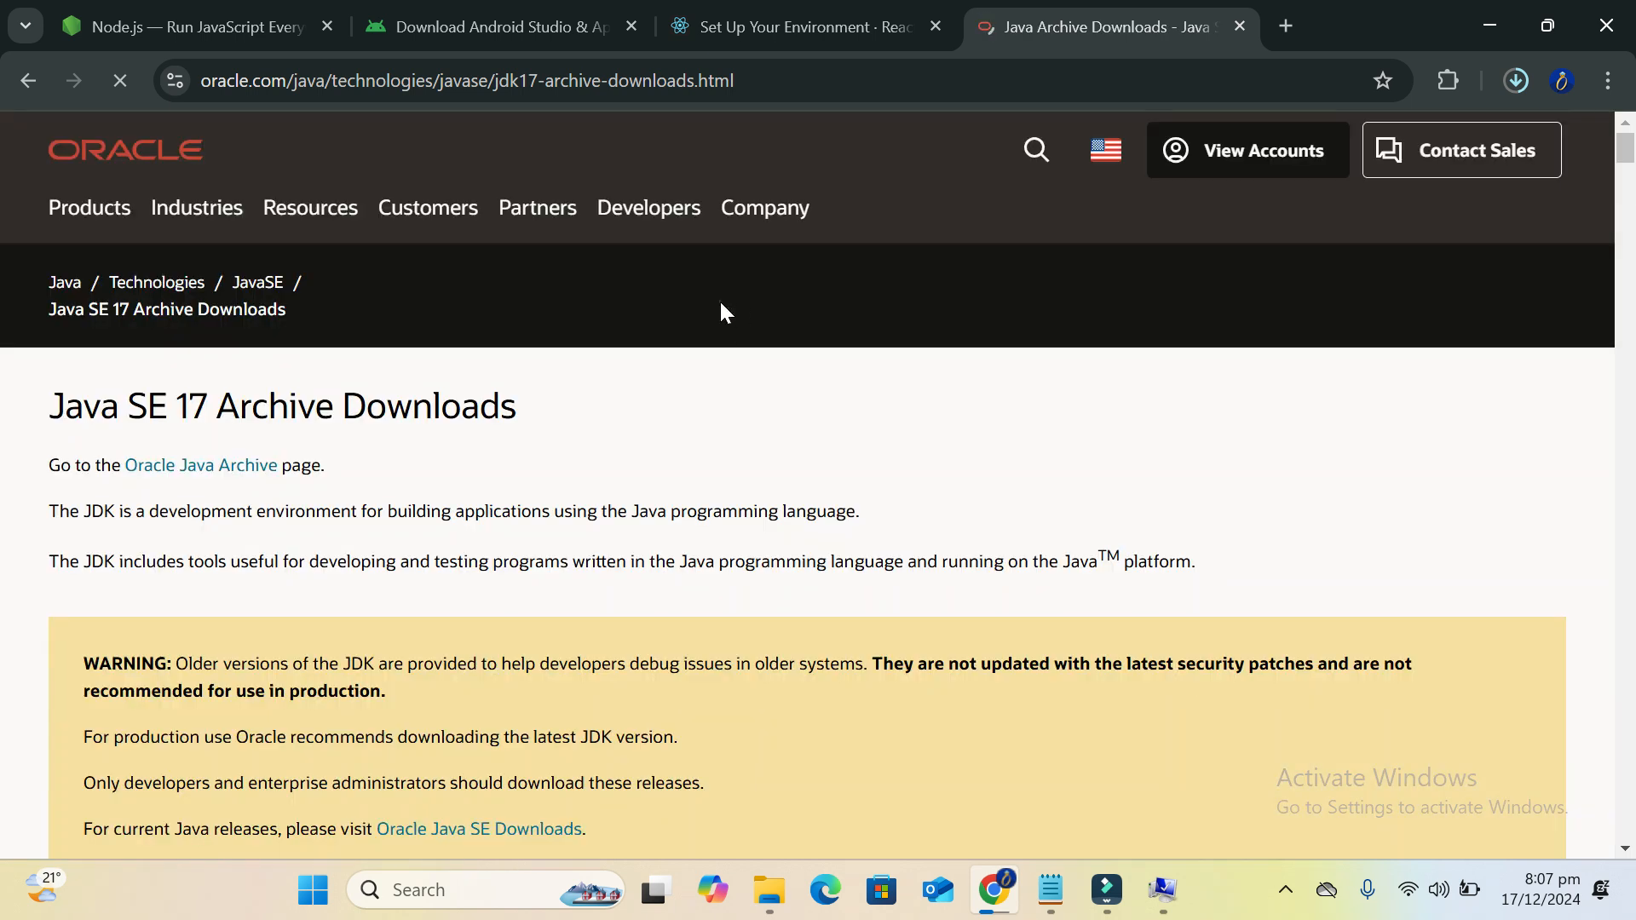
scroll(719, 303, "down", 3)
scroll(719, 309, "down", 3)
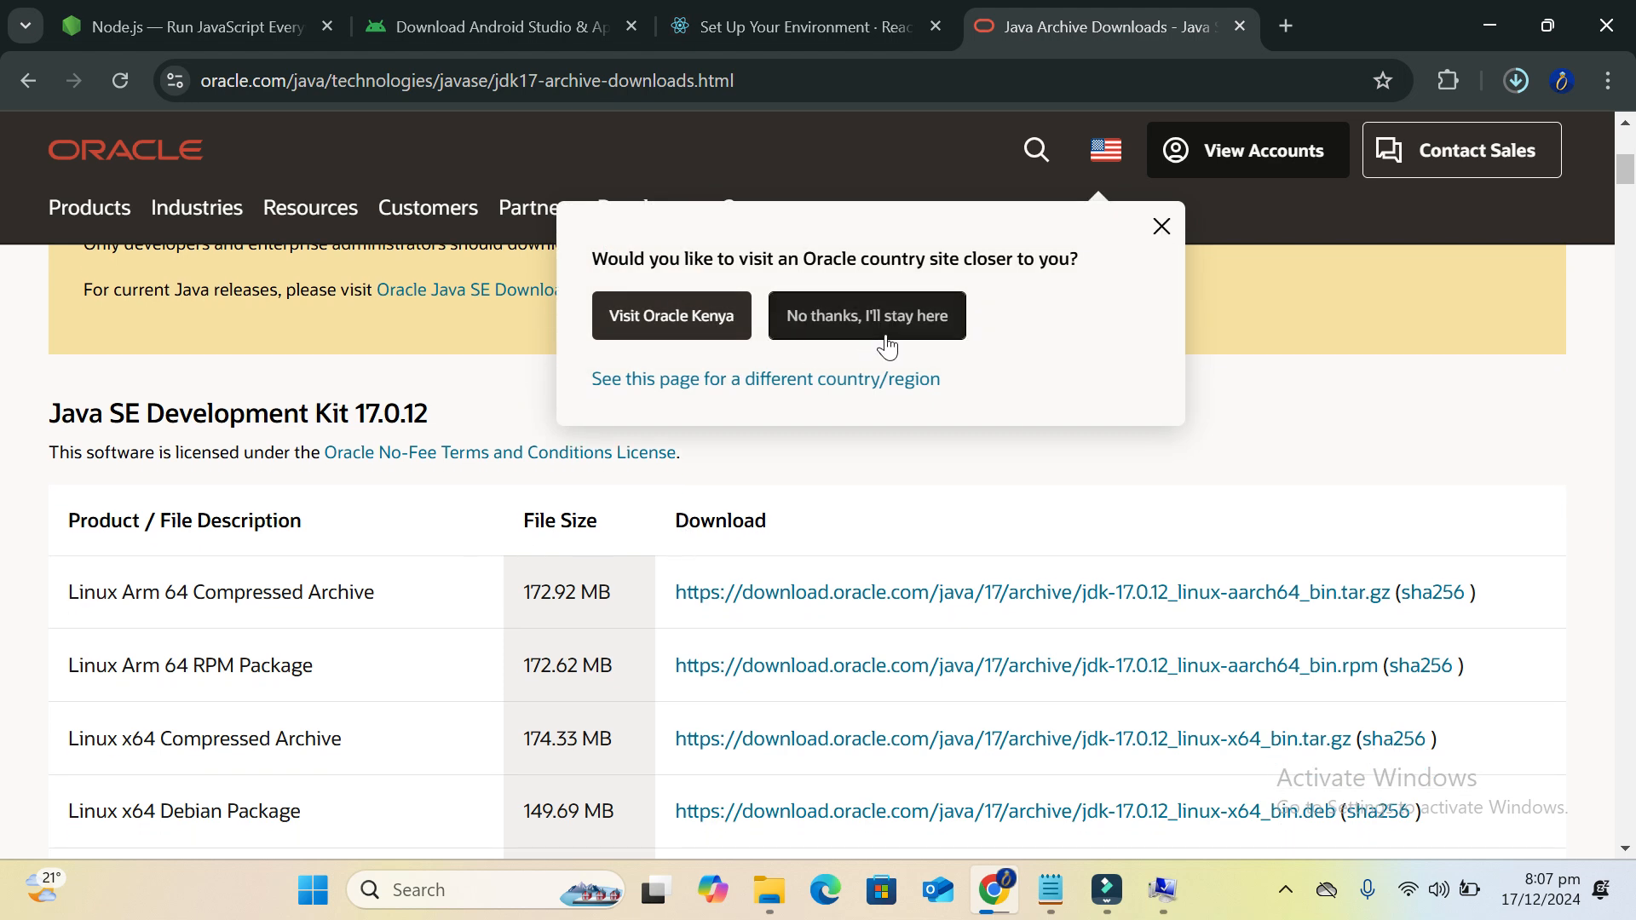
left_click(885, 334)
Download the Windows x64 Installer (jdk-17.0.12_windows-x64_bin.exe) from the Java SE Development Kit 17.0.12 table
scroll(314, 719, "down", 2)
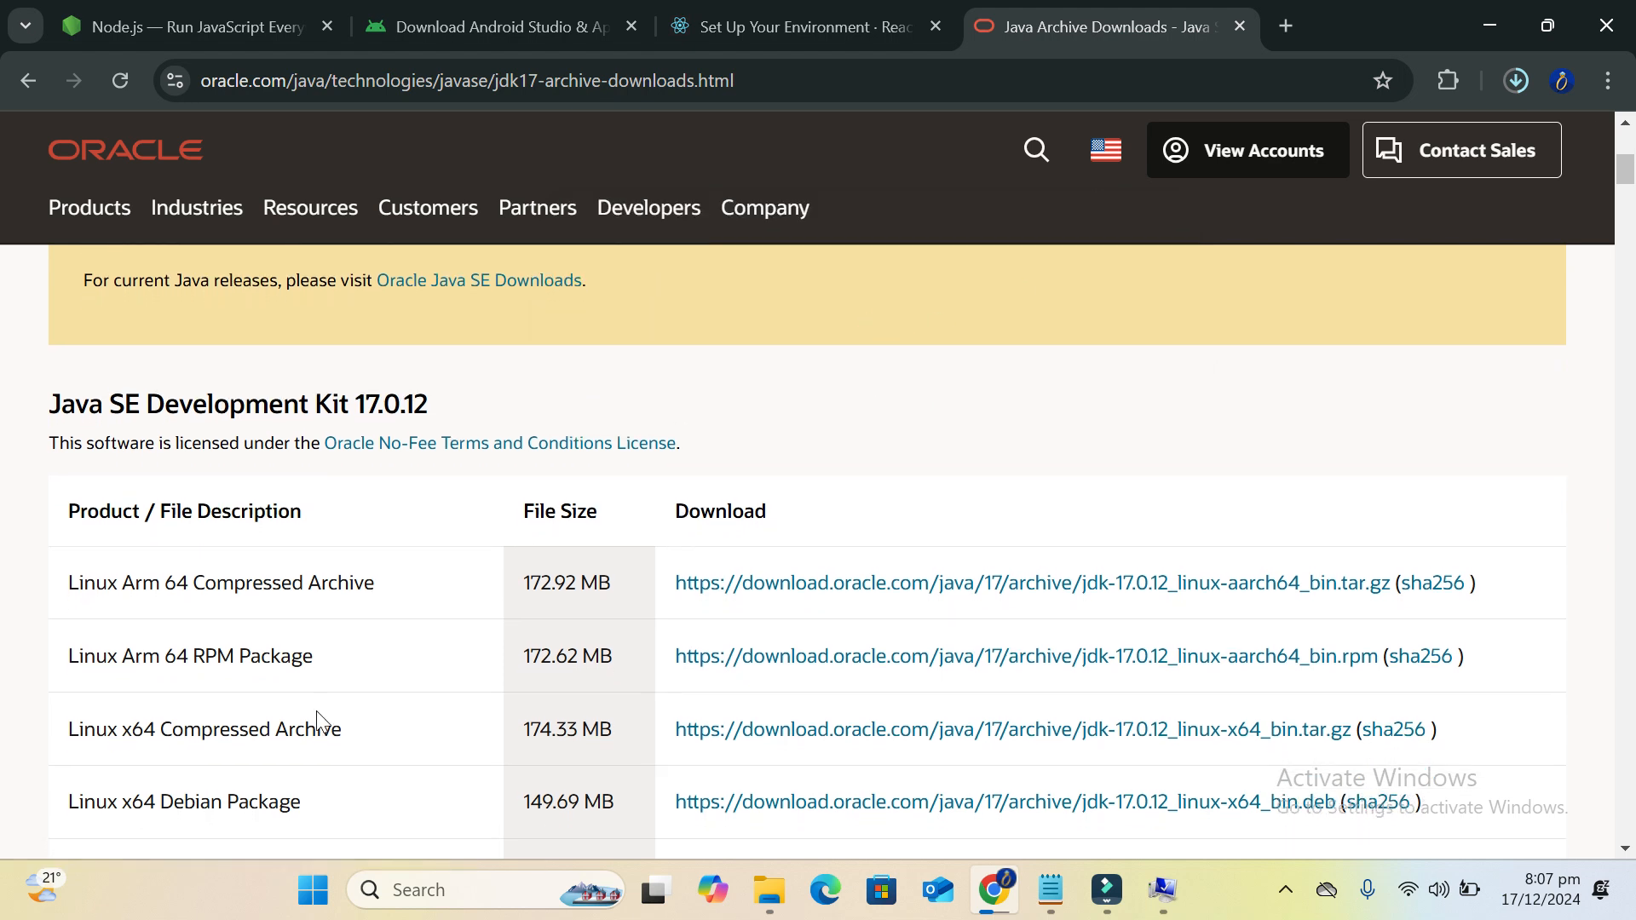
scroll(322, 722, "down", 1)
triple_click(318, 726)
left_click(358, 675)
scroll(247, 671, "down", 2)
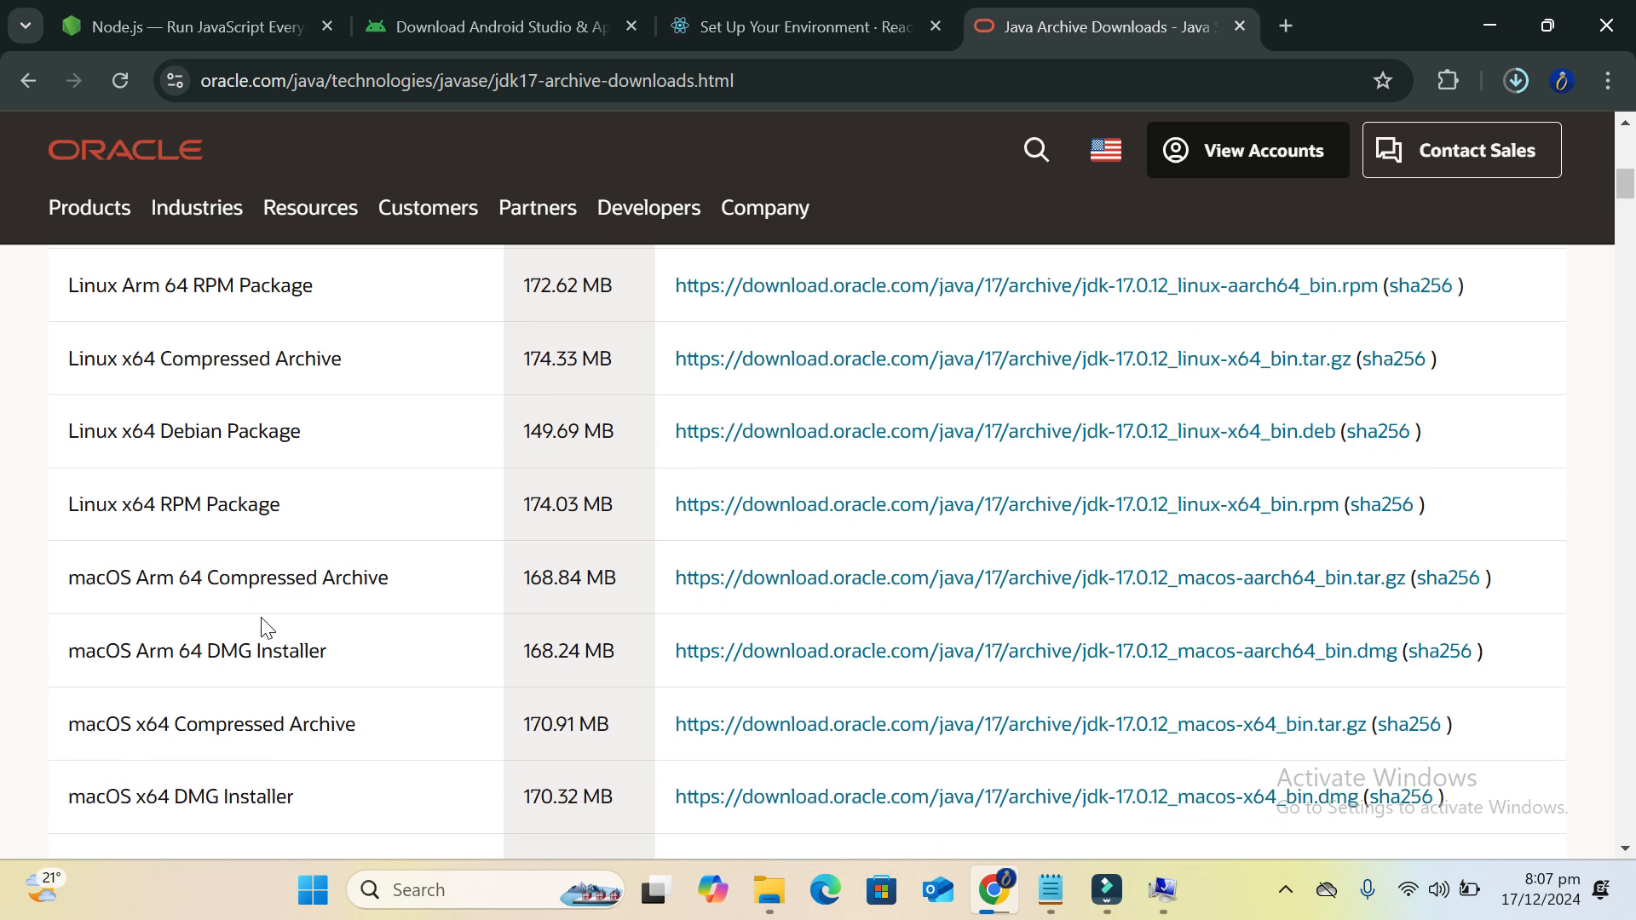
scroll(183, 494, "up", 1)
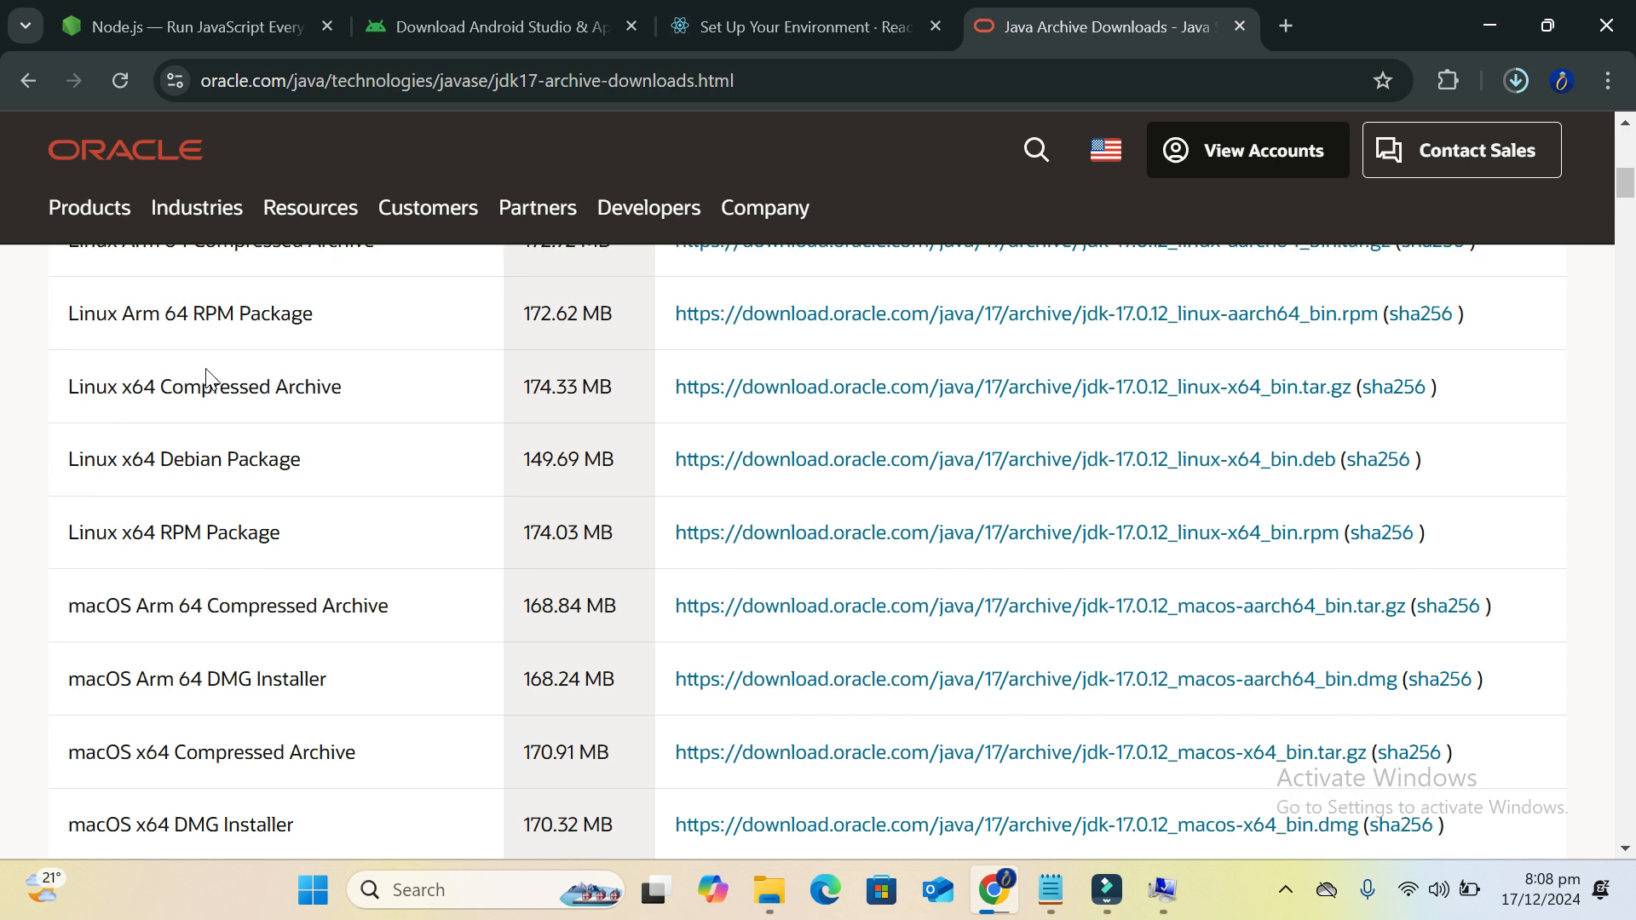
scroll(380, 665, "down", 4)
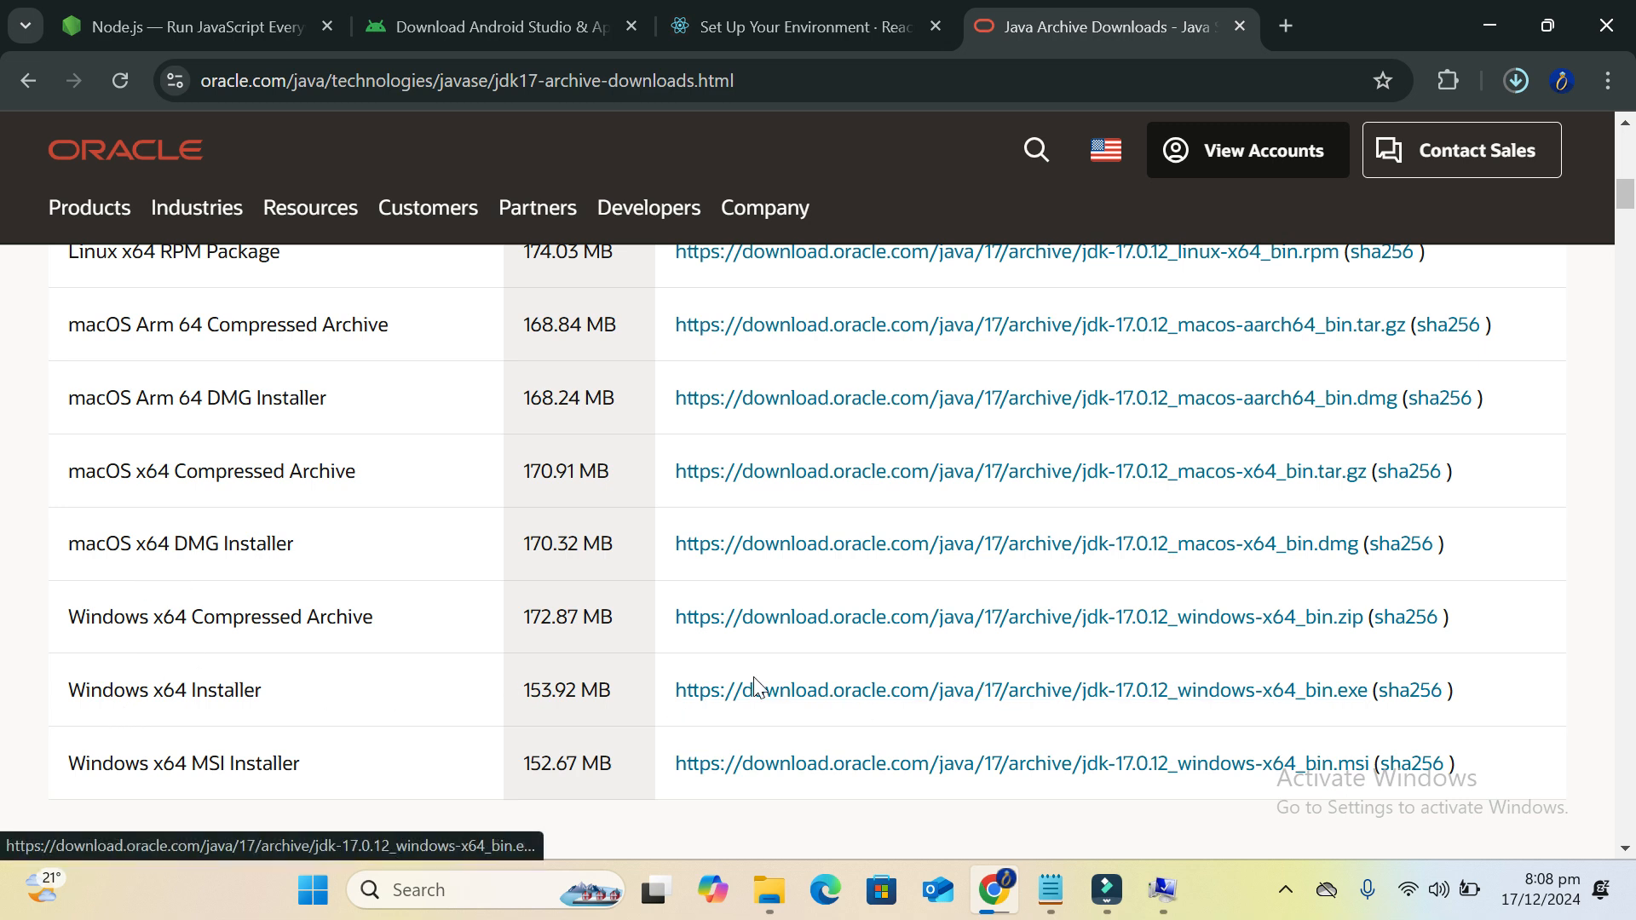
left_click(867, 703)
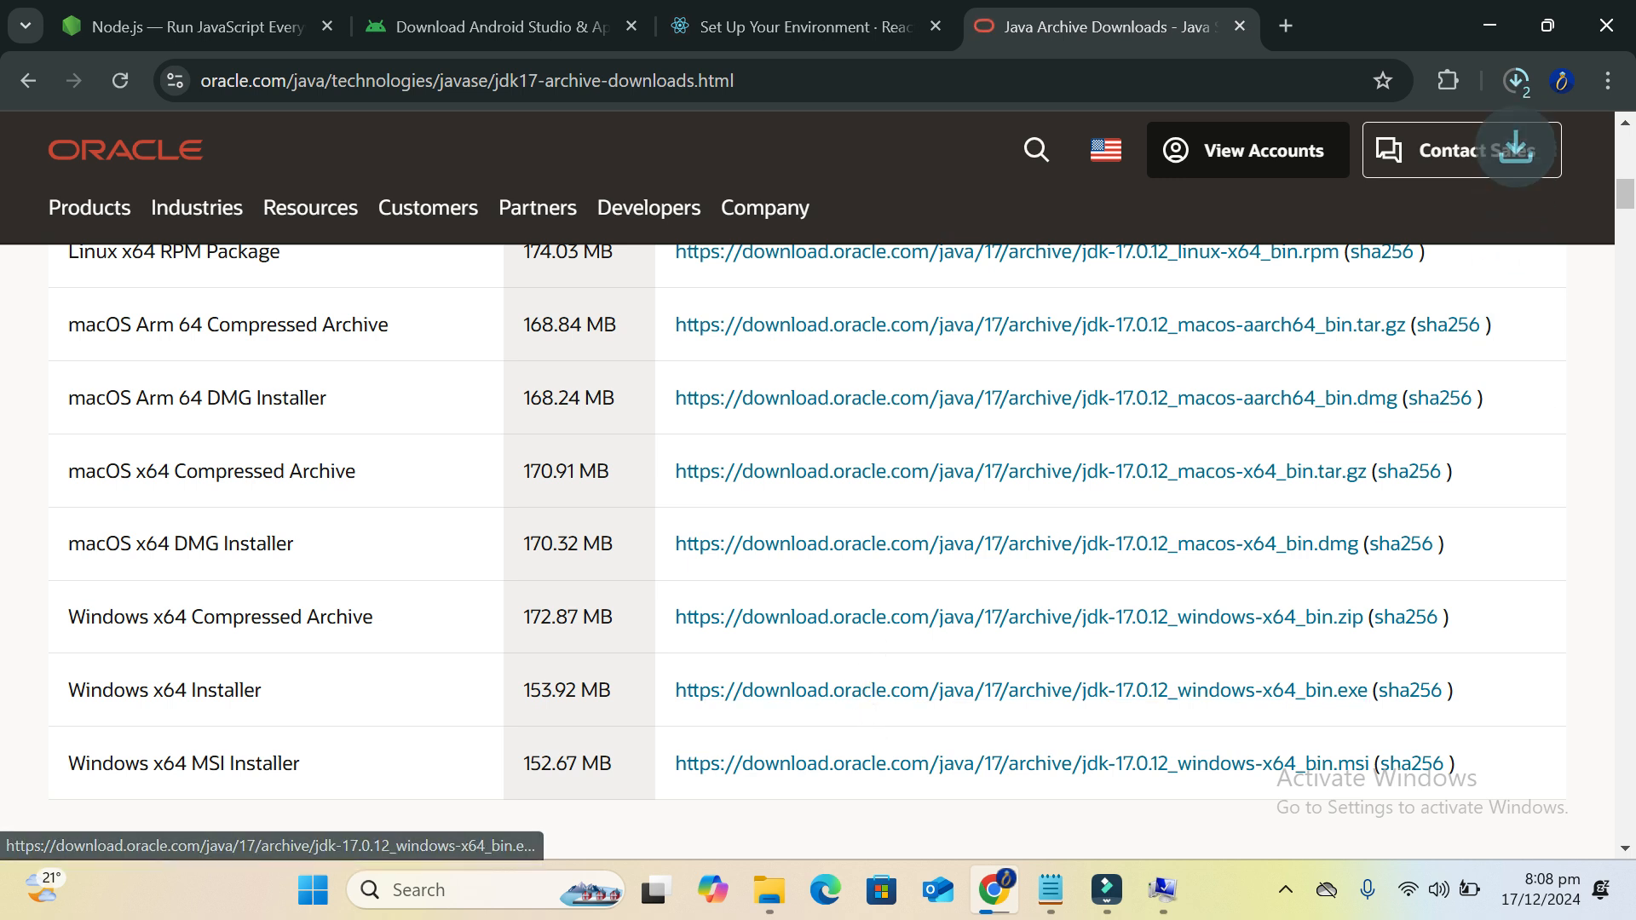
Check the JDK download in the recent download history and bring the Downloads folder window to the front
left_click(1517, 82)
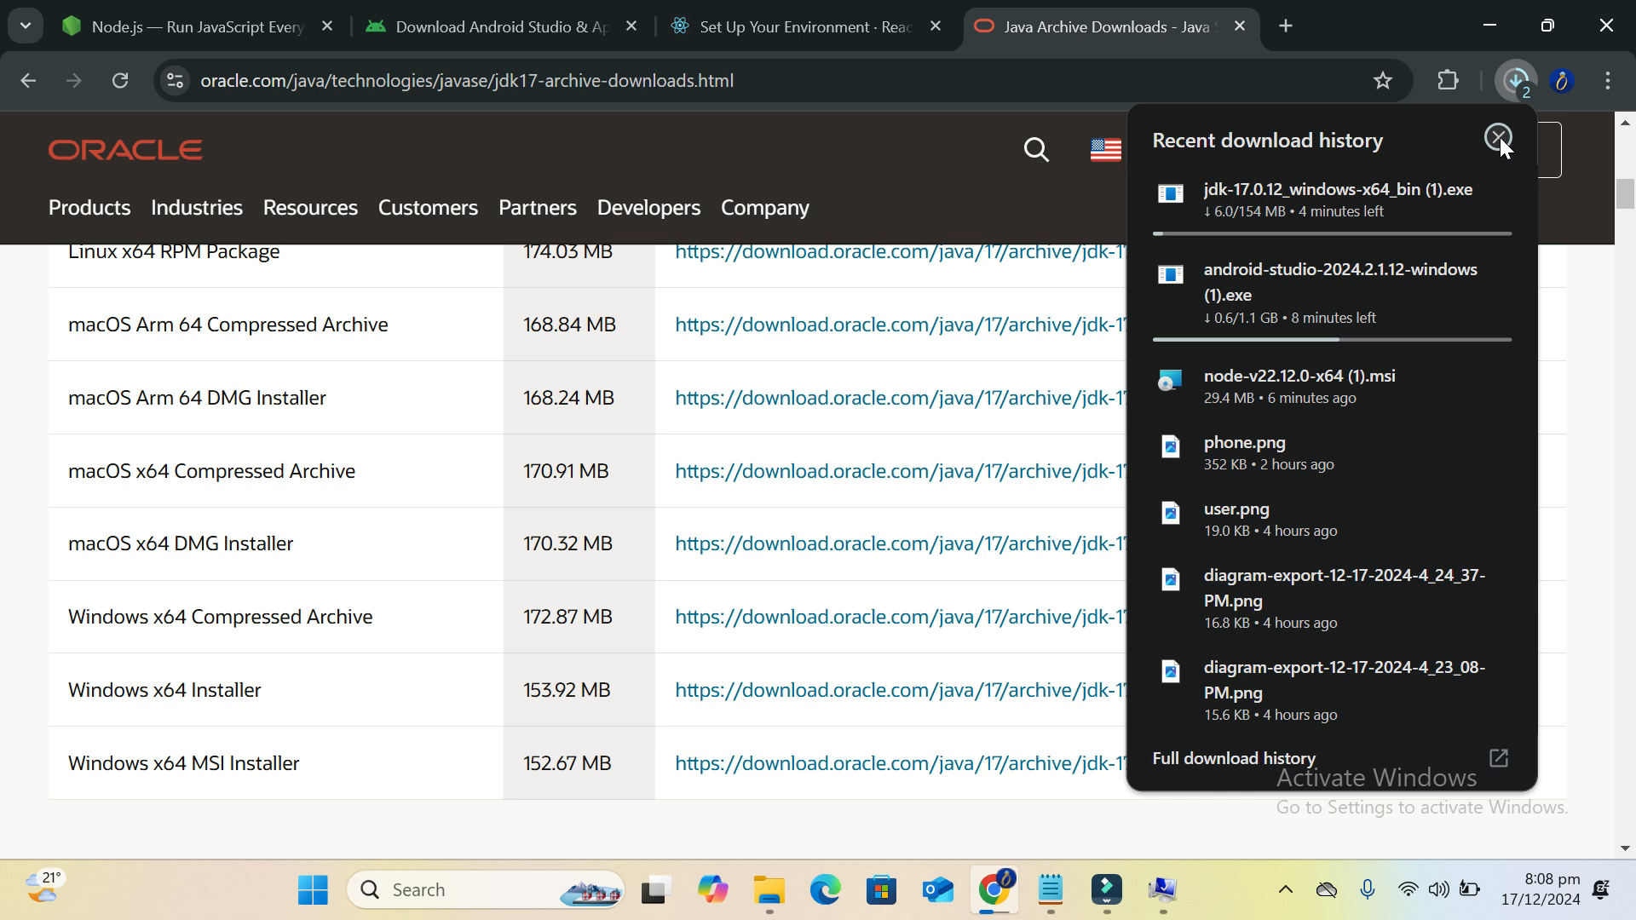
left_click(775, 912)
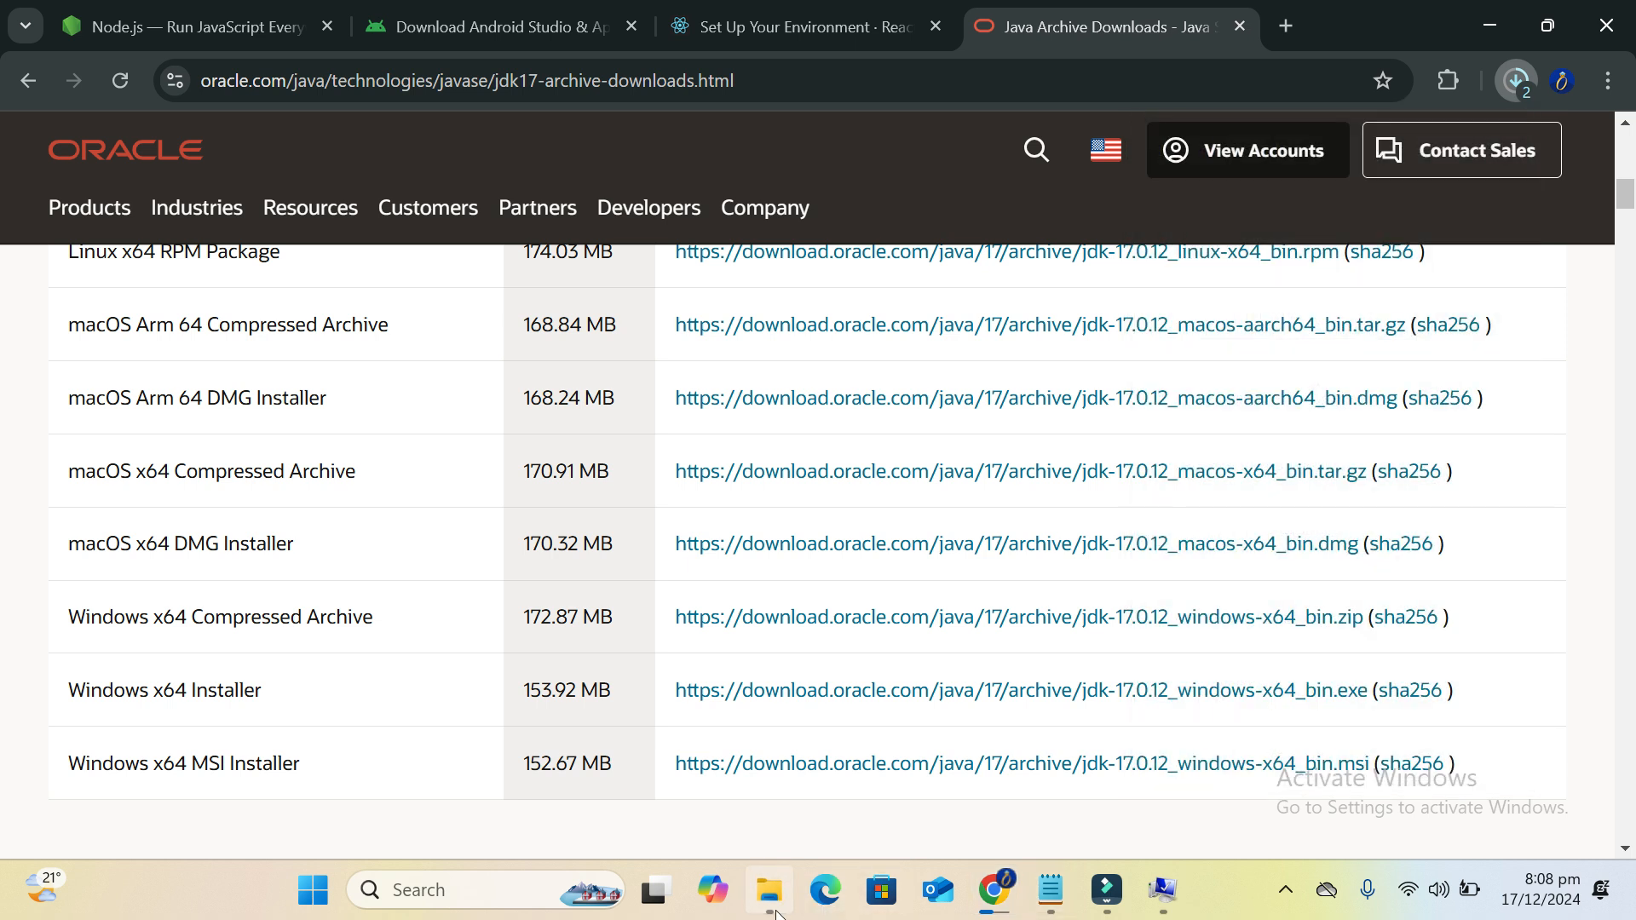
left_click(771, 895)
mouse_move(769, 890)
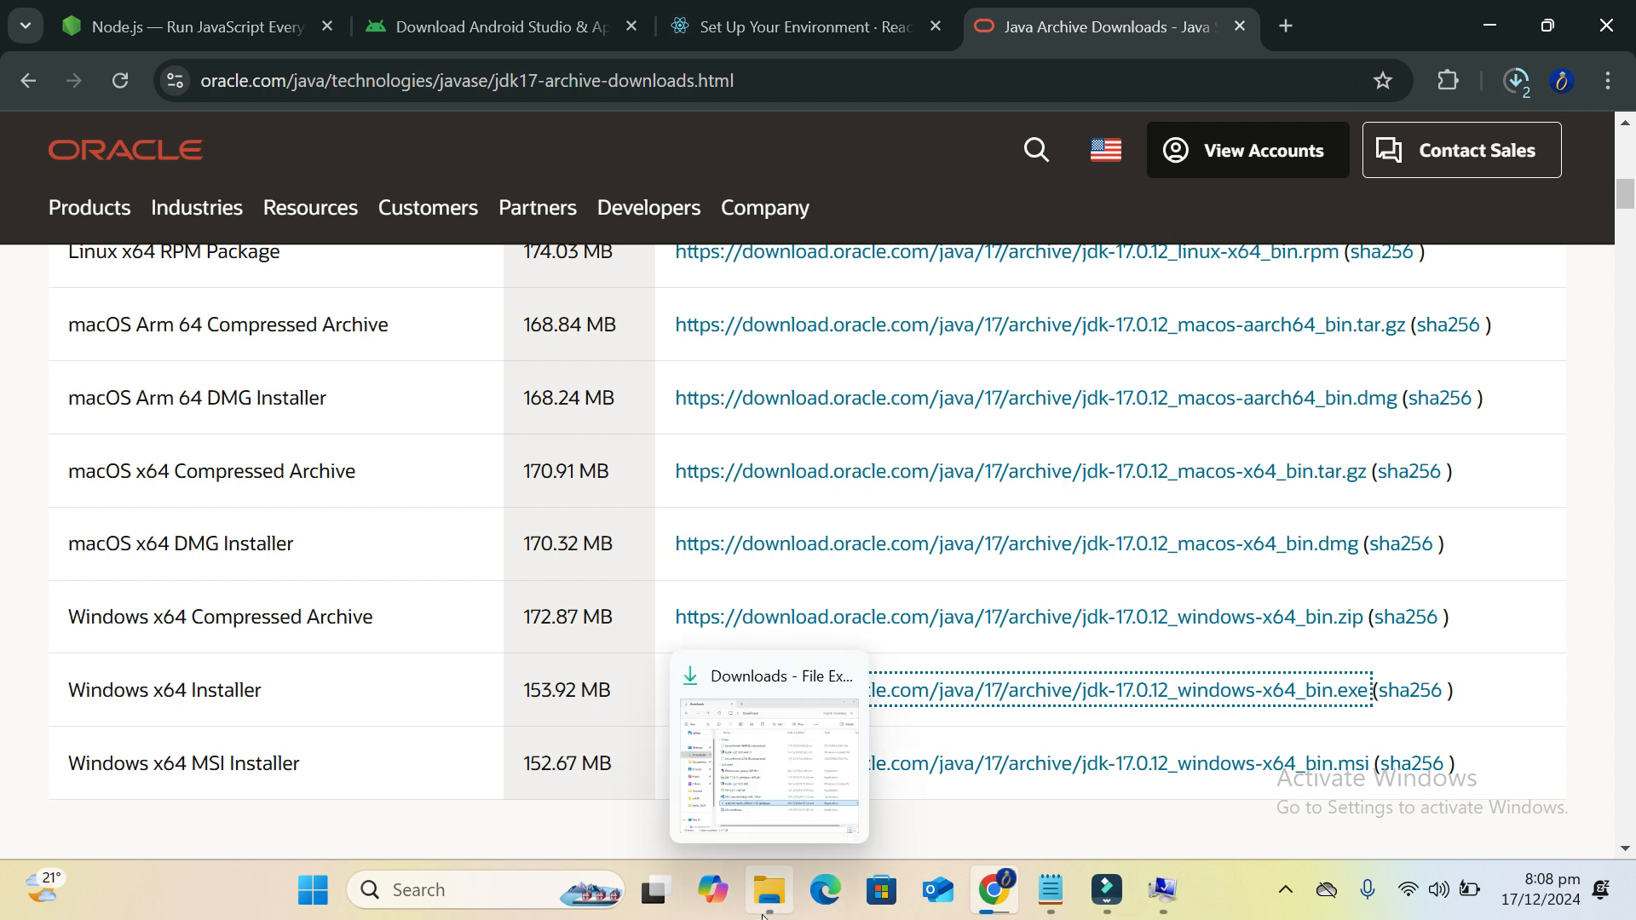
left_click(711, 712)
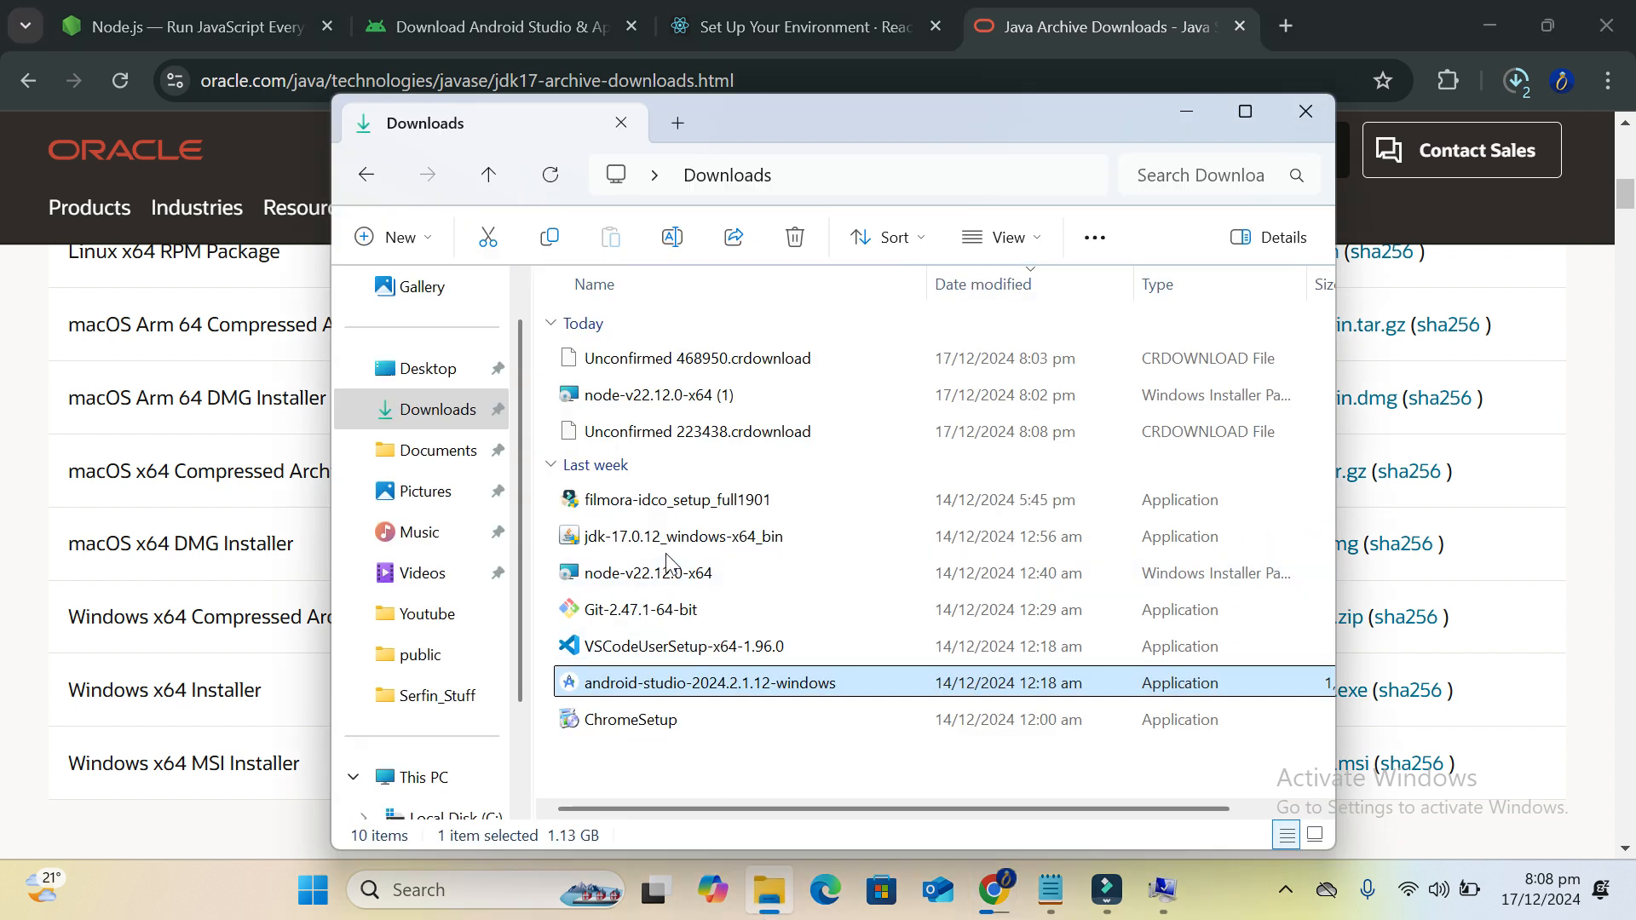
Run the jdk-17.0.12_windows-x64_bin installer, decline reinstalling the JDK, and close the Downloads folder window
double_click(677, 546)
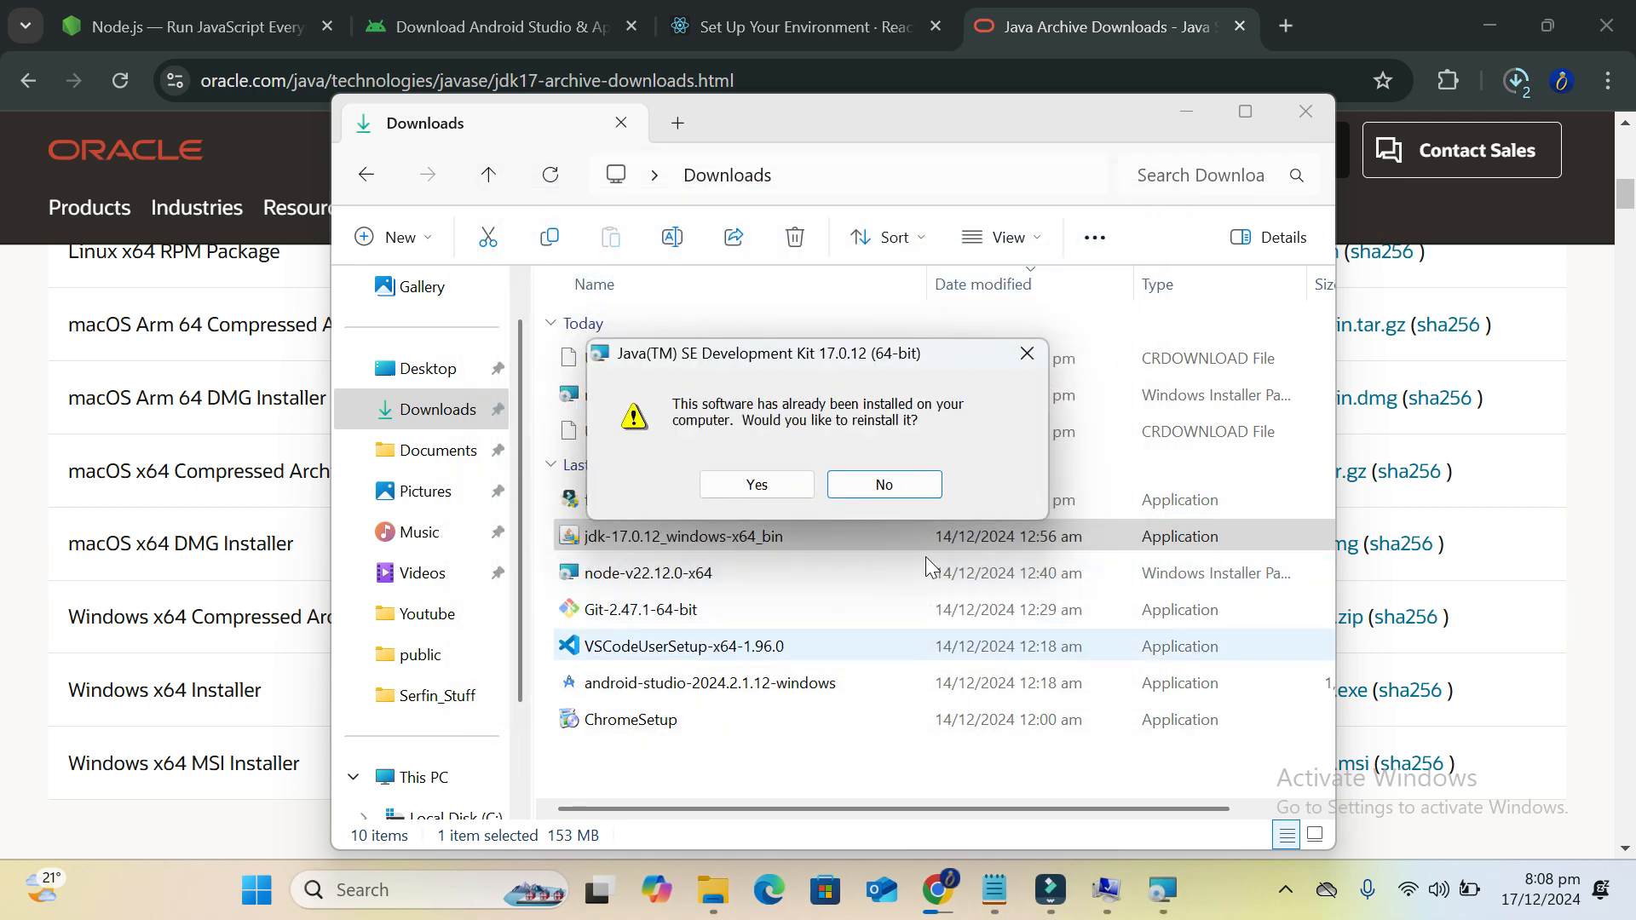
left_click(877, 484)
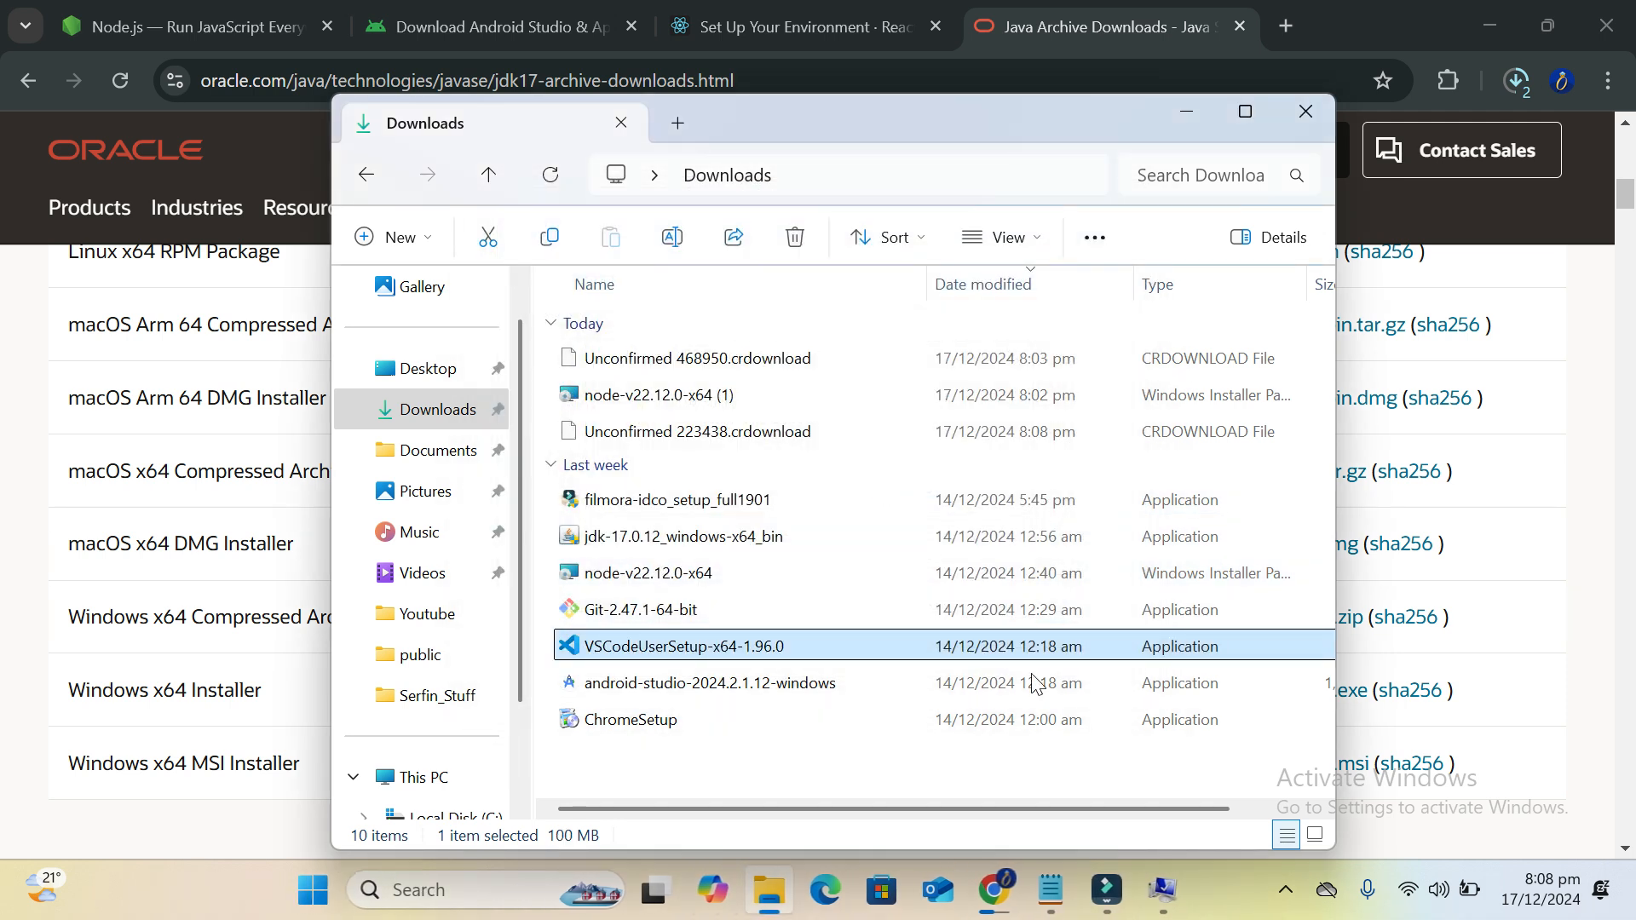
left_click(1308, 115)
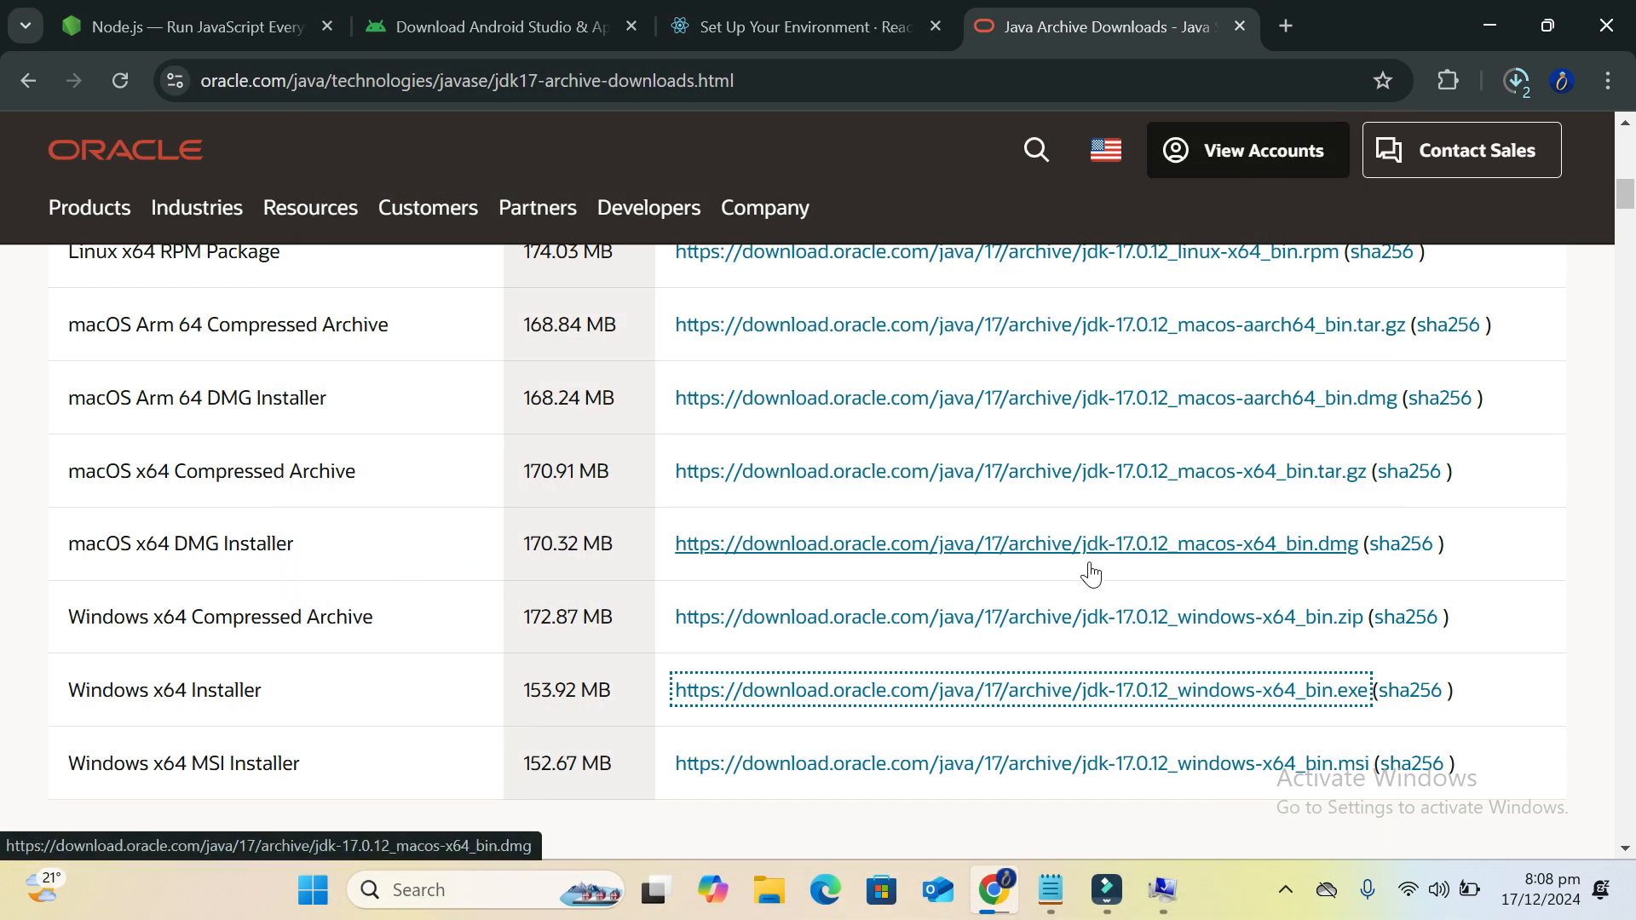
Switch to the Notepad notes and review the numbered list of Nodejs(React-native), Android Studio and jdk 17
left_click(1056, 903)
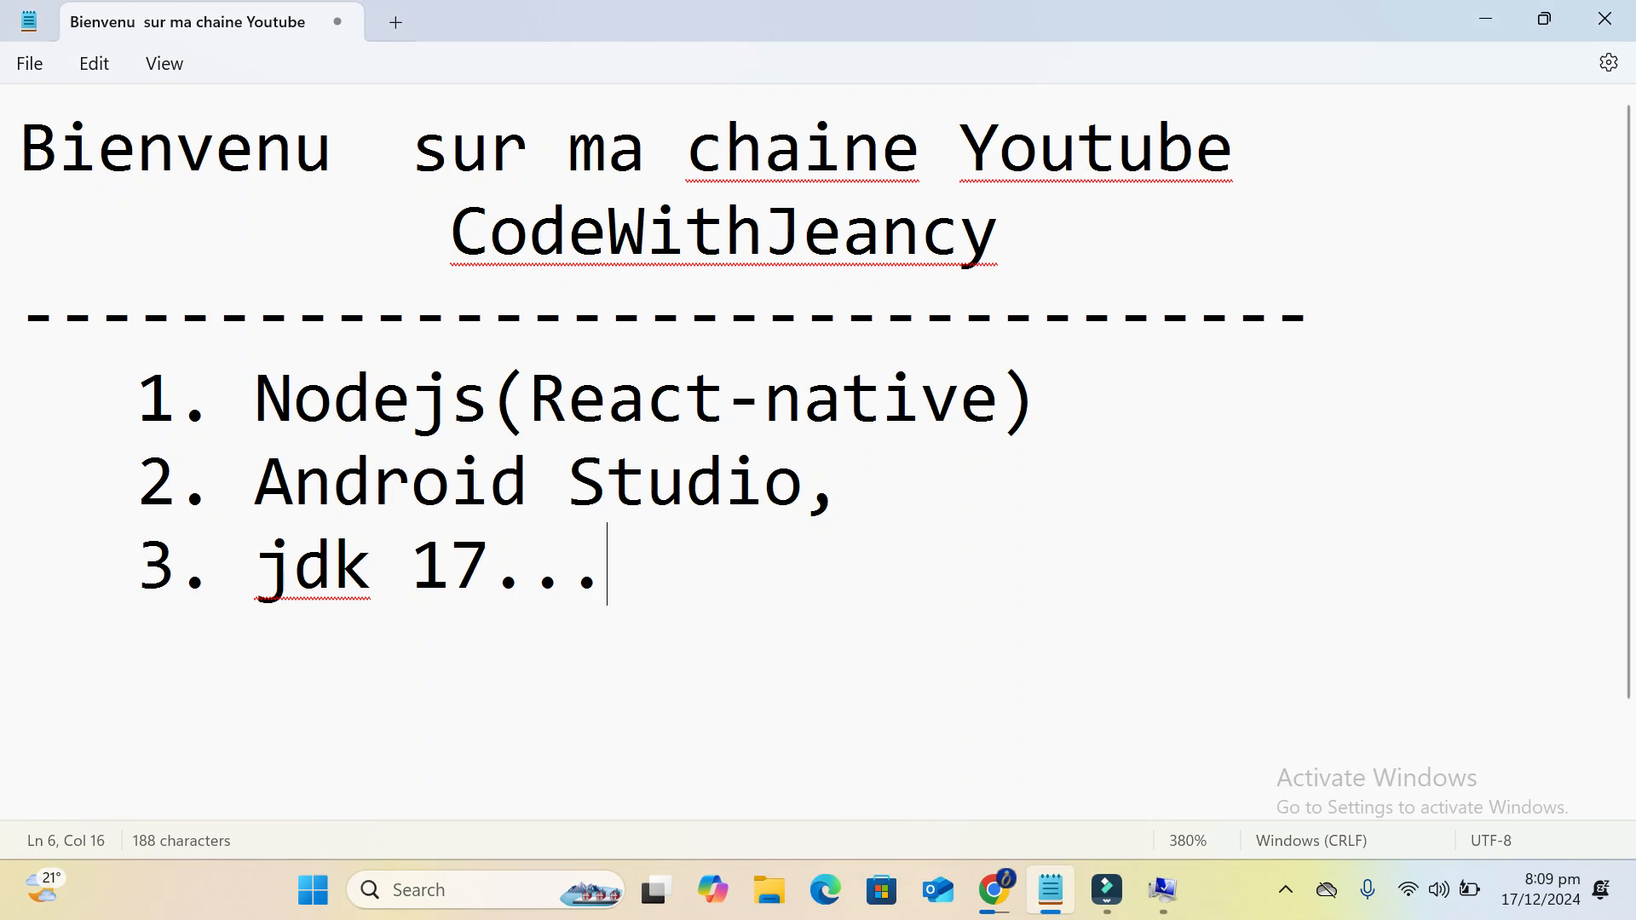
left_click_drag(1040, 401, 97, 396)
left_click_drag(901, 494, 213, 485)
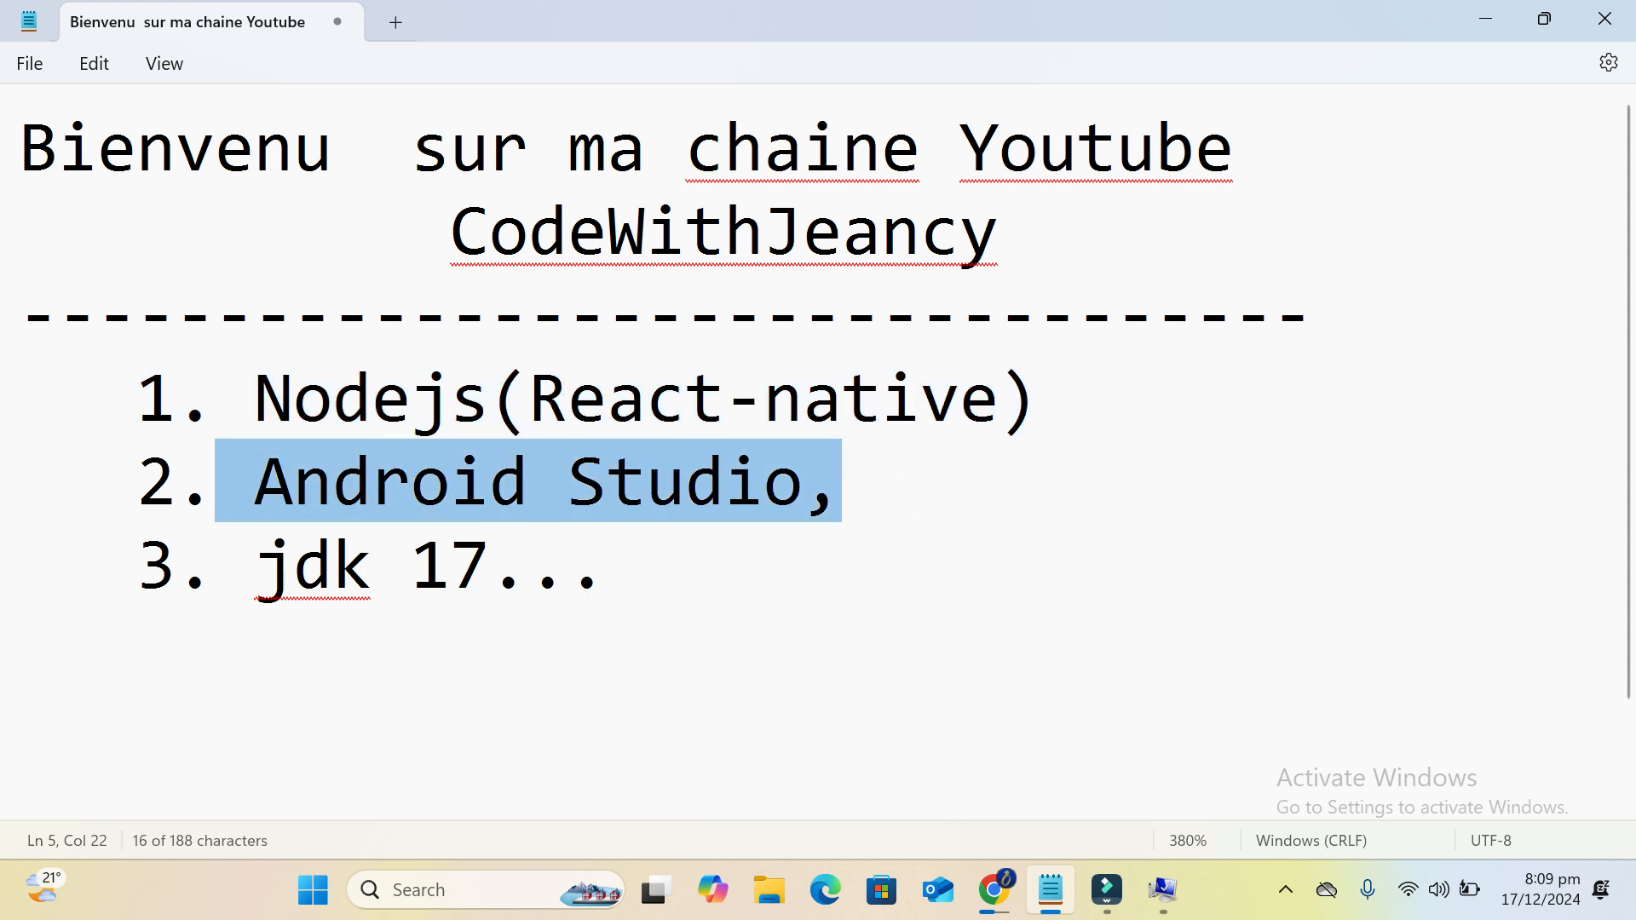
double_click(695, 589)
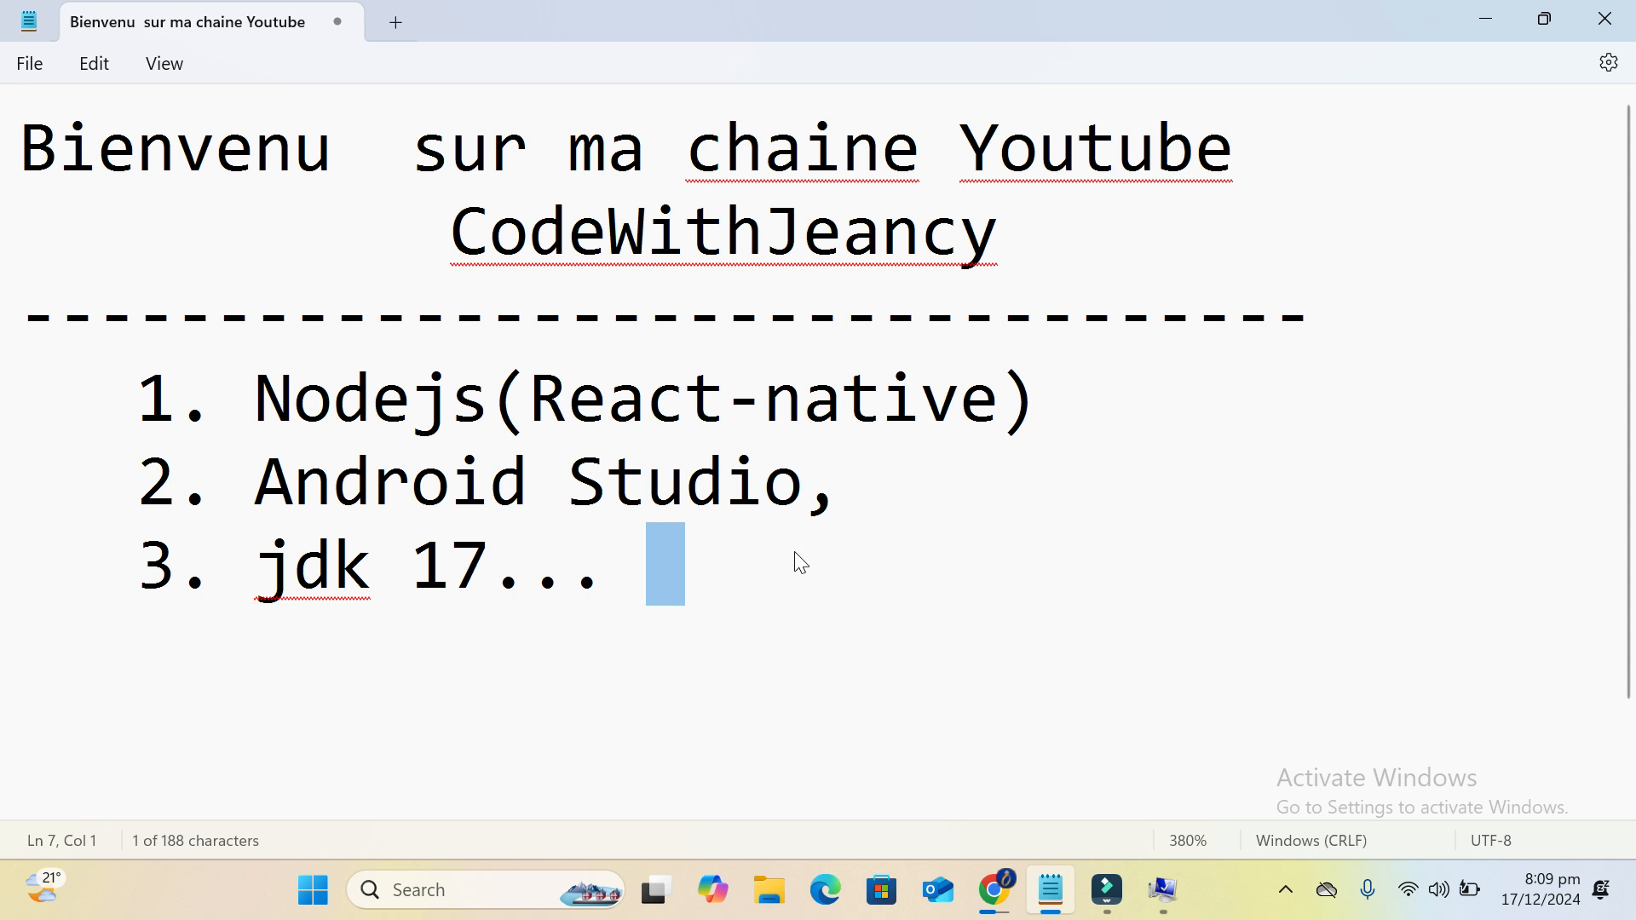
left_click(764, 582)
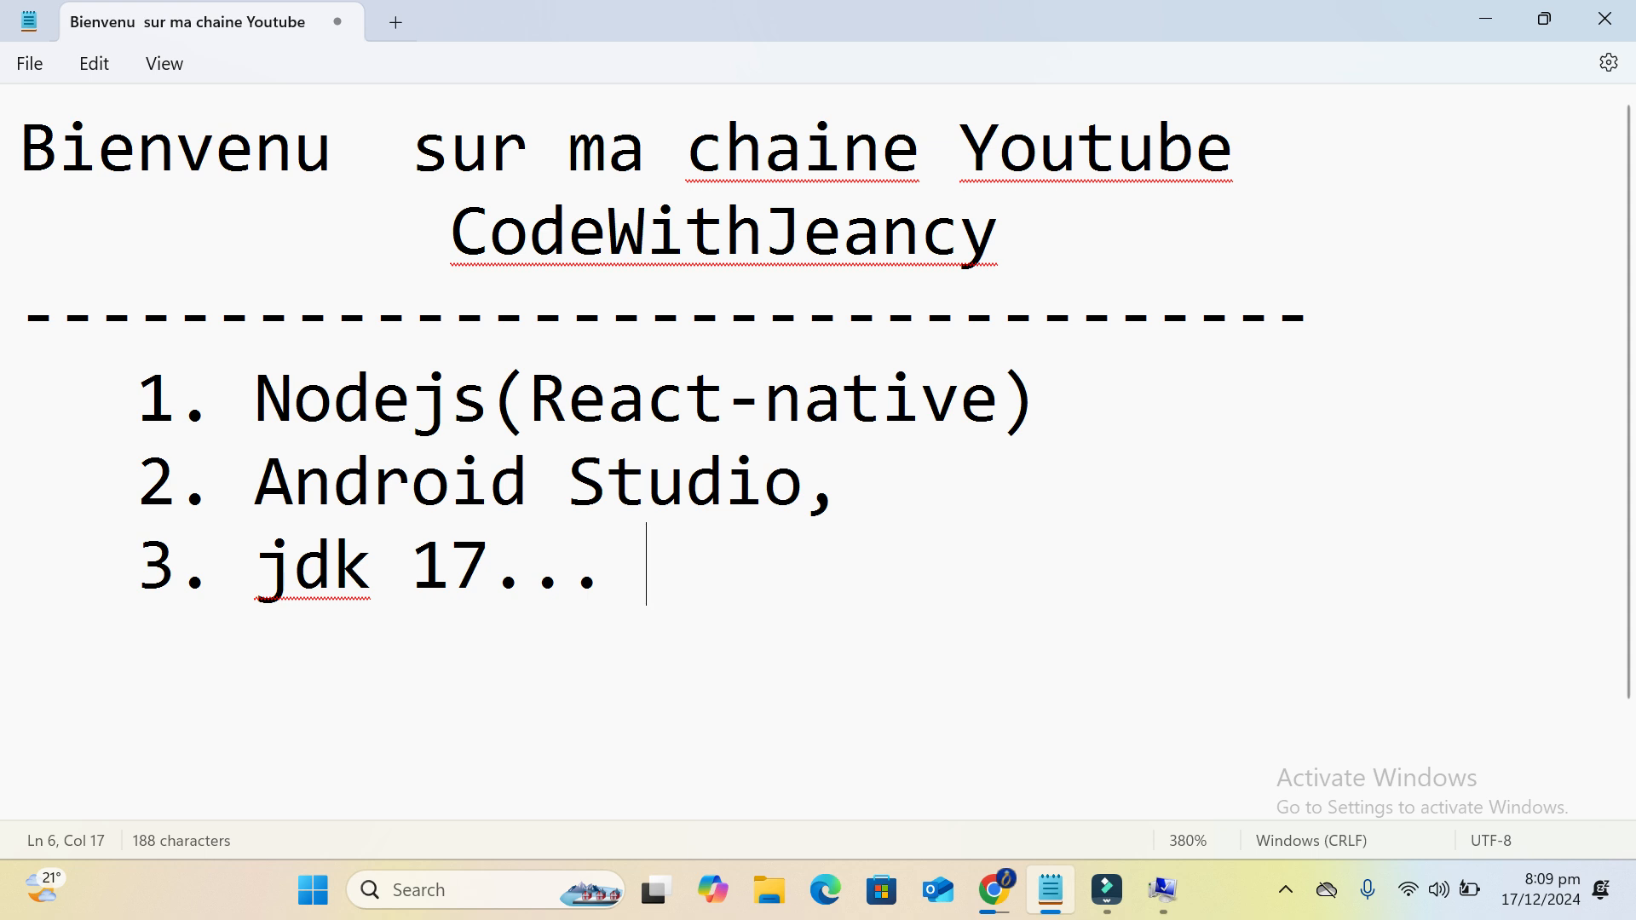
left_click(414, 224)
double_click(1076, 239)
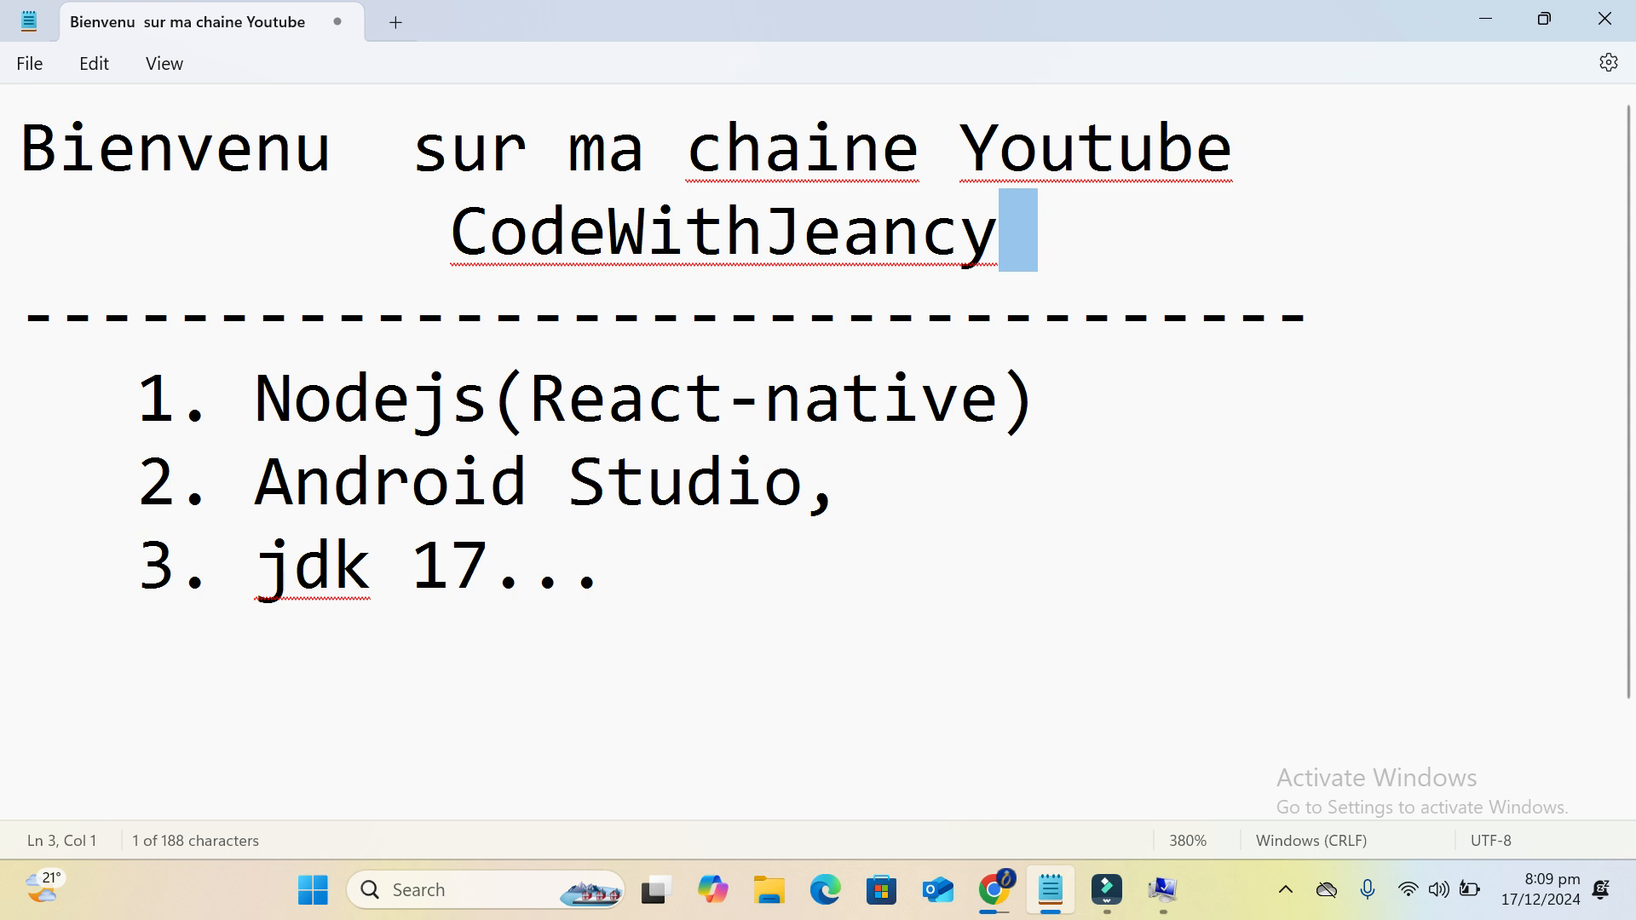
Add a new line below the "jdk 17..." item in the notes
left_click(673, 596)
key("Return")
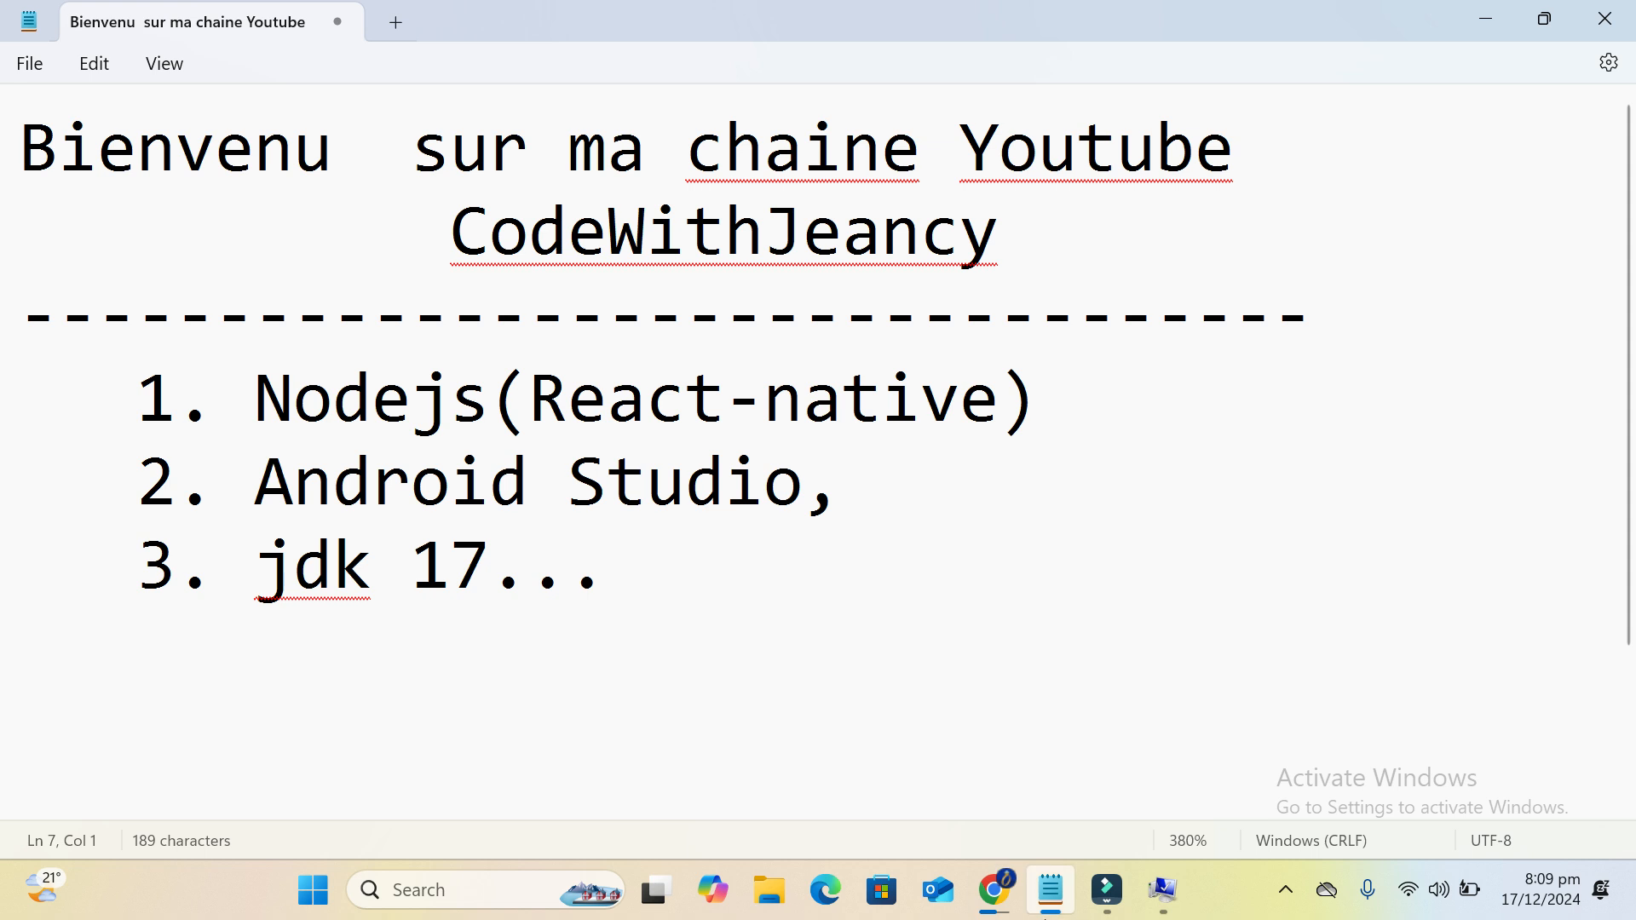
left_click(1163, 893)
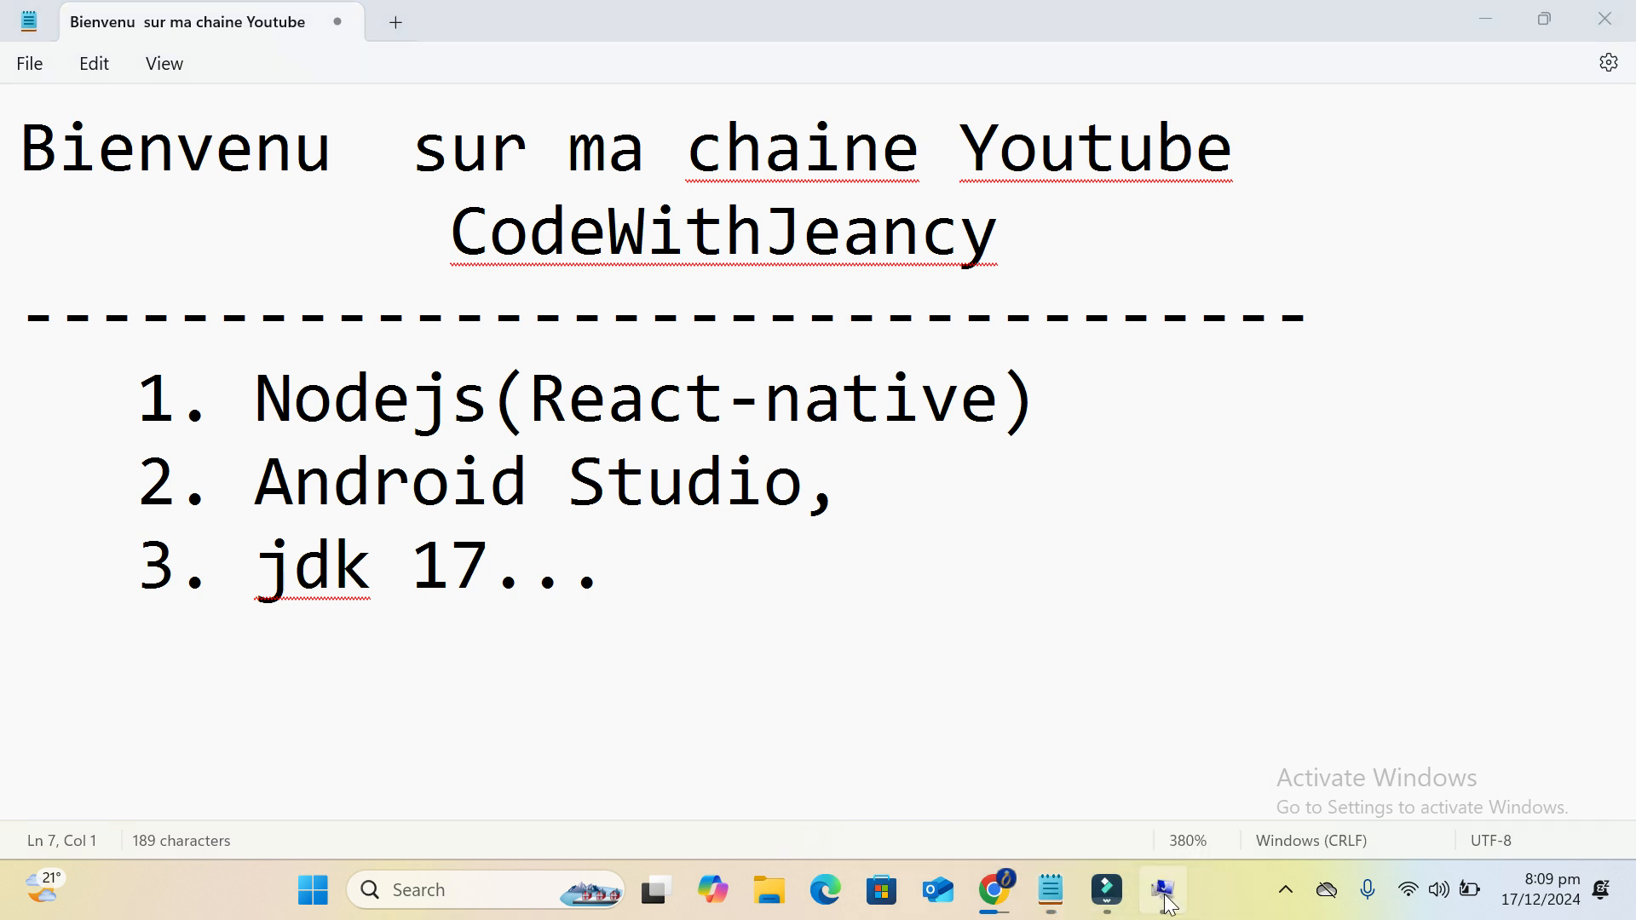
Switch to Chrome and read the Node, JDK section of React Native's Set Up Your Environment page
left_click(997, 894)
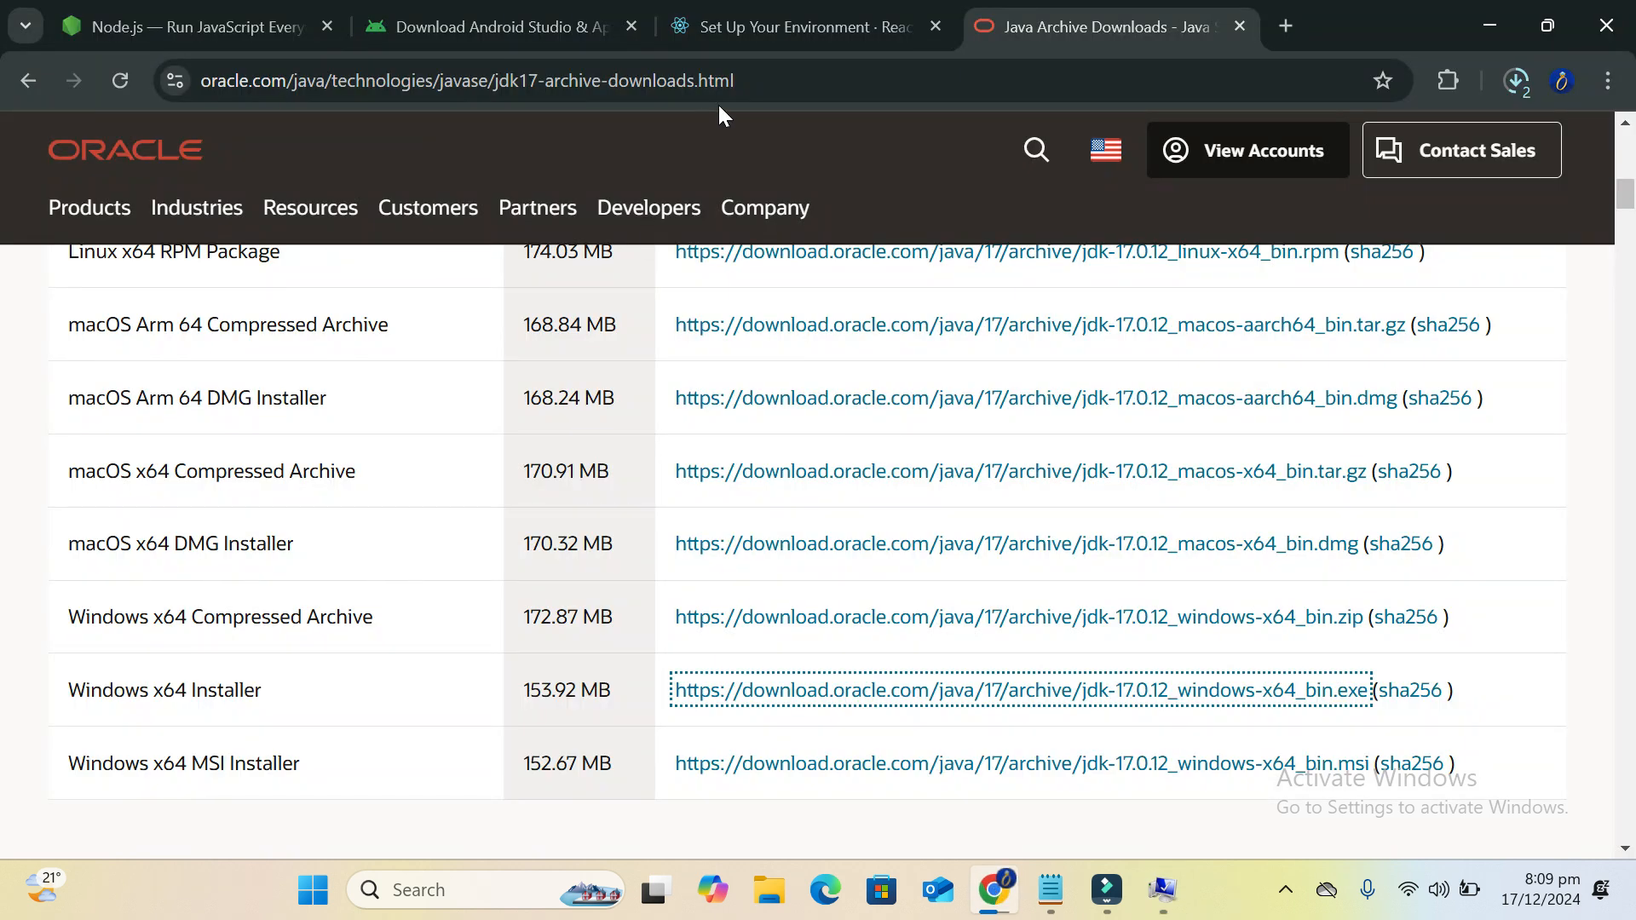
left_click(772, 21)
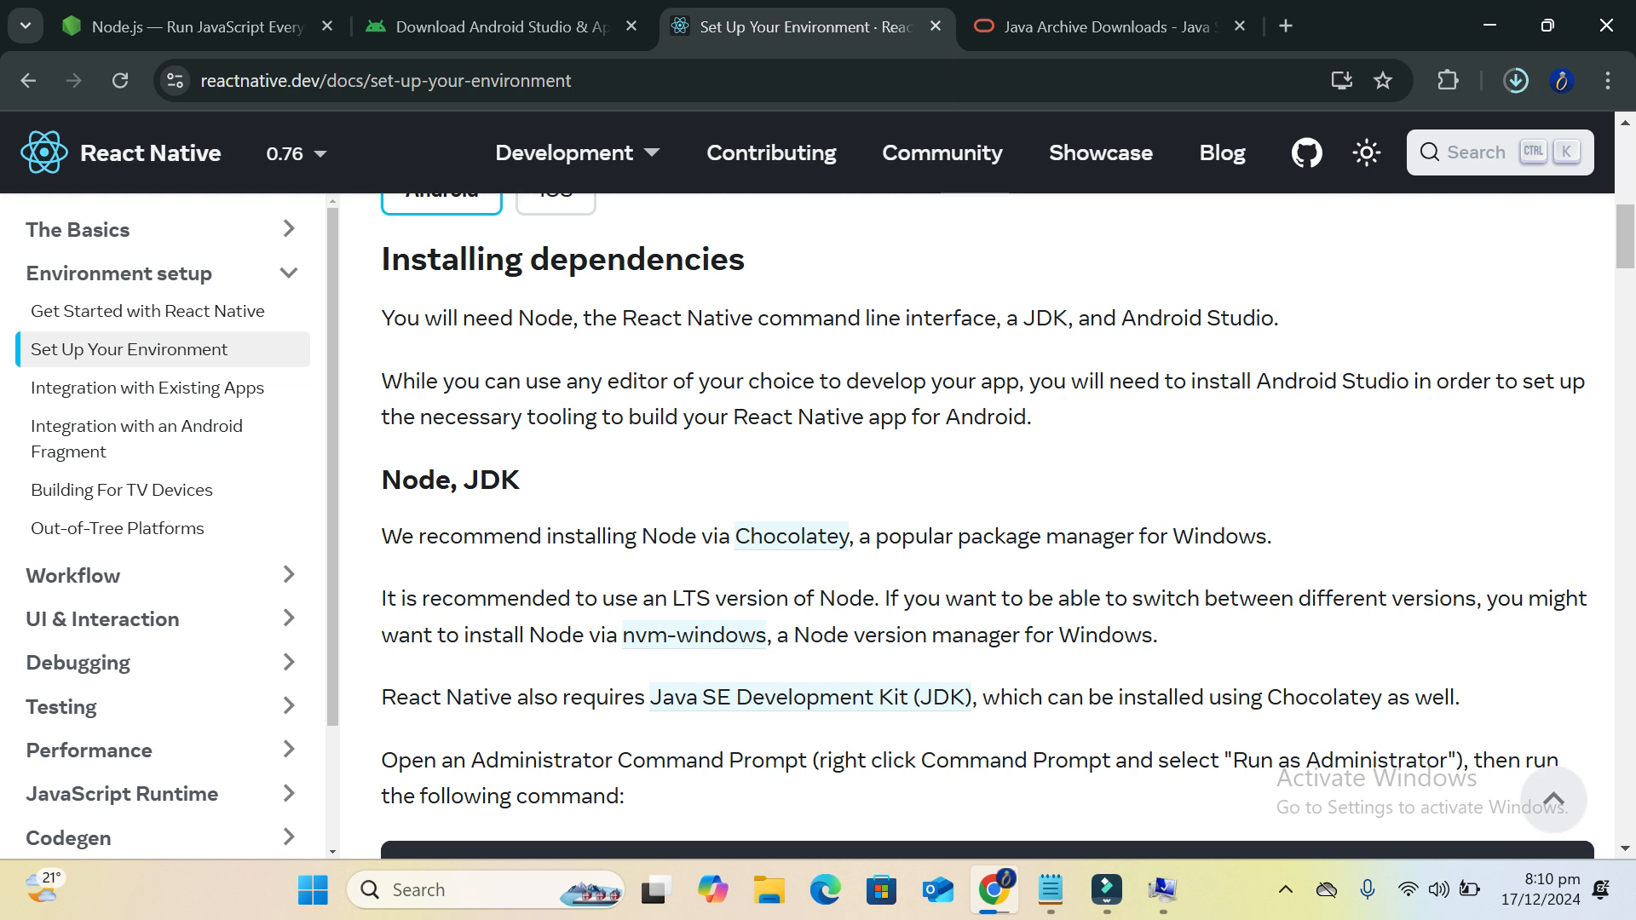
scroll(987, 520, "down", 1)
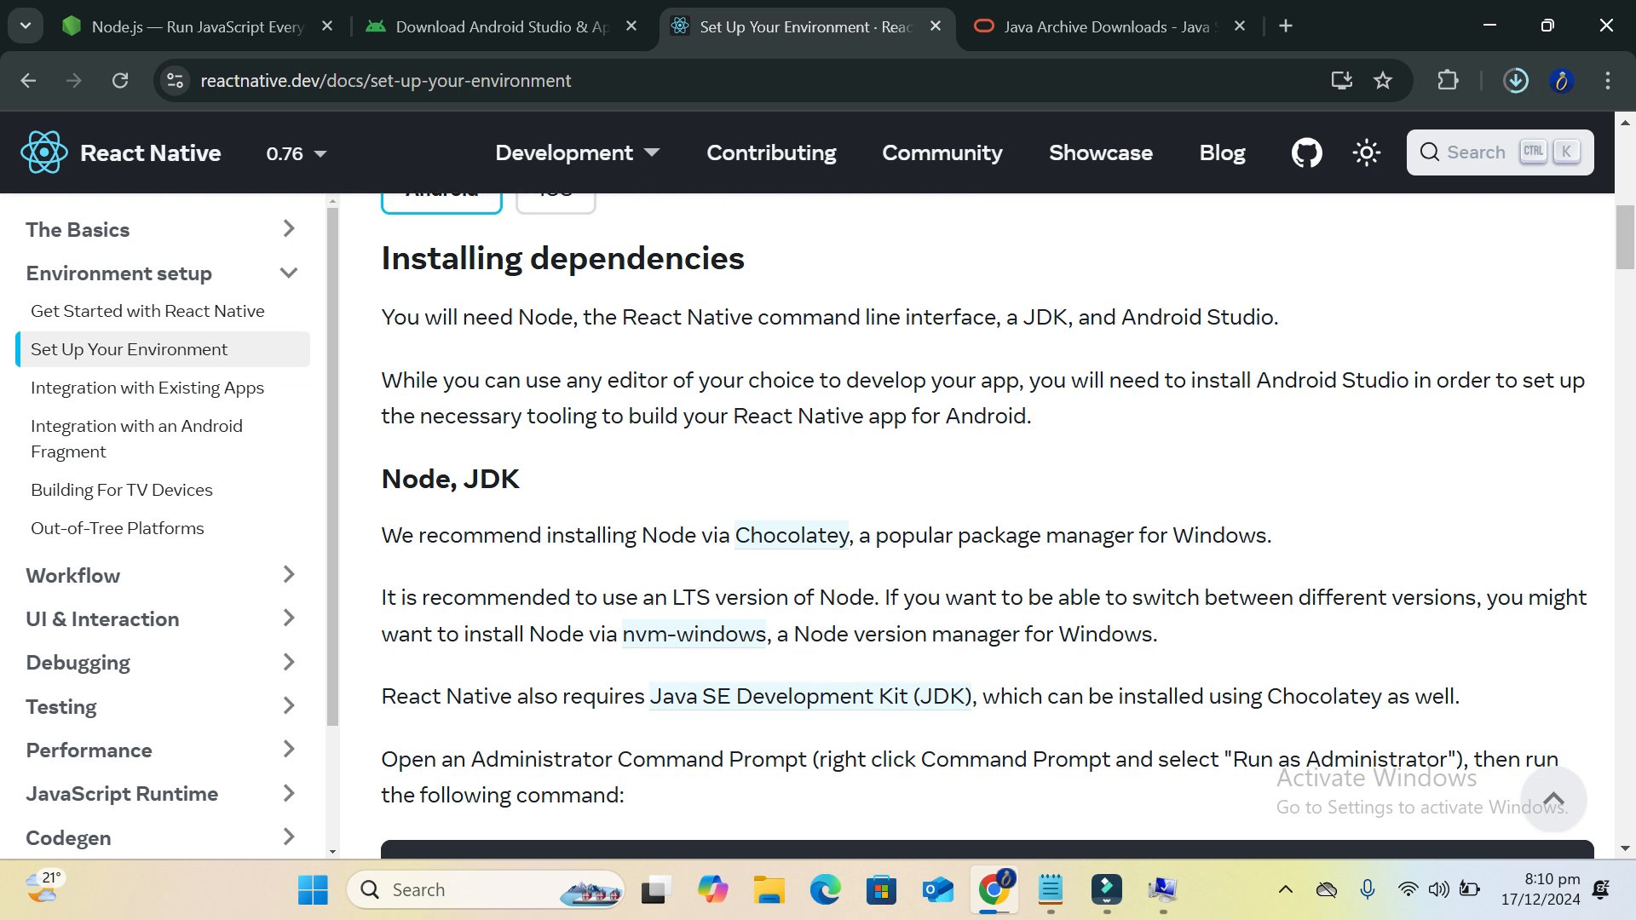
scroll(687, 438, "down", 1)
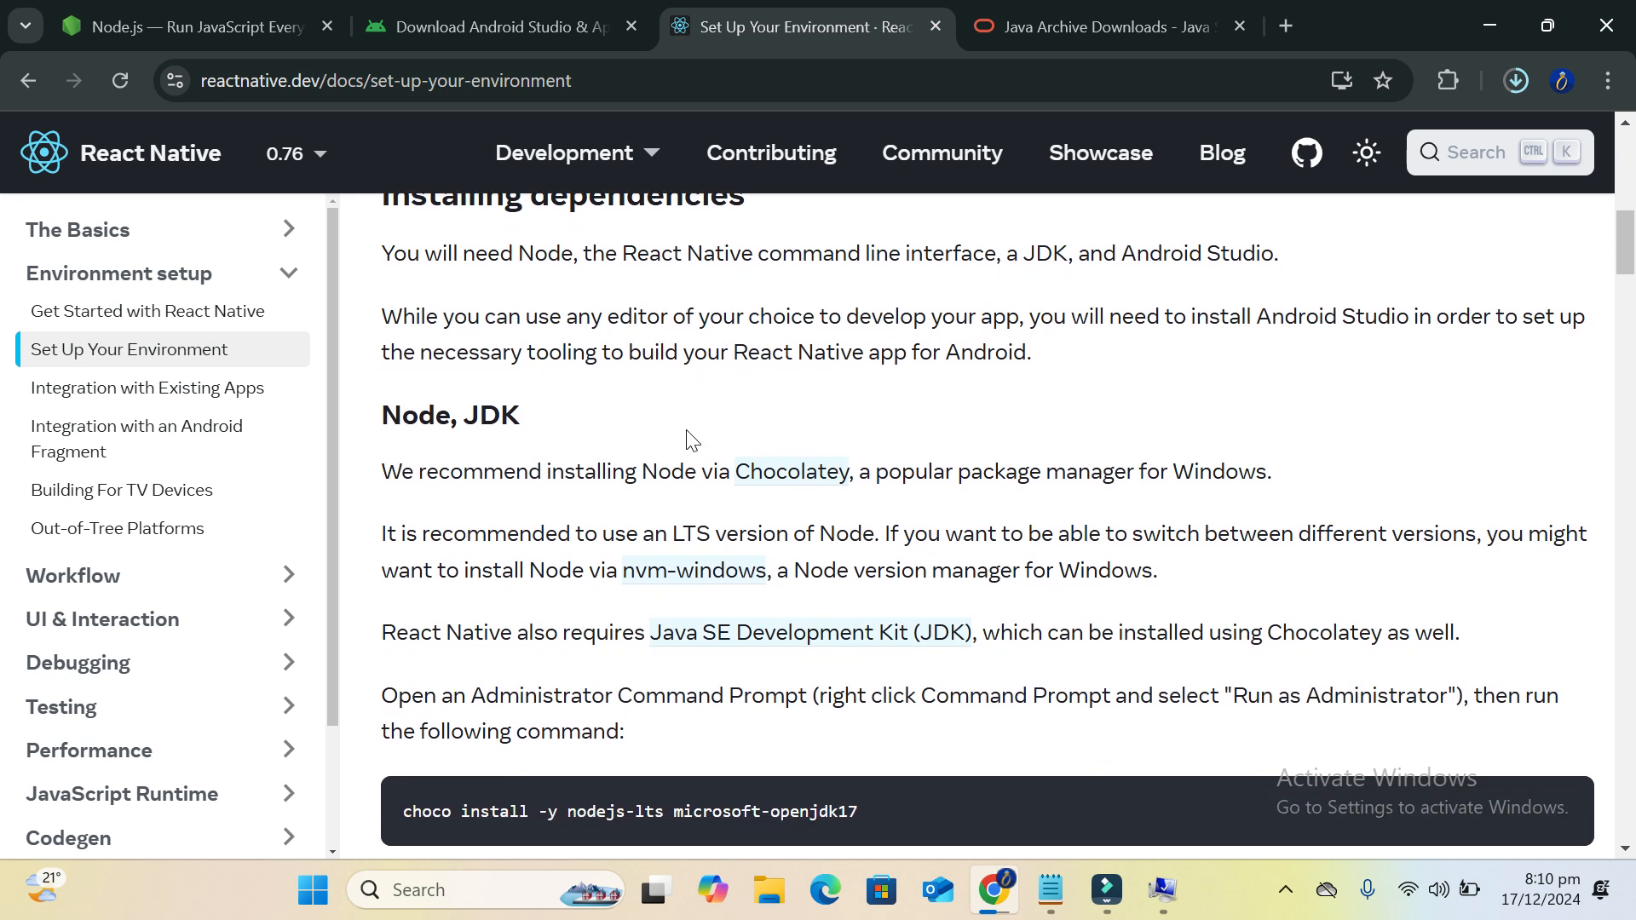
double_click(535, 418)
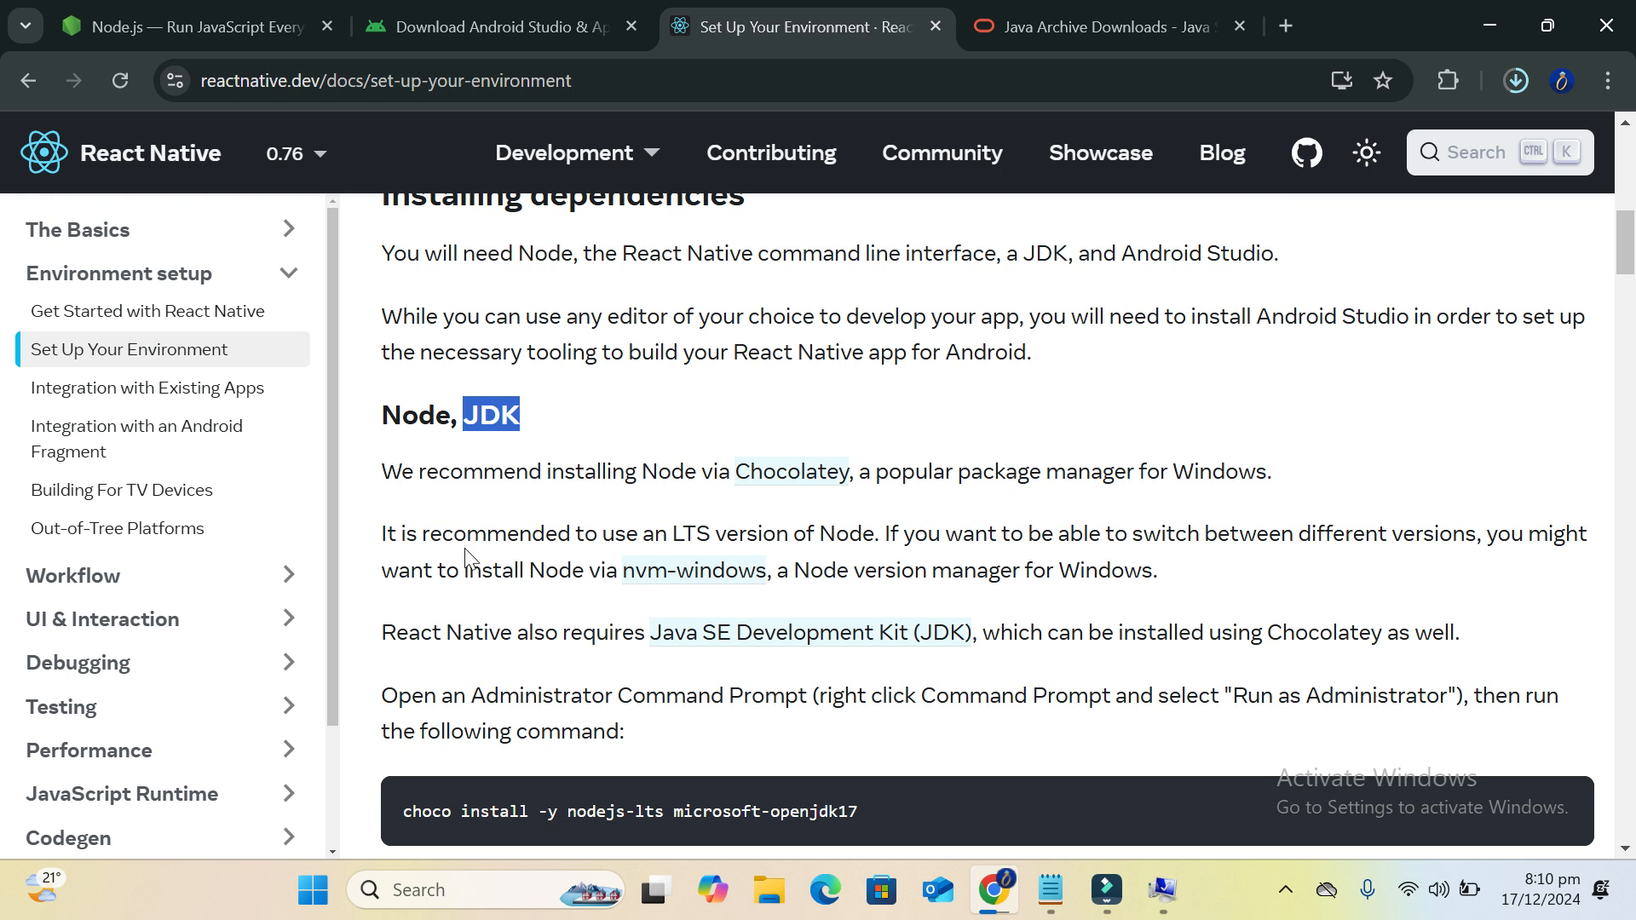
scroll(799, 516, "down", 1)
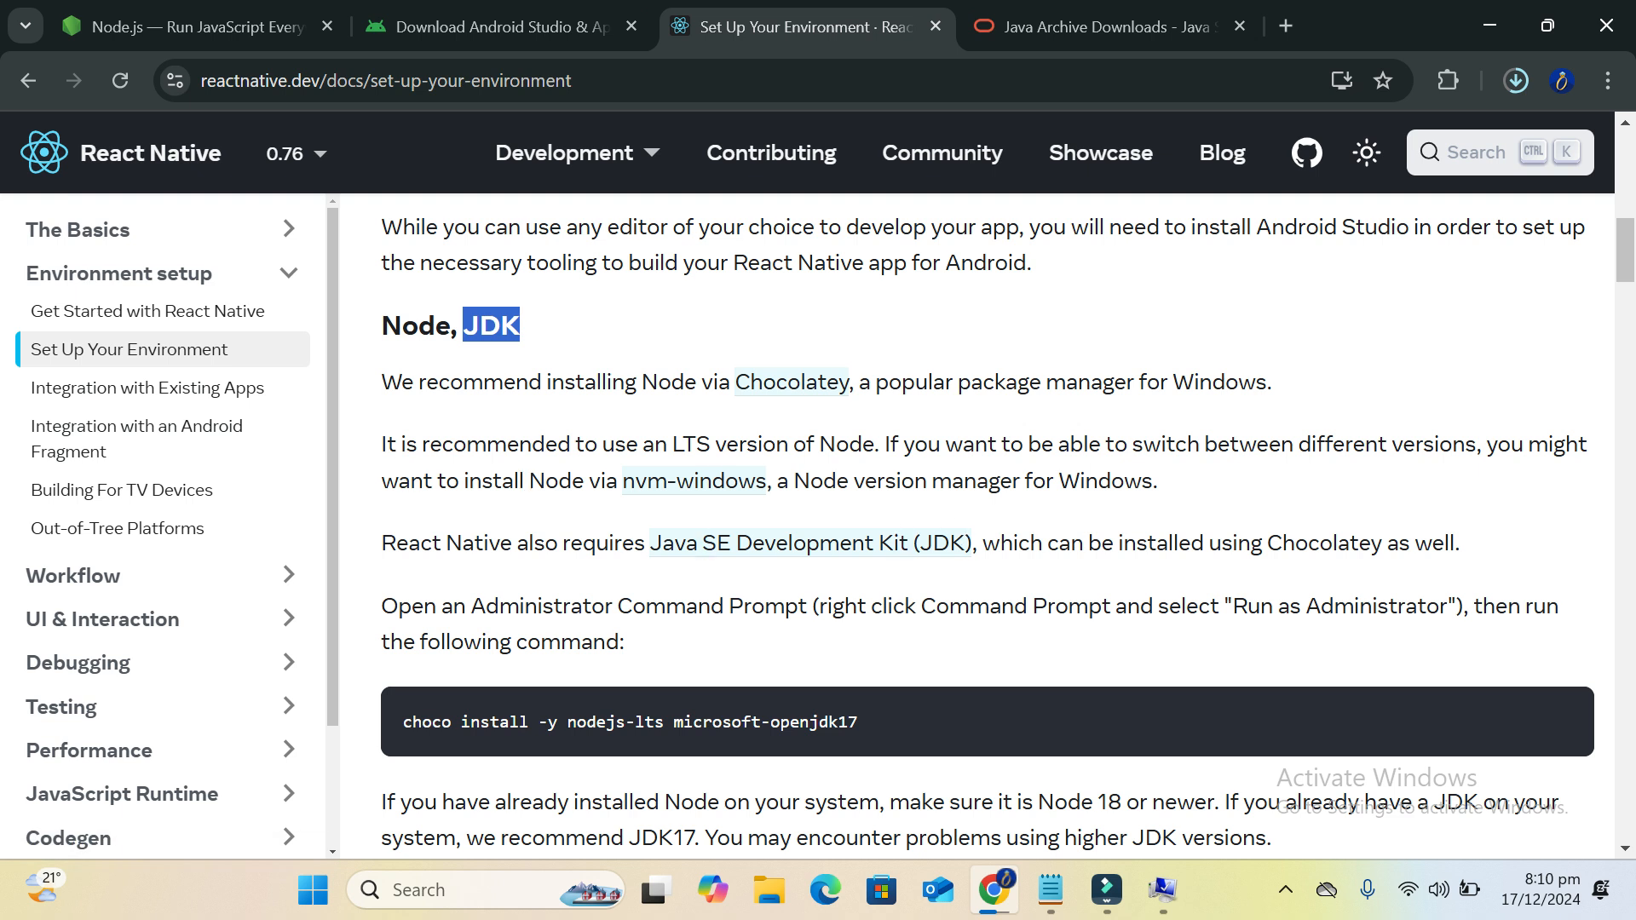
Highlight the Node LTS recommendation, open the Java SE Development Kit (JDK) link, and return to the React Native setup page
left_click_drag(877, 444, 627, 444)
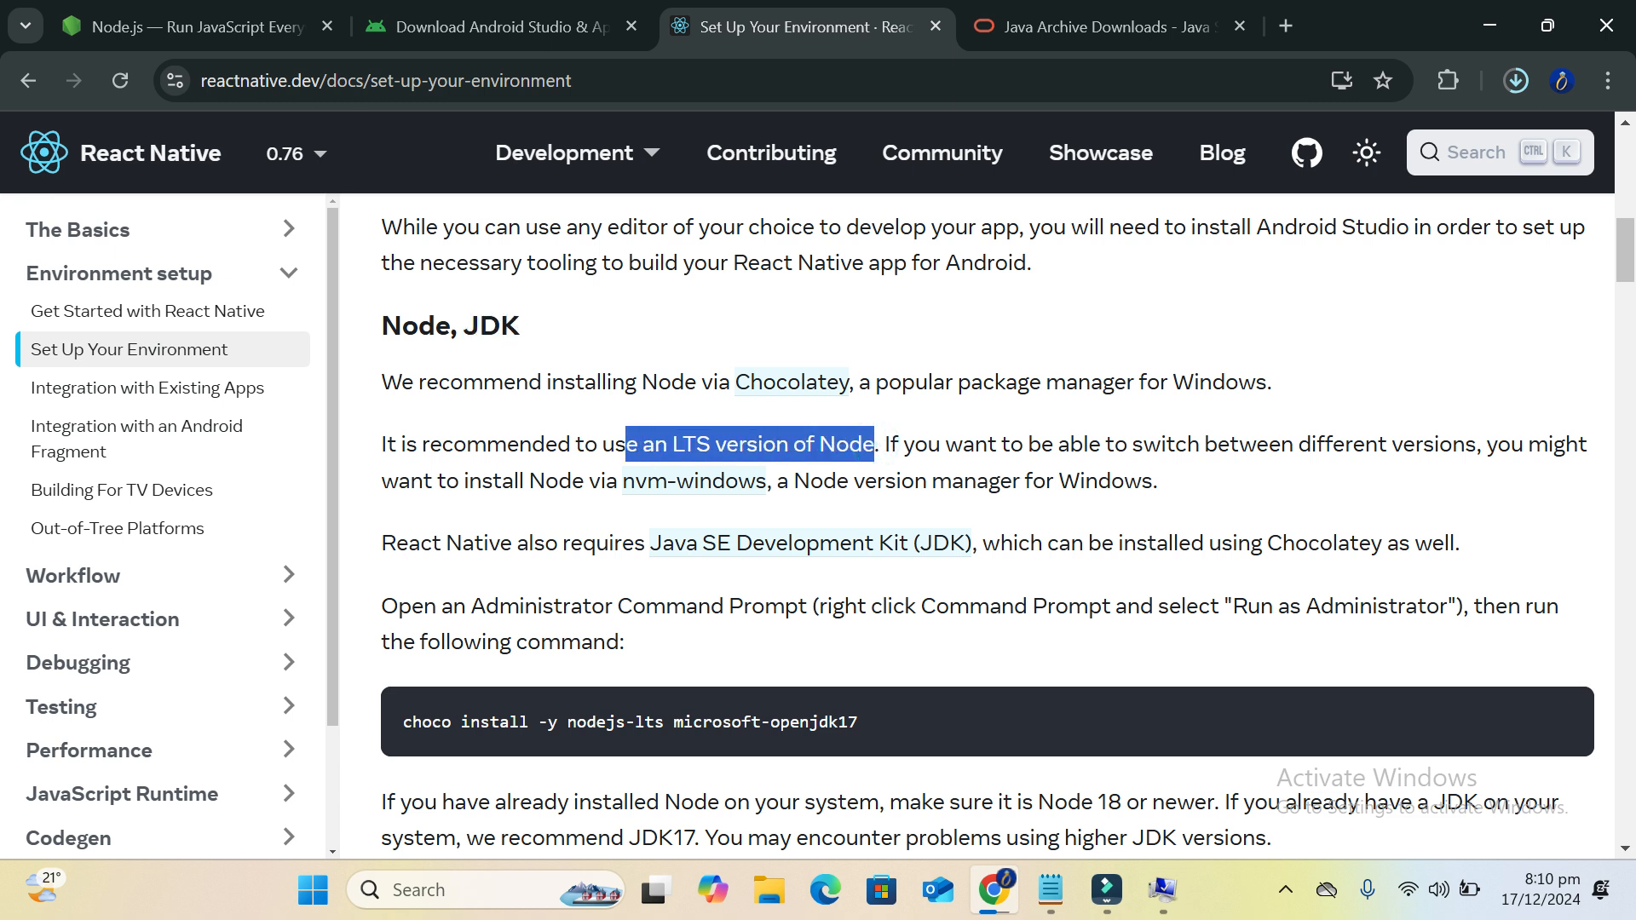
left_click_drag(1416, 443, 752, 543)
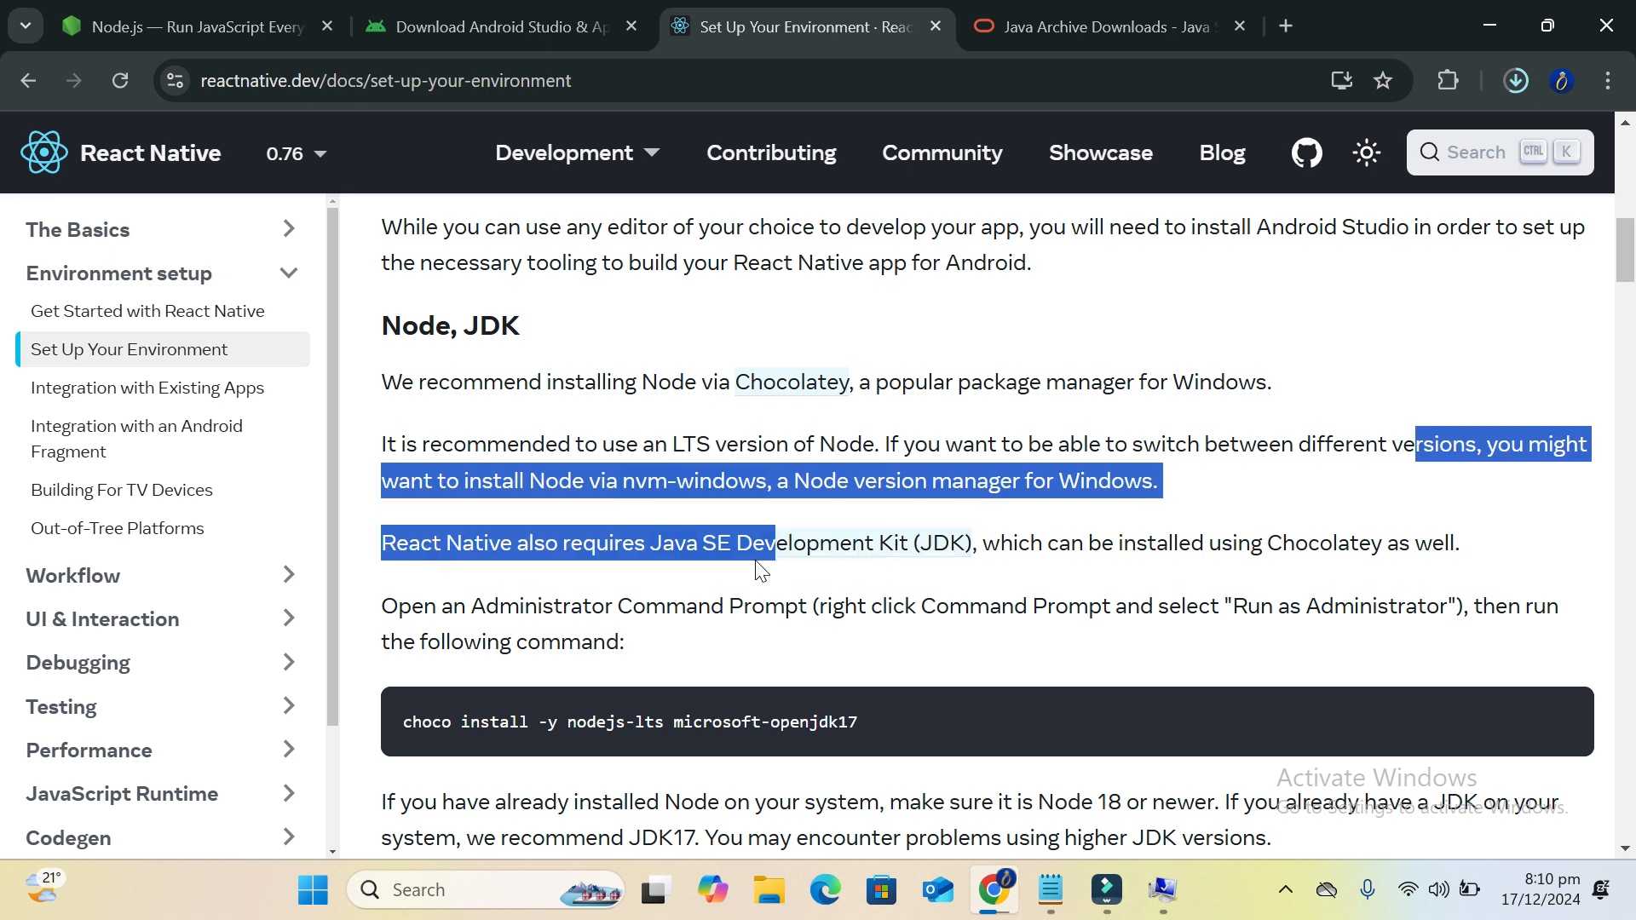
left_click(851, 536)
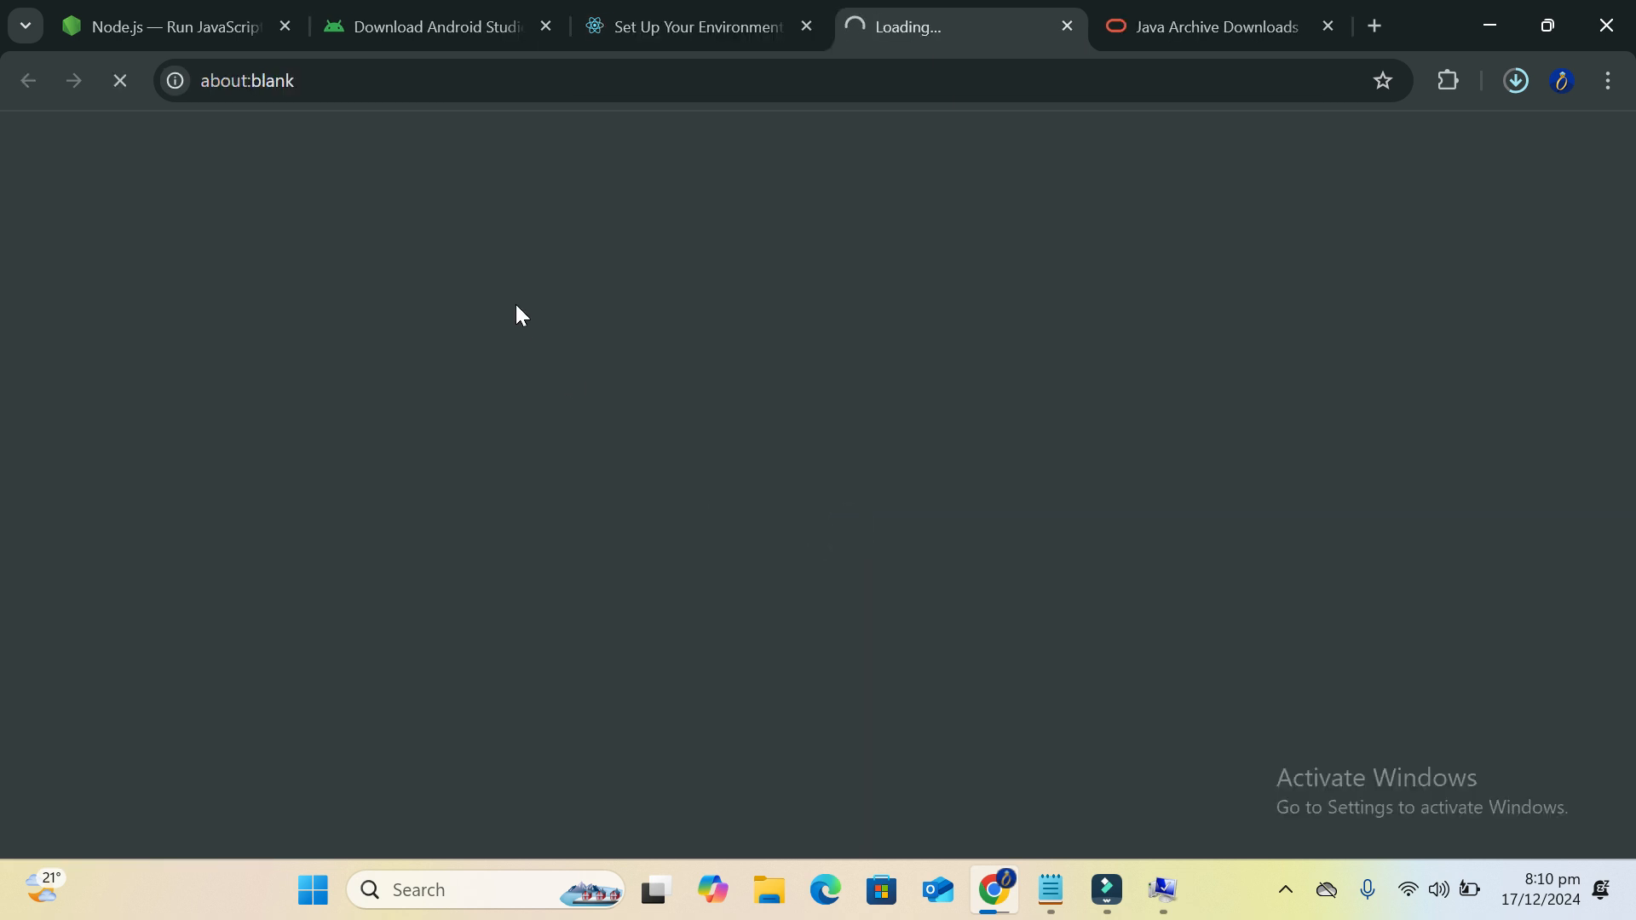
left_click(680, 17)
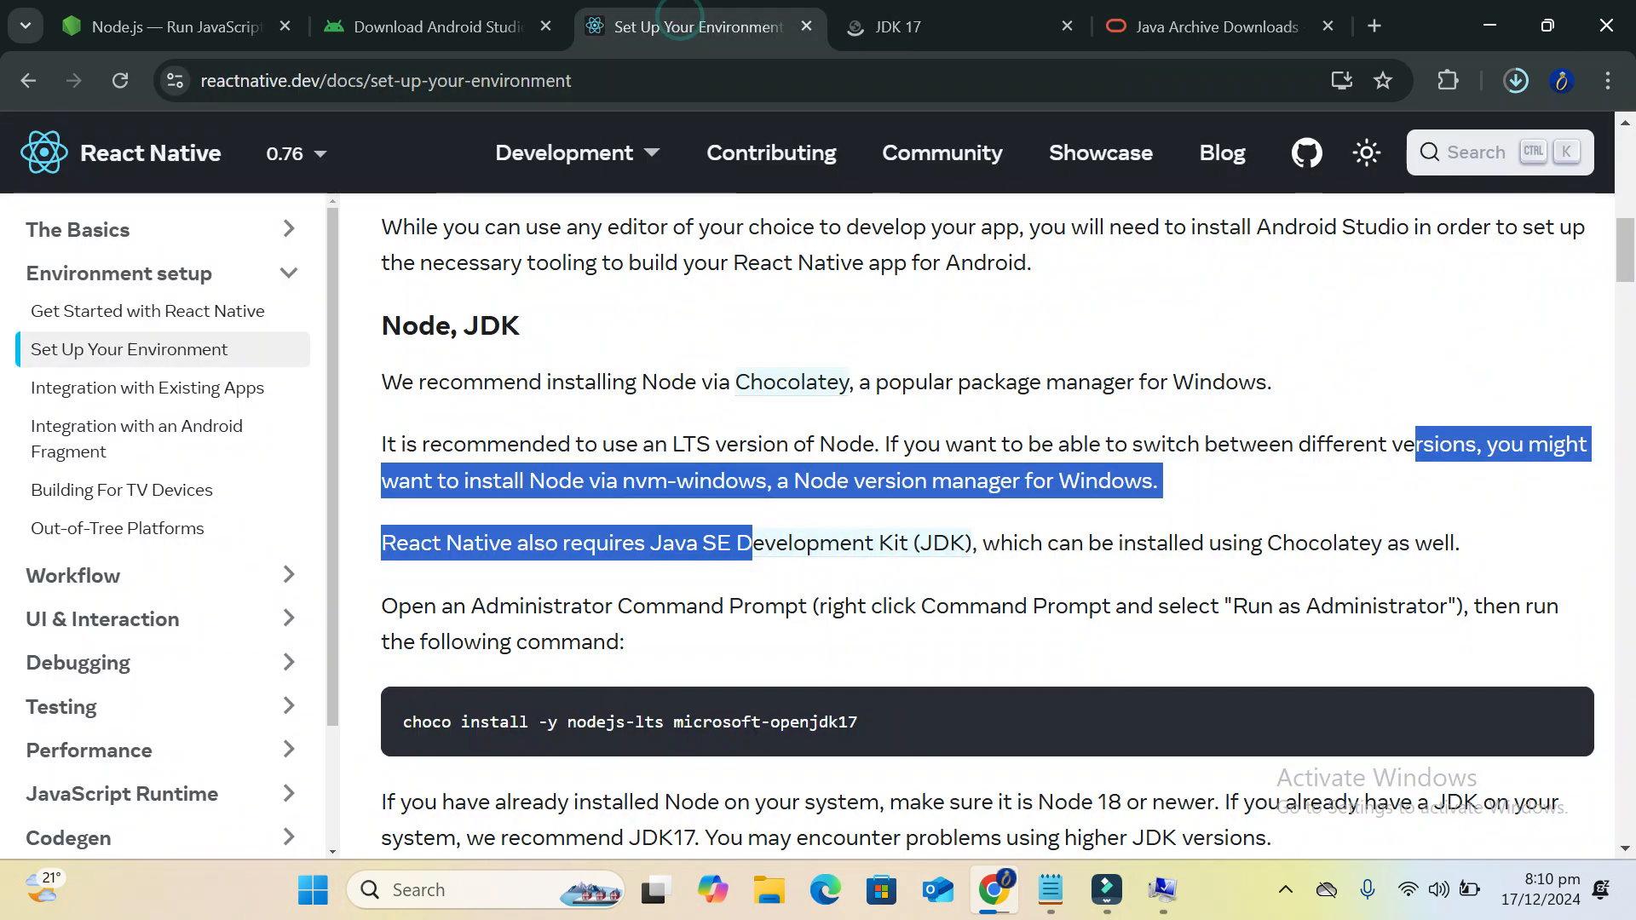
left_click(775, 588)
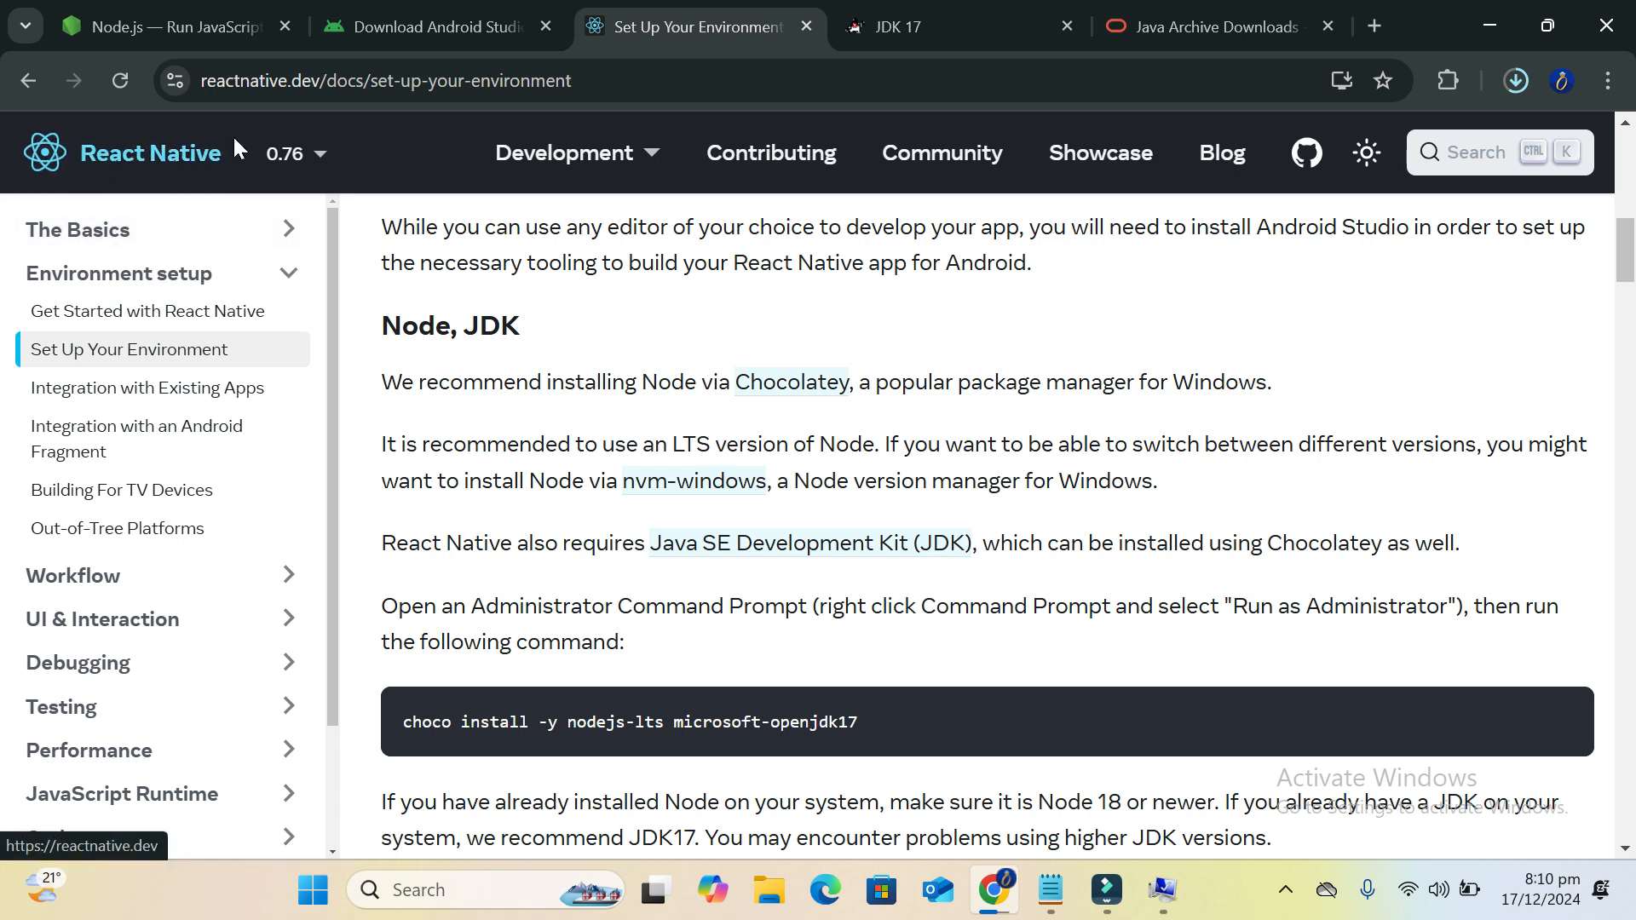
Look over the linked nvm-windows GitHub repository and the OpenJDK JDK 17 page, and close the nvm-windows tab
left_click(698, 485)
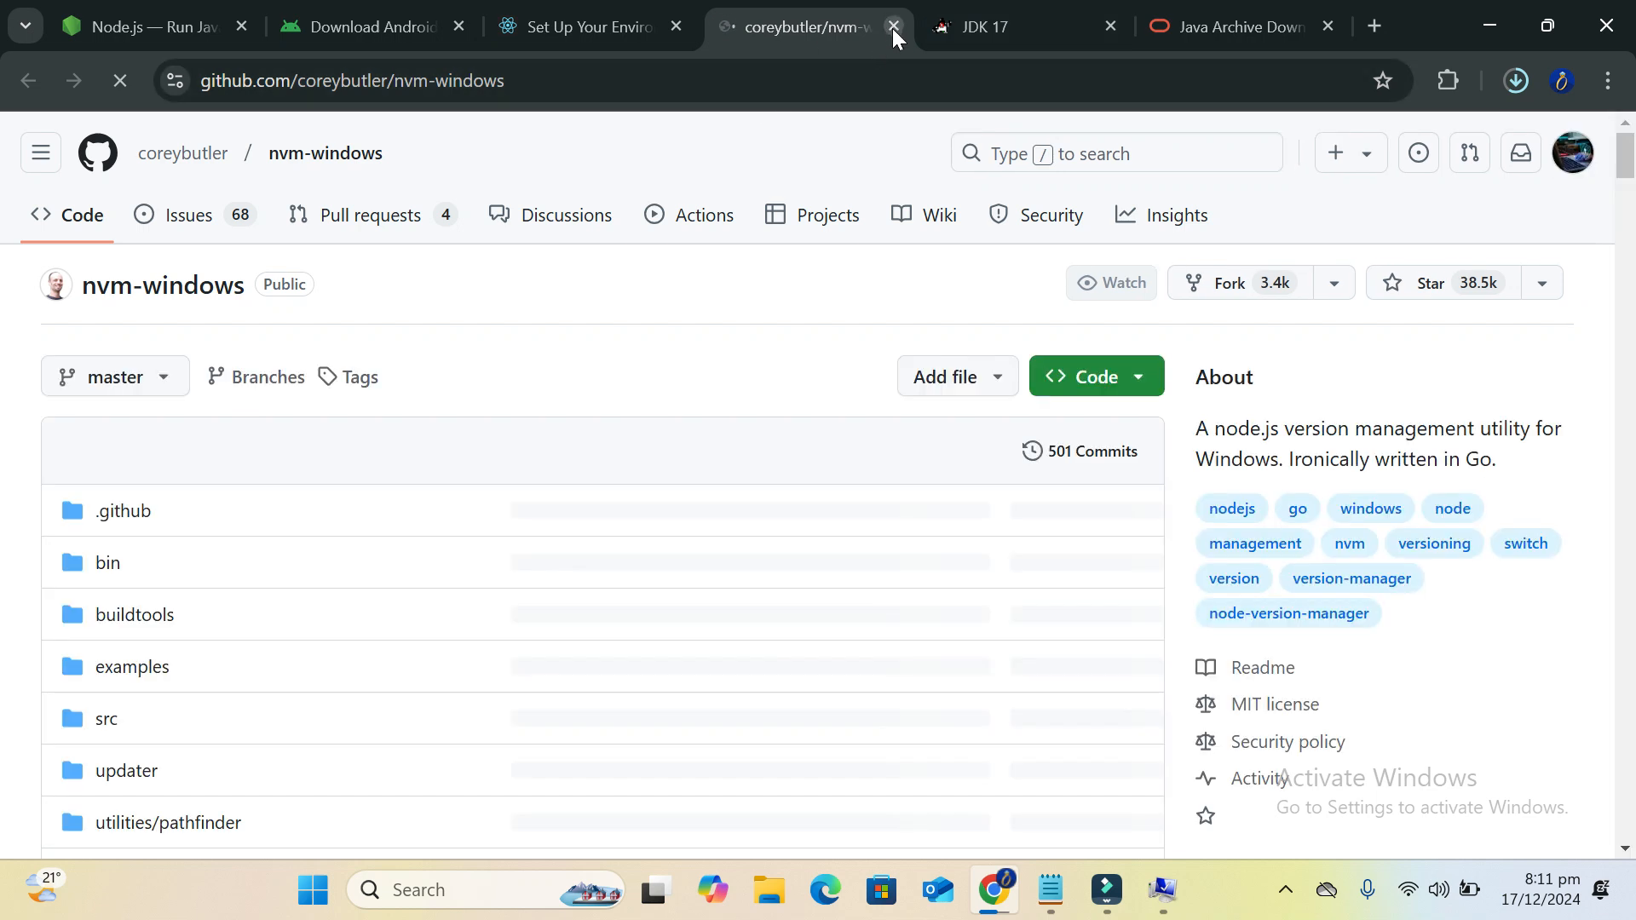
scroll(170, 571, "down", 1)
scroll(170, 566, "down", 1)
scroll(169, 565, "up", 2)
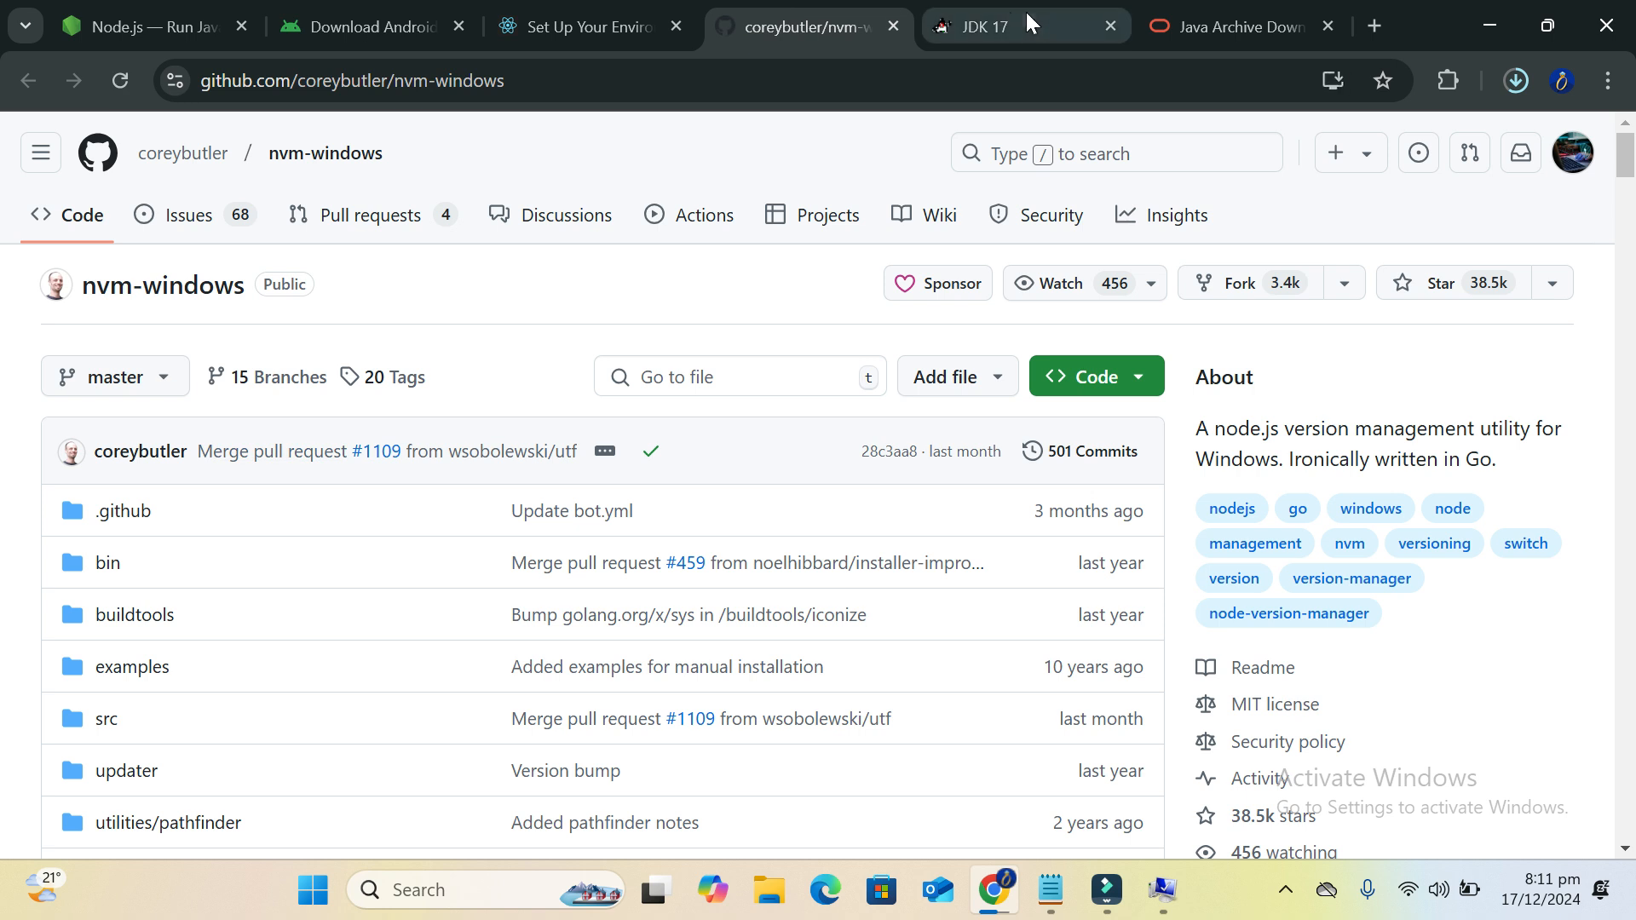
left_click(1026, 12)
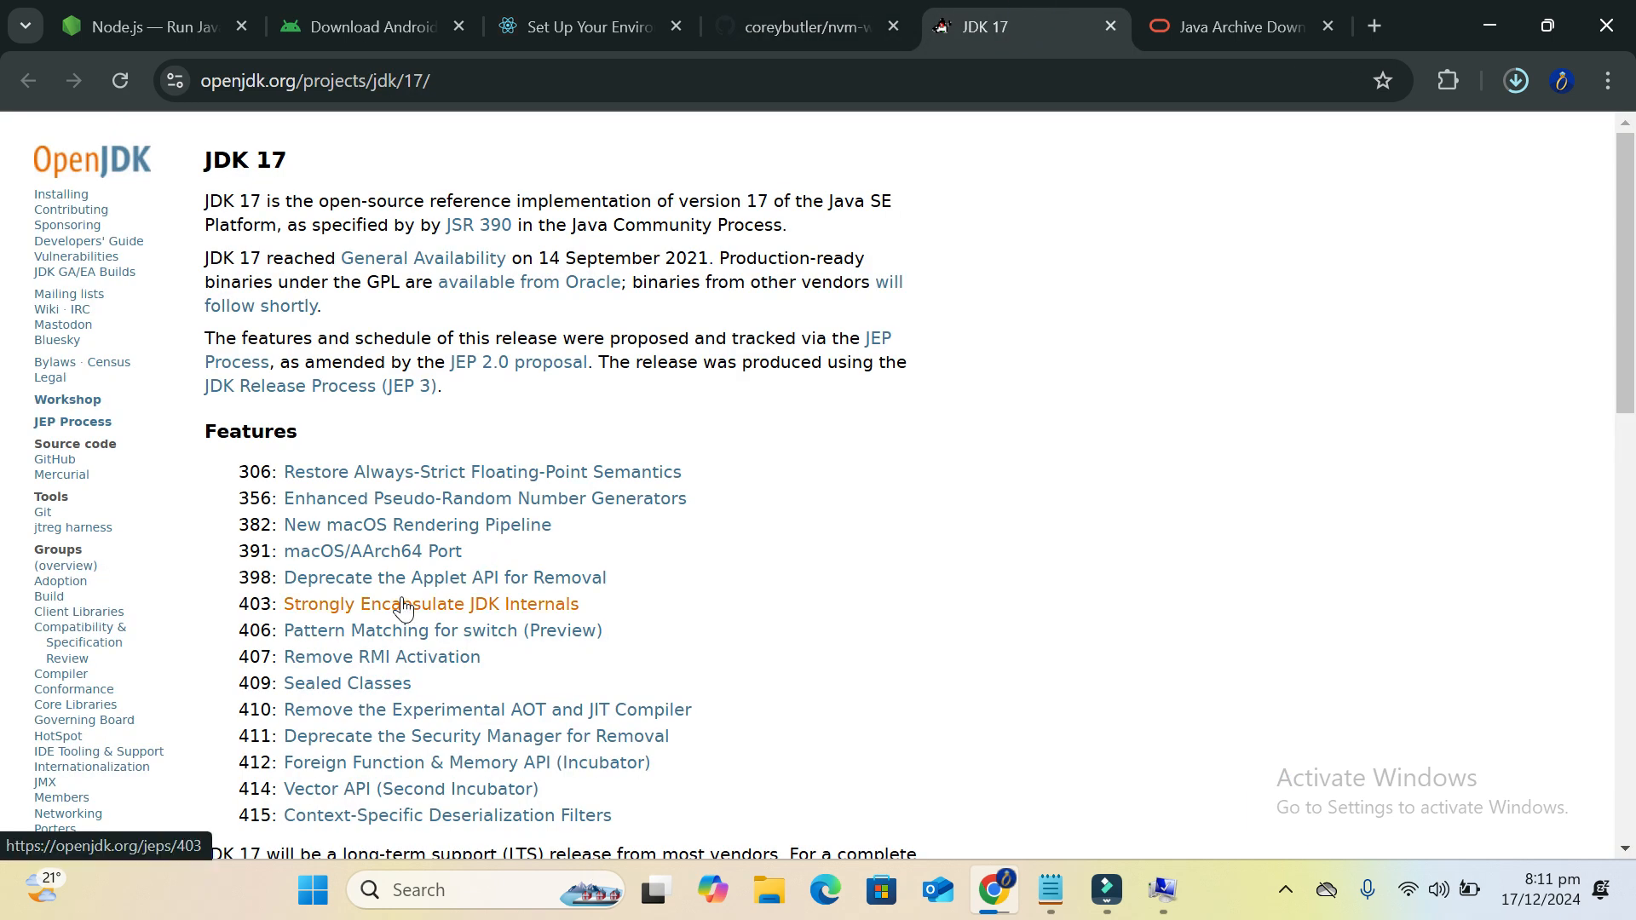
scroll(486, 492, "down", 1)
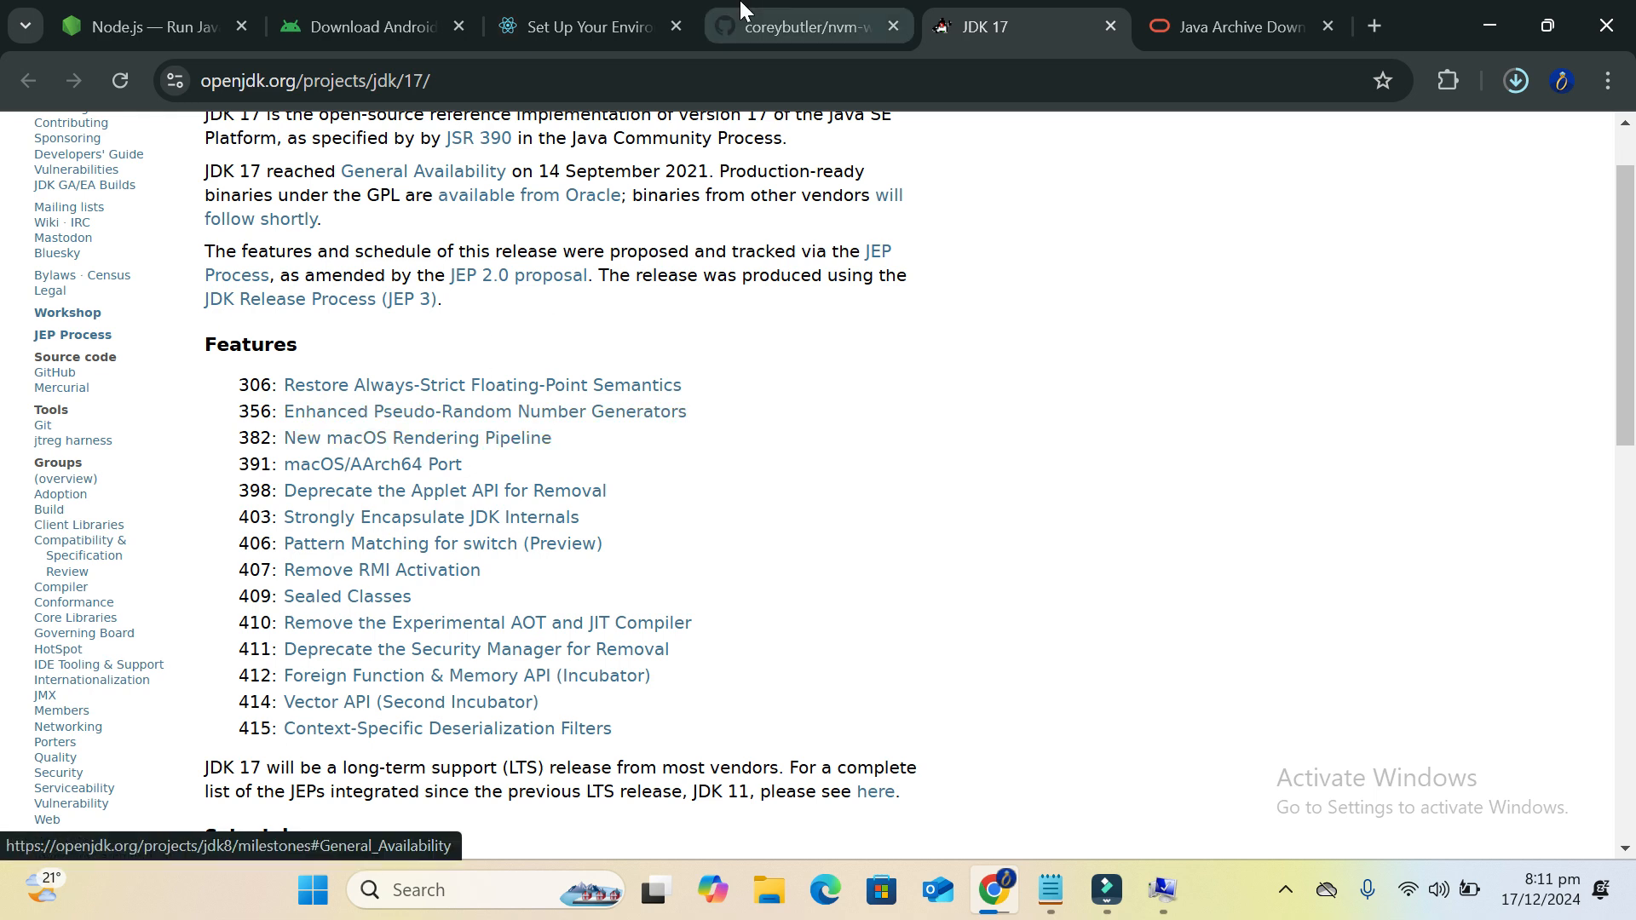
left_click(892, 26)
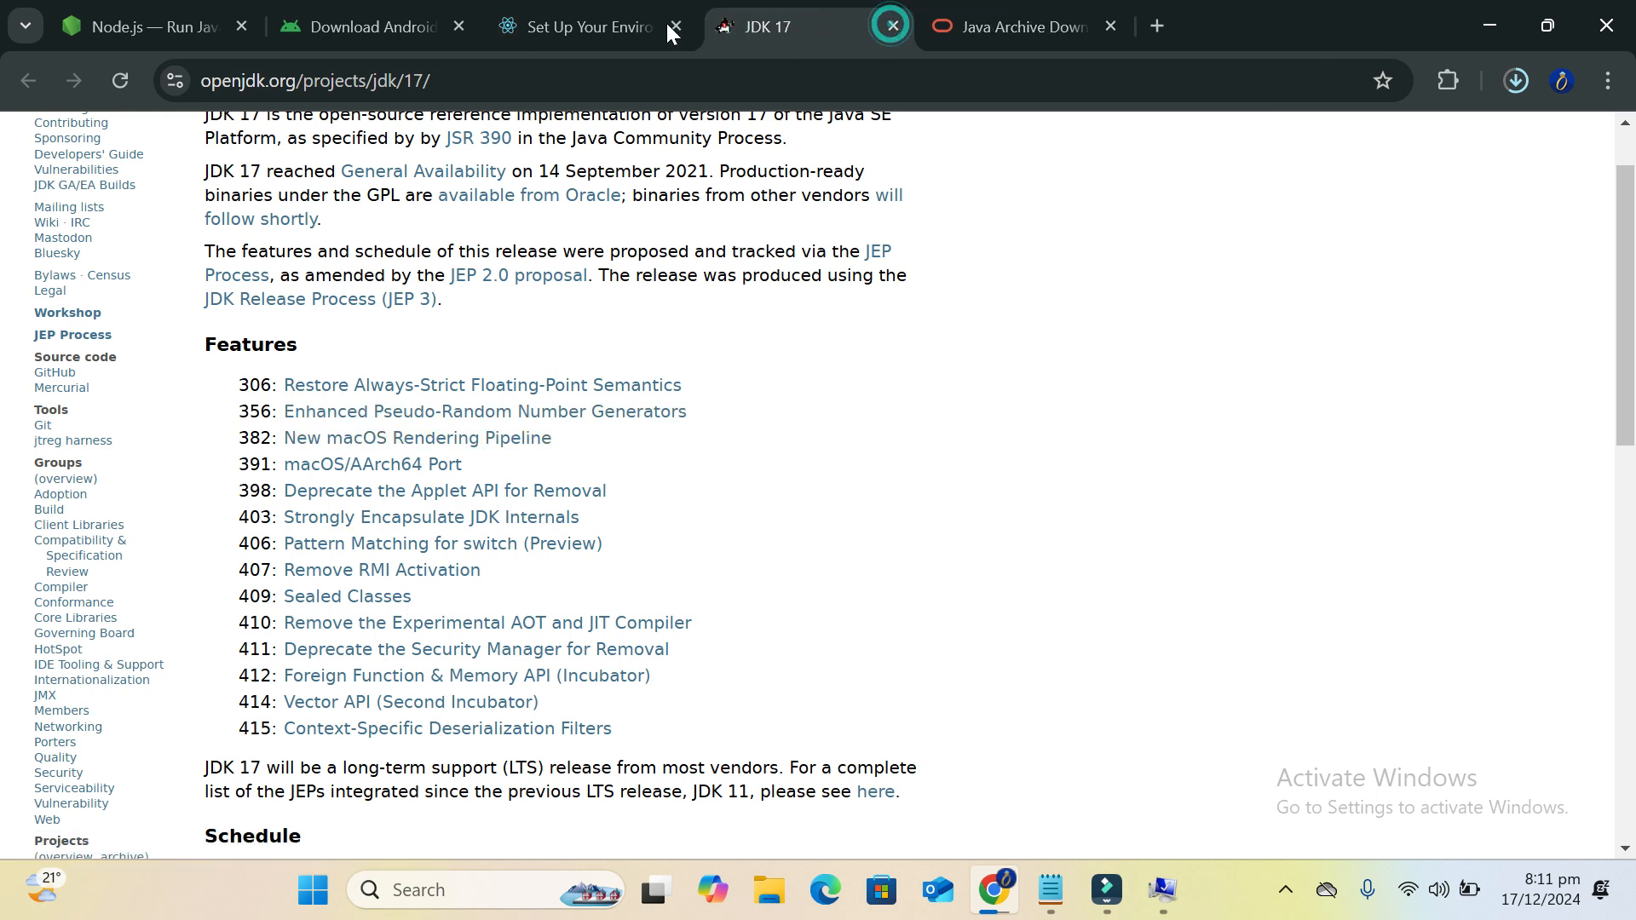
Return to the React Native setup page and copy the command "choco install -y nodejs-lts microsoft-openjdk17"
left_click(631, 25)
scroll(908, 596, "down", 1)
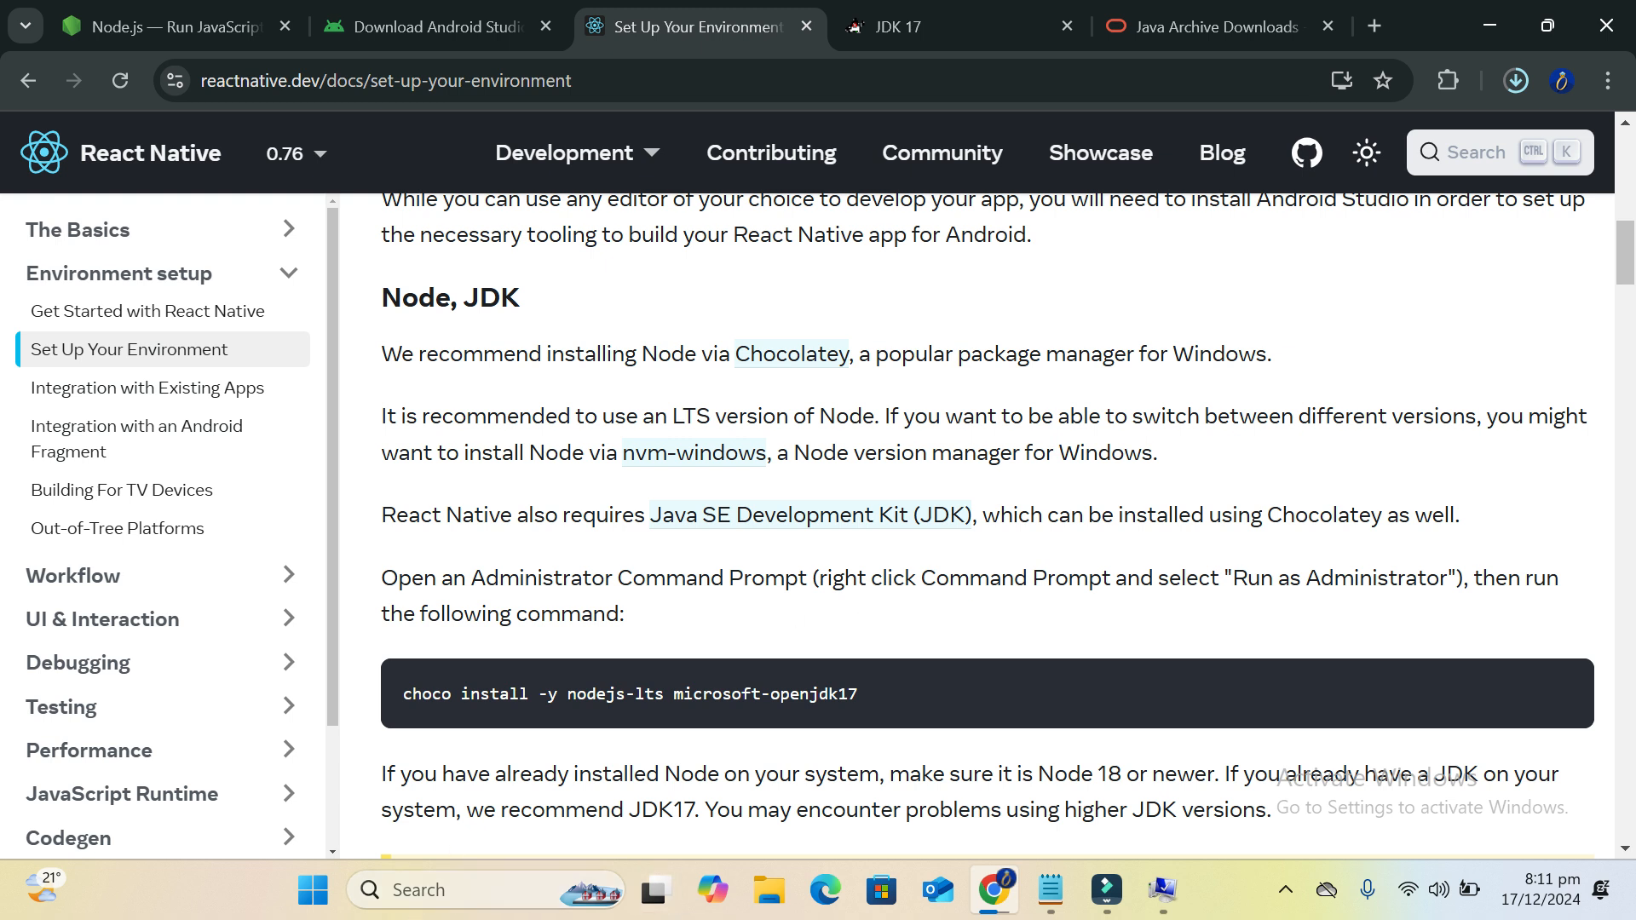
left_click_drag(1448, 579, 1224, 580)
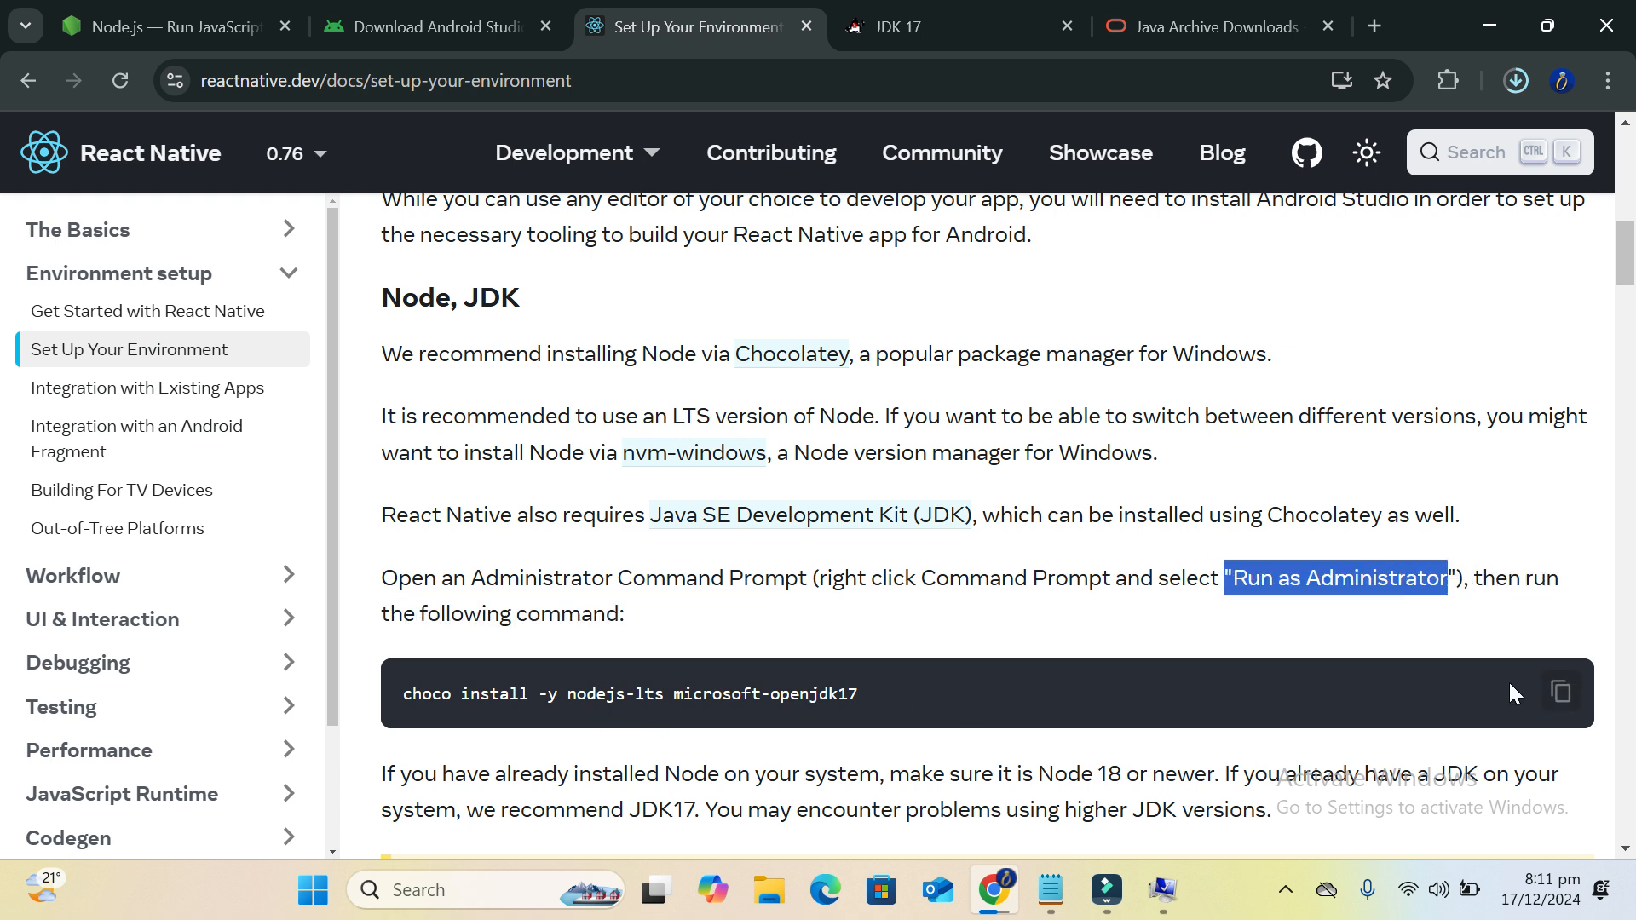
left_click(1574, 700)
left_click(857, 696)
left_click_drag(857, 694, 791, 694)
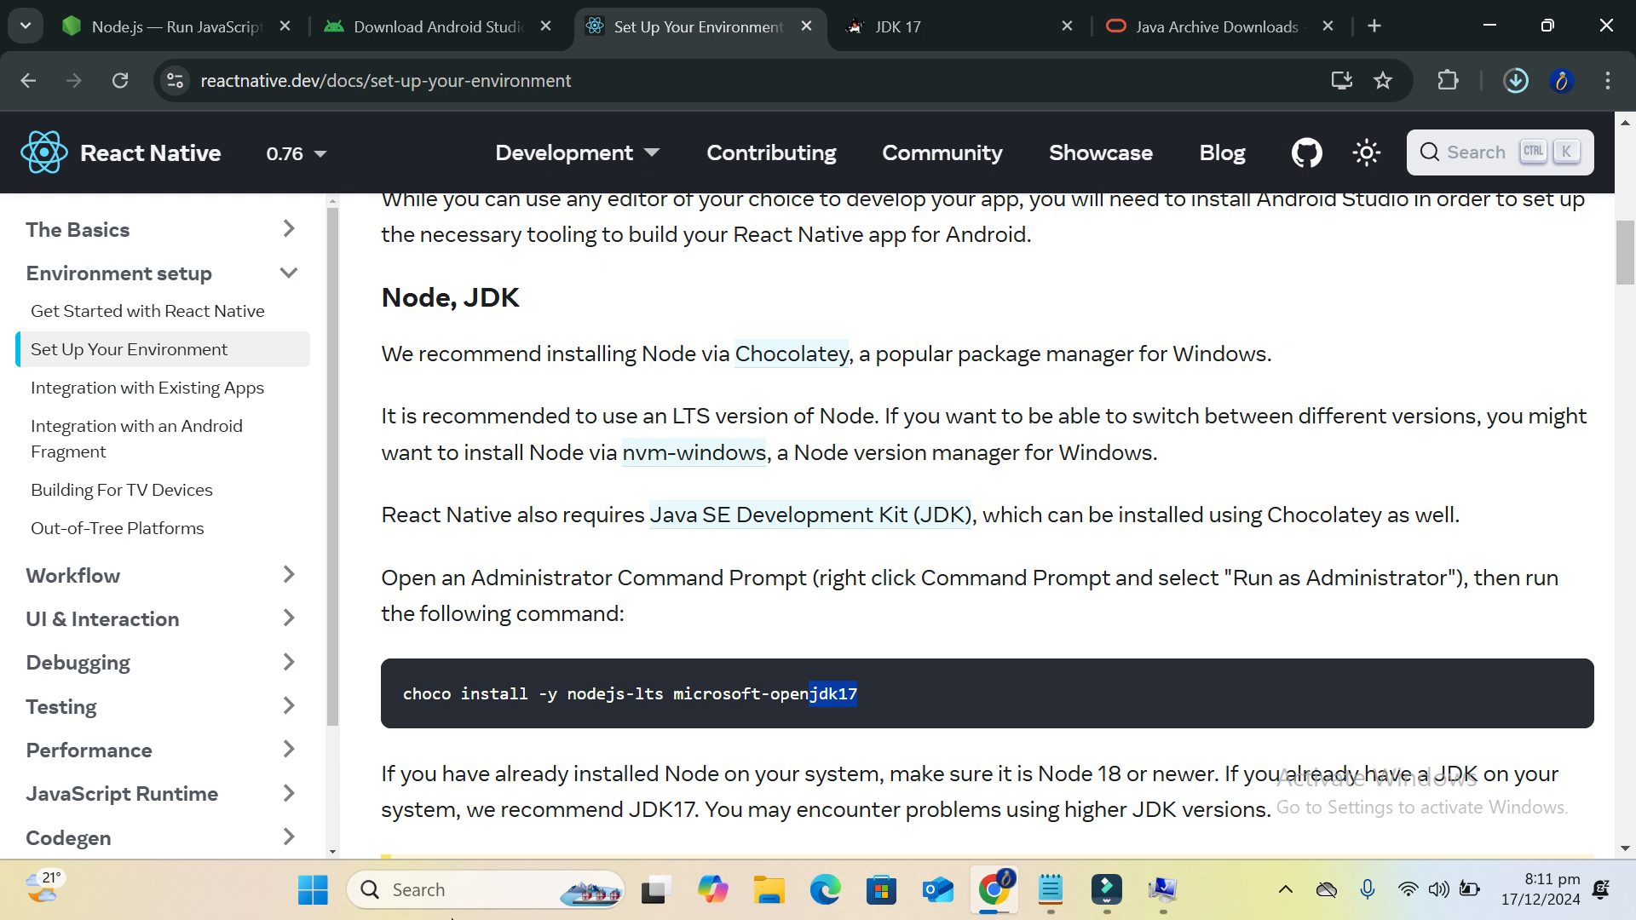
Search Windows for PowerShell and run Windows PowerShell as administrator
left_click(443, 904)
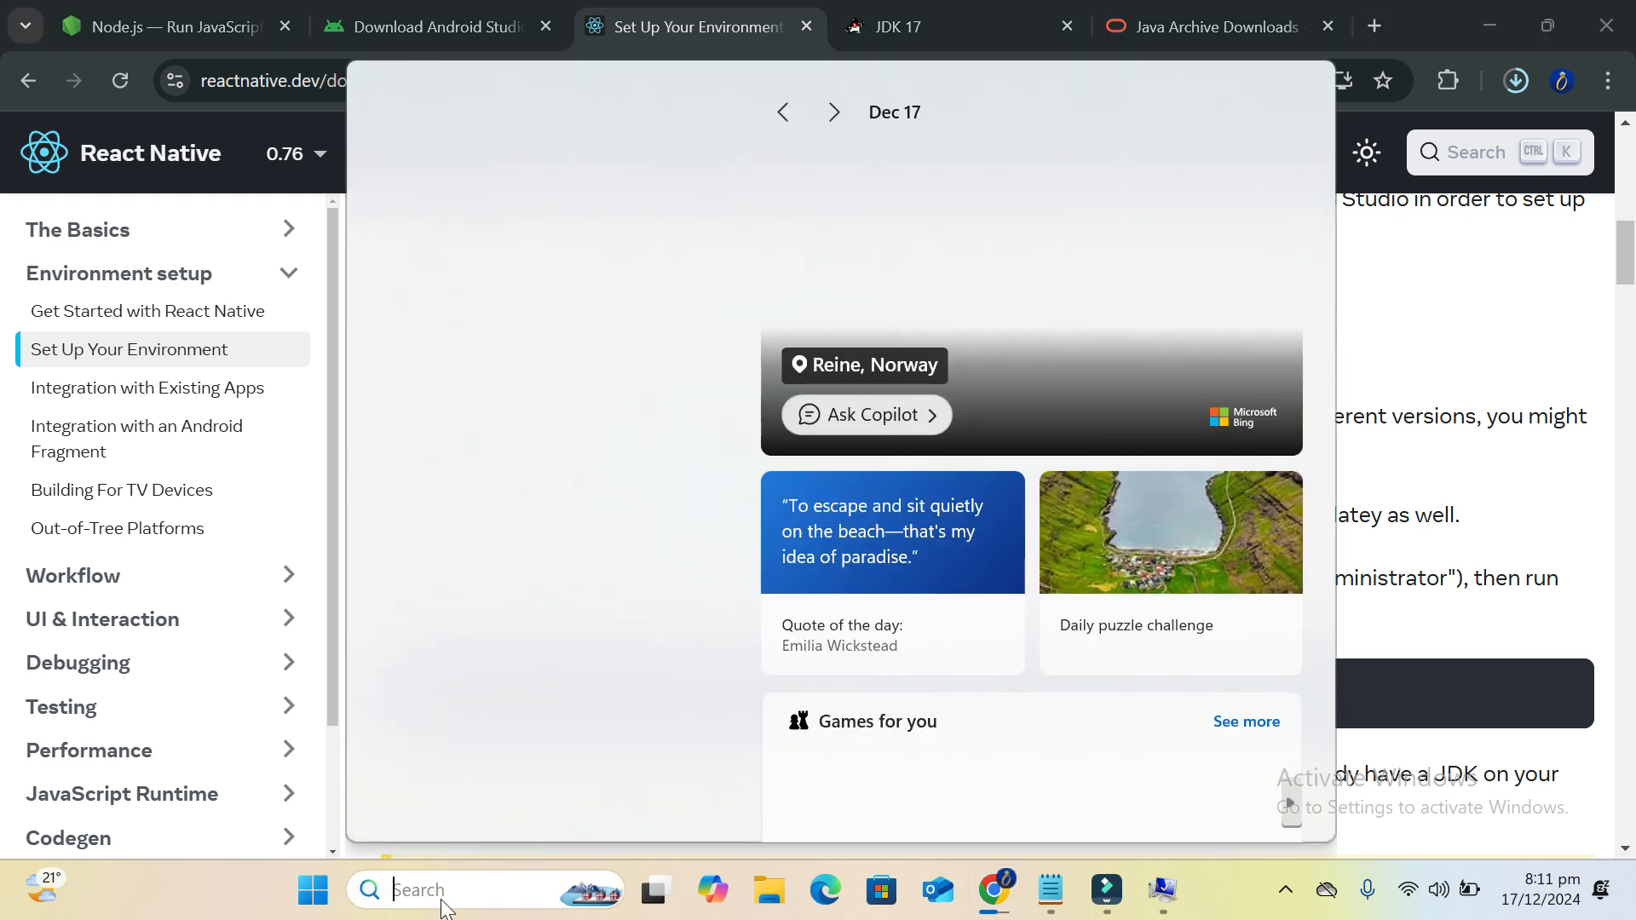
type("po")
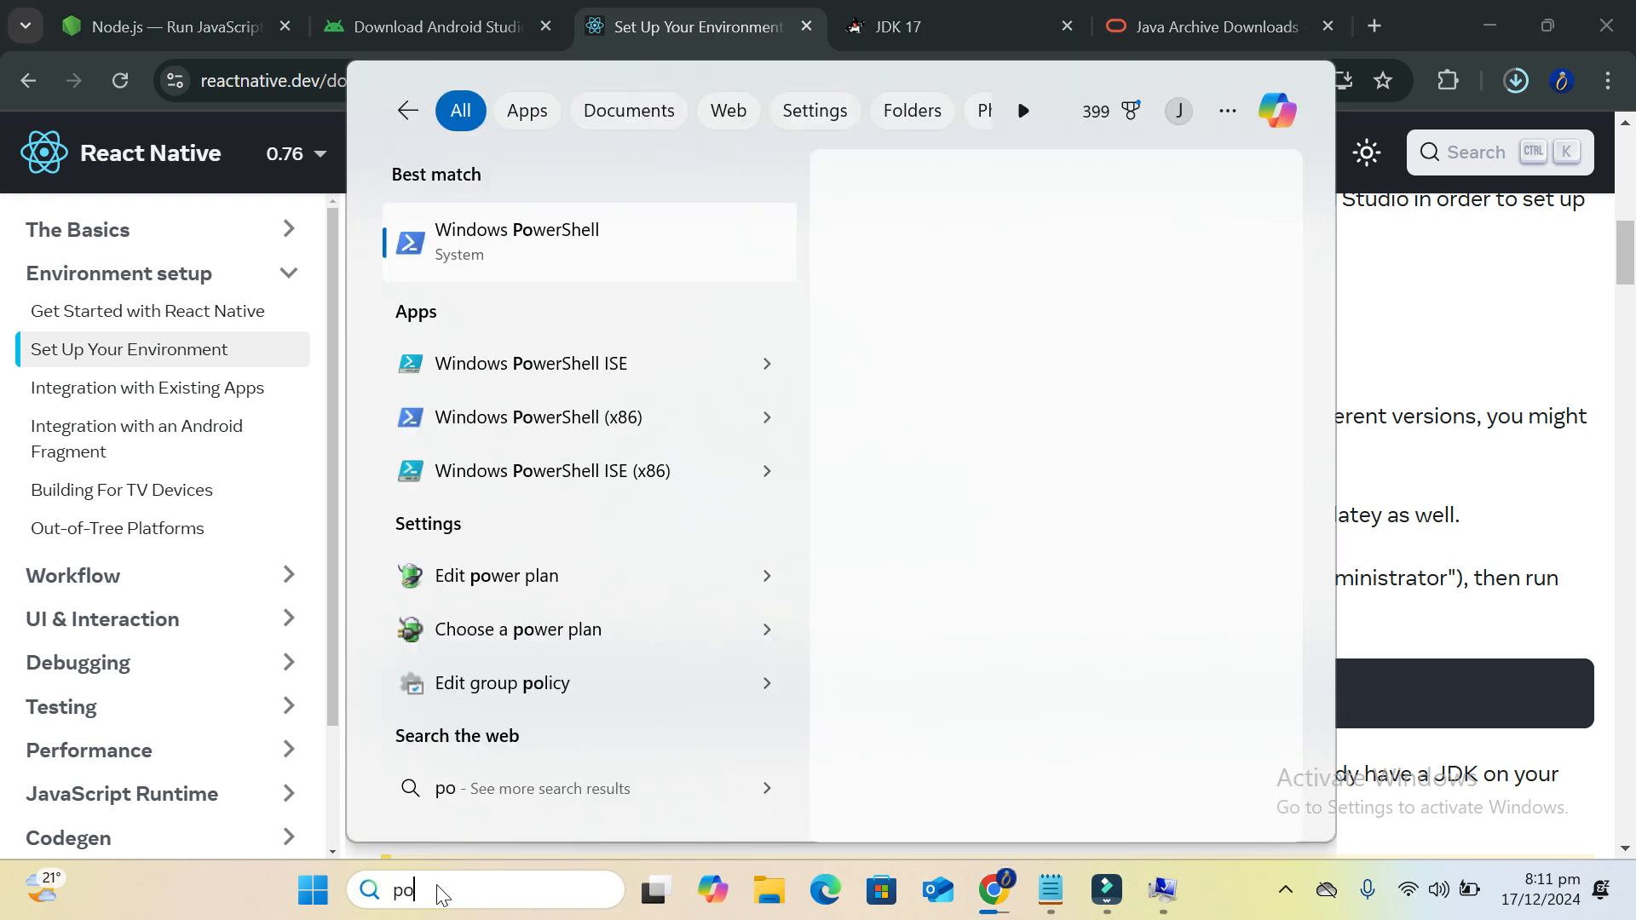
right_click(514, 259)
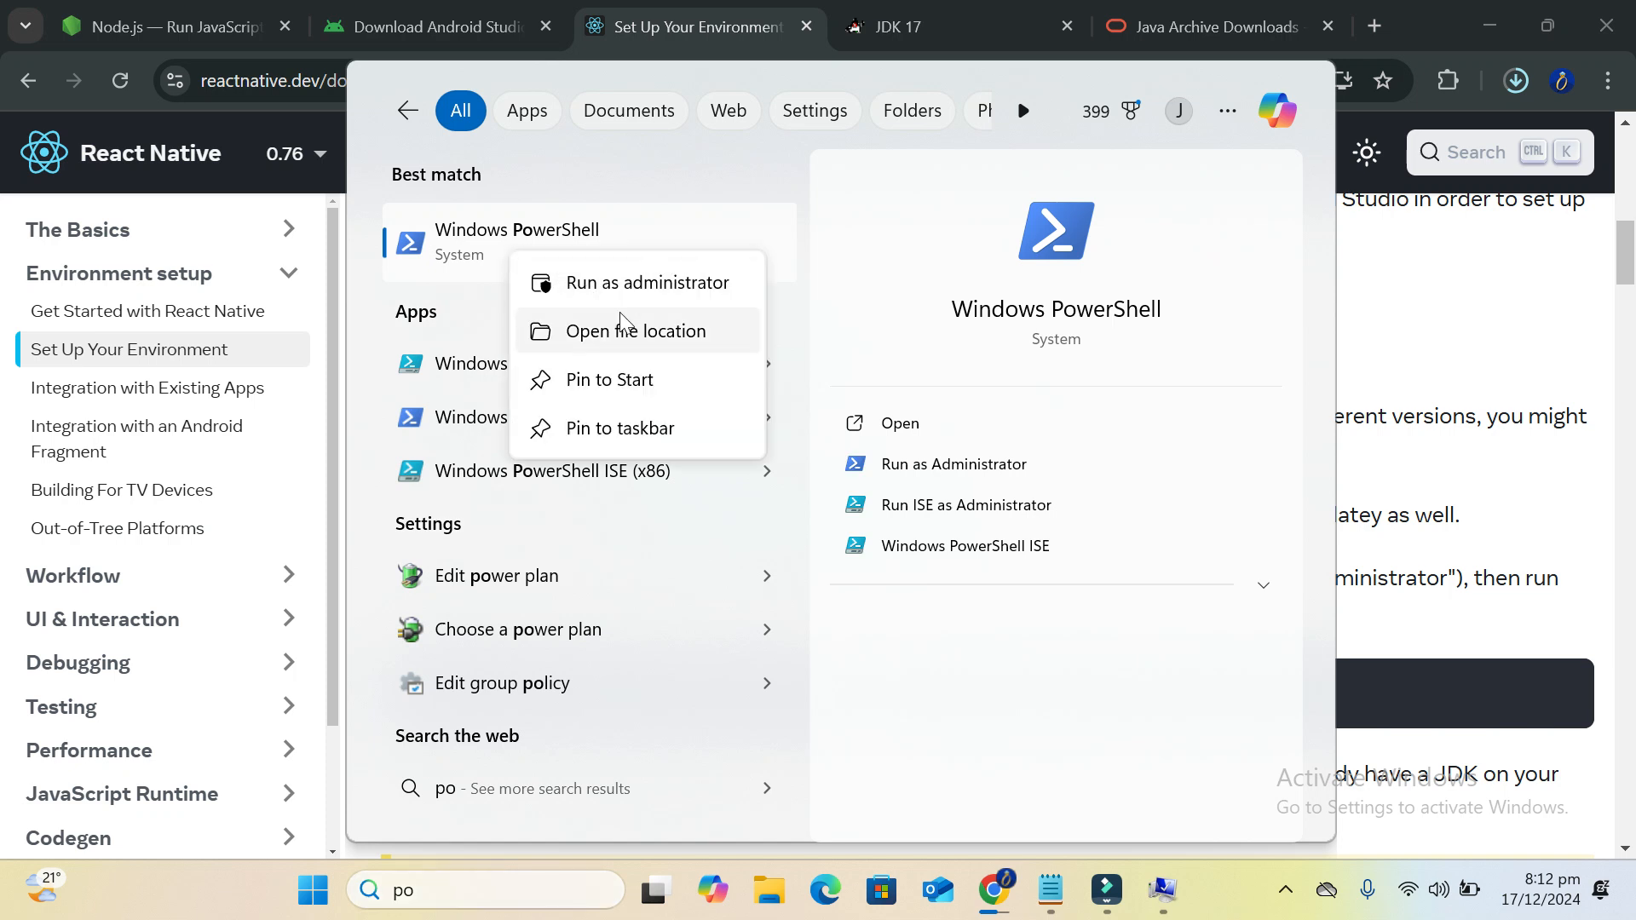
left_click(622, 289)
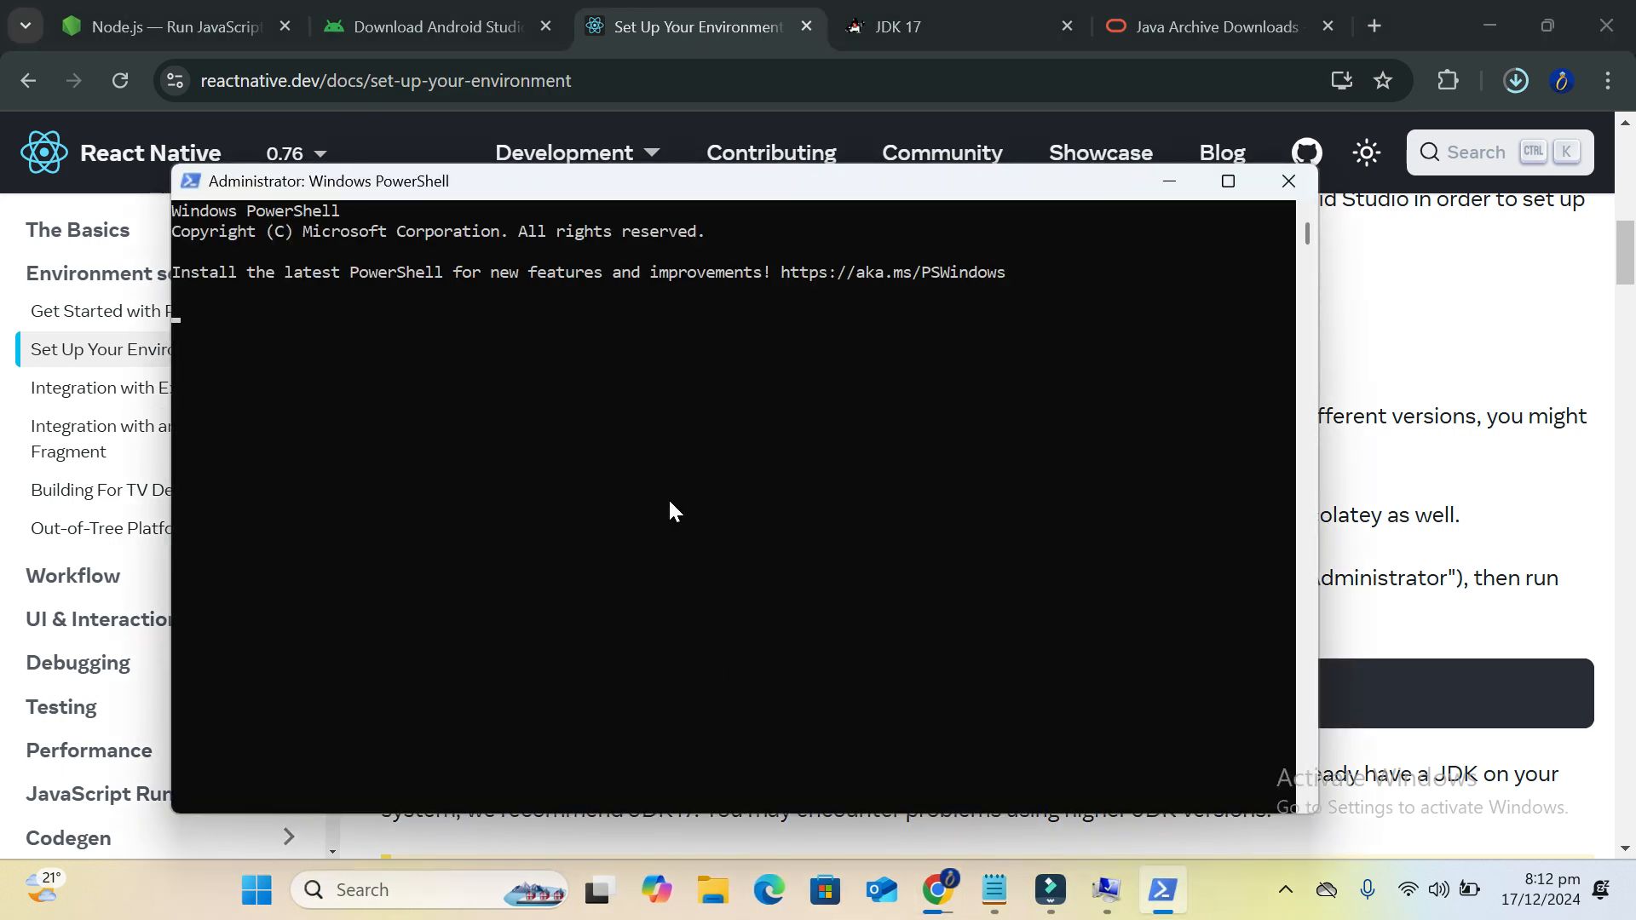
Clear the stray equals signs from the PowerShell prompt and enlarge the console text
type("===")
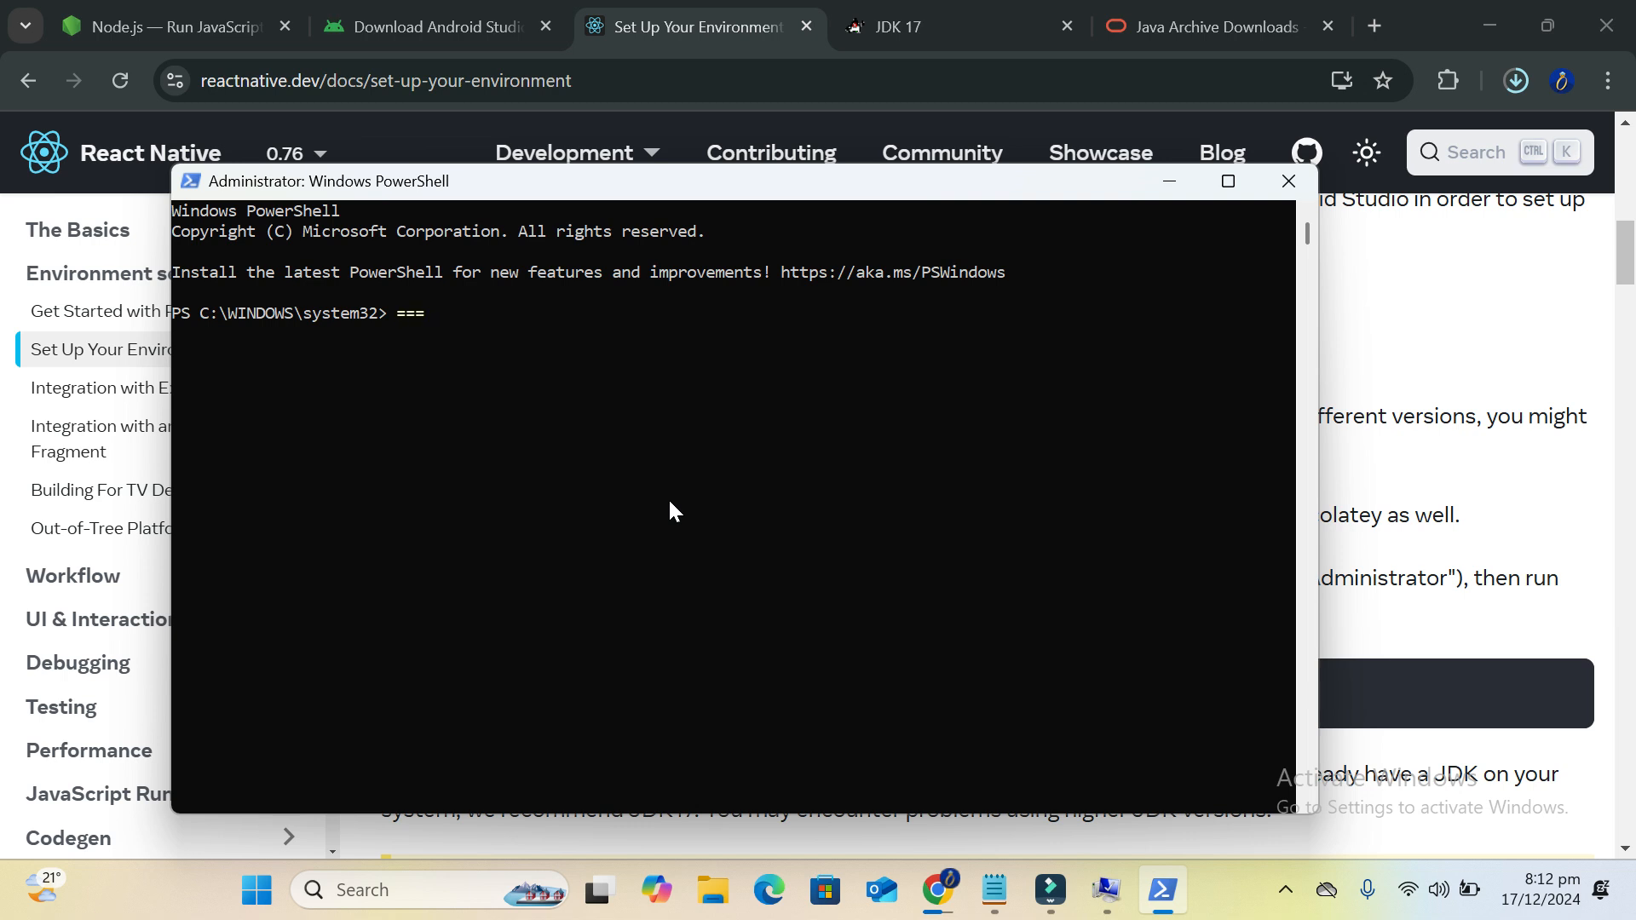
key("BackSpace")
key("BackSpace")
key("BackSpace")
type("==")
scroll(878, 547, "up", 2)
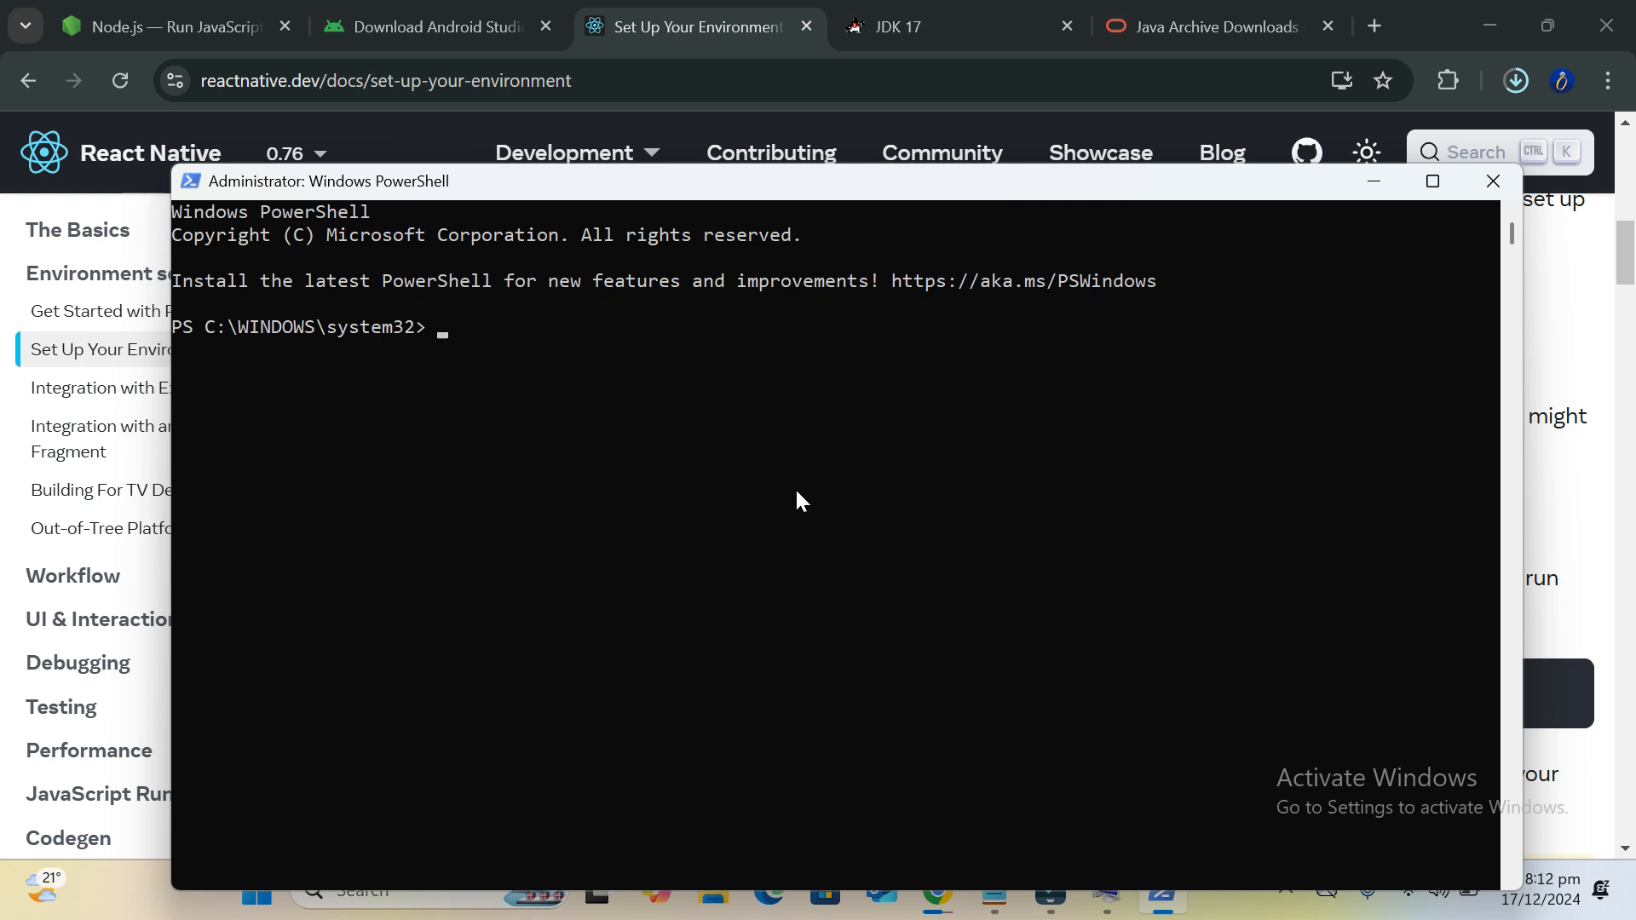
Paste the command "choco install -y nodejs-lts microsoft-openjdk17" at the PowerShell prompt and highlight it
key("ctrl+v")
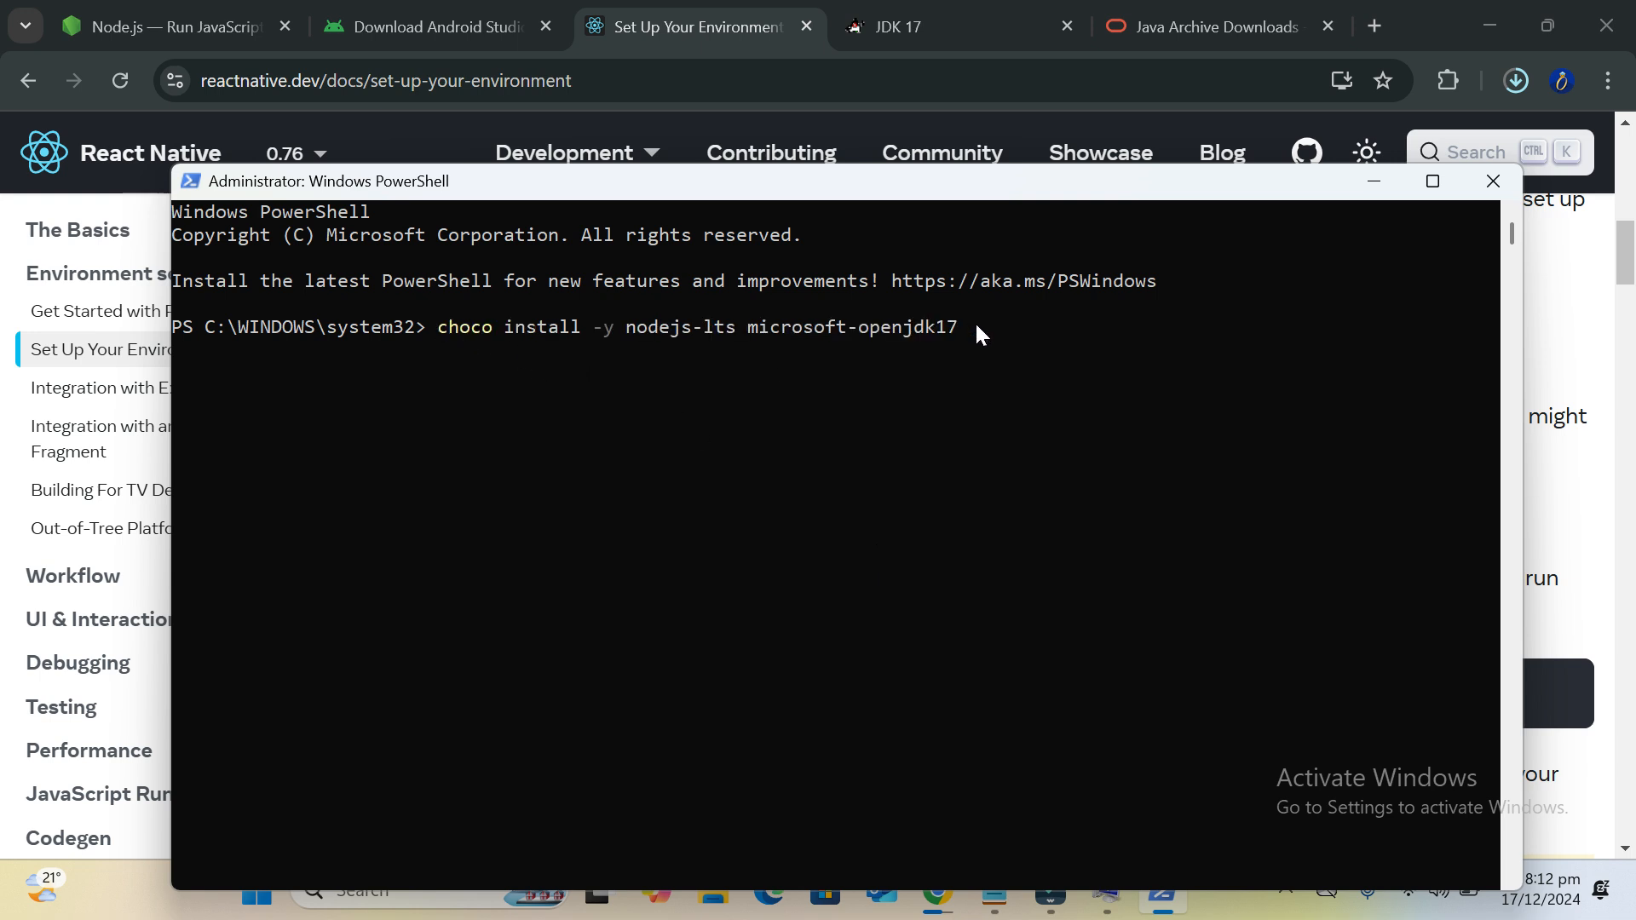
left_click_drag(1002, 334, 446, 335)
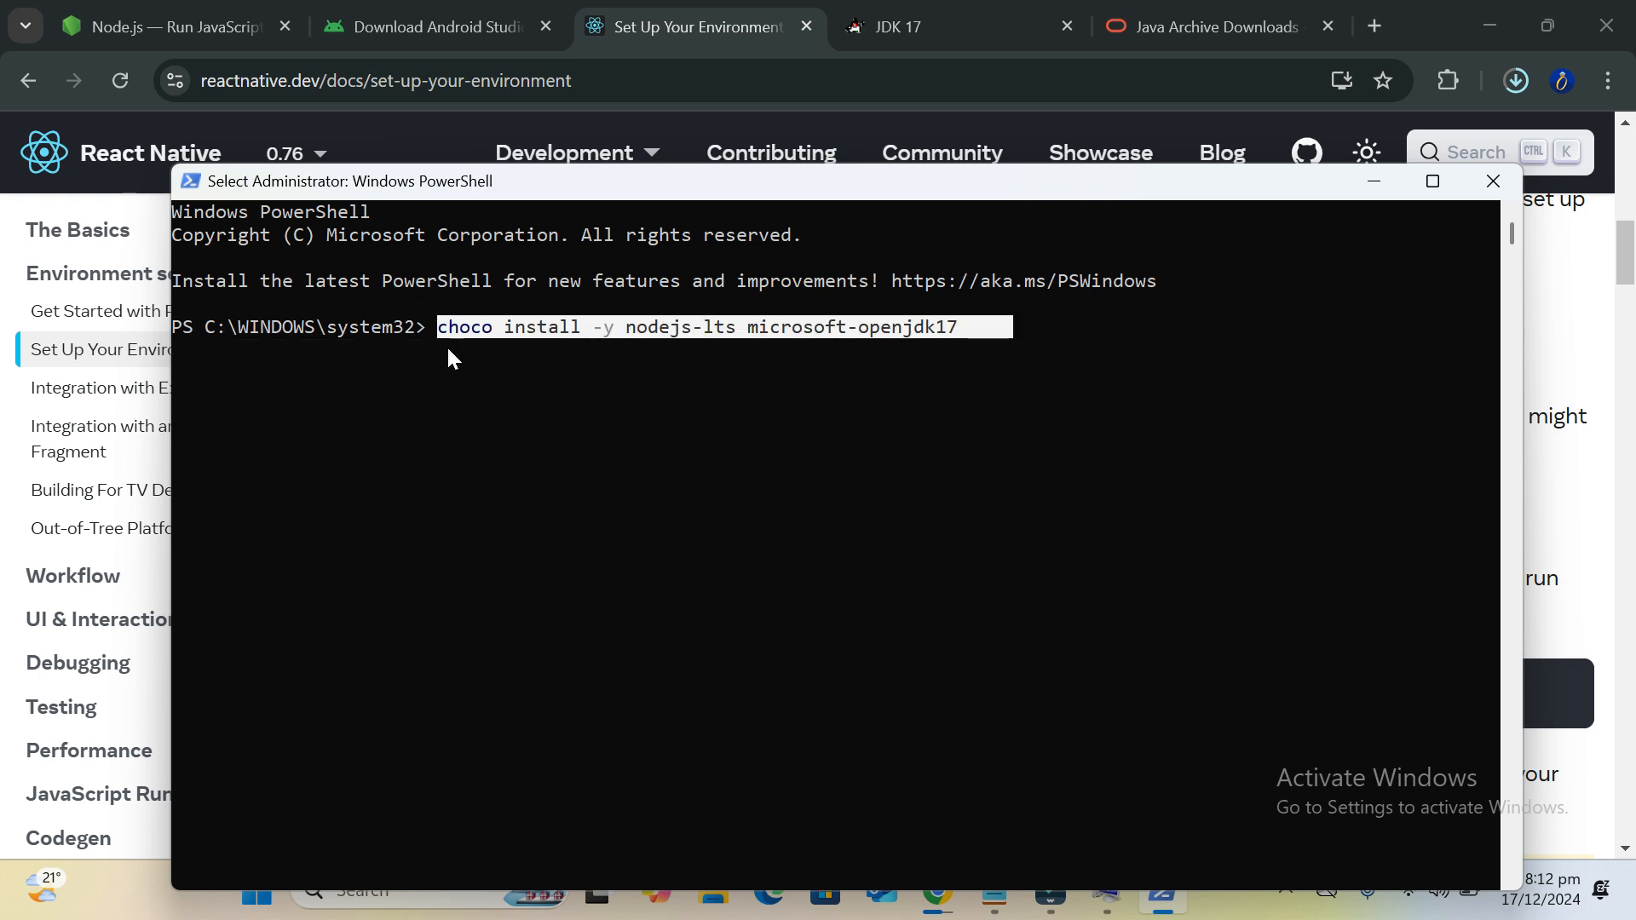
left_click(630, 488)
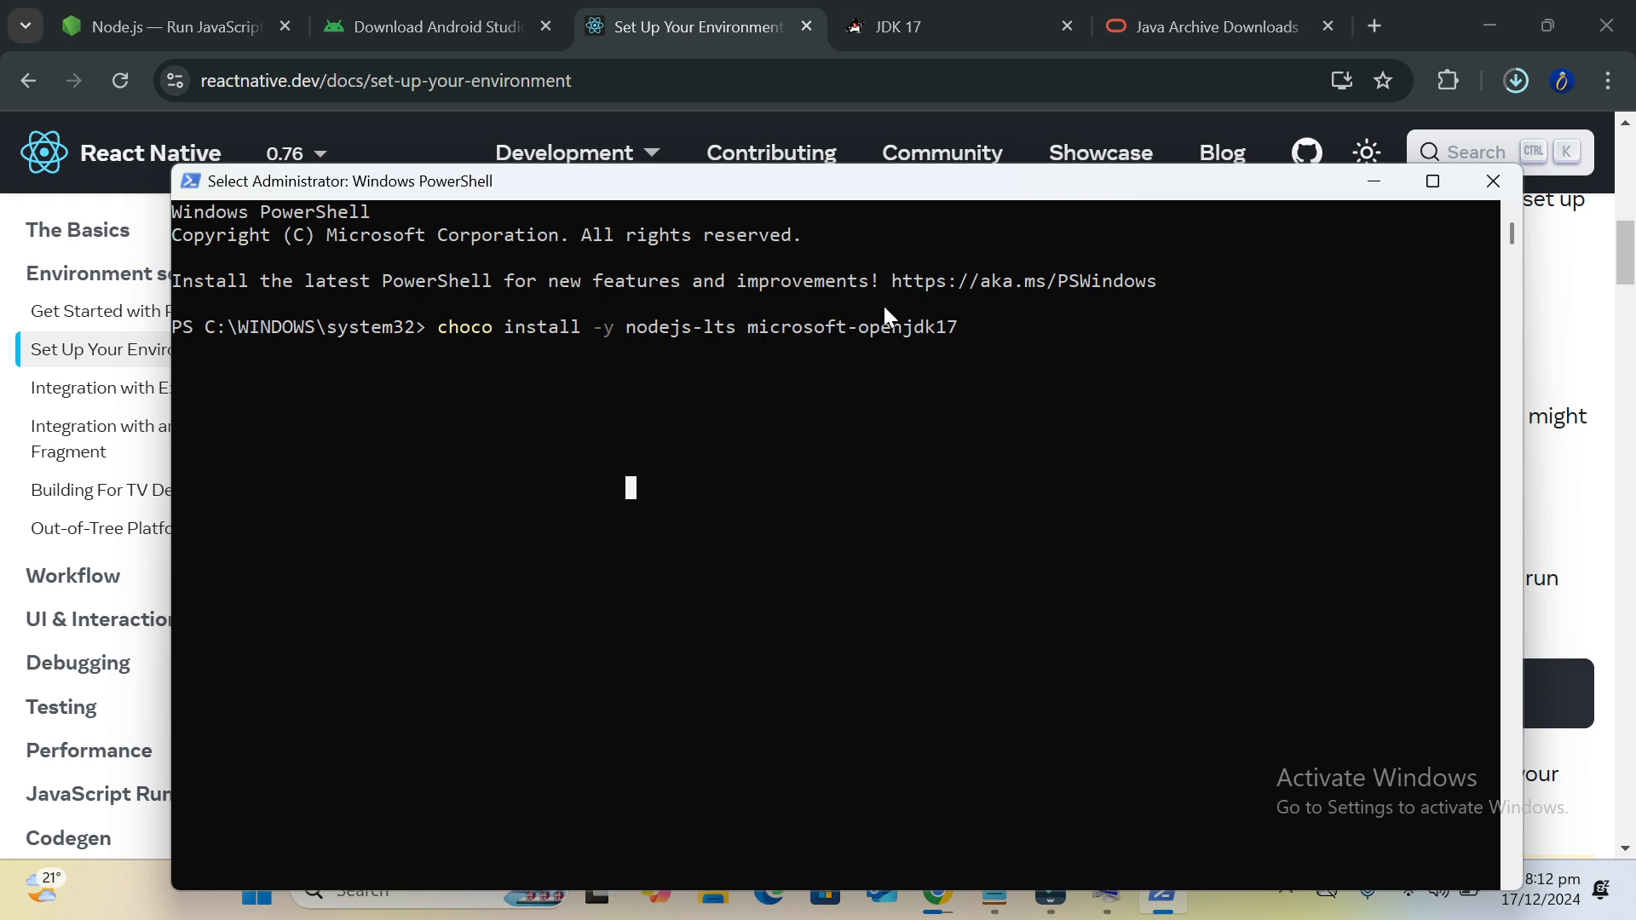
left_click_drag(972, 328, 453, 330)
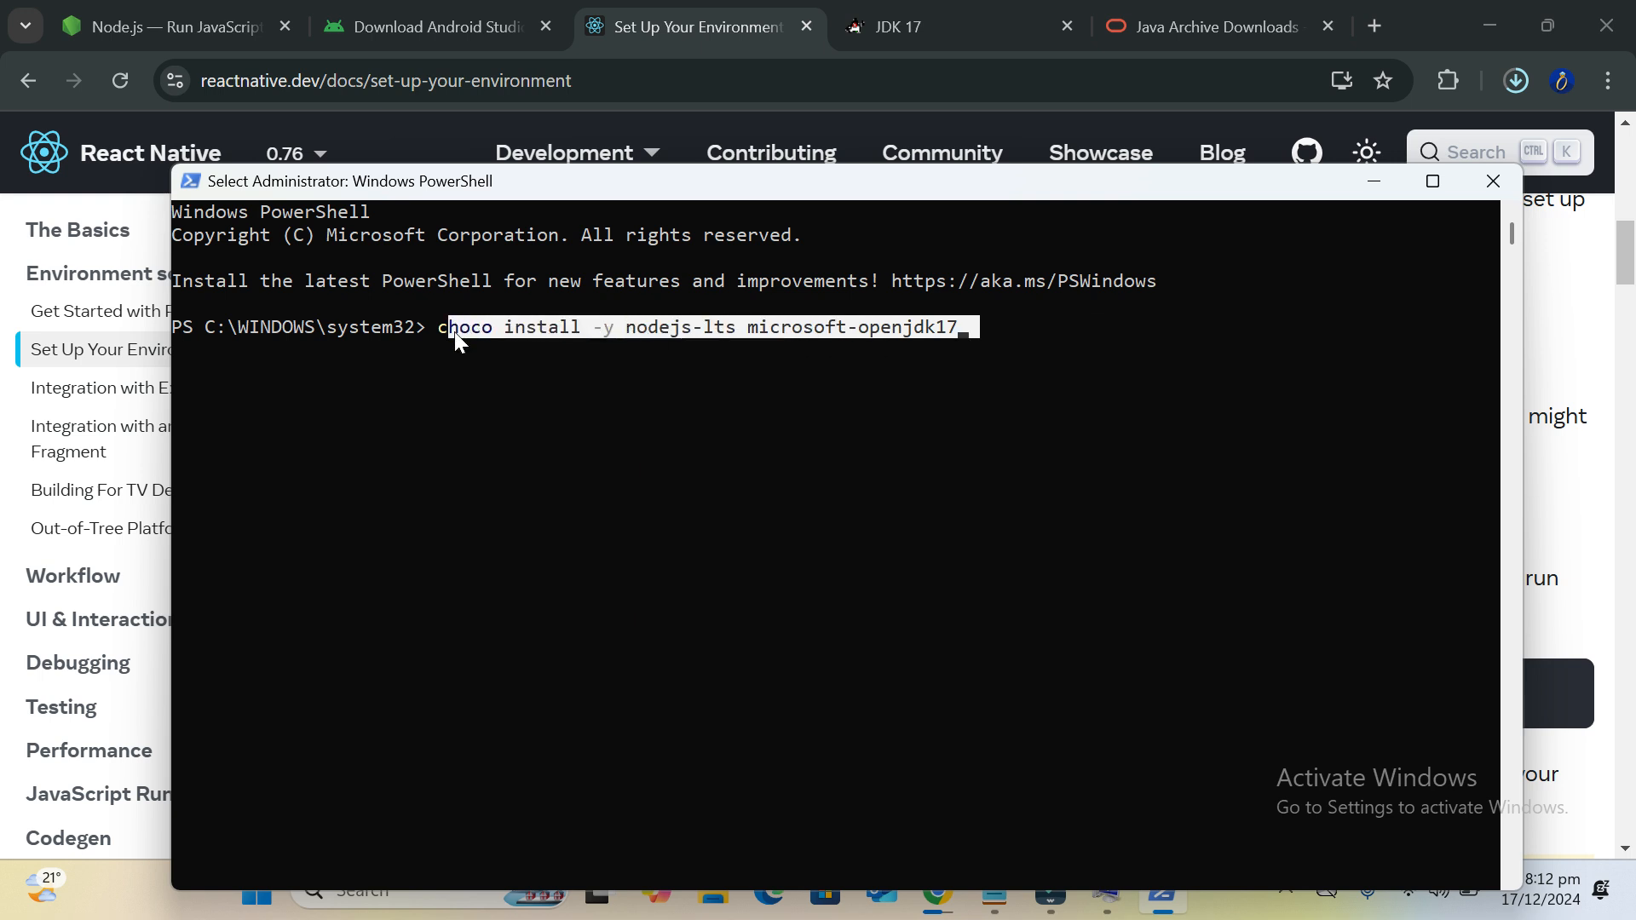
left_click(489, 472)
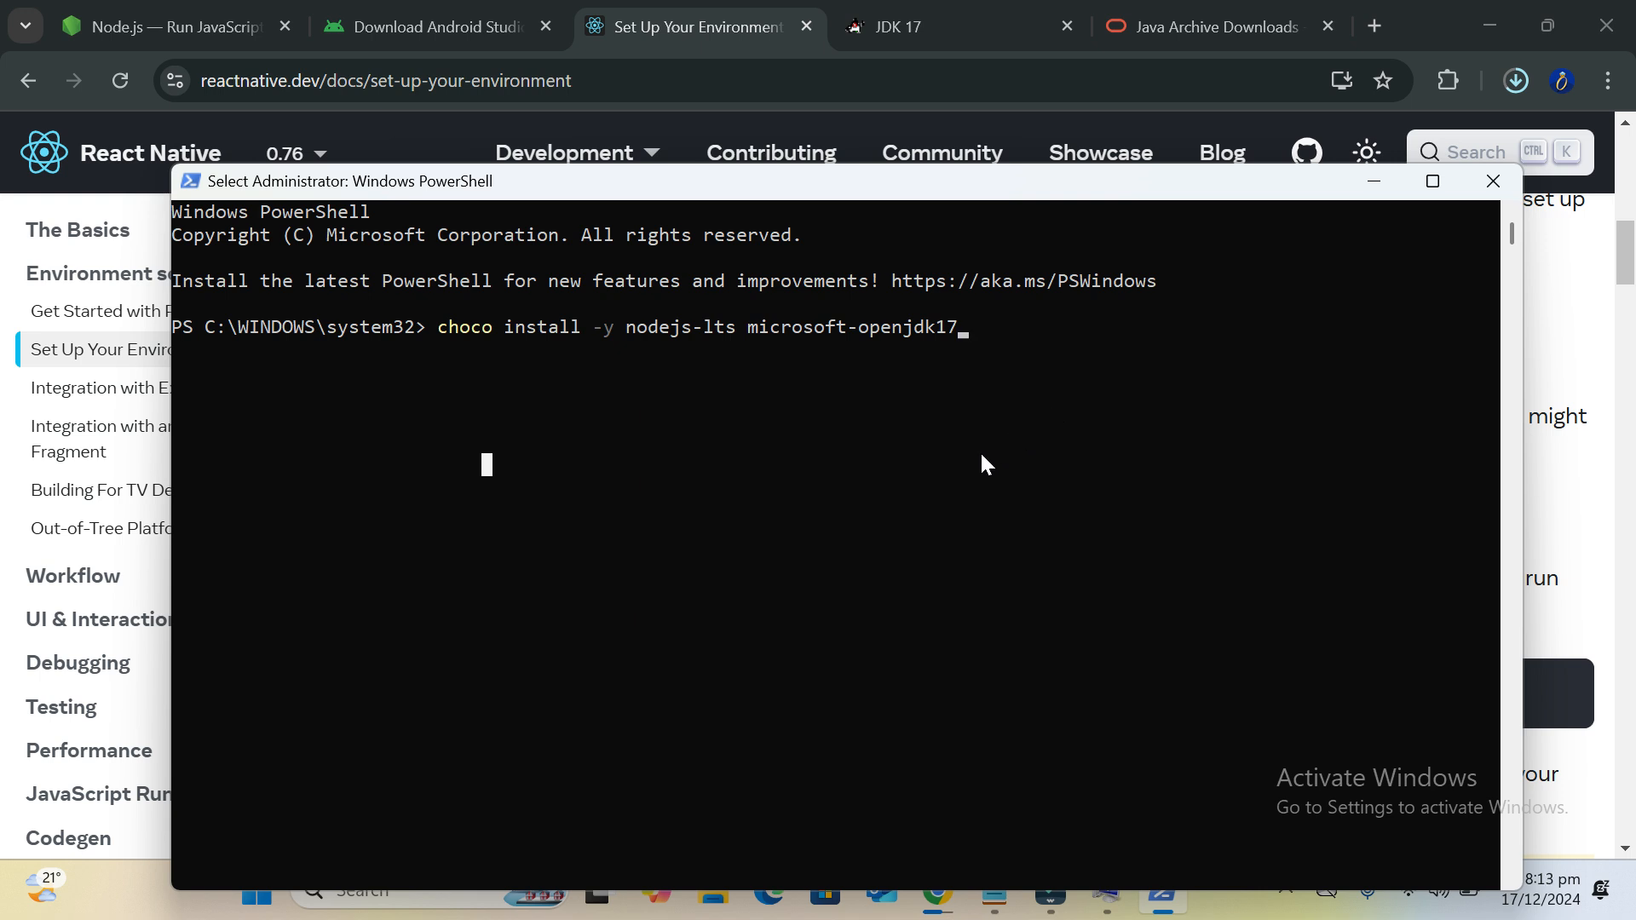
Enlarge the console text and close the PowerShell window without running the command
scroll(982, 457, "up", 1, "ctrl")
scroll(981, 457, "up", 2, "ctrl")
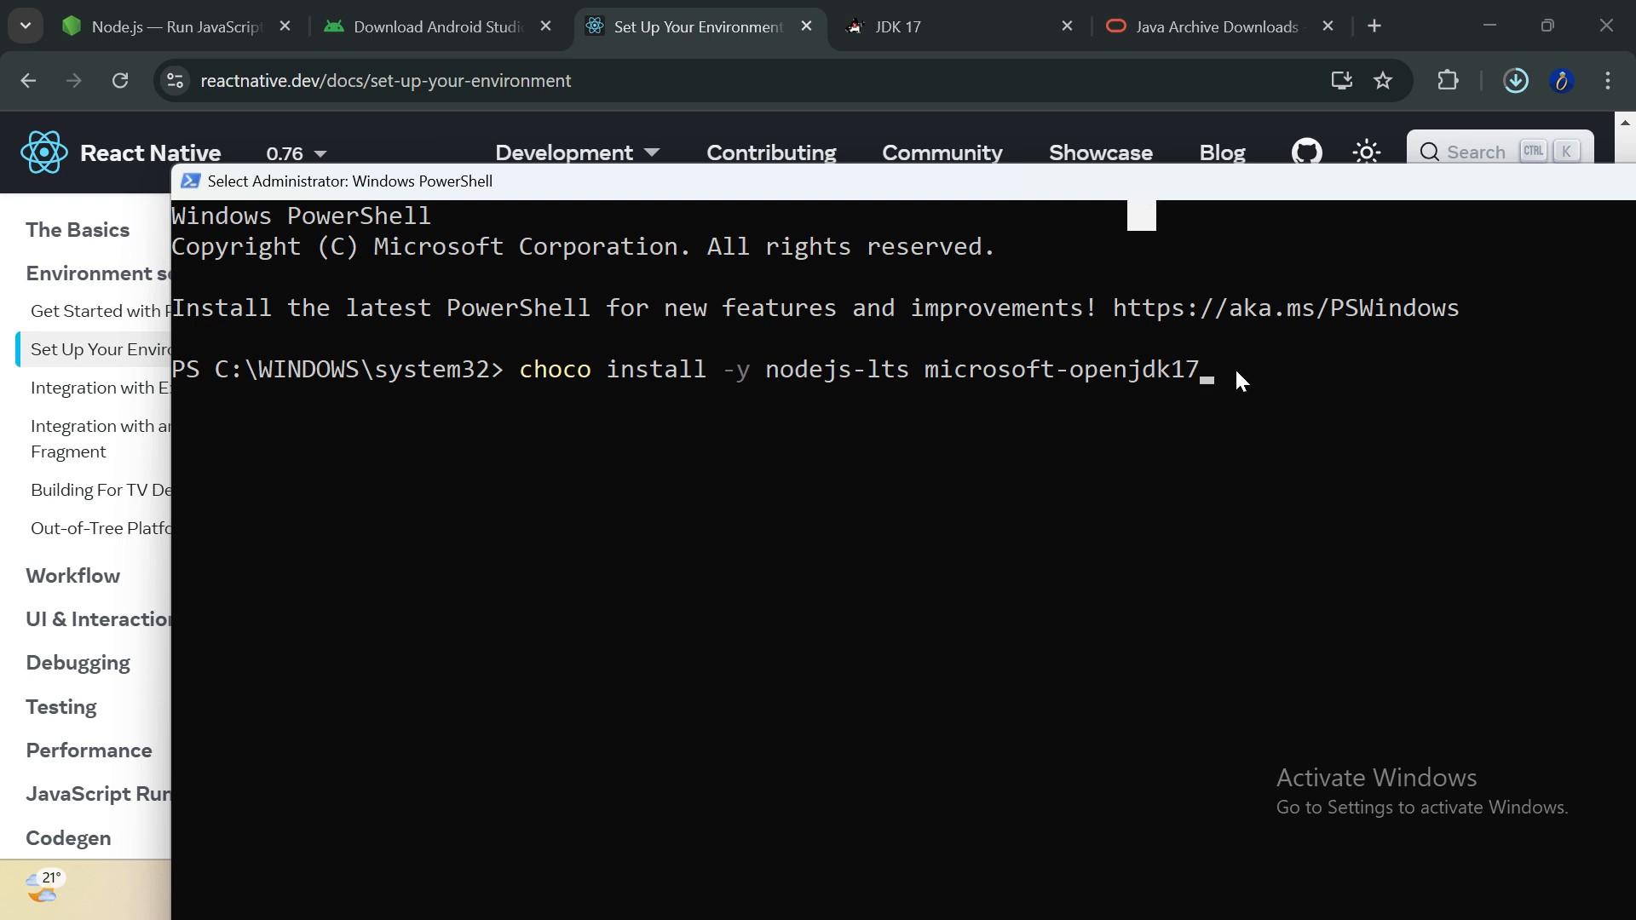
left_click_drag(1134, 181, 949, 176)
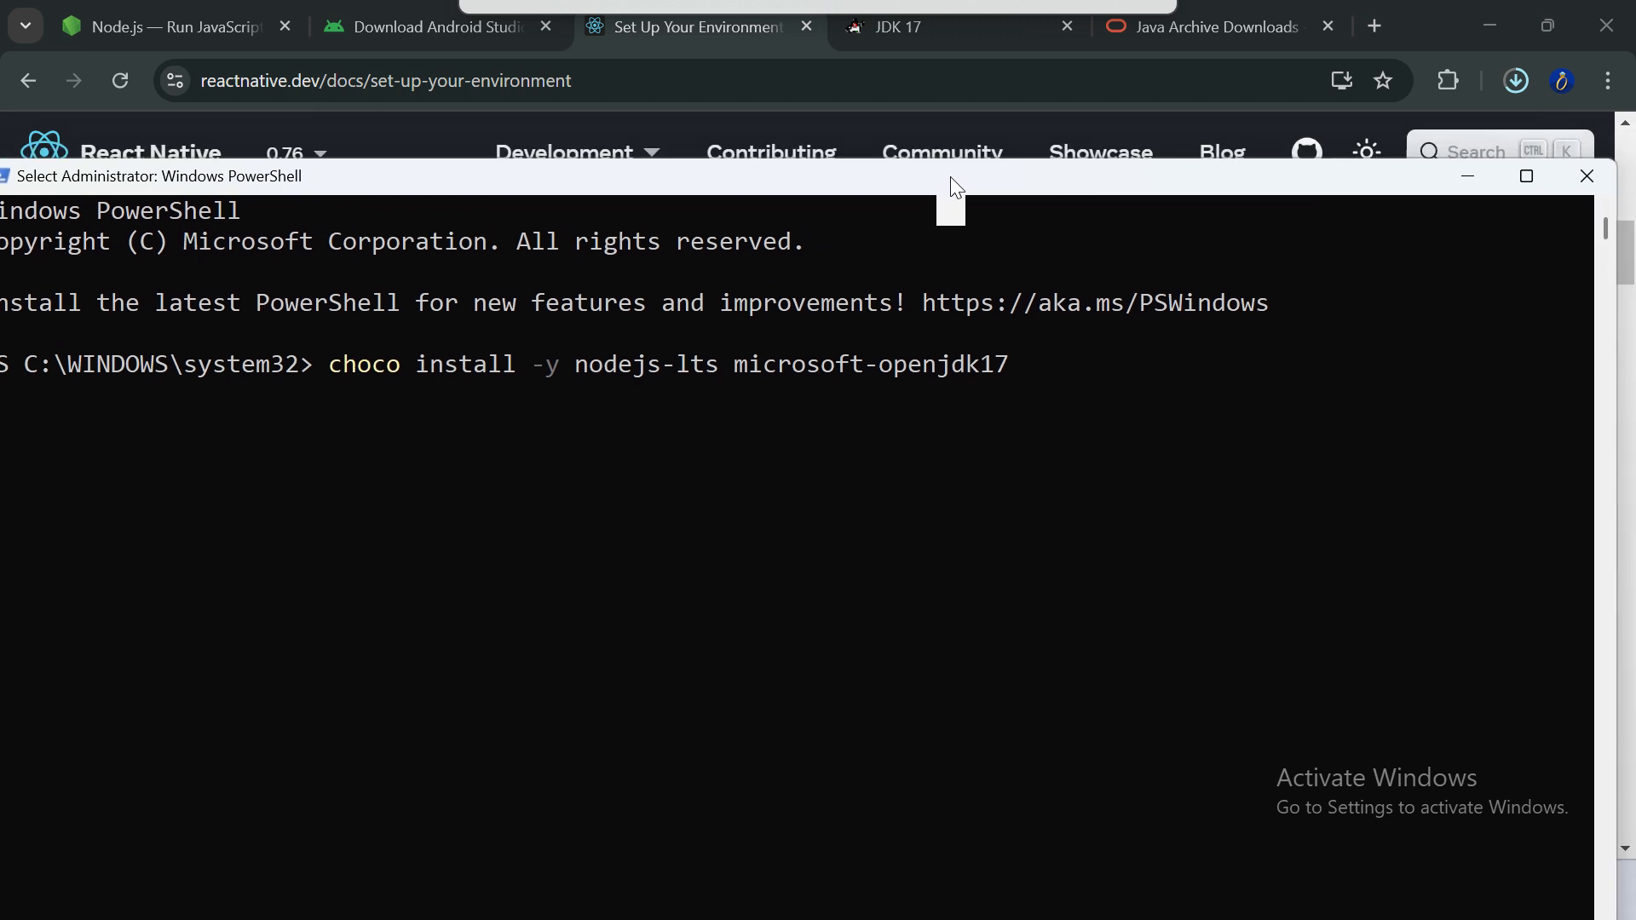
left_click(1573, 186)
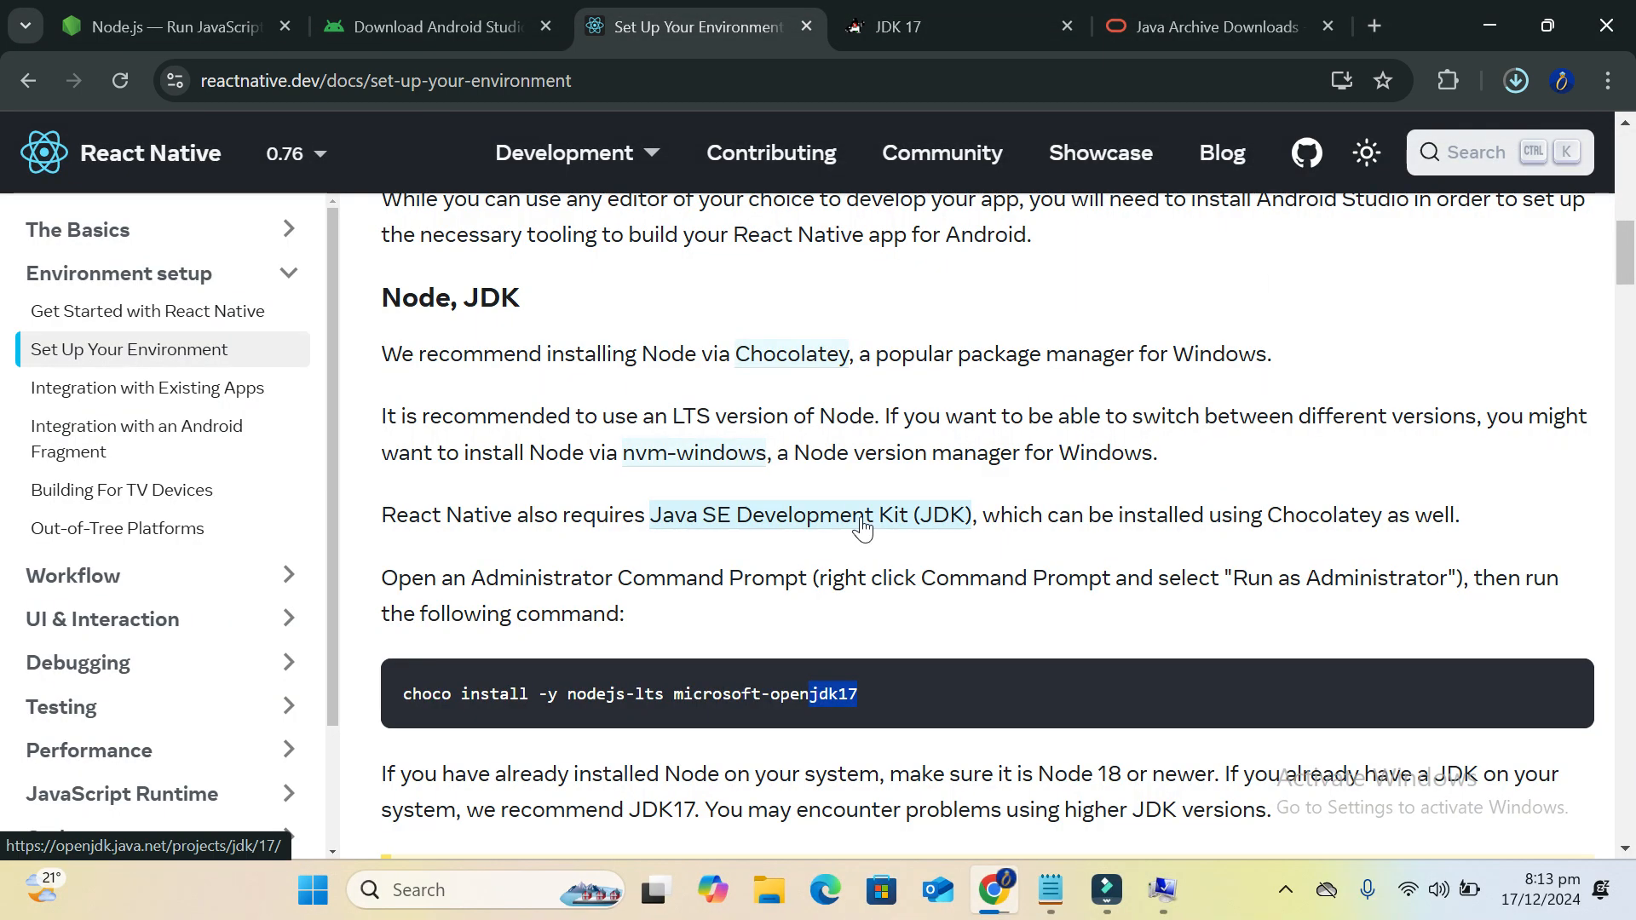
Read the setup page's notes on Node and JDK versions, Gradle and the "Install Android Studio" section
scroll(863, 529, "down", 2)
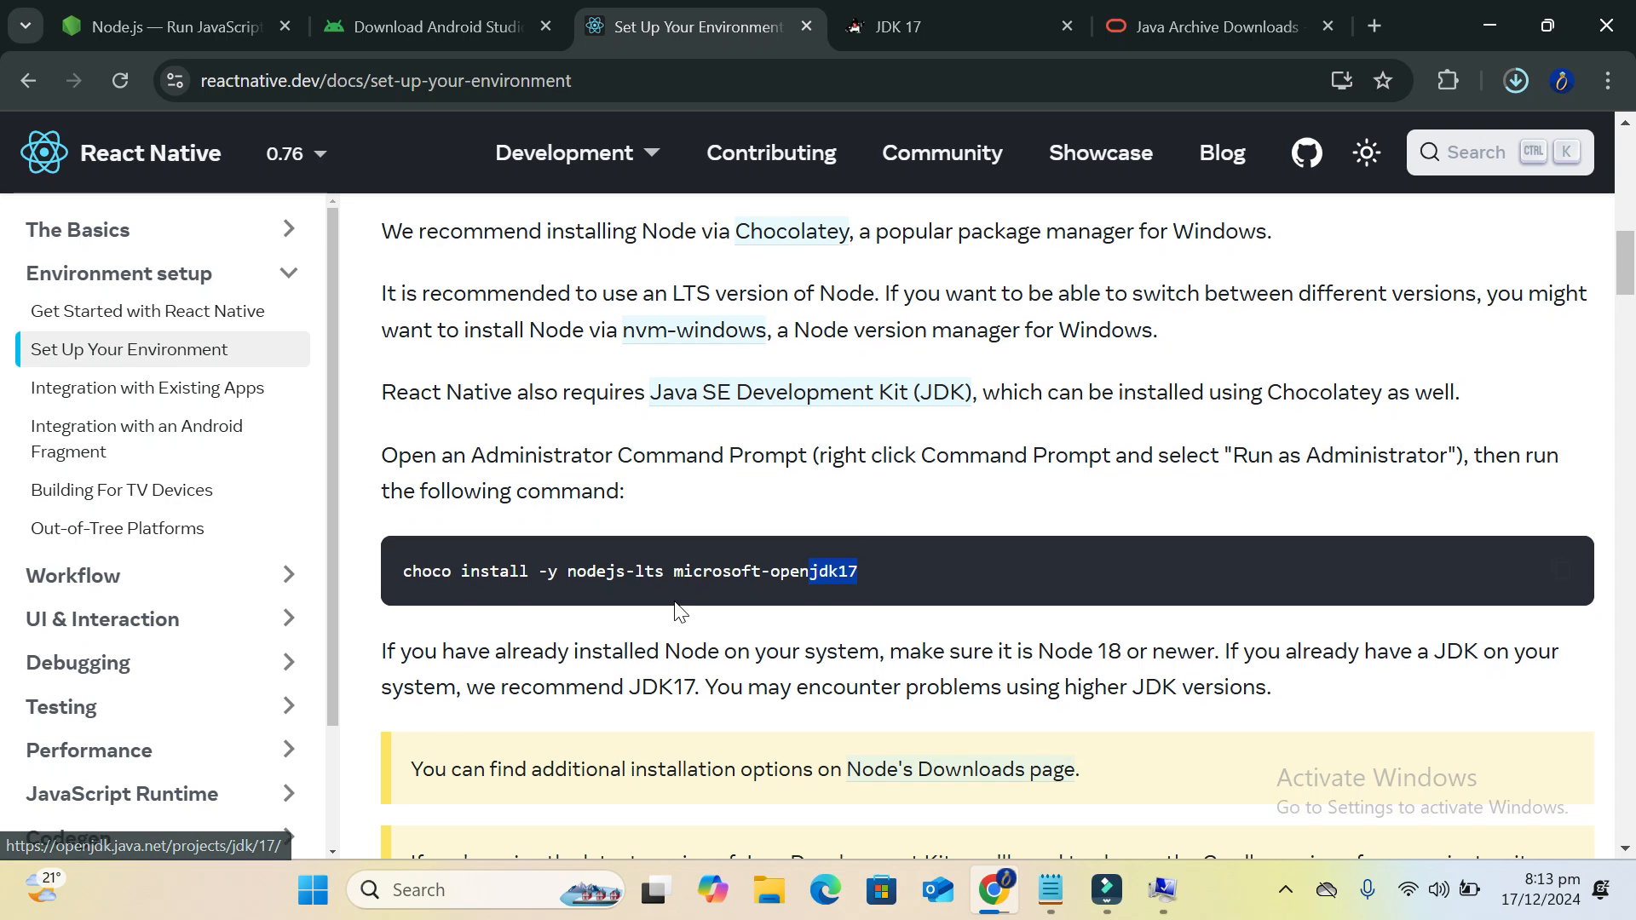
scroll(596, 637, "down", 1)
left_click(835, 516)
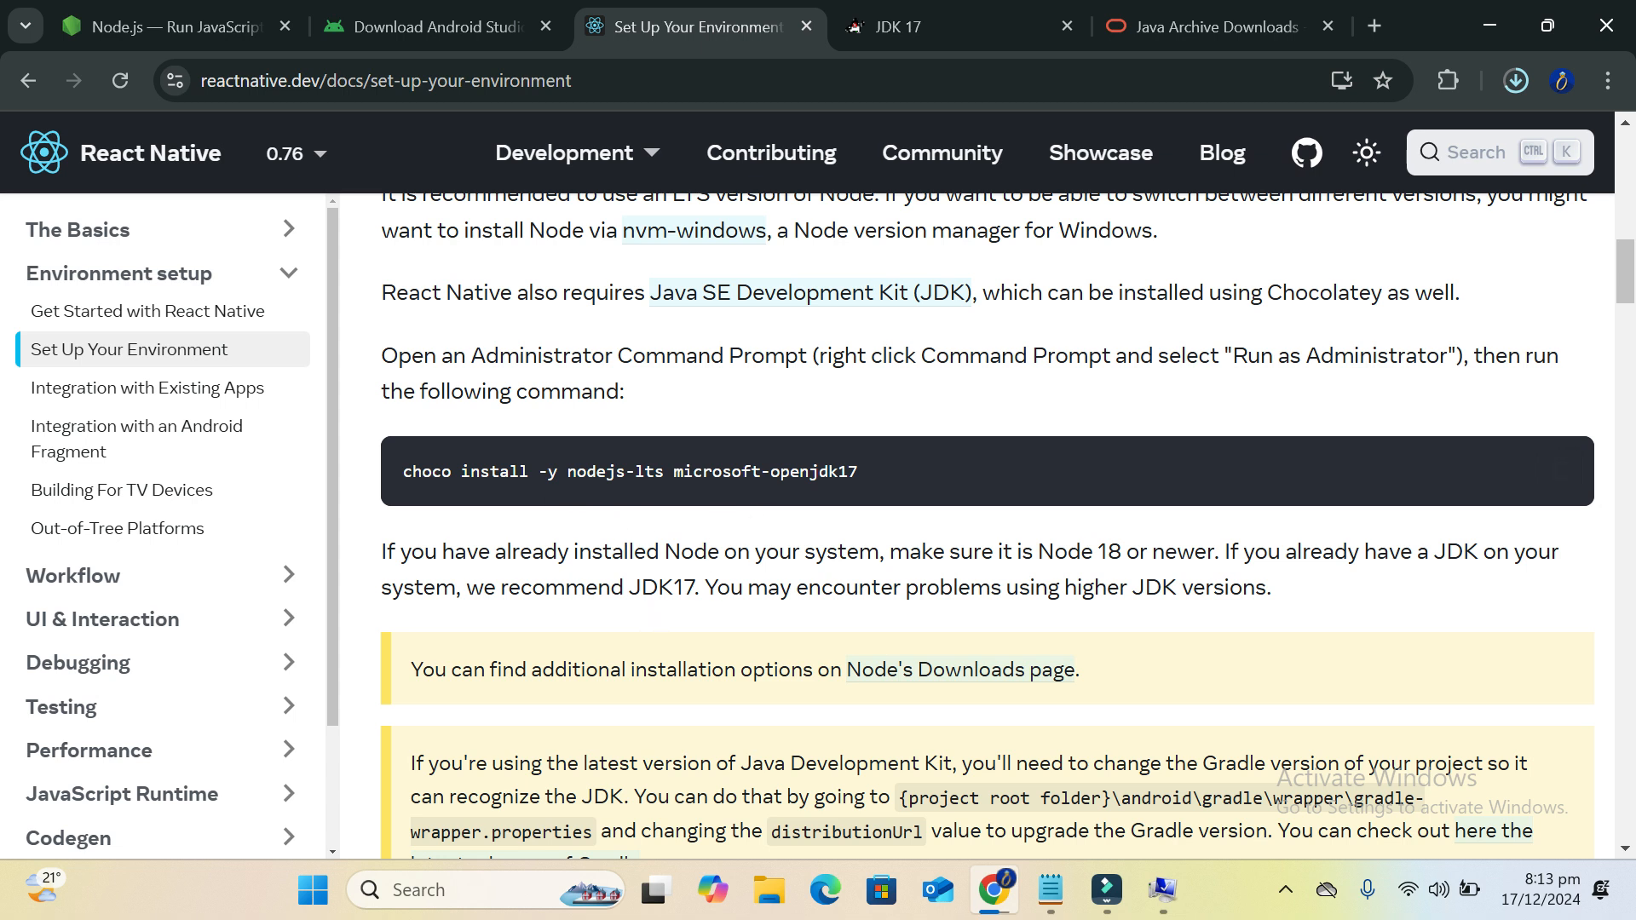
scroll(1241, 520, "down", 2)
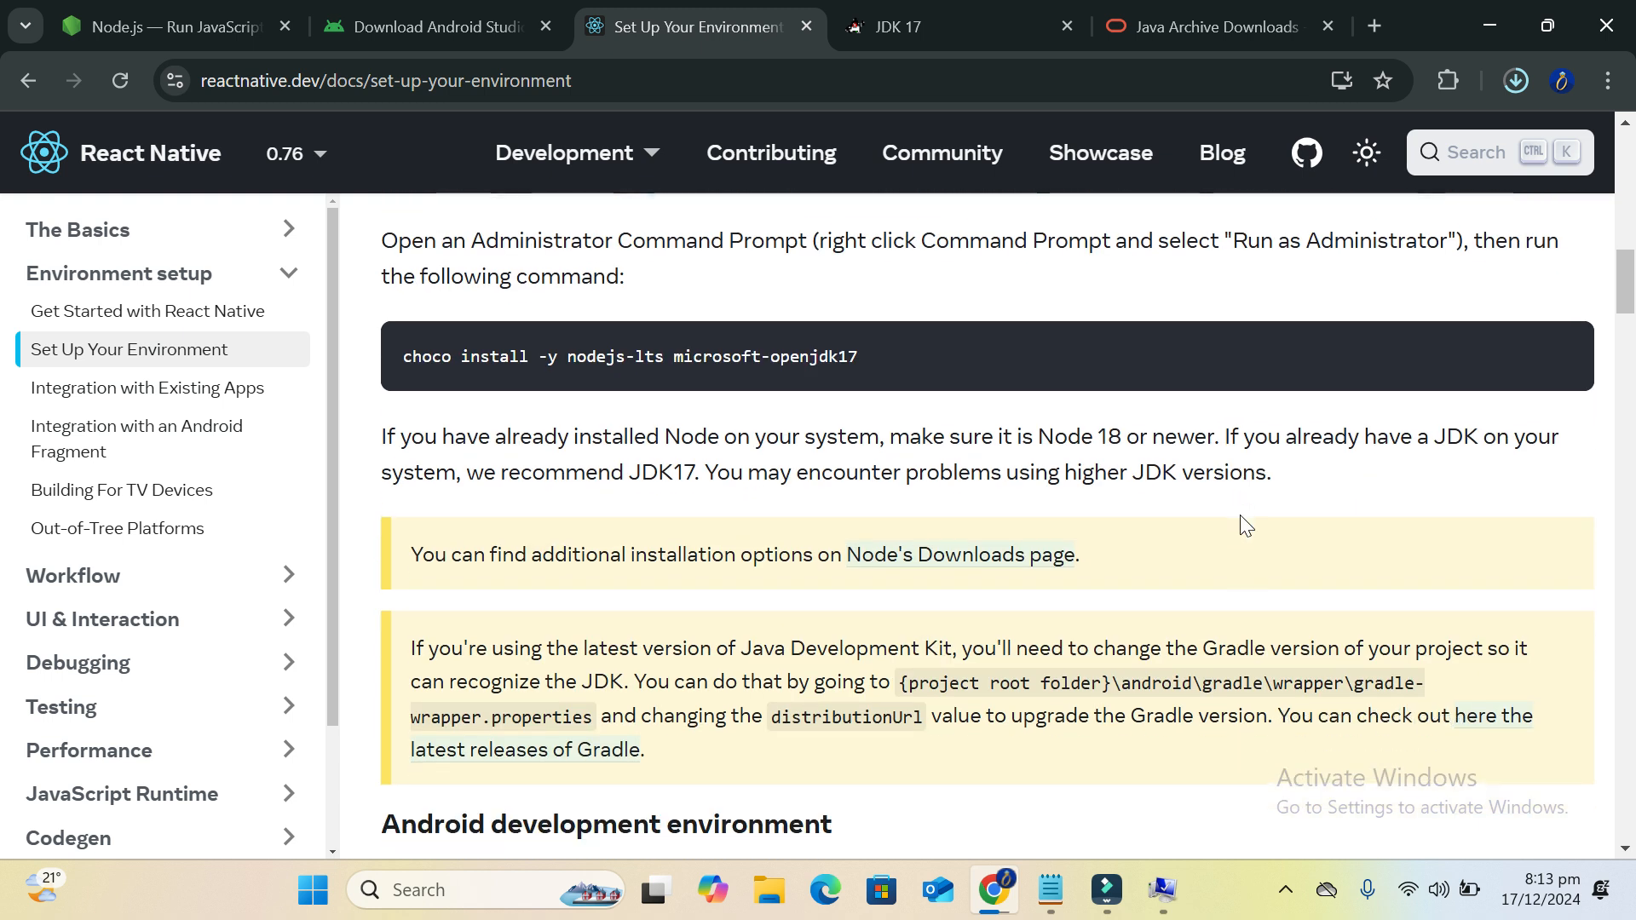
scroll(1231, 524, "down", 2)
scroll(906, 634, "down", 1)
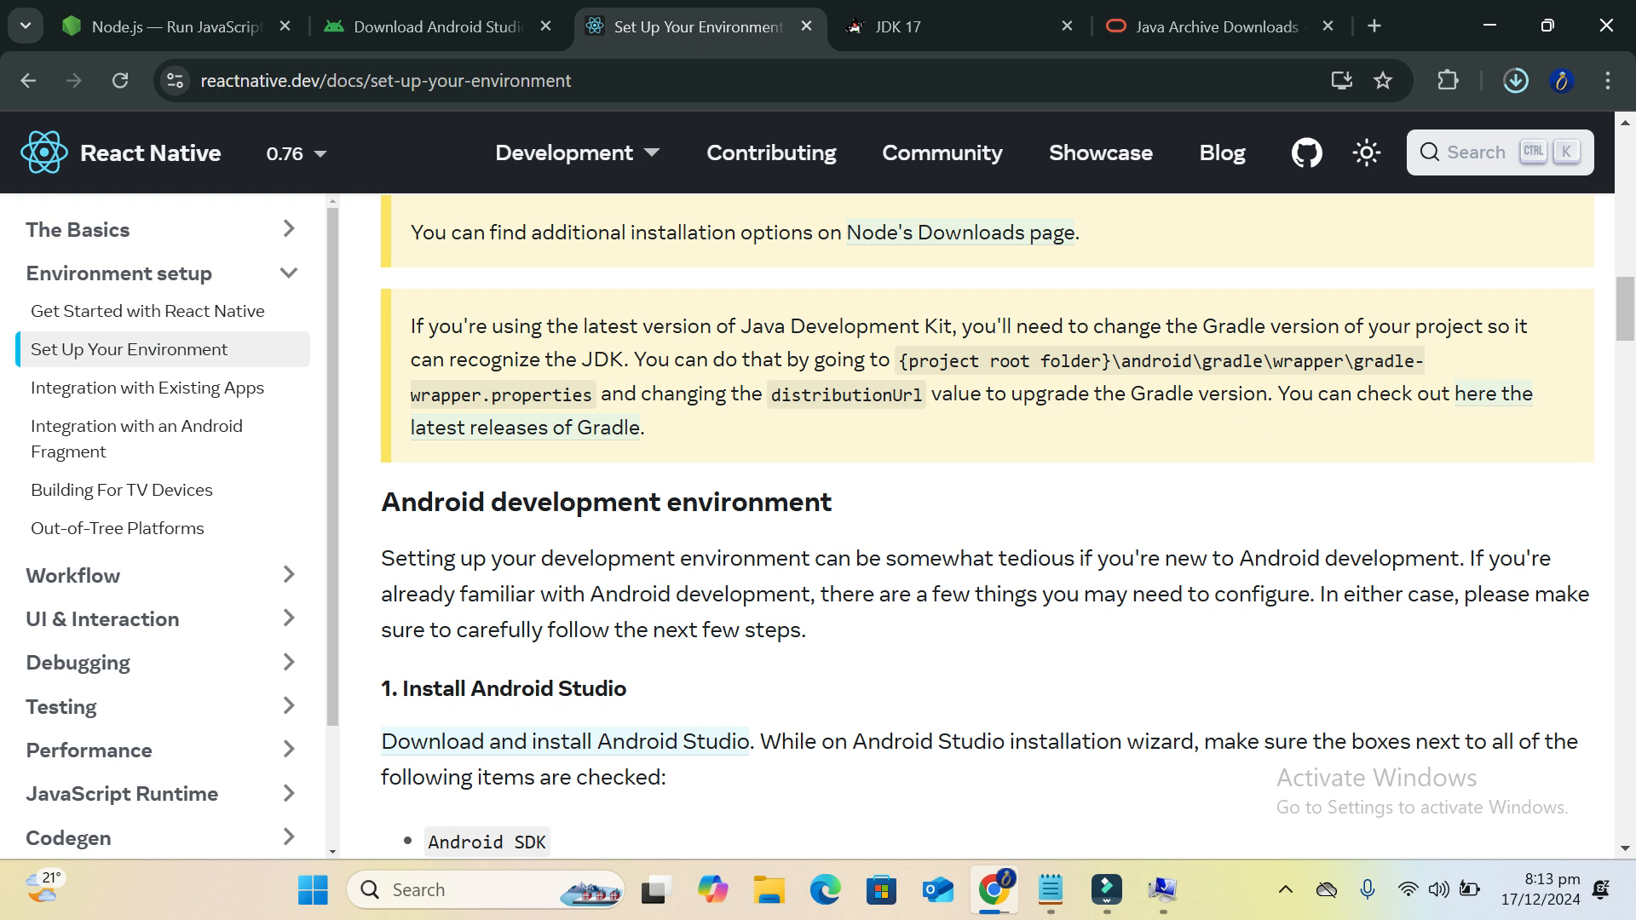
scroll(987, 524, "down", 1)
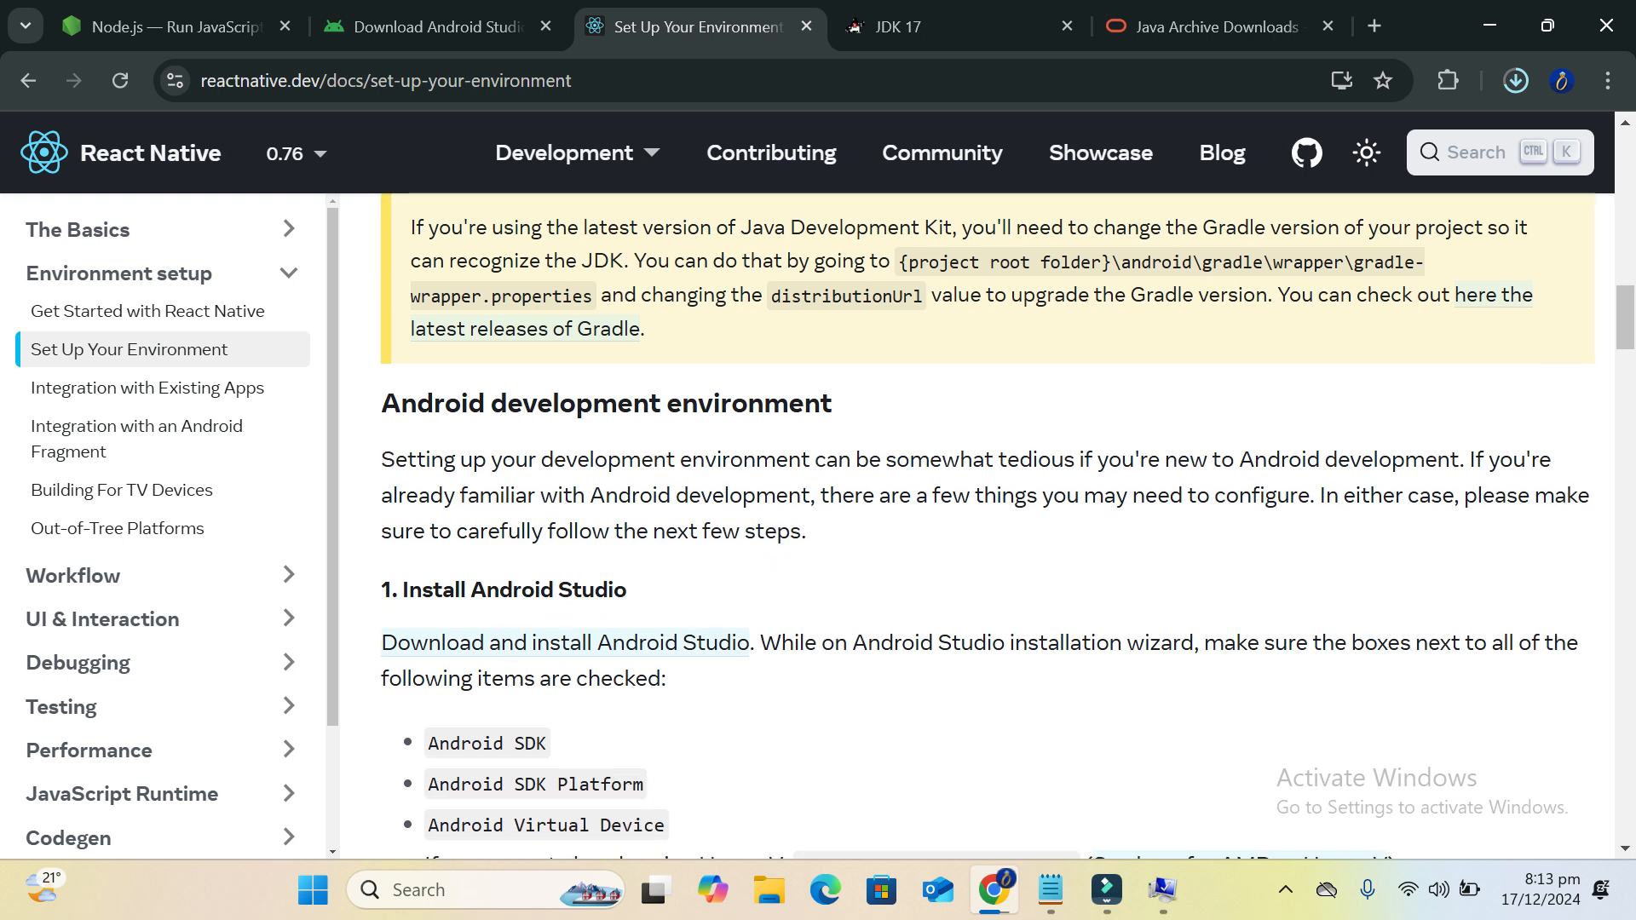
left_click_drag(629, 589, 476, 569)
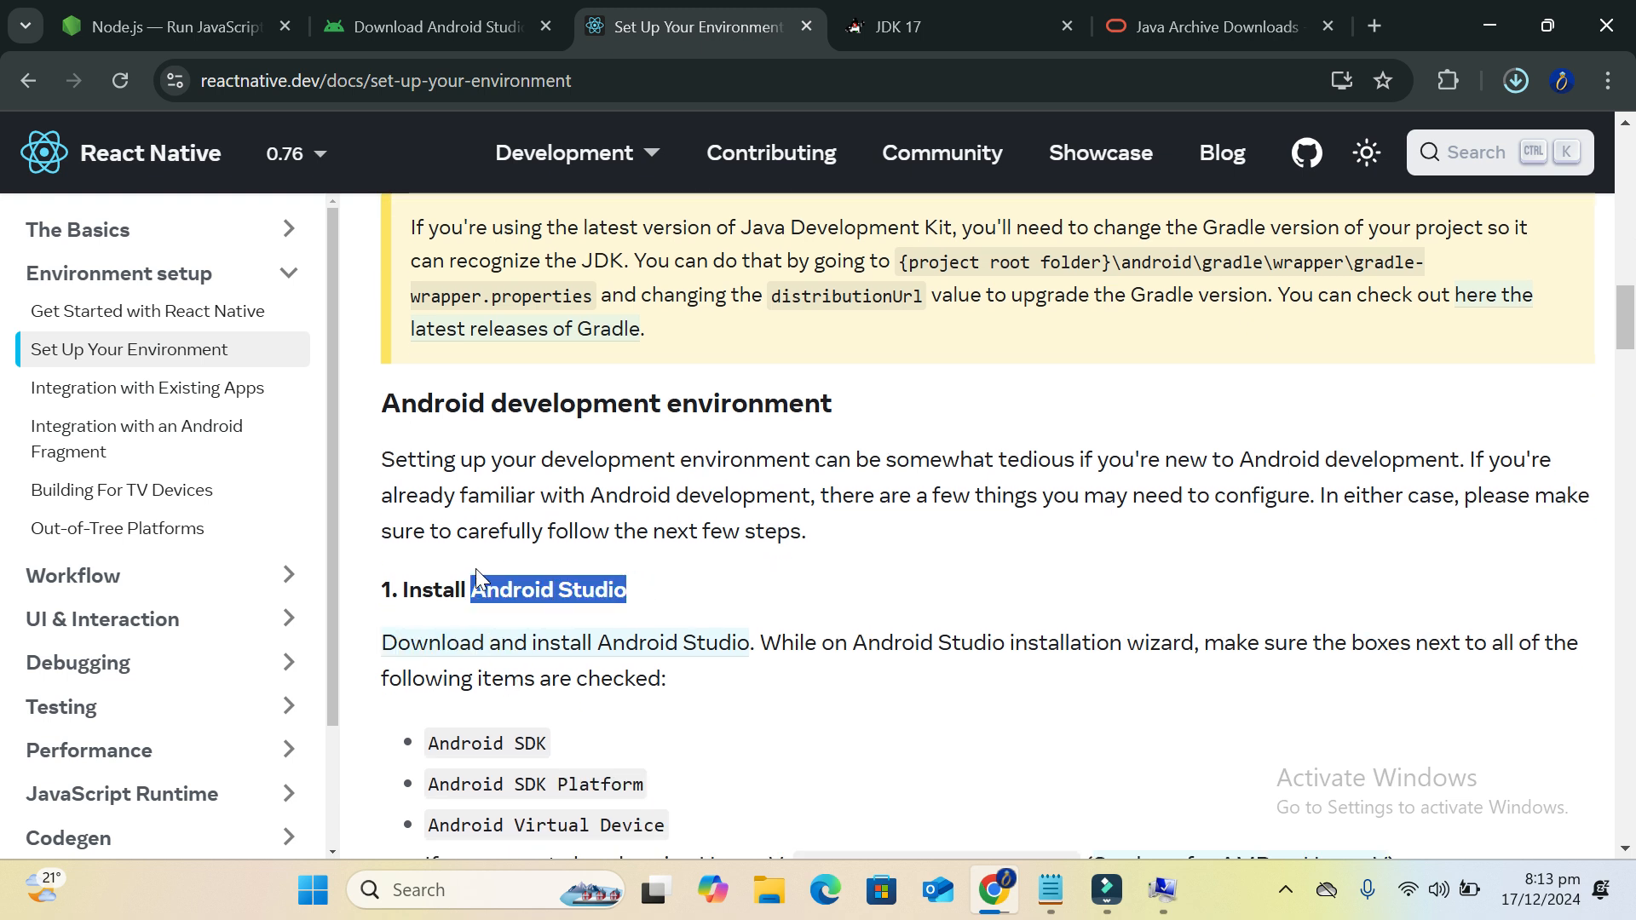
scroll(682, 559, "down", 1)
scroll(650, 529, "down", 1)
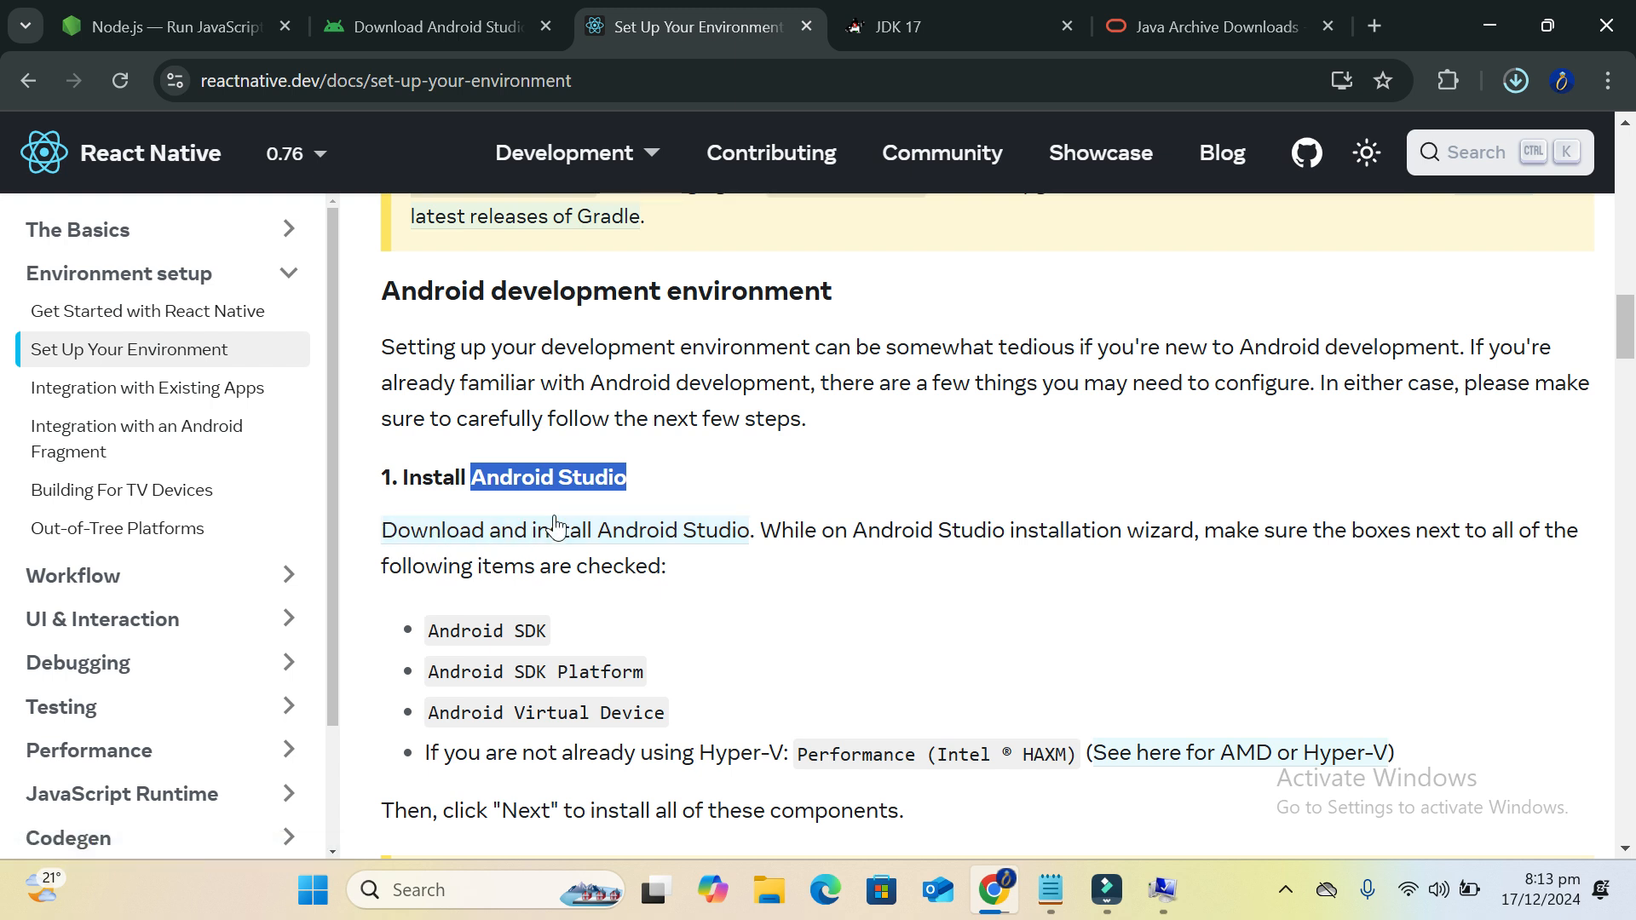
Open the linked Android Studio download page, close the JDK 17 page and return to the React Native setup page
left_click(716, 540)
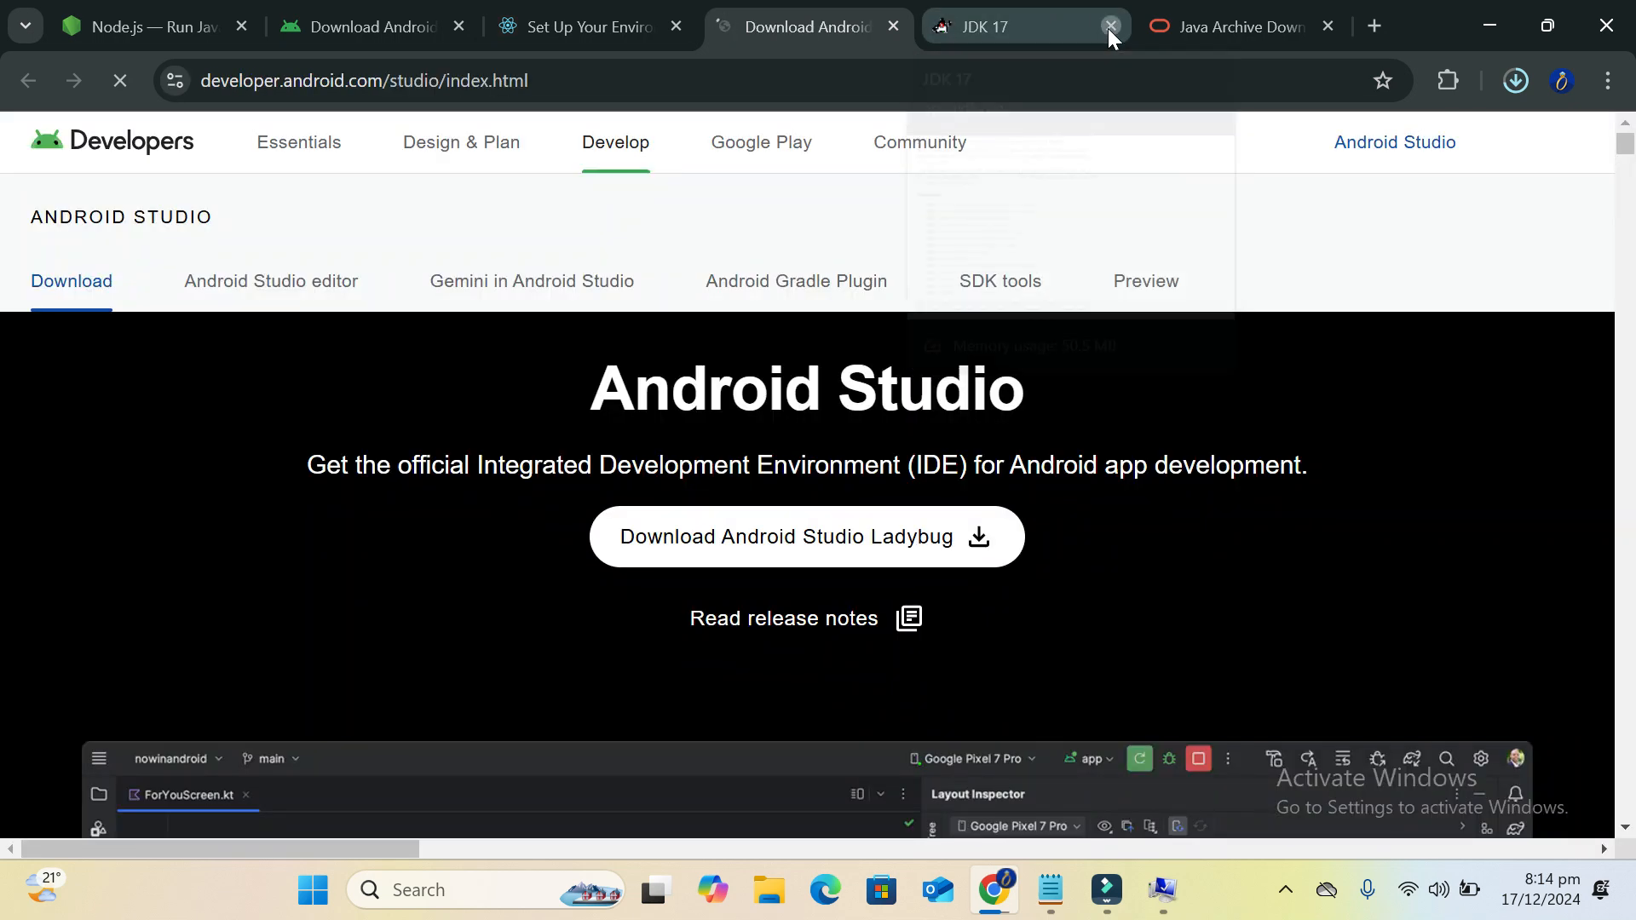
left_click(1110, 26)
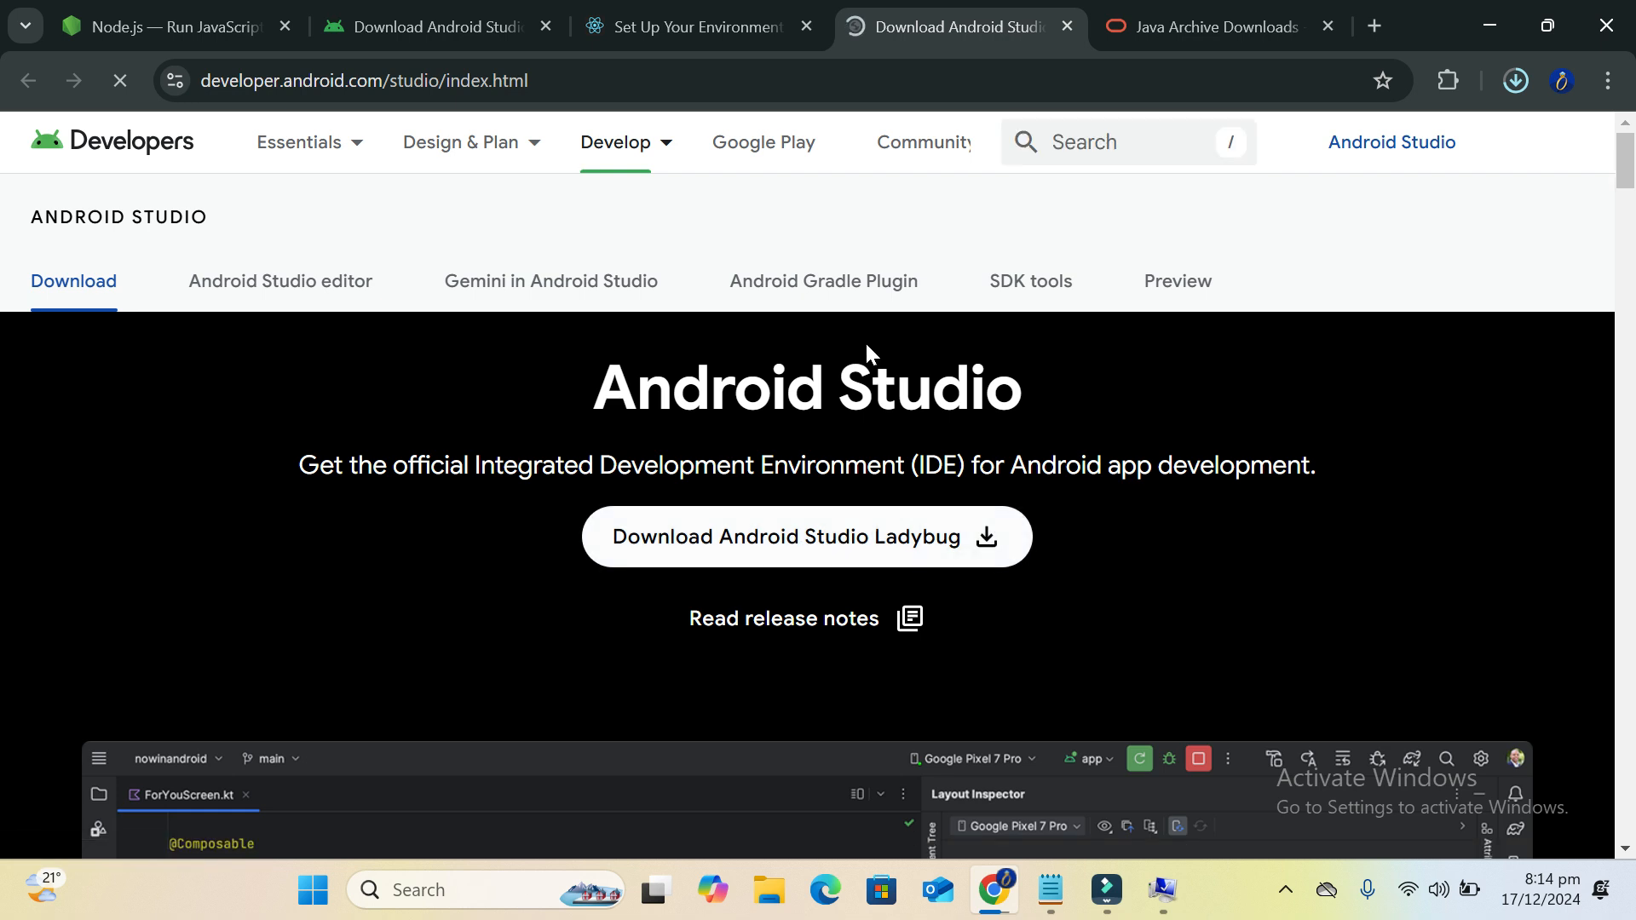
left_click(703, 11)
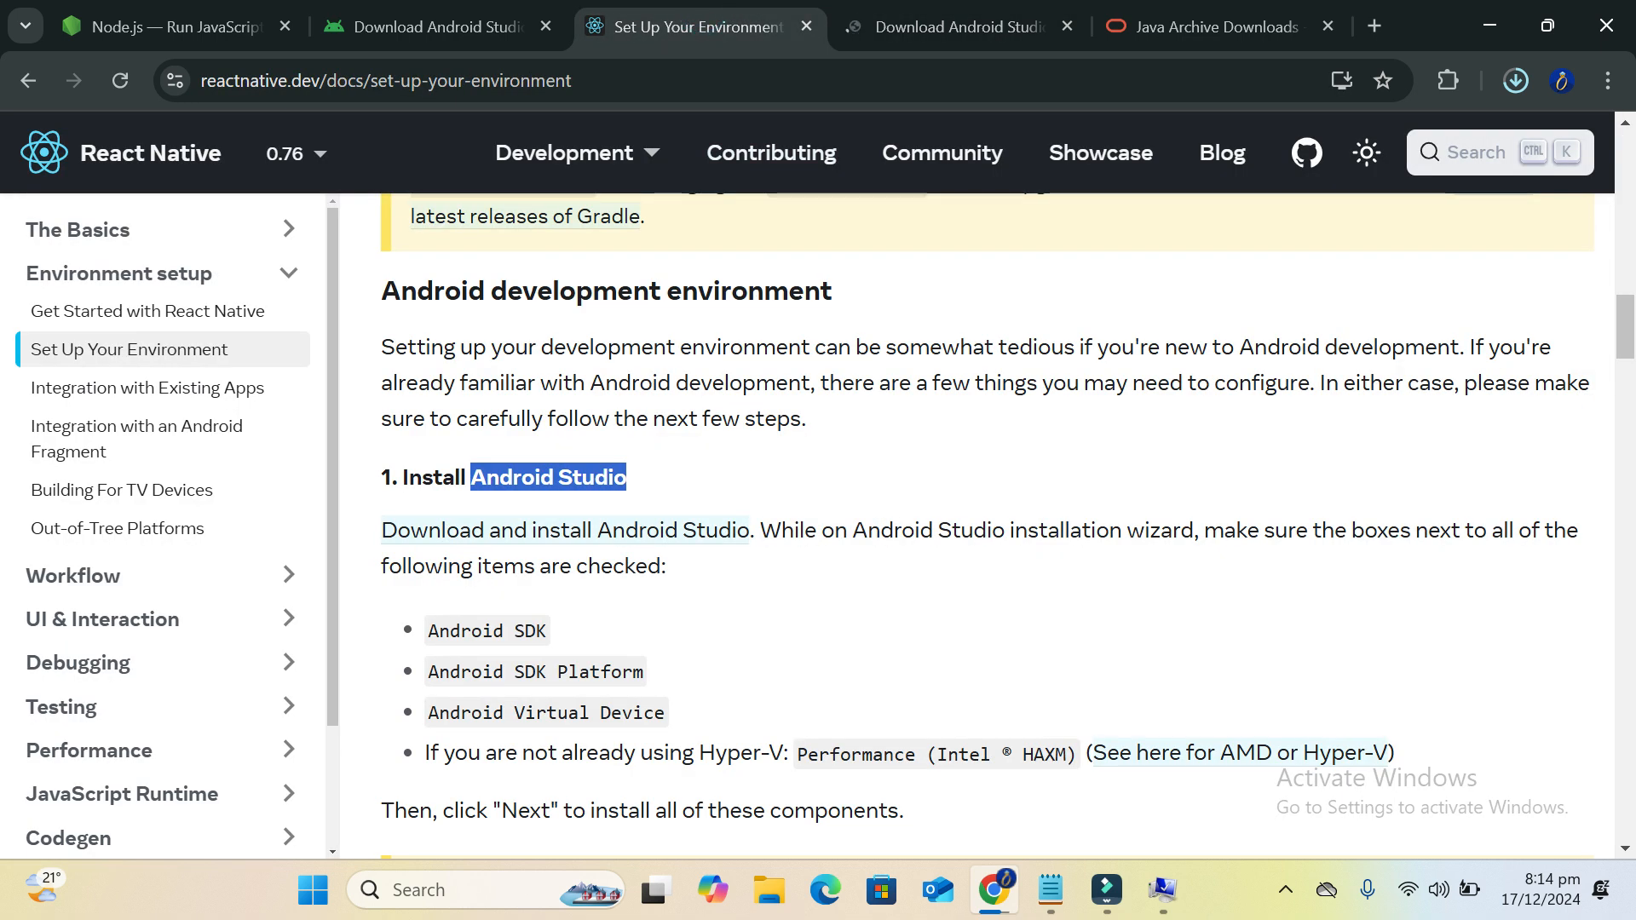
Enlarge the page to 110% and examine the components to check in the Android Studio installation wizard
scroll(693, 679, "down", 1)
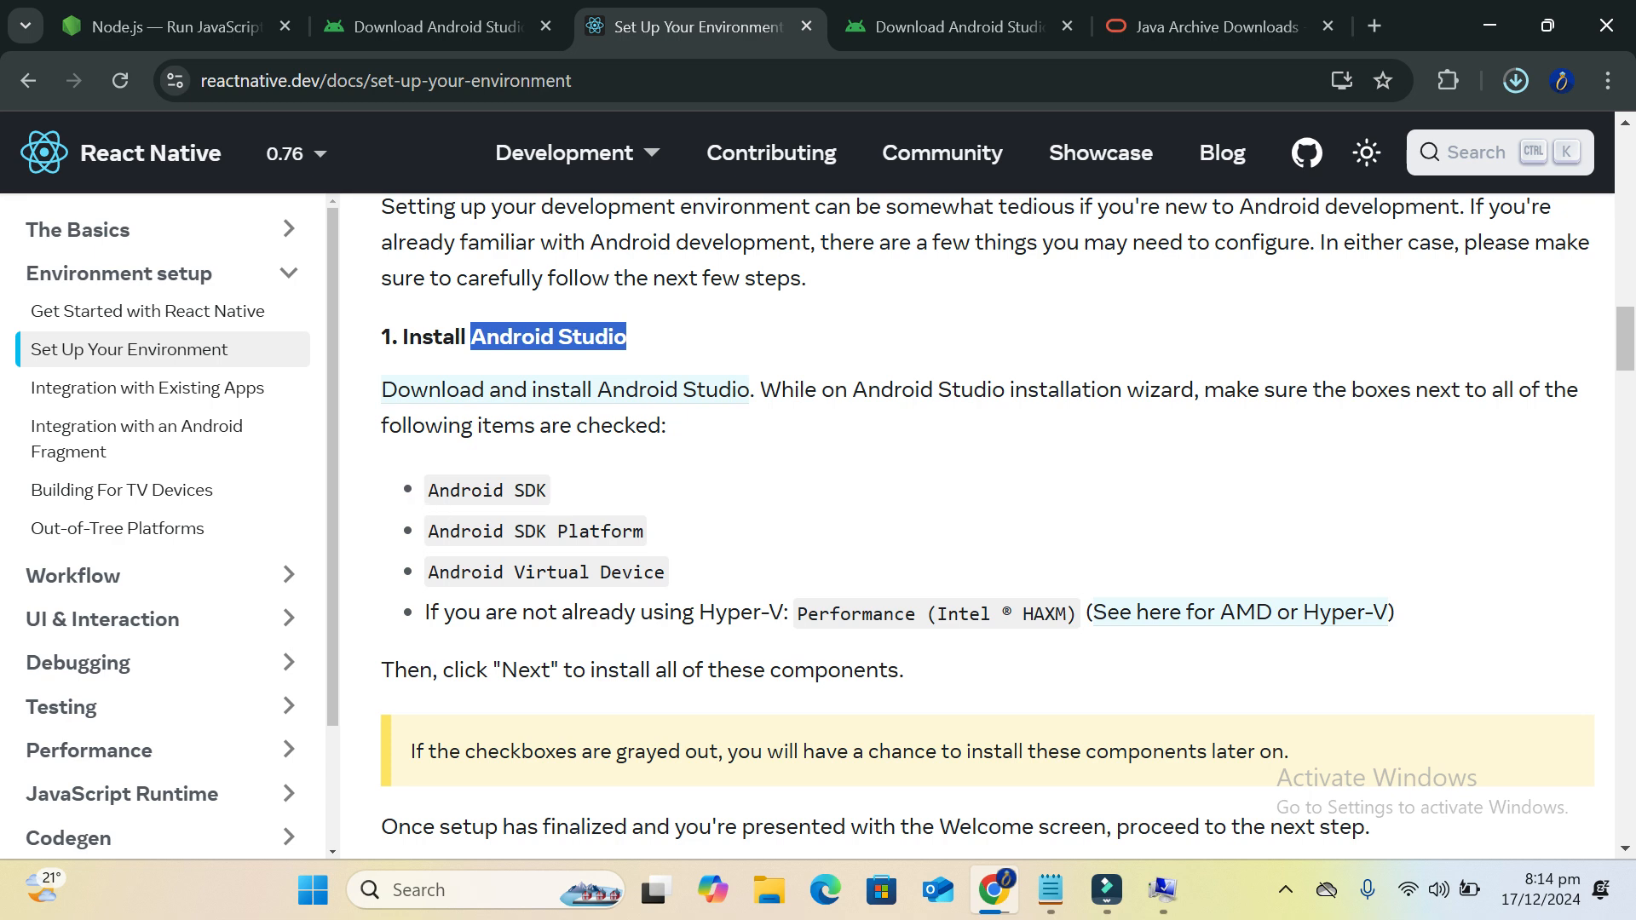
left_click_drag(658, 538, 482, 550)
left_click_drag(679, 563, 409, 495)
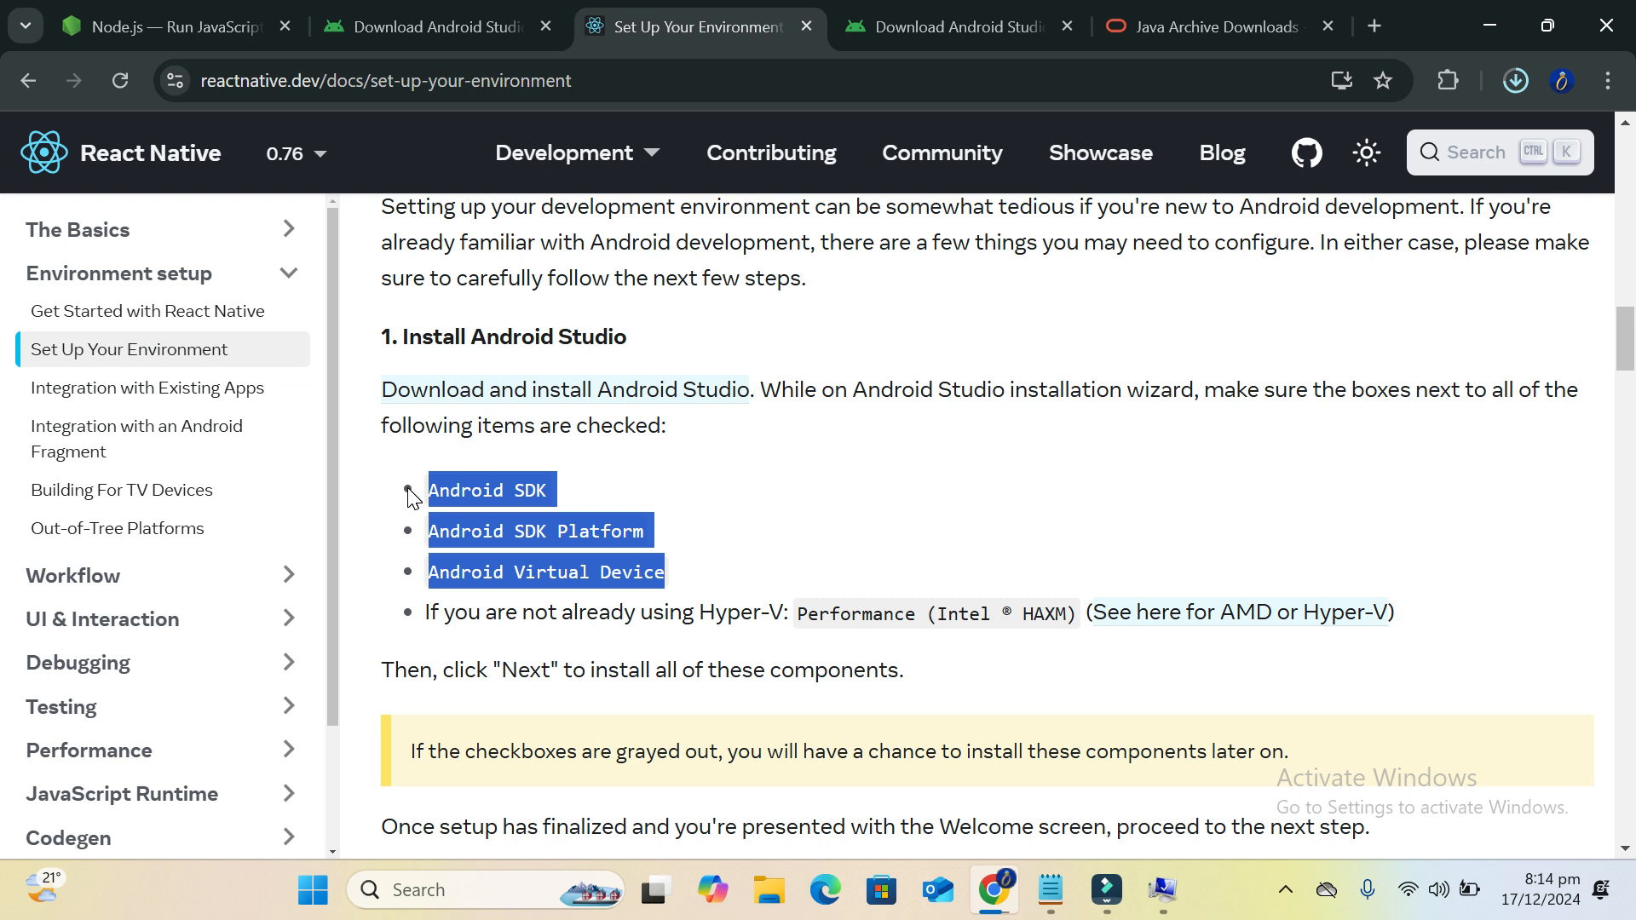
key("ctrl+plus")
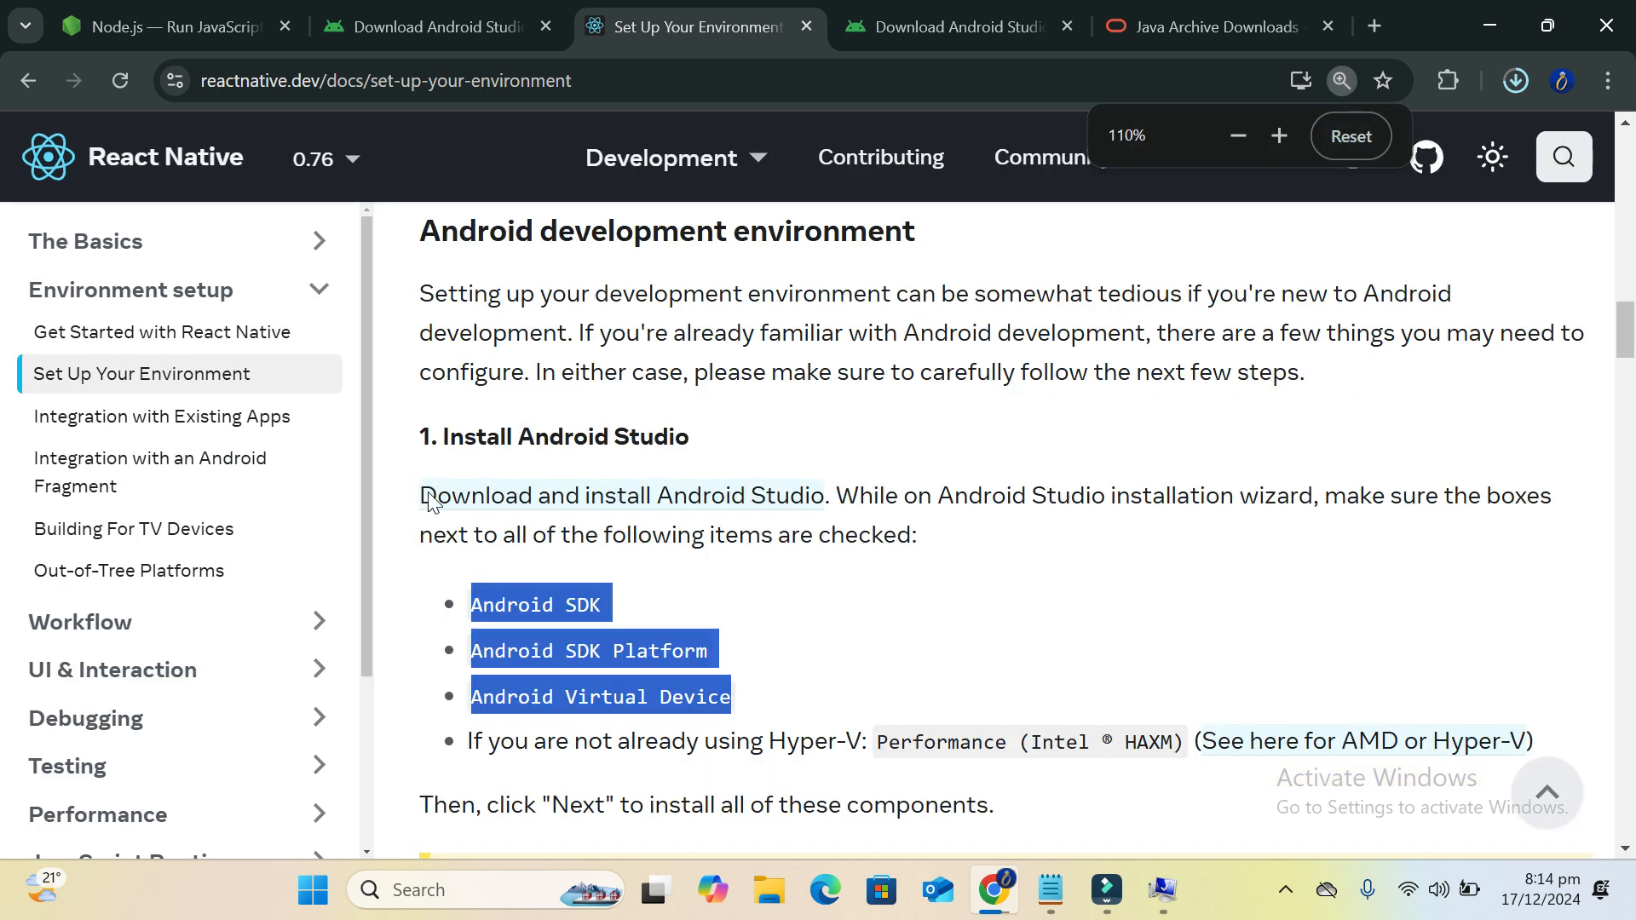
scroll(1176, 597, "down", 1)
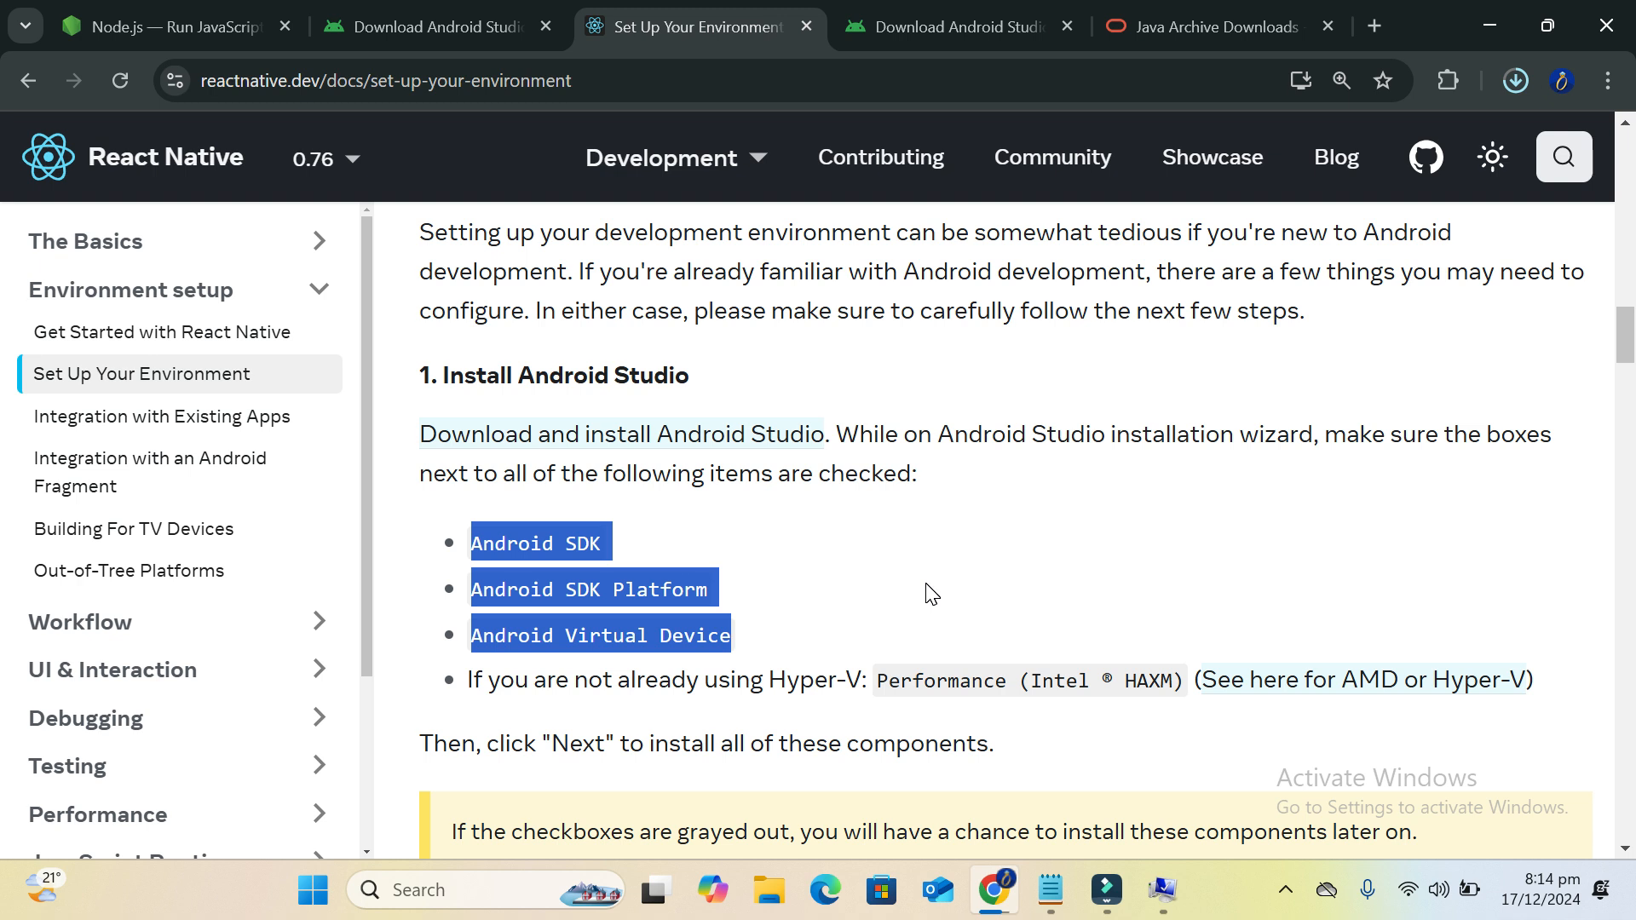
left_click(758, 666)
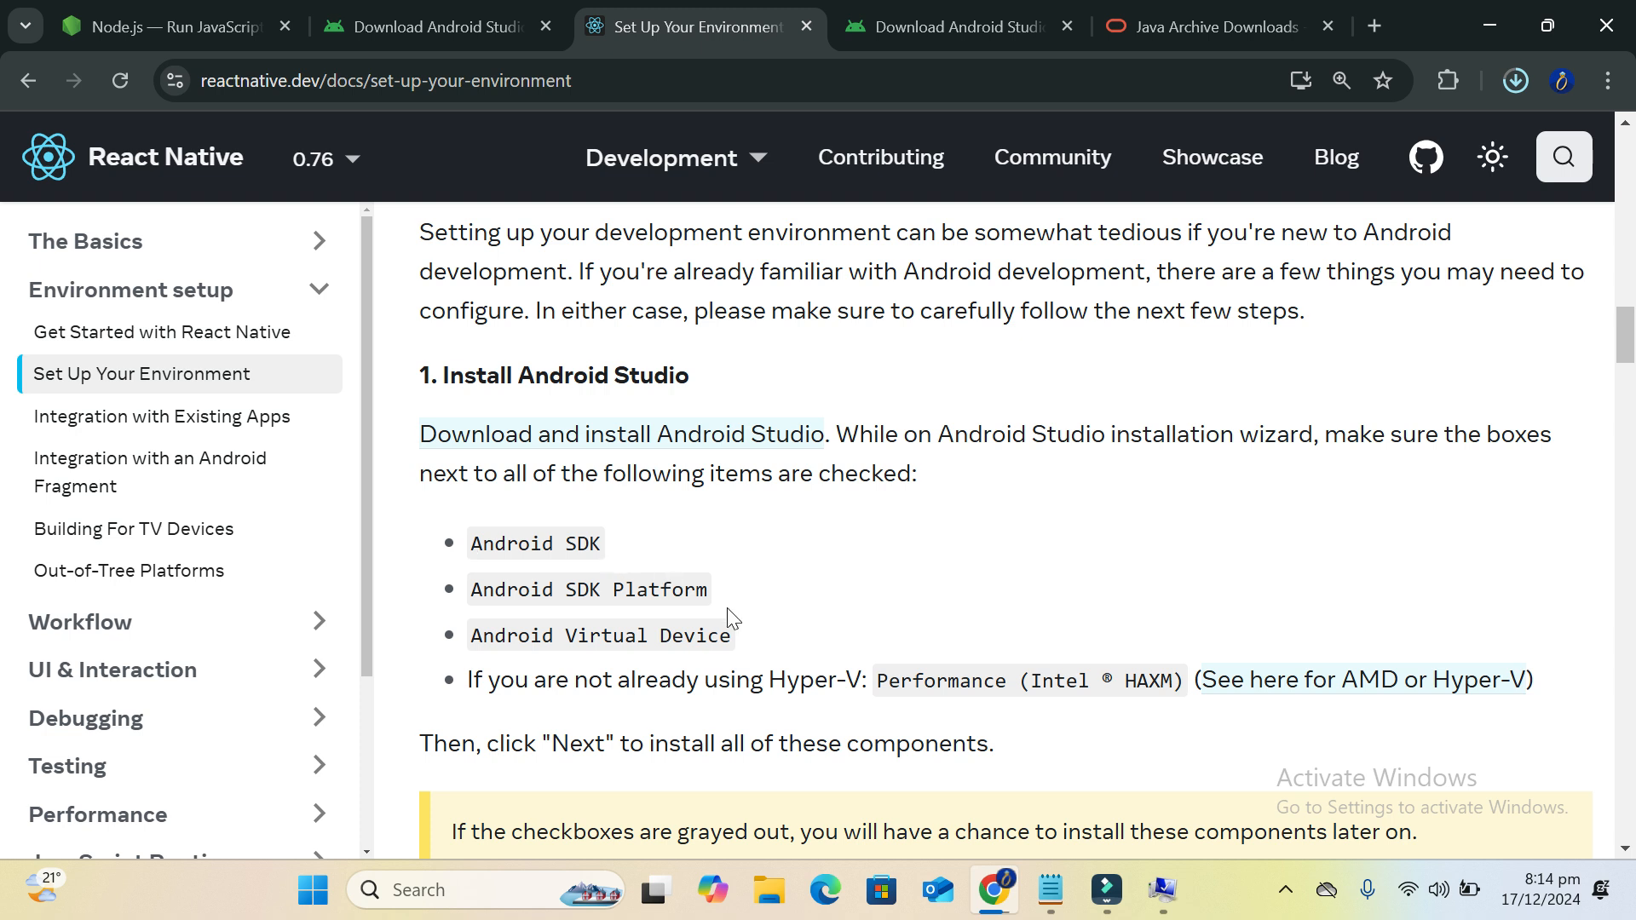
left_click_drag(723, 594, 555, 607)
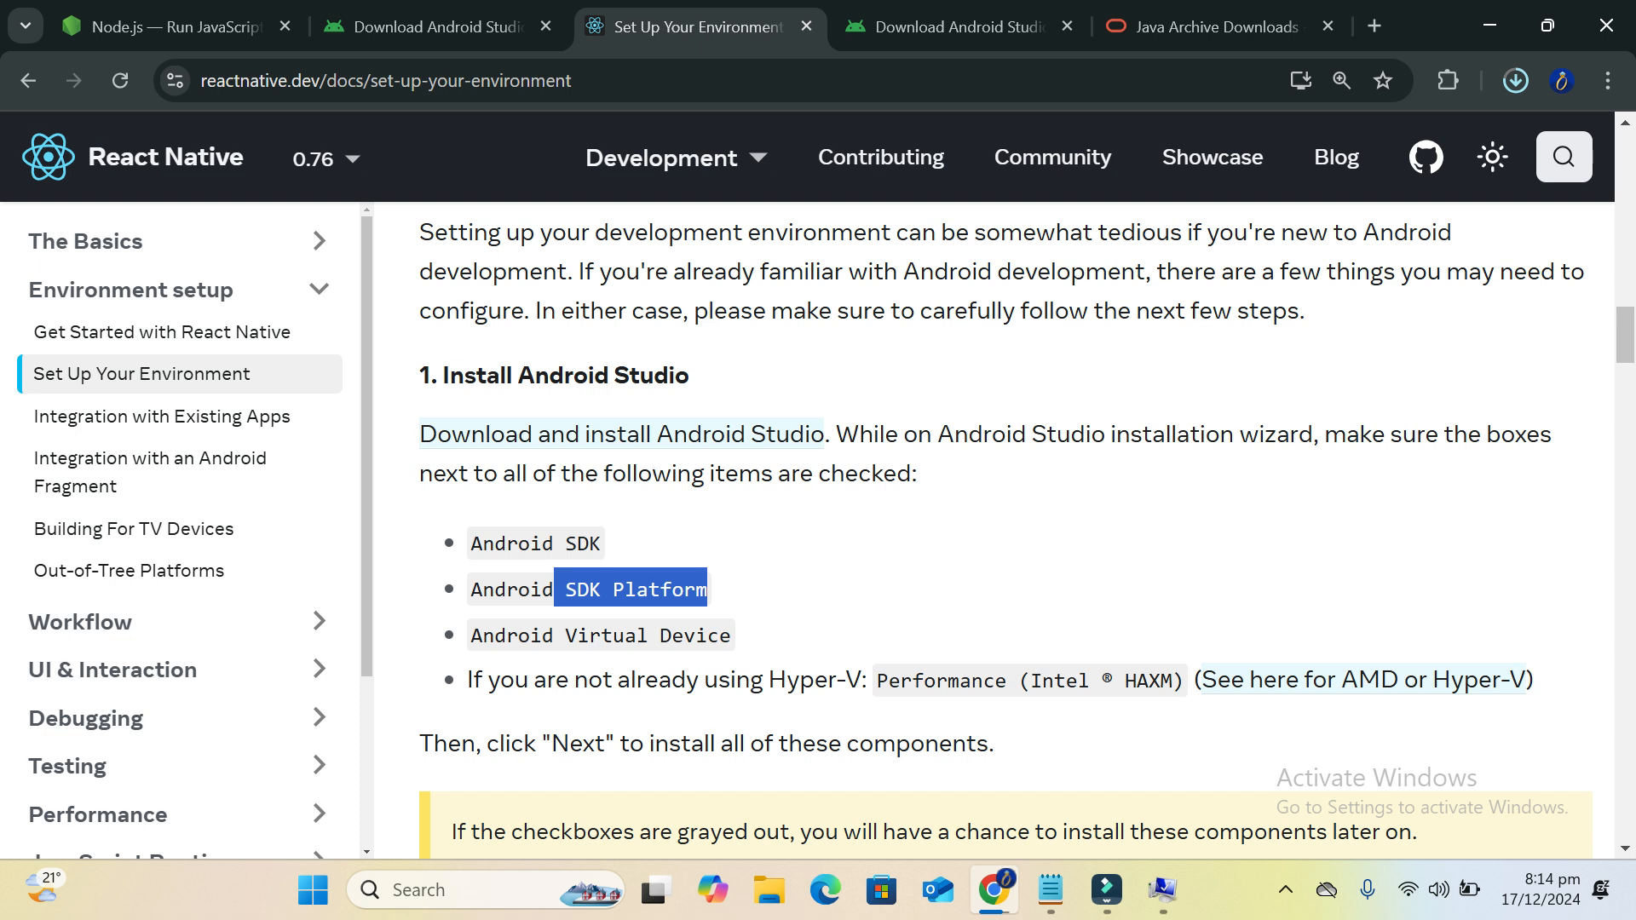
left_click_drag(777, 626, 554, 615)
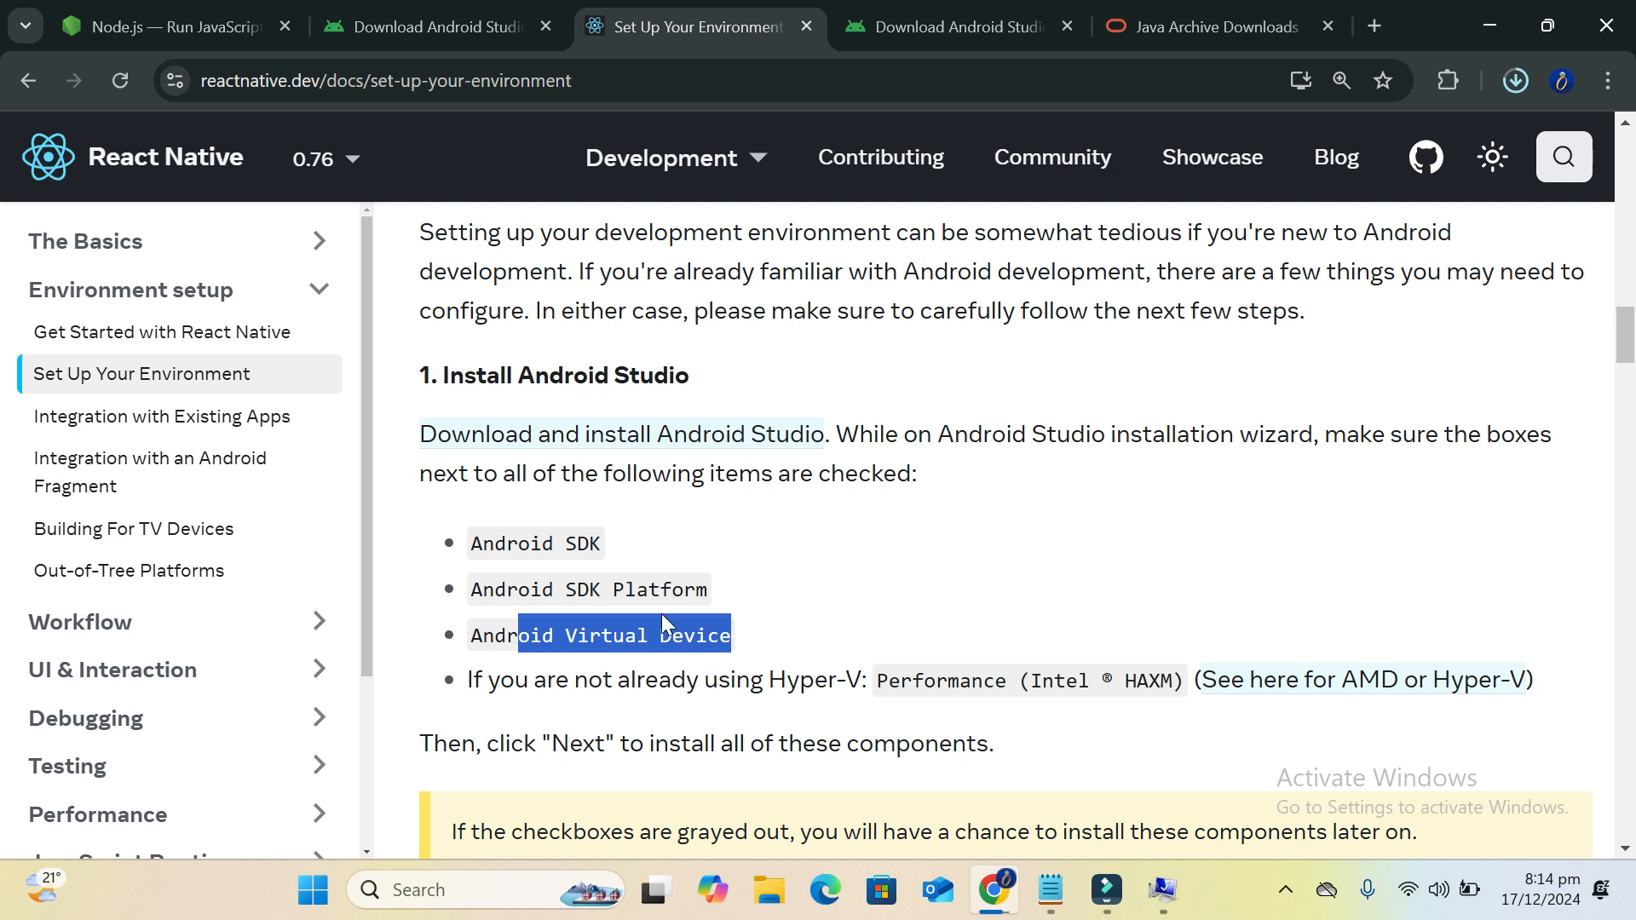
left_click(1078, 735)
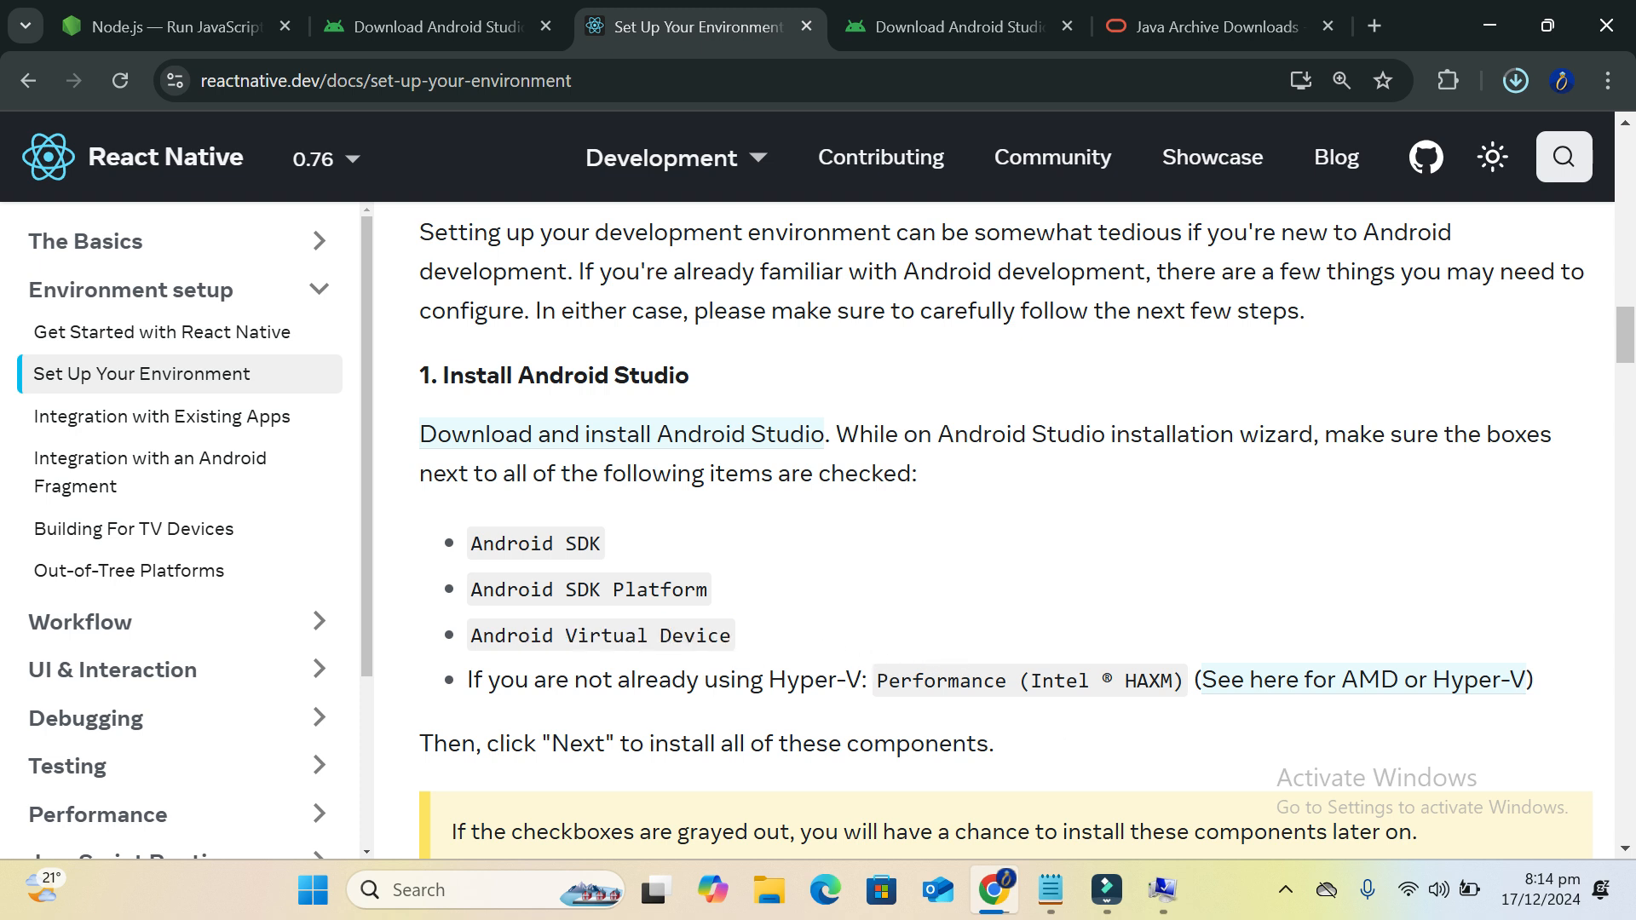
scroll(786, 654, "down", 1)
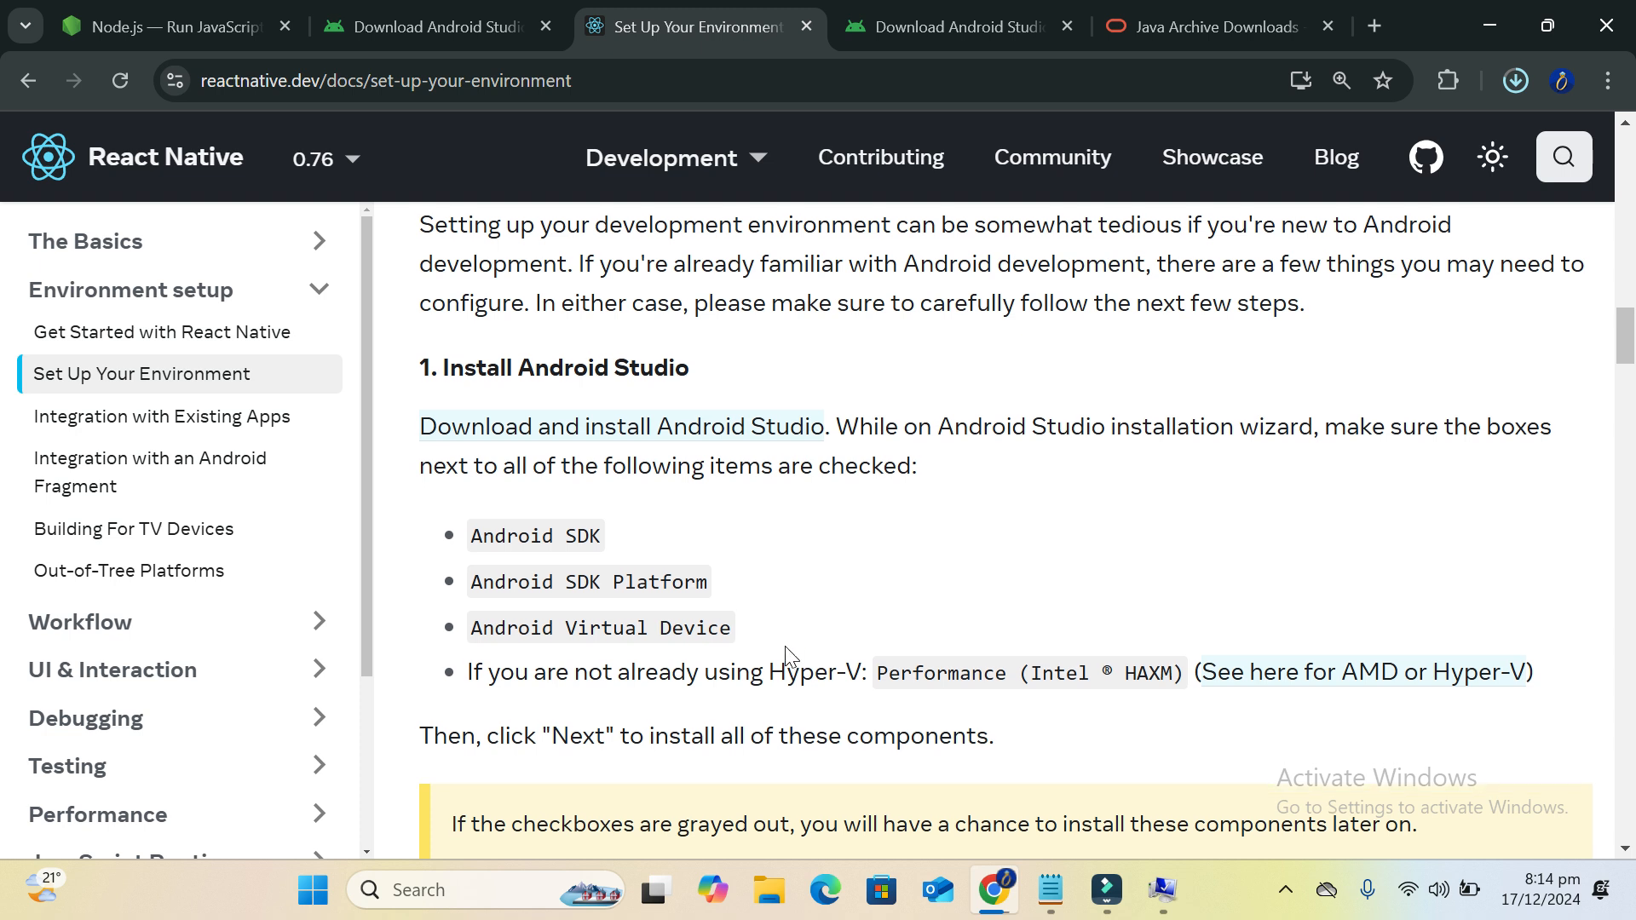
double_click(609, 537)
left_click(692, 530)
Search Windows for Android Studio and launch it
left_click(448, 889)
type("and")
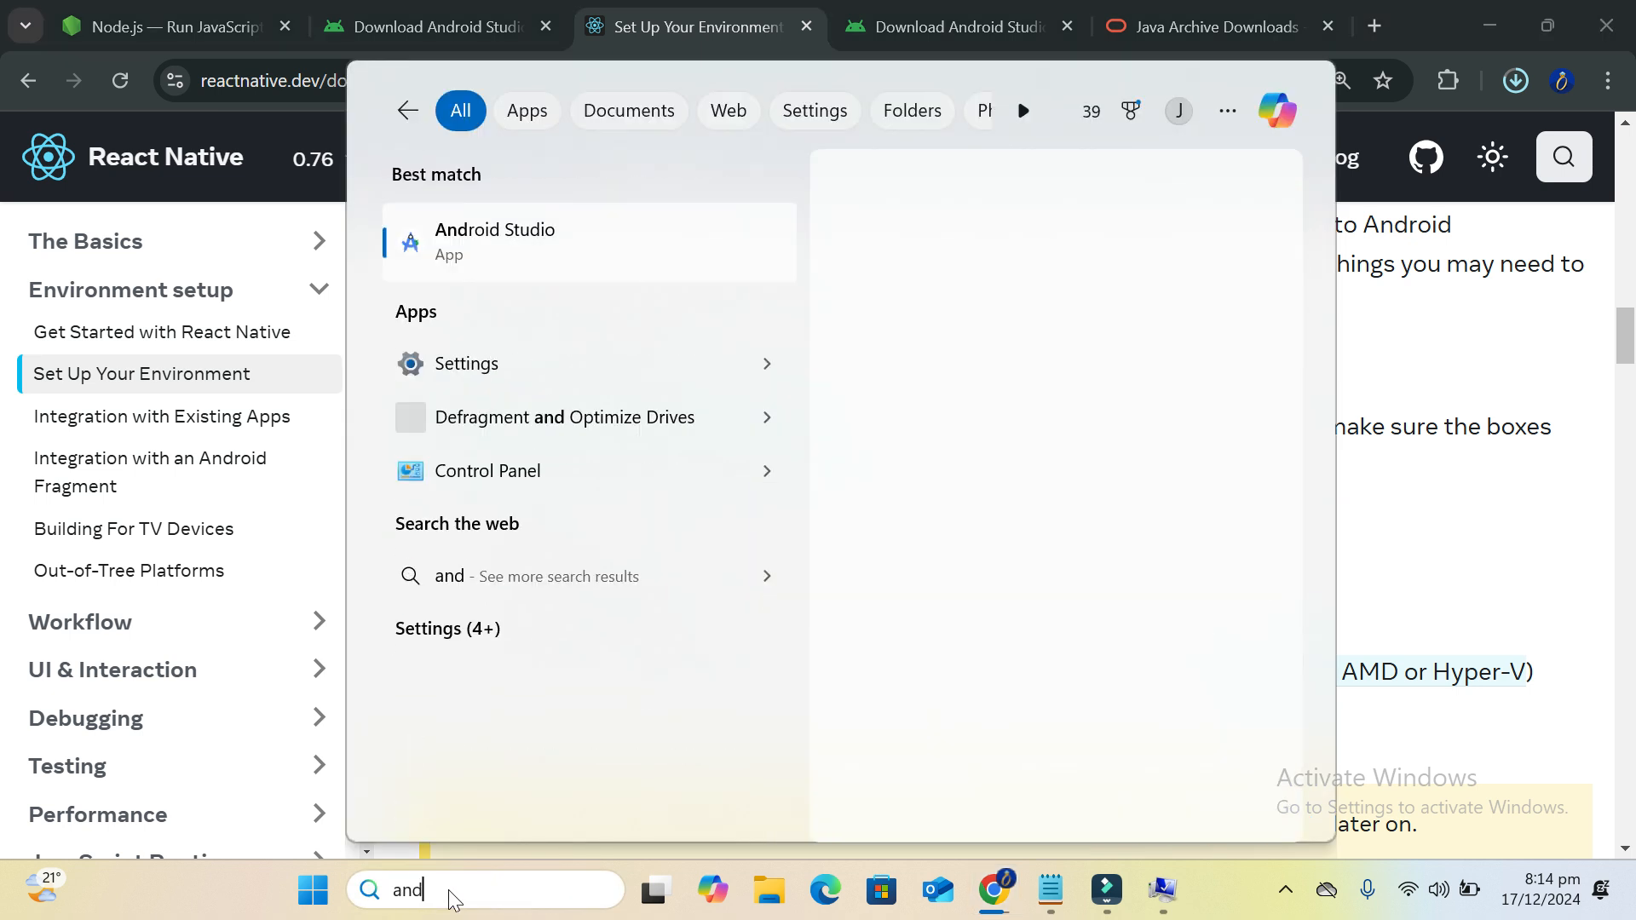
key("Return")
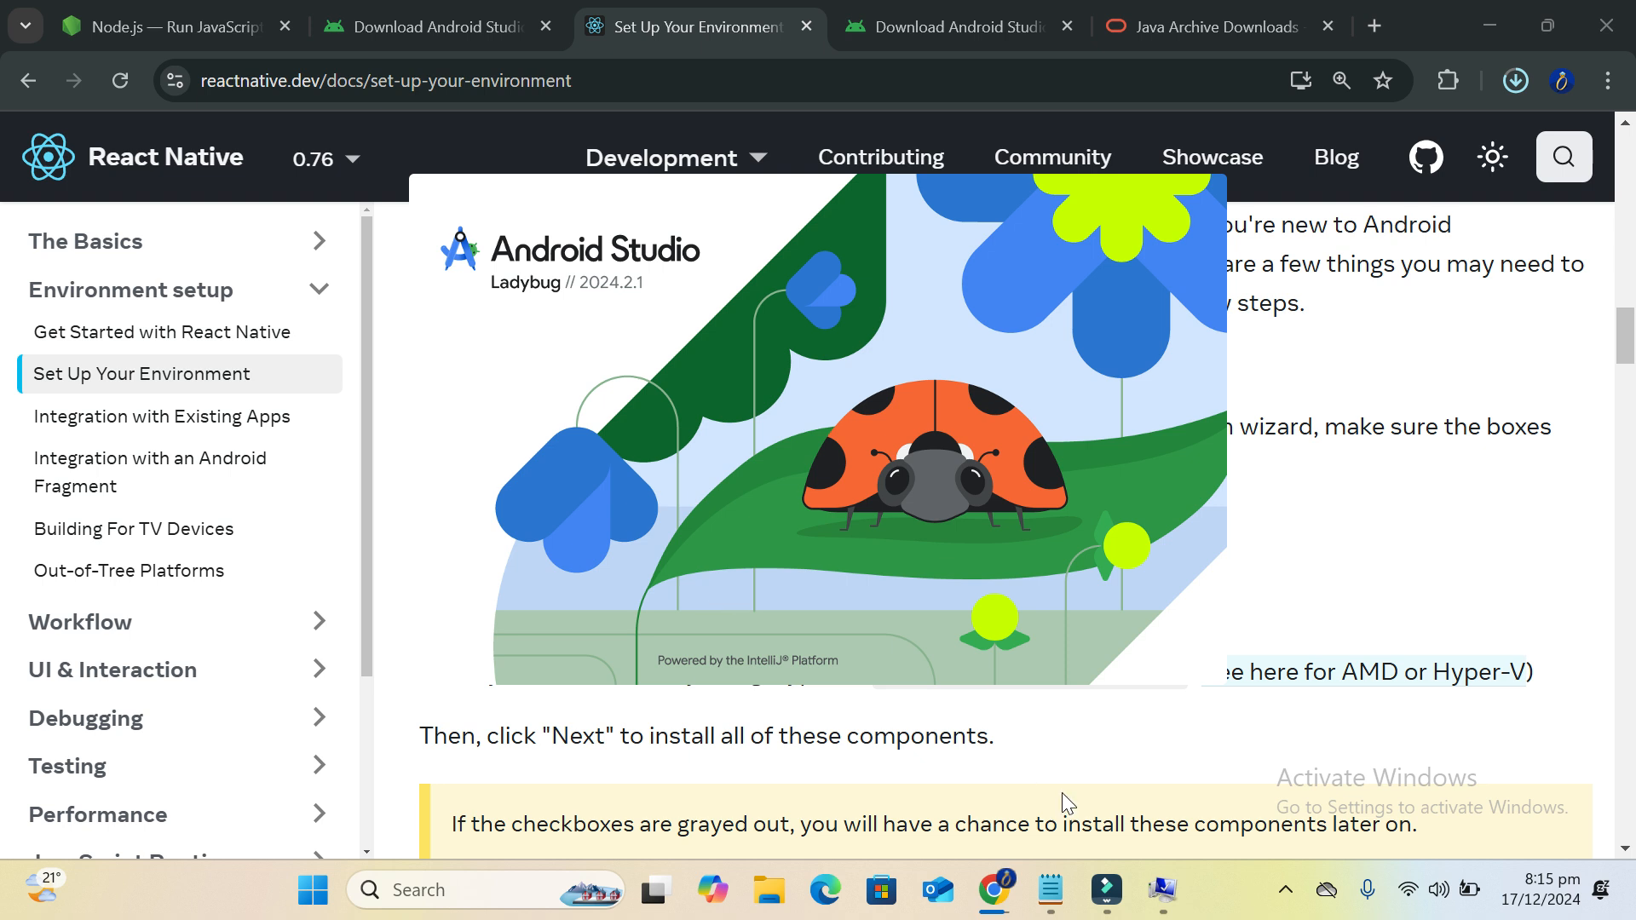
Switch to the Notepad notes and add a dashed separator line followed by blank lines below "3. jdk 17..."
left_click(1051, 891)
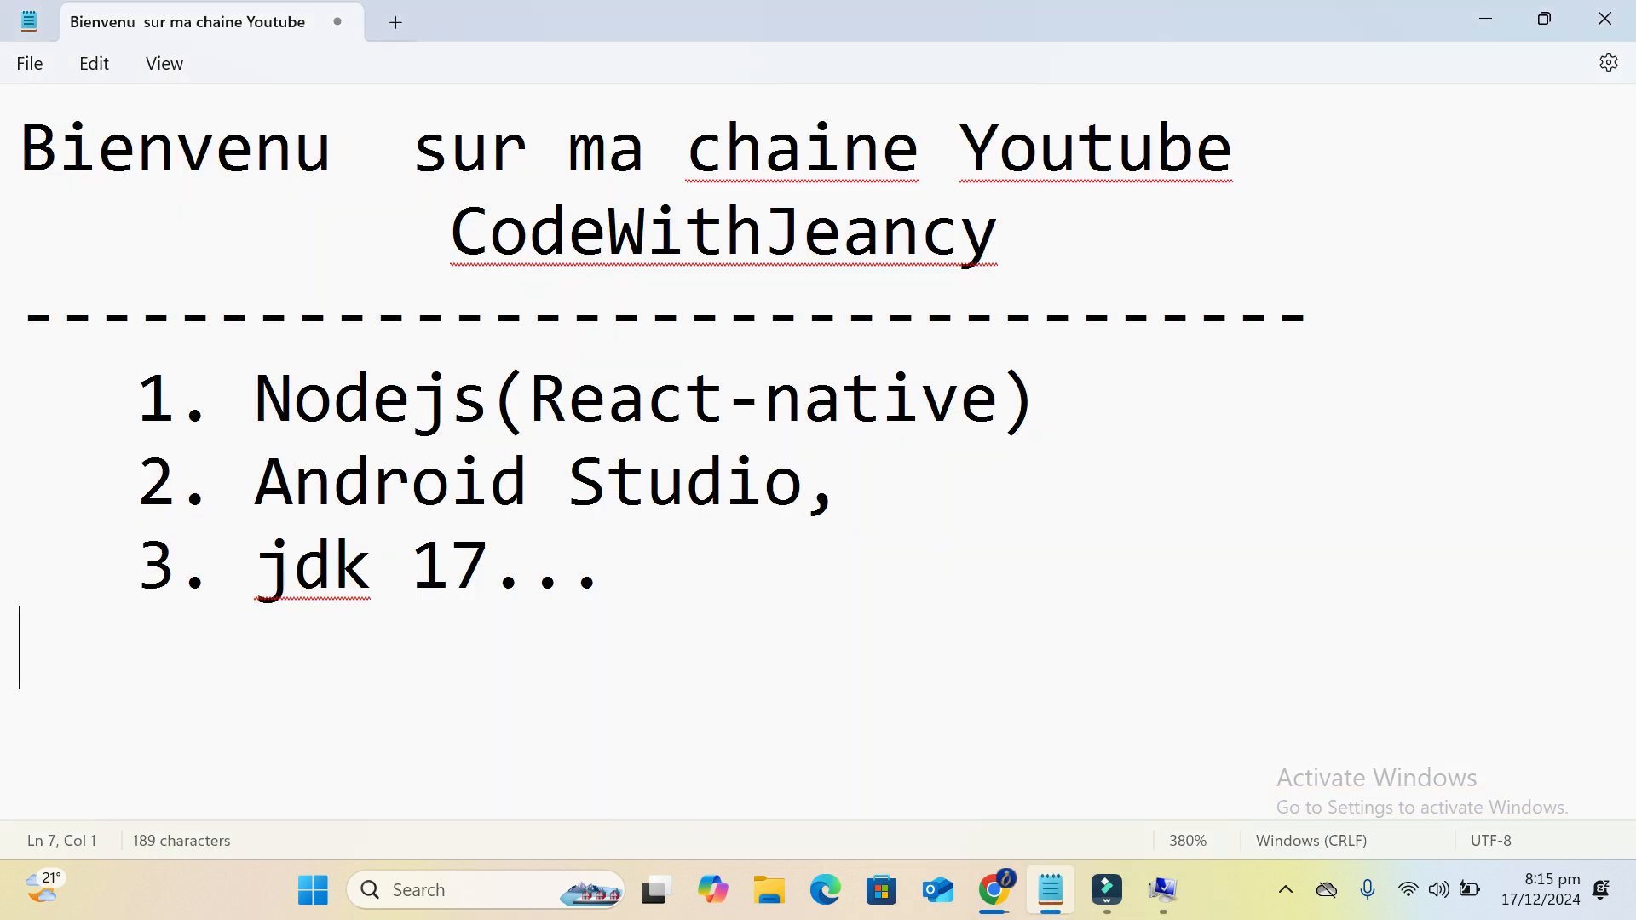
left_click(677, 587)
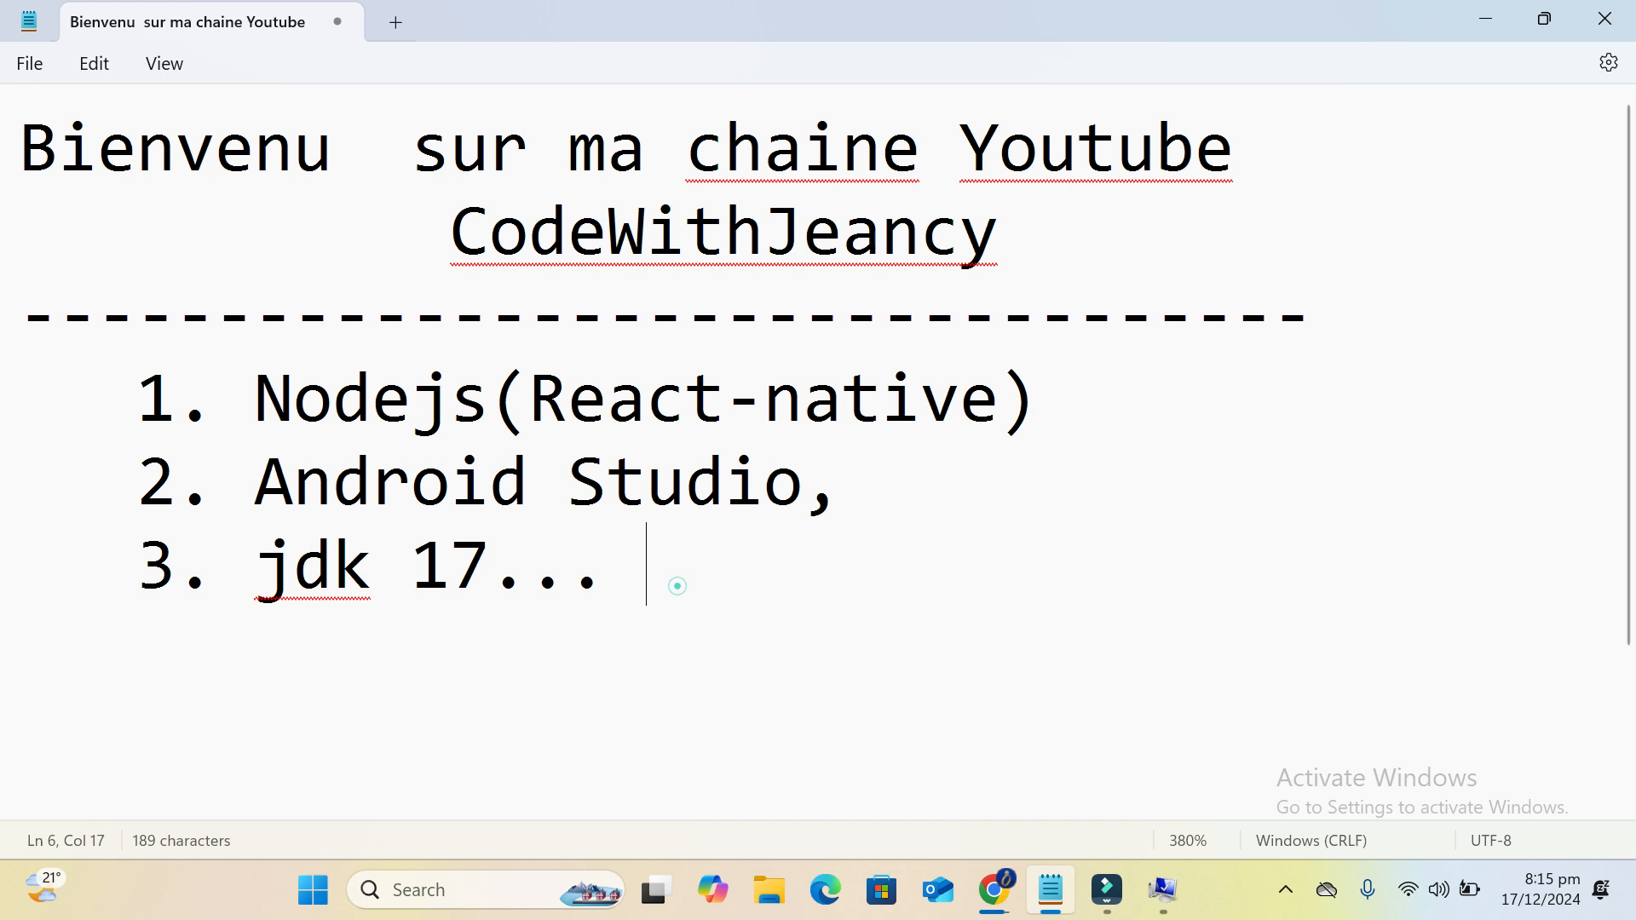
key("Return")
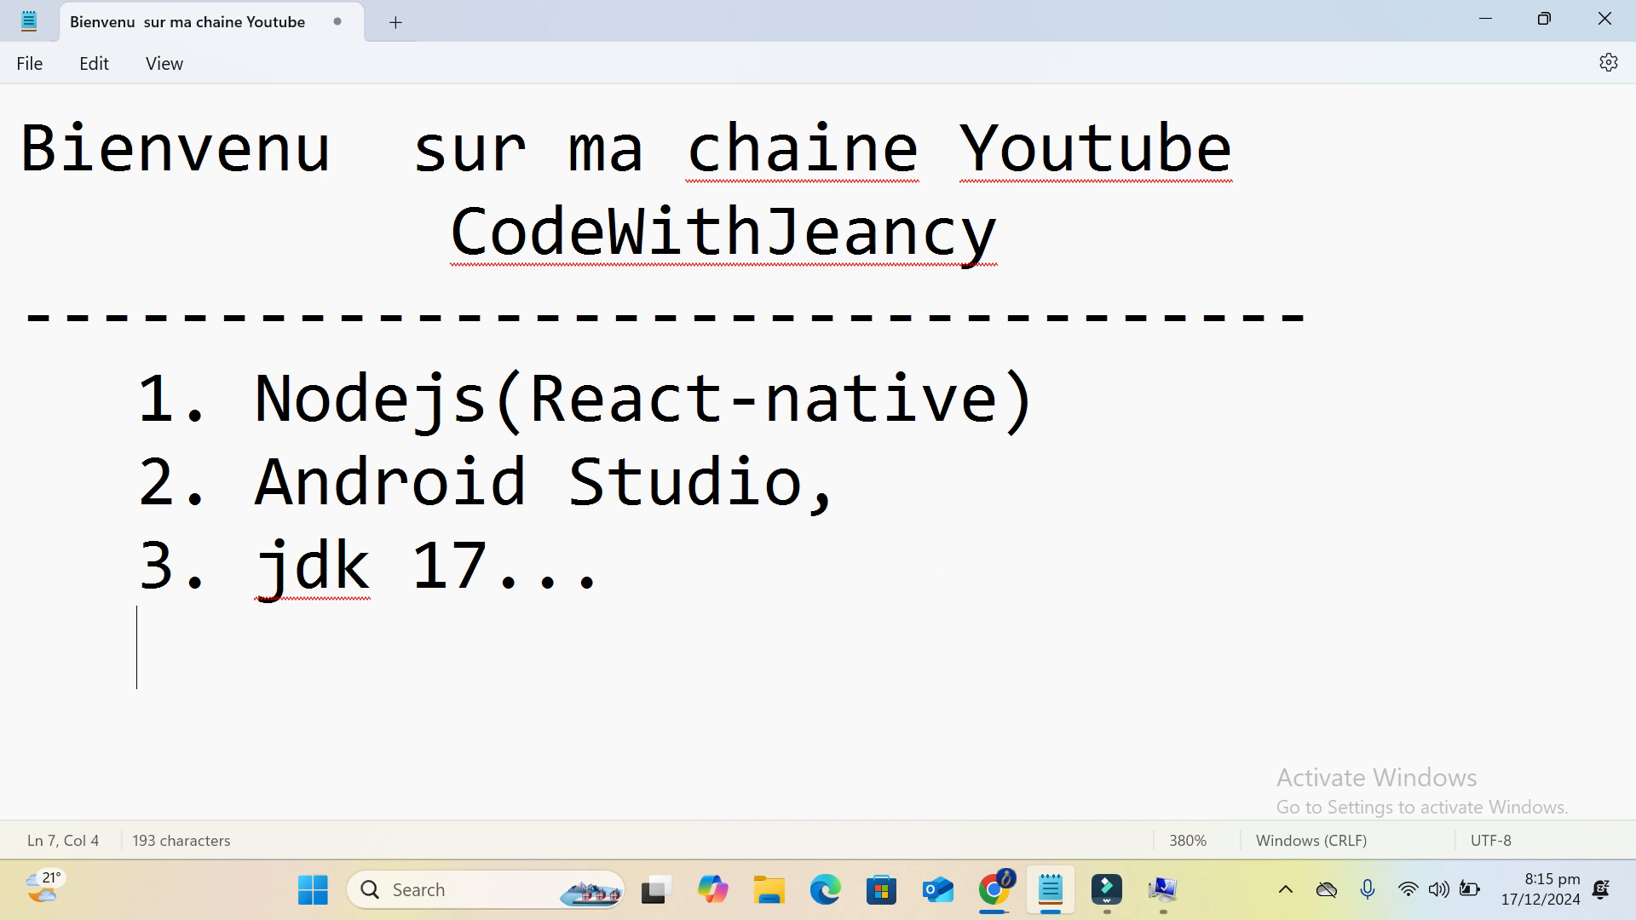
type("---------------------")
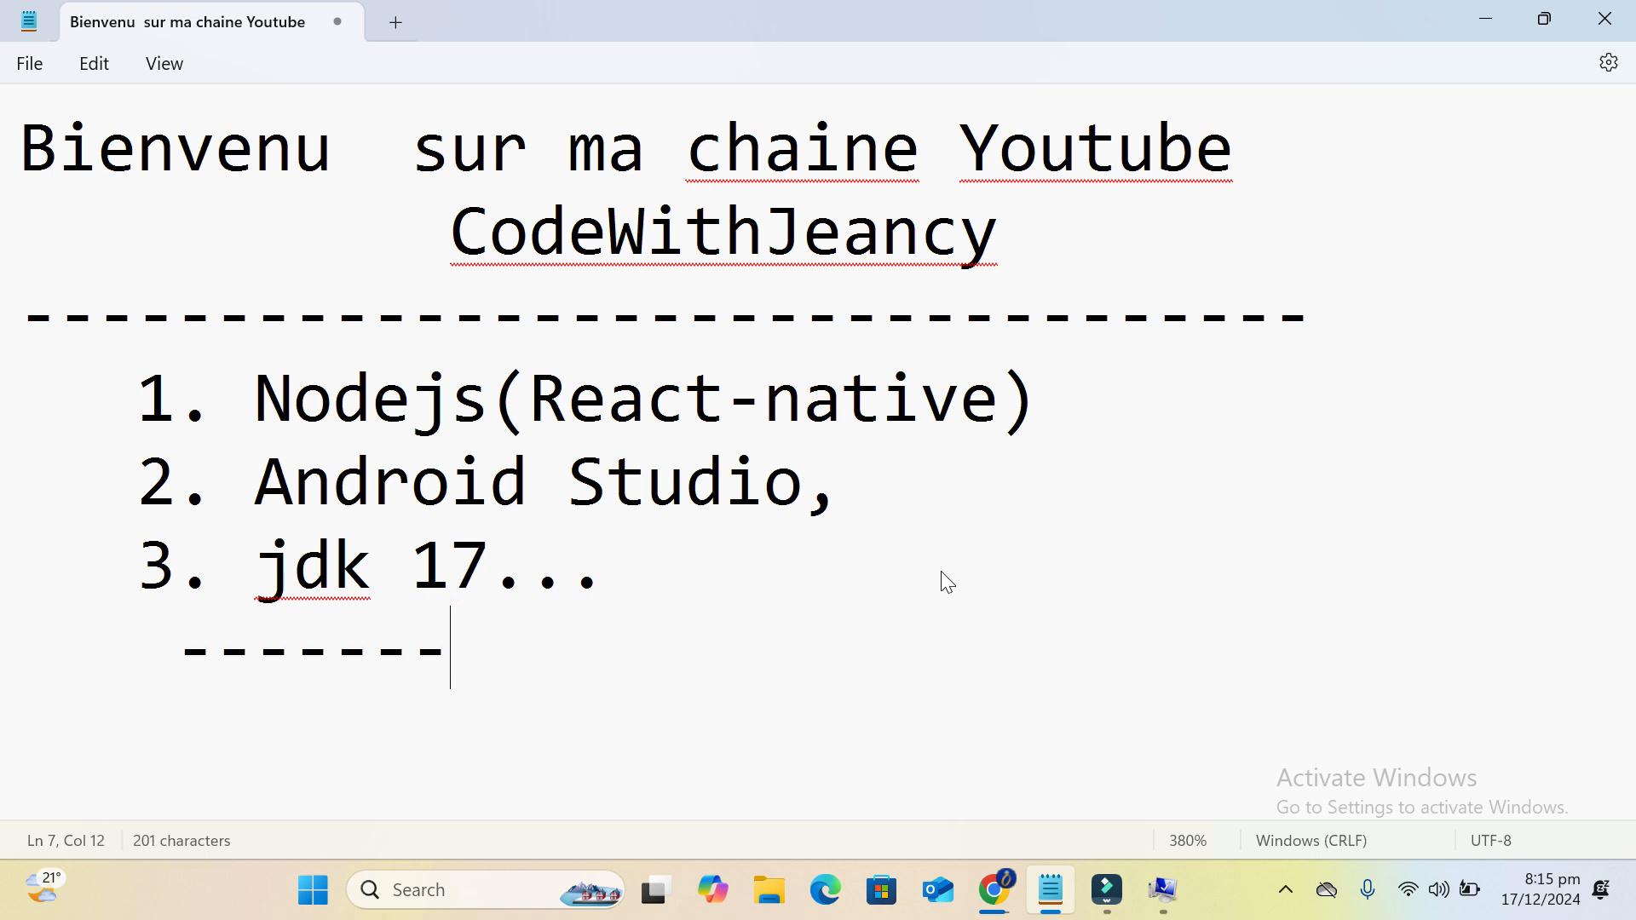
key("Return")
key("Return")
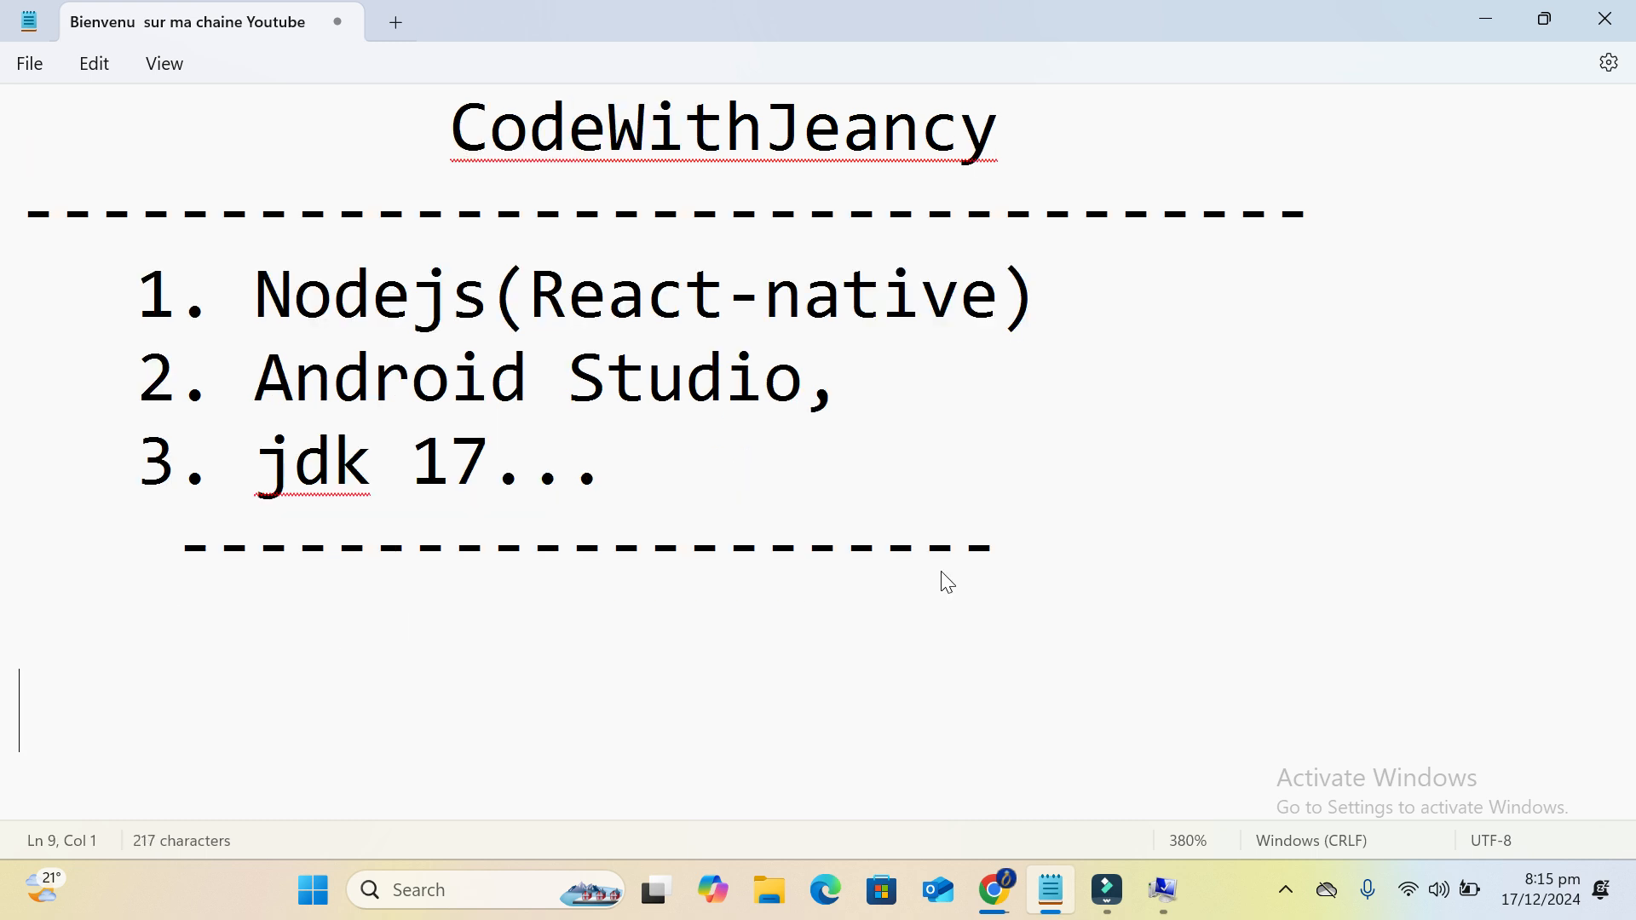
scroll(1009, 532, "down", 1)
key("Down")
key("shift+Down")
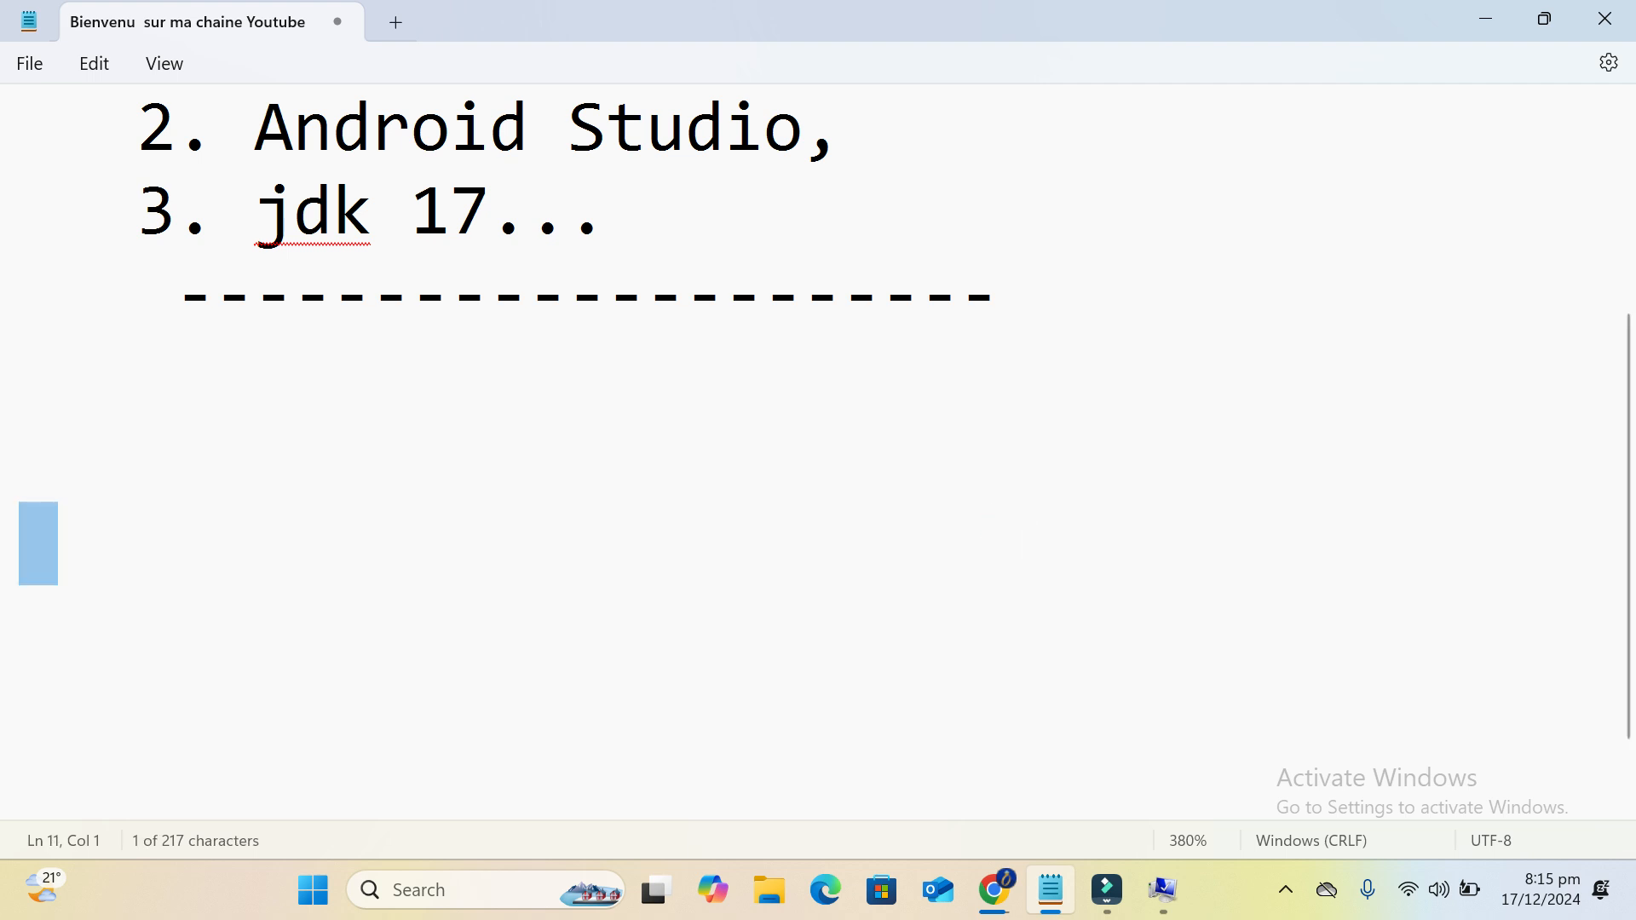
Leave the Notepad notes, switch to Android Studio and open its SDK Manager from the welcome screen
left_click(584, 408)
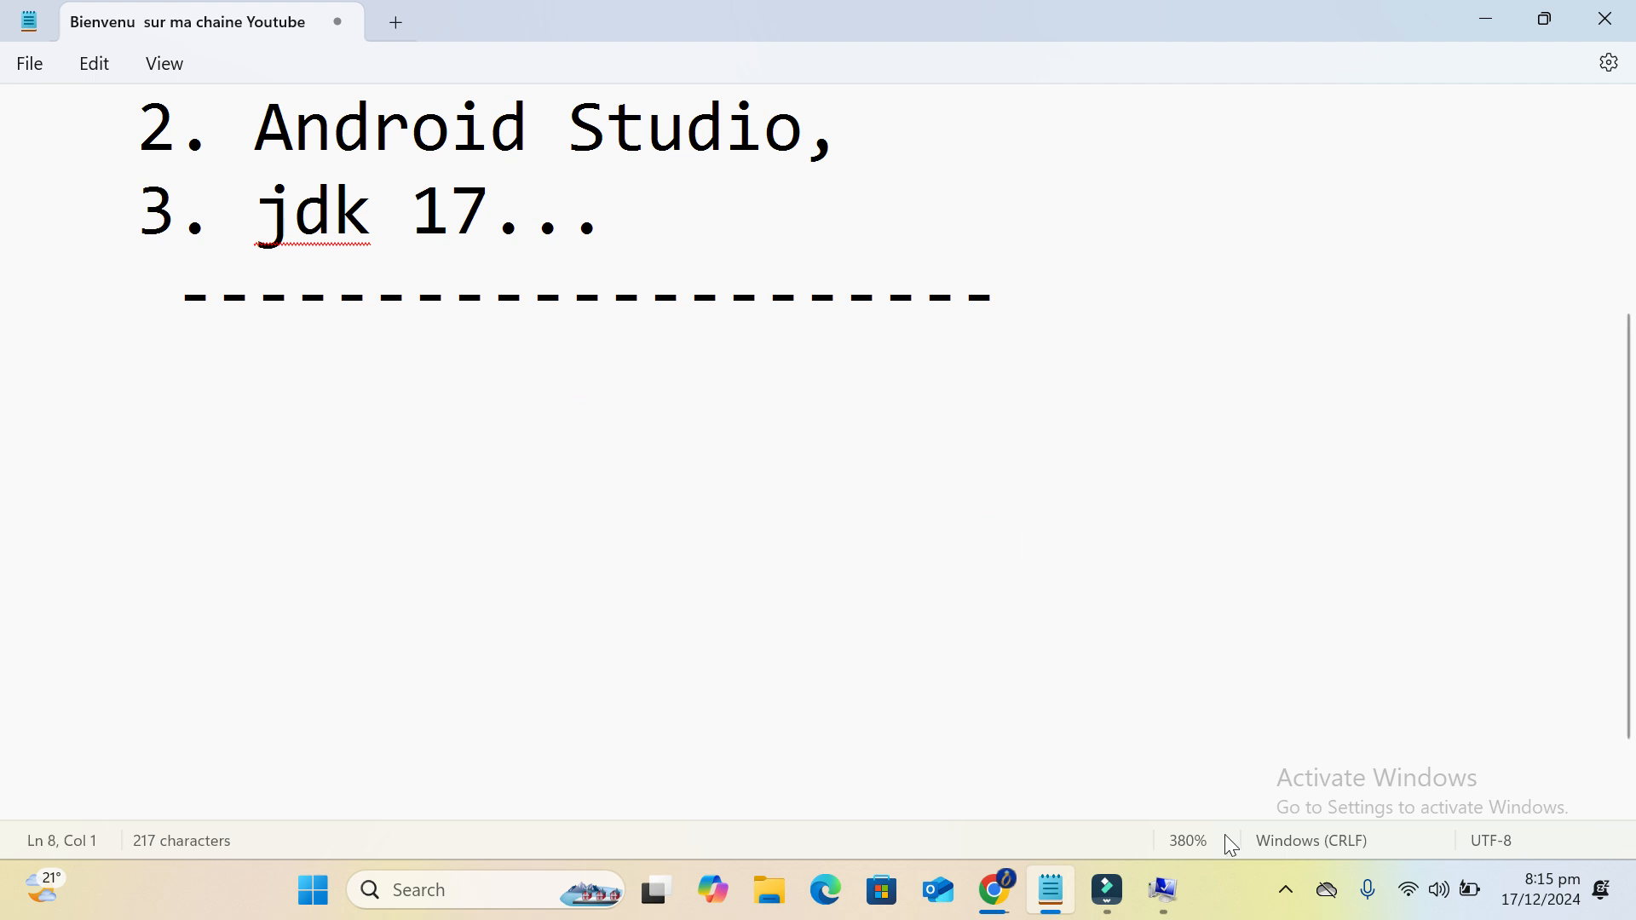
left_click(1491, 19)
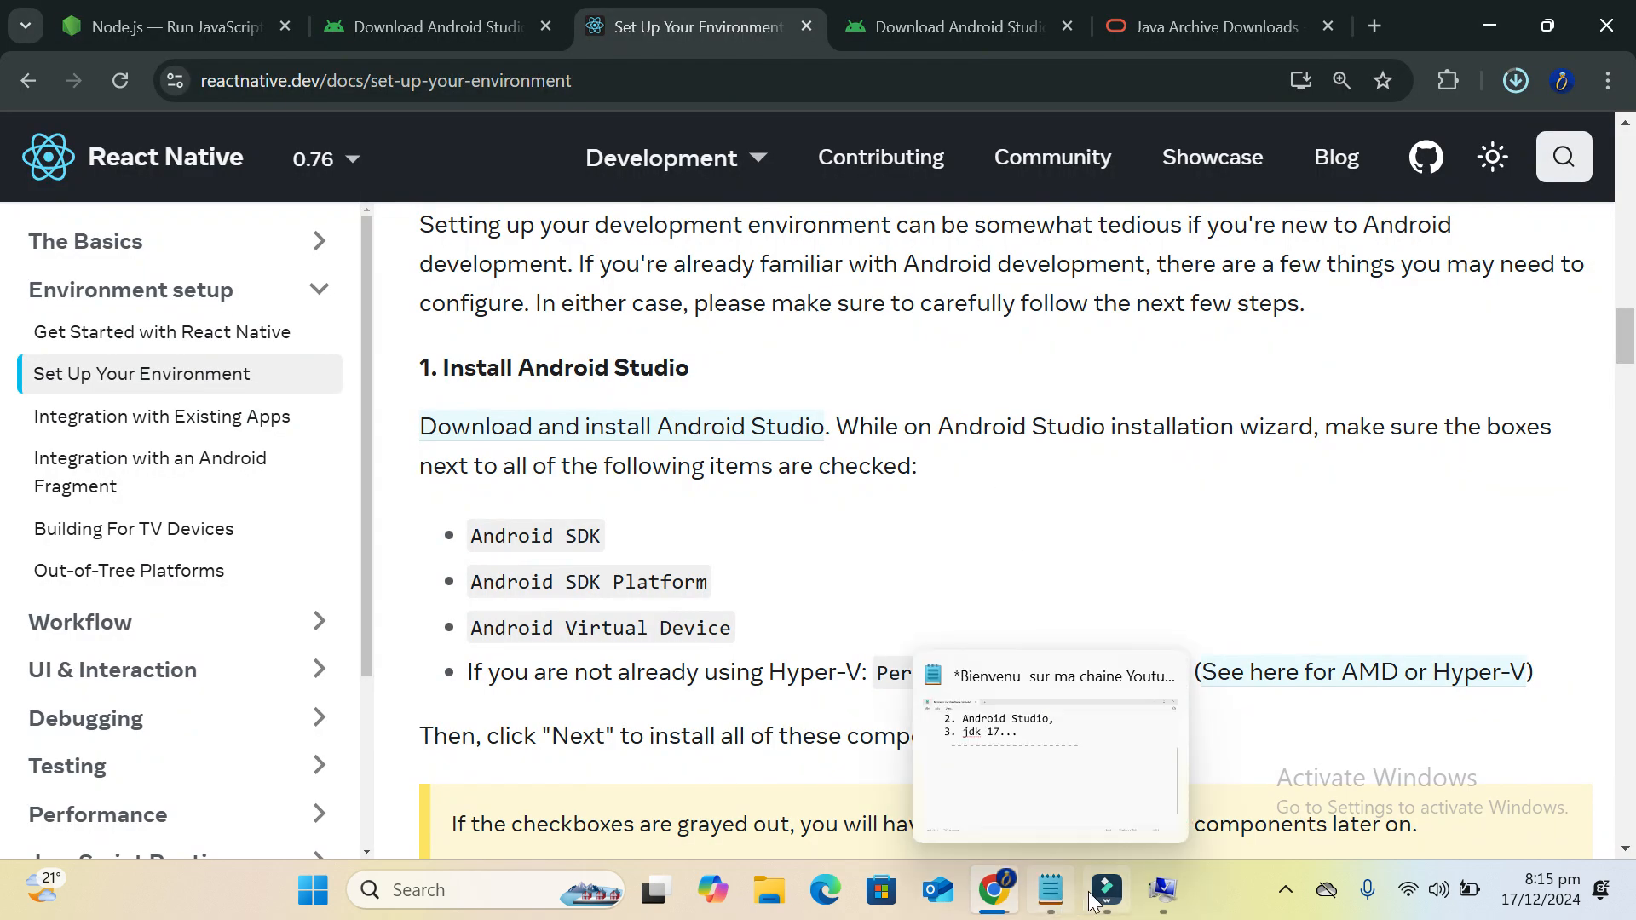
left_click(1488, 25)
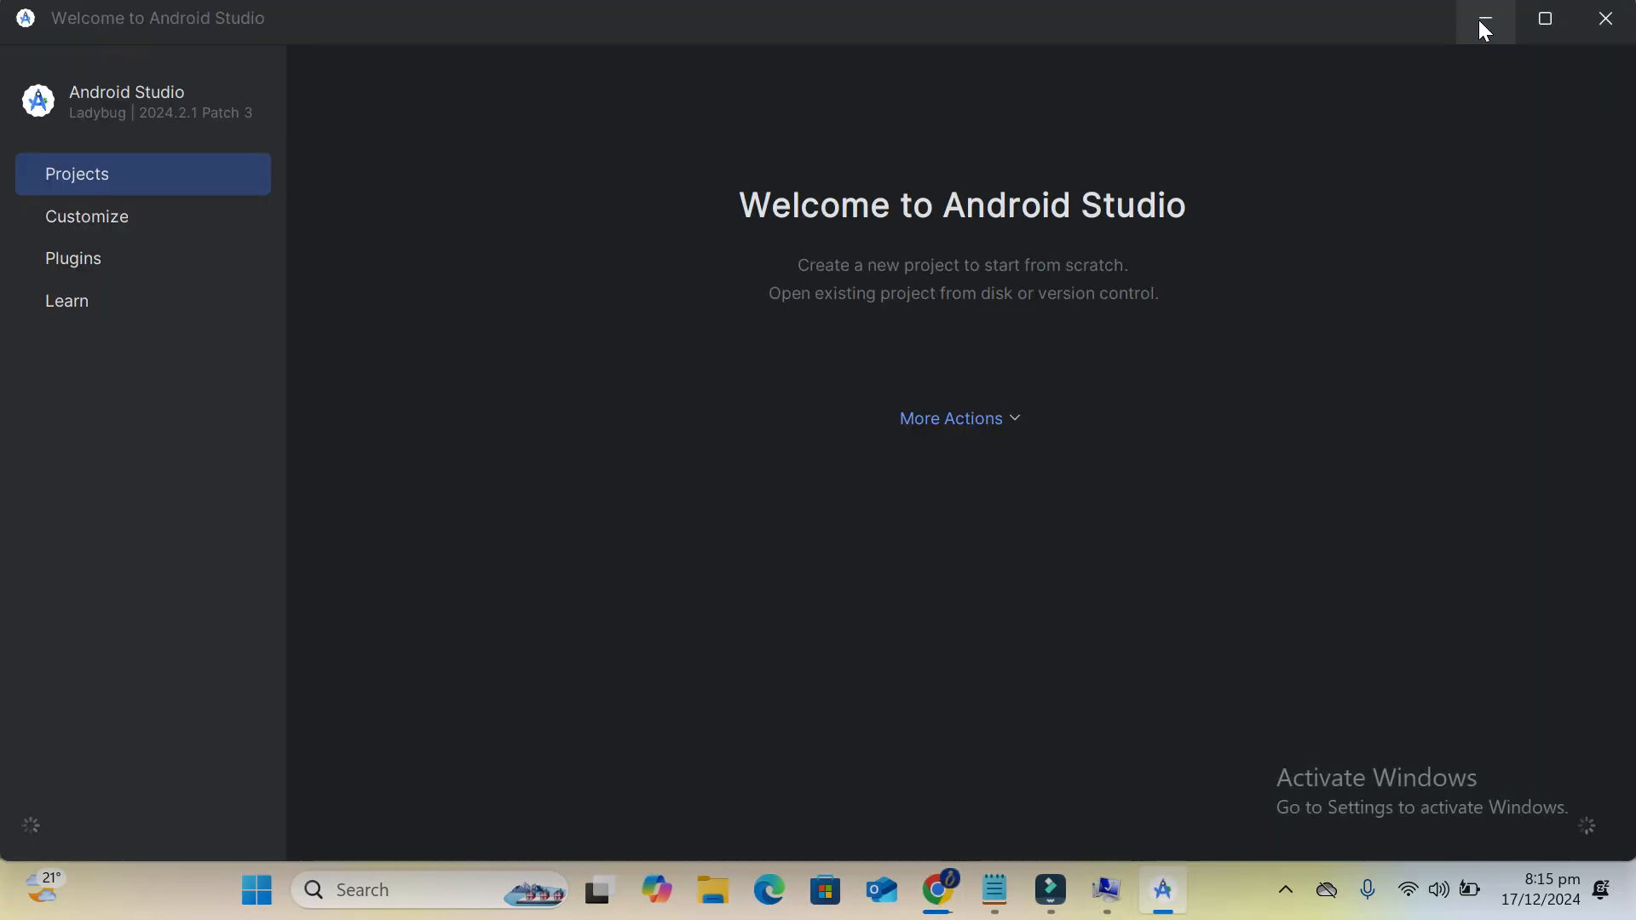
left_click(1479, 26)
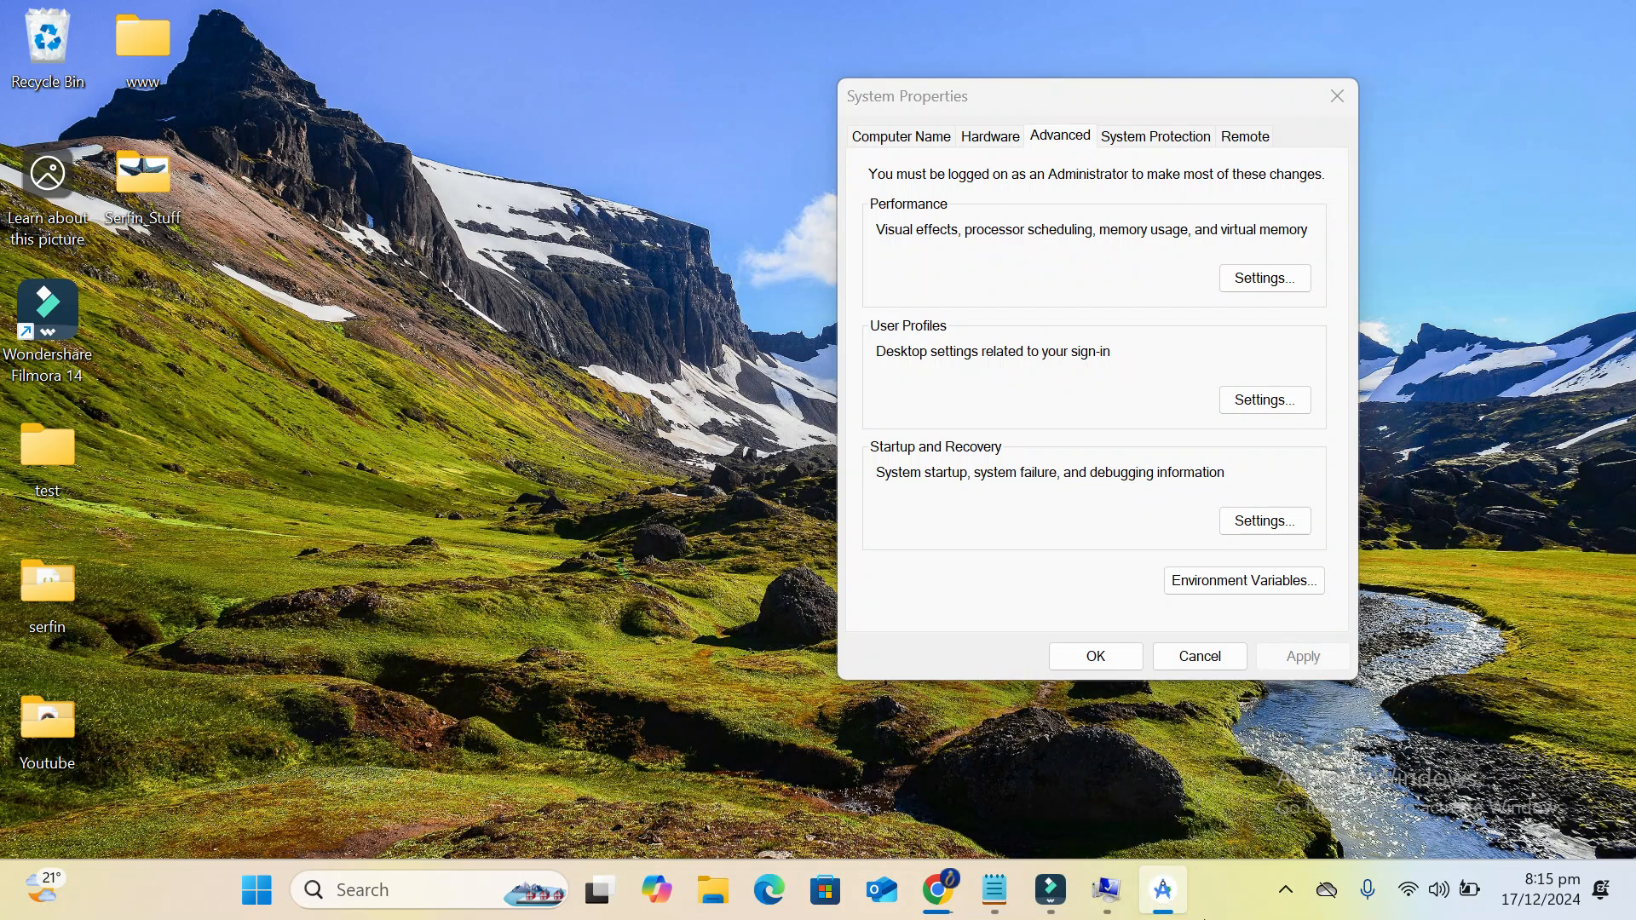
left_click(1176, 910)
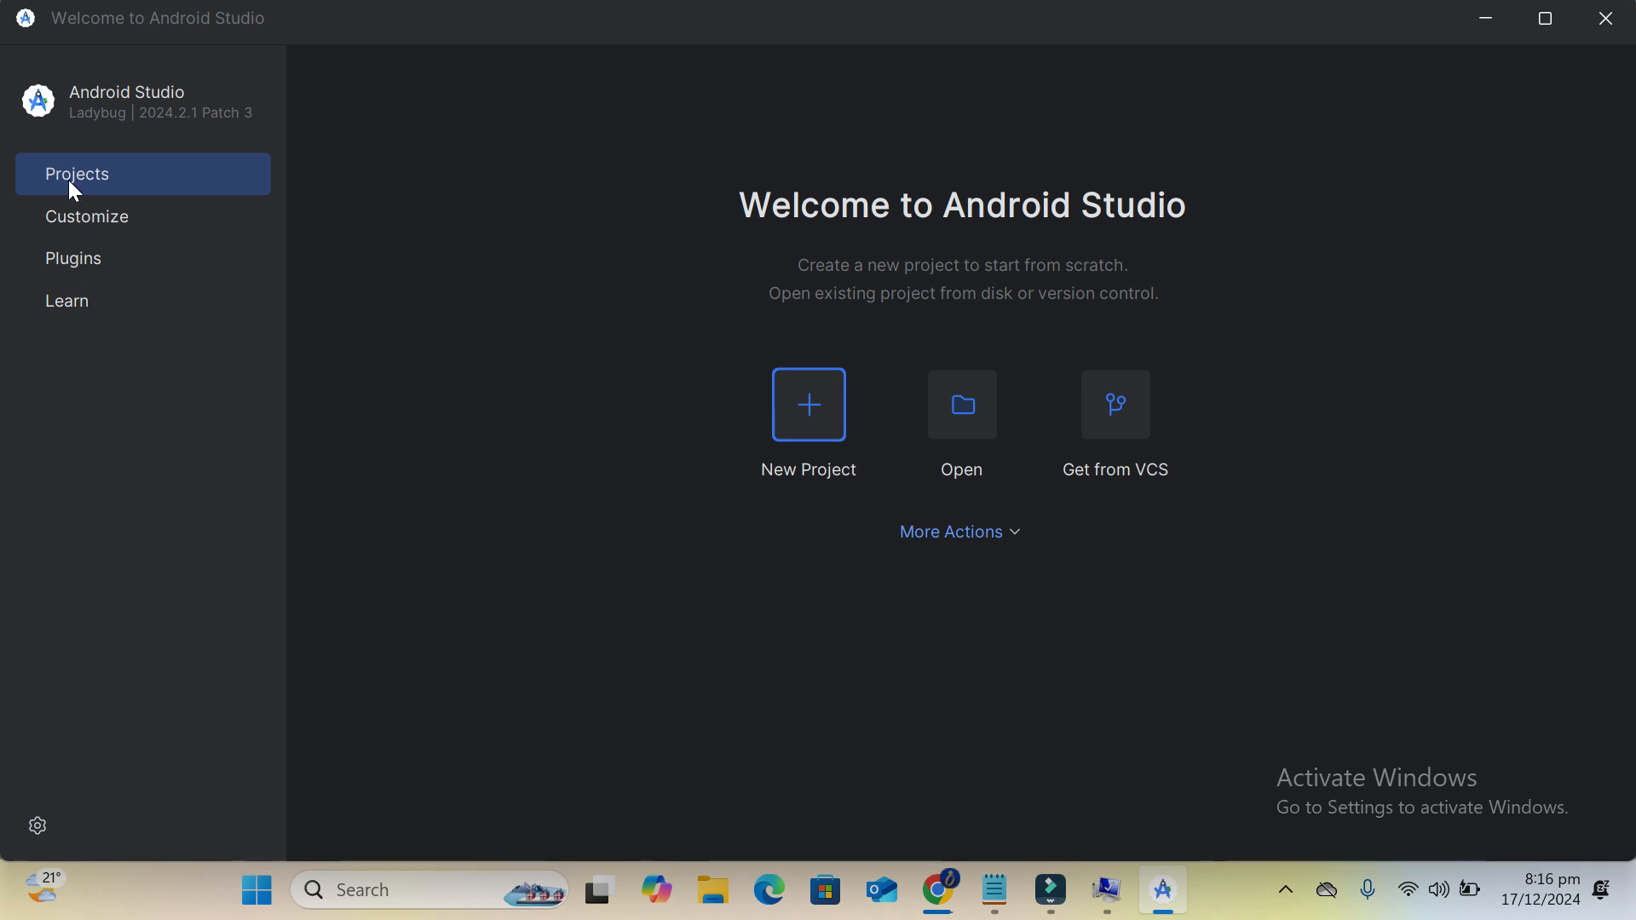
left_click(1013, 534)
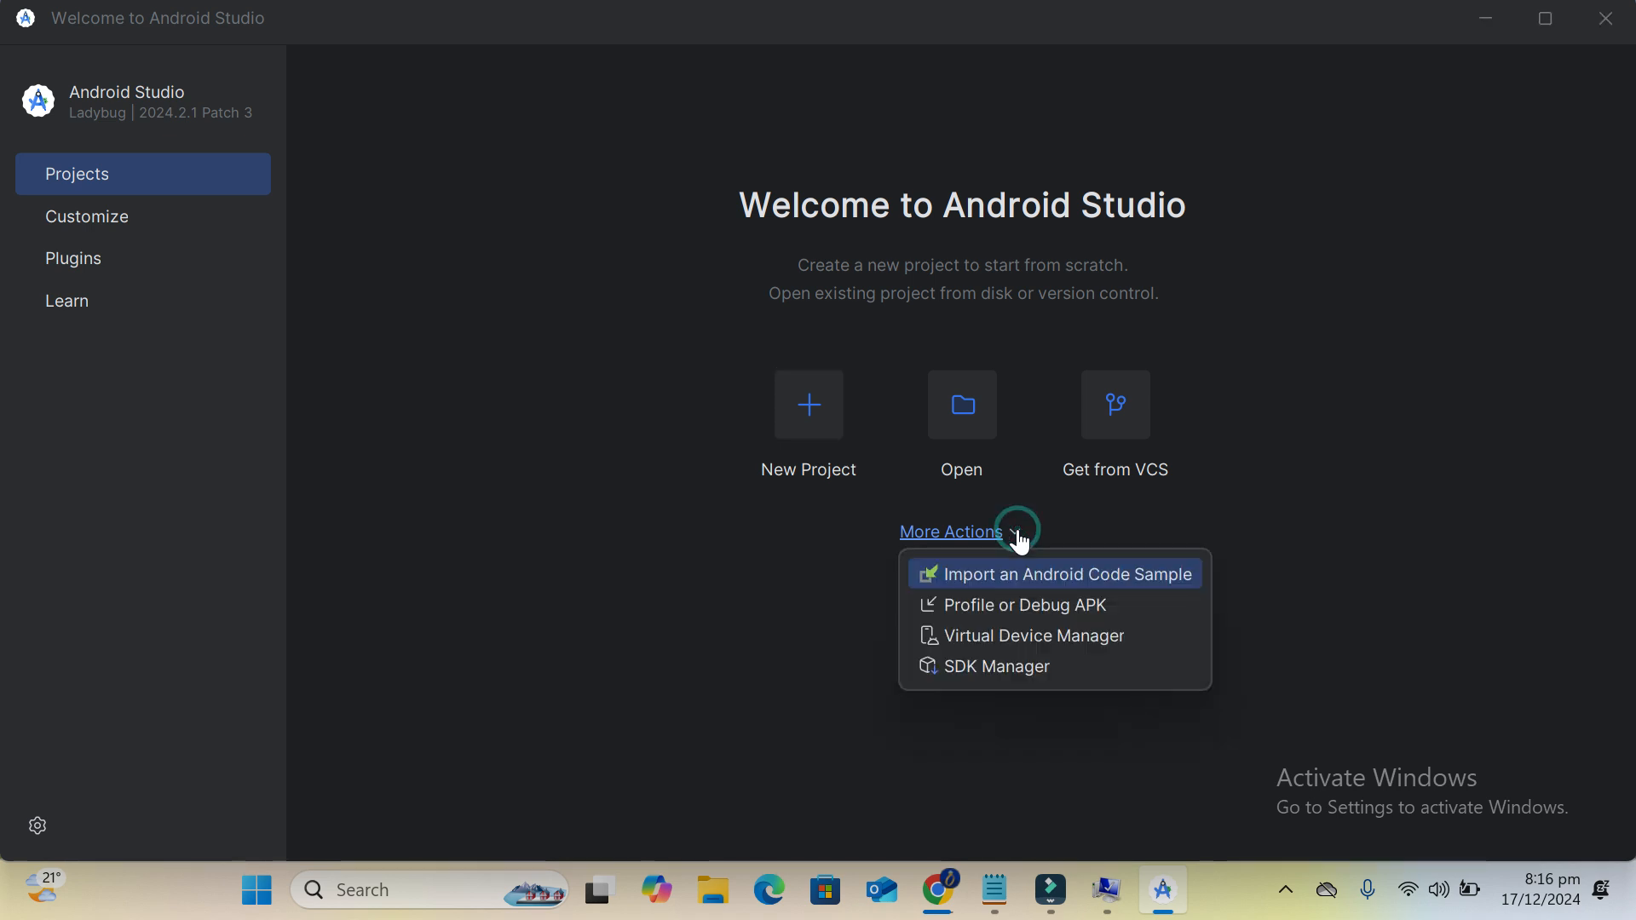
left_click(990, 667)
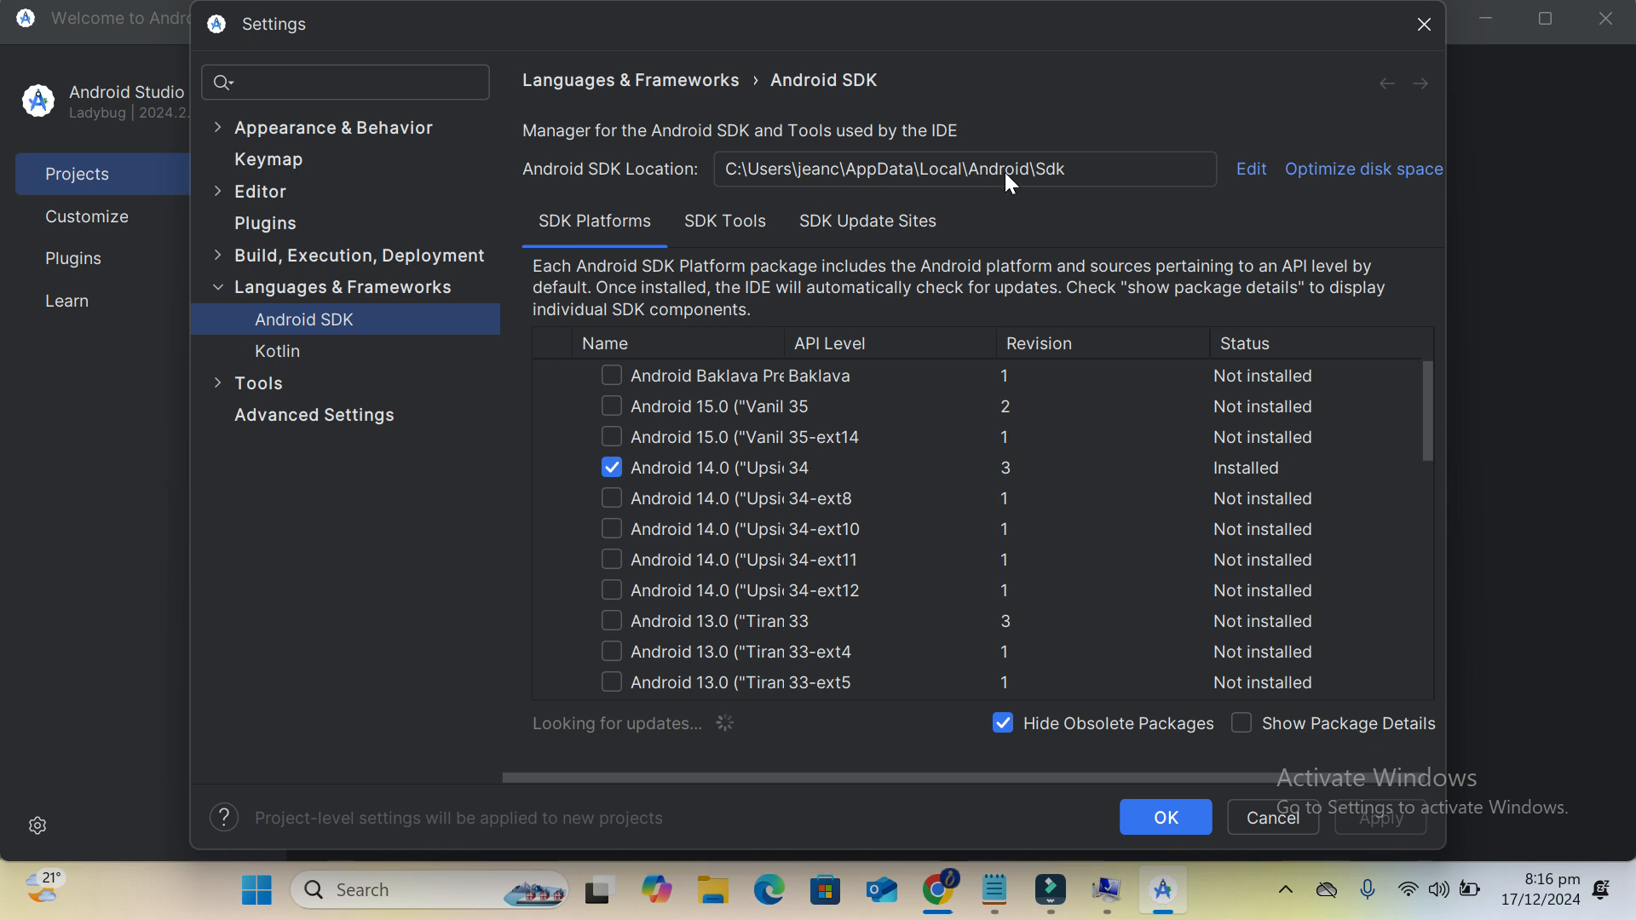
Check the Android SDK item in the React Native page's component checklist, highlighting "SDK", and return to Android Studio
left_click(936, 909)
left_click_drag(601, 533, 555, 535)
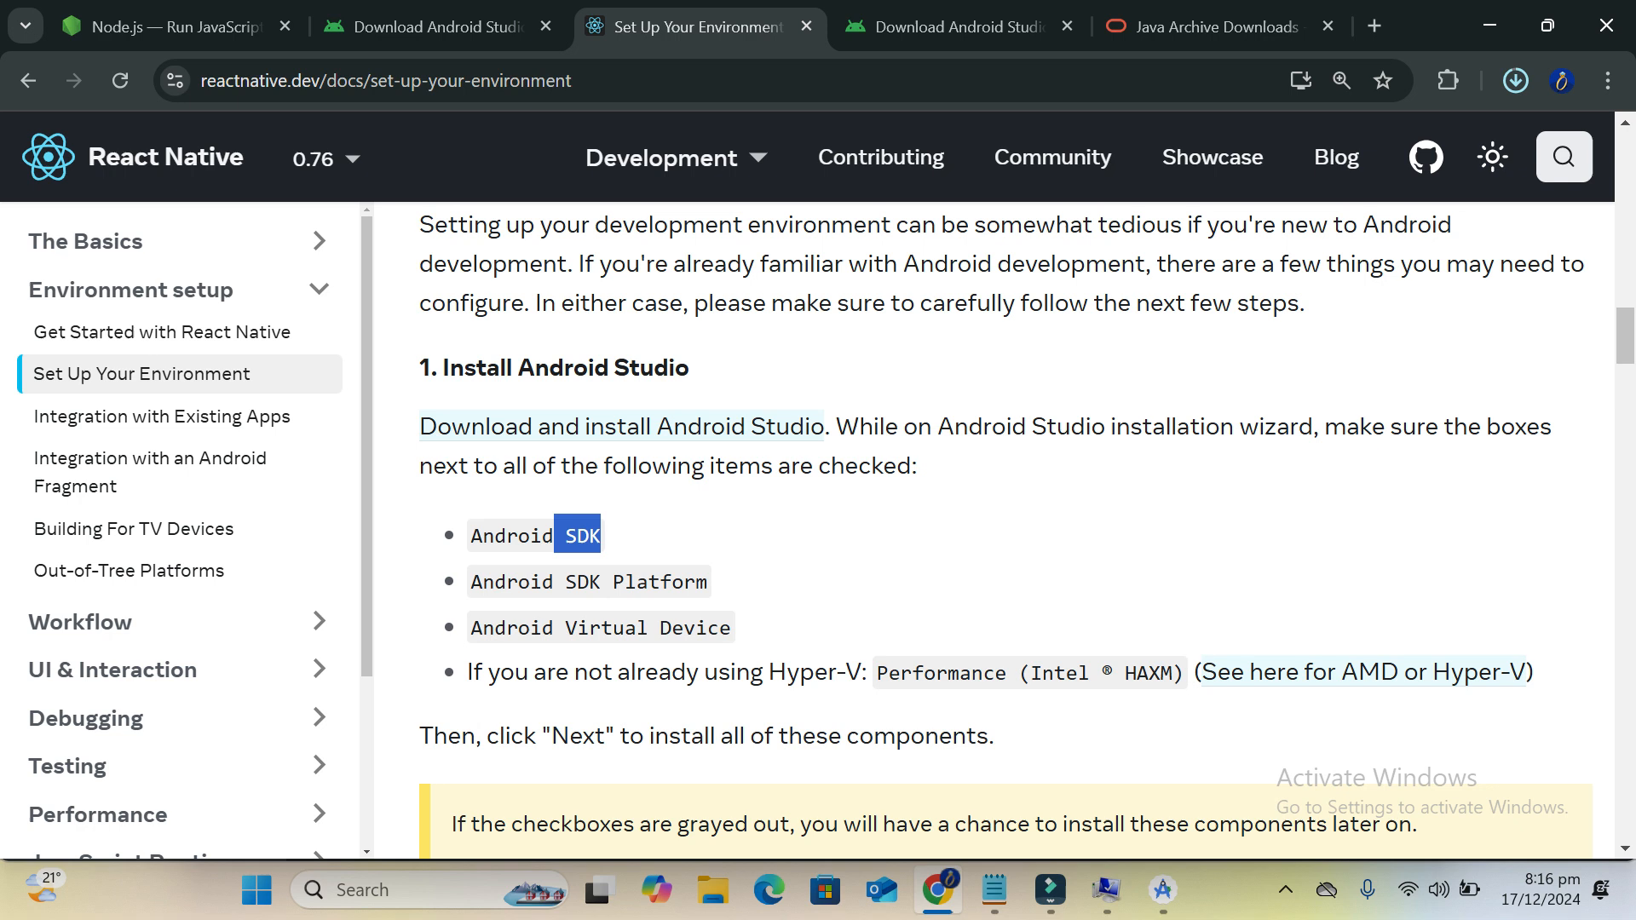
left_click(995, 630)
left_click_drag(605, 539, 566, 537)
left_click(1175, 890)
Copy the full Android SDK Location path from the Android SDK settings and confirm the dialog
left_click(1065, 167)
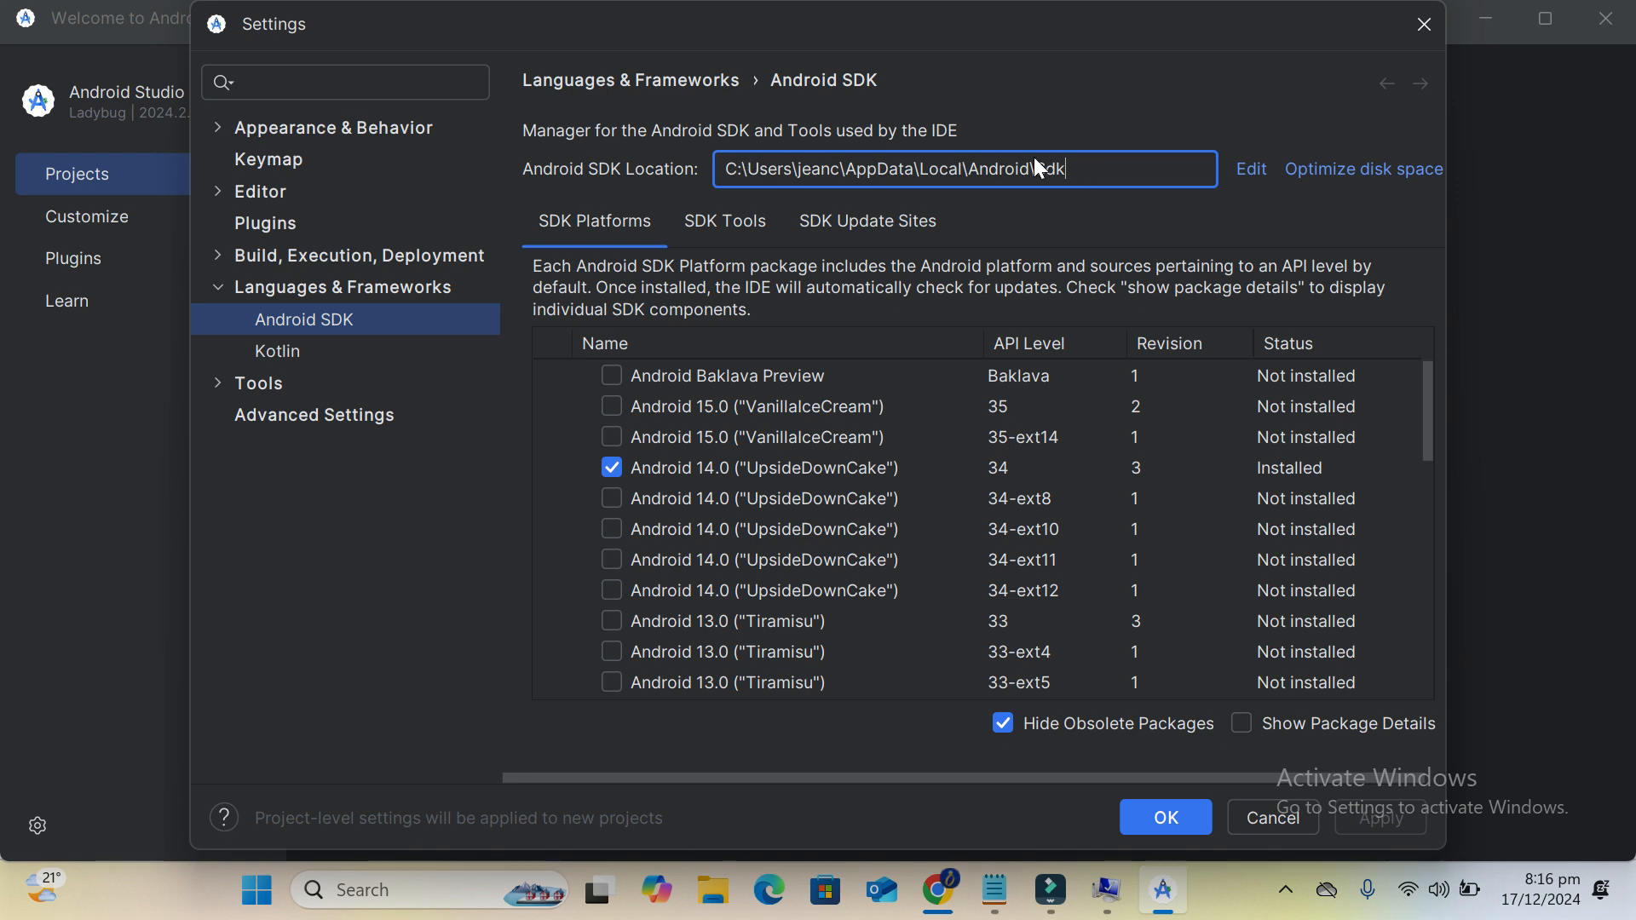
triple_click(1087, 160)
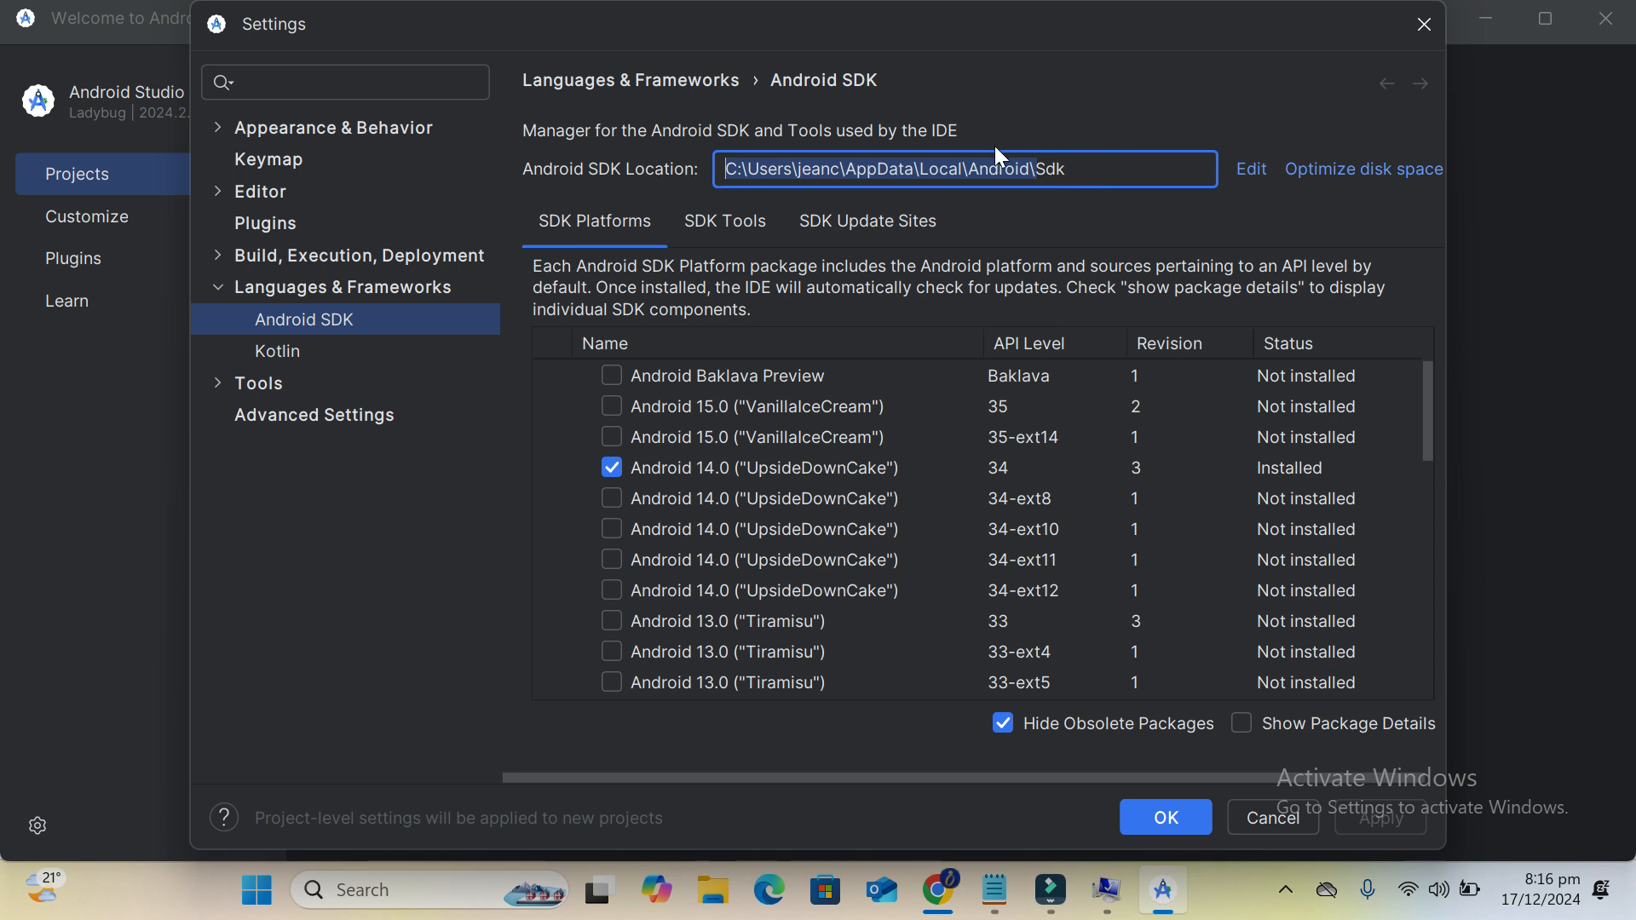
left_click(1084, 167)
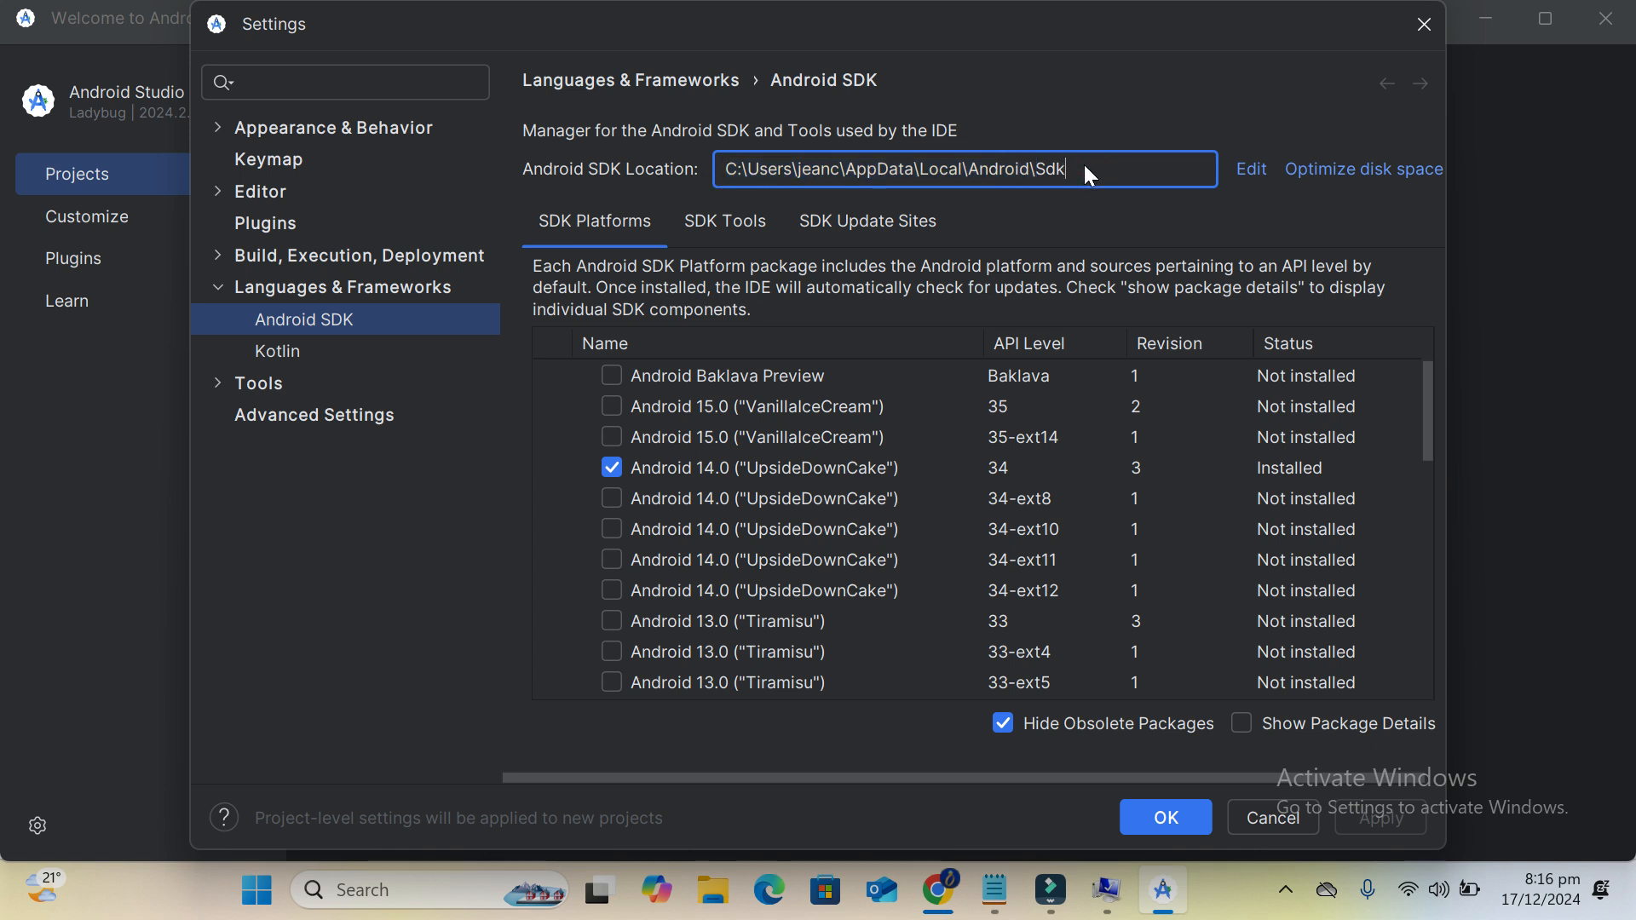
left_click_drag(1084, 166, 748, 167)
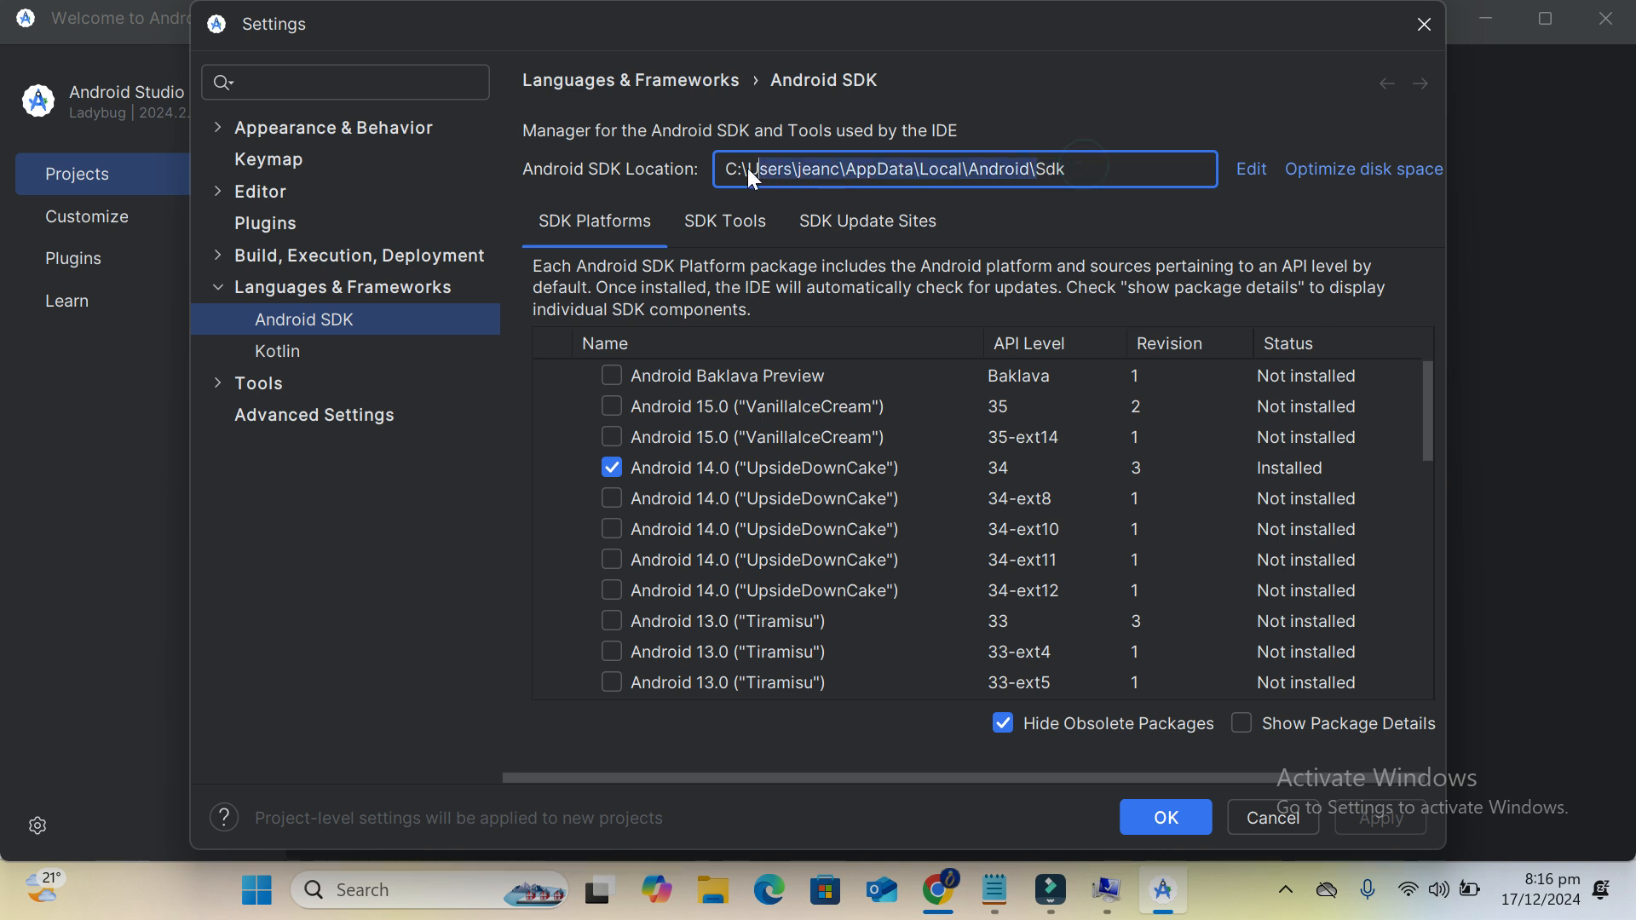
double_click(1141, 151)
left_click_drag(1138, 152, 1106, 165)
key("ctrl+c")
left_click(1158, 822)
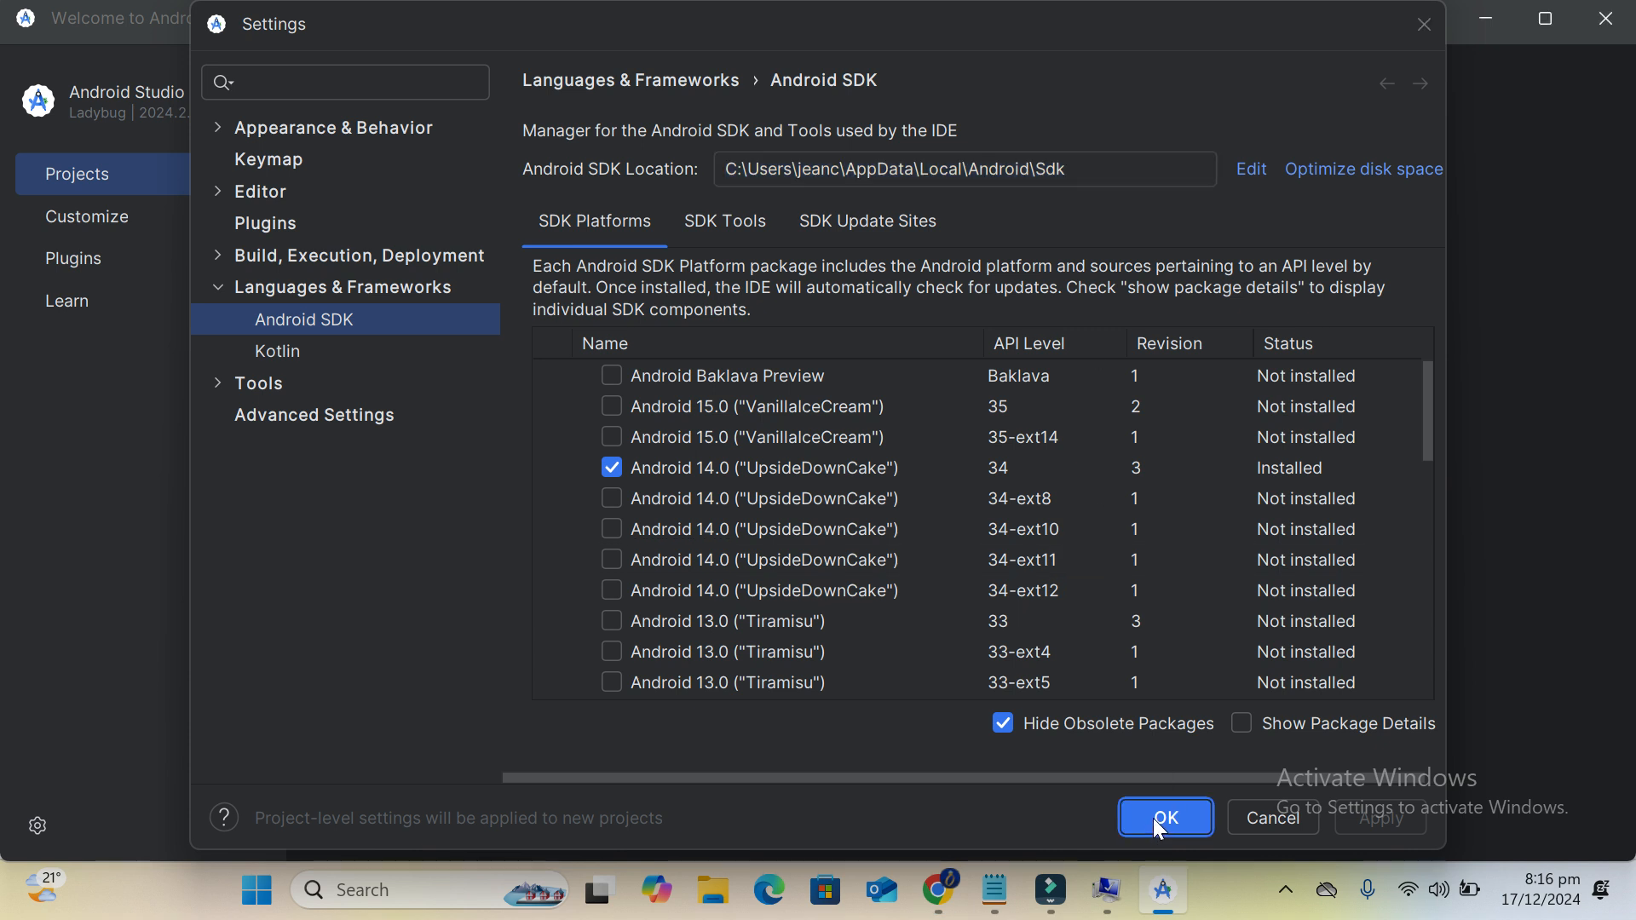
left_click(1109, 888)
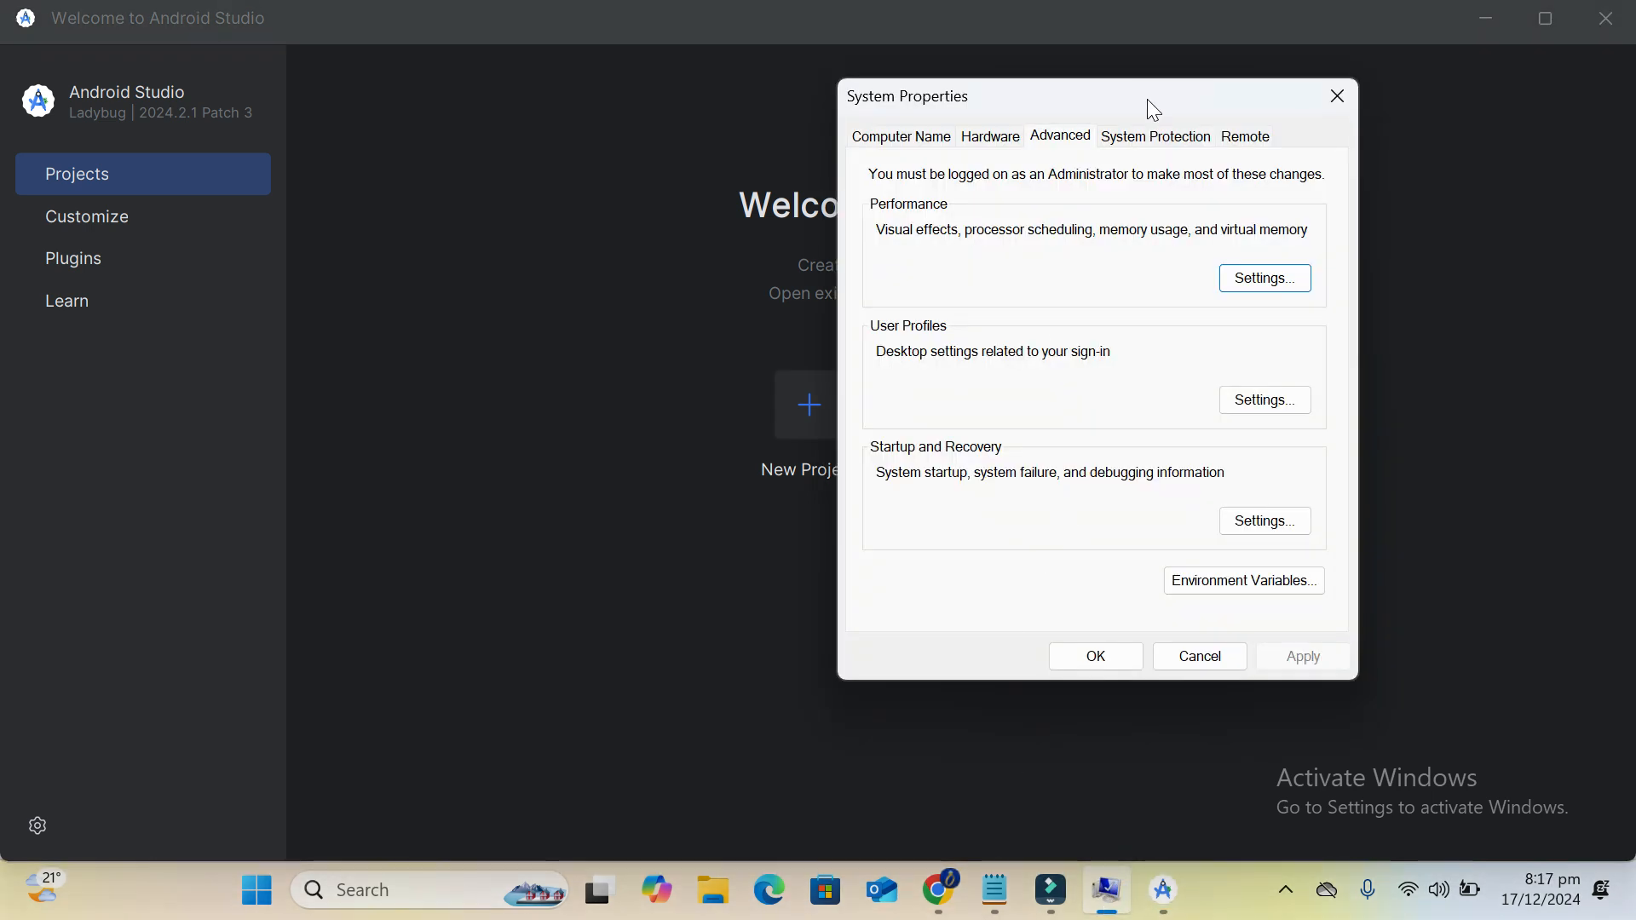
left_click_drag(1172, 105, 917, 120)
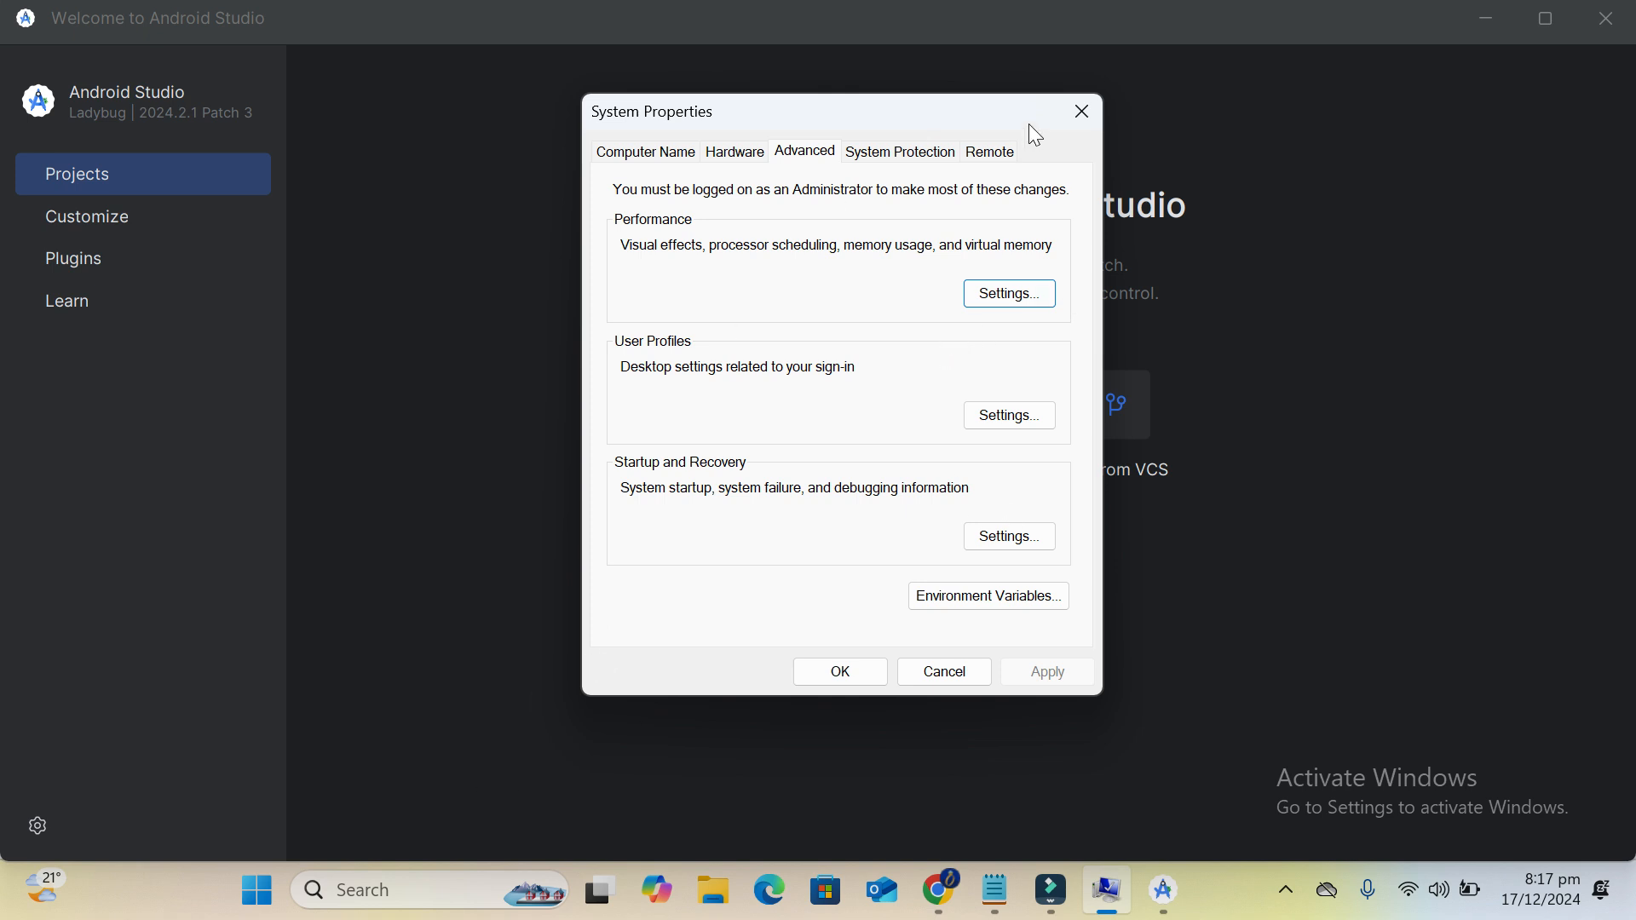
left_click(1080, 112)
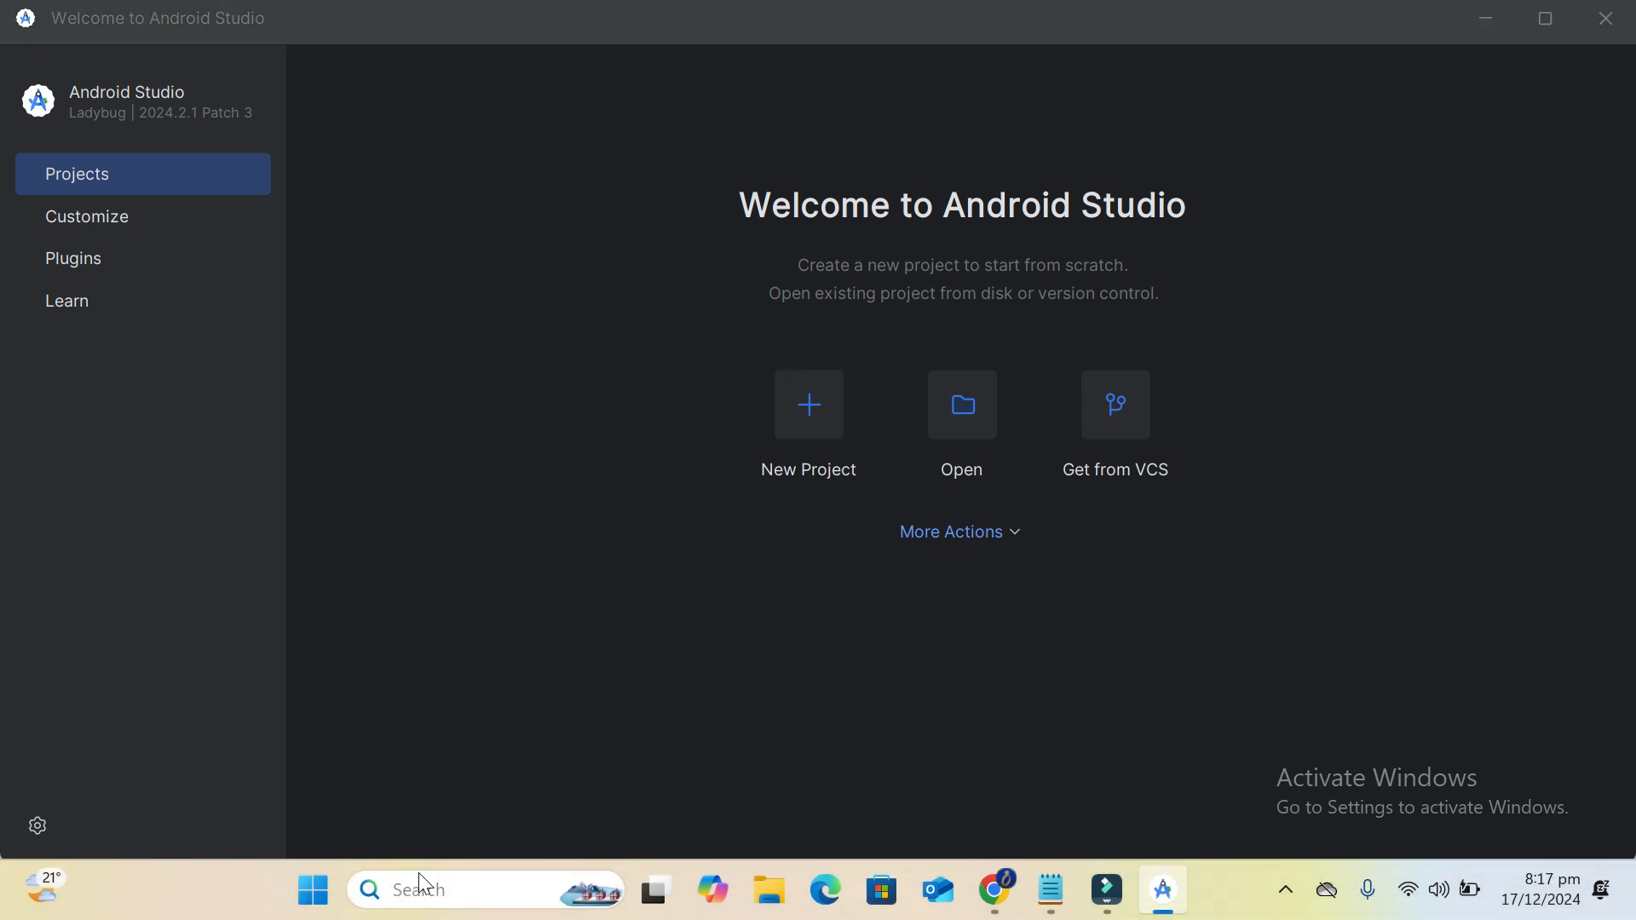
Search Windows for "var", open the system environment variables editor and show the Environment Variables dialog
left_click(417, 872)
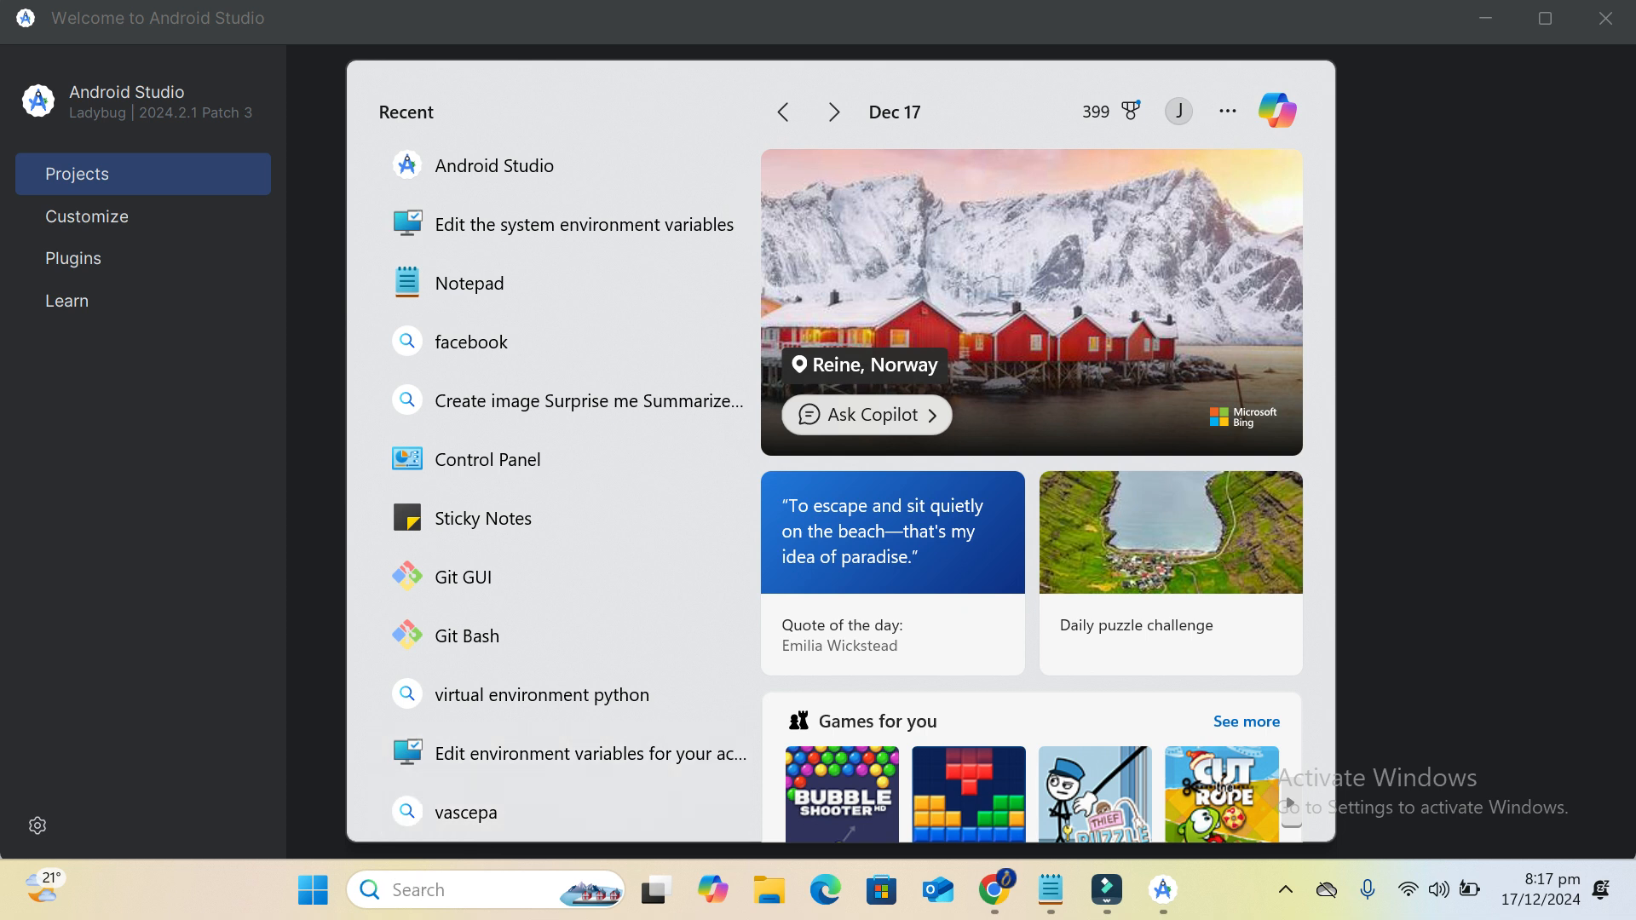
type("var")
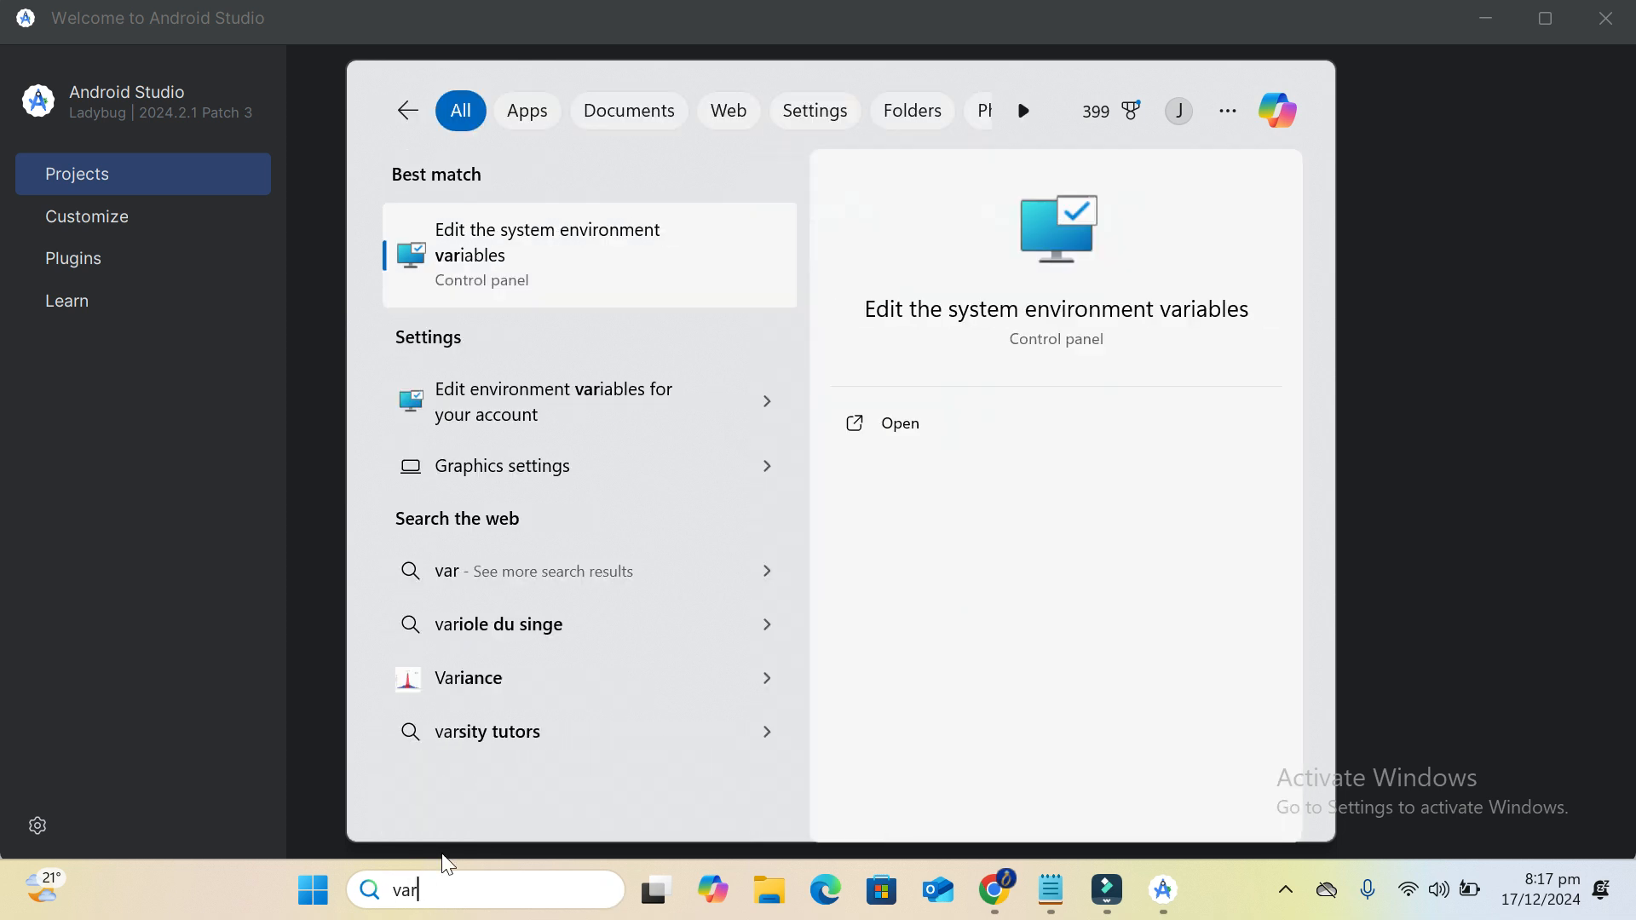
left_click(530, 242)
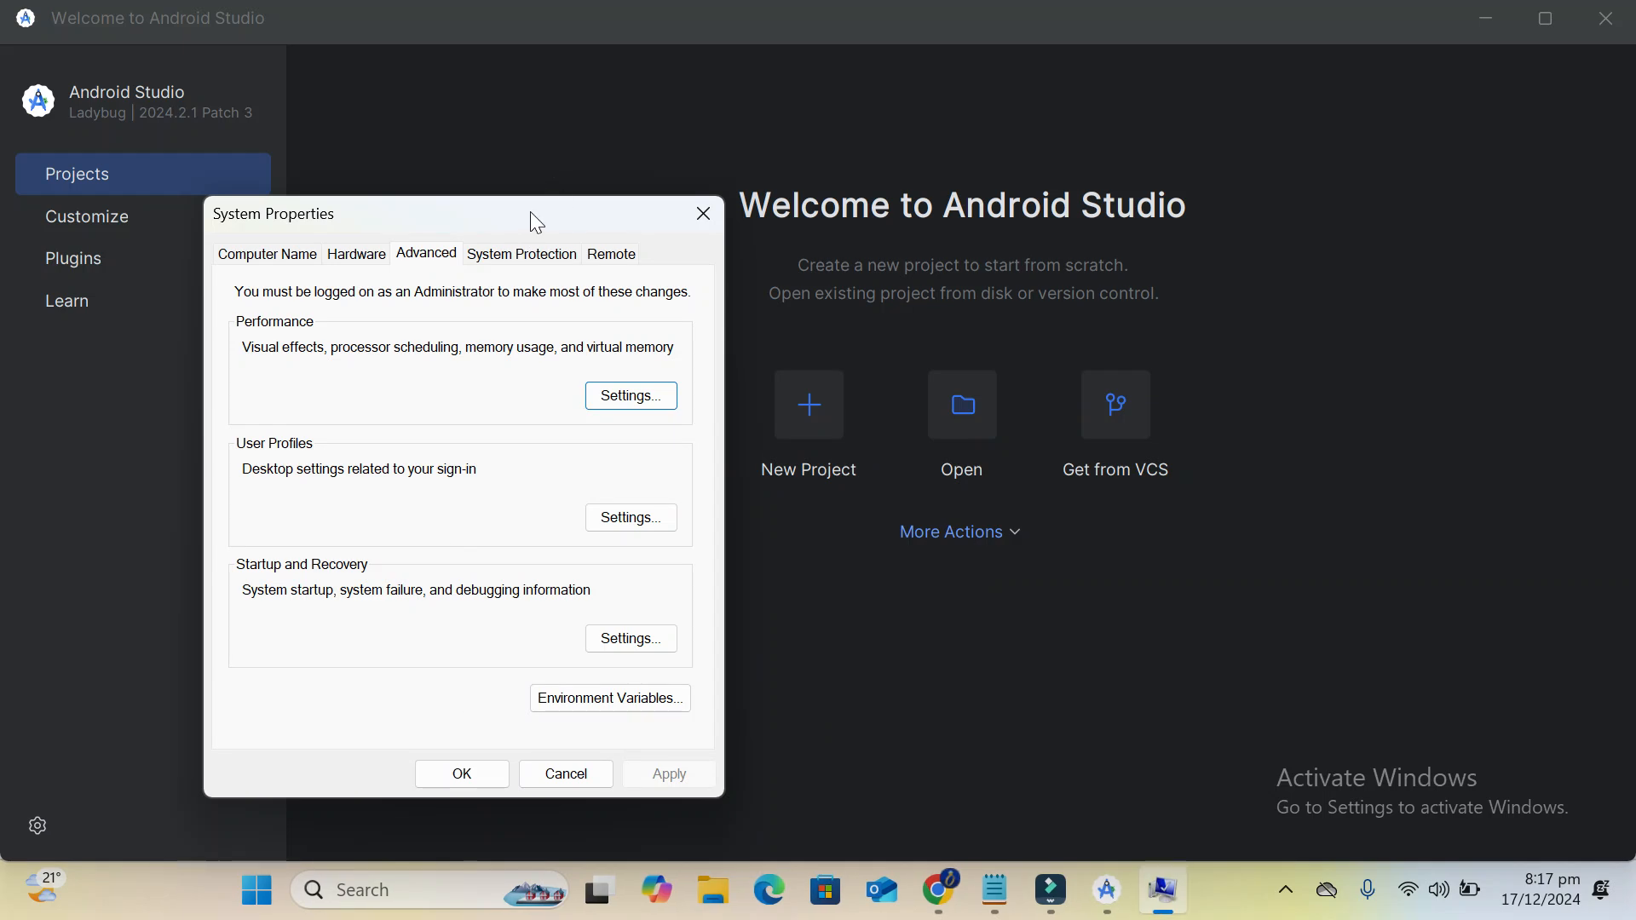
left_click_drag(537, 222, 886, 150)
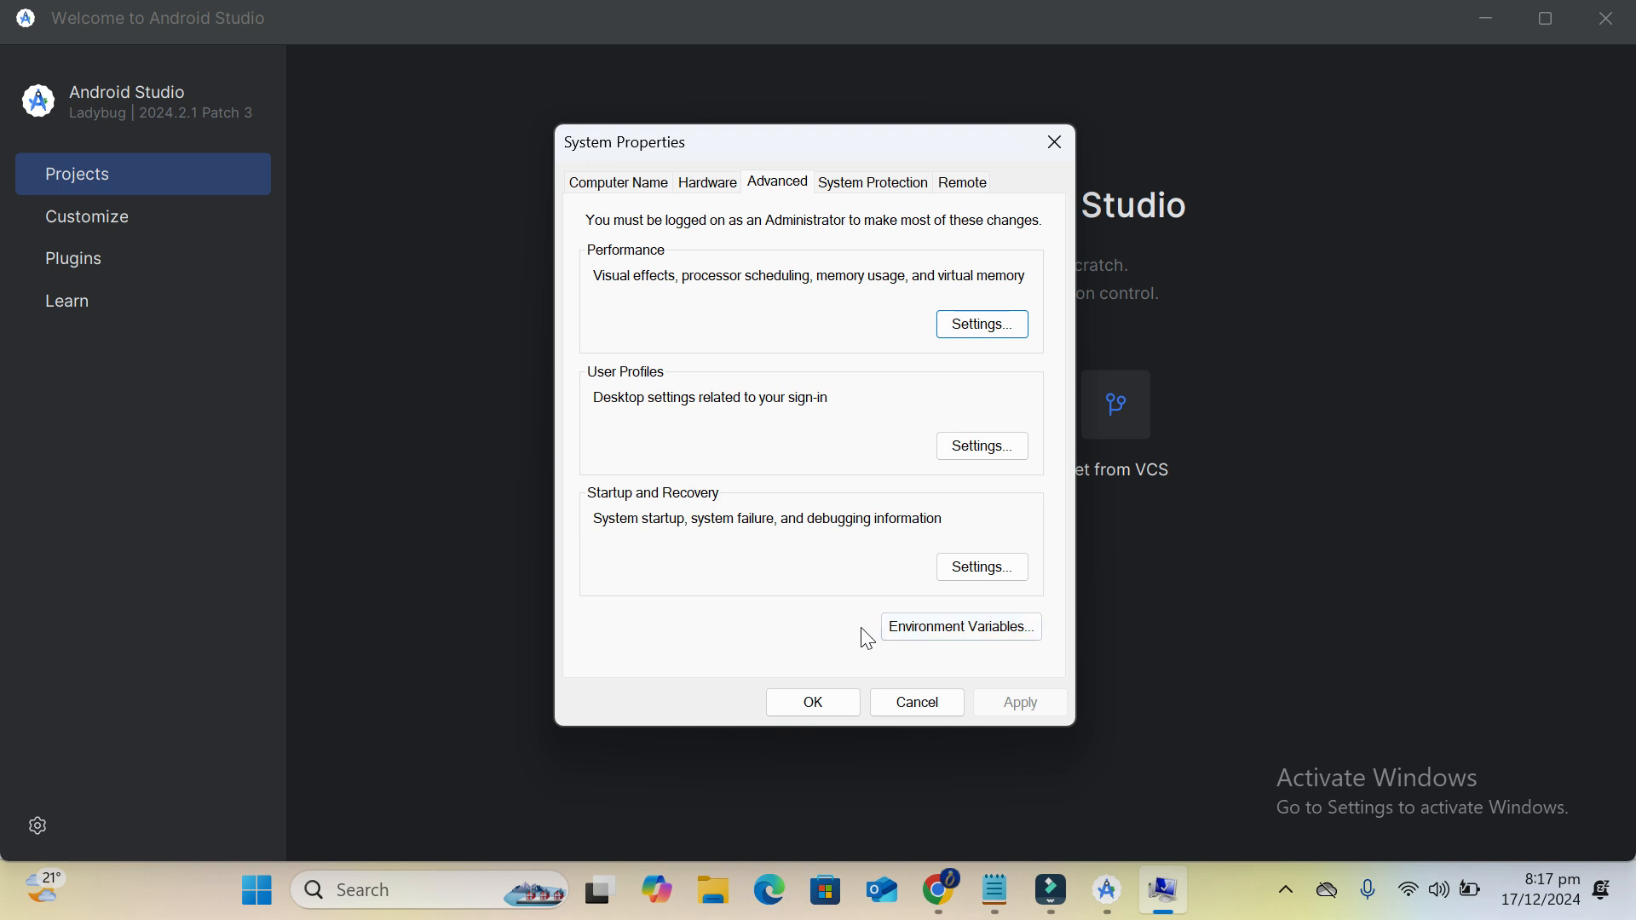
left_click(966, 636)
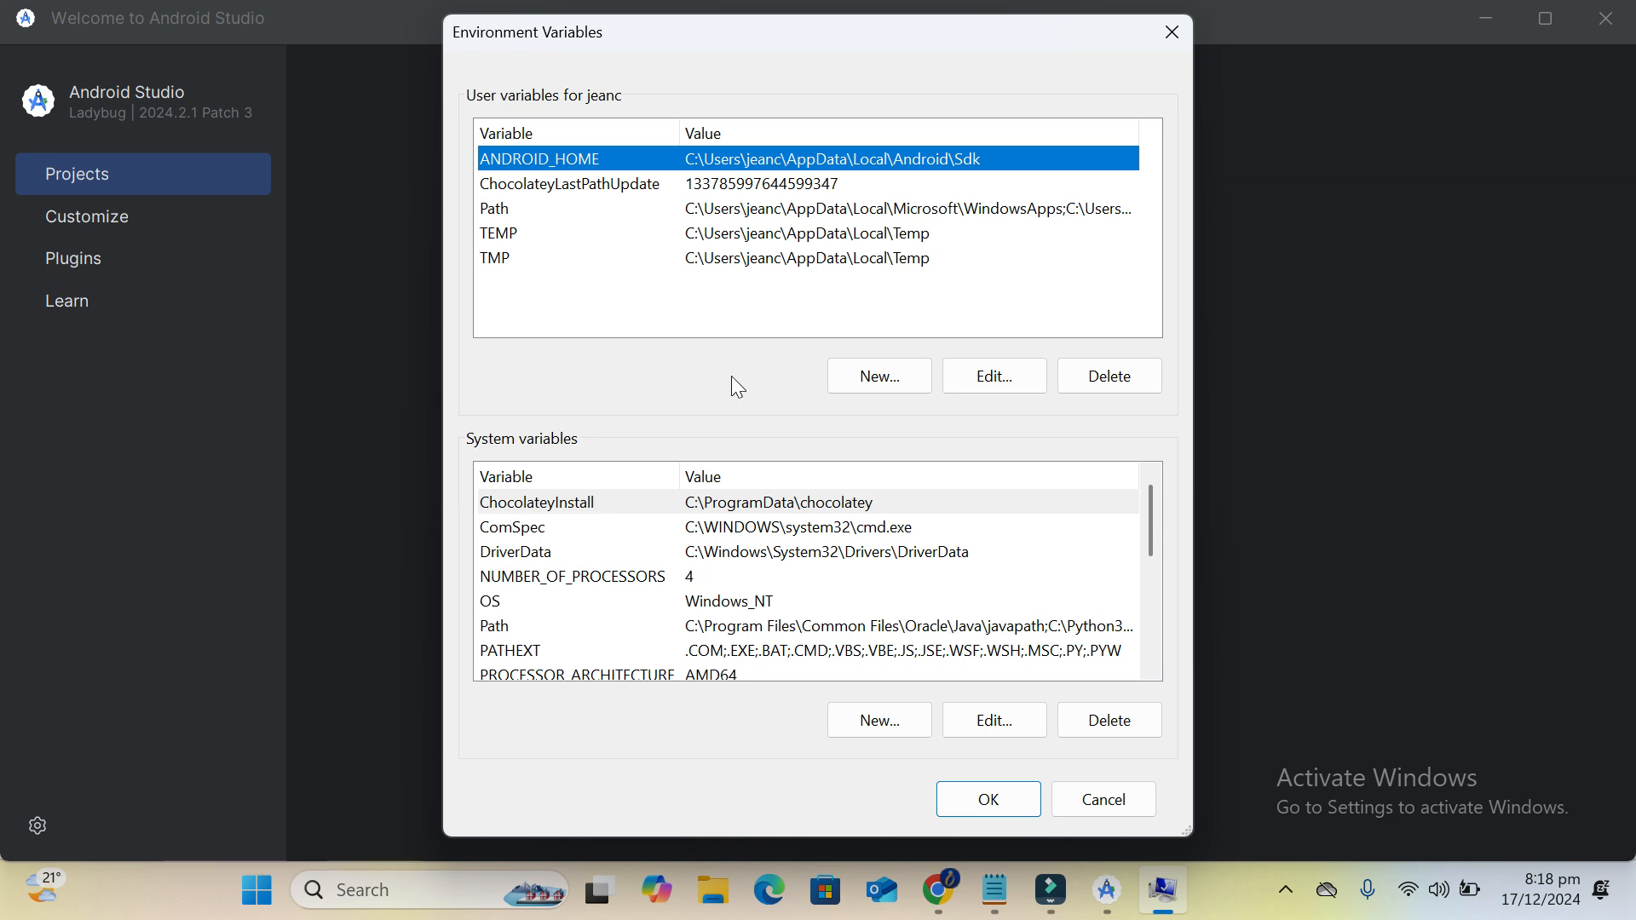
Create a new user variable named ANDROID_HOME with the copied Android SDK path as its value
left_click(863, 368)
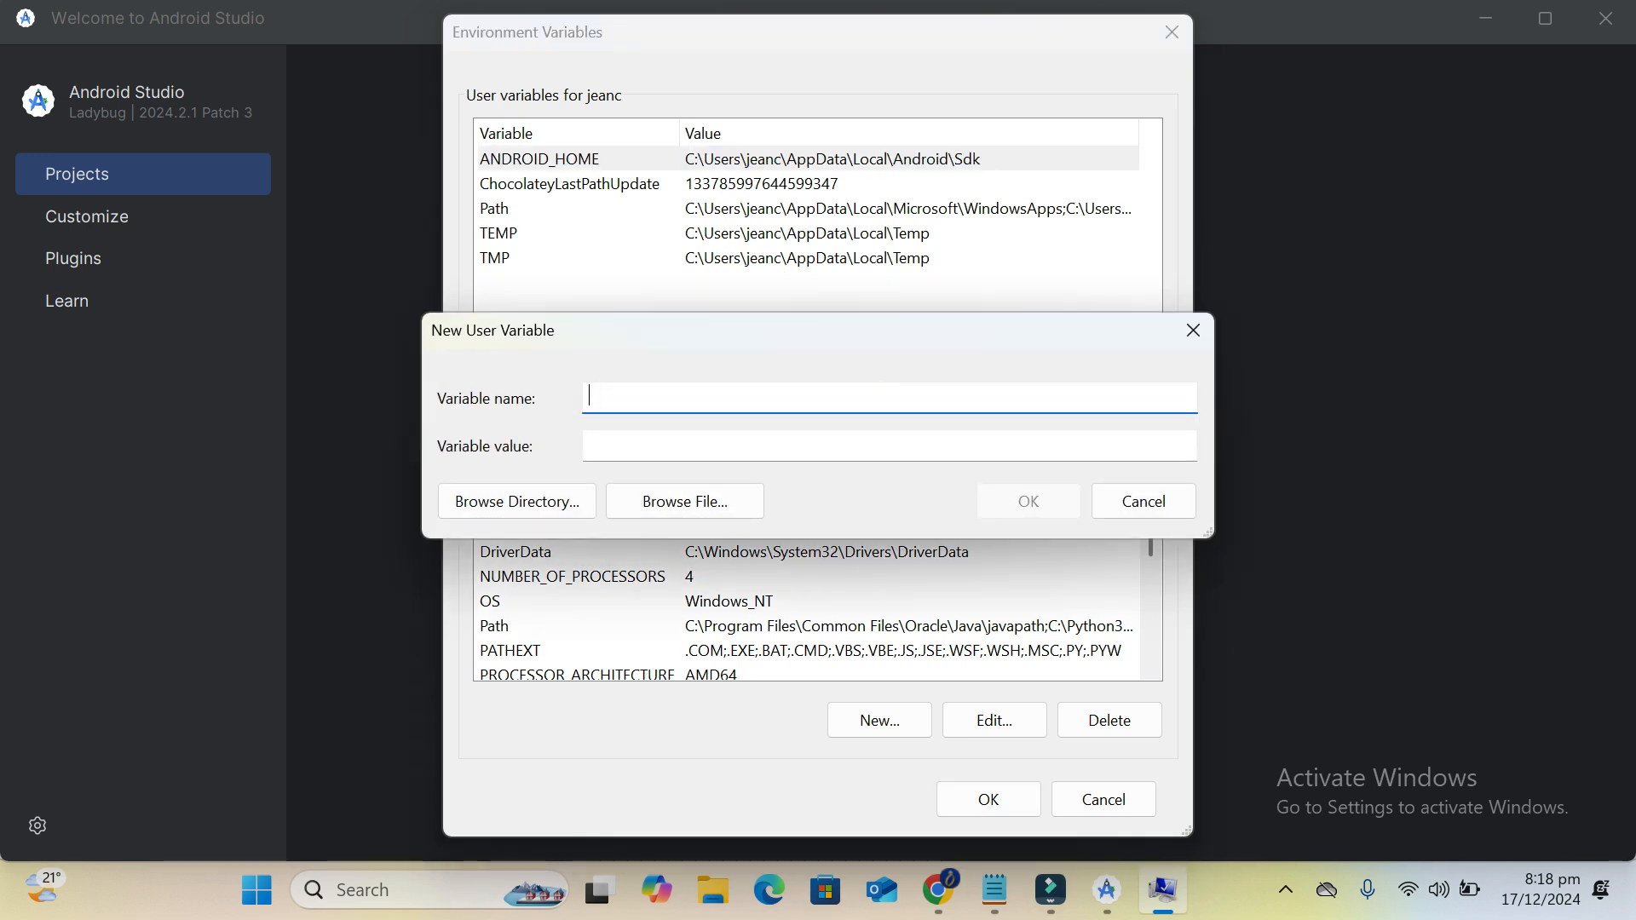
type("A")
type("n")
key("BackSpace")
type("ND")
type("ROID")
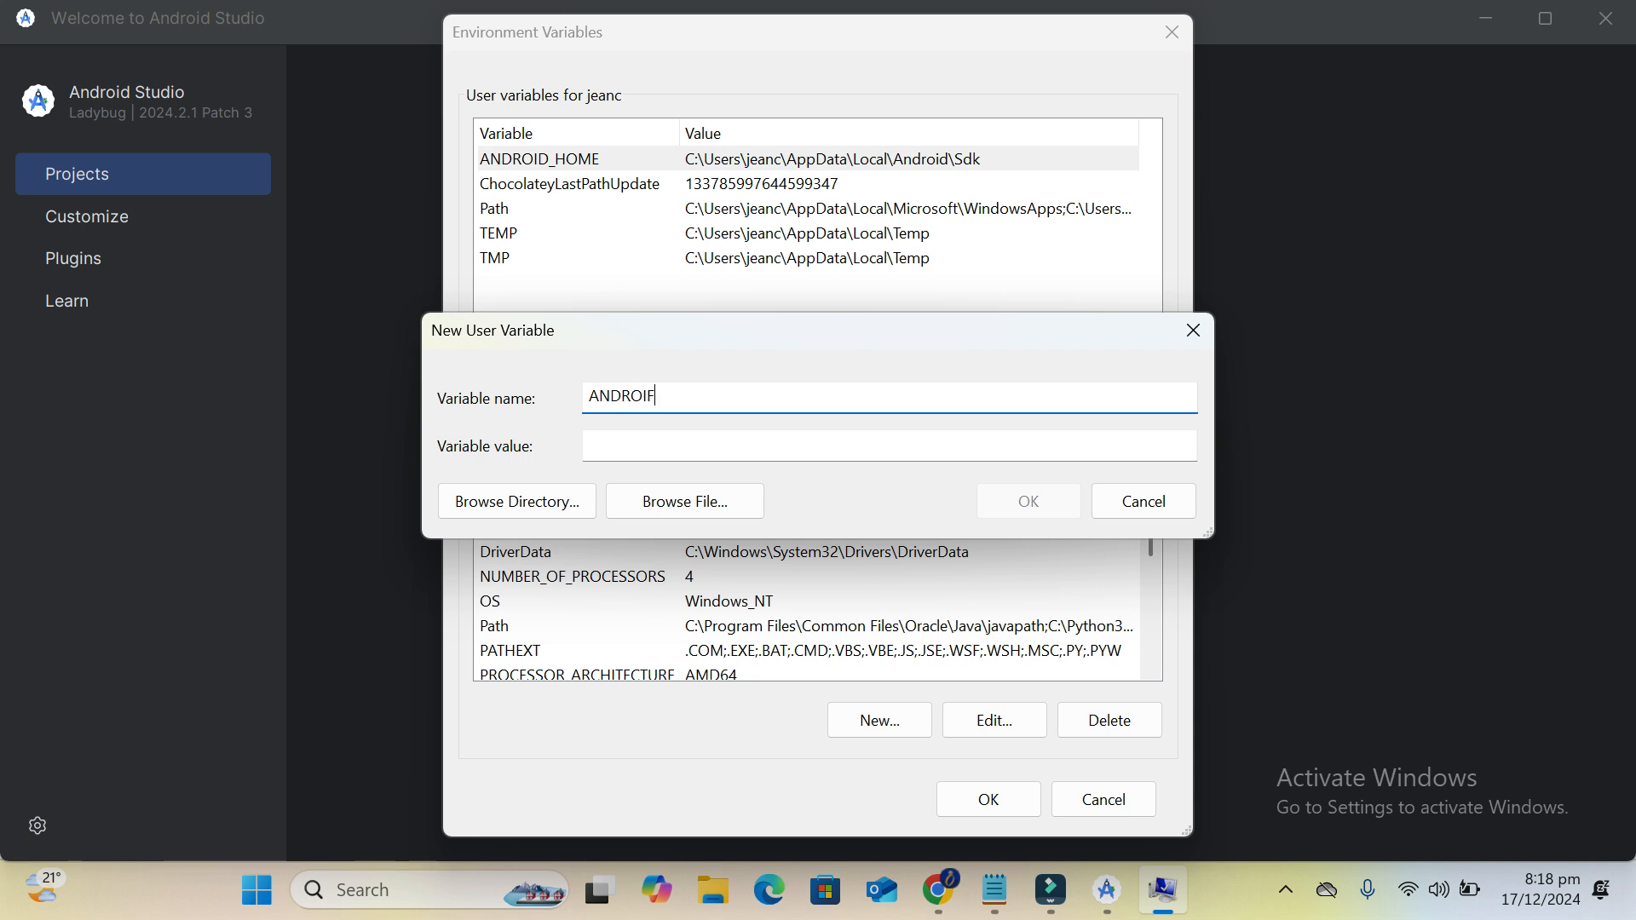
type("_HOME")
key("Tab")
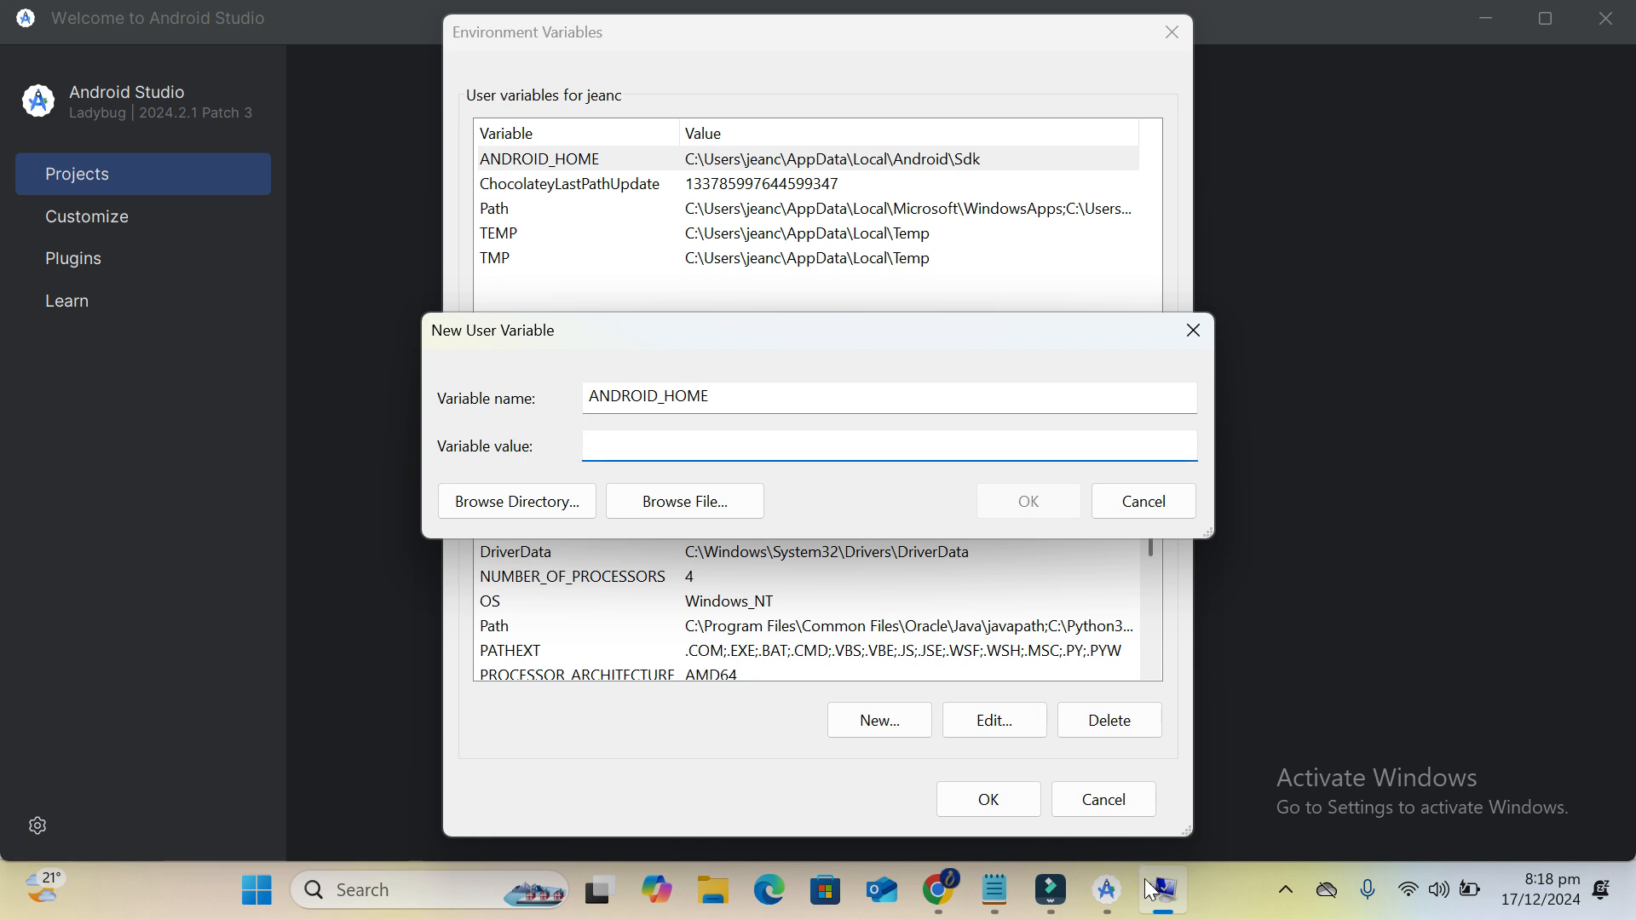
left_click(1104, 902)
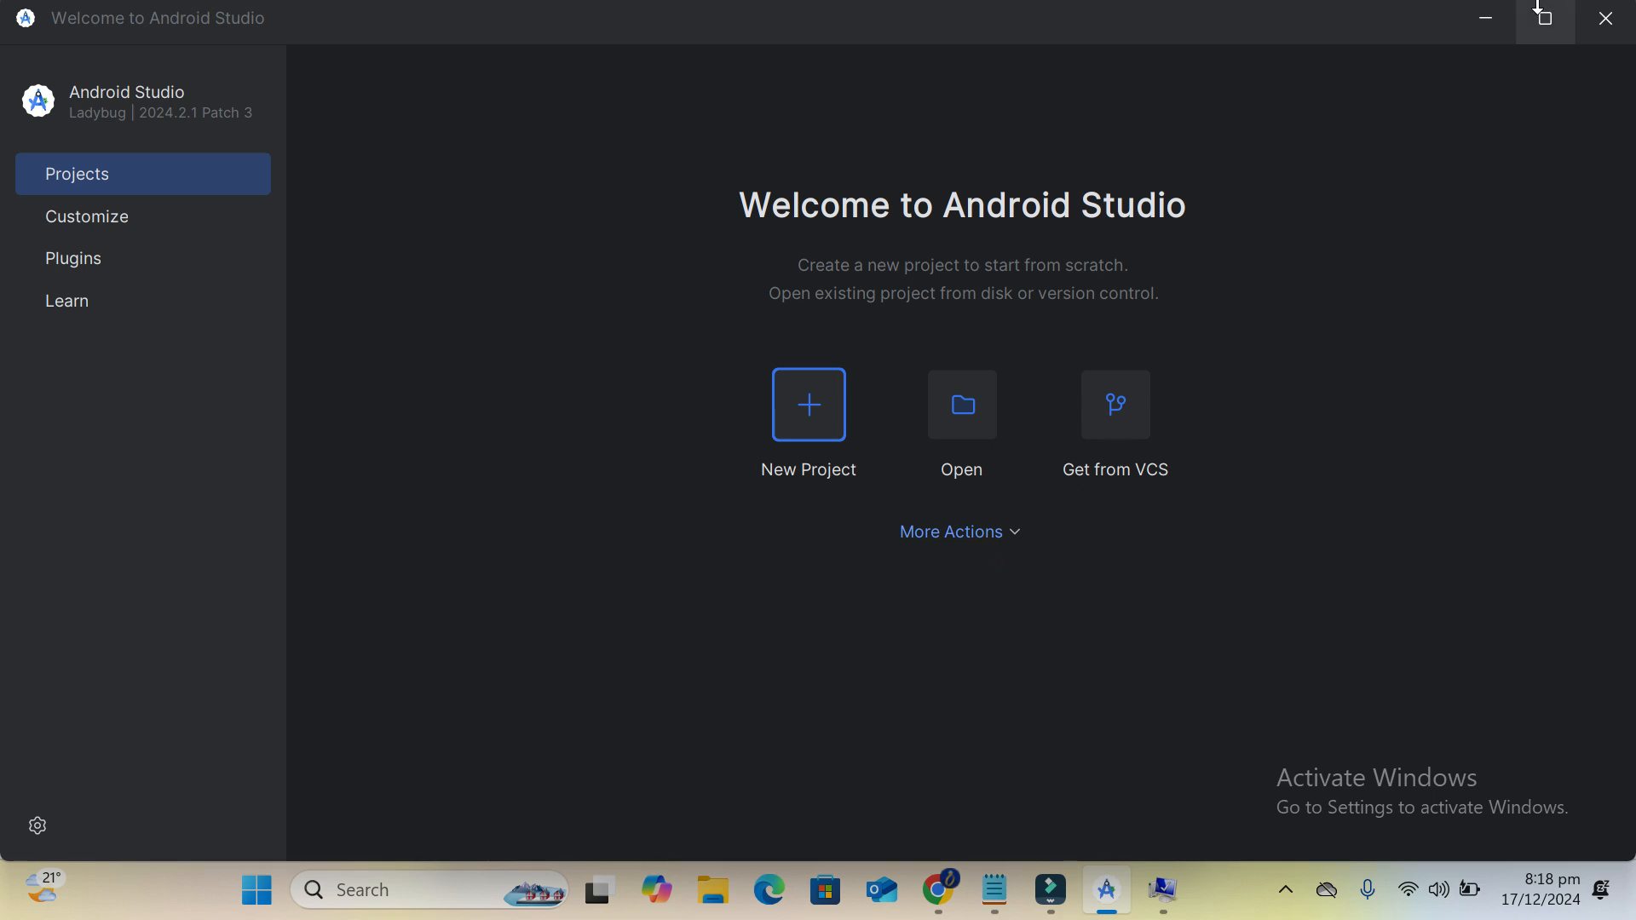
left_click(1486, 18)
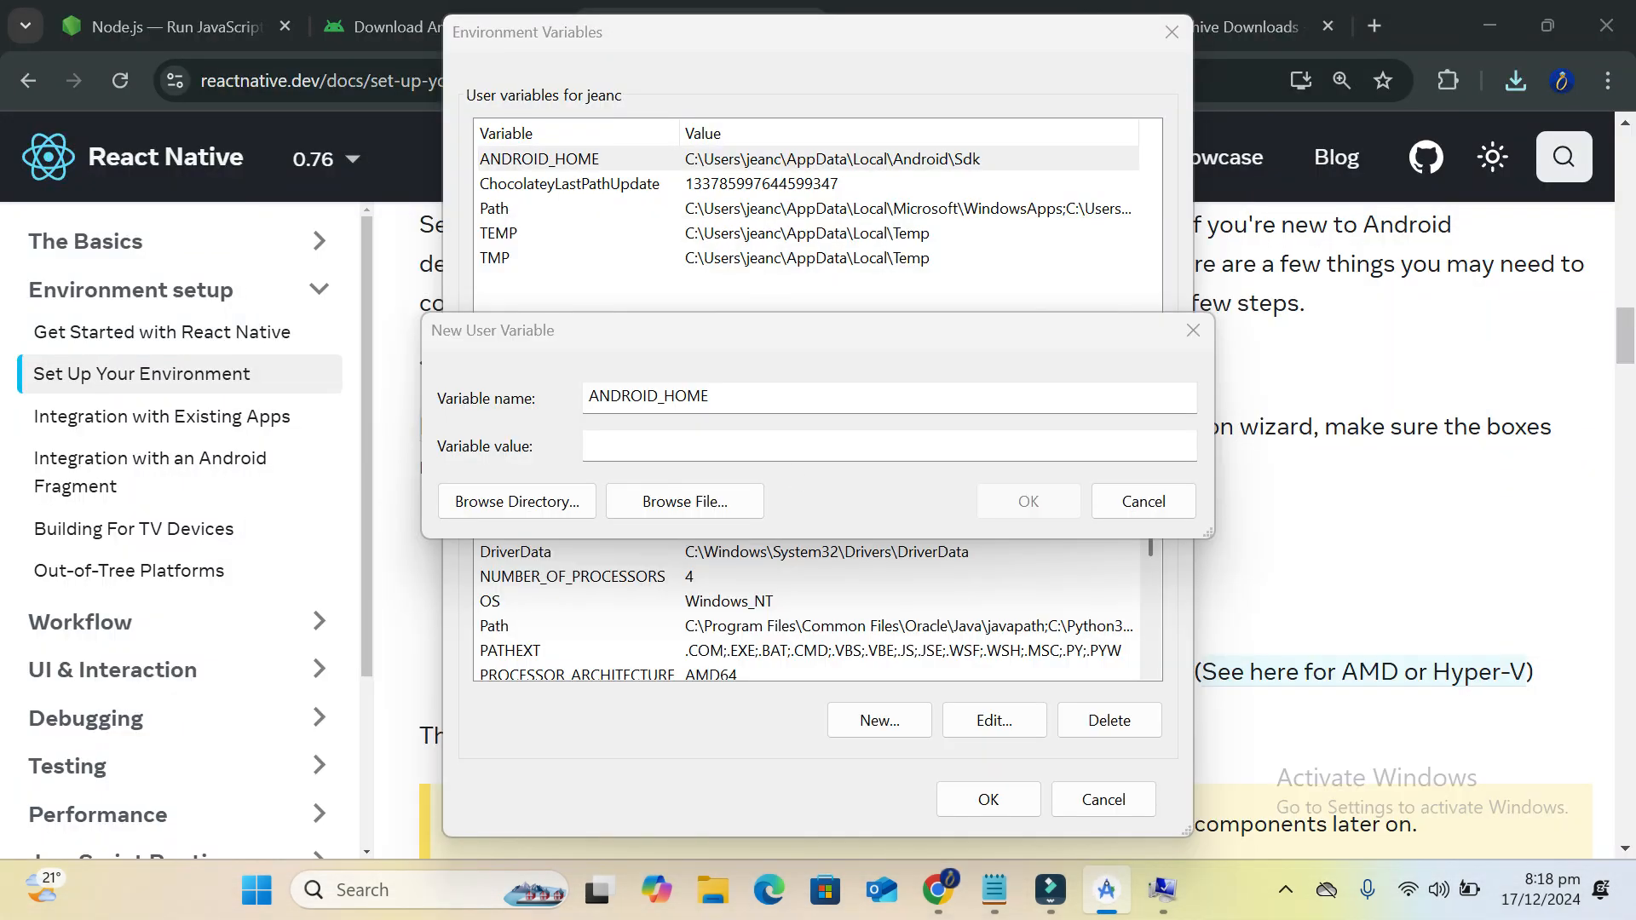
key("ctrl+v")
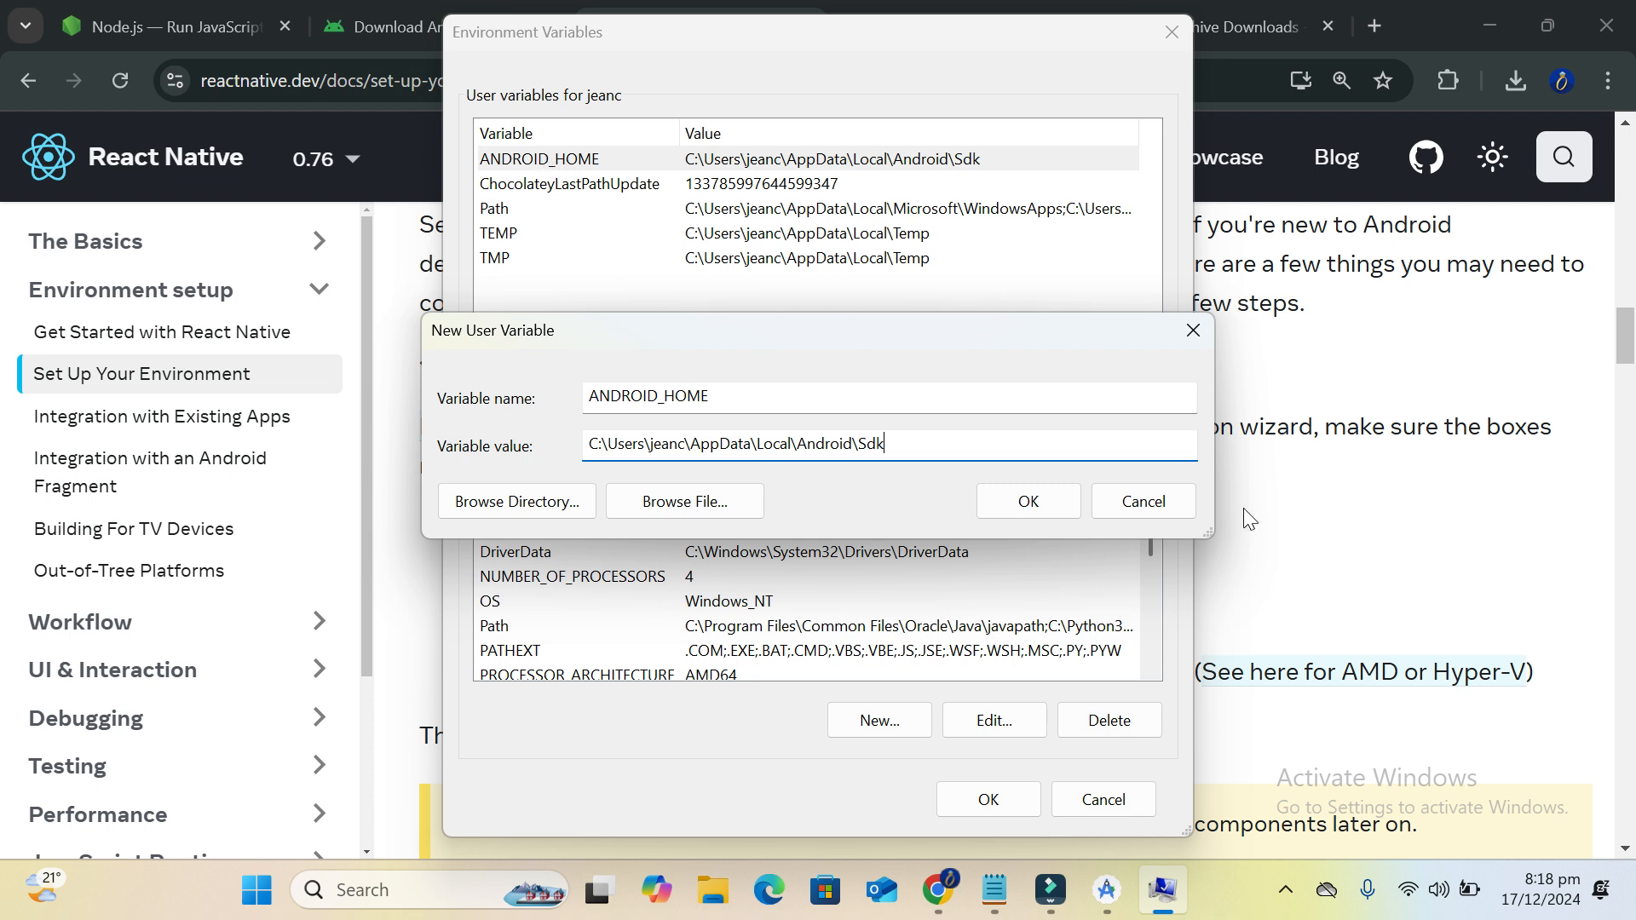
left_click(1026, 507)
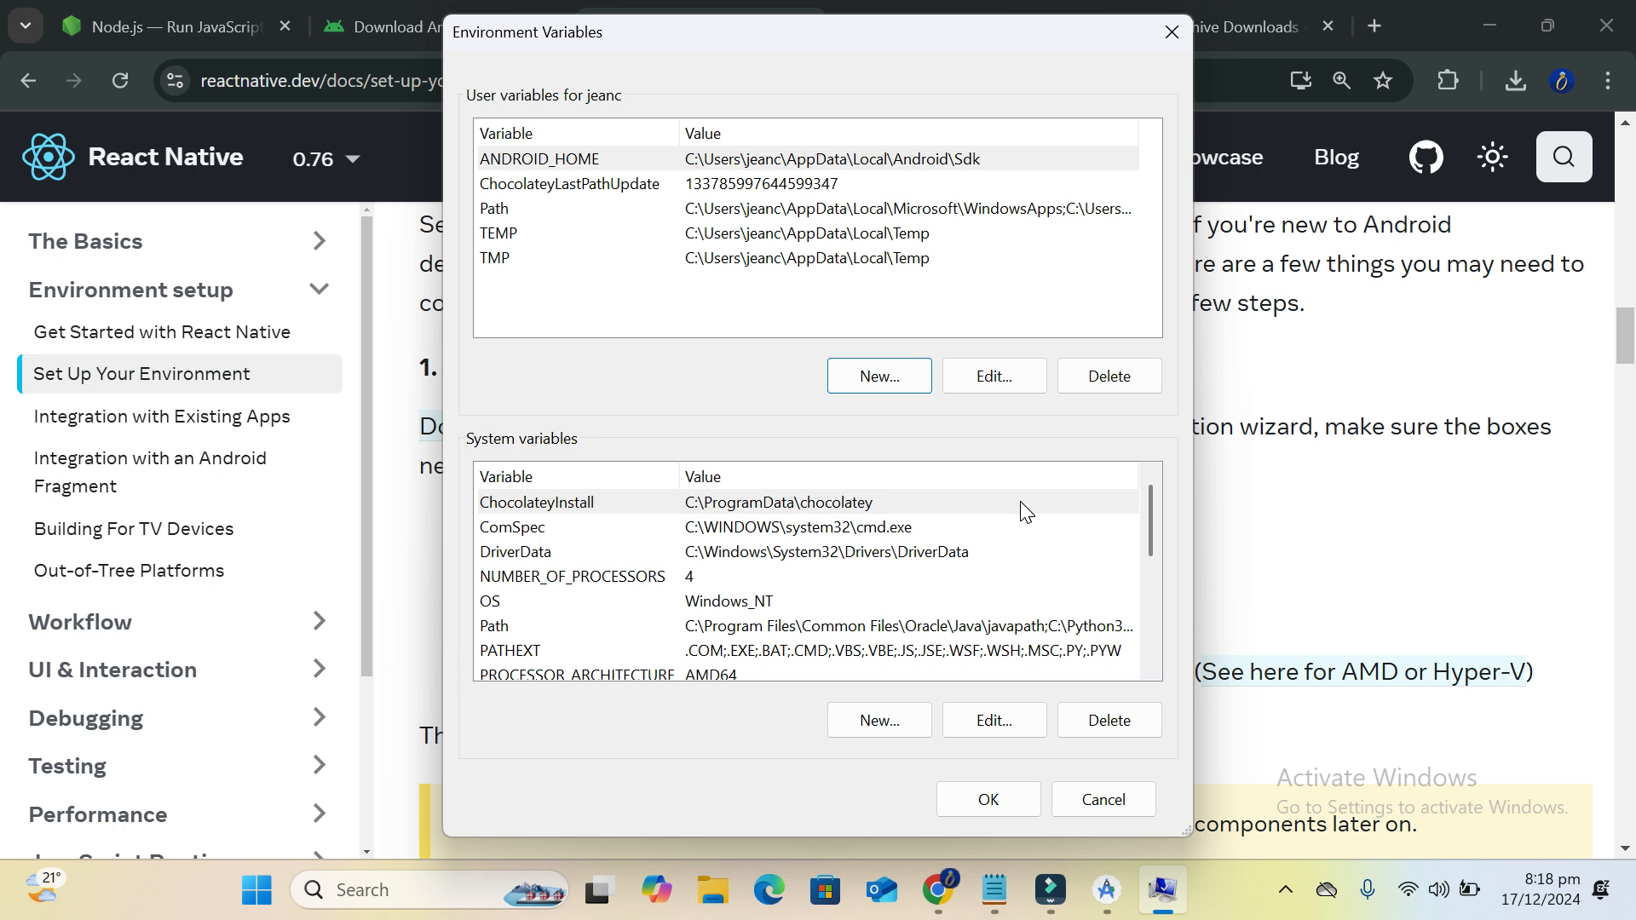
Confirm the environment variables and close the System Properties dialog with its settings accepted
left_click(988, 162)
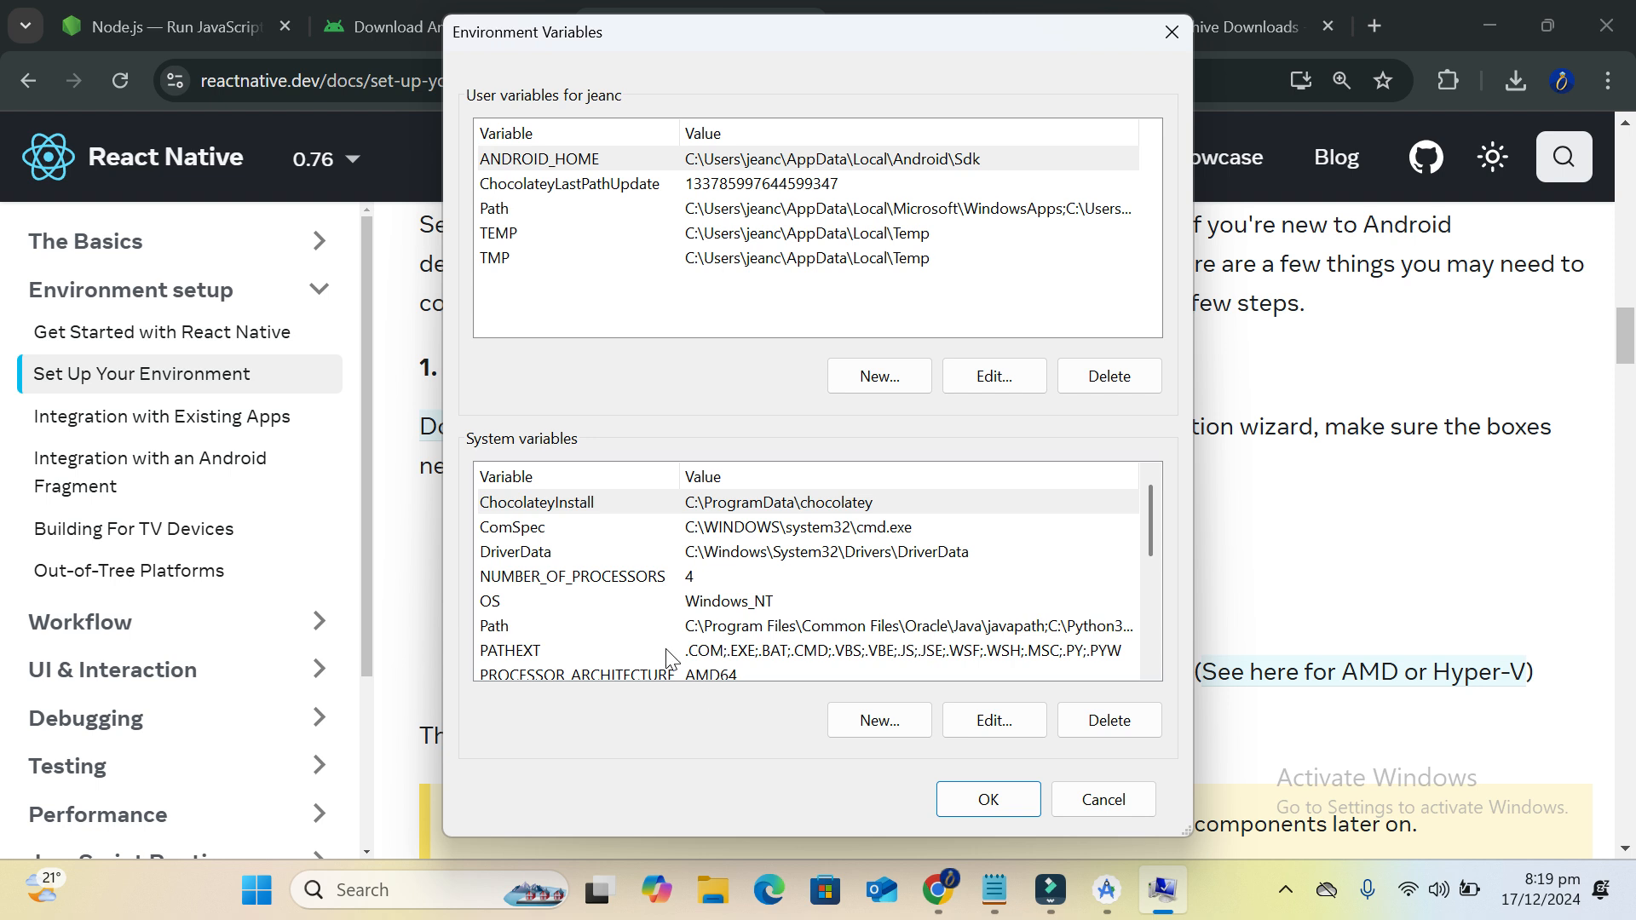
left_click(977, 803)
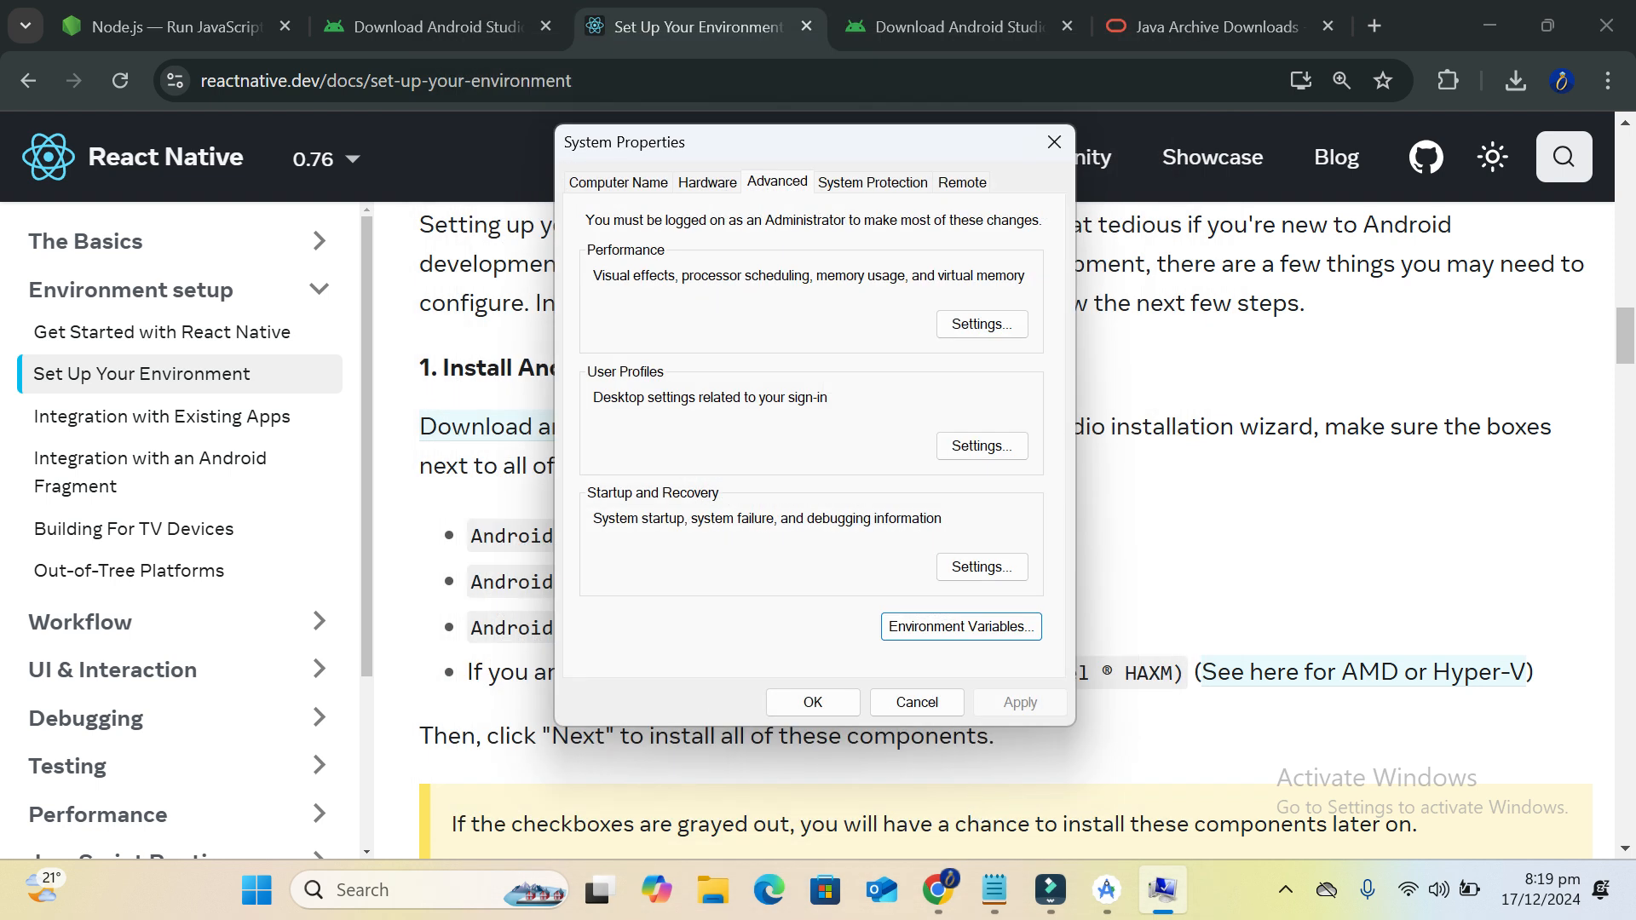
left_click(819, 698)
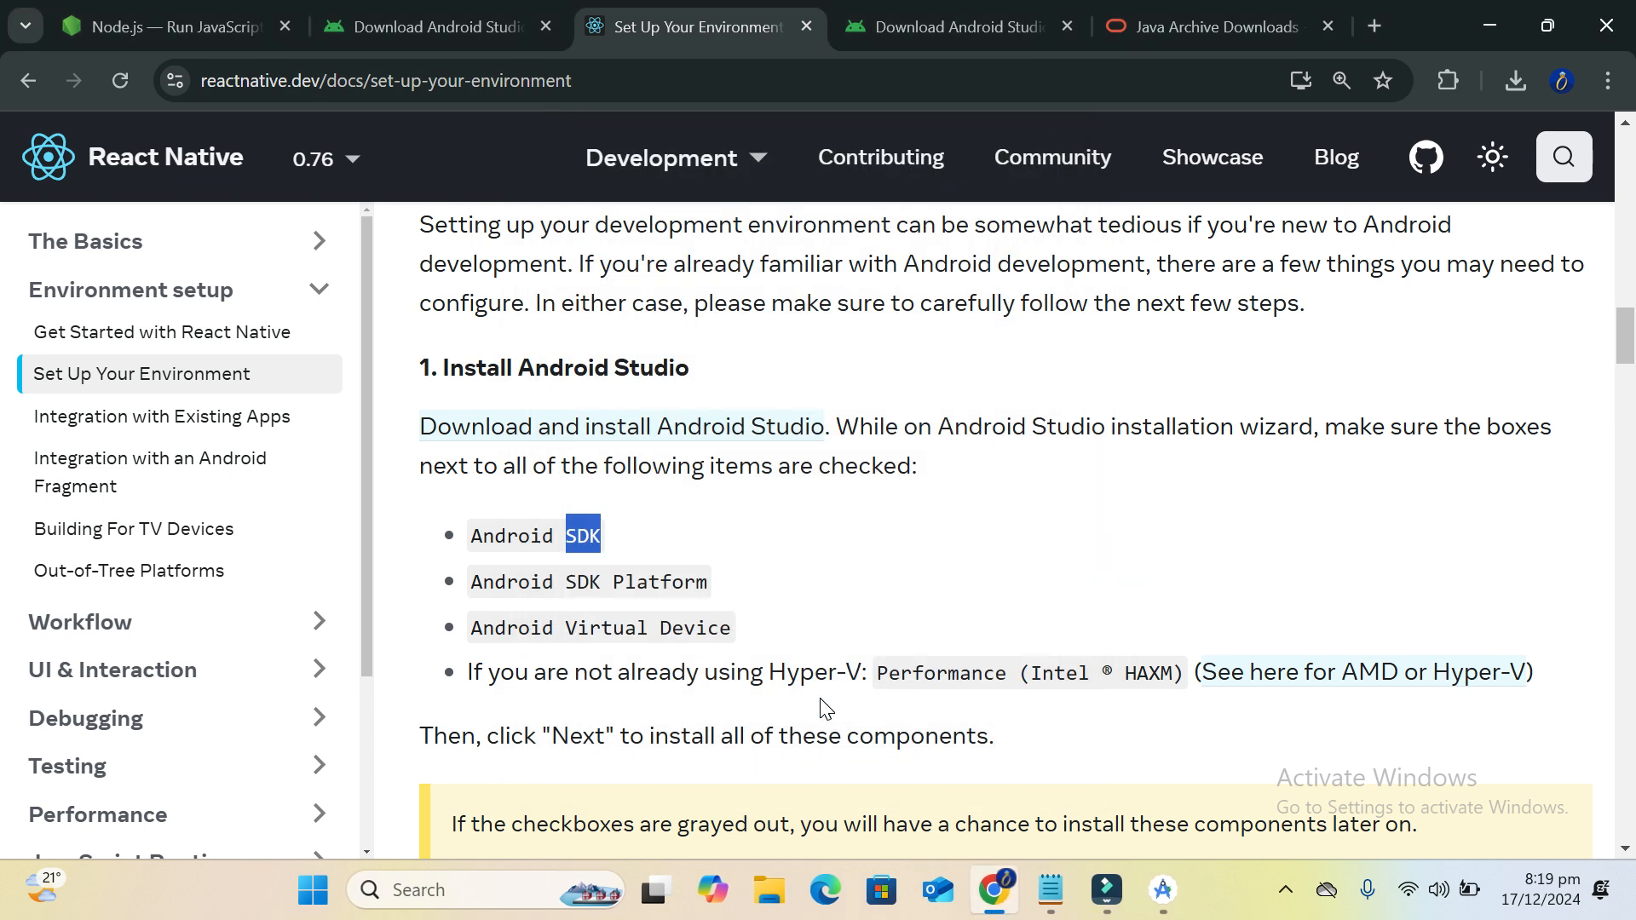
Highlight "Android SDK Platform" in the React Native checklist and read on to the "2. Install the Android SDK" section
left_click_drag(735, 588, 469, 593)
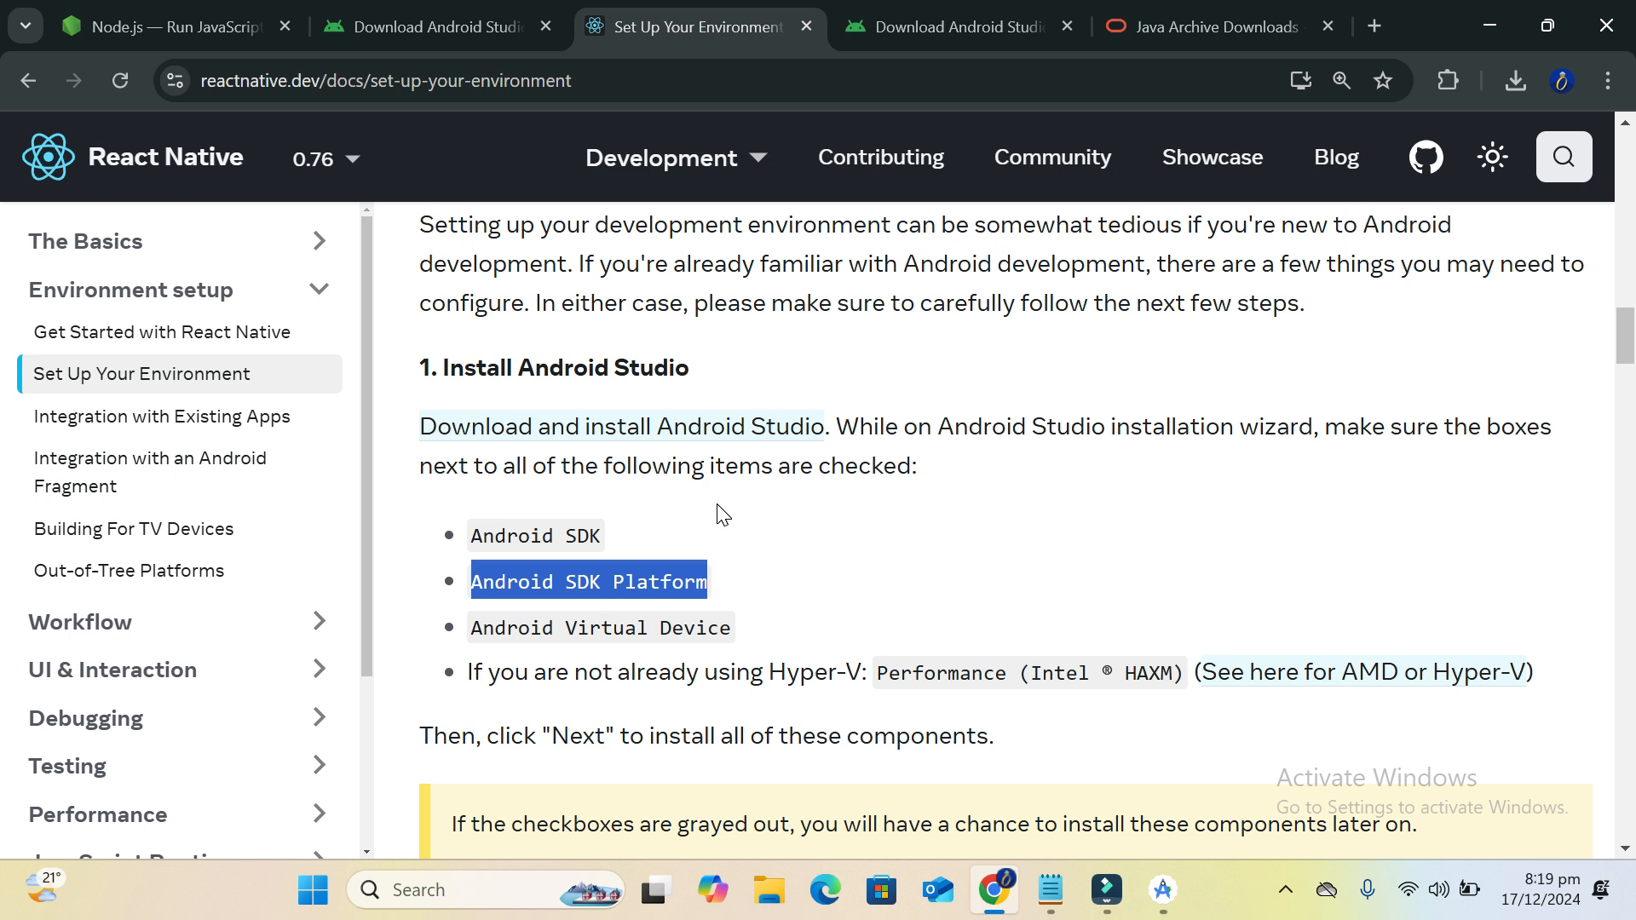
scroll(720, 516, "up", 1)
scroll(720, 515, "down", 2)
scroll(724, 358, "up", 3)
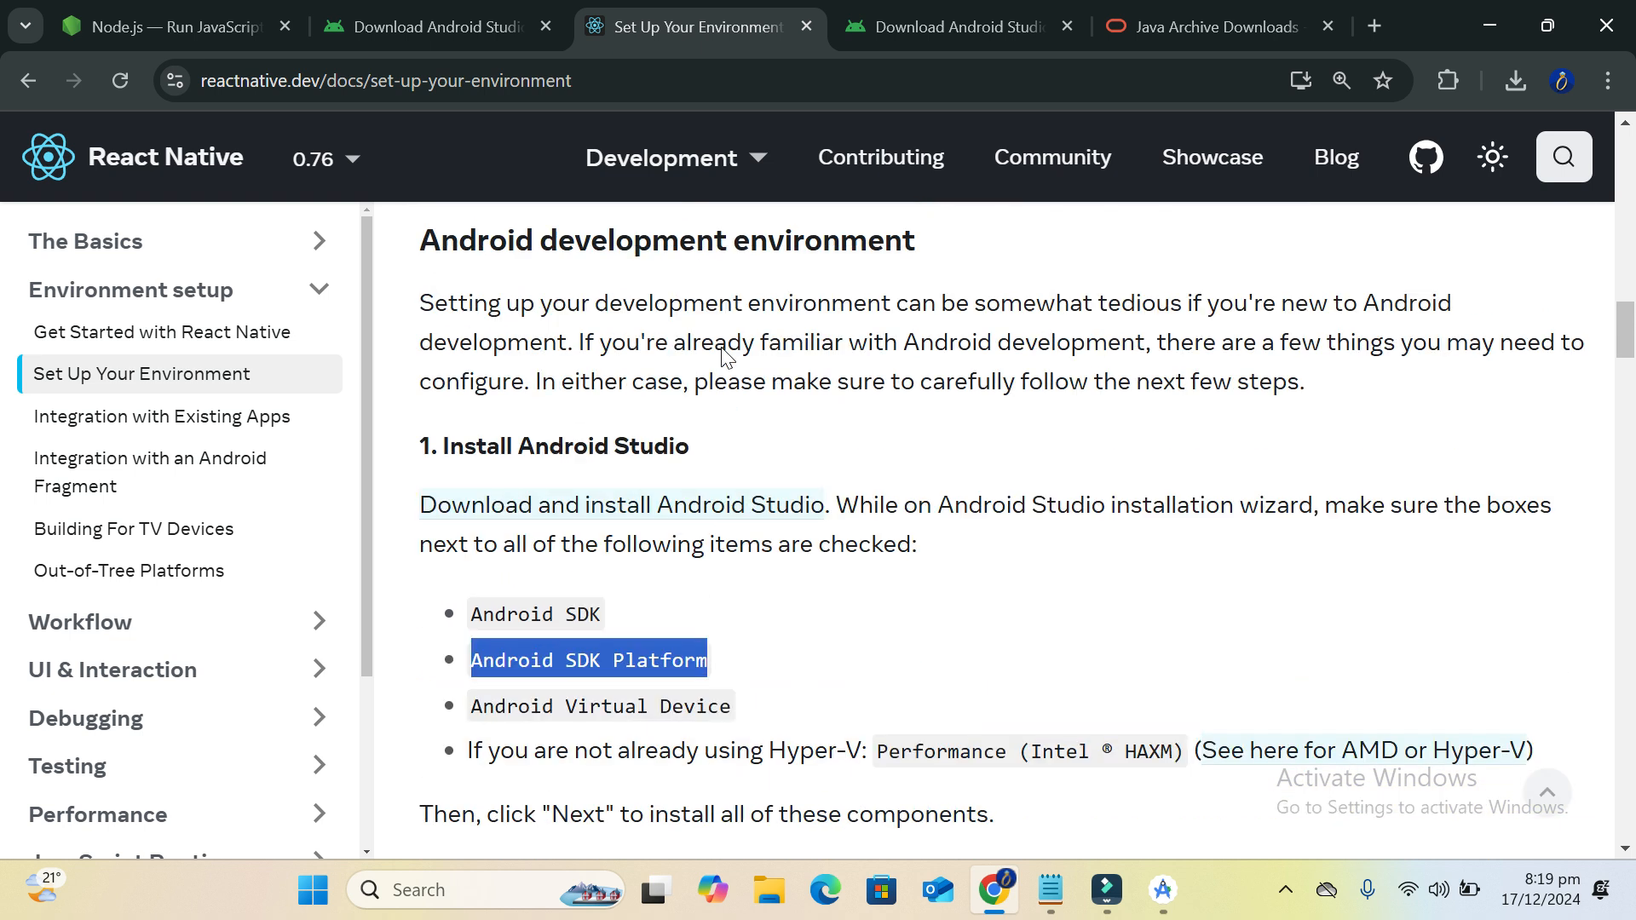
scroll(763, 661, "down", 6)
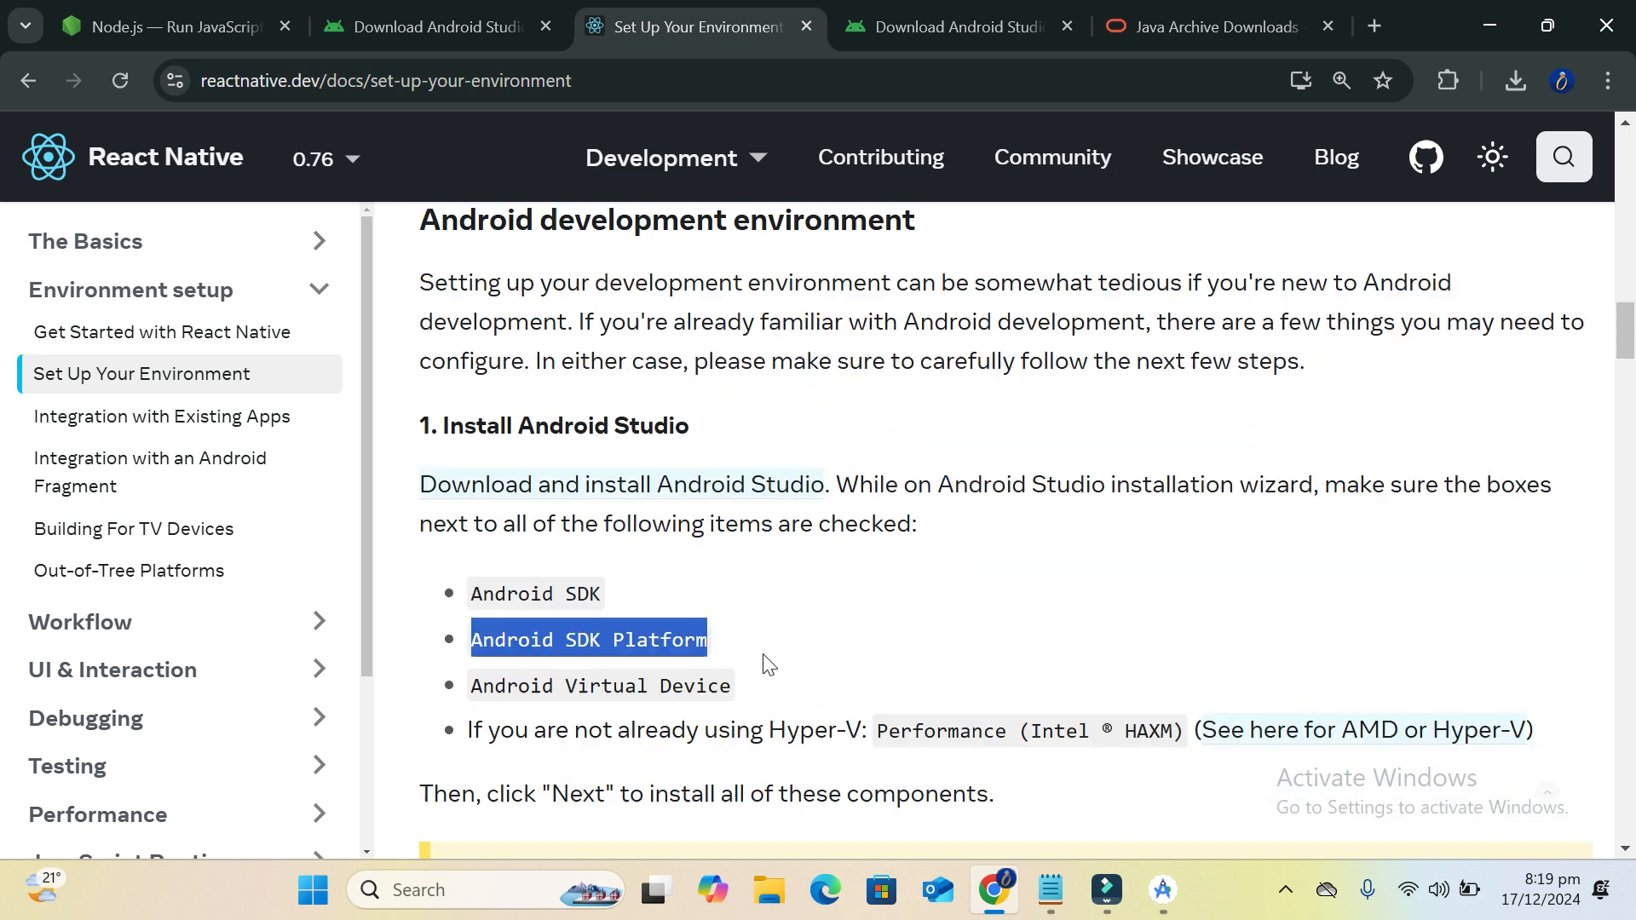
scroll(707, 697, "down", 4)
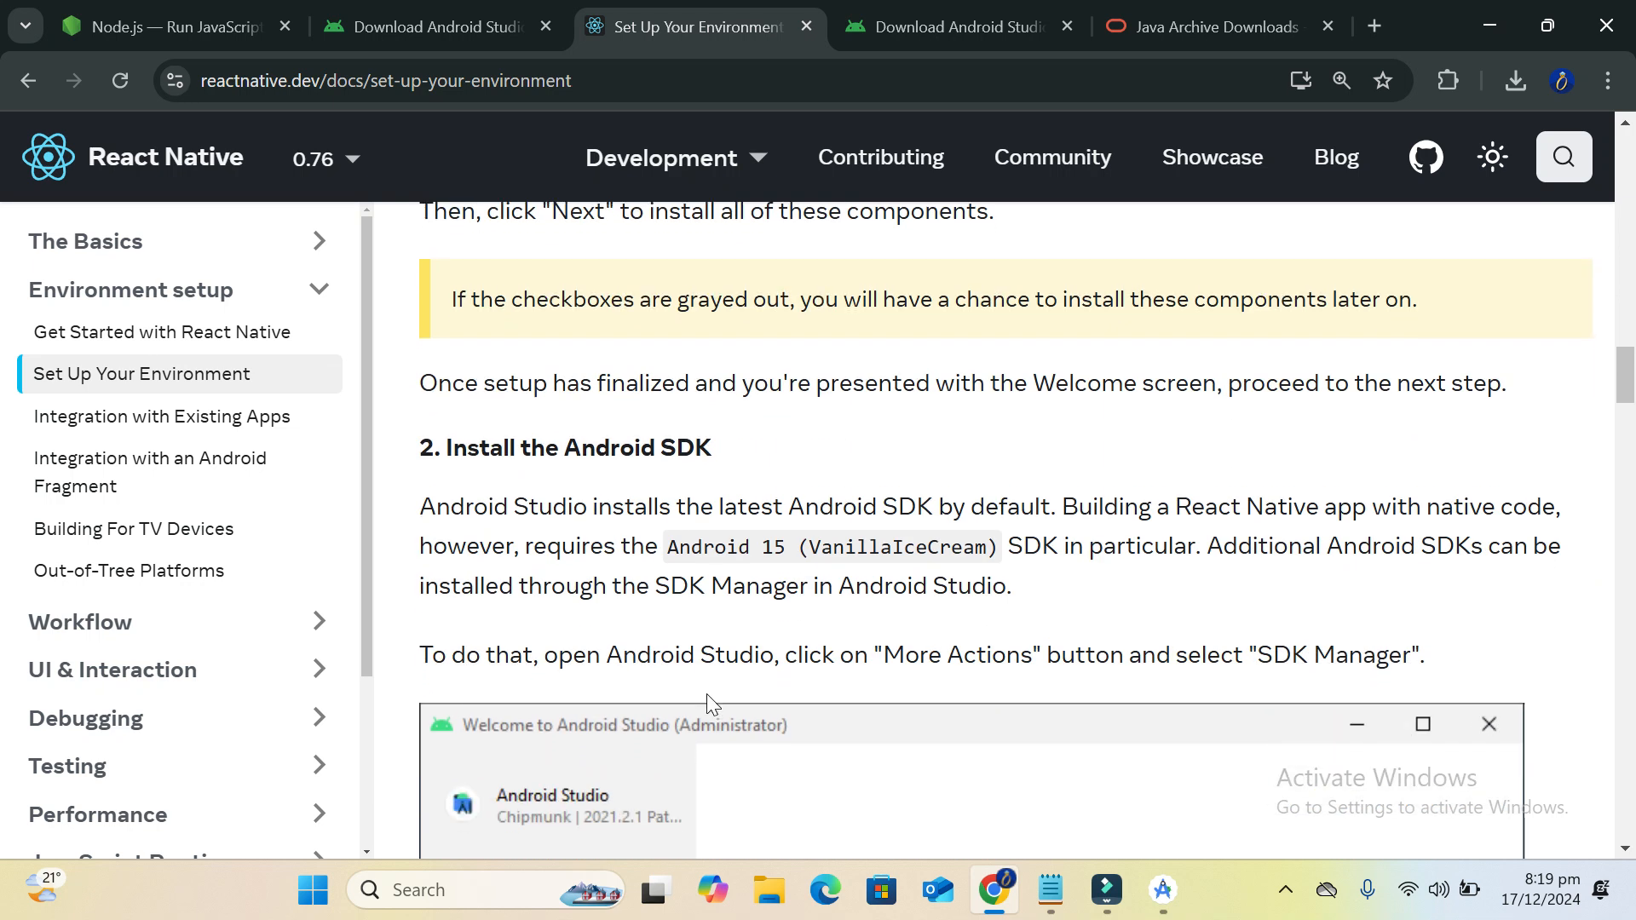
Read the "Install the Android SDK" section in the React Native guide and highlight the "Android SDK Platform 35" item
scroll(712, 704, "down", 6)
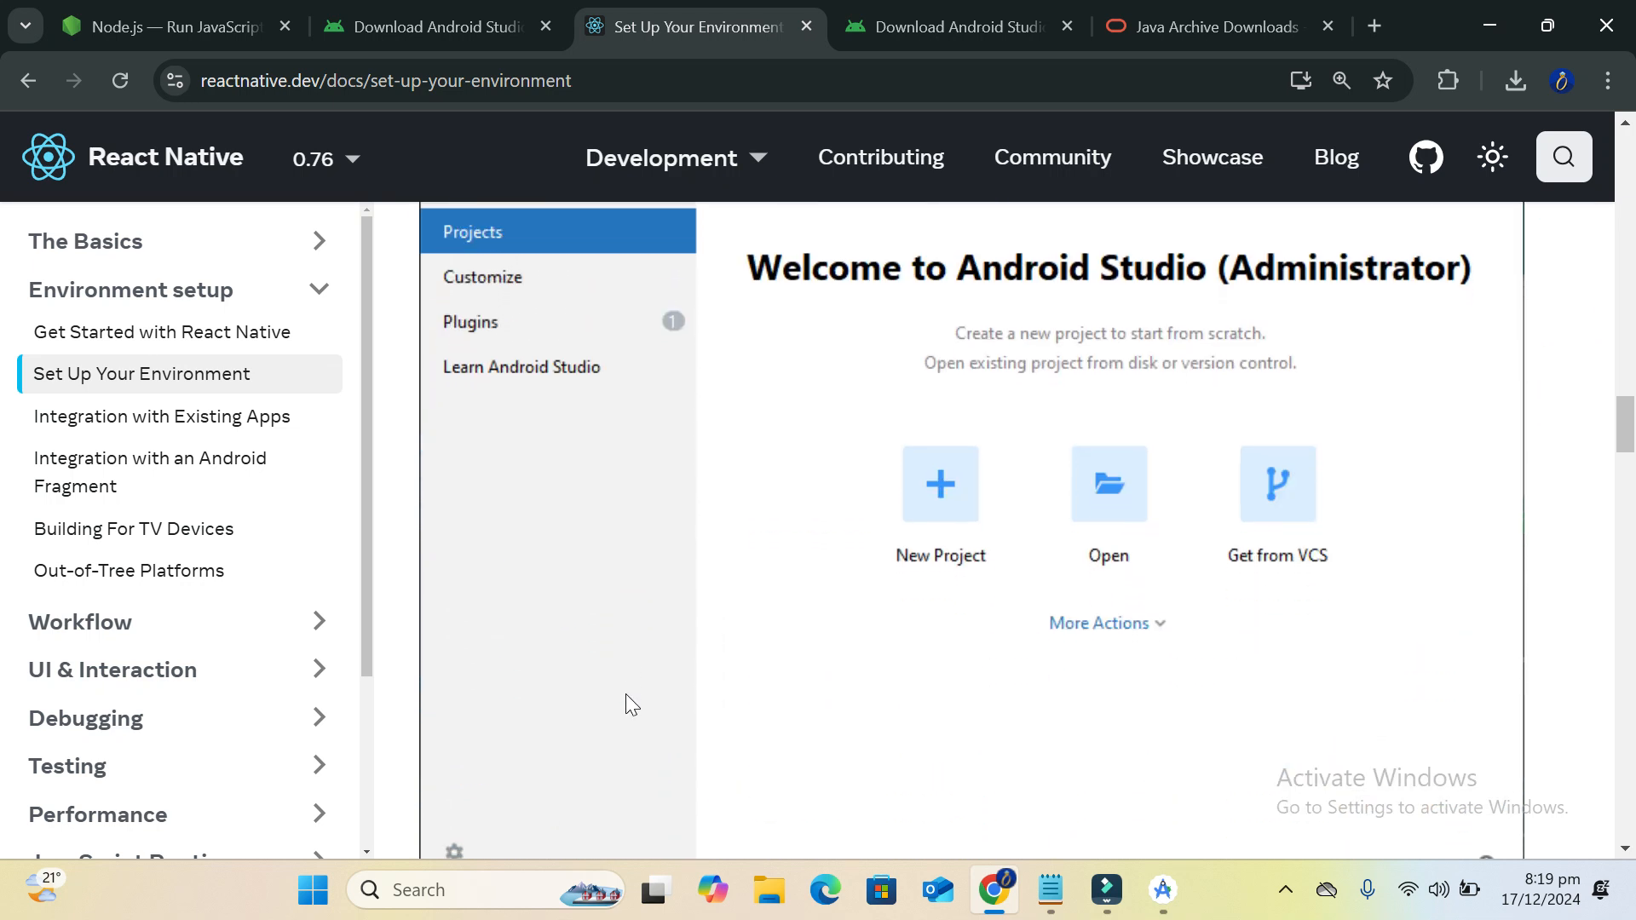
scroll(749, 650, "down", 5)
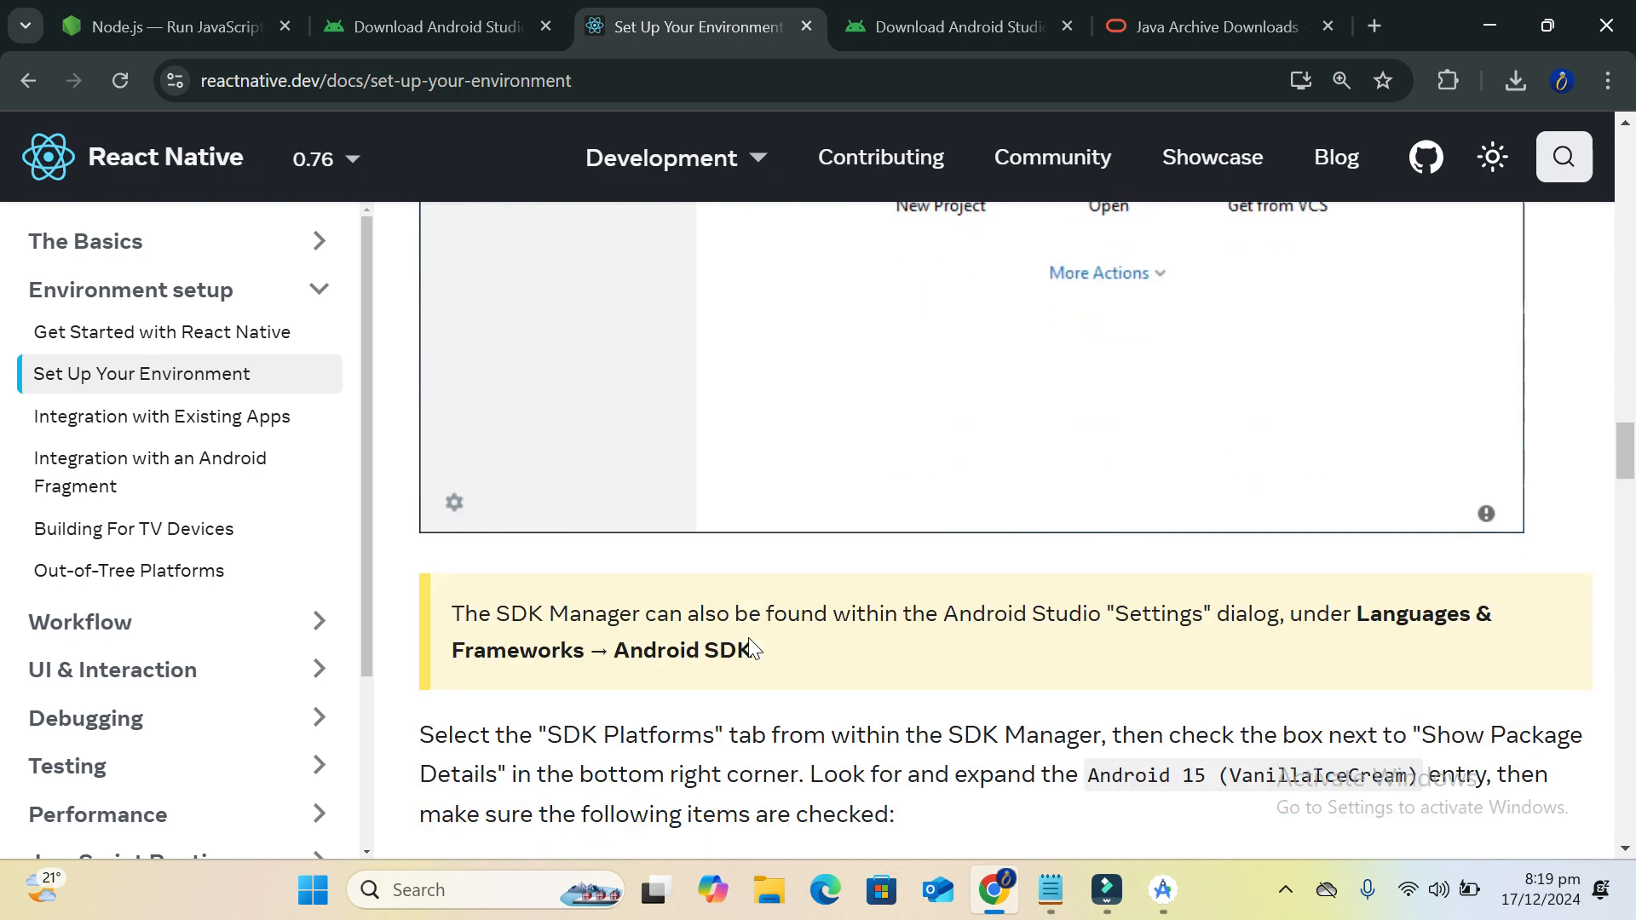
scroll(720, 510, "down", 2)
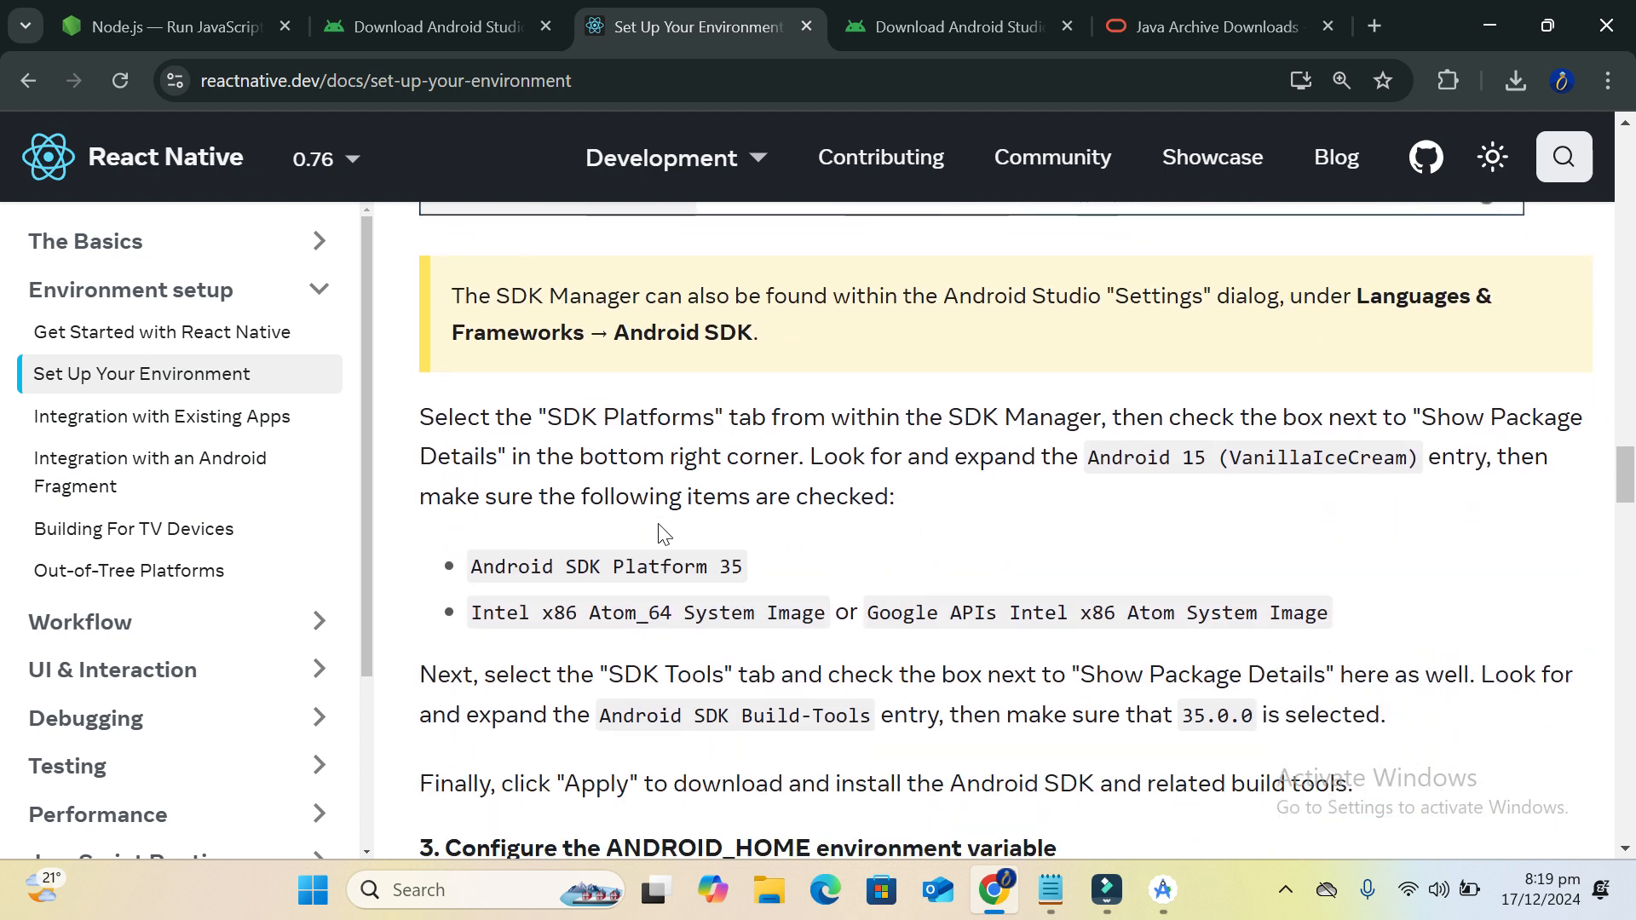
left_click_drag(495, 567, 744, 569)
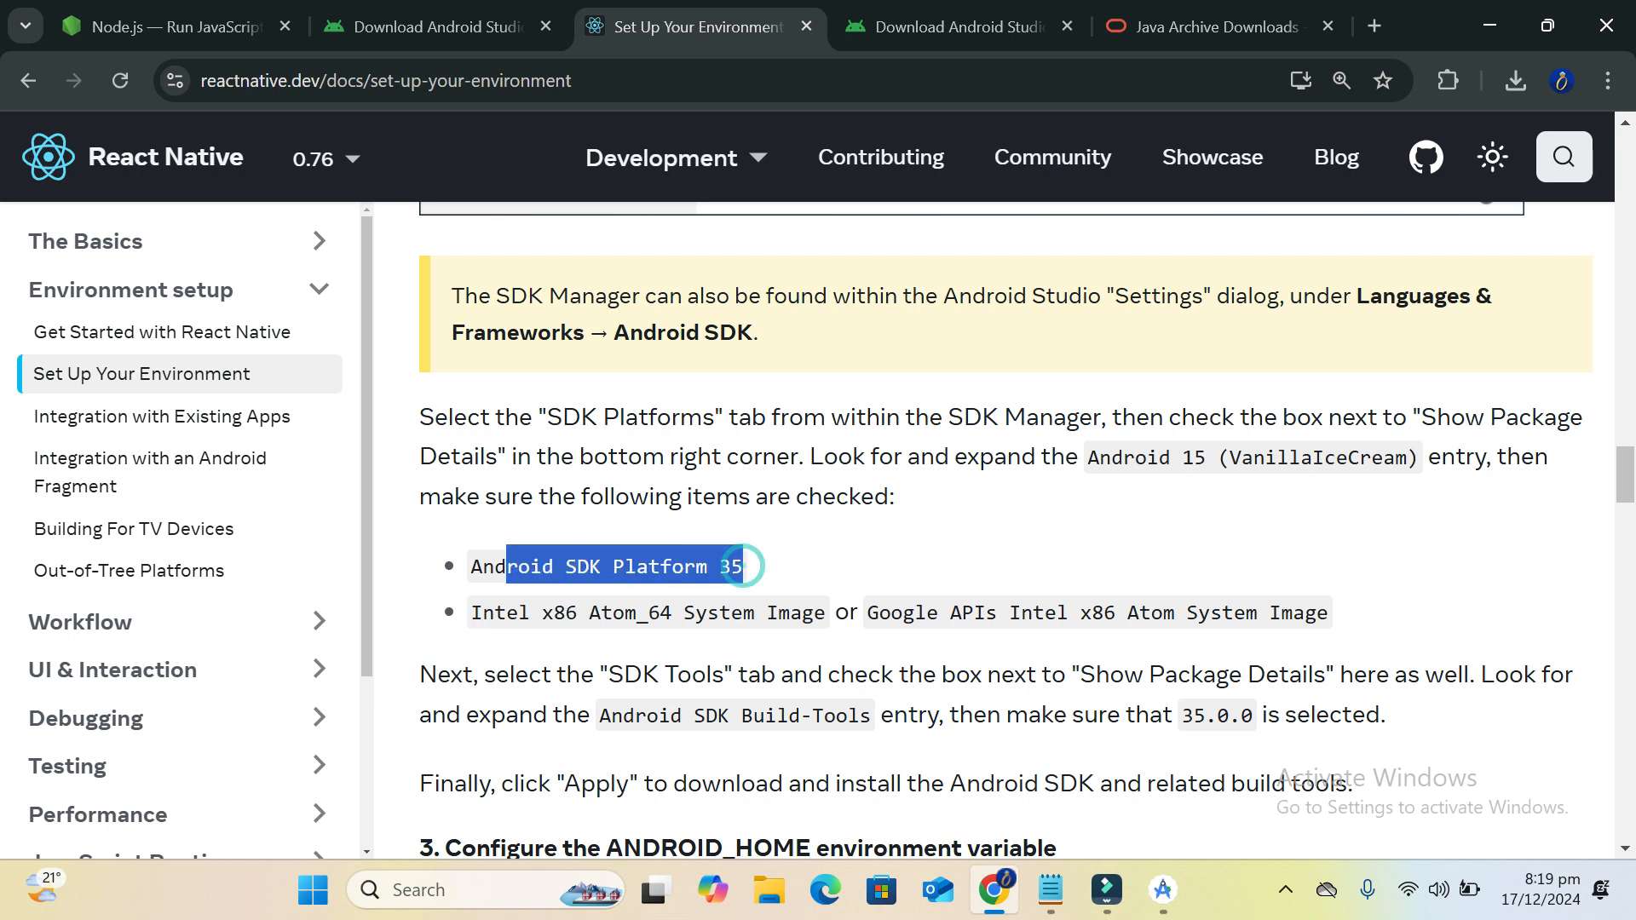
scroll(755, 558, "down", 1)
scroll(757, 553, "down", 3)
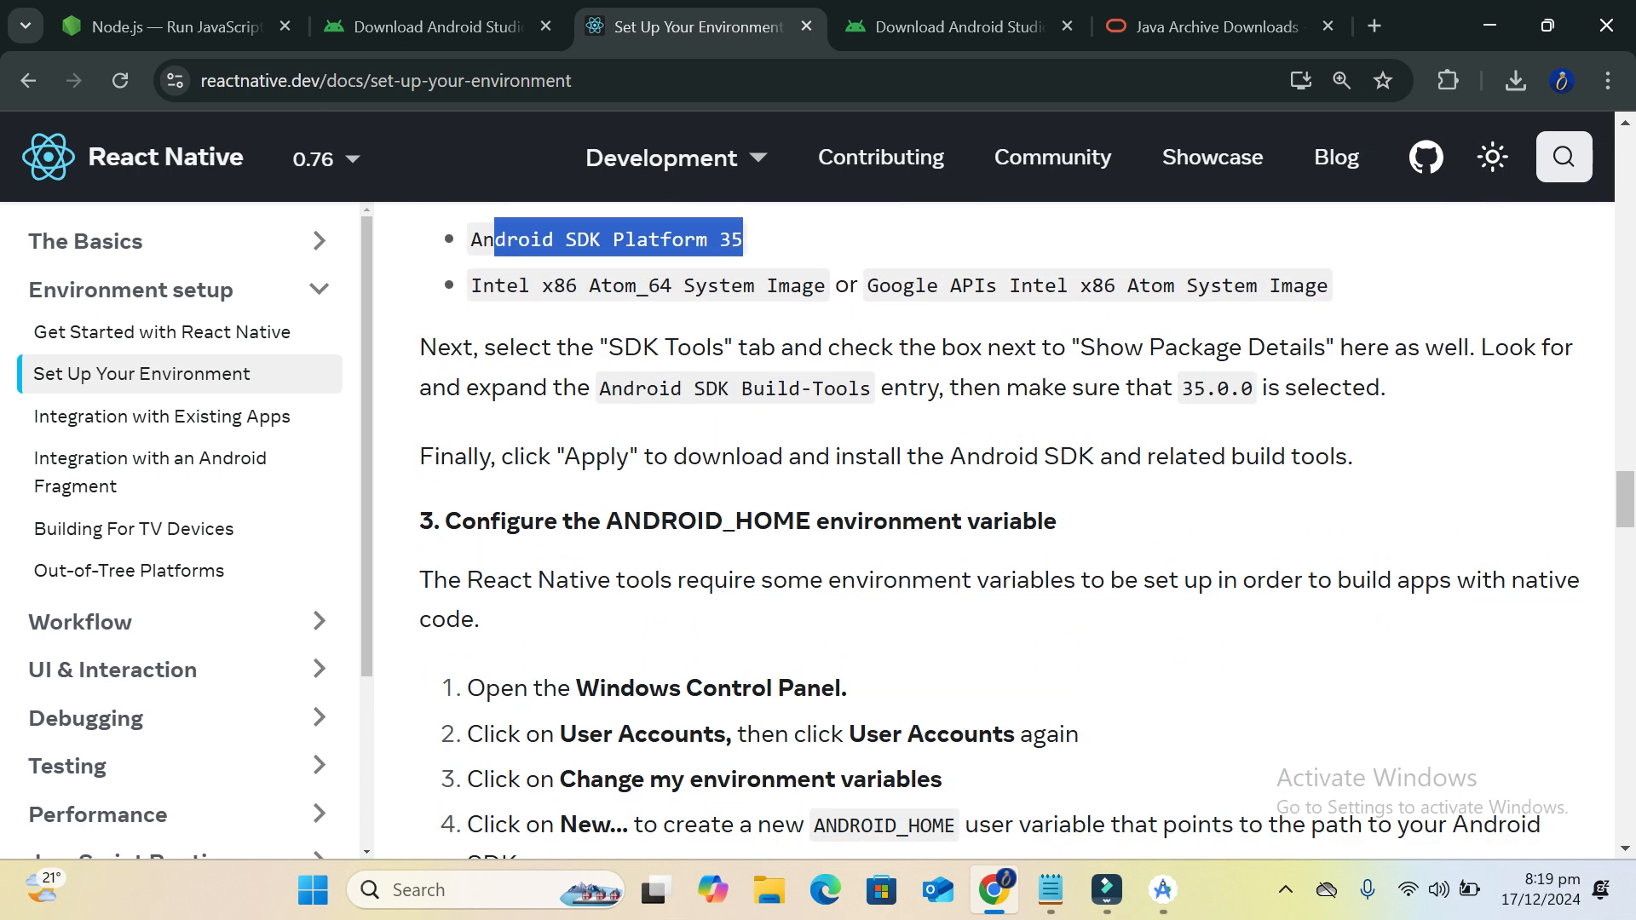
Highlight ANDROID_HOME in the section 3 heading and read on through the SDK location and PowerShell verification instructions
left_click_drag(602, 520, 795, 521)
scroll(795, 522, "down", 1)
scroll(745, 576, "down", 5)
scroll(744, 576, "down", 5)
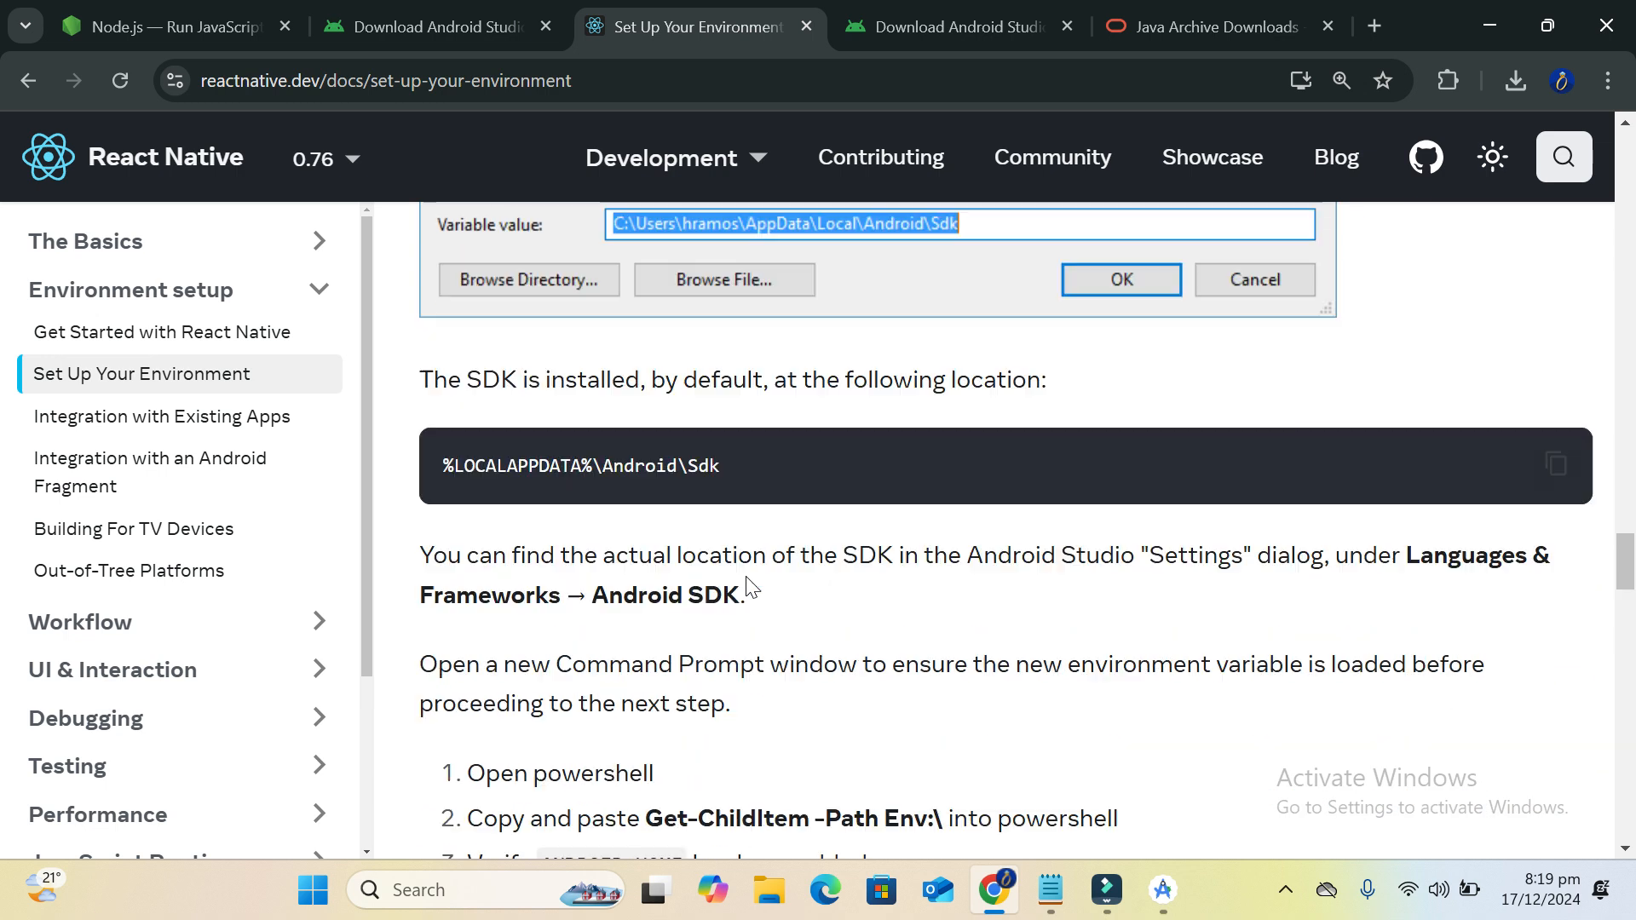
scroll(745, 586, "down", 1)
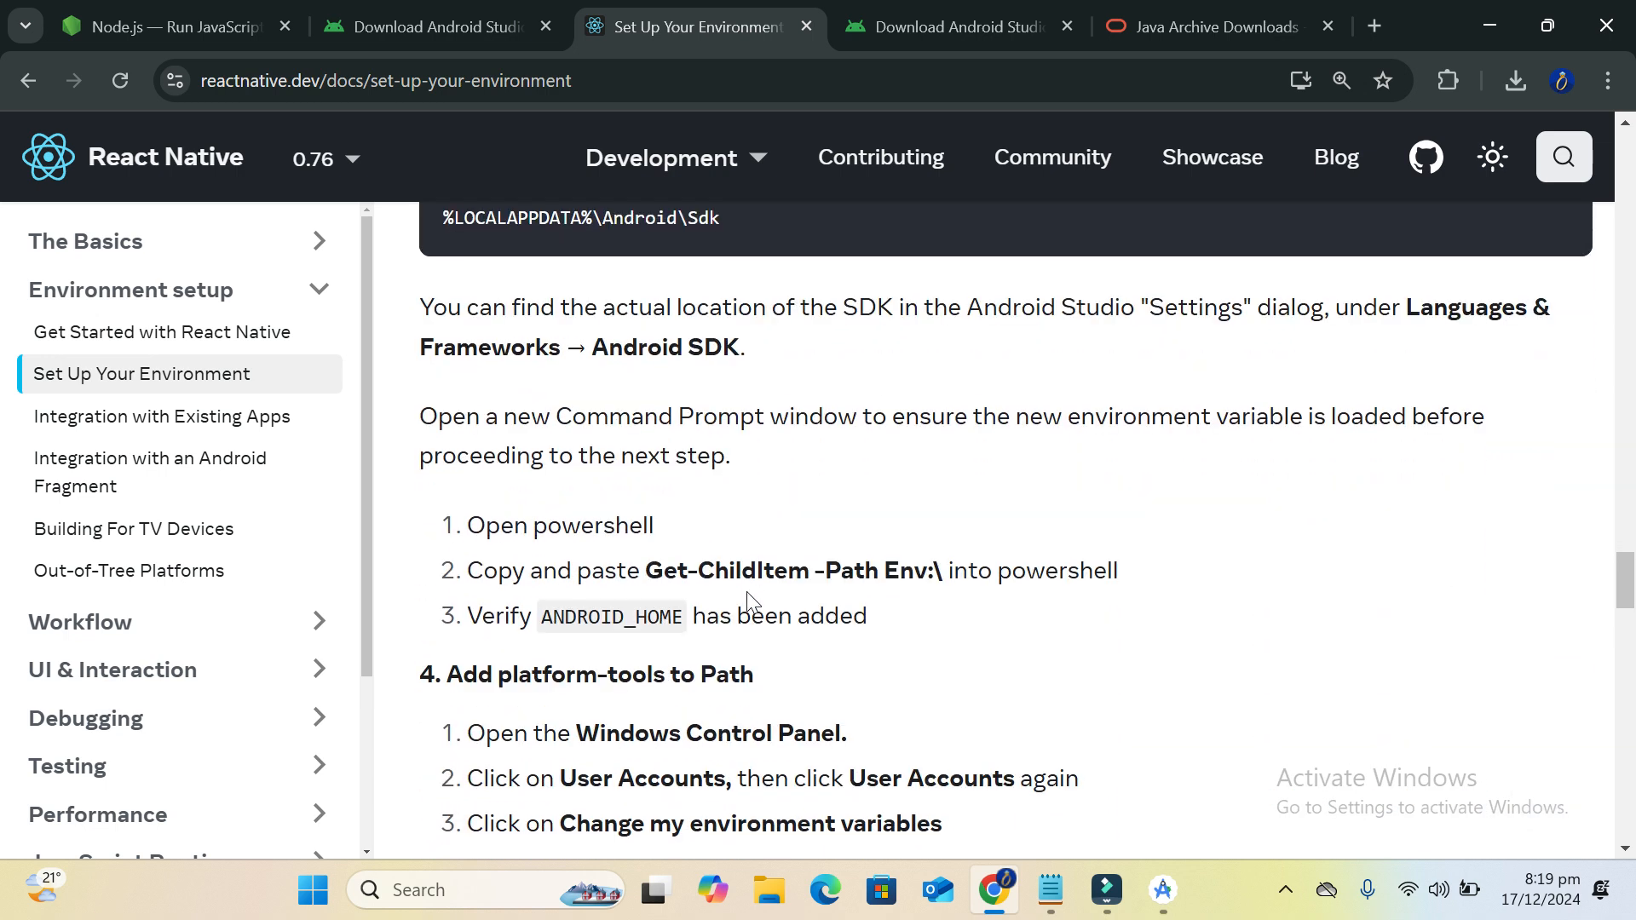
triple_click(743, 601)
right_click(743, 595)
left_click(722, 535)
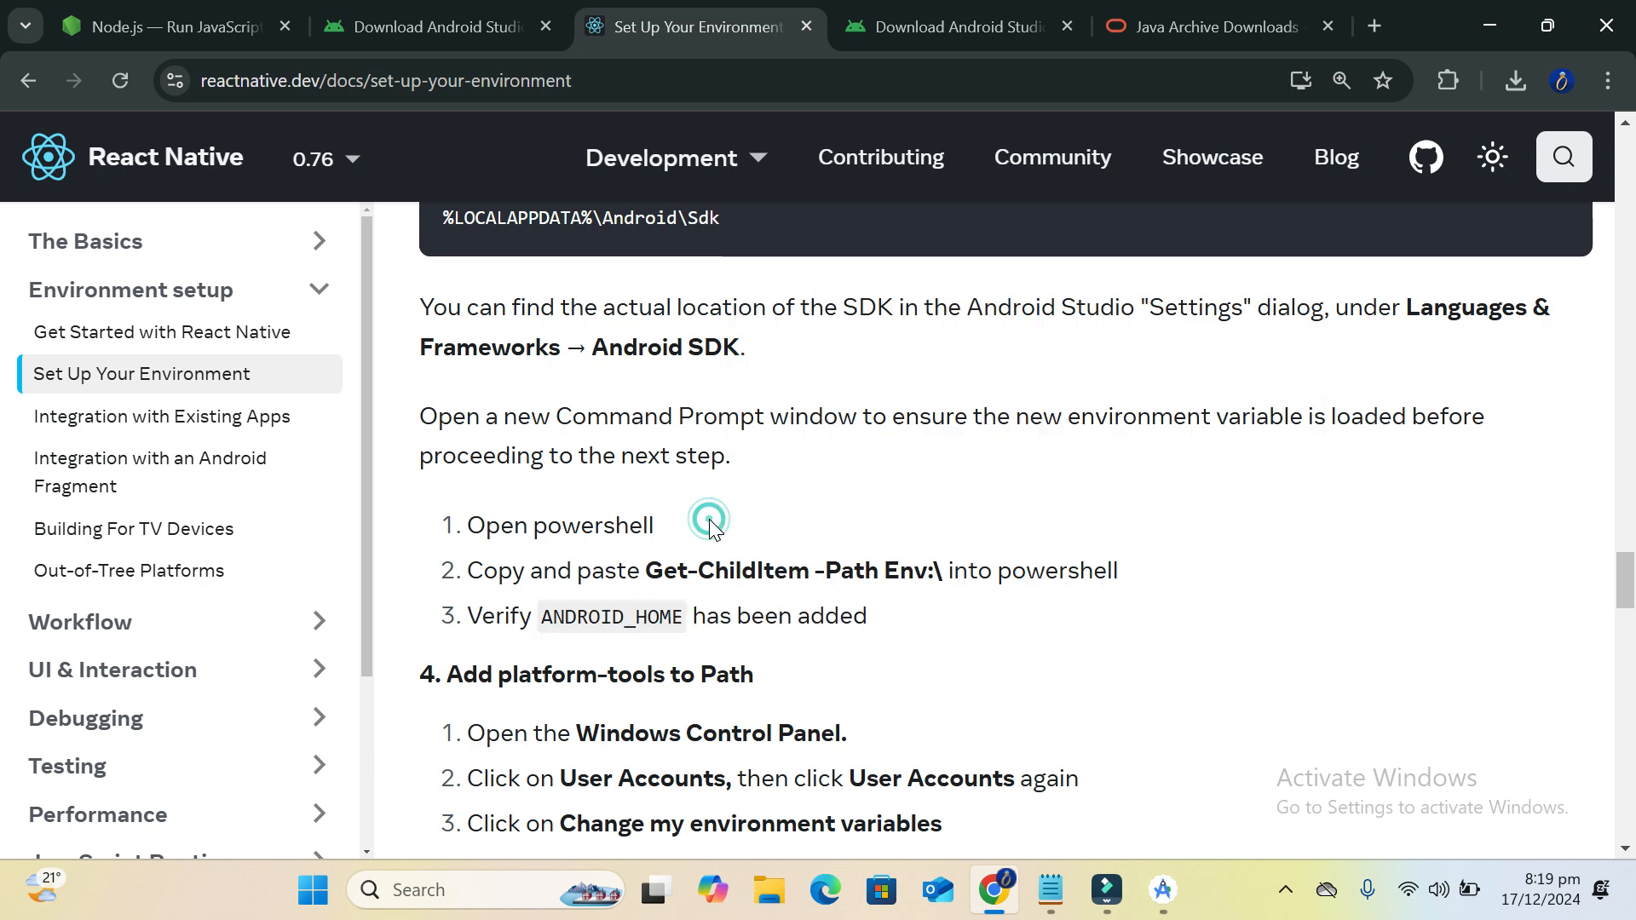
Copy the default folder path %LOCALAPPDATA%\Android\Sdk\platform-tools from the "Add platform-tools to Path" section
scroll(709, 519, "down", 3)
scroll(1005, 528, "up", 1)
scroll(1005, 528, "down", 3)
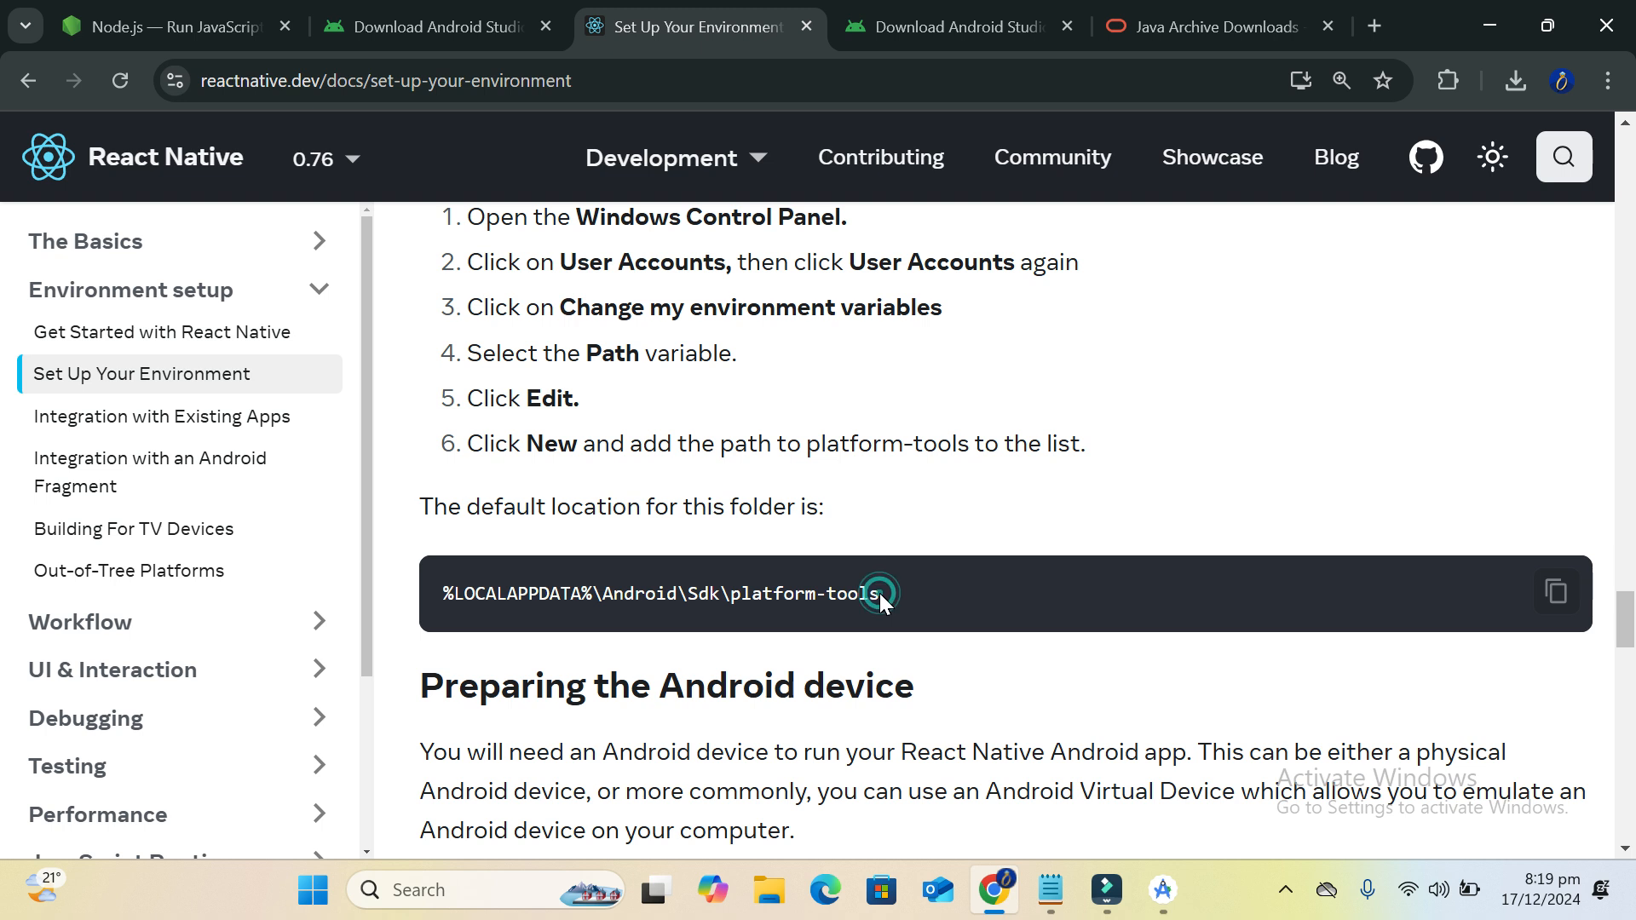
left_click(1561, 608)
scroll(825, 388, "up", 1)
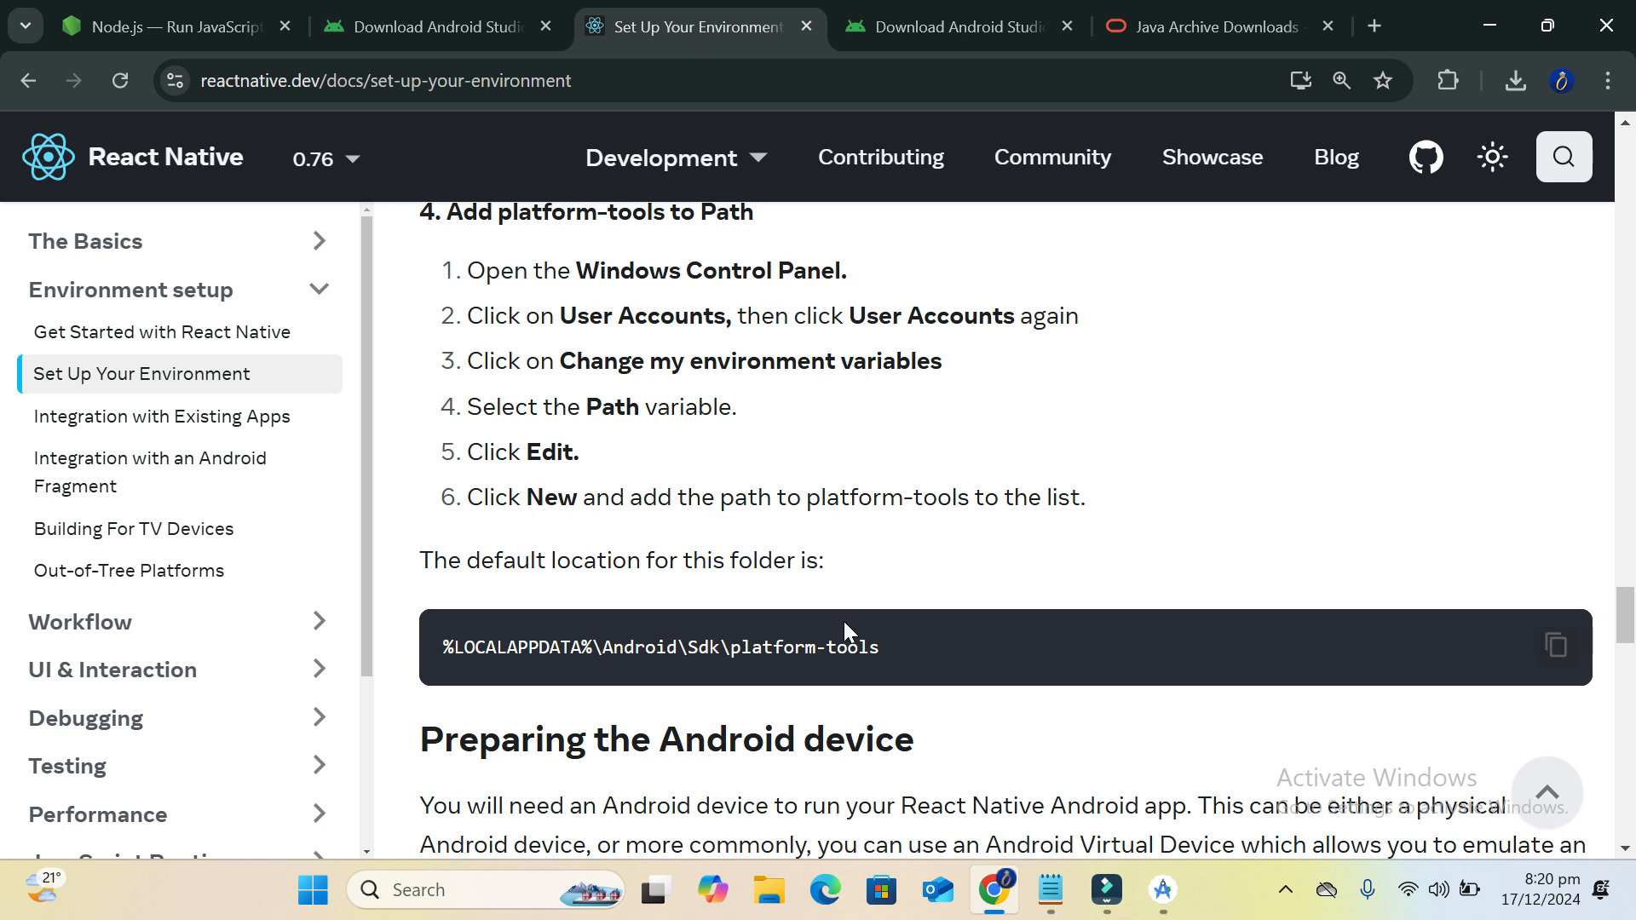
scroll(844, 631, "down", 1)
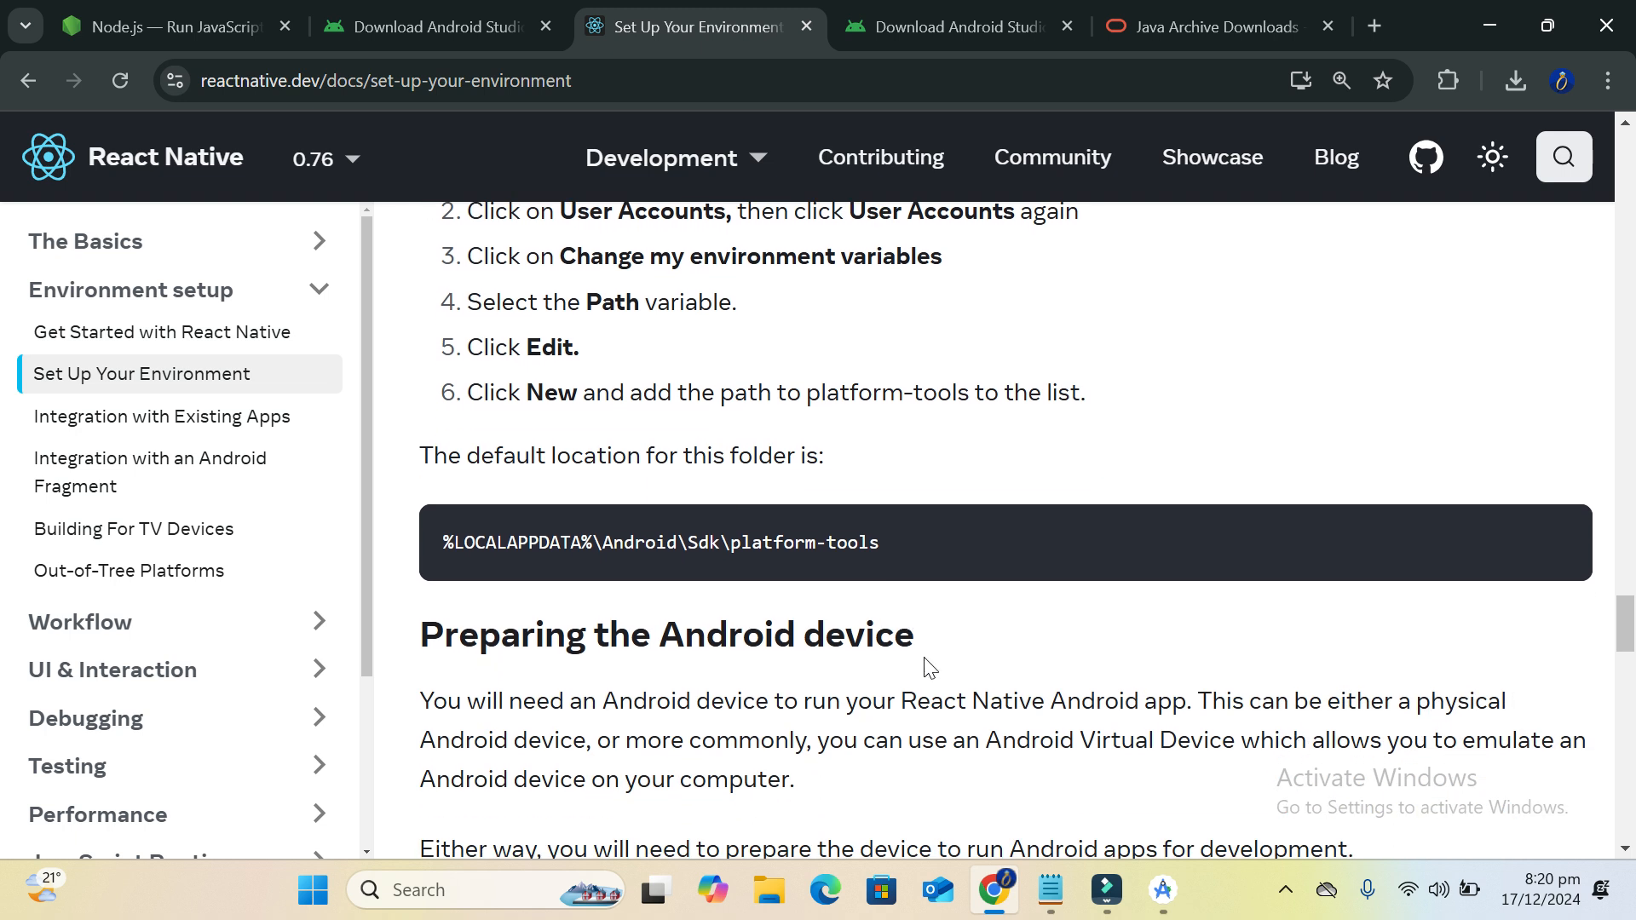
right_click(923, 657)
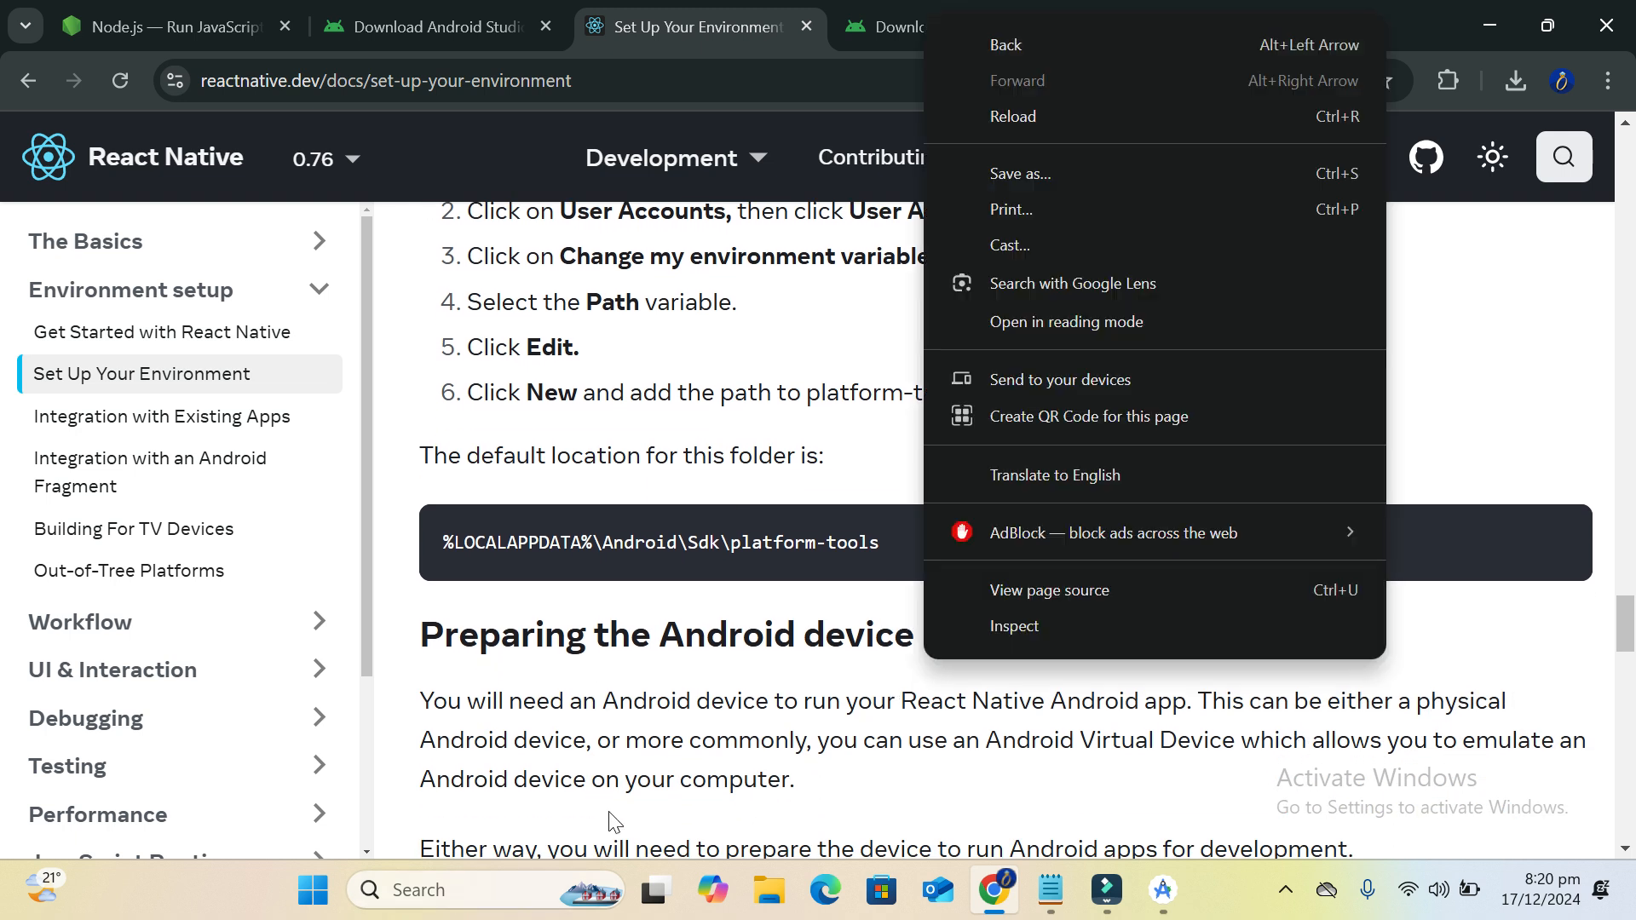
left_click(598, 665)
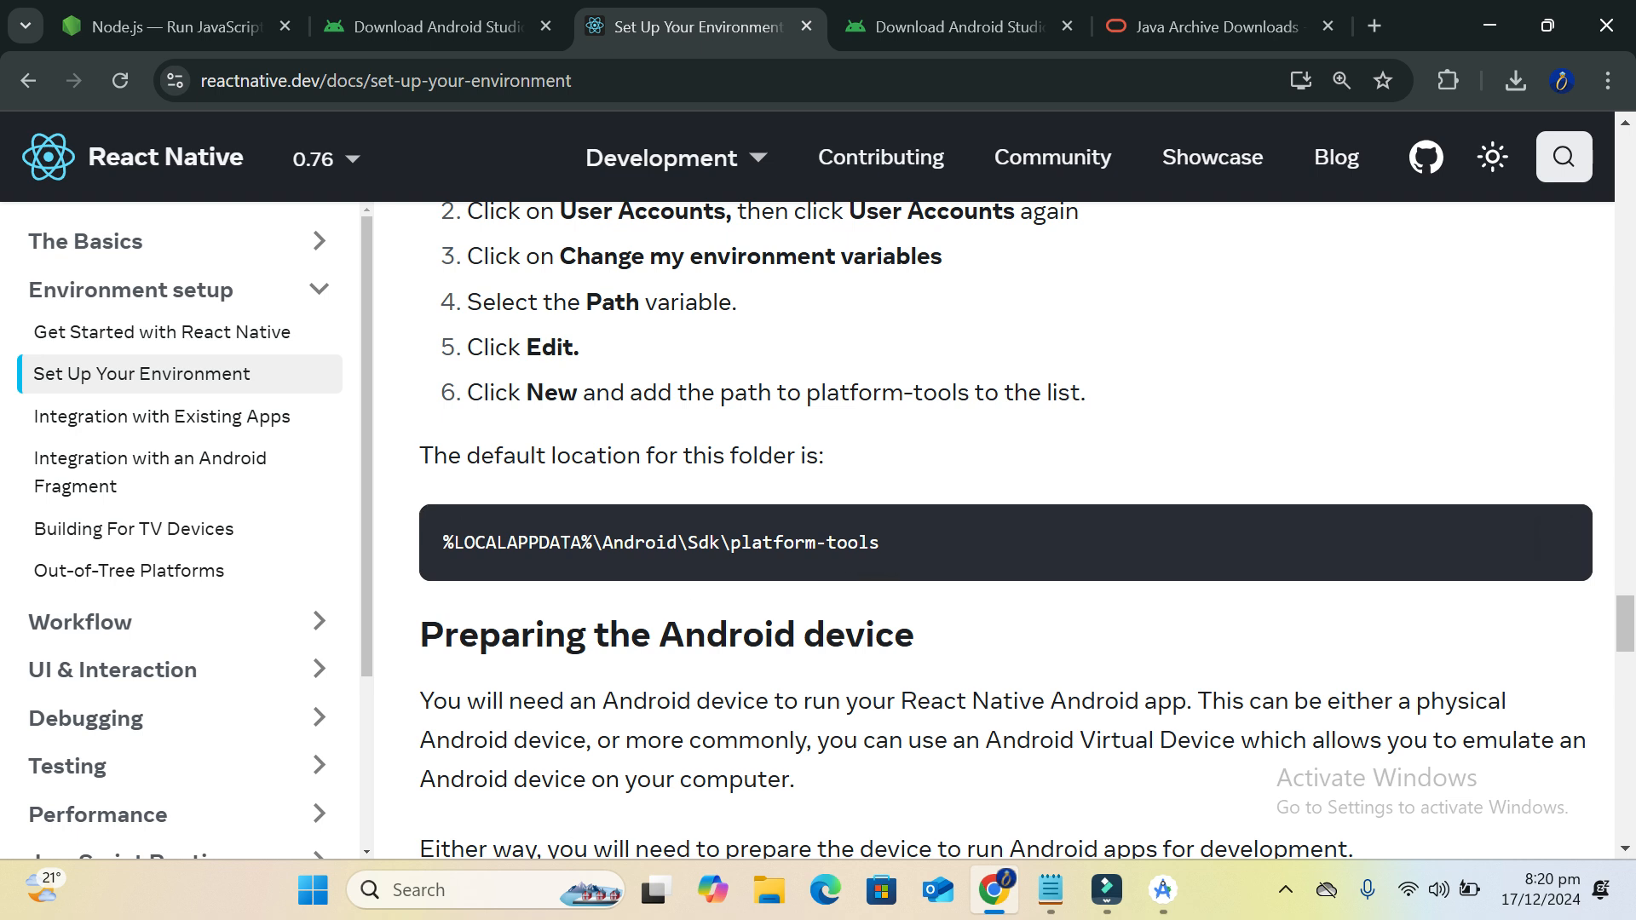
Search Windows for "VAR", open the system environment variables editor and bring up the Environment Variables dialog
left_click(484, 888)
type("VAR")
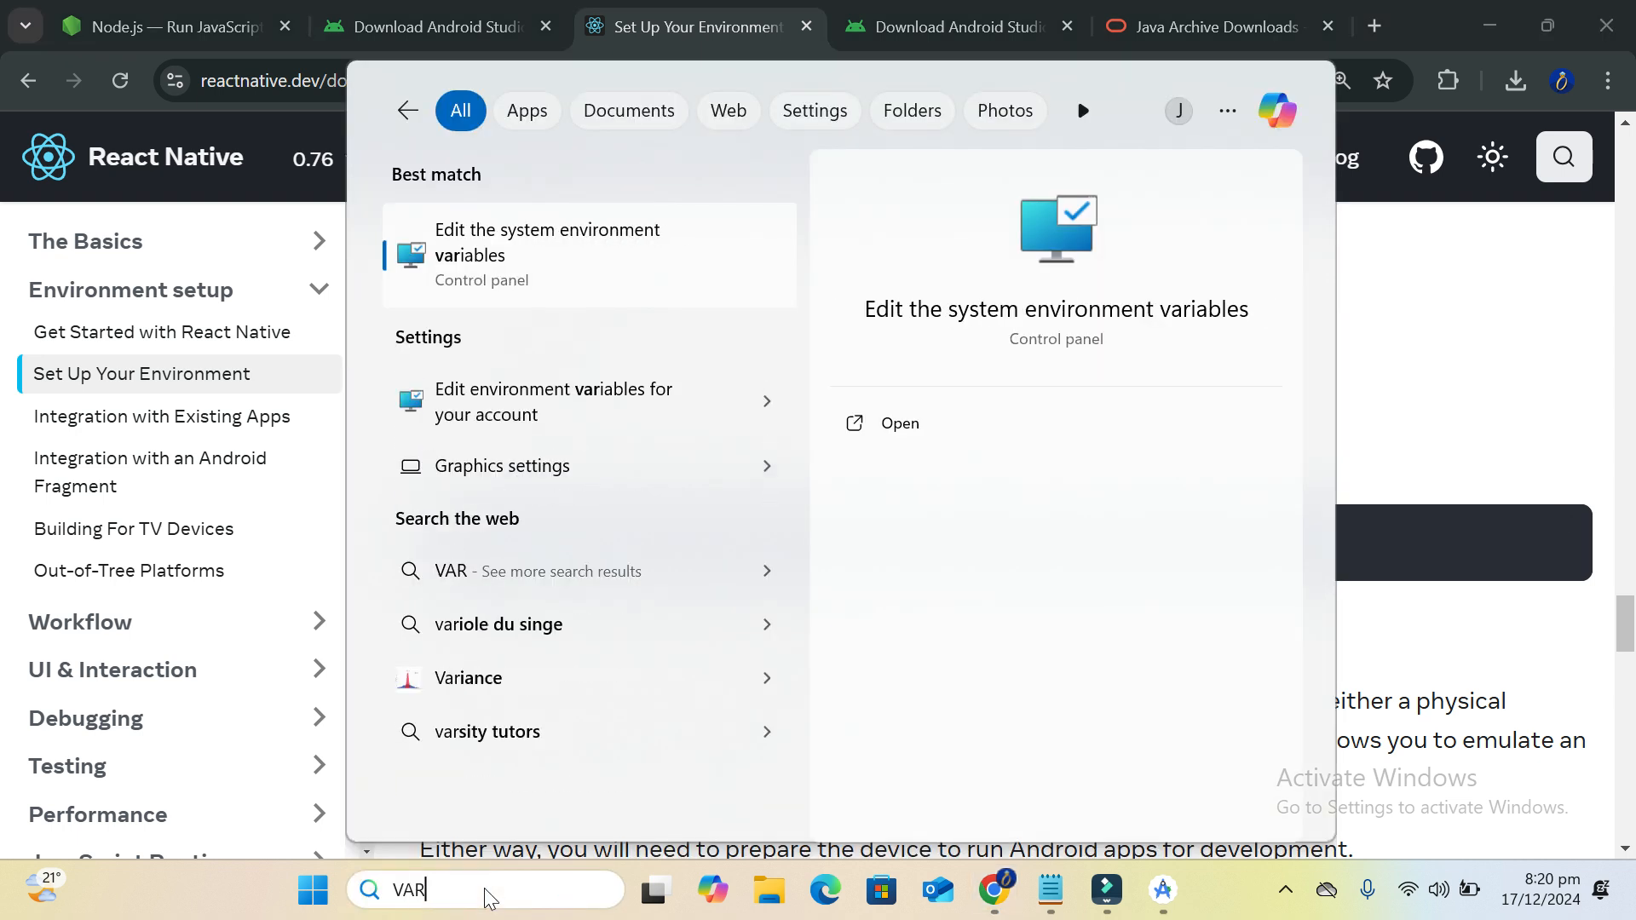
key("Return")
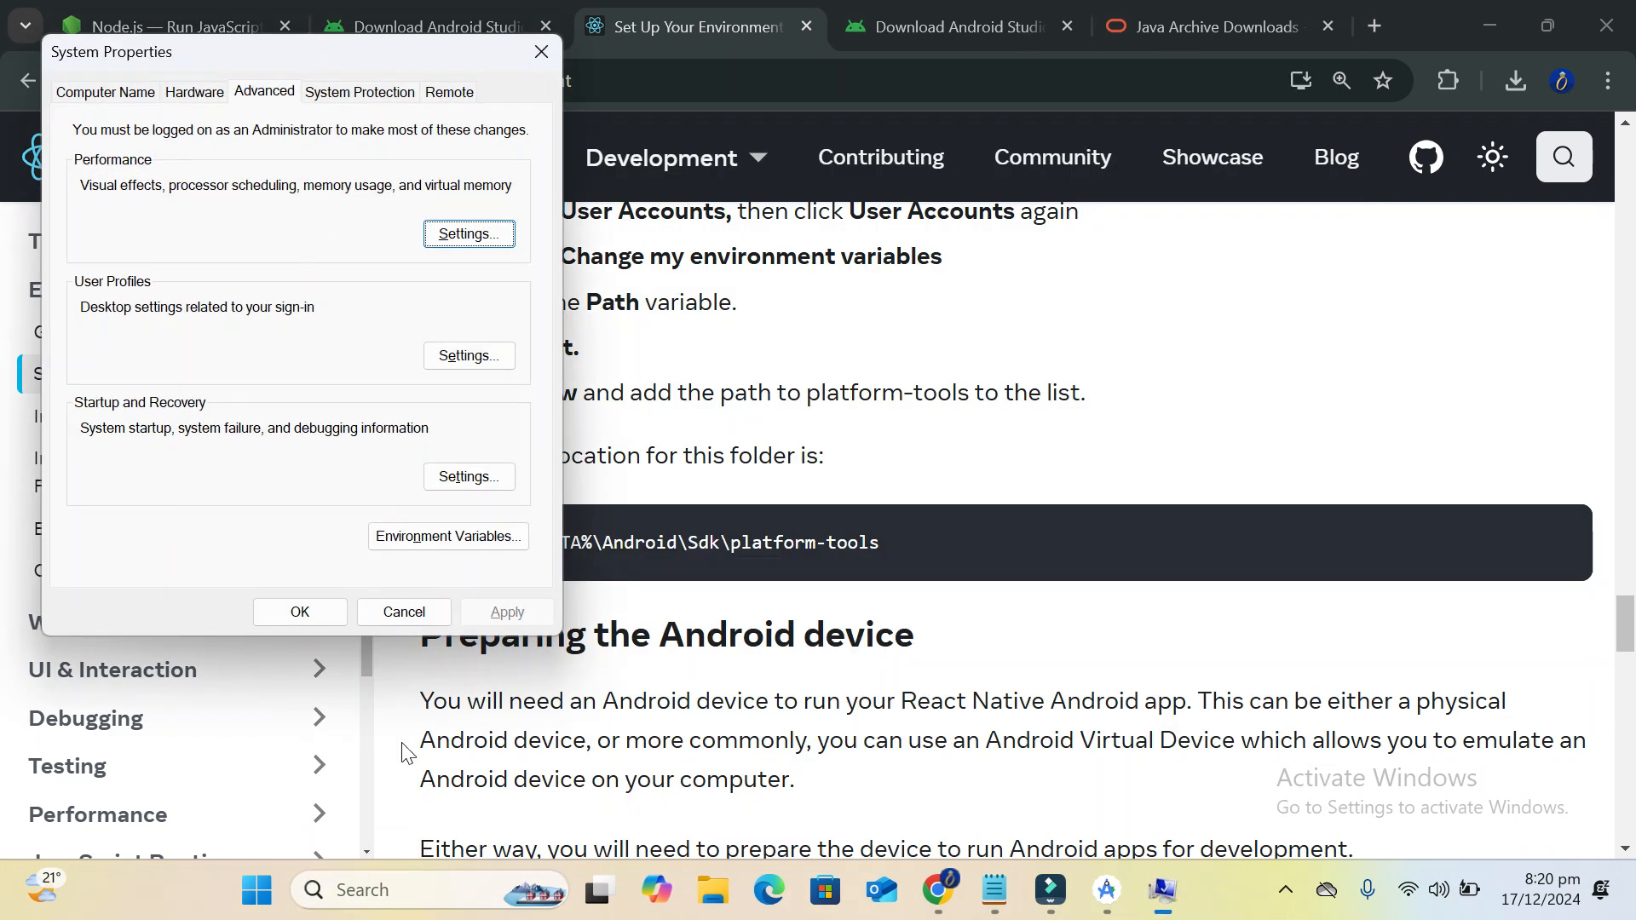
left_click(413, 536)
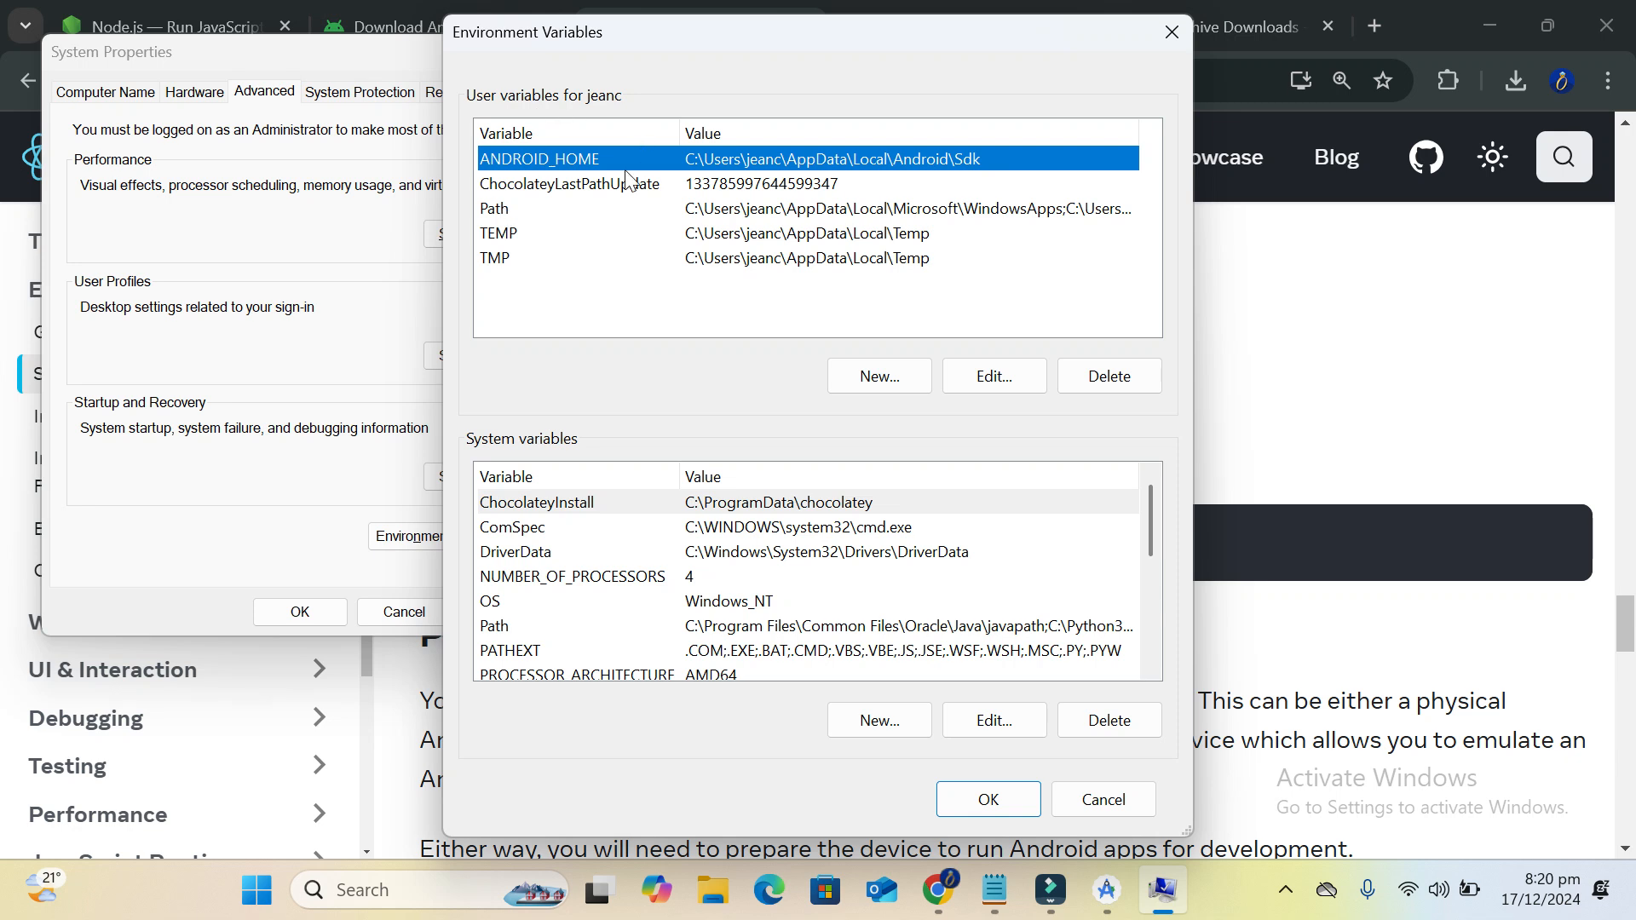
Inspect the entries of the user Path variable and of the system Path variable
left_click(496, 213)
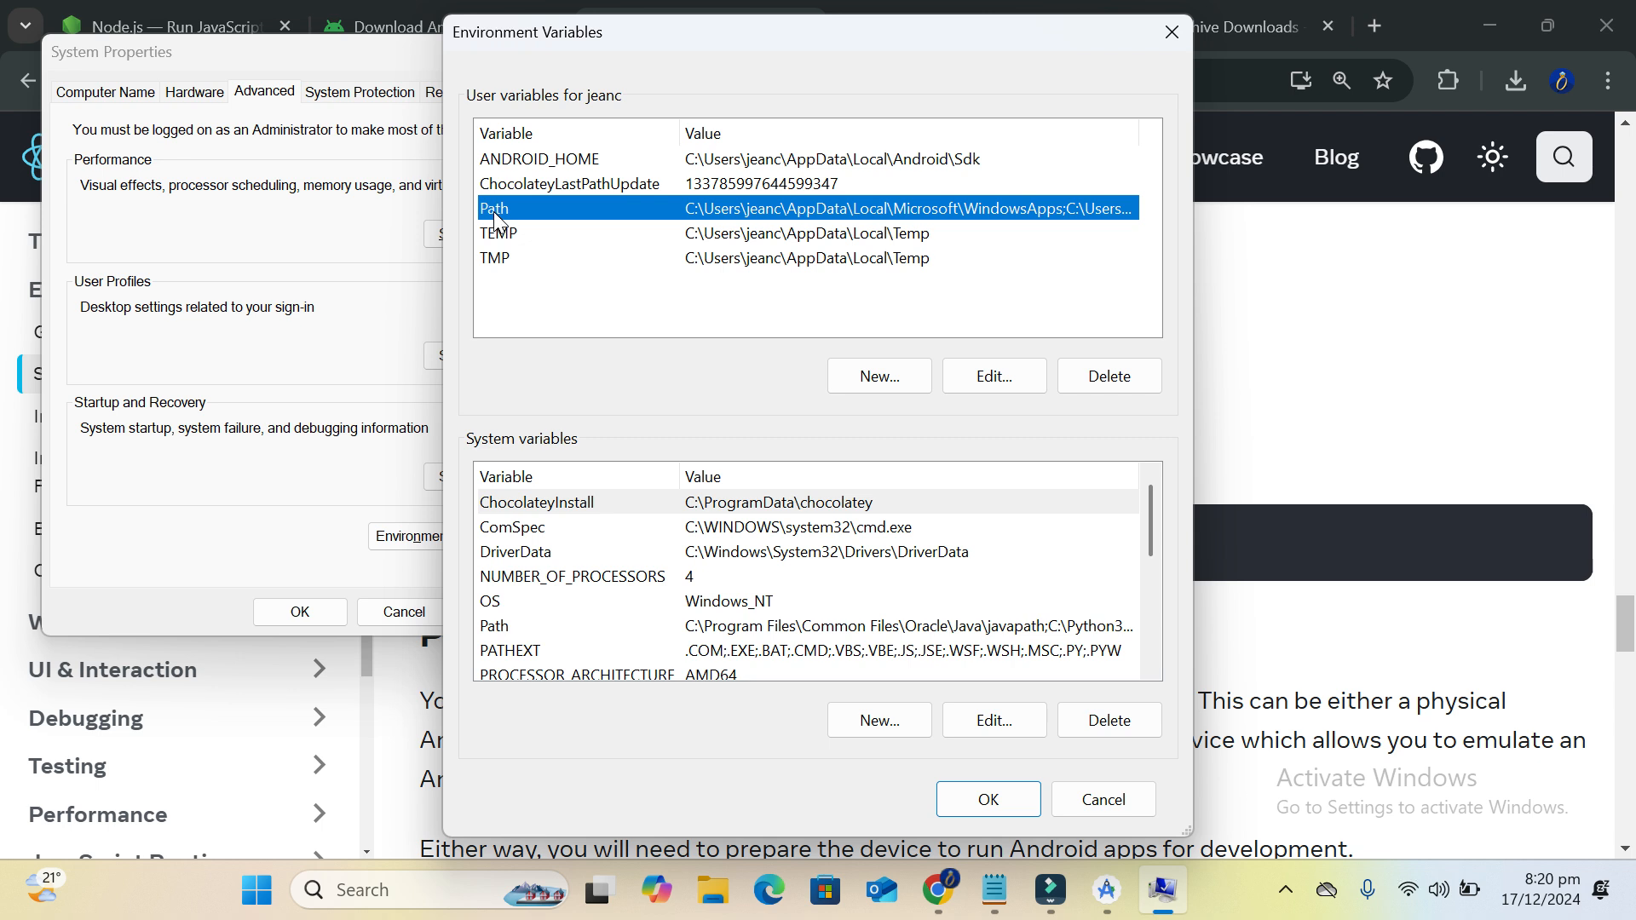
double_click(496, 215)
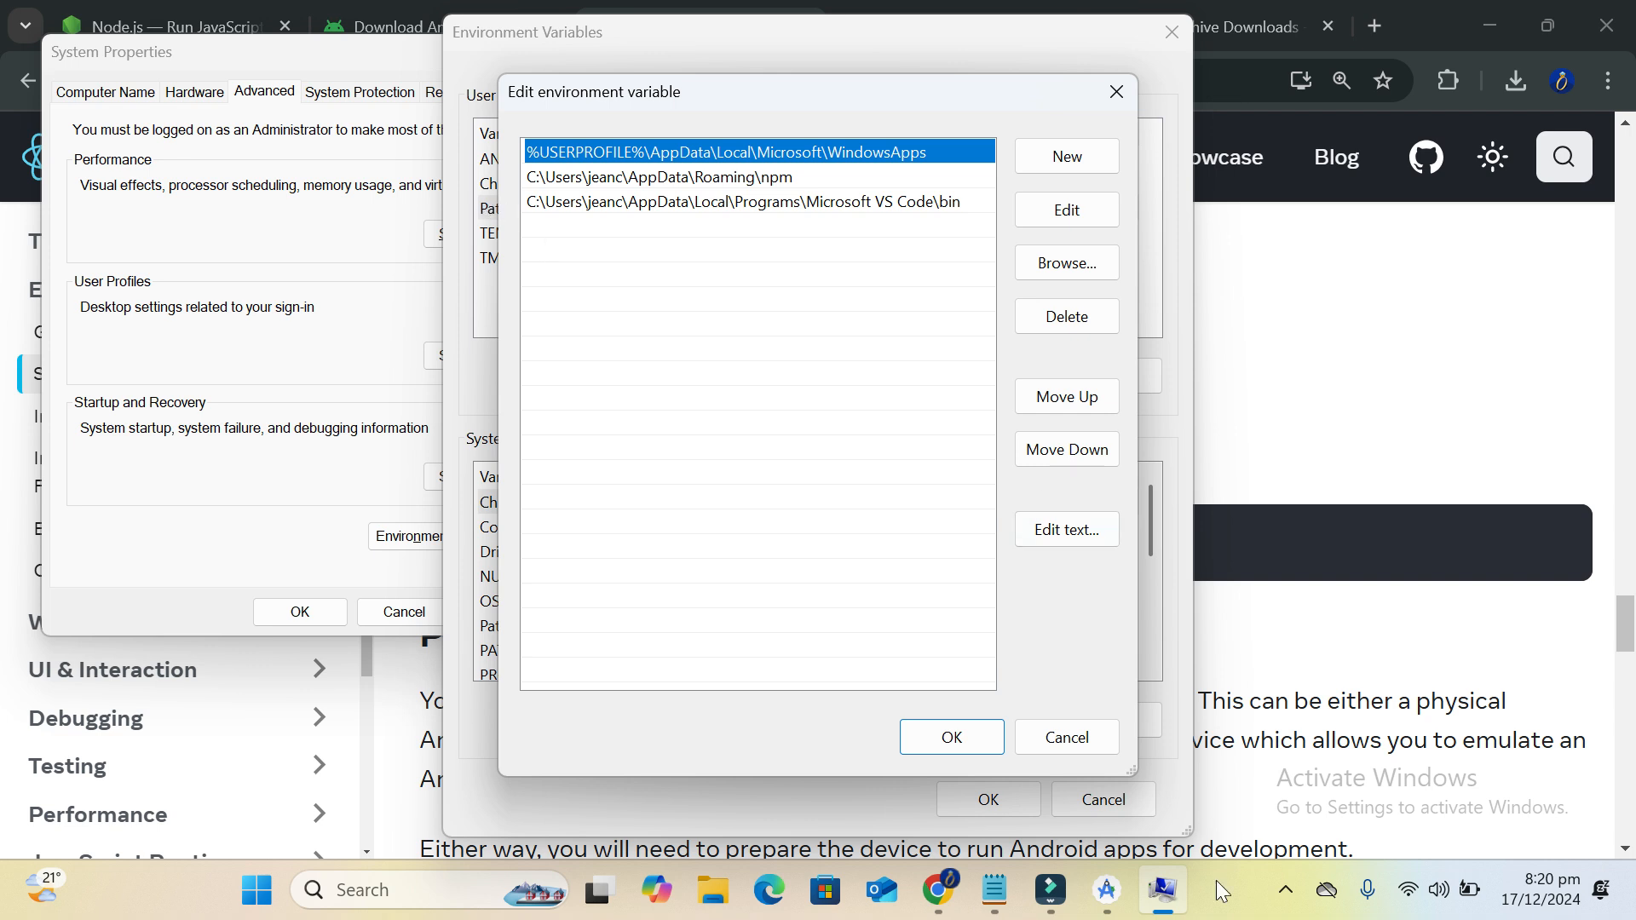
left_click(952, 731)
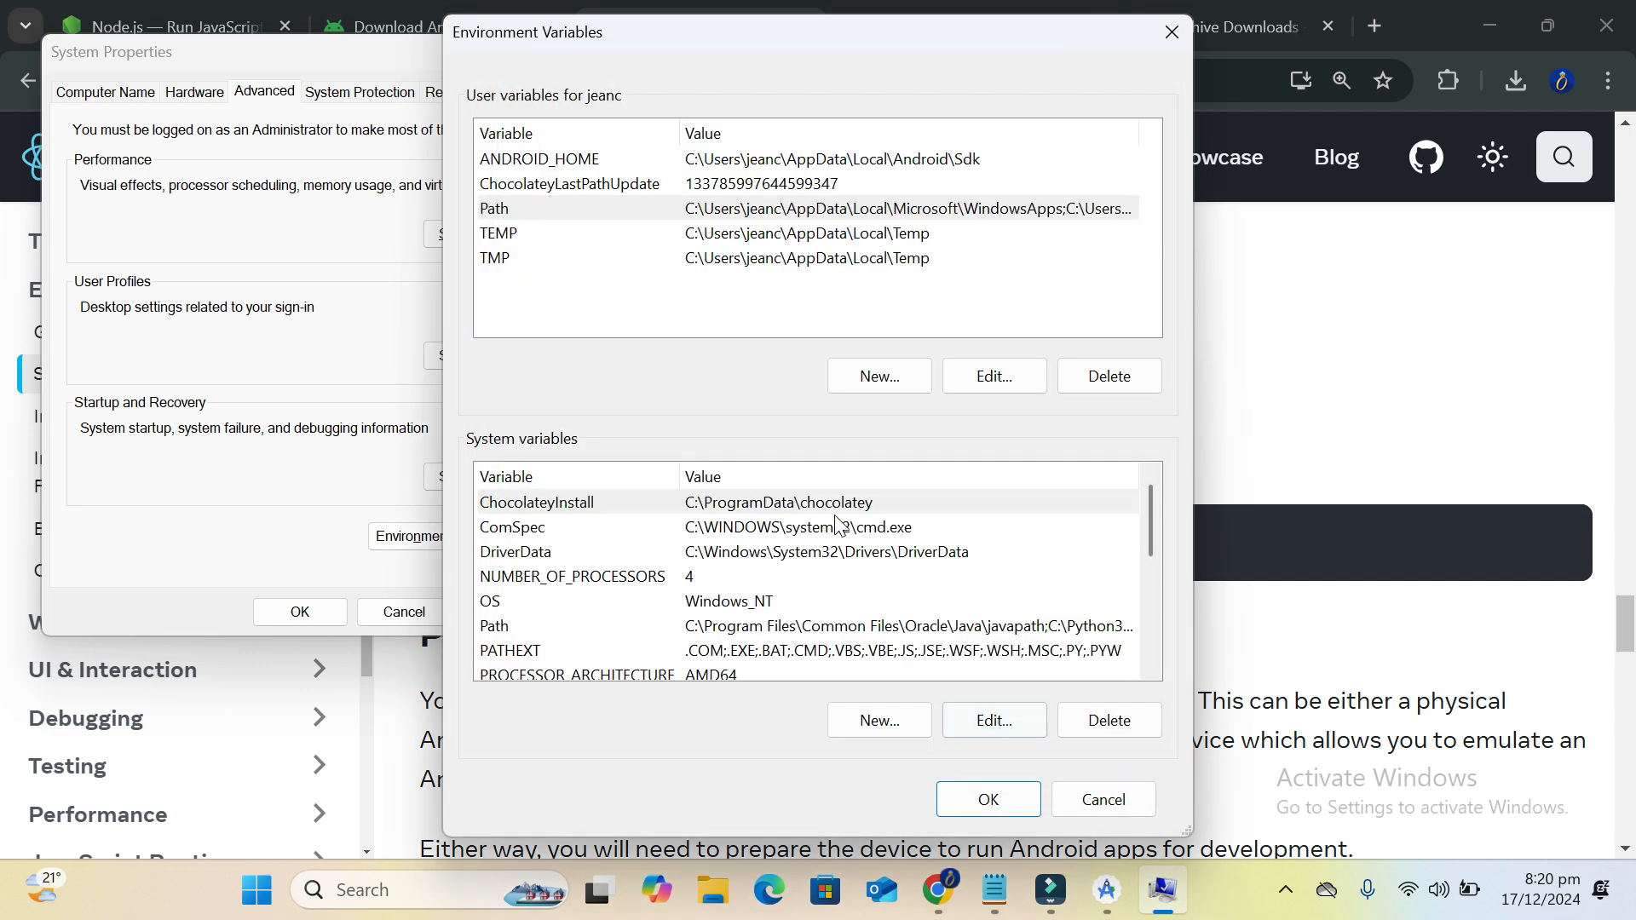
double_click(491, 635)
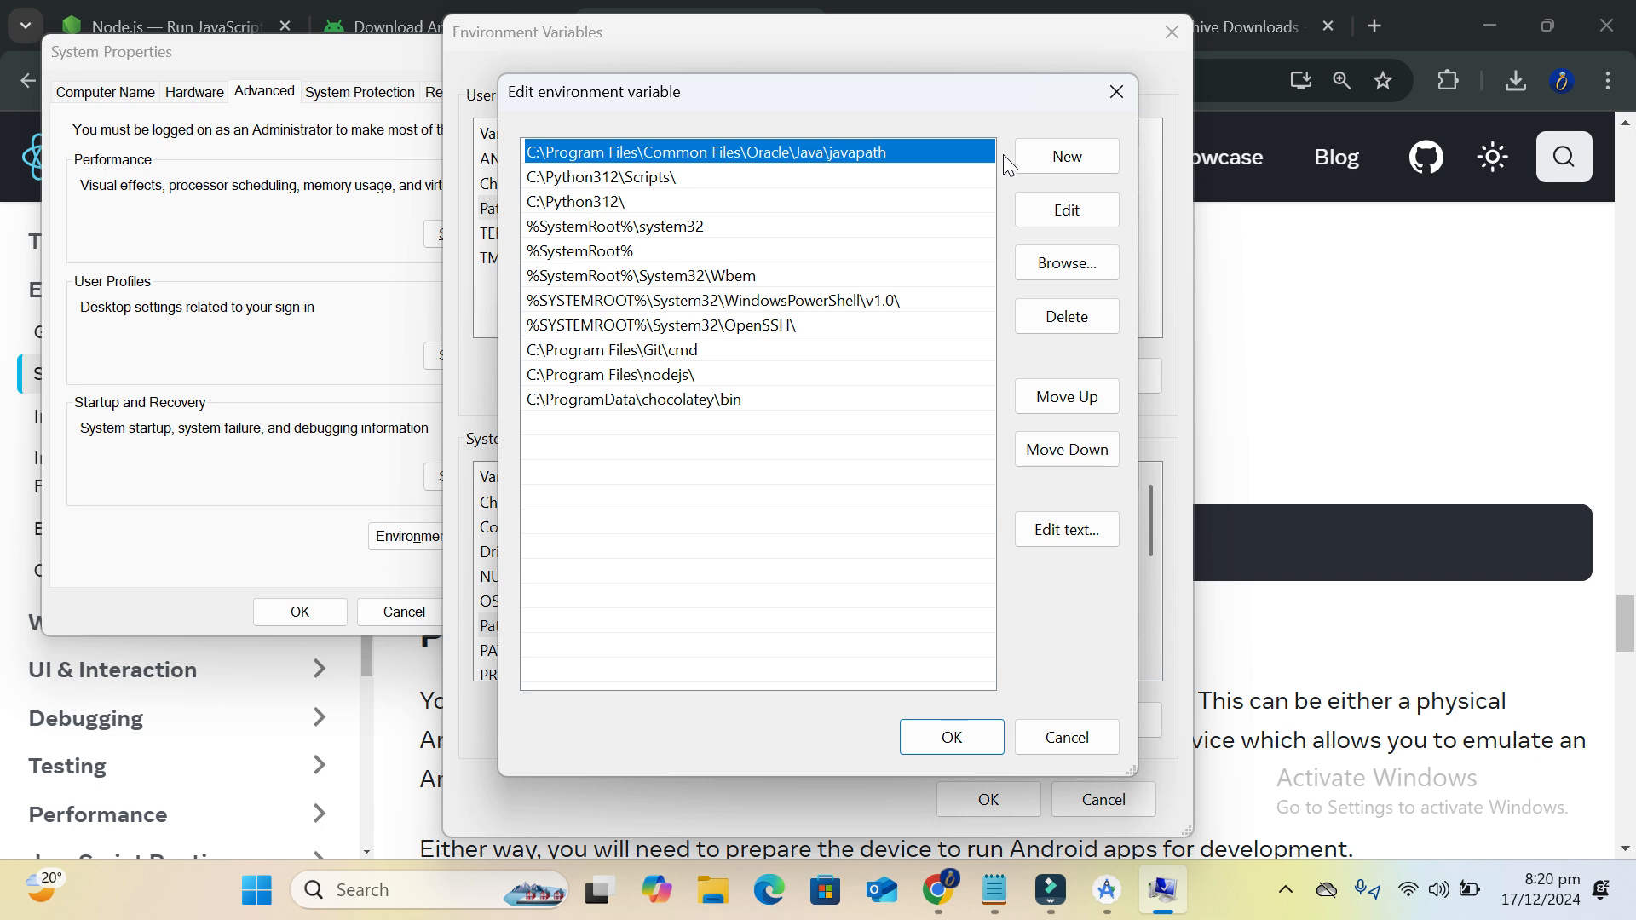
left_click(1103, 95)
Try to add %LOCALAPPDATA%\Android\Sdk\platform-tools as a new entry in the user Path variable
double_click(513, 211)
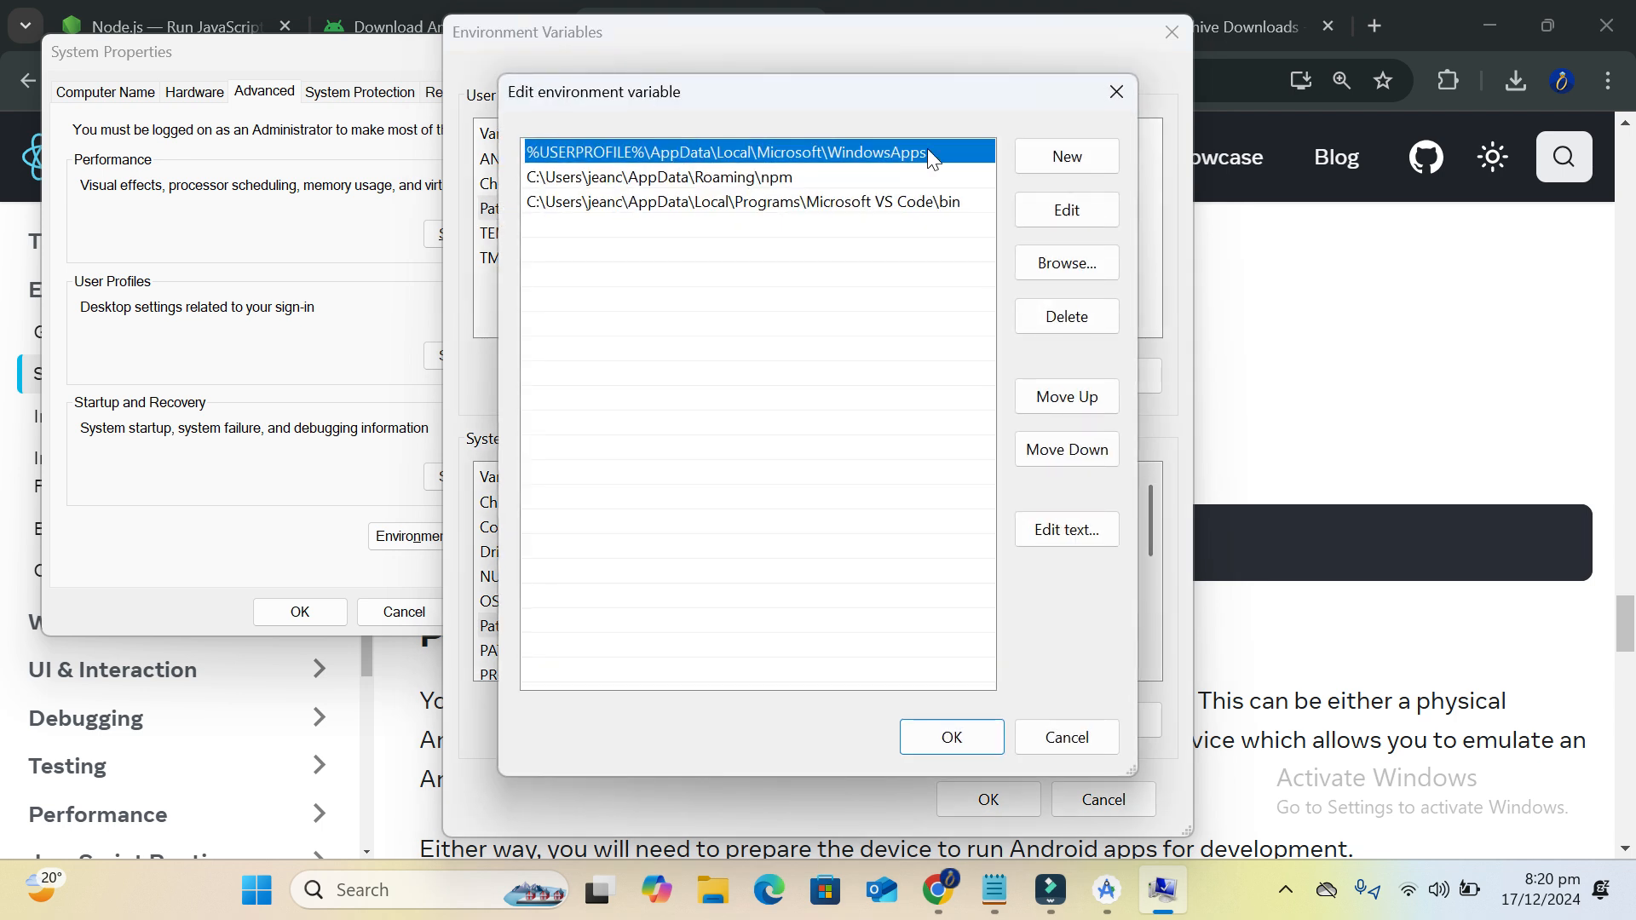
left_click(1047, 160)
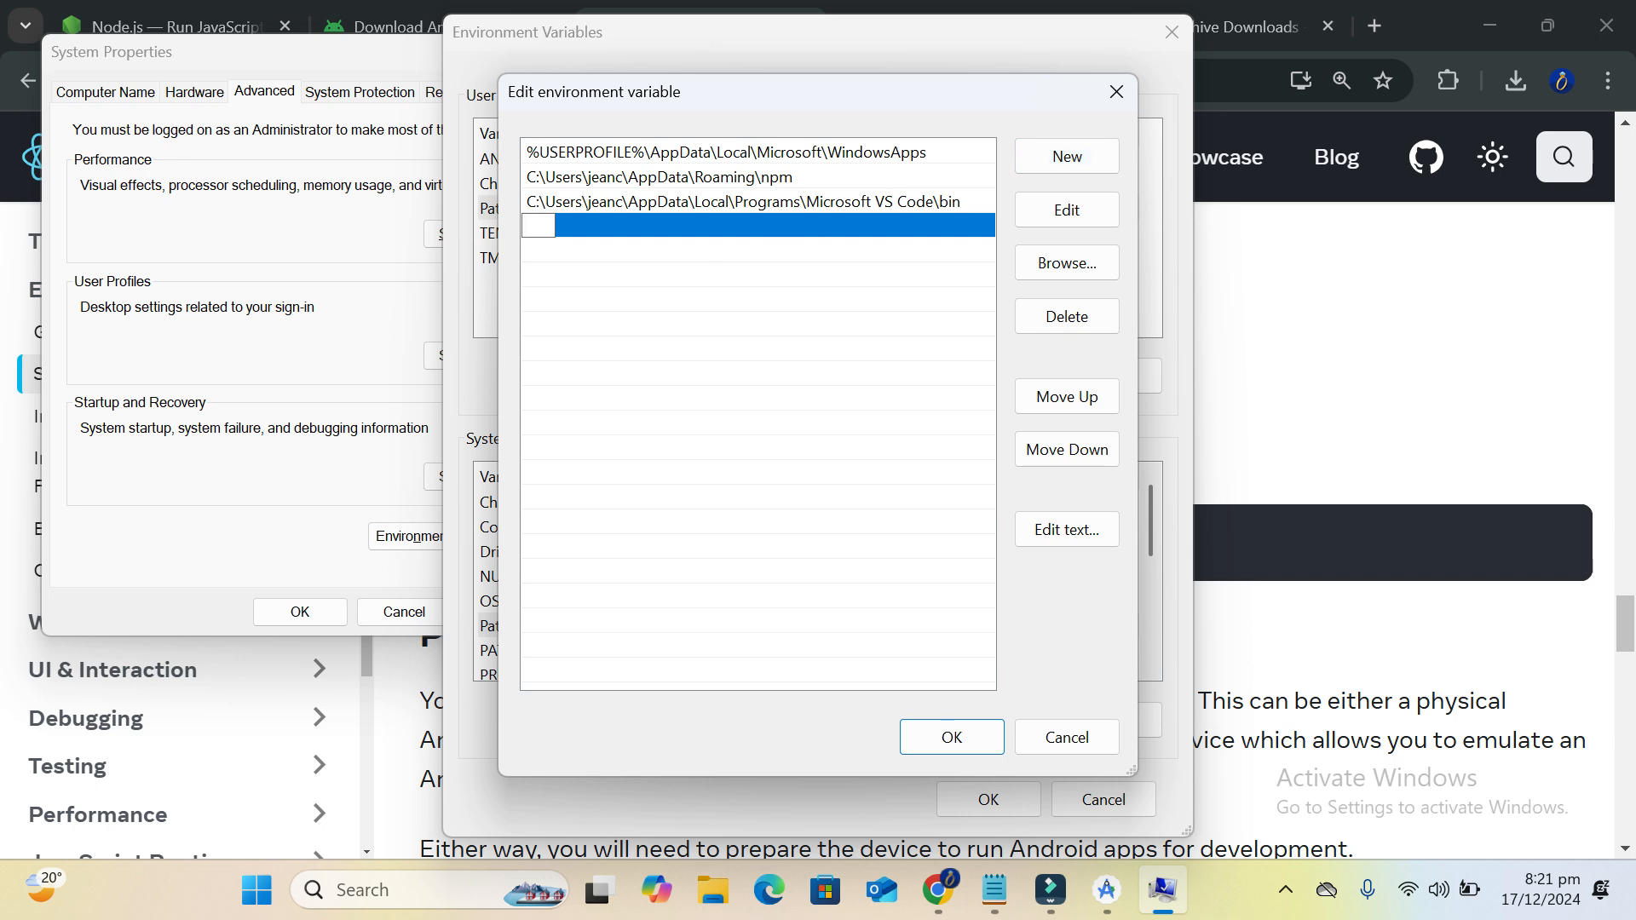
key("ctrl+v")
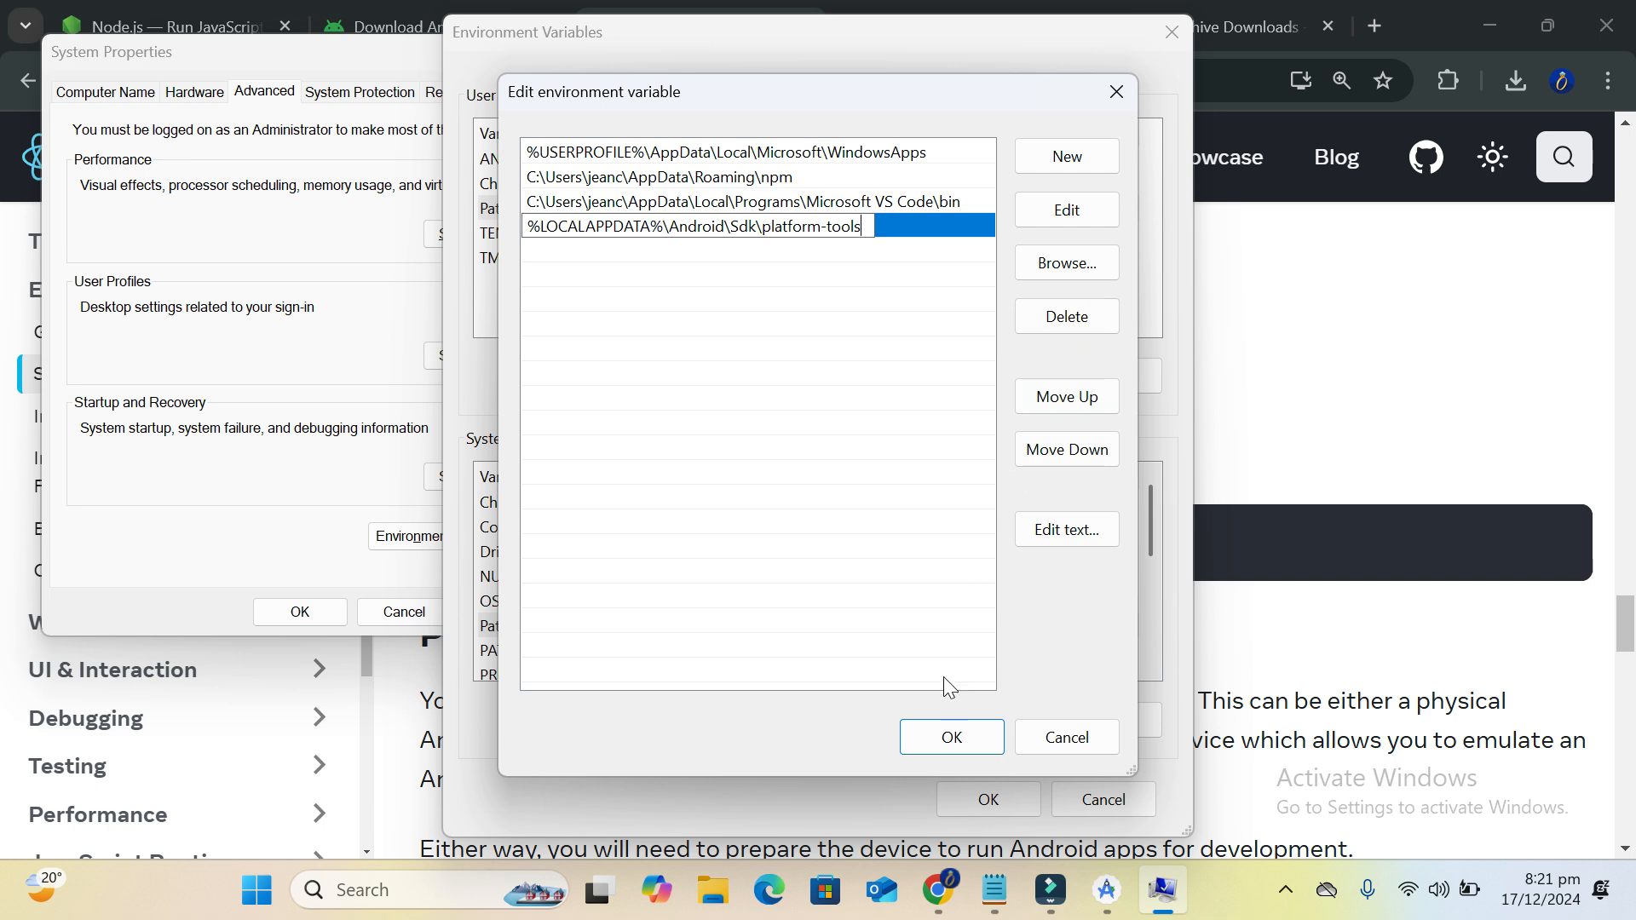
left_click(1065, 743)
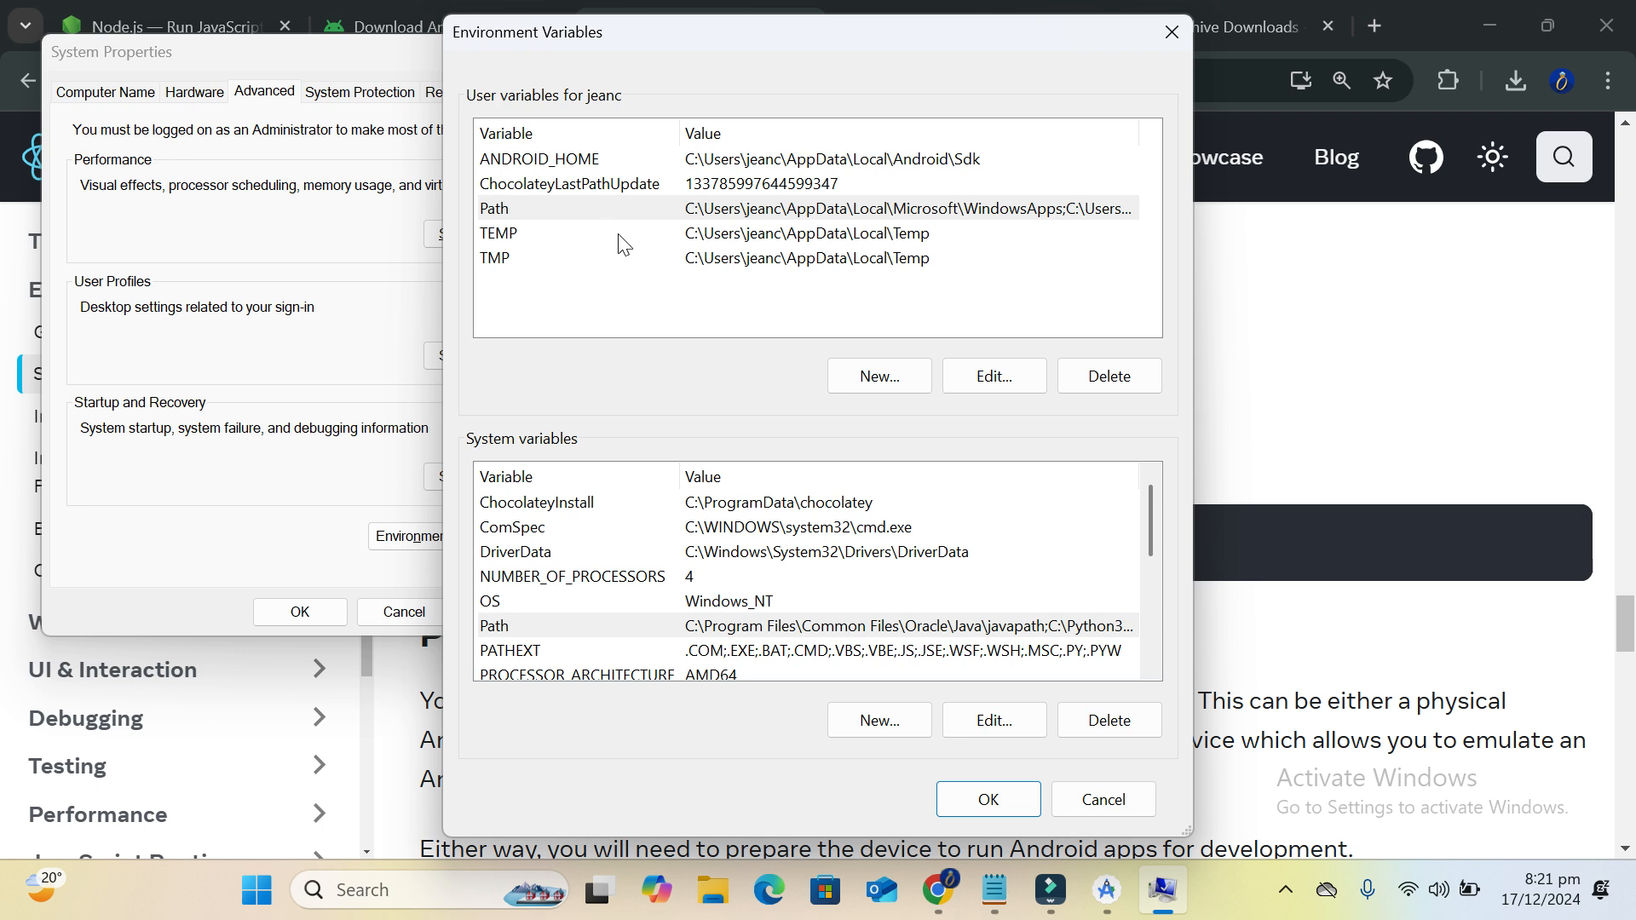
Look through the system variables list, then accept and close the Environment Variables and System Properties dialogs
left_click(596, 576)
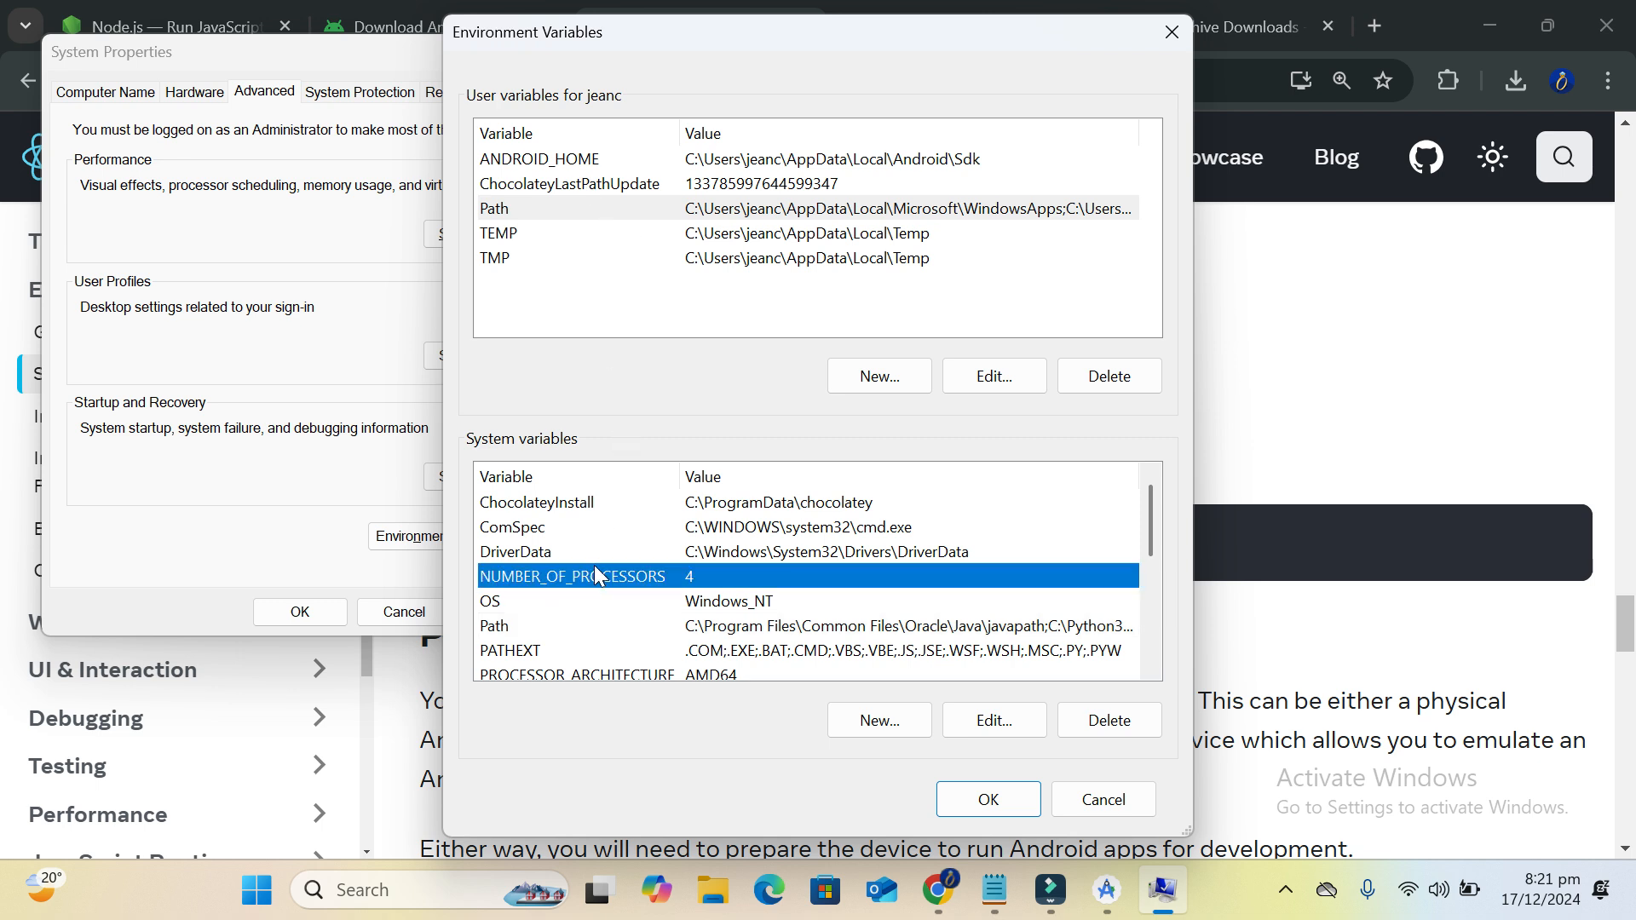
scroll(693, 502, "down", 4)
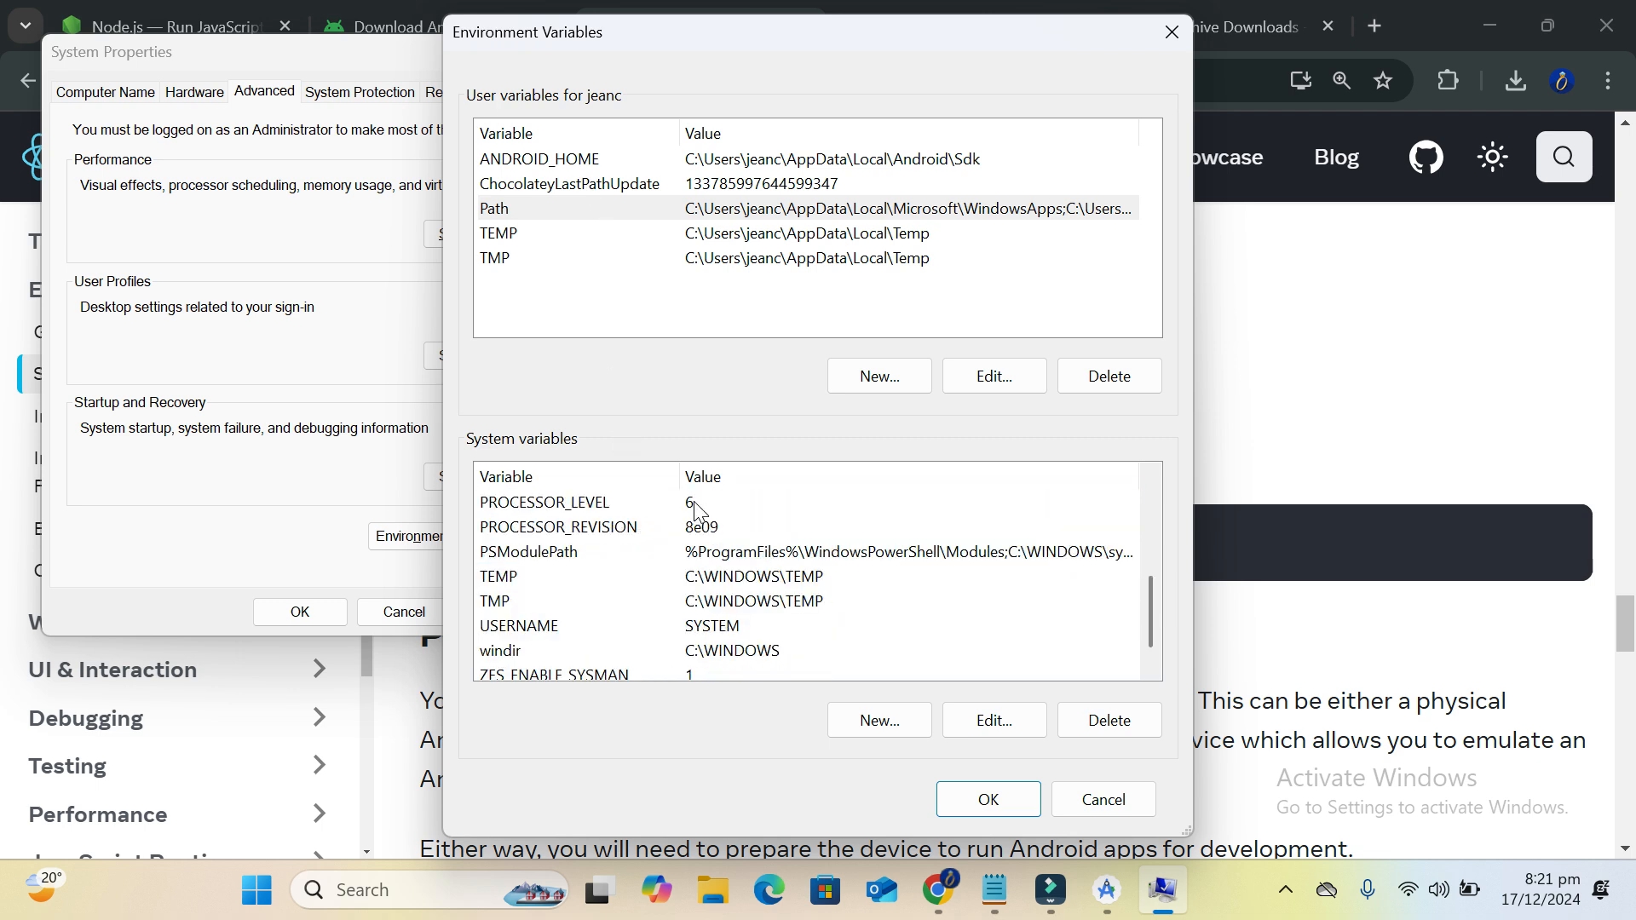
scroll(698, 509, "up", 2)
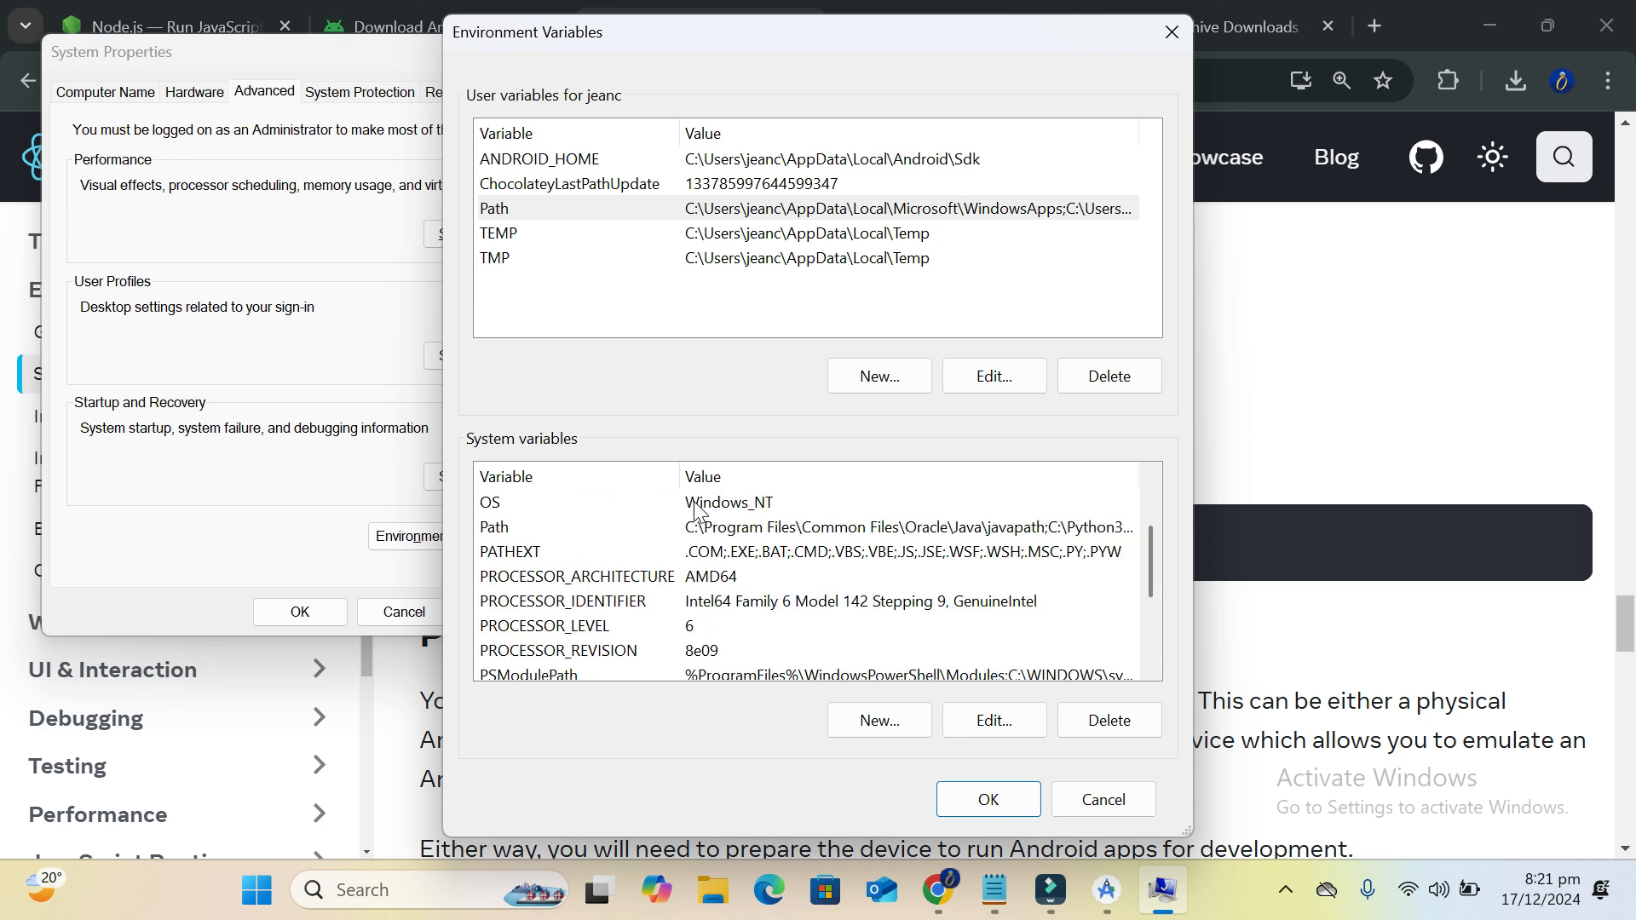
left_click(987, 800)
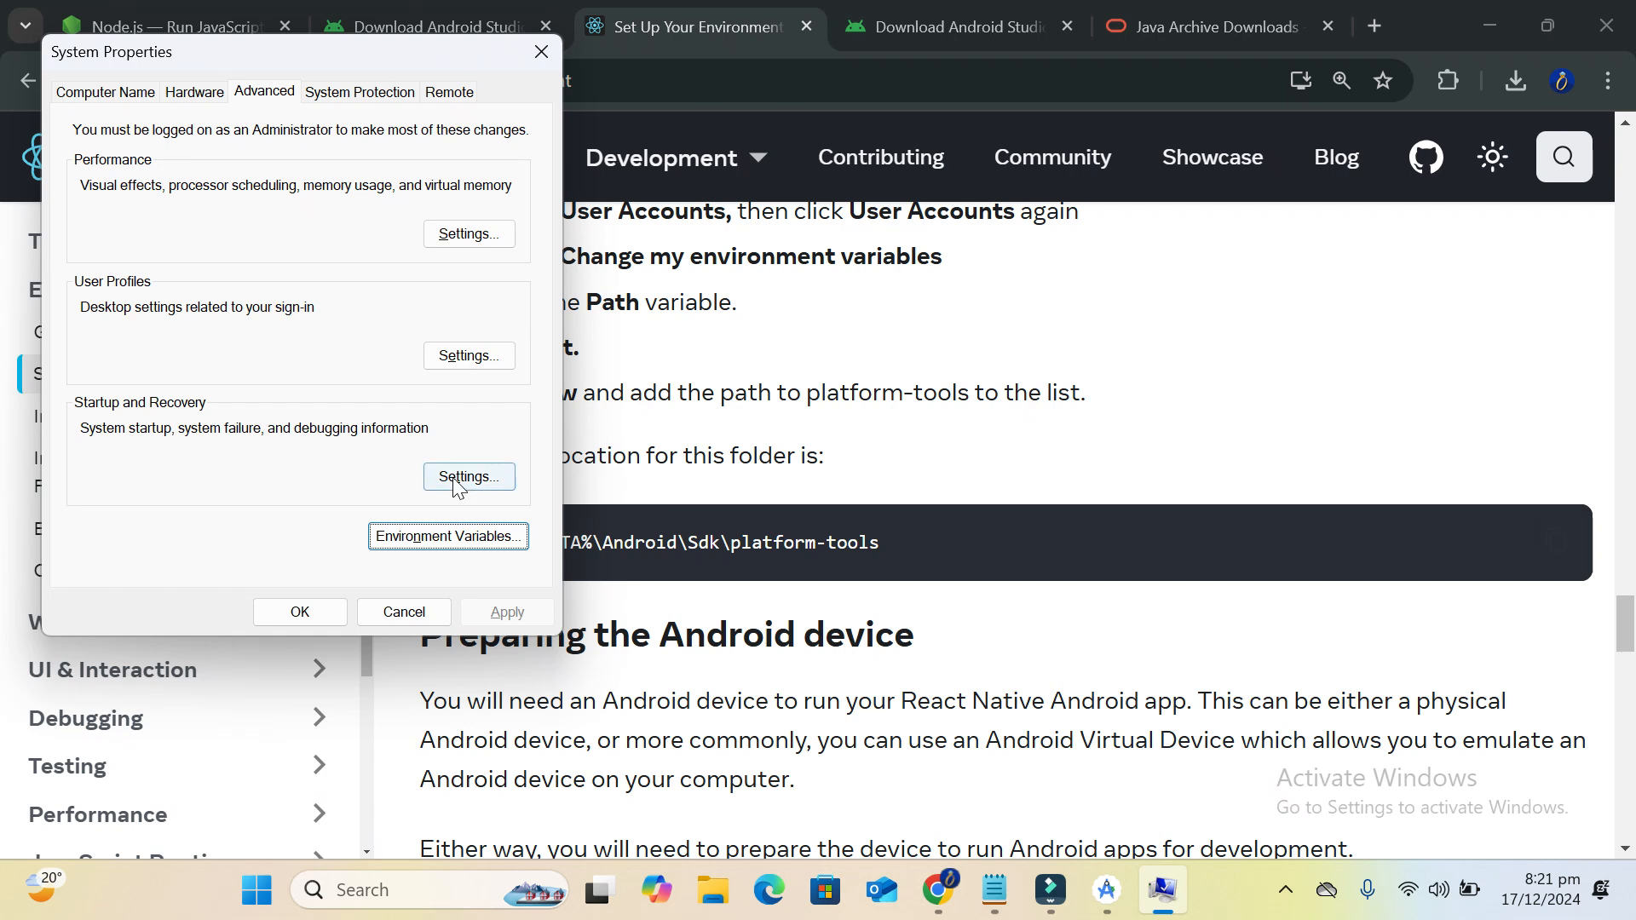
left_click(322, 610)
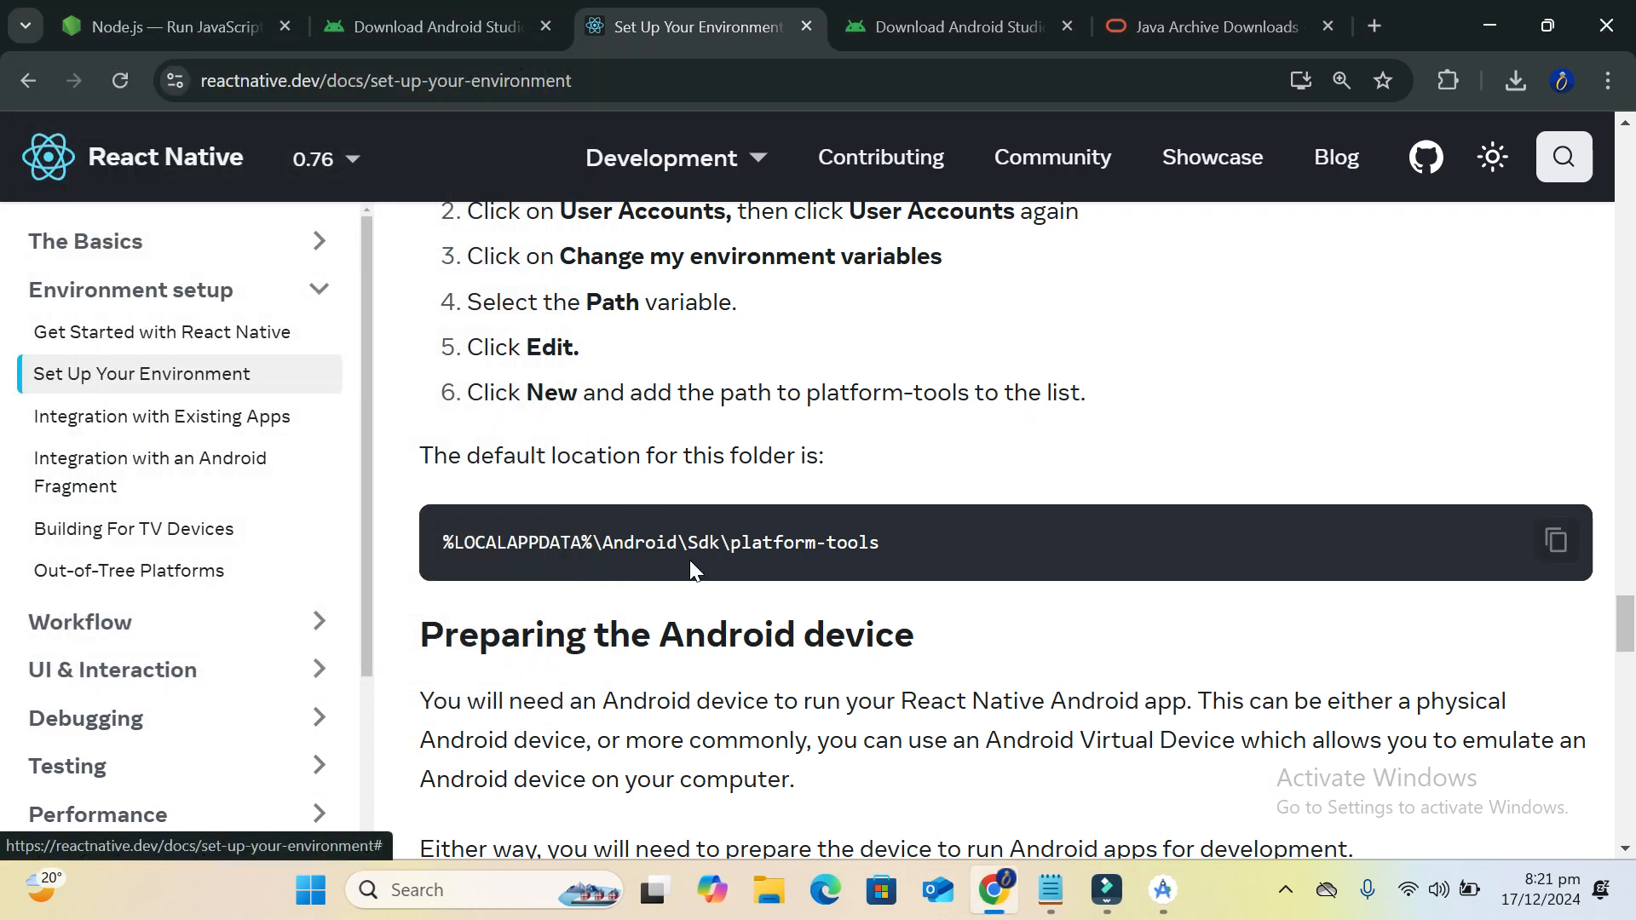
Review the setup guide from "Preparing the Android device" back up to the SDK Platforms and SDK Tools instructions
scroll(682, 588, "down", 5)
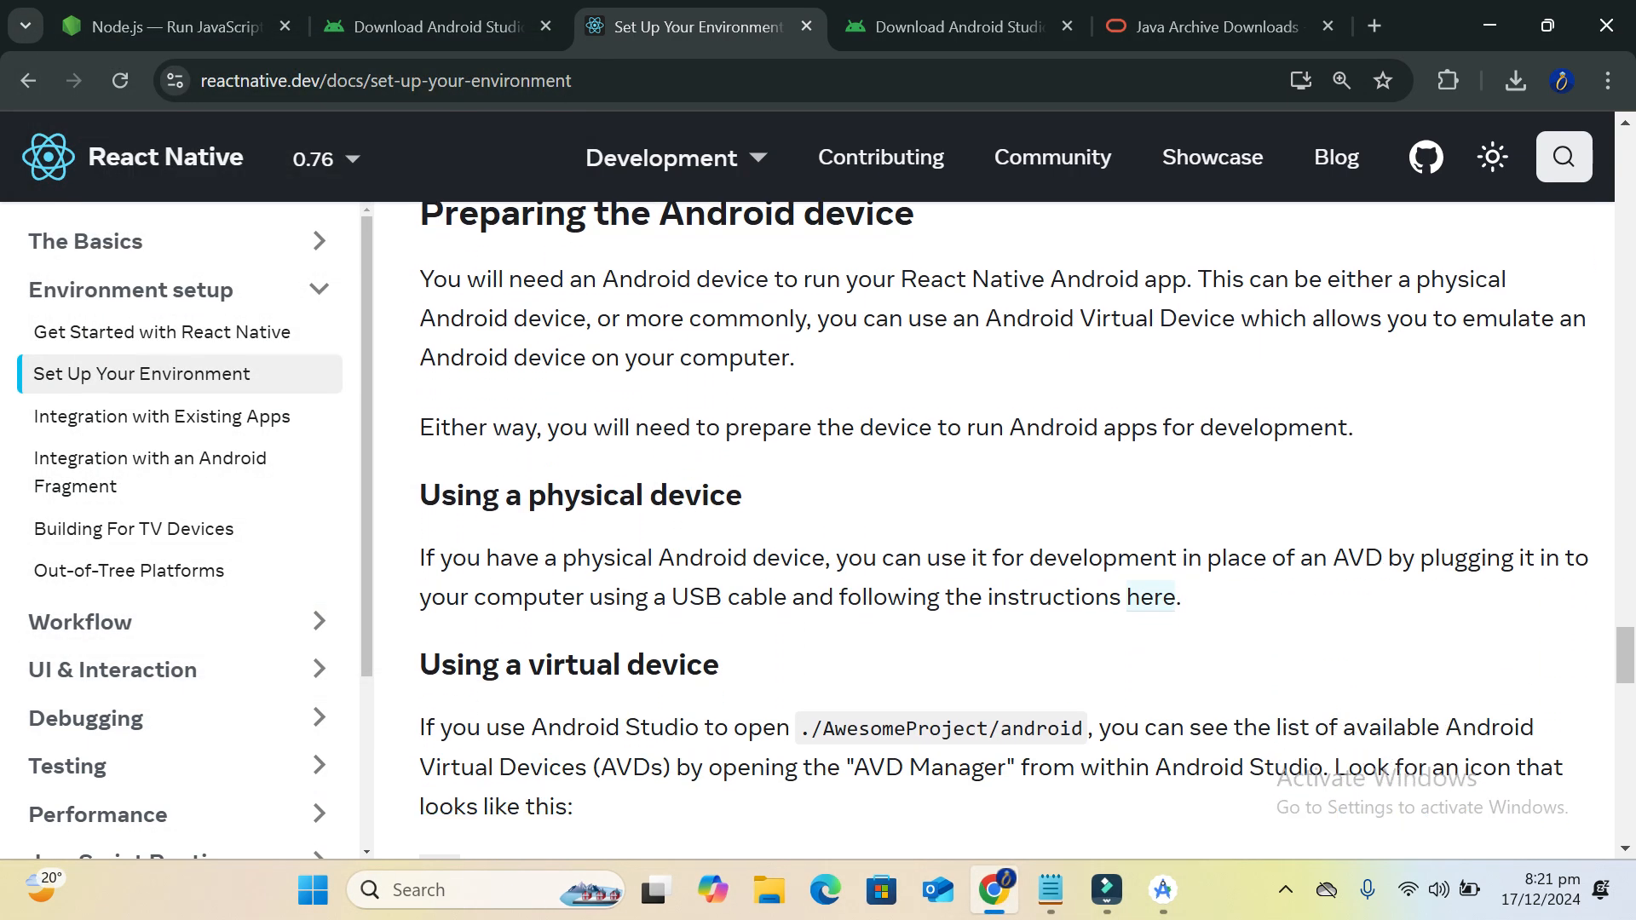
scroll(719, 529, "up", 5)
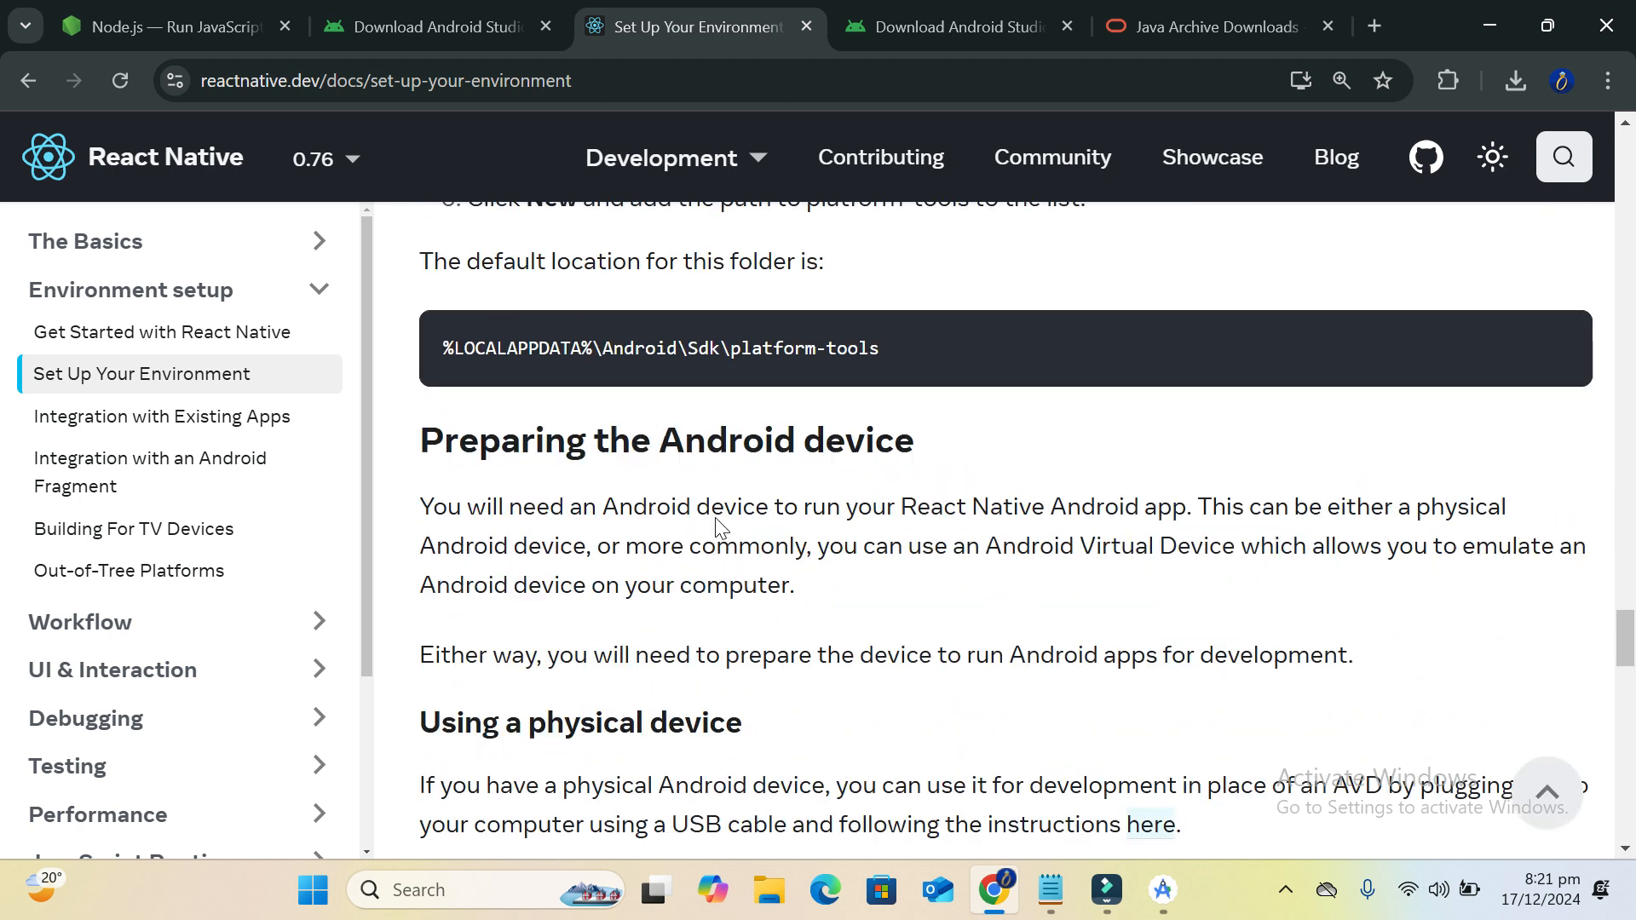
scroll(718, 541, "up", 5)
right_click(719, 545)
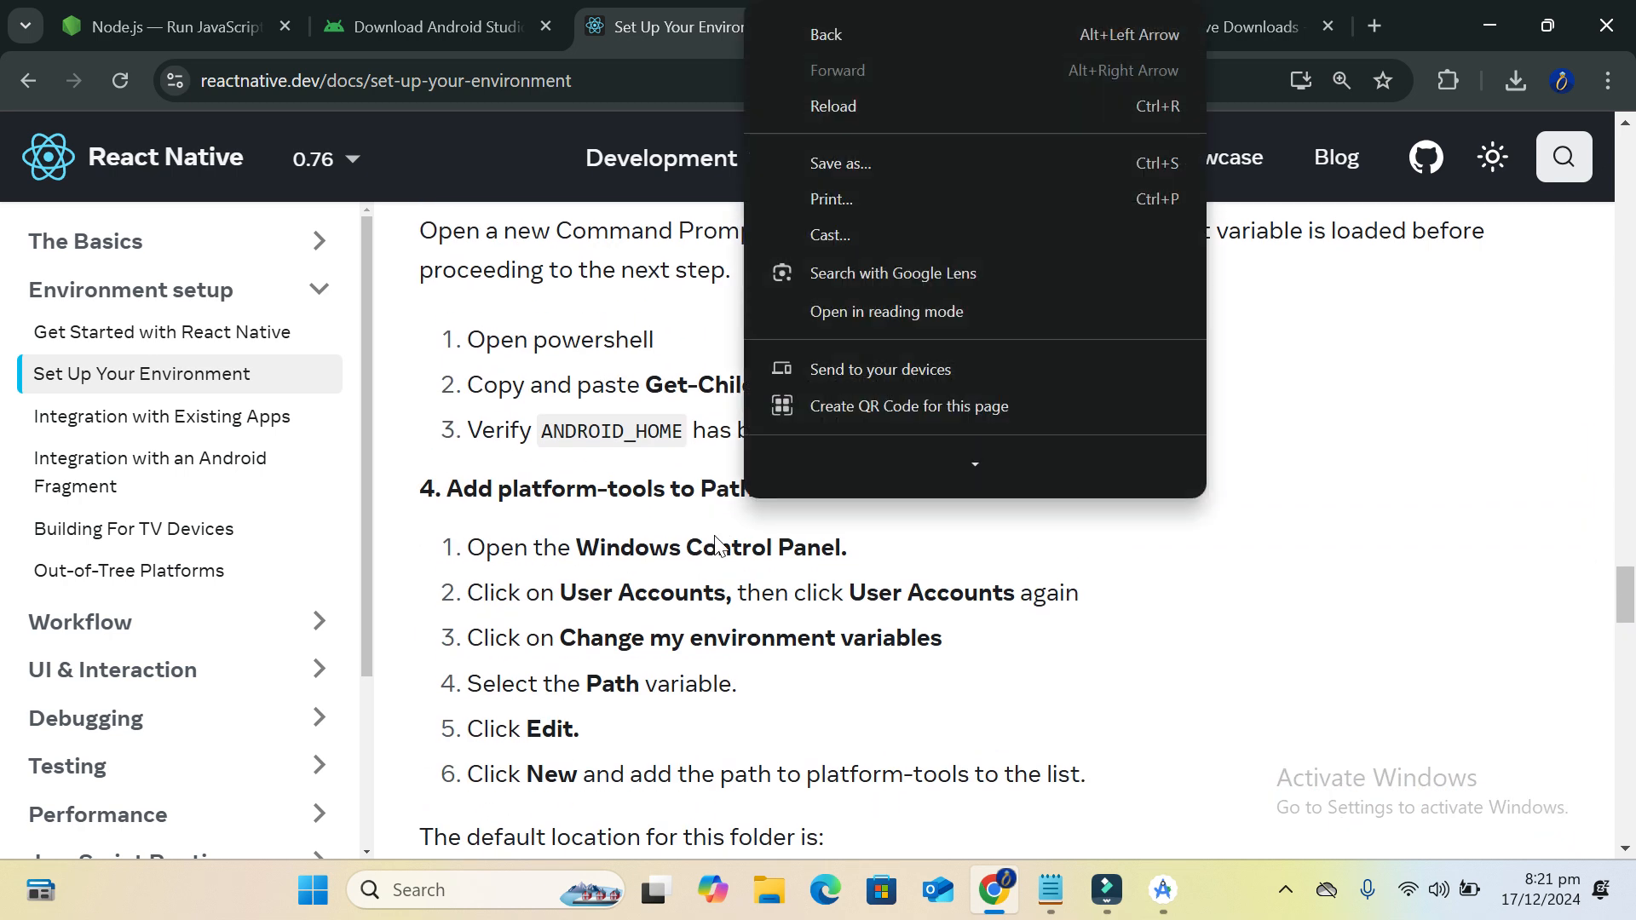
scroll(718, 545, "up", 5)
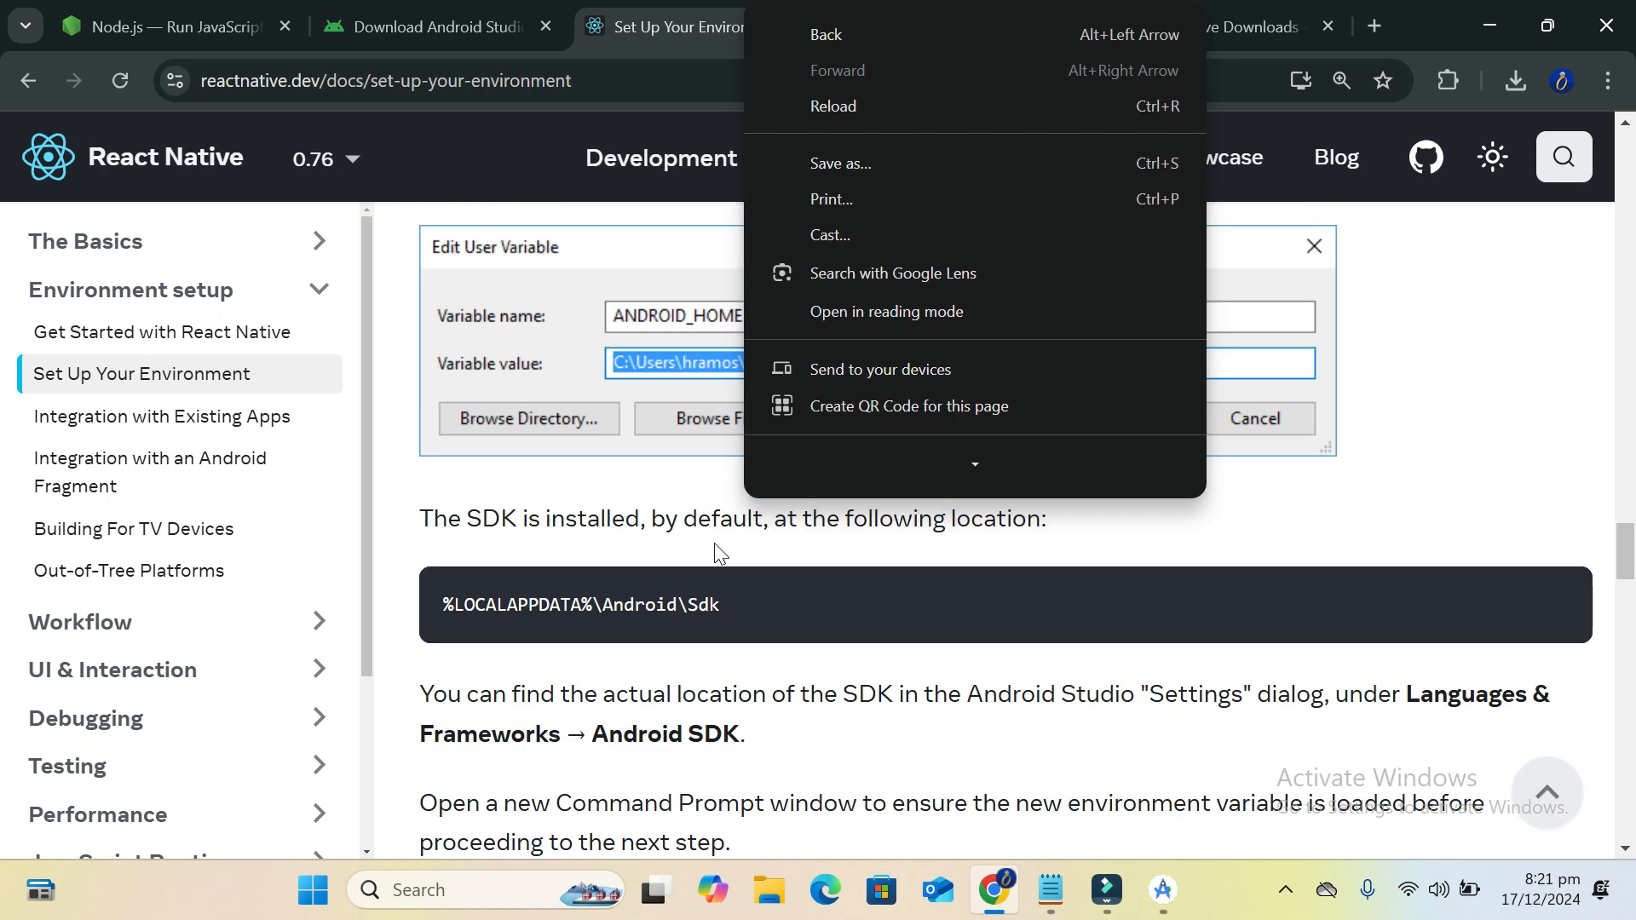
left_click(622, 477)
scroll(617, 473, "up", 3)
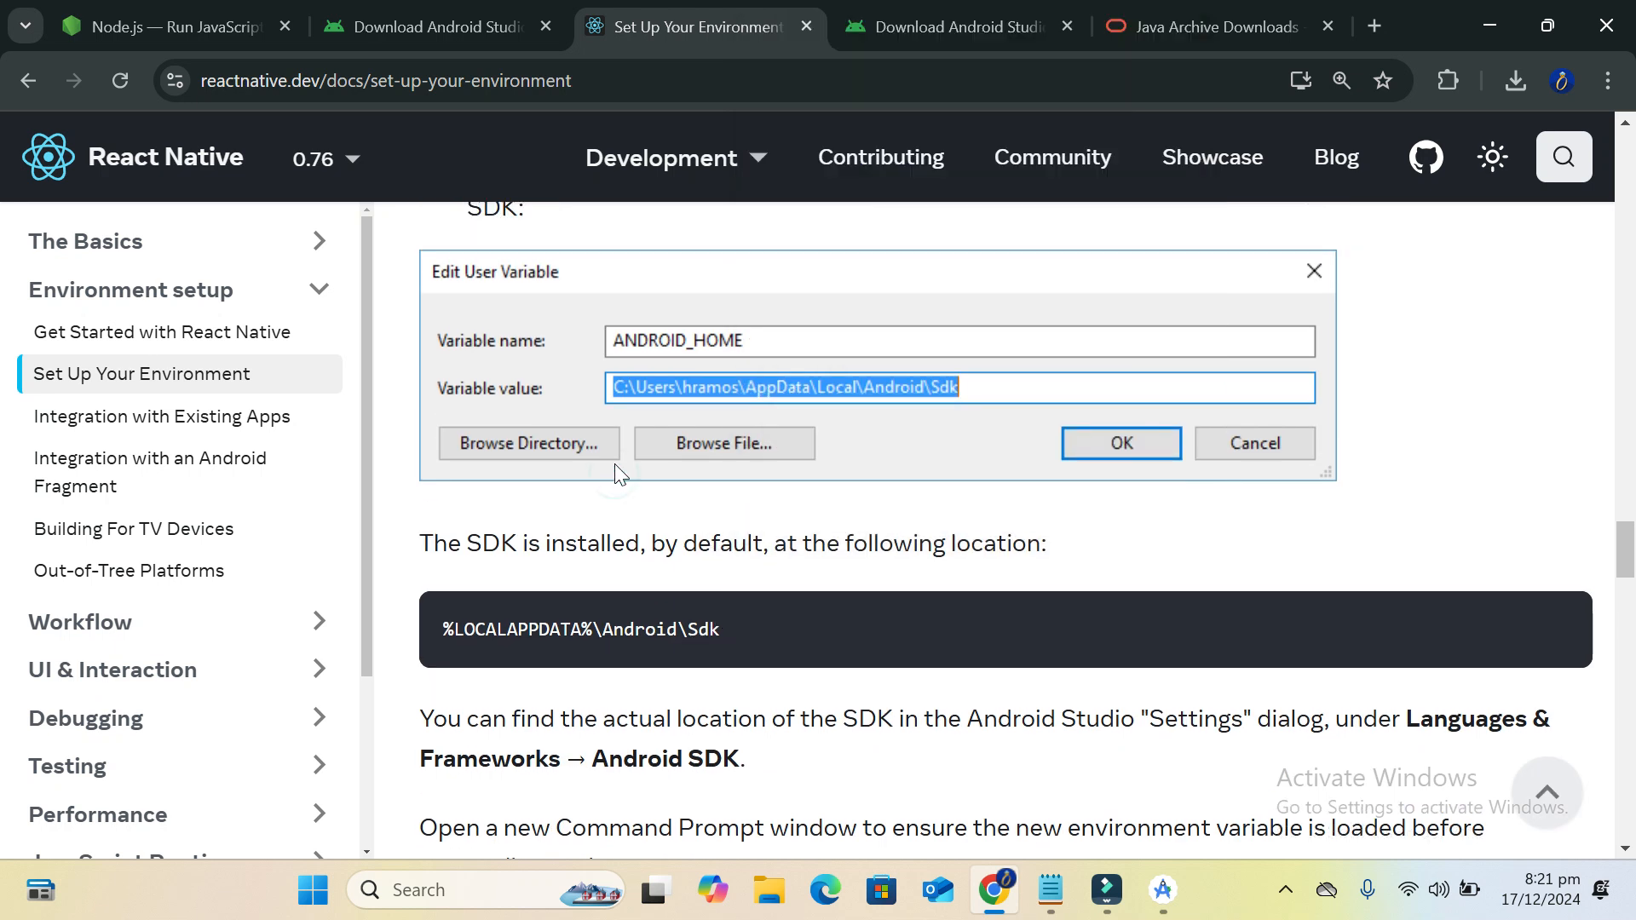
scroll(618, 473, "up", 12)
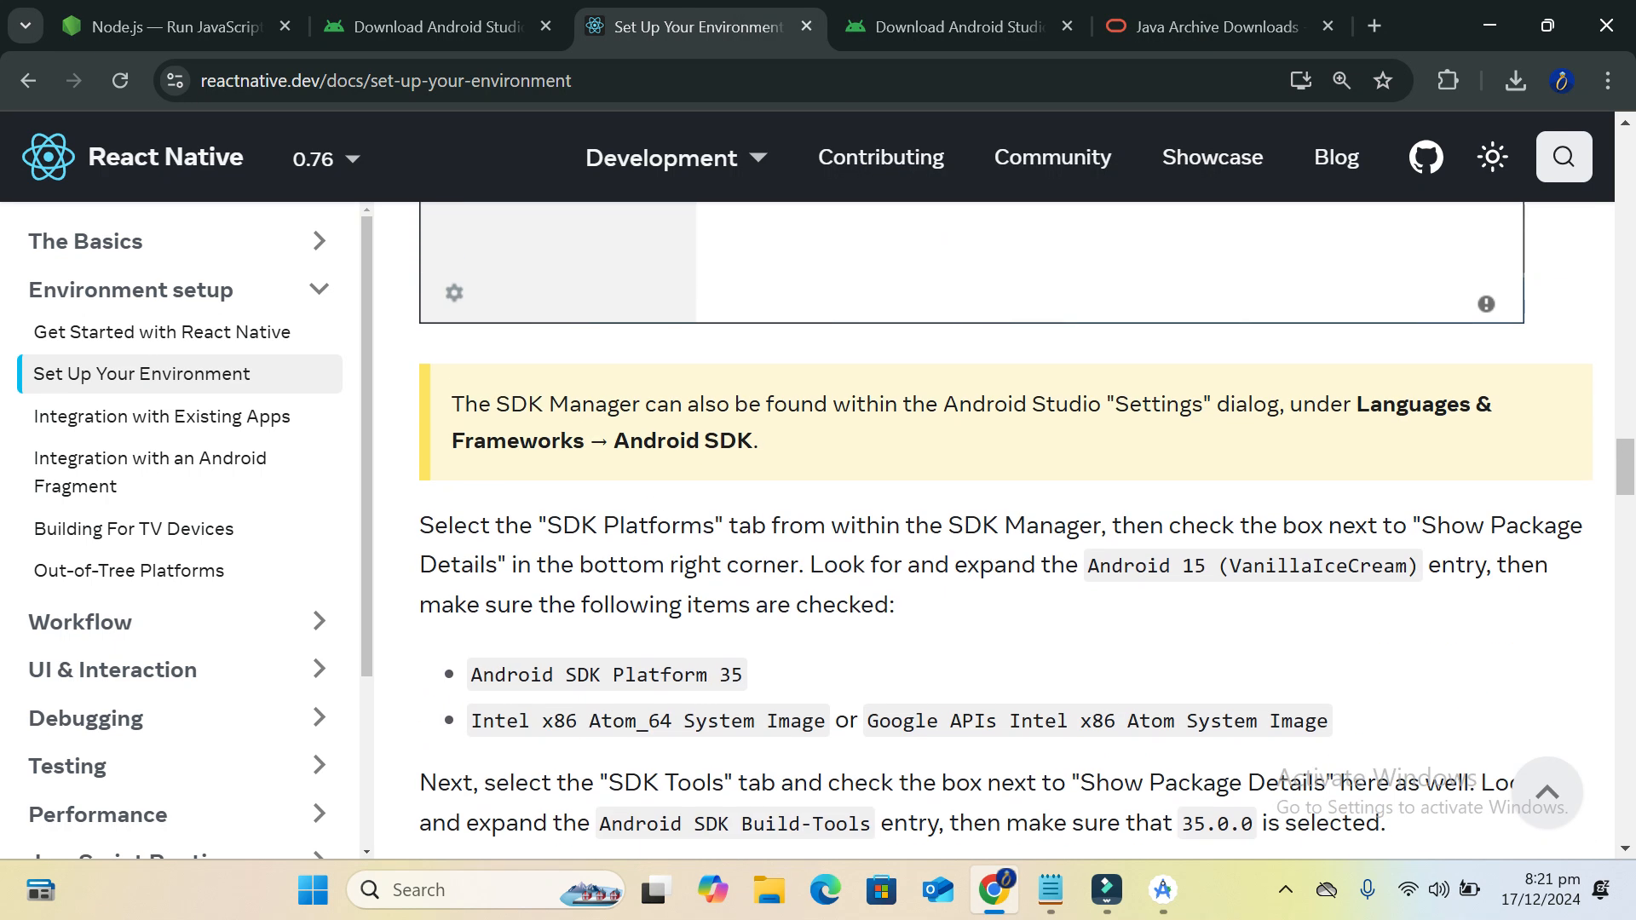
Switch to Android Studio and open the Virtual Device Manager from the welcome screen
scroll(595, 529, "up", 3)
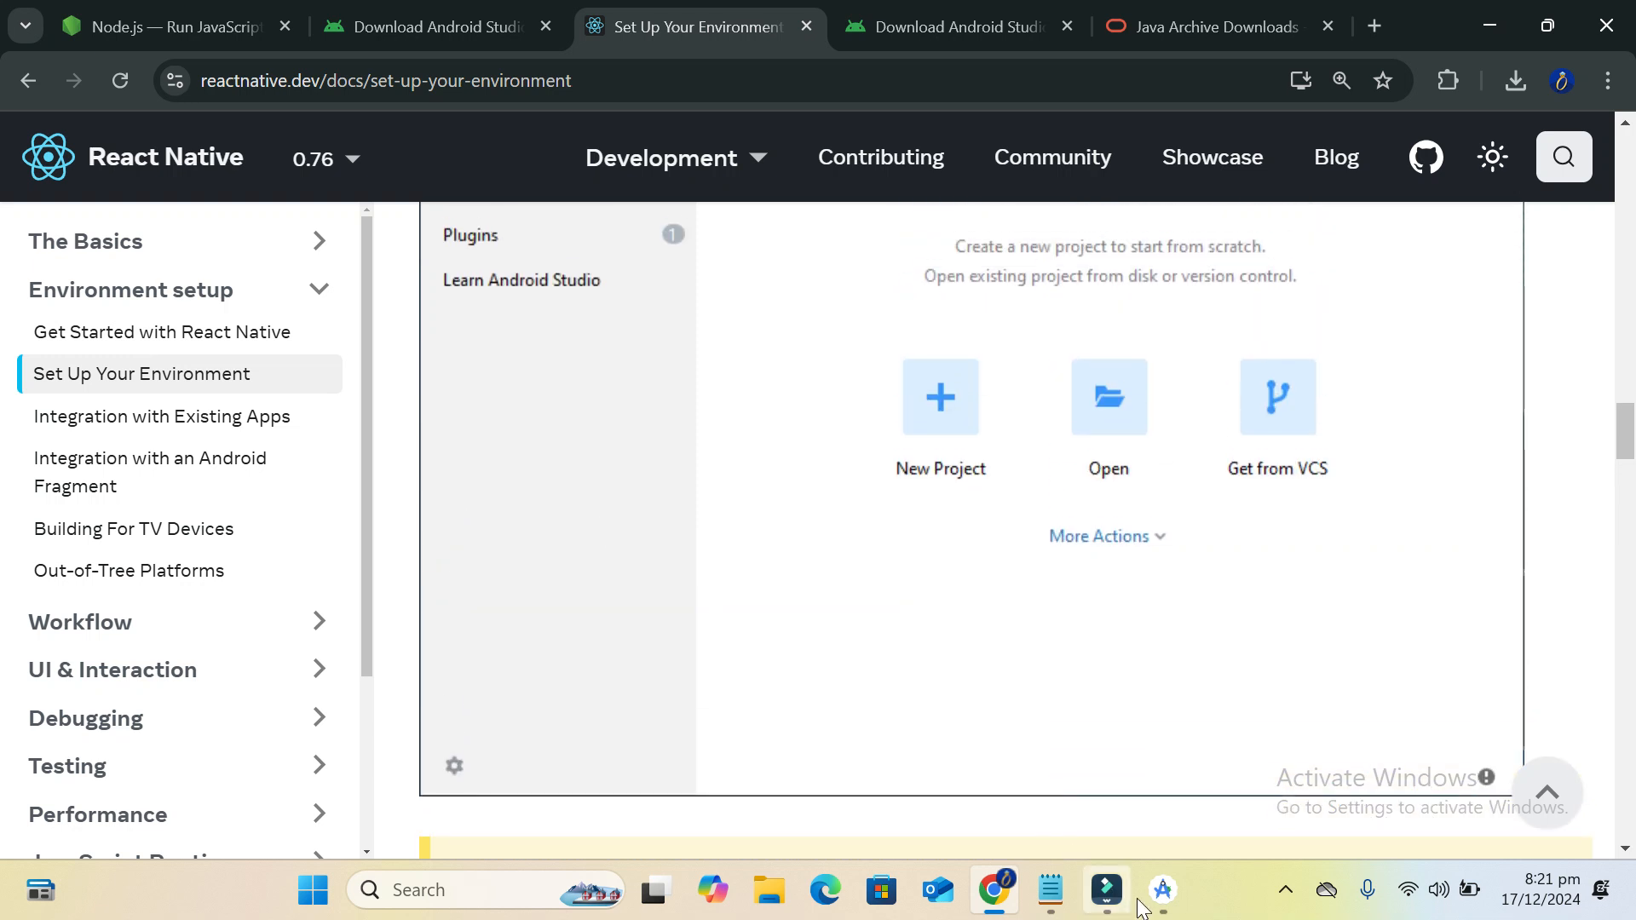
left_click(1175, 910)
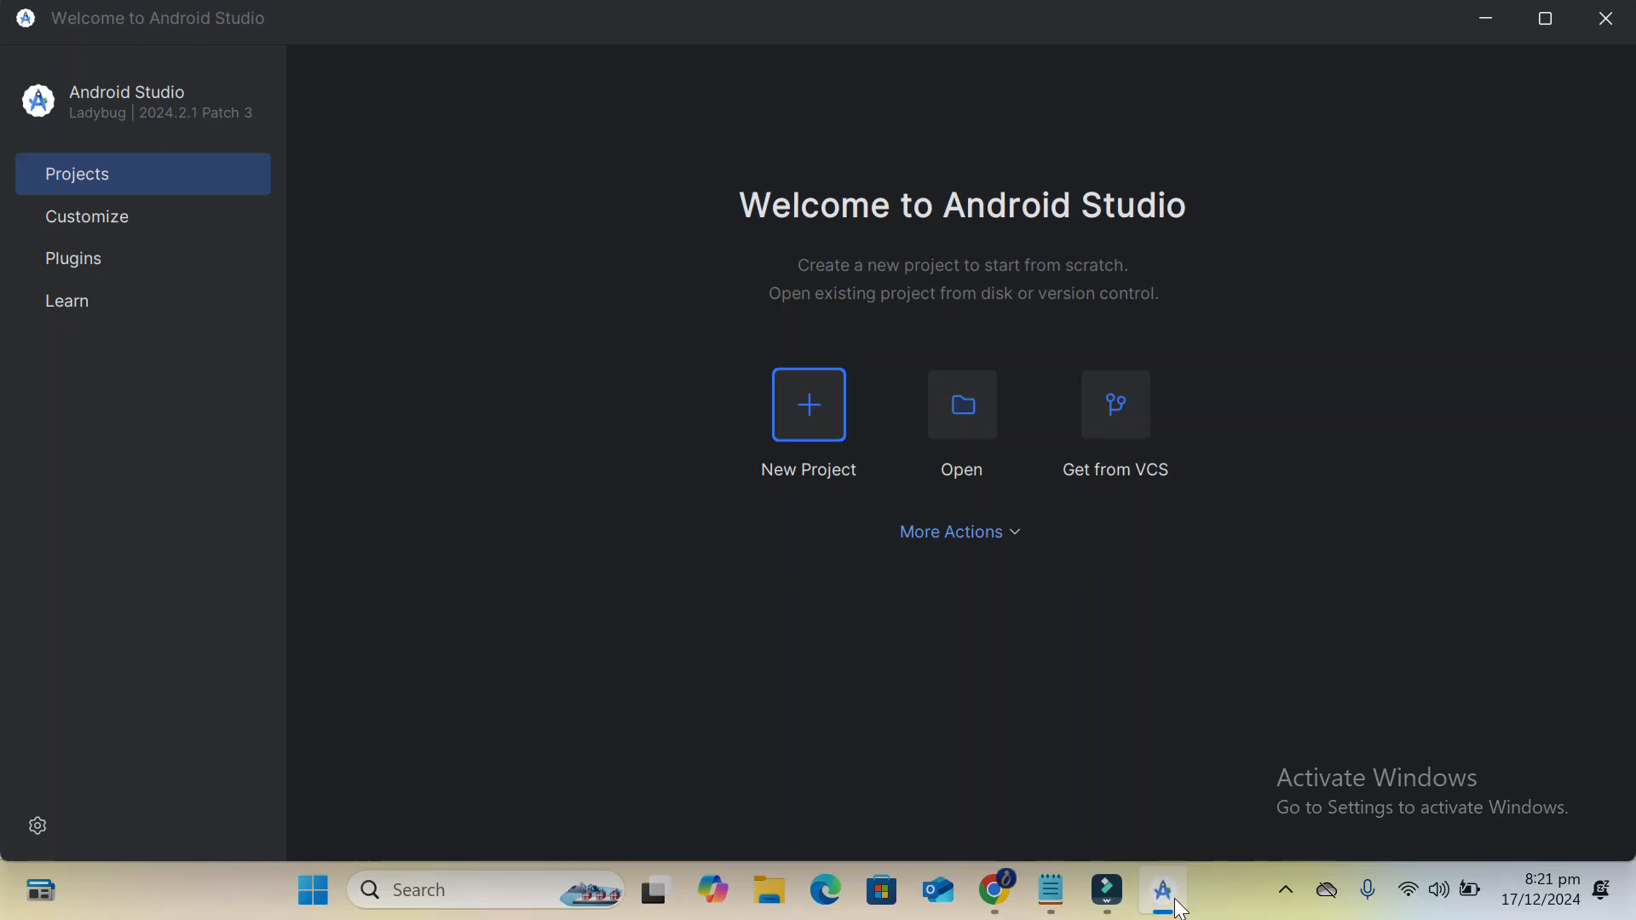
left_click(943, 538)
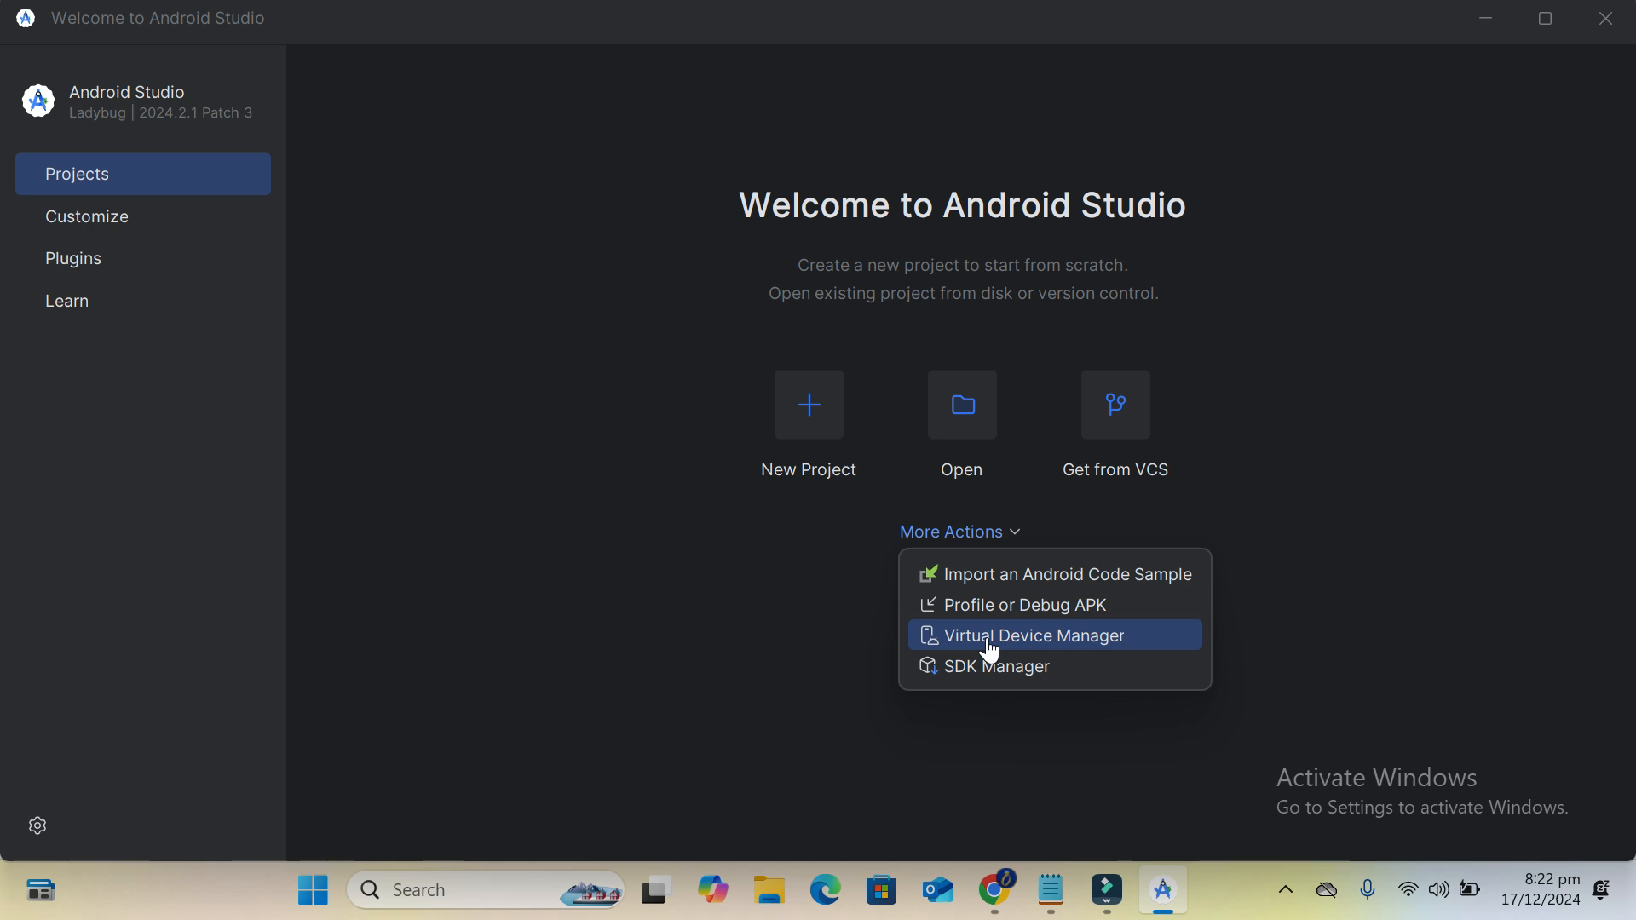
left_click(993, 647)
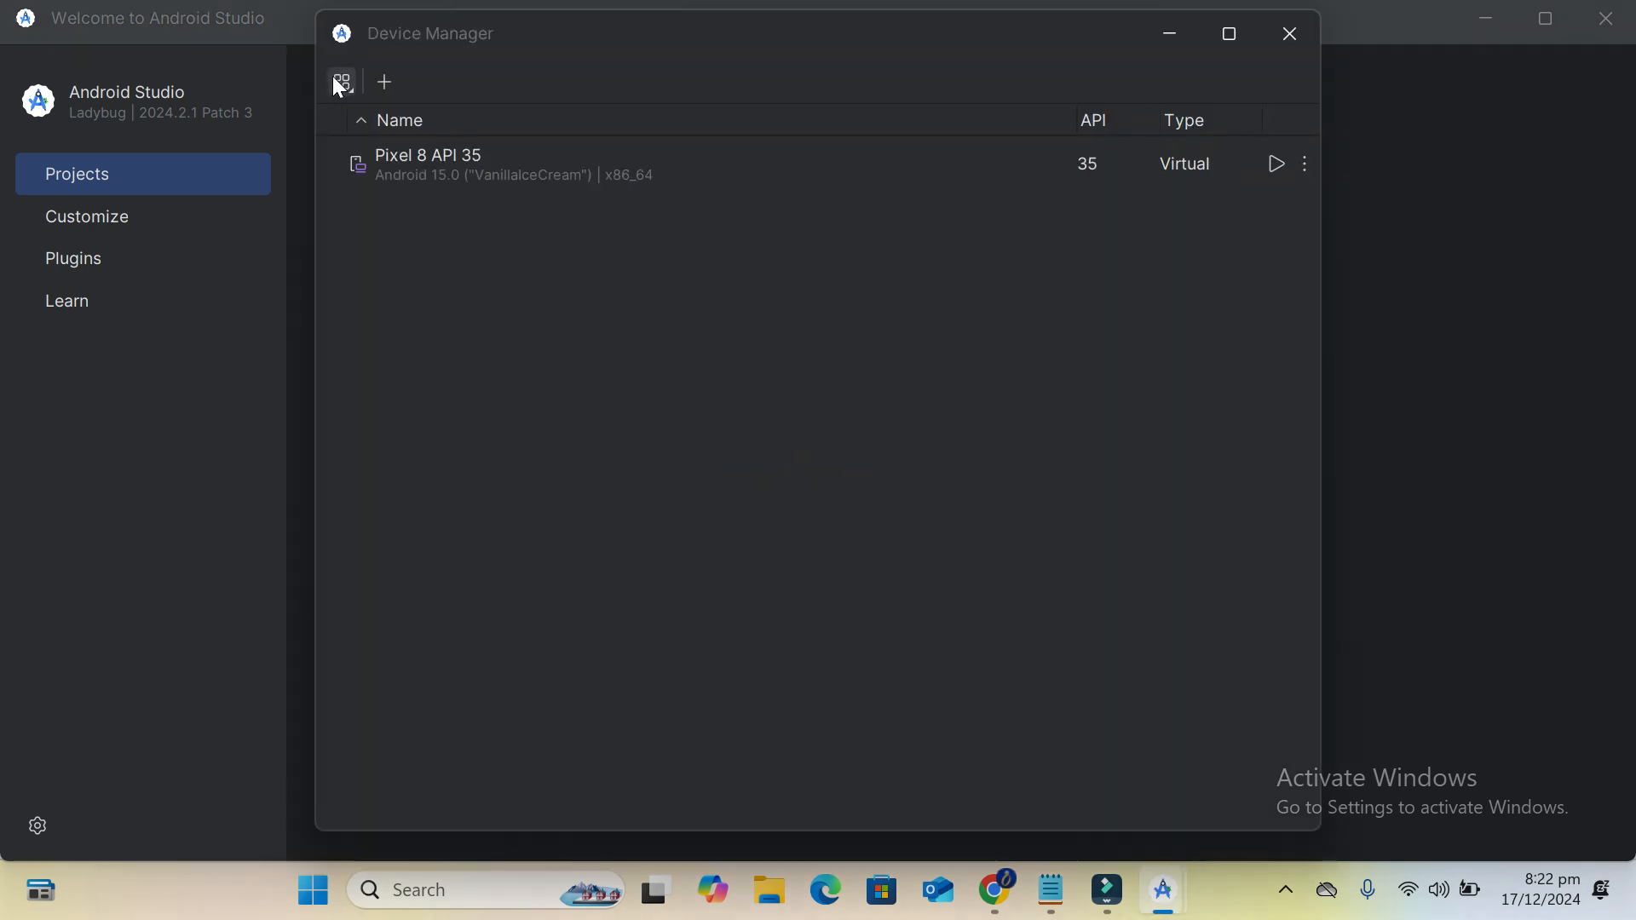
Start a new virtual device and choose the Pixel 7 phone as its hardware definition
left_click(385, 83)
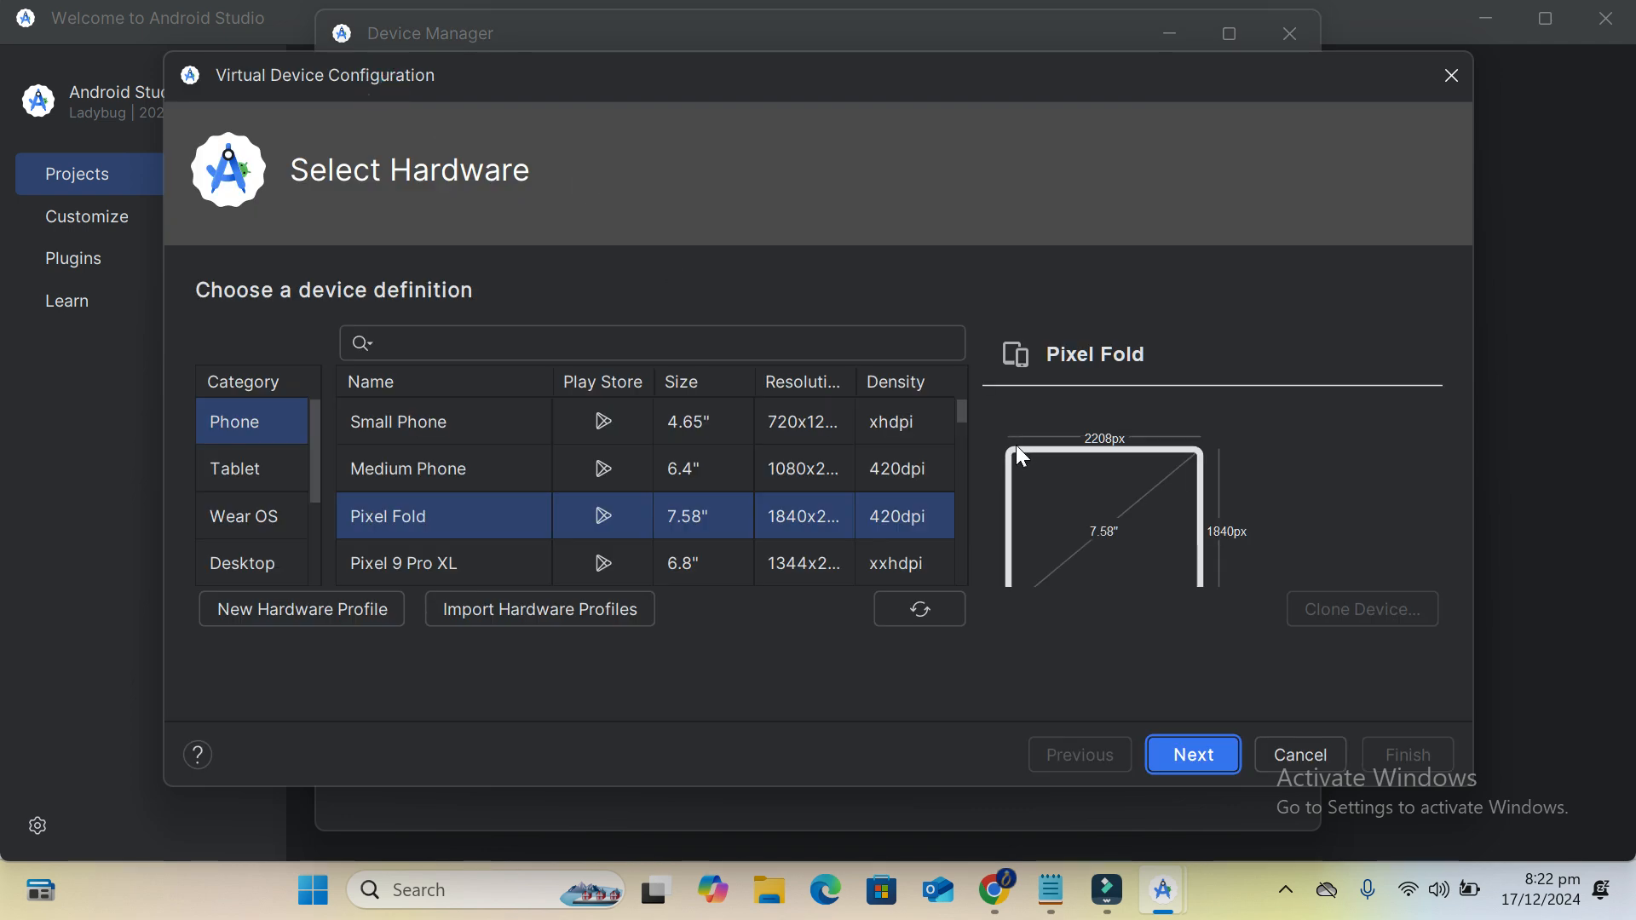
left_click_drag(958, 412, 965, 487)
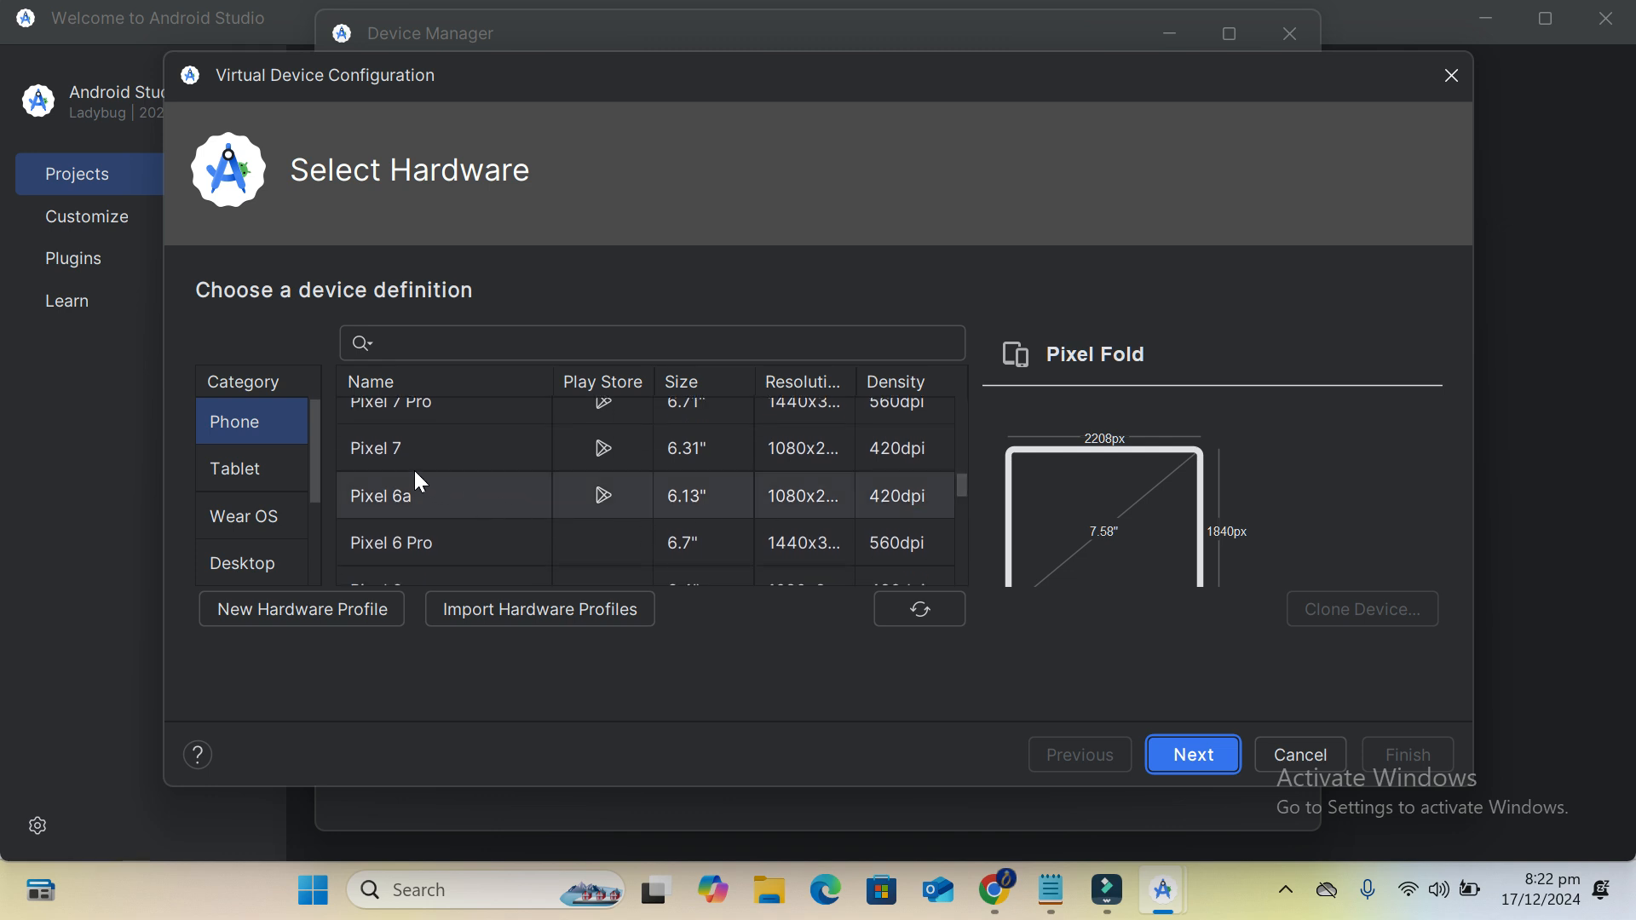
left_click(382, 457)
left_click_drag(378, 456, 898, 586)
left_click(396, 427)
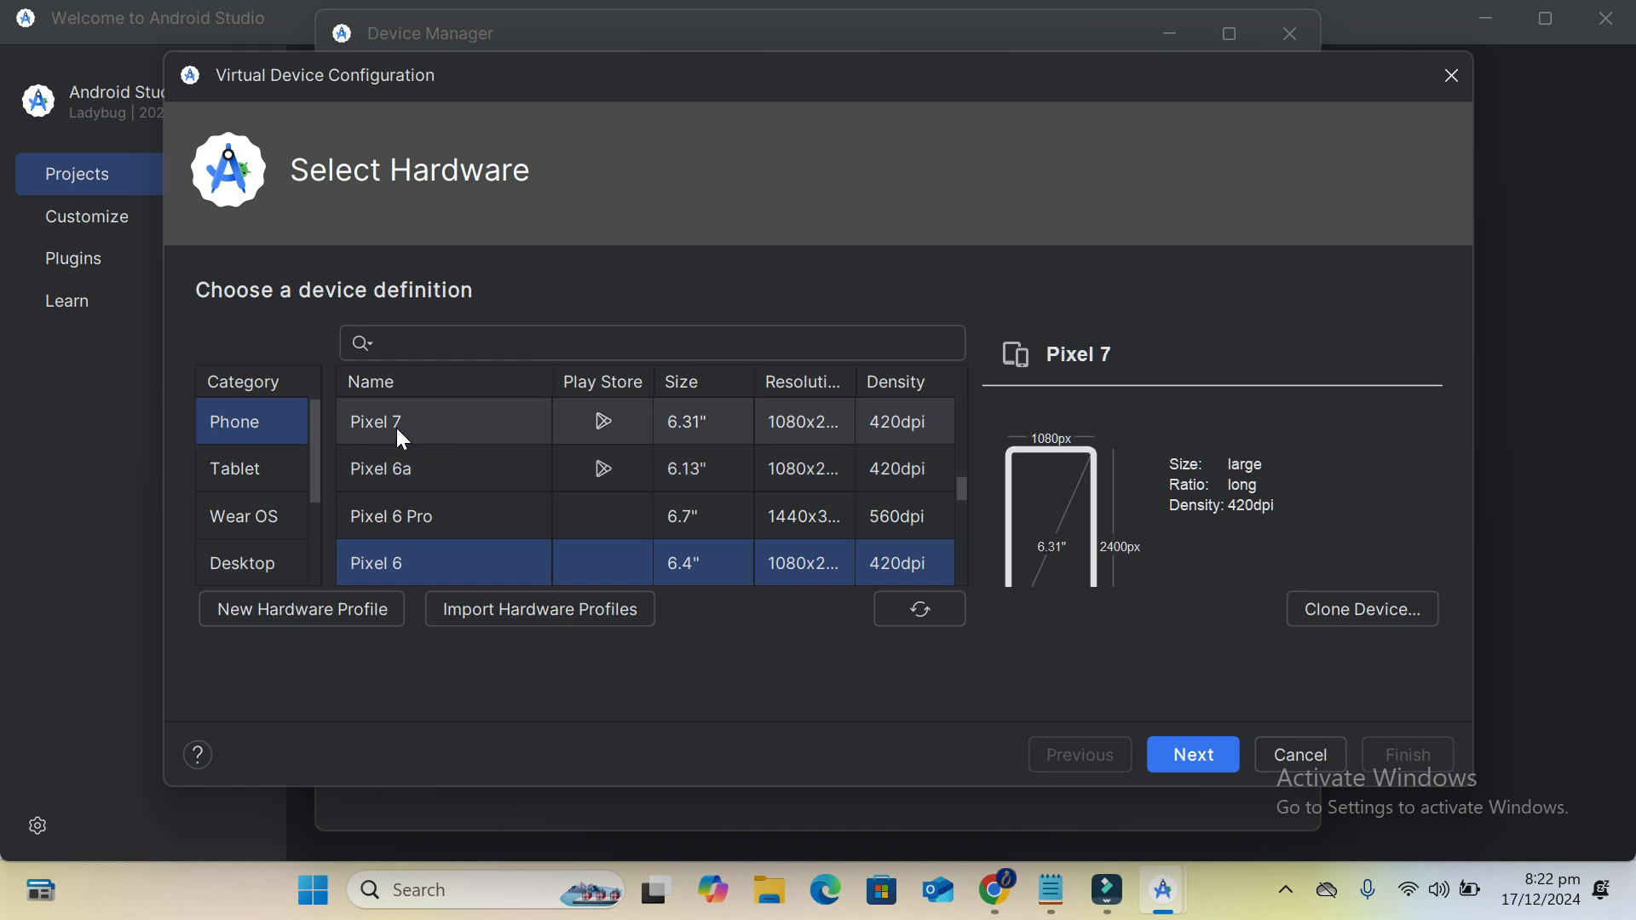
left_click(402, 439)
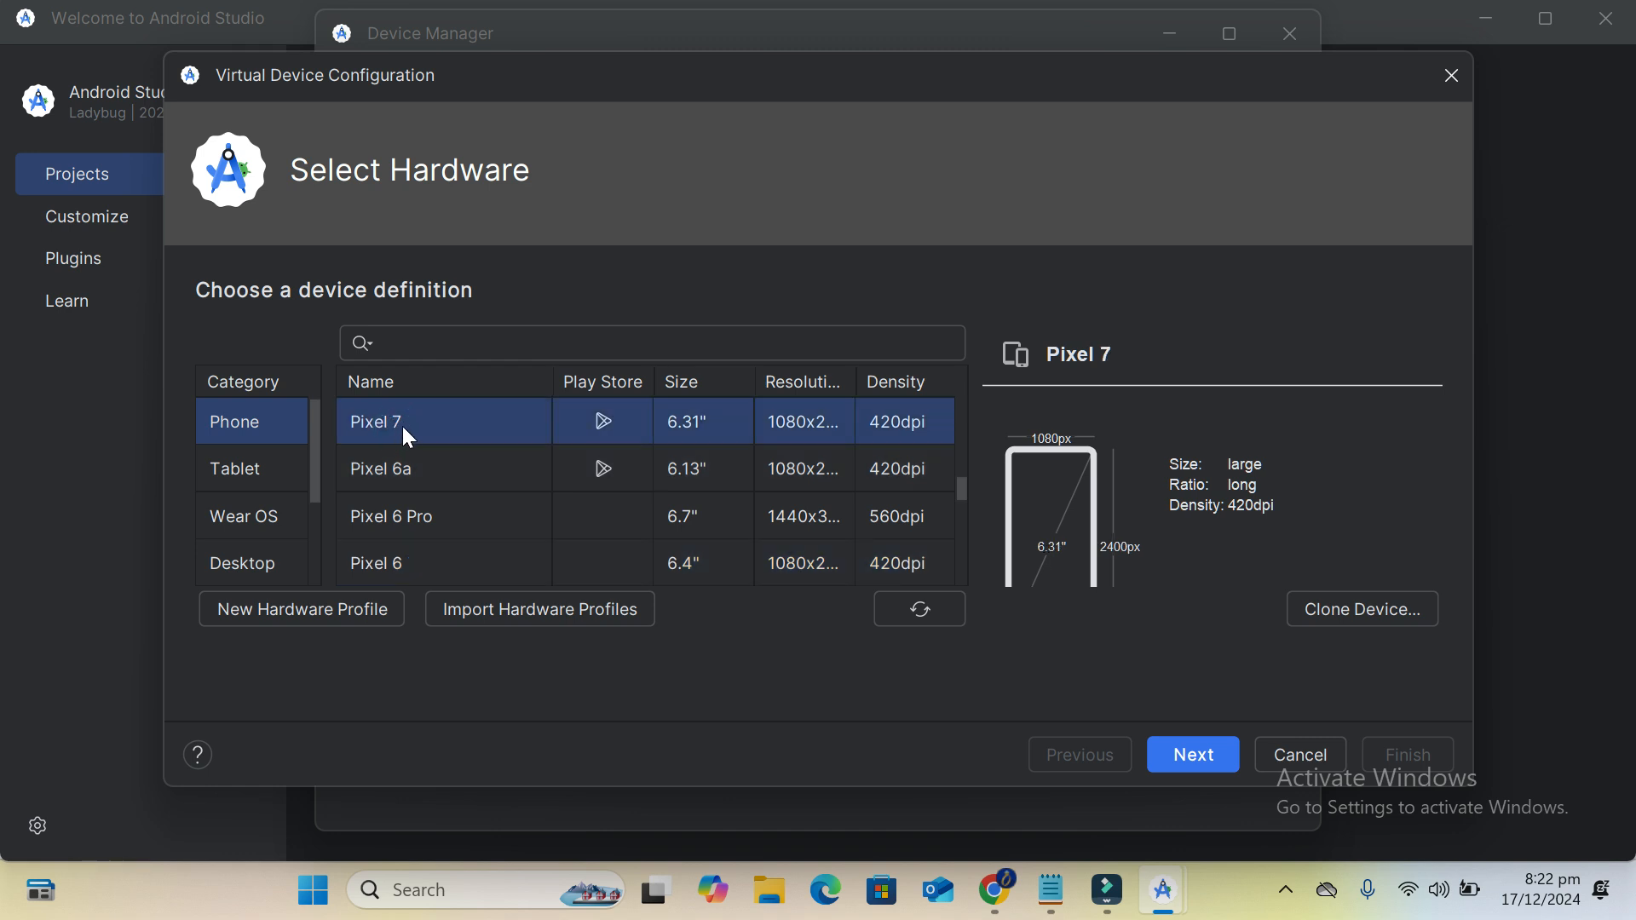
left_click(1184, 758)
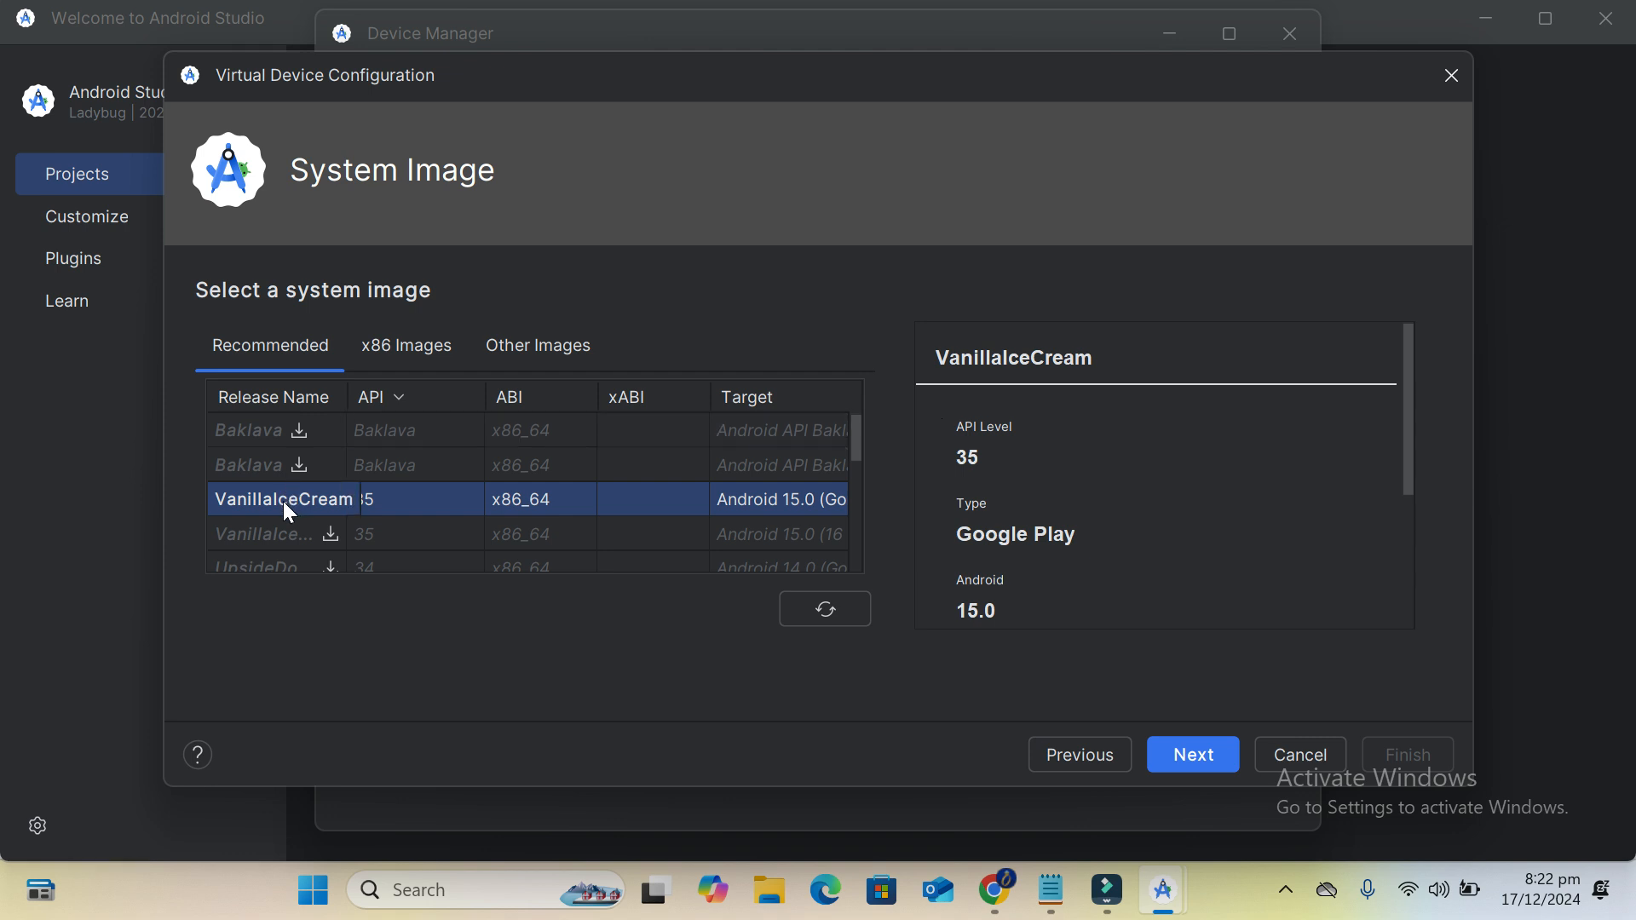
Try the x86 VanillaIceCream API 35 AOSP ATD system image for the new device and proceed to the configuration check
left_click(245, 476)
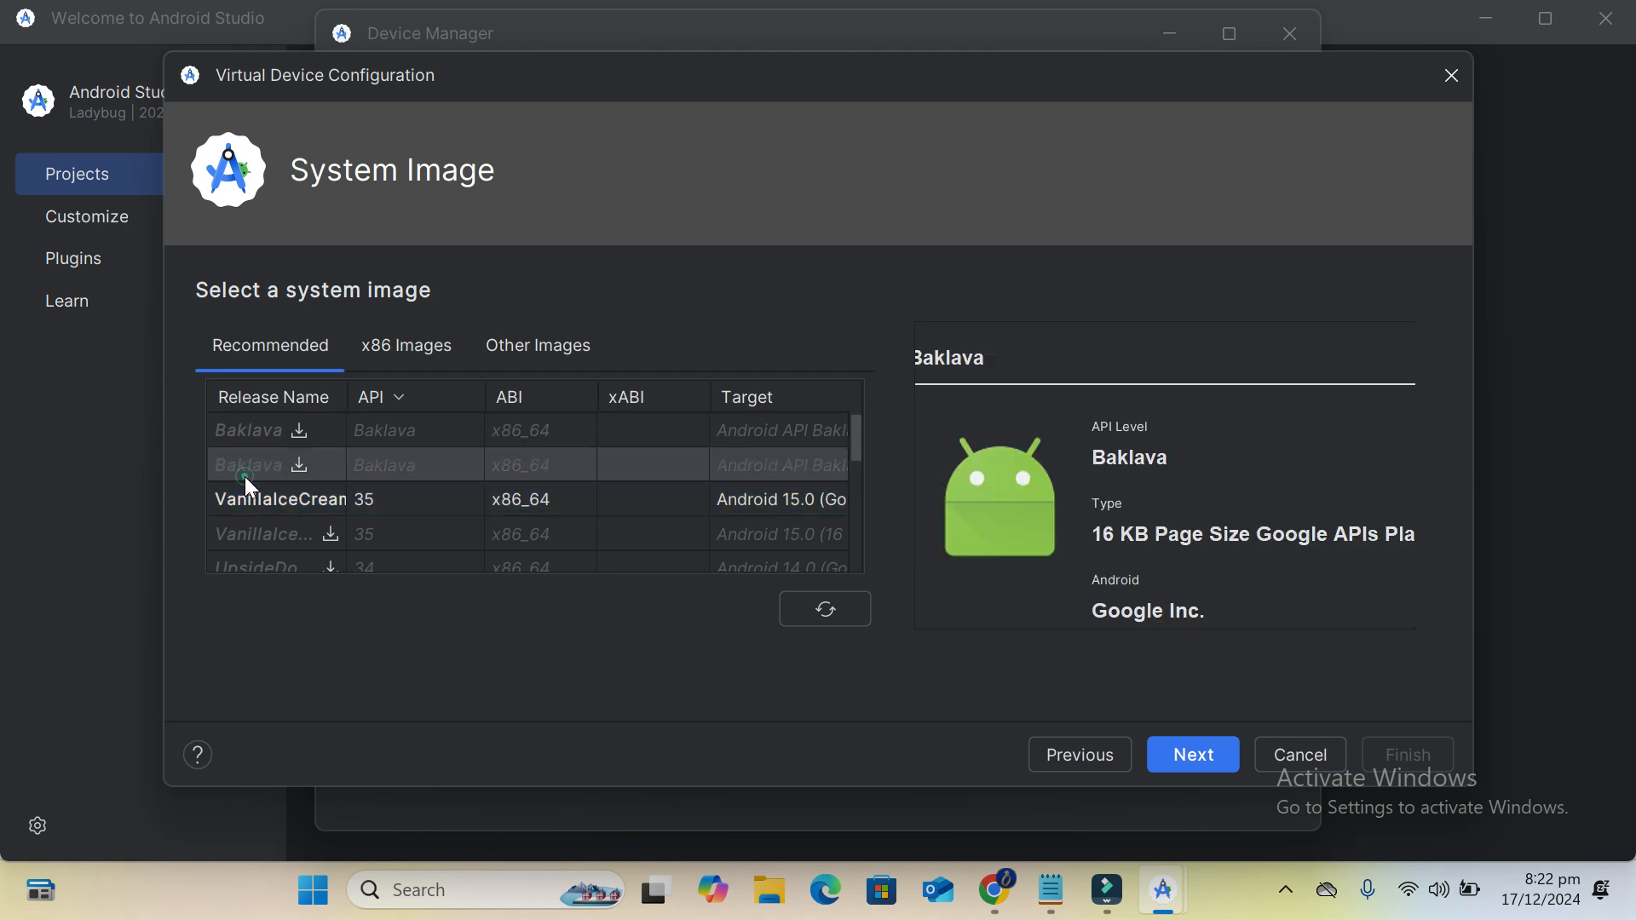
left_click(301, 495)
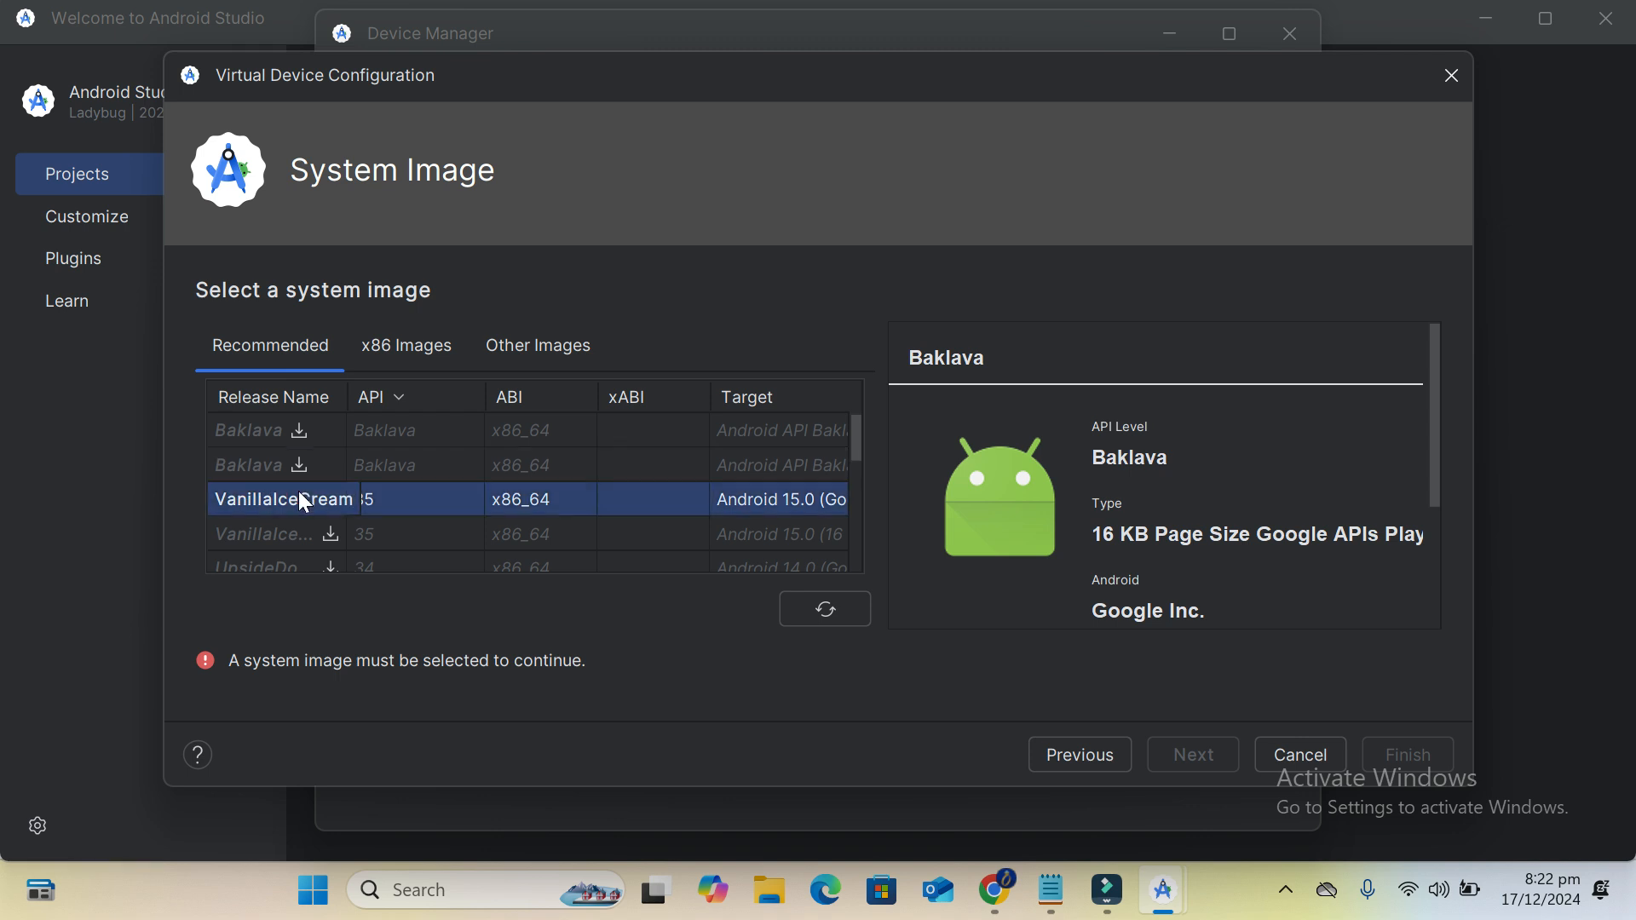
left_click(298, 491)
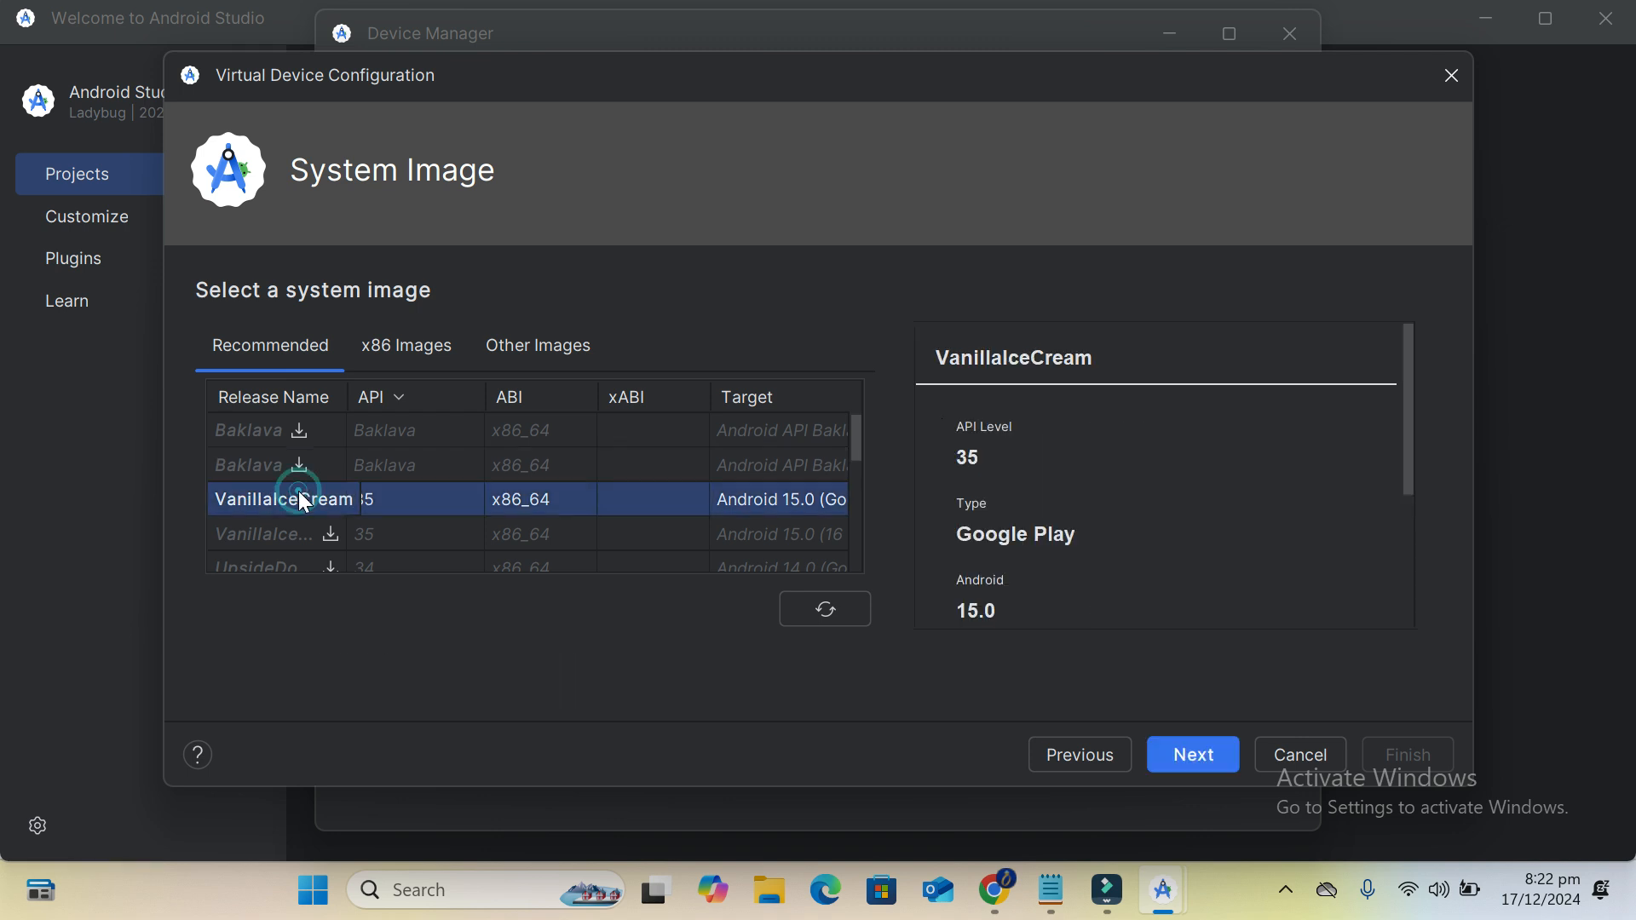
left_click(404, 348)
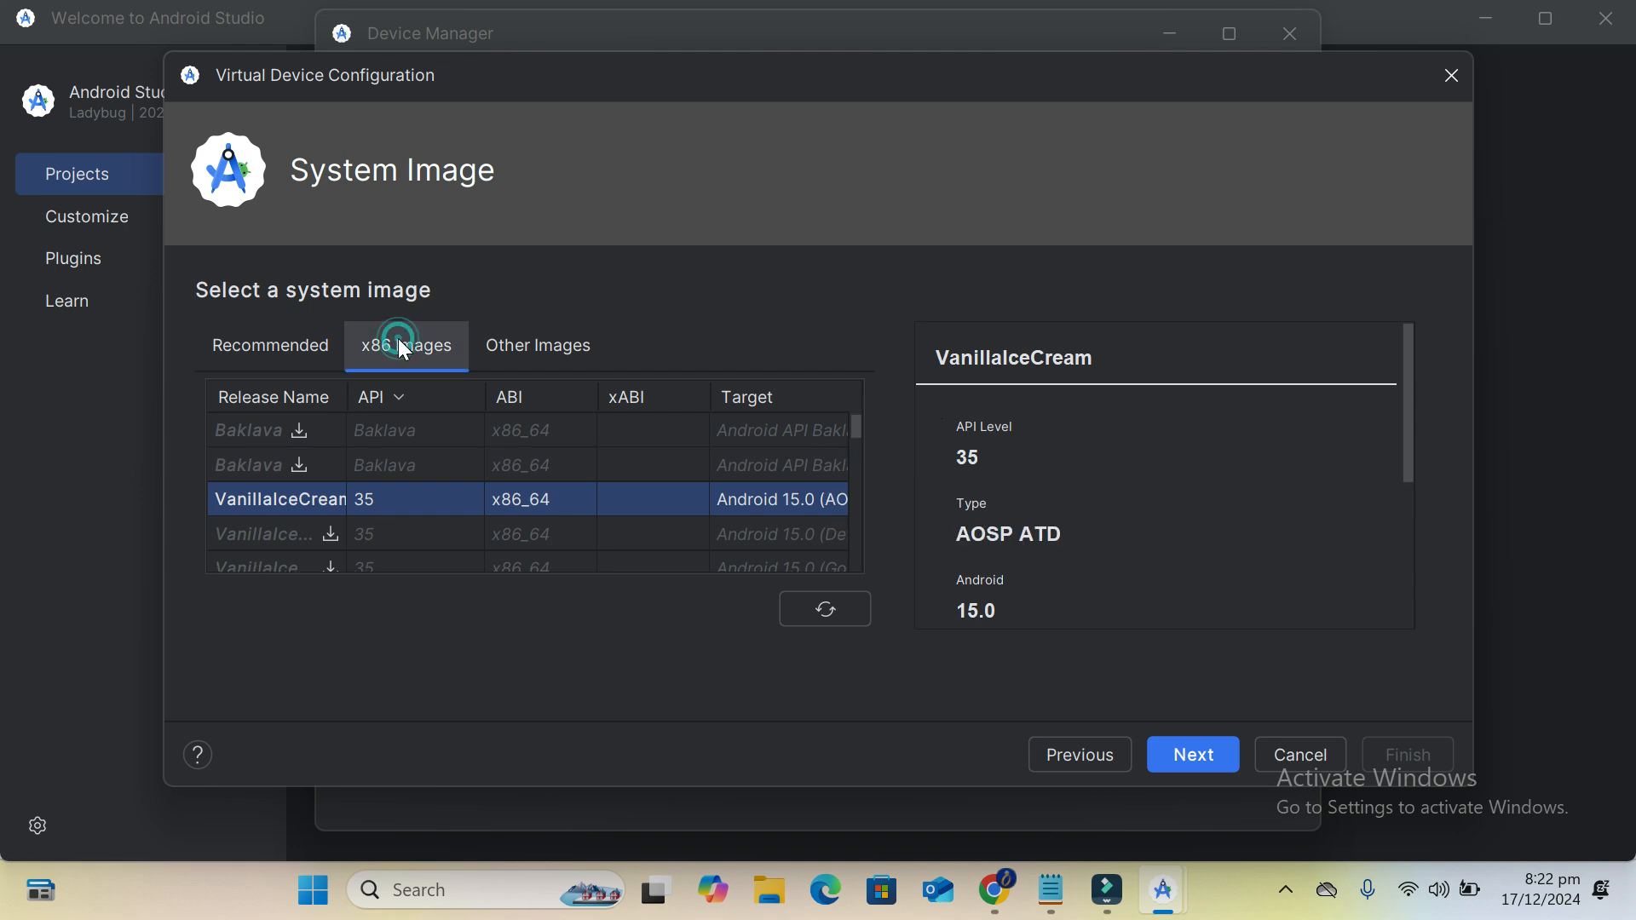
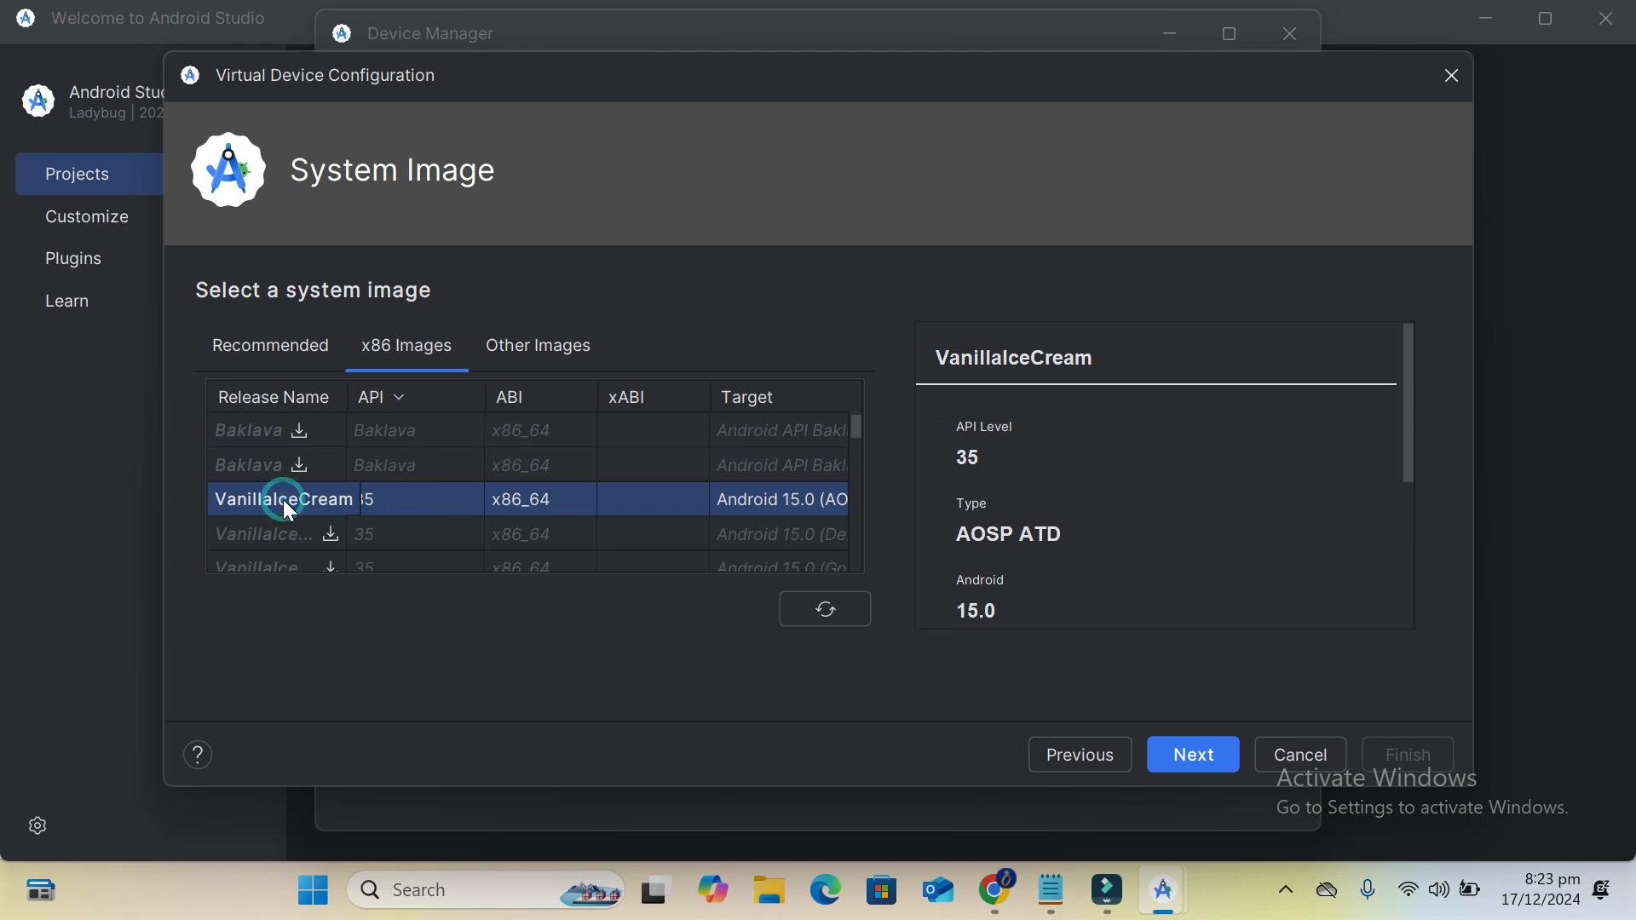
left_click(1188, 751)
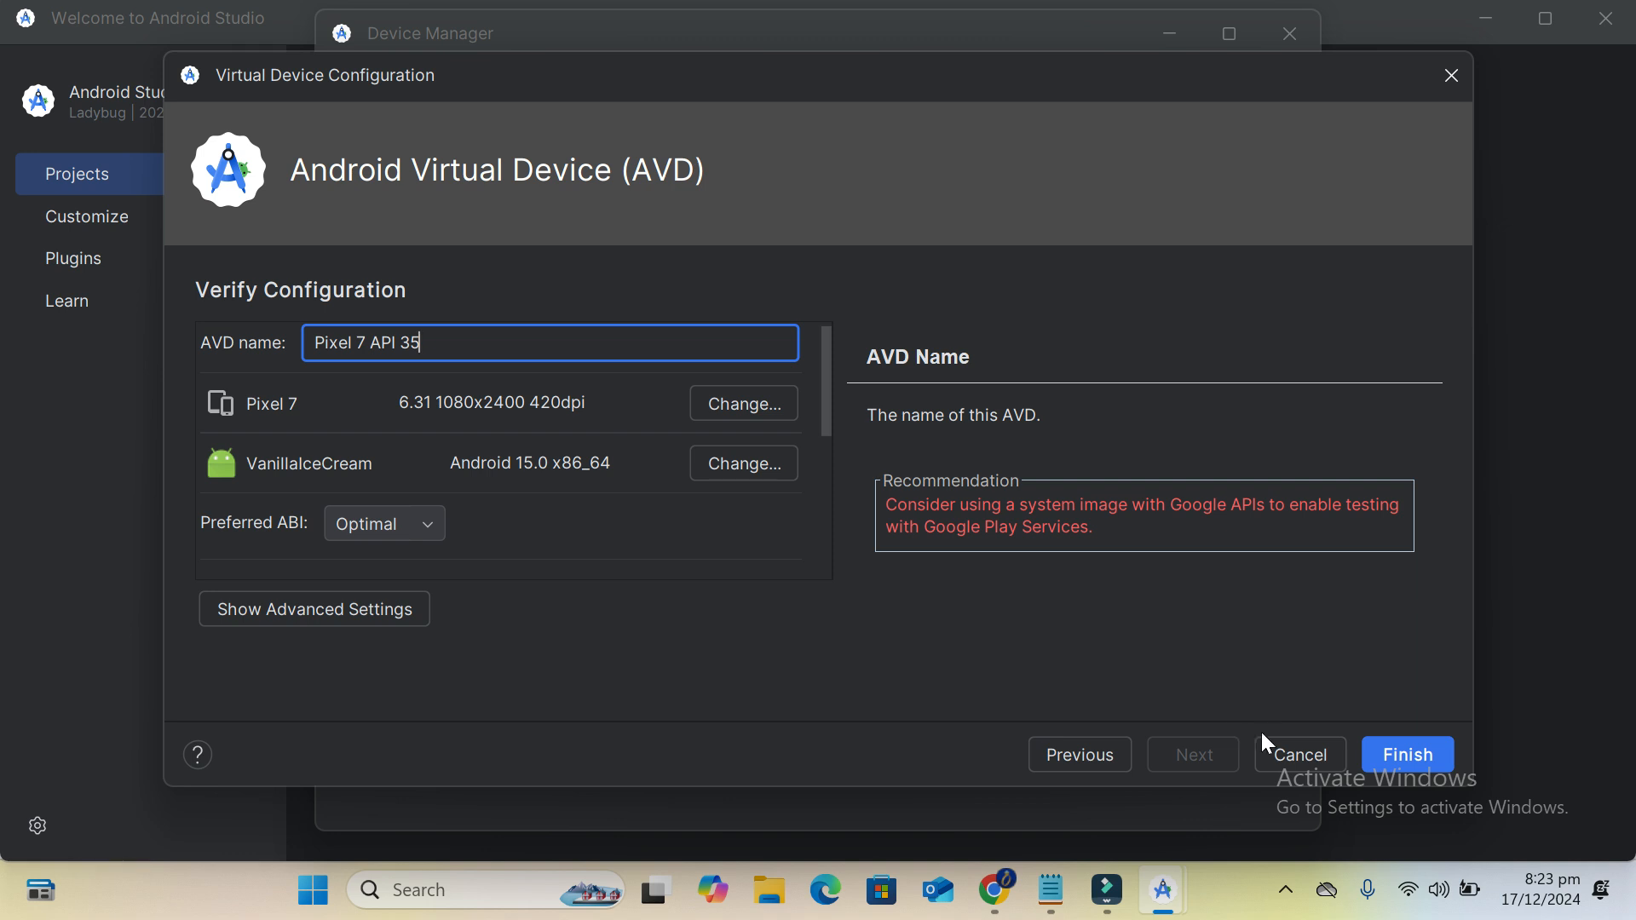
Go back to the hardware selection, select Pixel 7 again and return to the configuration check
left_click(1086, 758)
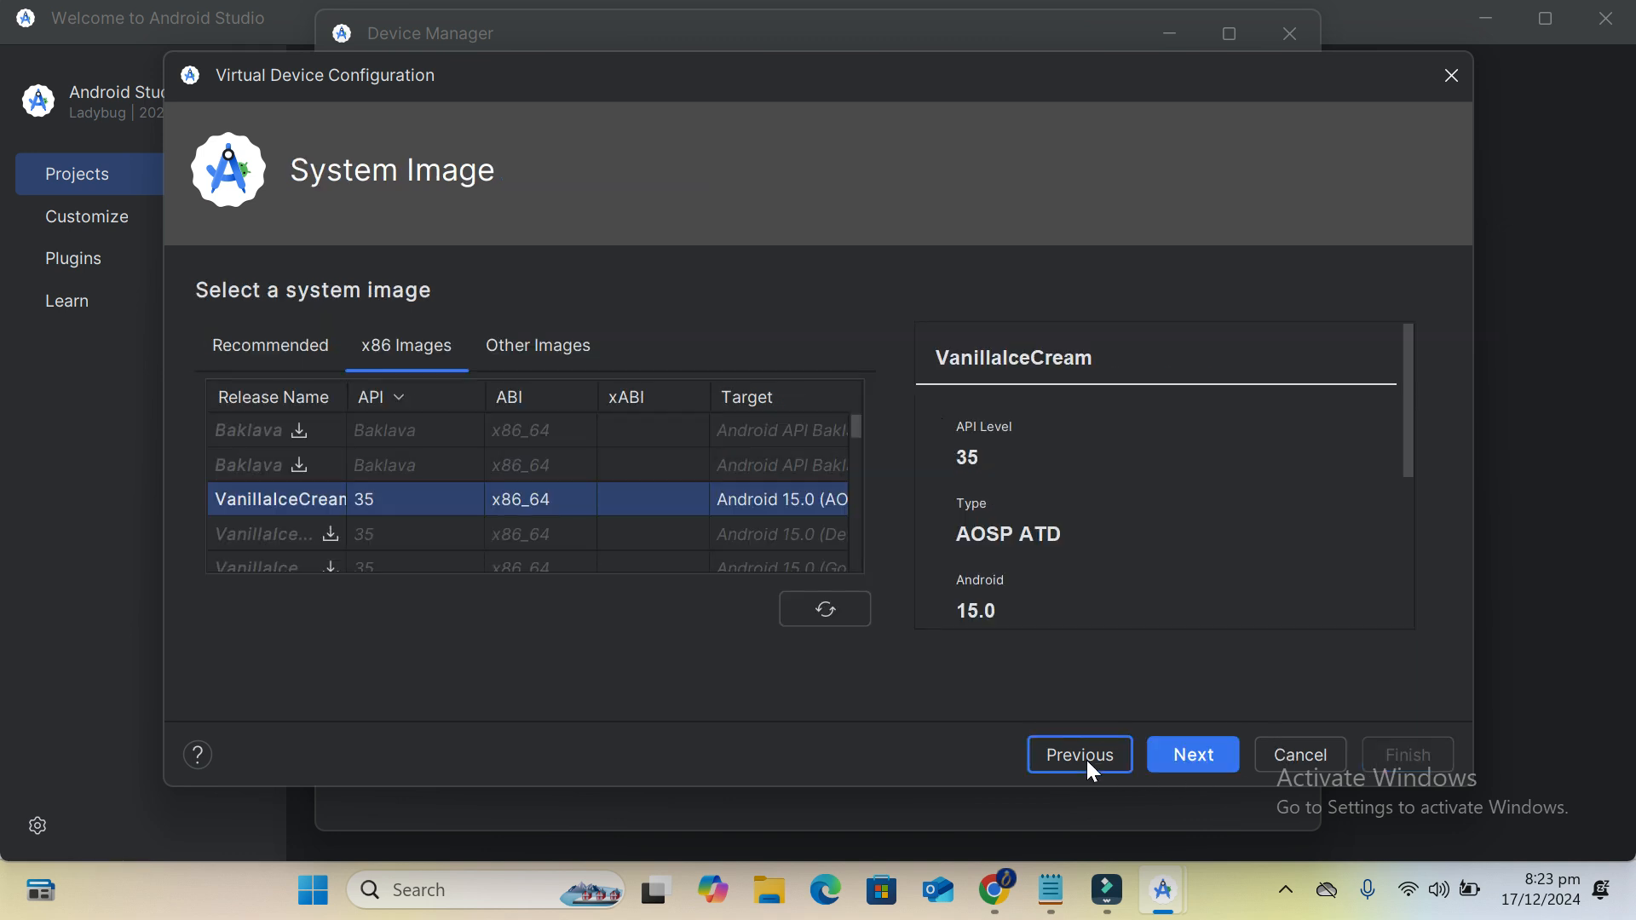
left_click(1083, 758)
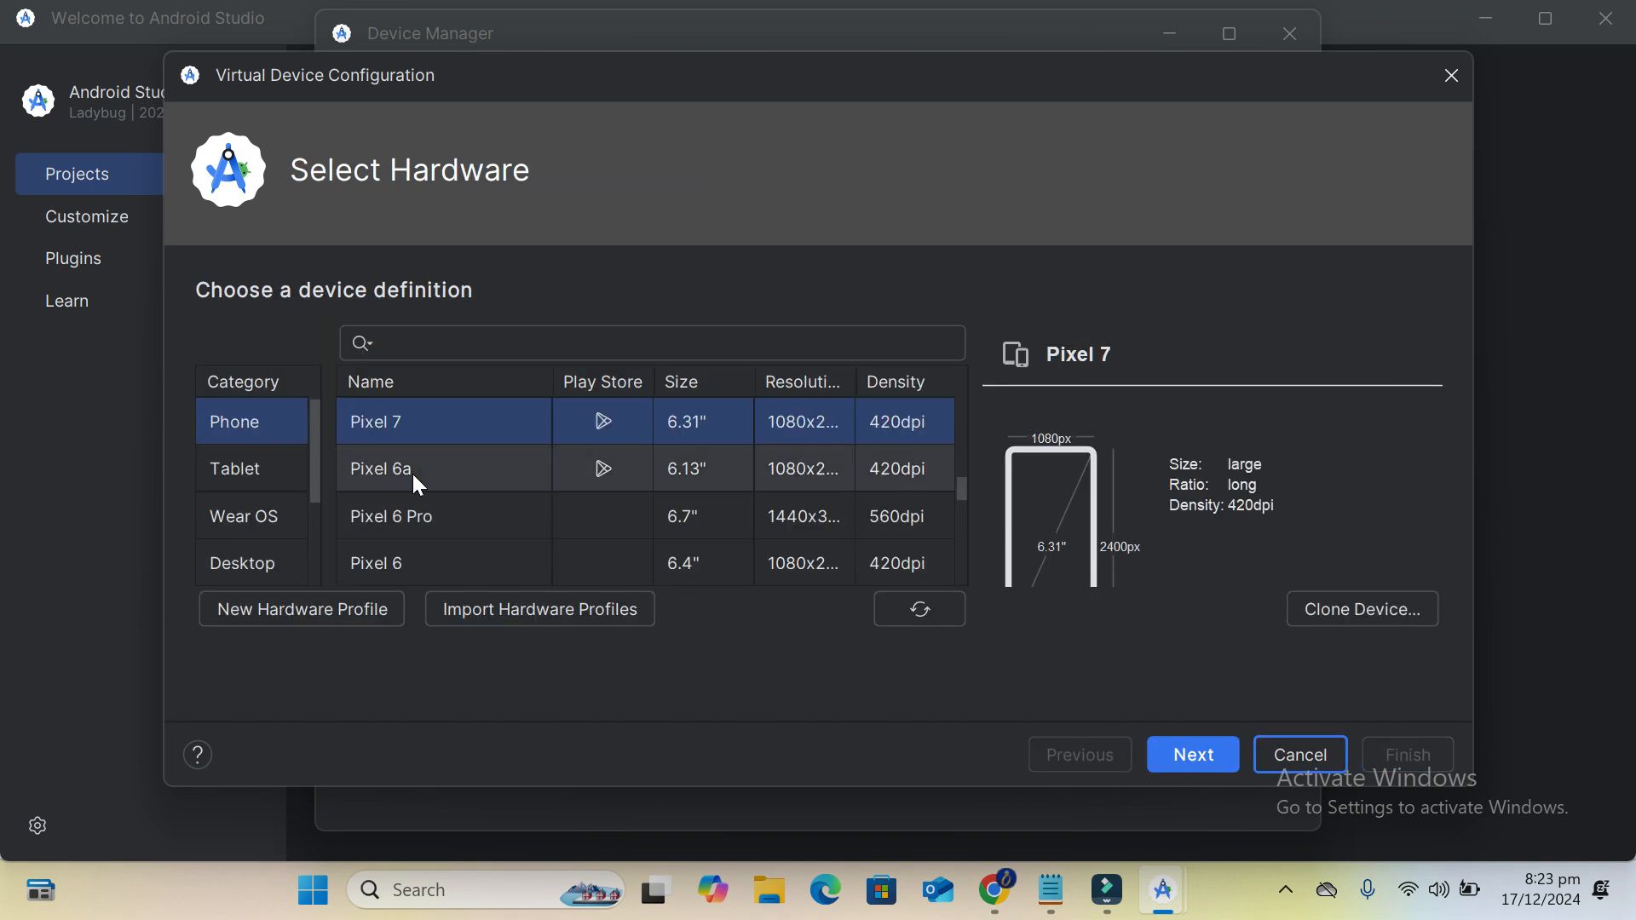
left_click(350, 423)
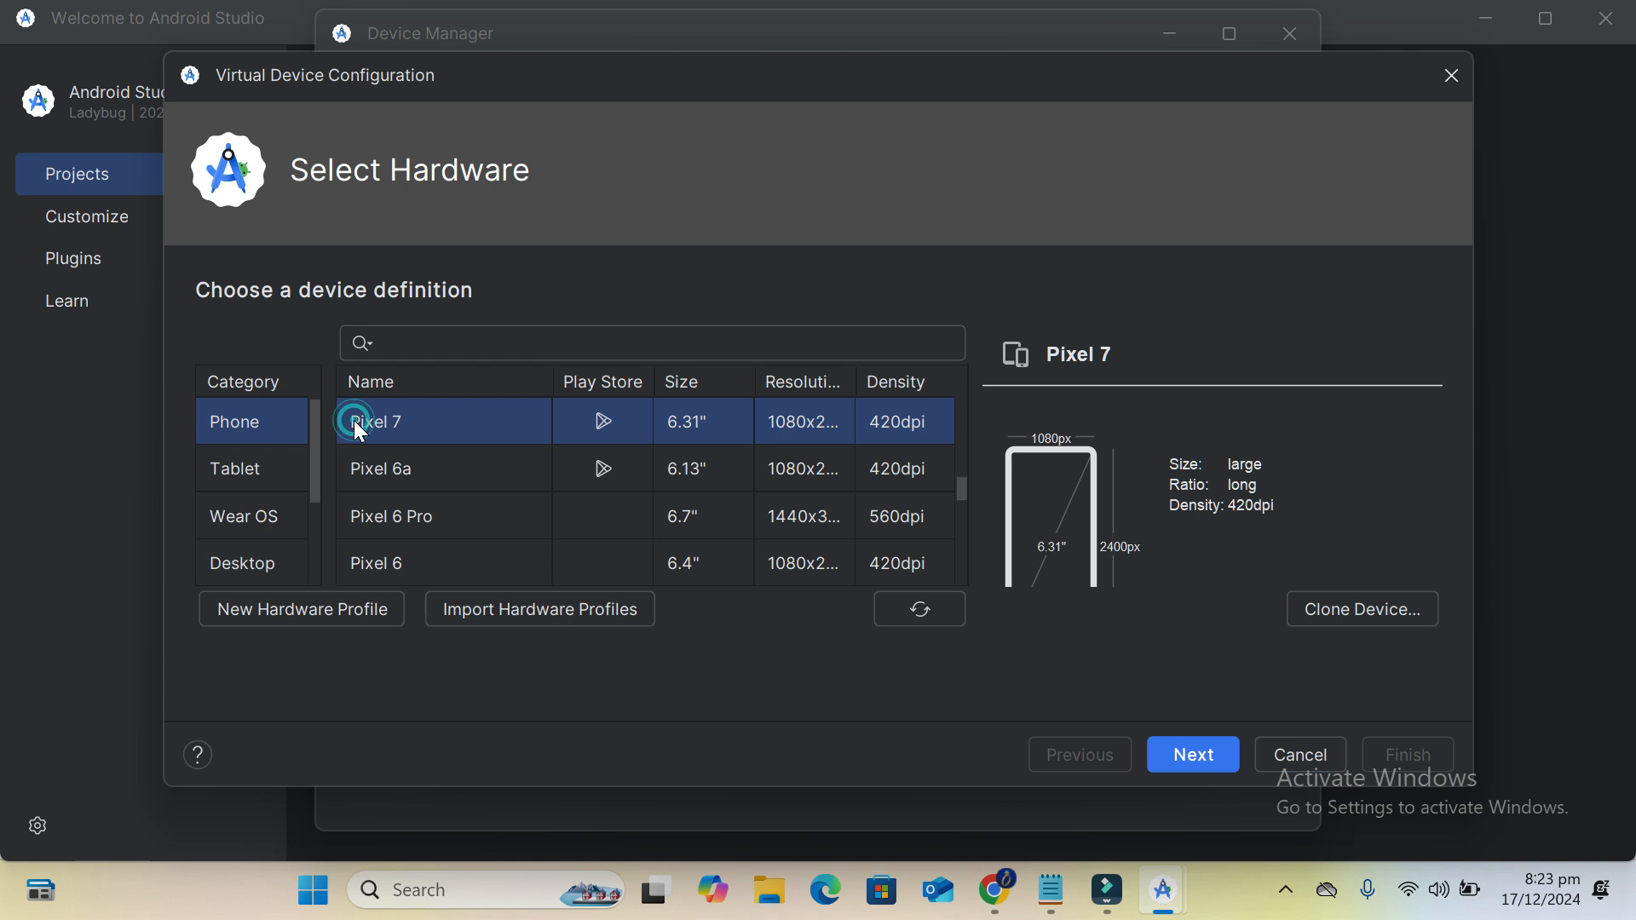
left_click(1193, 752)
left_click(1196, 753)
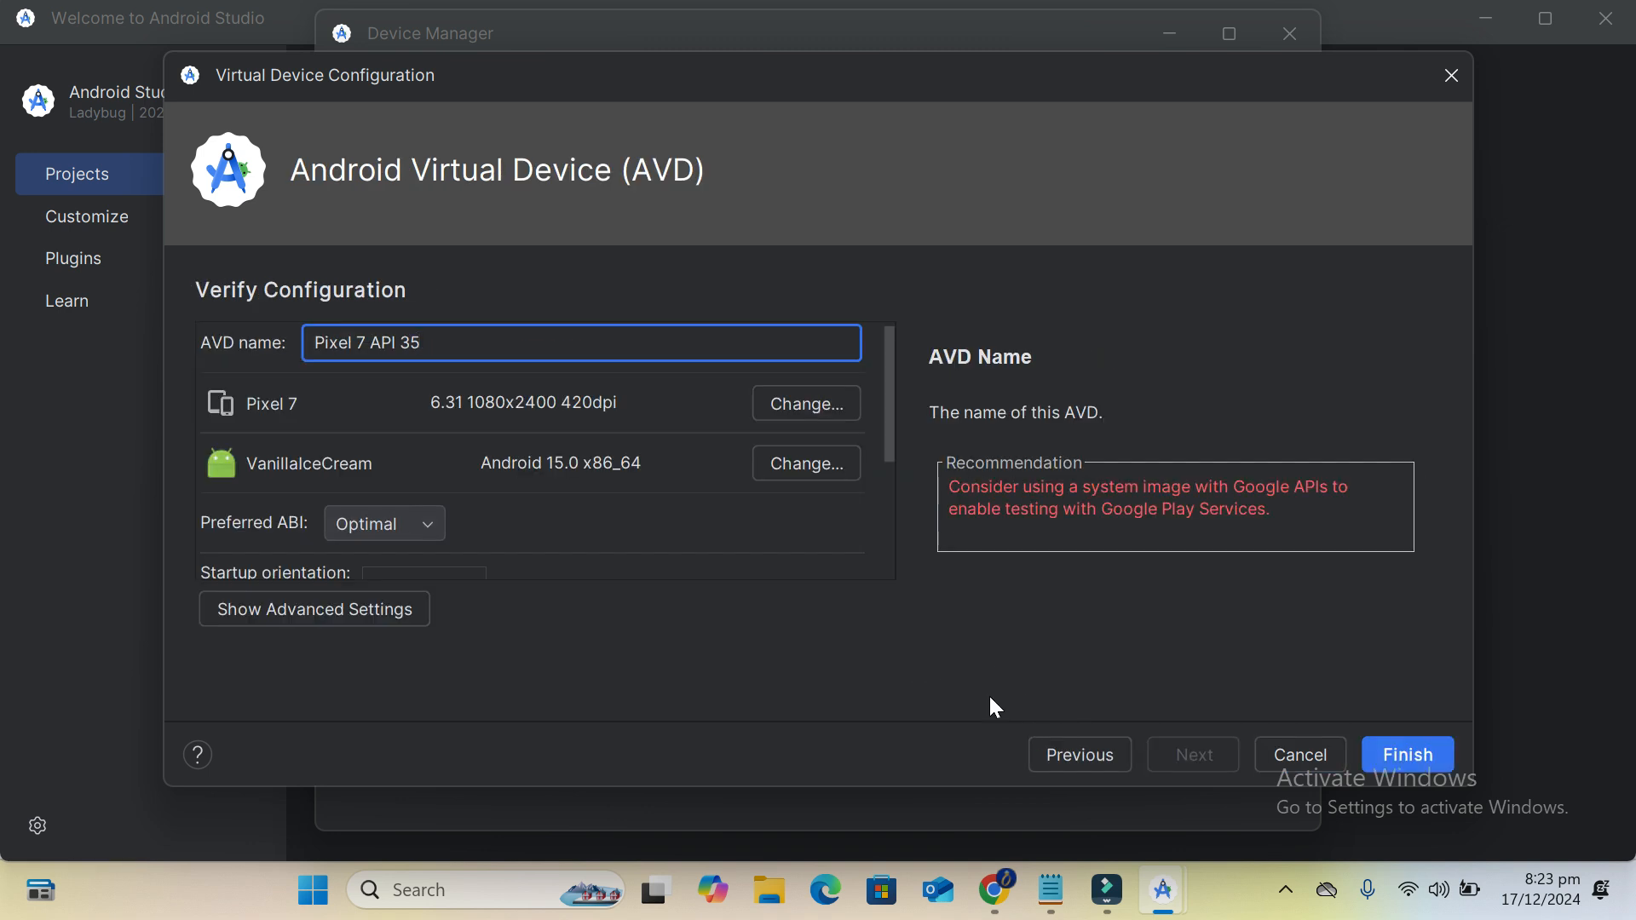
Switch the system image to the recommended VanillaIceCream API 35 Google Play image and finish creating the virtual device
left_click(1077, 754)
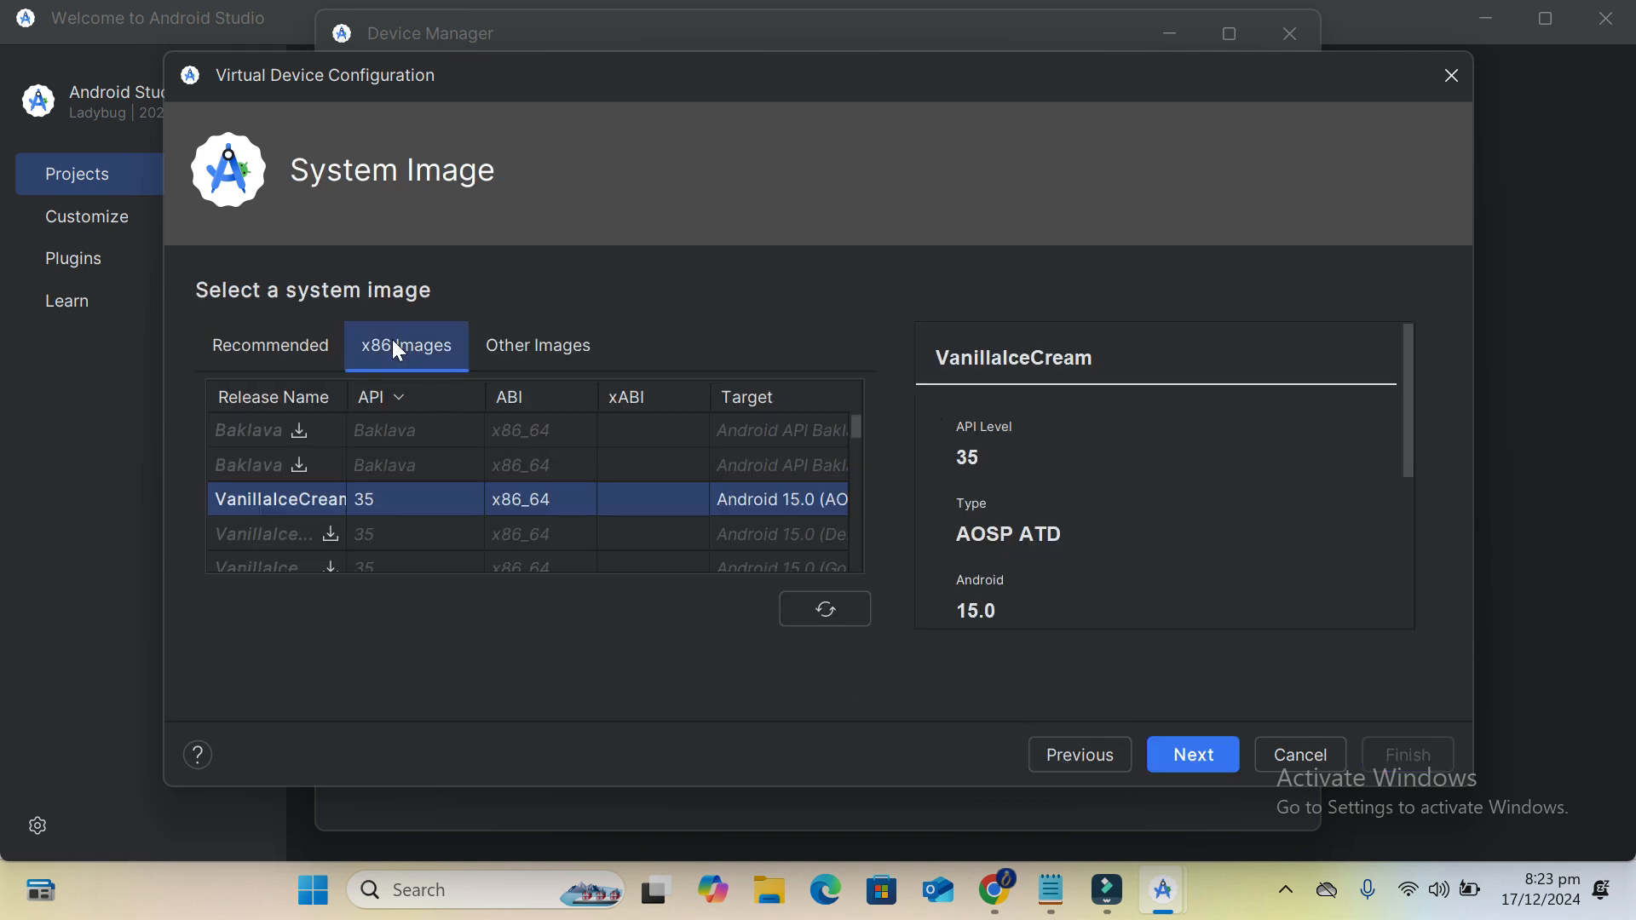
left_click(298, 351)
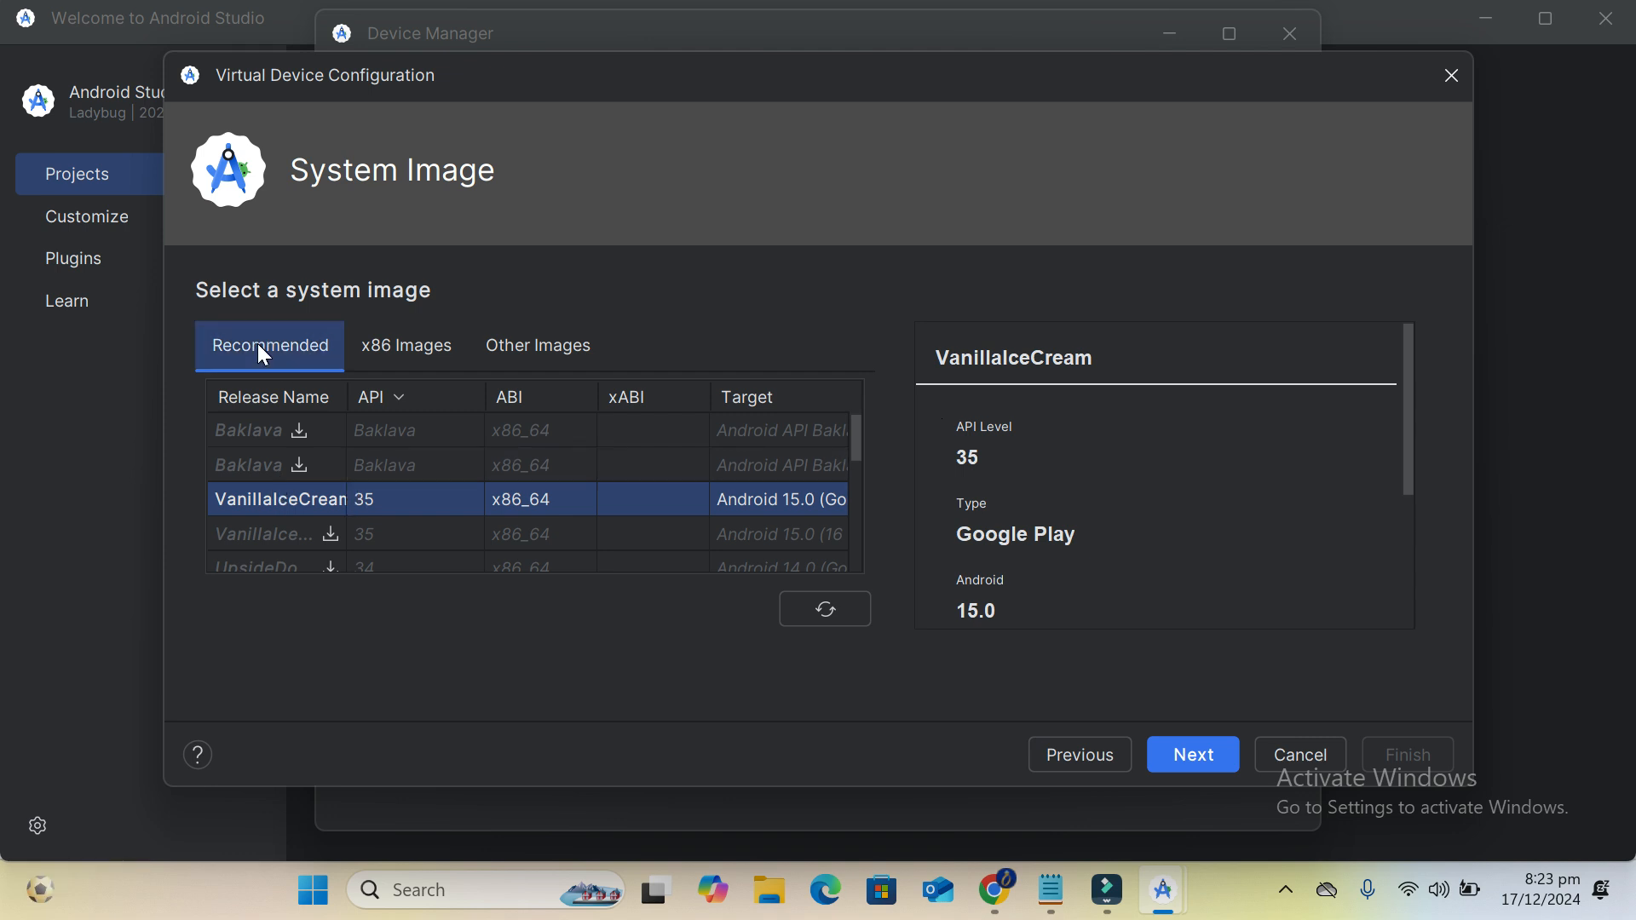
left_click(1191, 754)
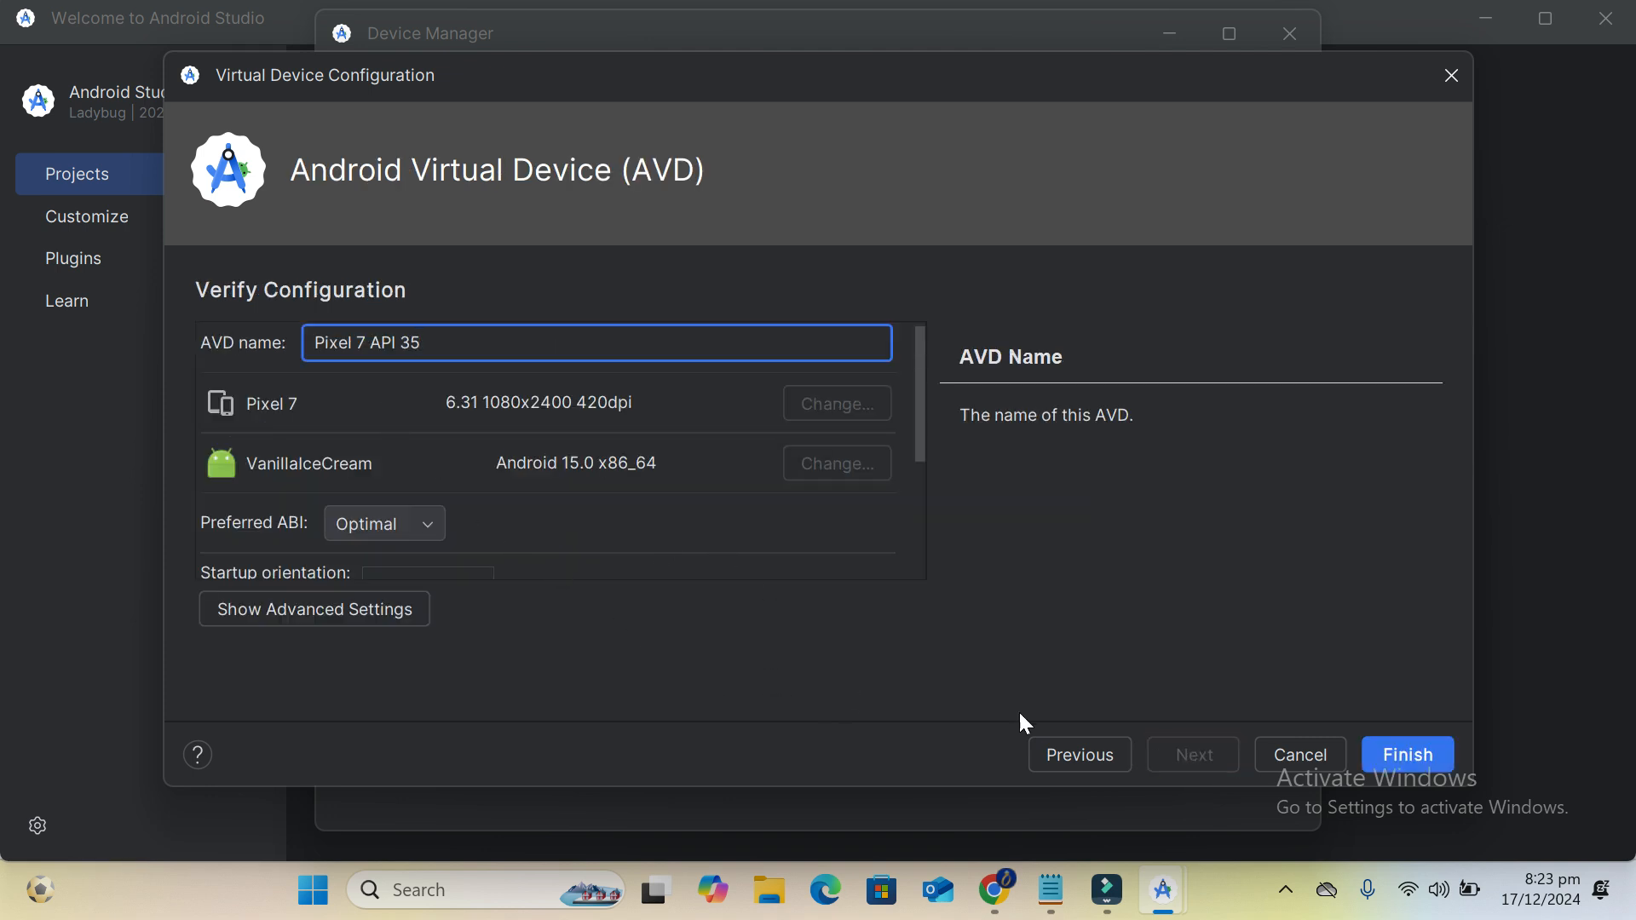
left_click(1397, 749)
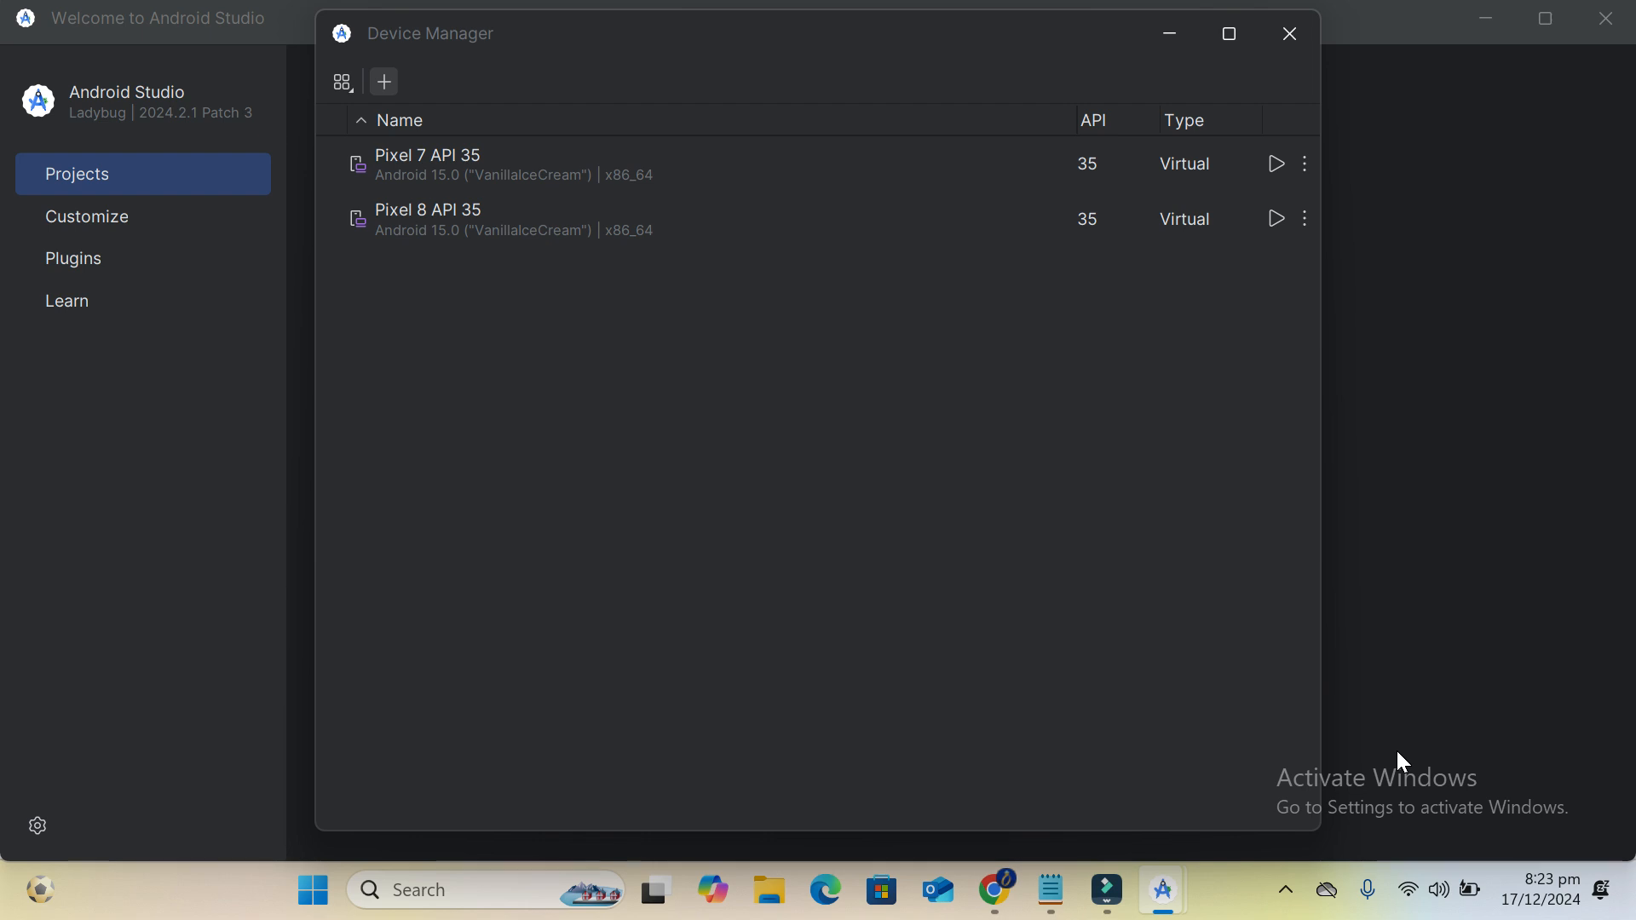
Launch the Pixel 7 API 35 virtual device and minimize the Android Studio welcome and Device Manager windows
left_click(706, 182)
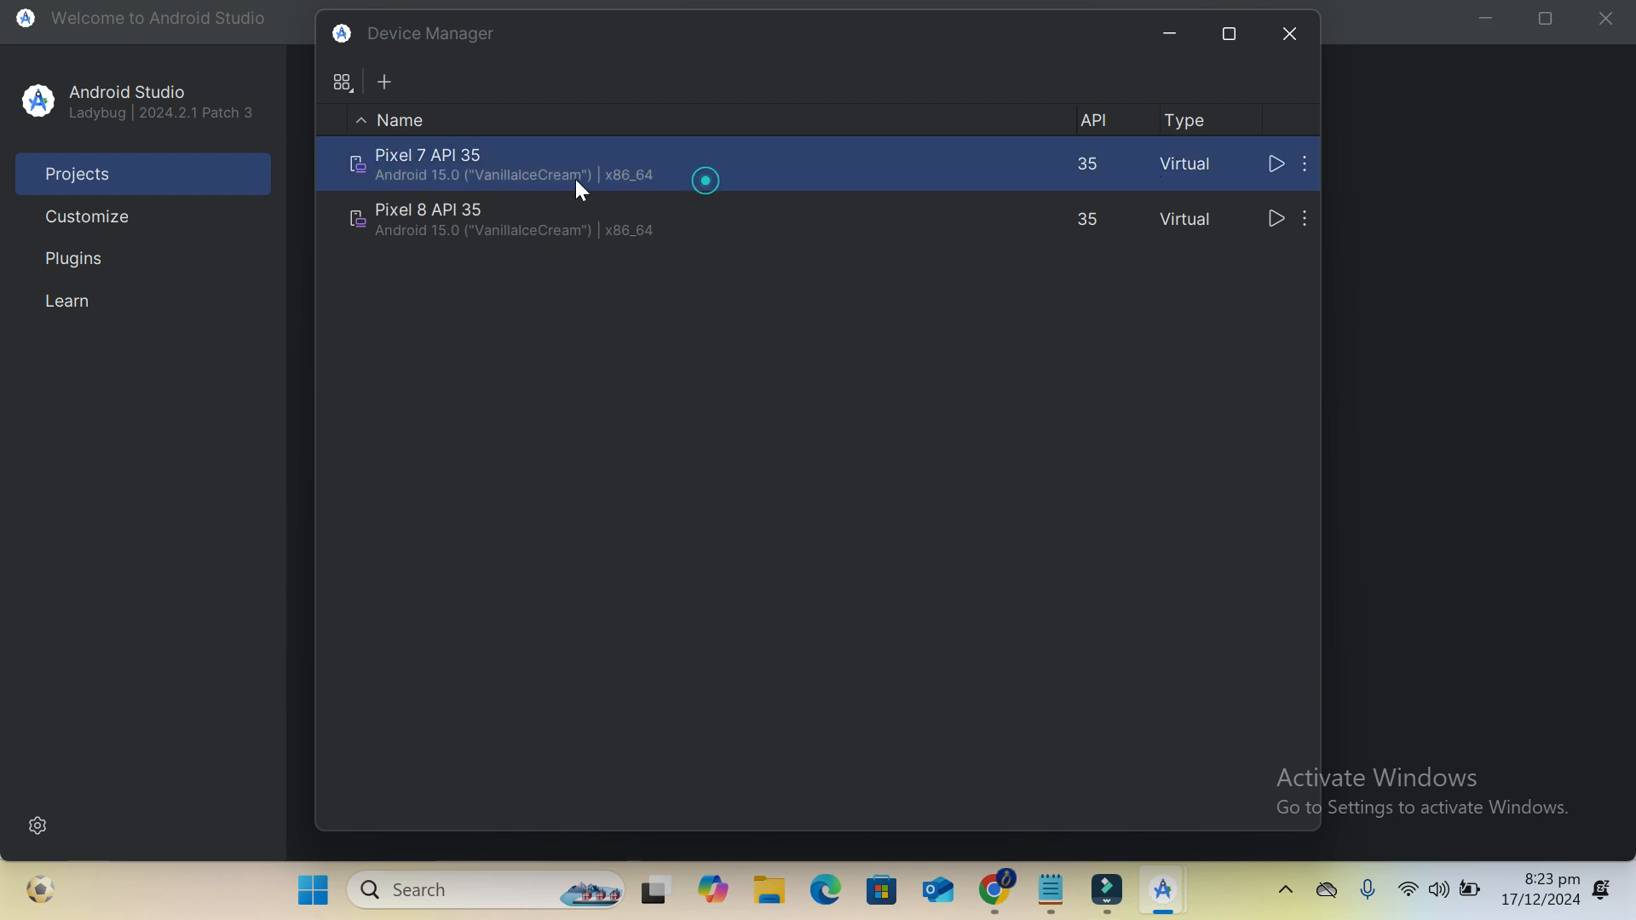
left_click(1275, 167)
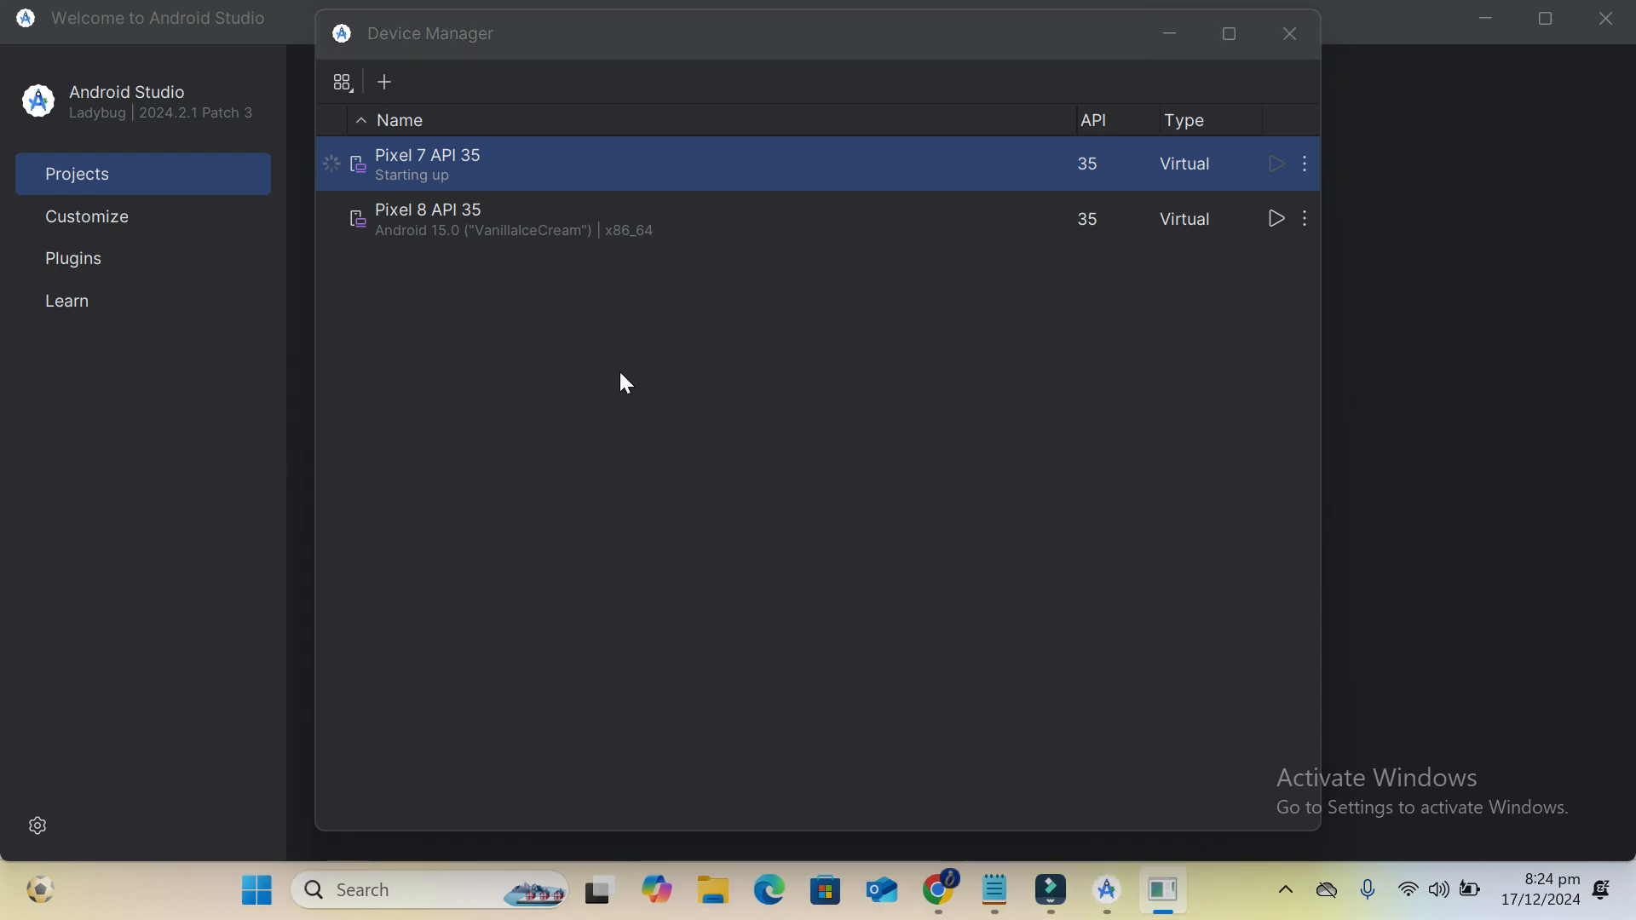
left_click(627, 360)
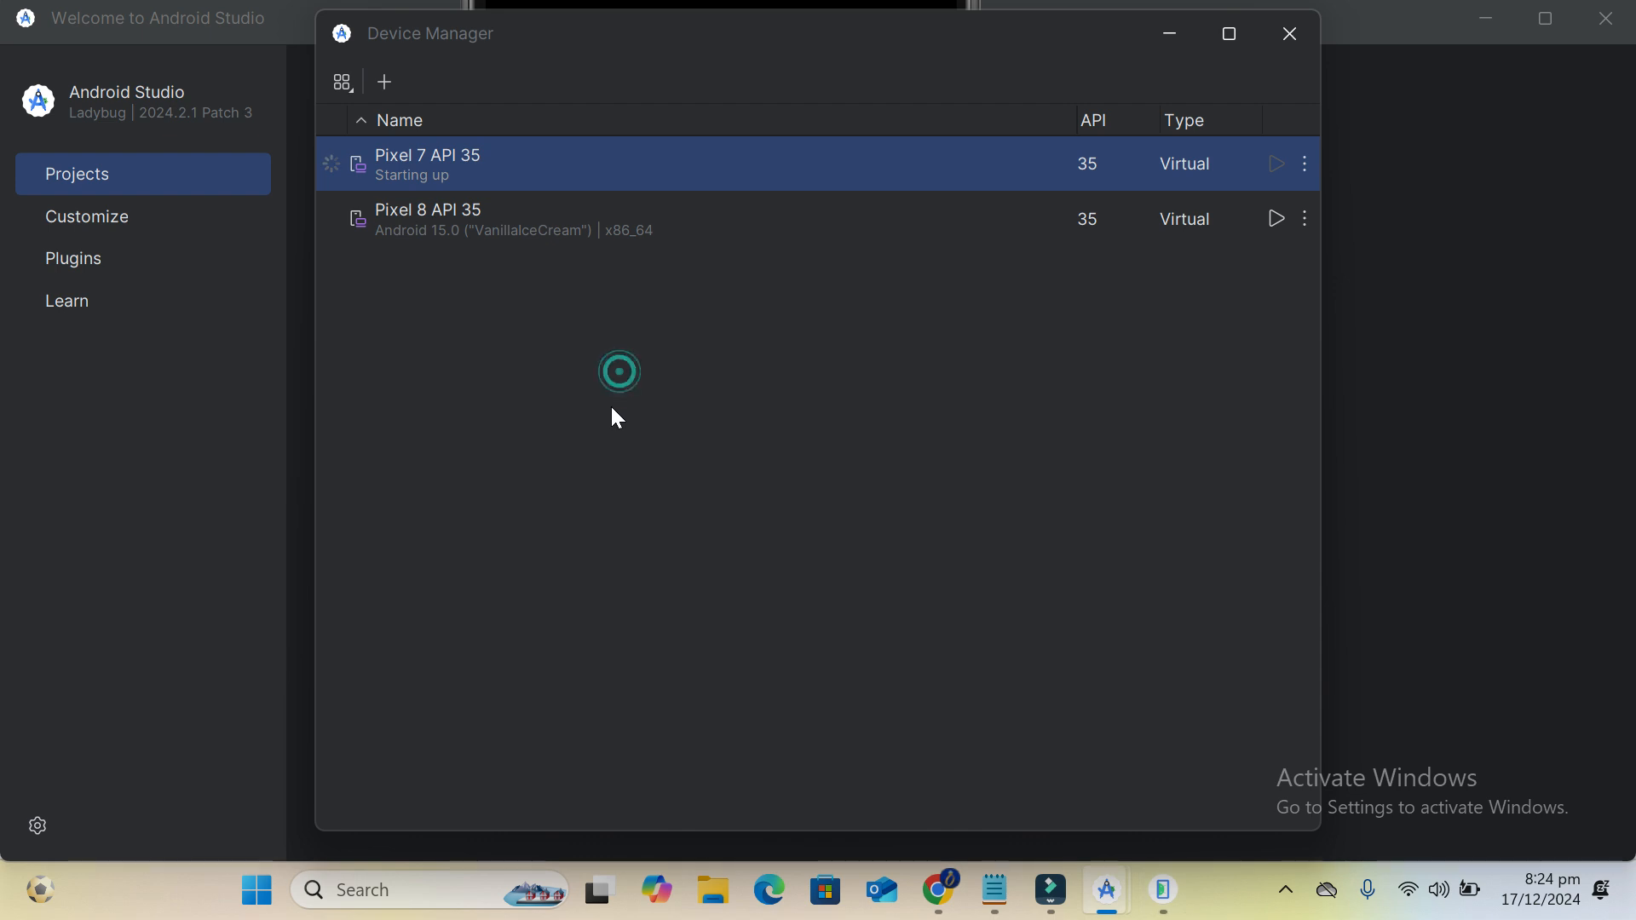
left_click(1462, 304)
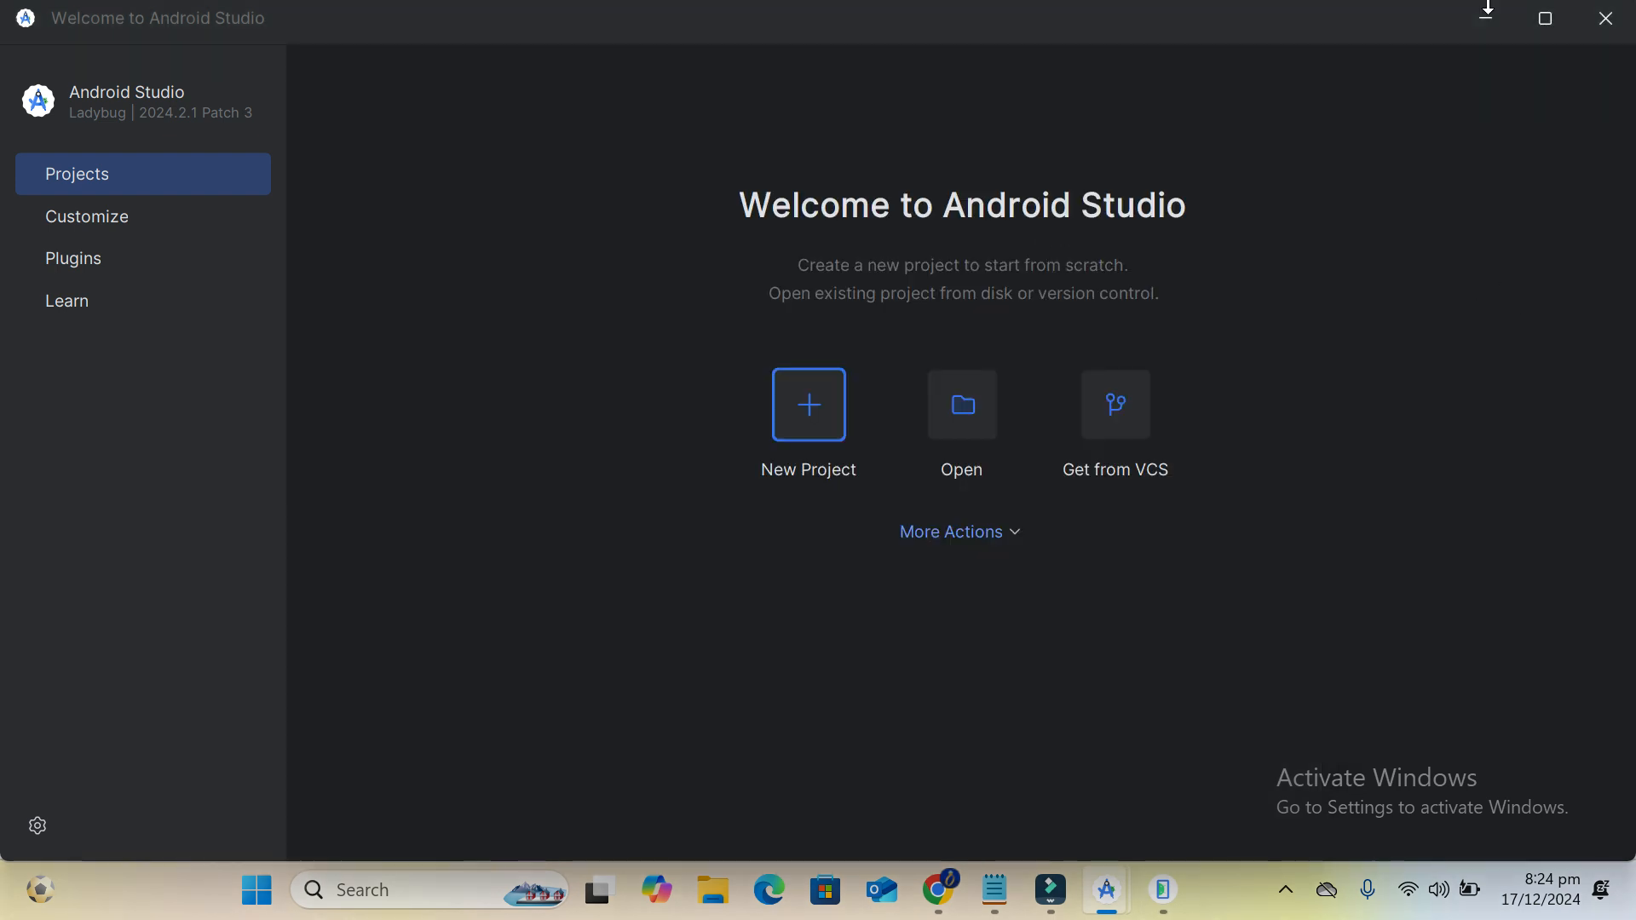
left_click(1476, 25)
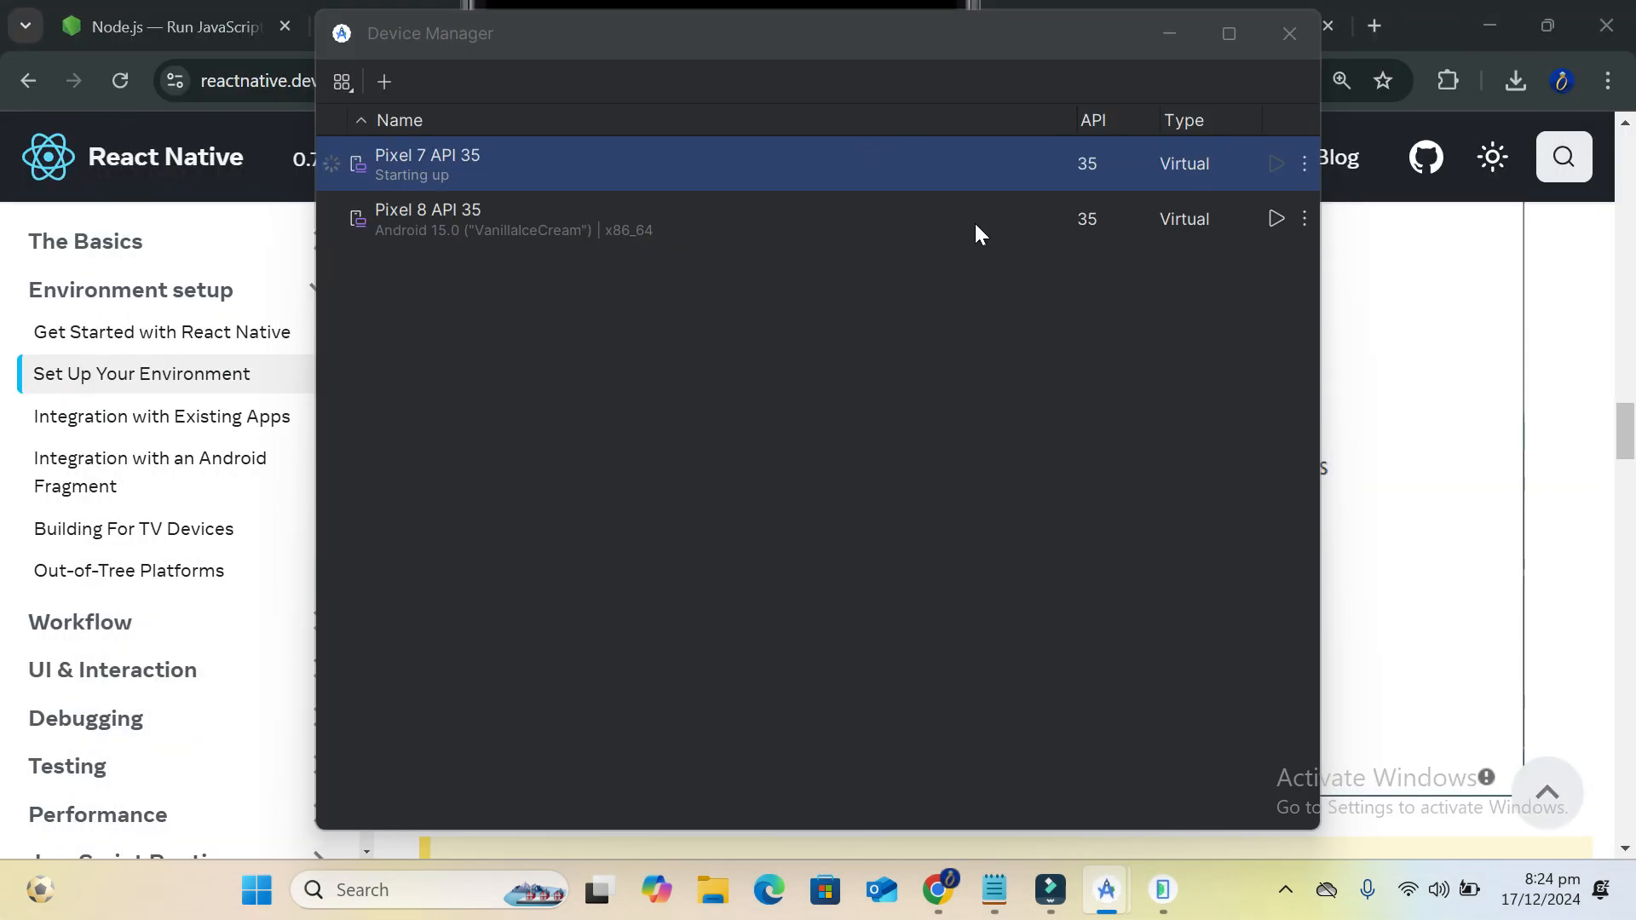
left_click(1163, 41)
Move the emulator window fully into view and off to the side of the setup guide
left_click_drag(969, 47, 997, 580)
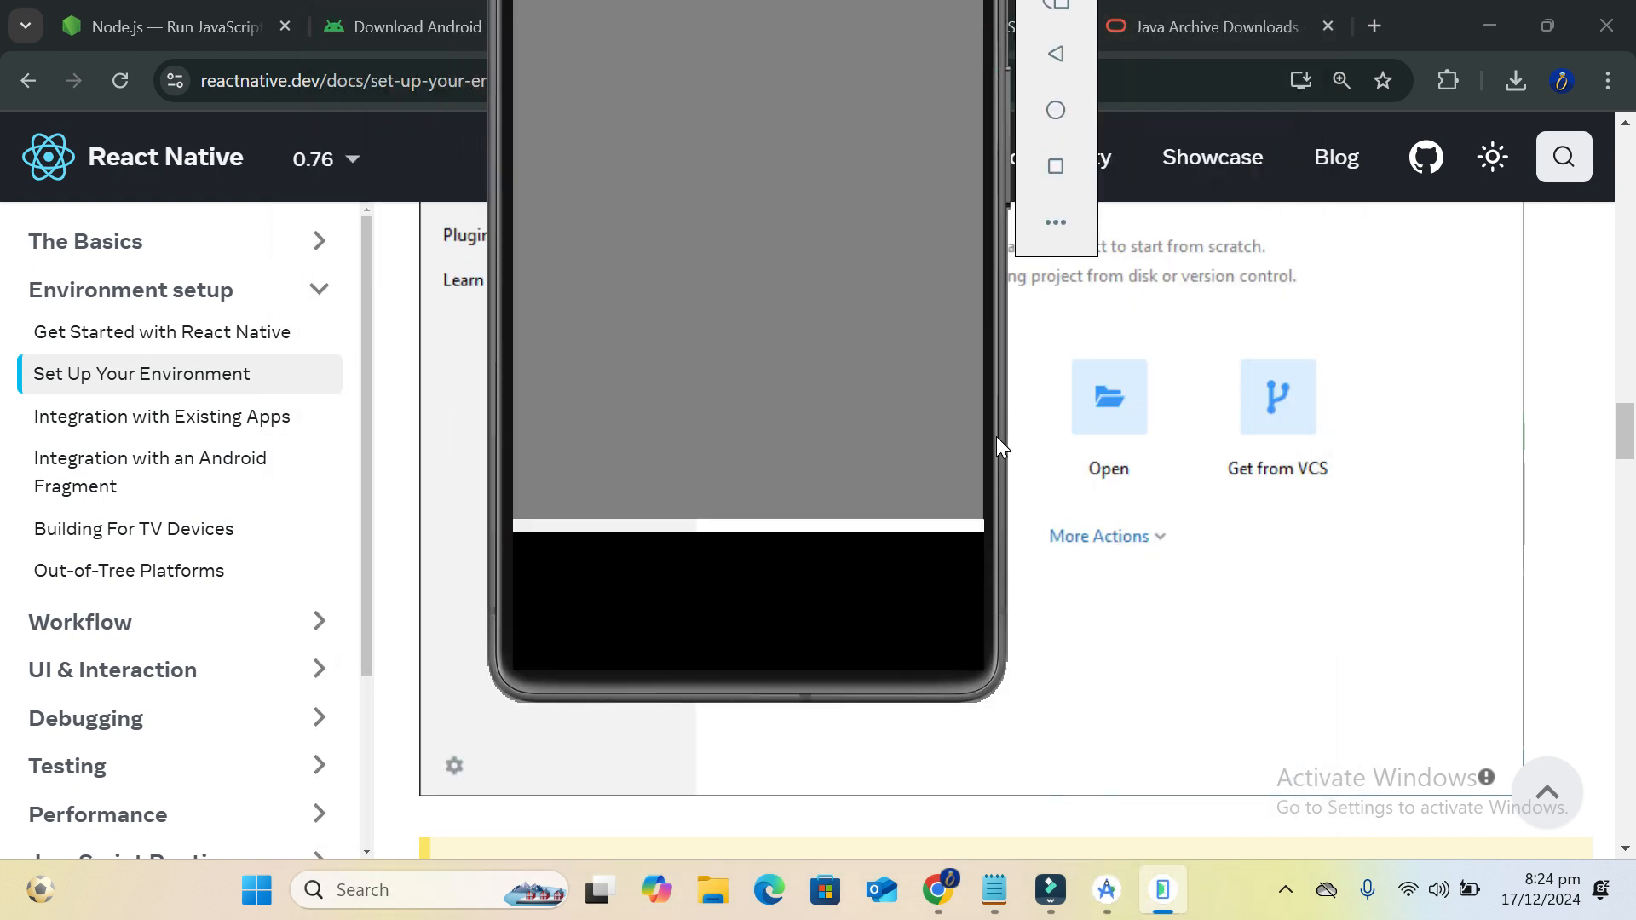
left_click_drag(994, 468, 959, 703)
left_click_drag(971, 513, 1143, 676)
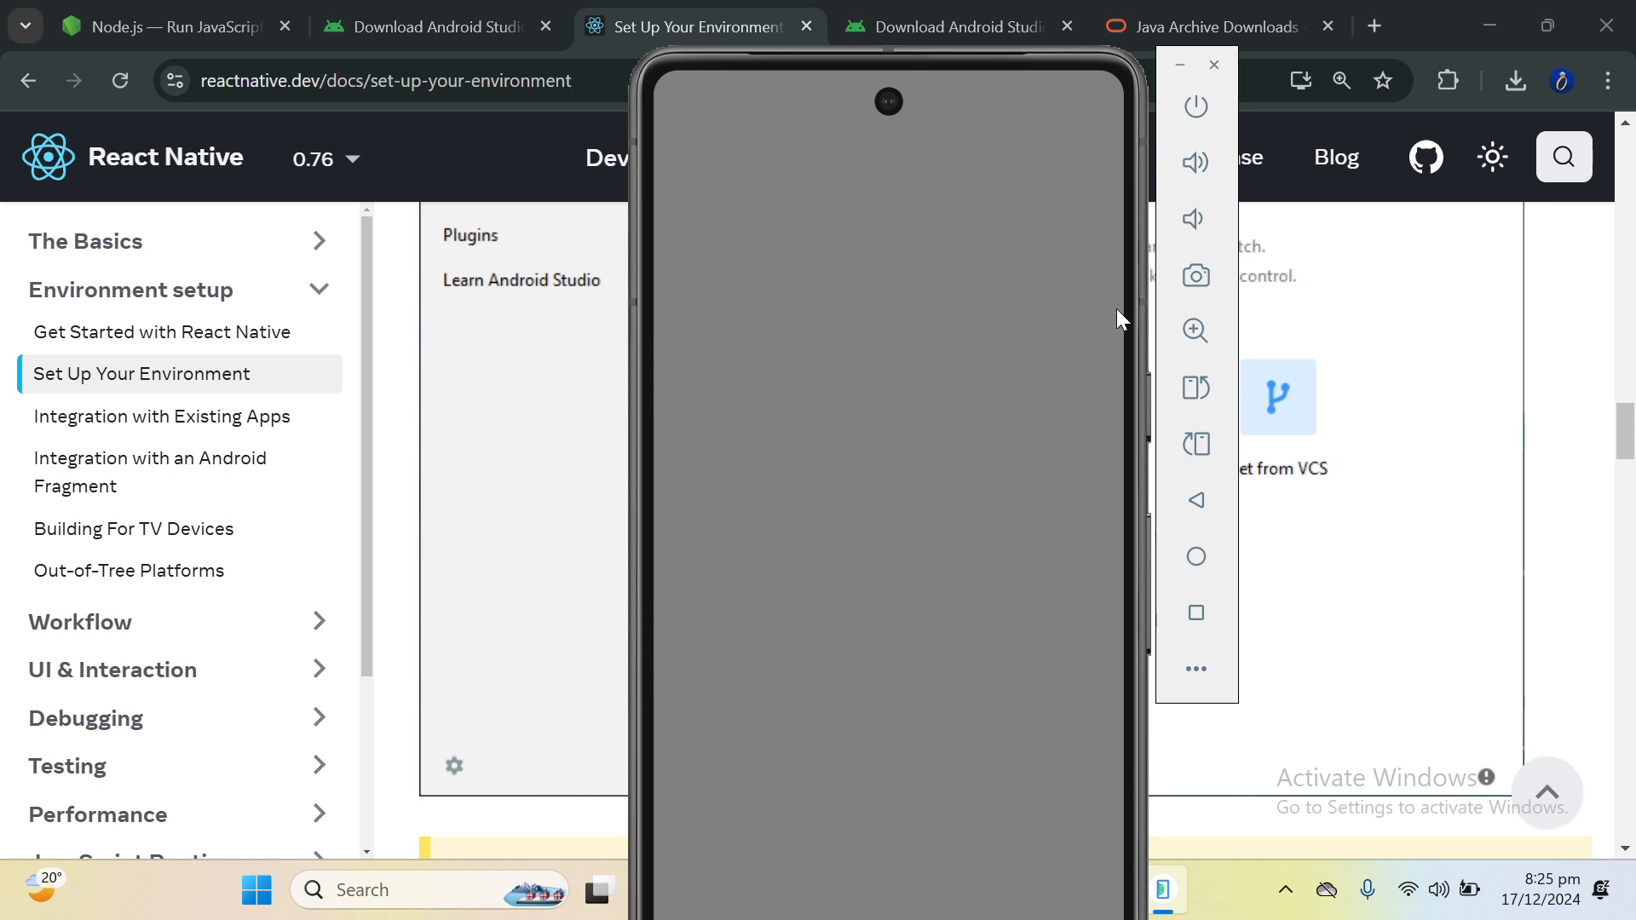
left_click_drag(1139, 346, 1623, 358)
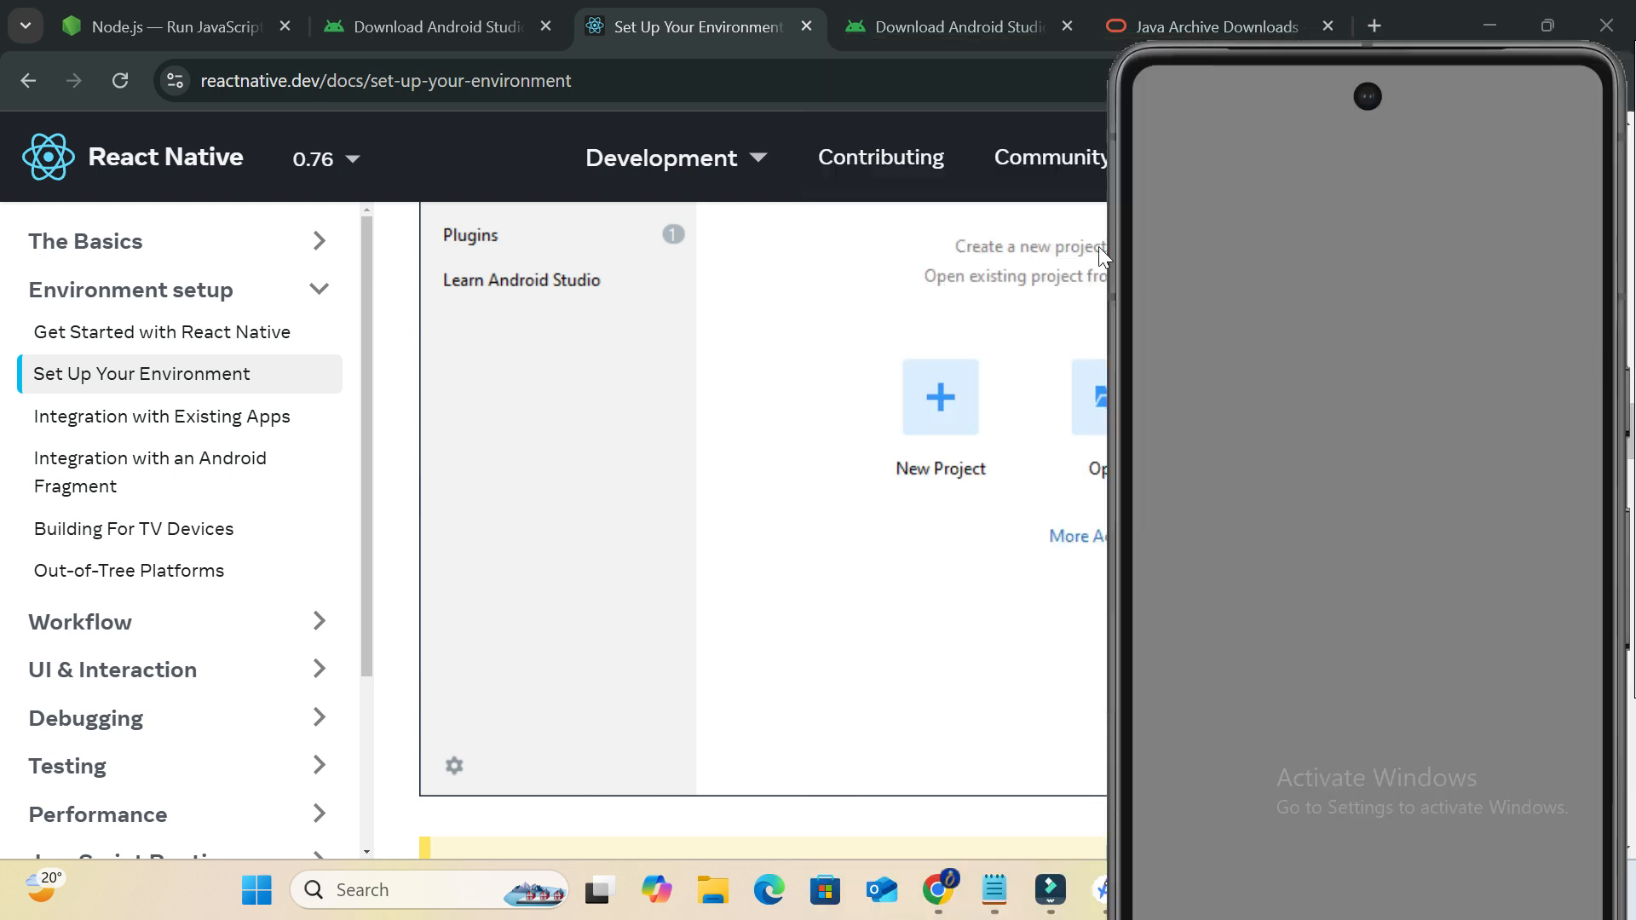
Review the guide's "Install Android Studio" section and highlight the Android SDK entry among the required components
left_click(775, 423)
scroll(776, 422, "up", 1)
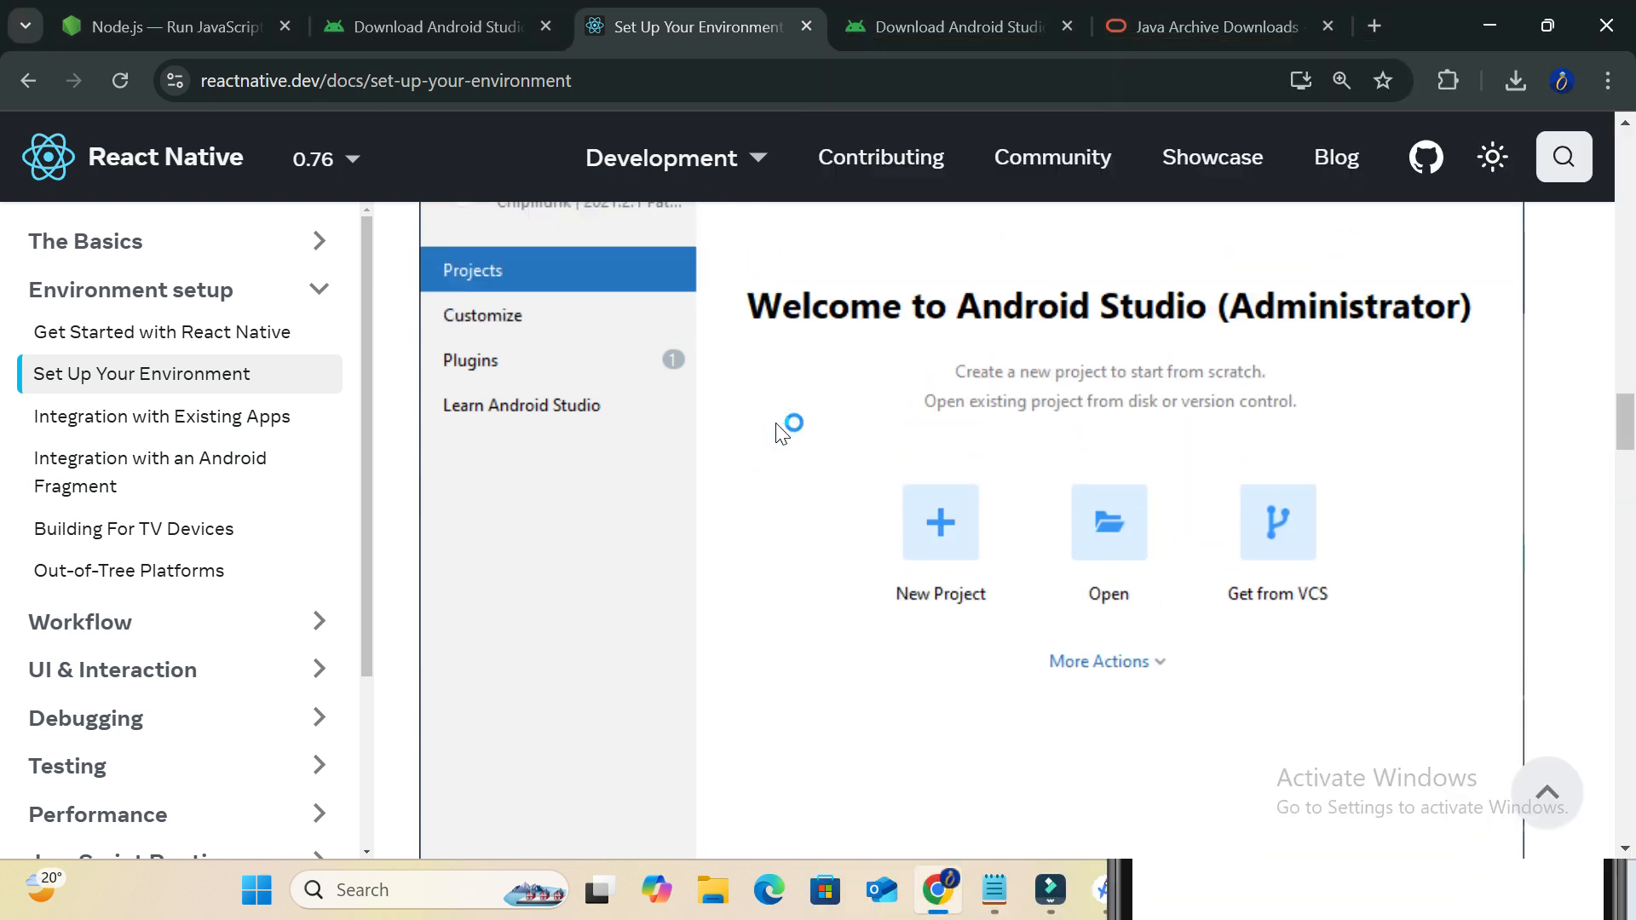
scroll(669, 632, "up", 5)
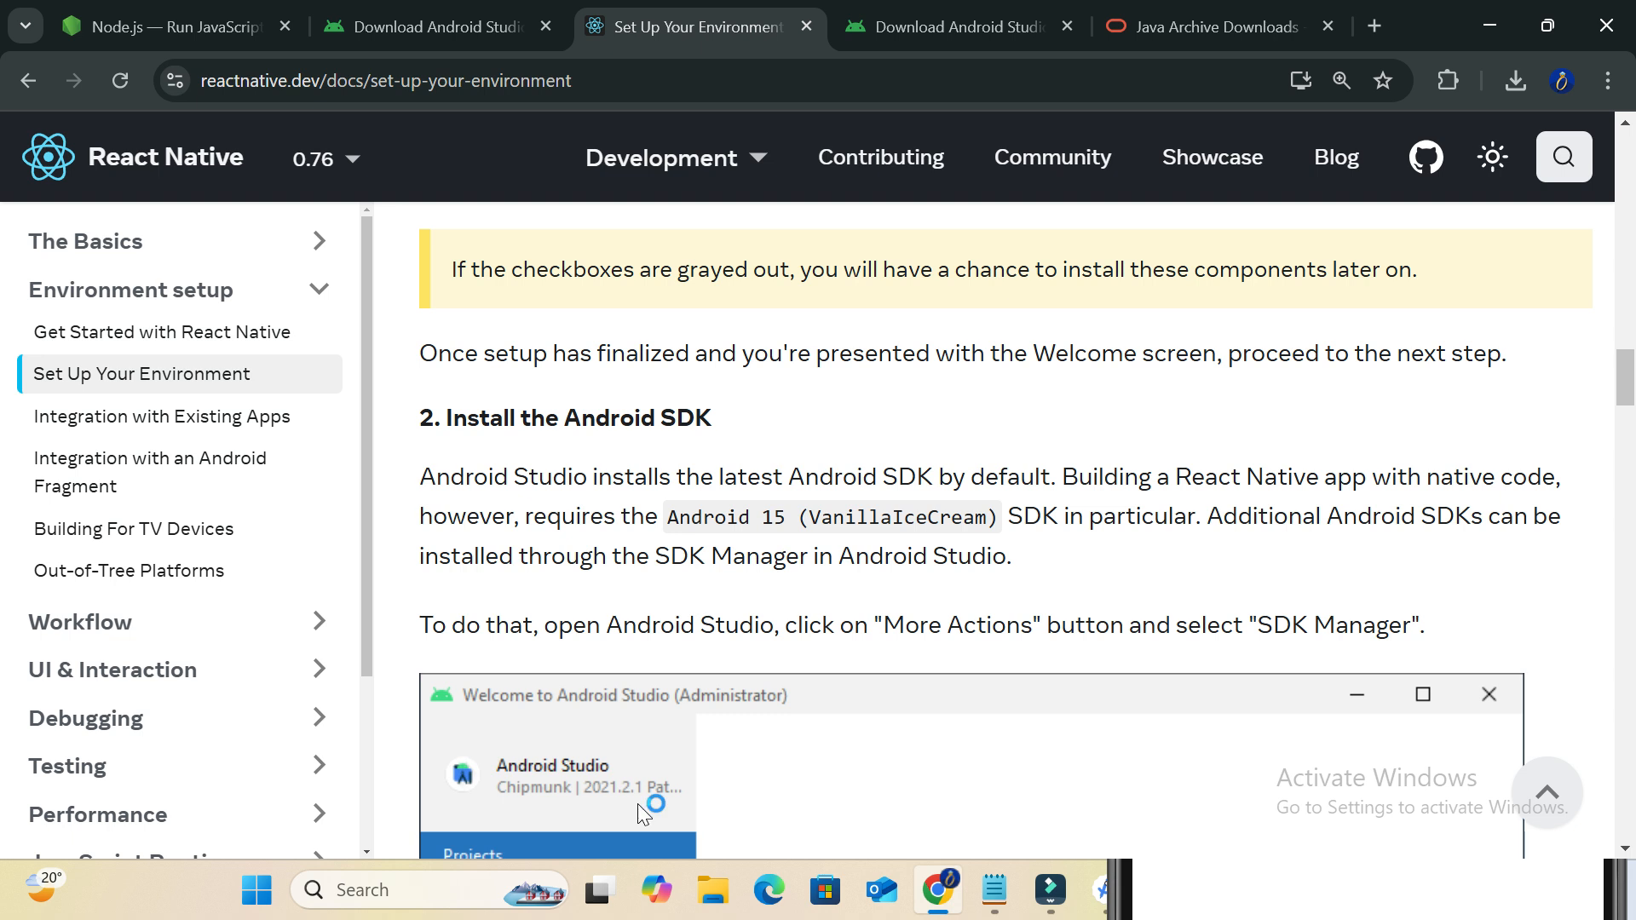
scroll(637, 804, "up", 5)
scroll(641, 813, "down", 2)
scroll(643, 813, "up", 2)
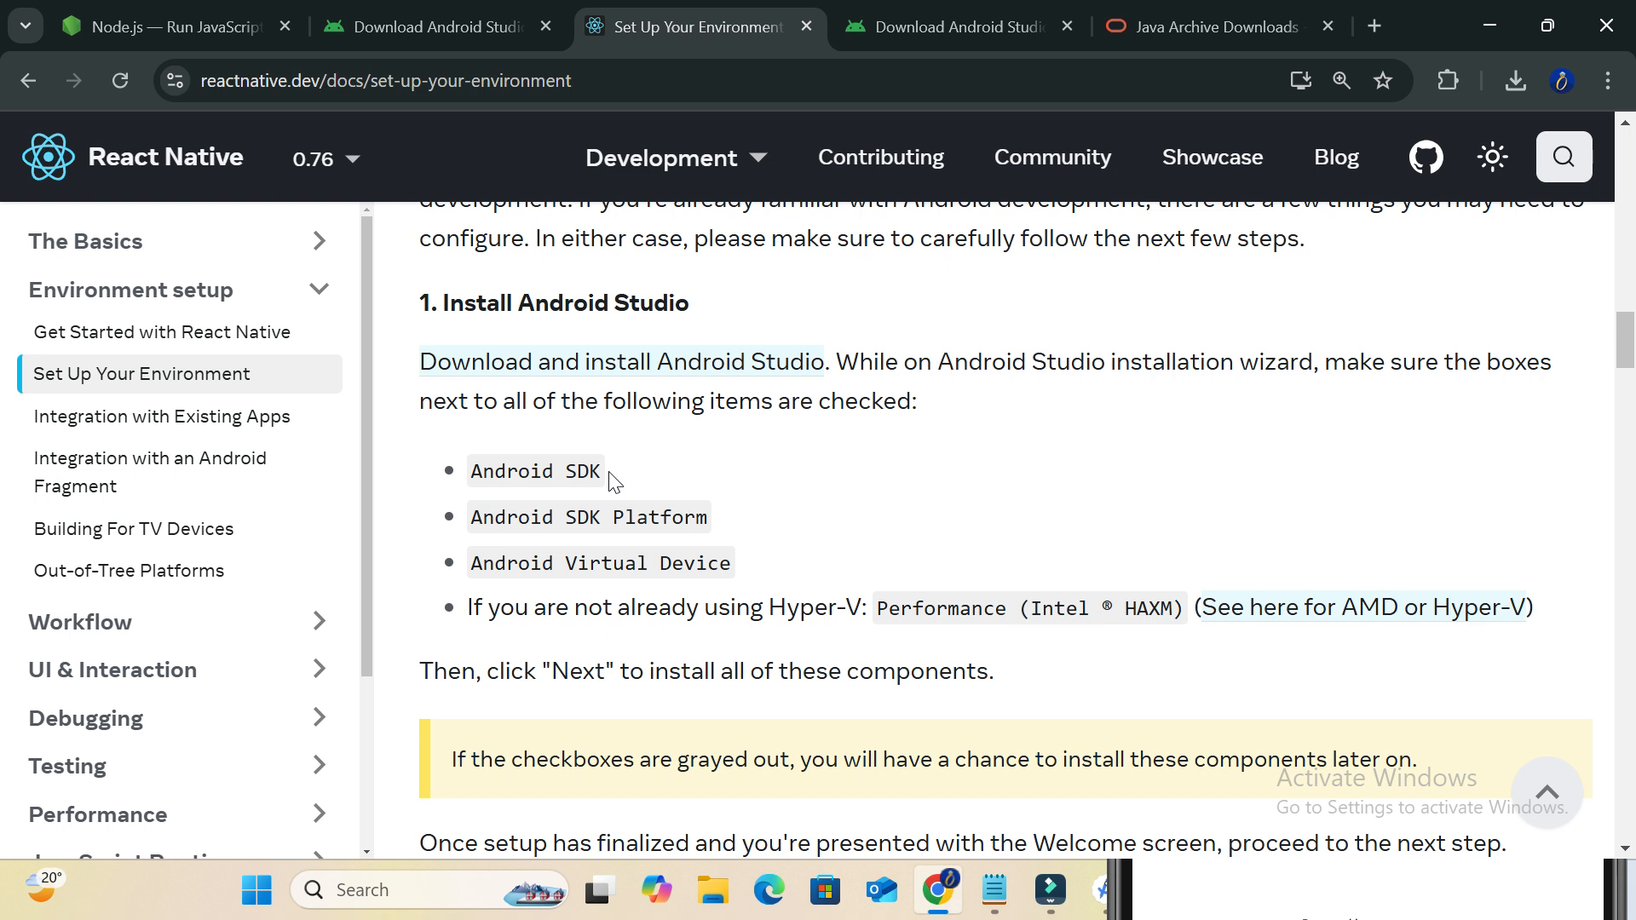
left_click_drag(610, 475, 468, 471)
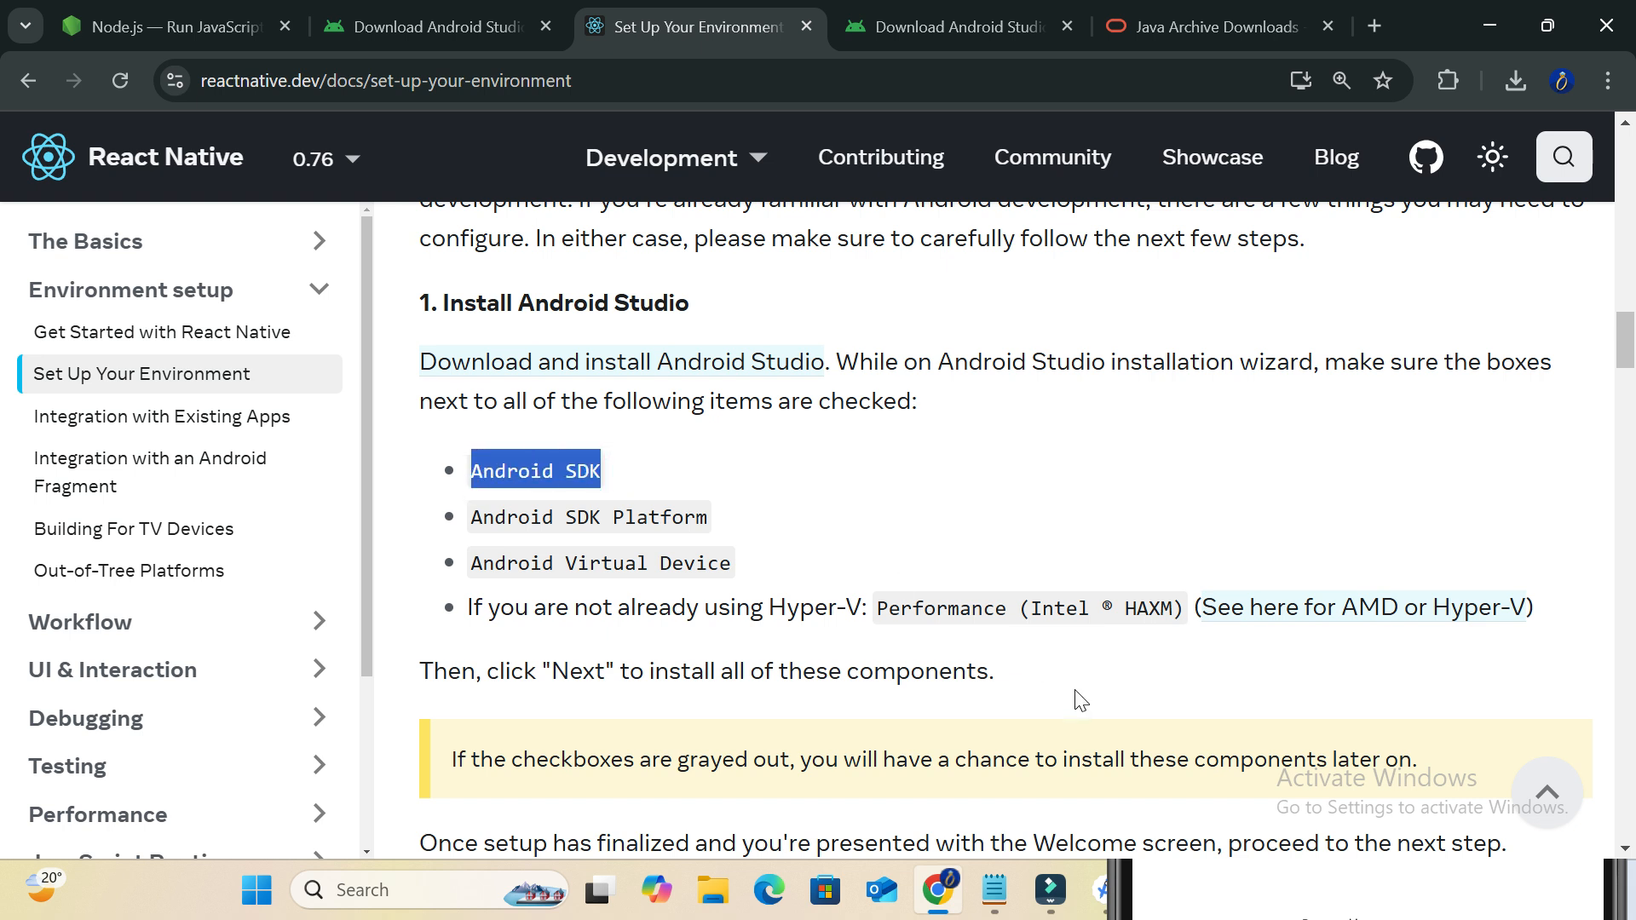
Copy the "Android SDK Platform" entry from the guide's list of required Android Studio components
left_click_drag(726, 515, 483, 517)
scroll(707, 443, "down", 1)
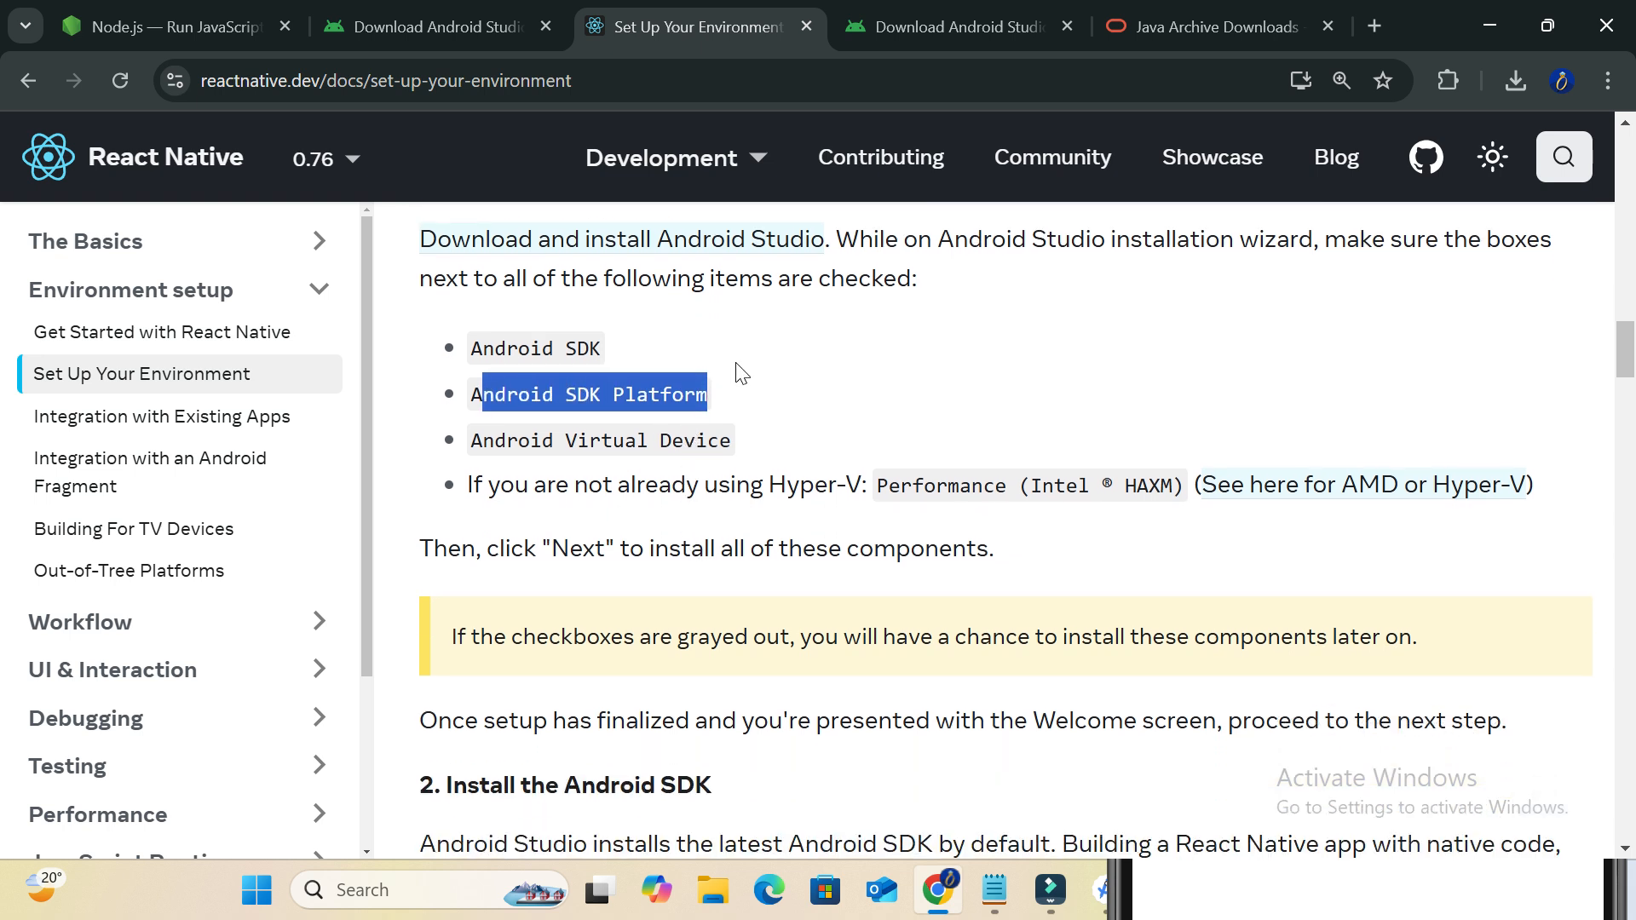
left_click(730, 390)
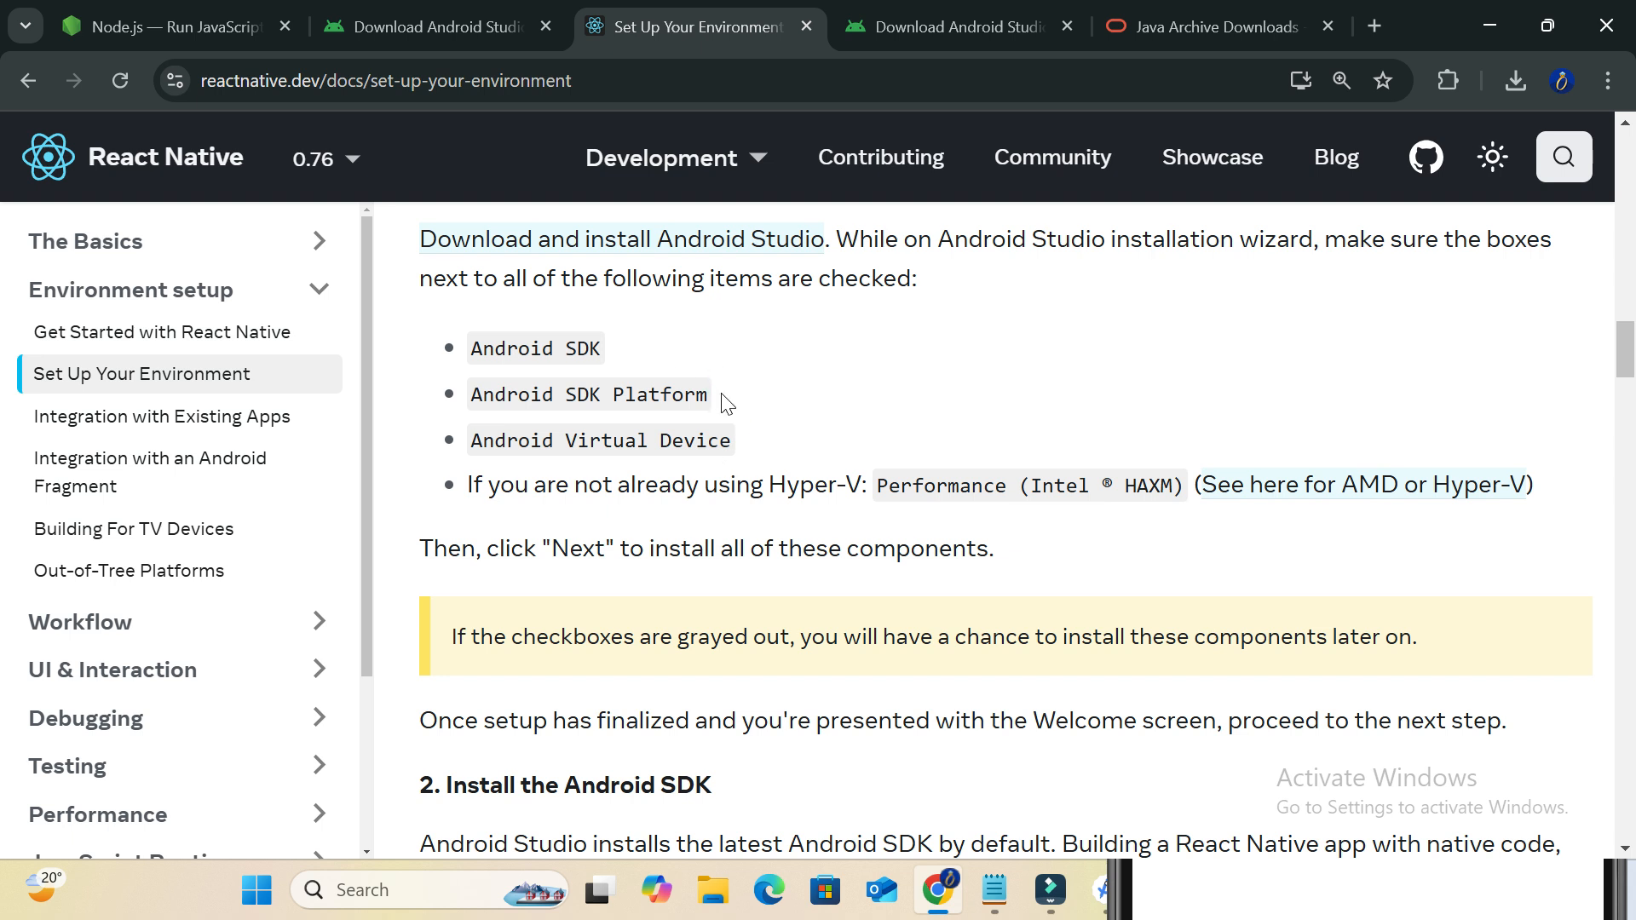
left_click_drag(714, 394, 470, 413)
key("ctrl+c")
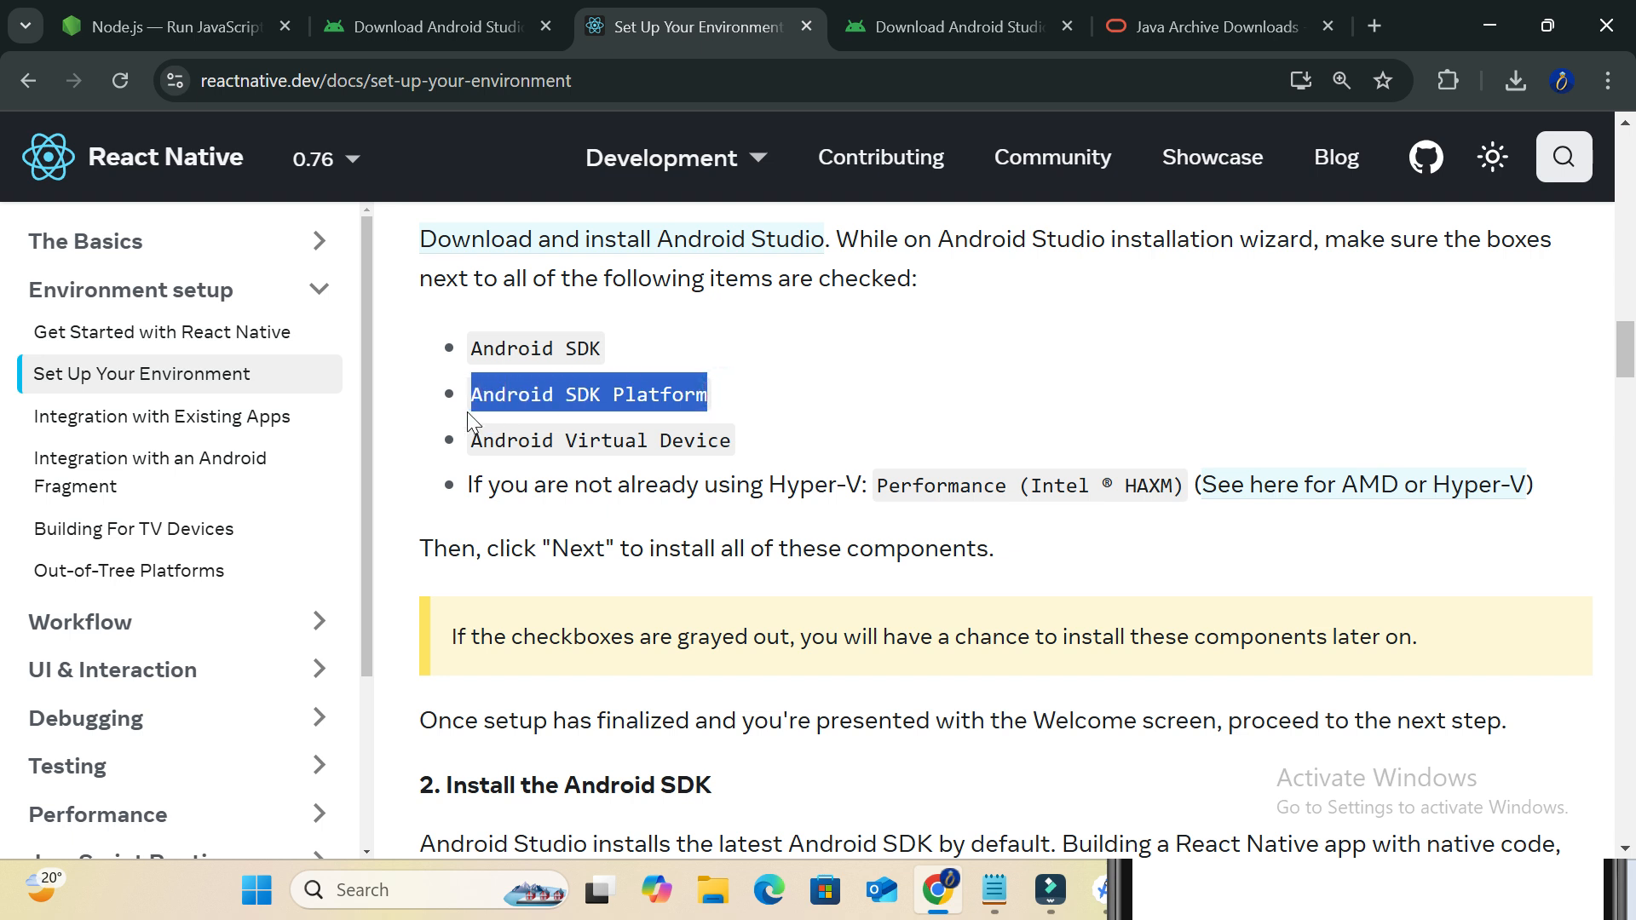
Search Google in a new tab for "how to add android sdk platform in variable environment"
left_click(1368, 19)
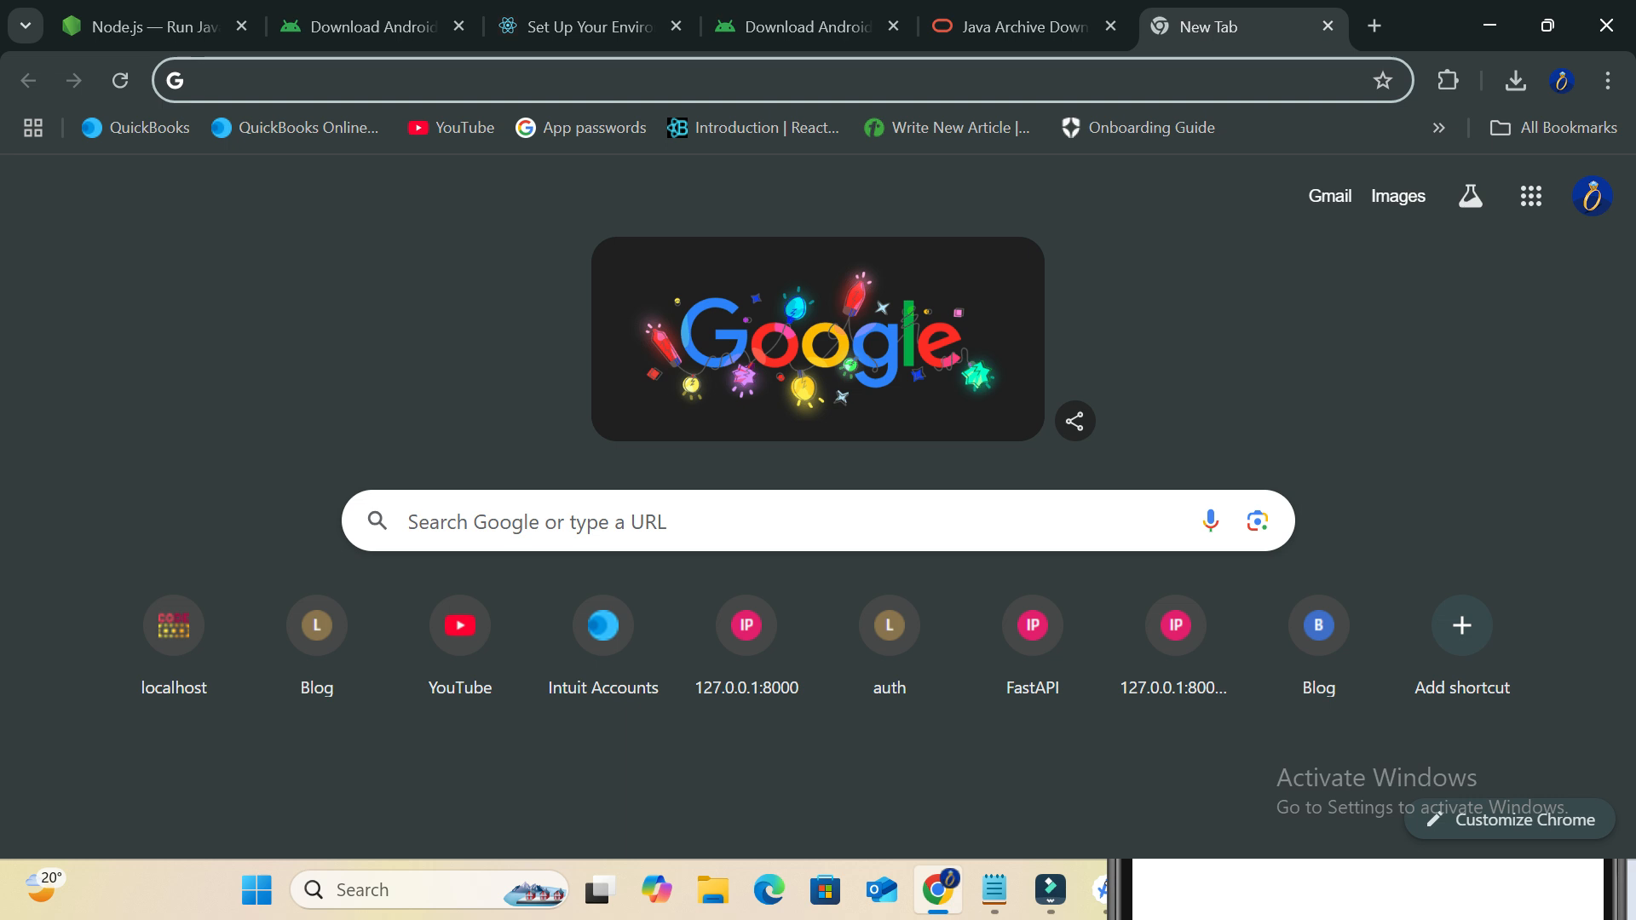
type("HOW TO ")
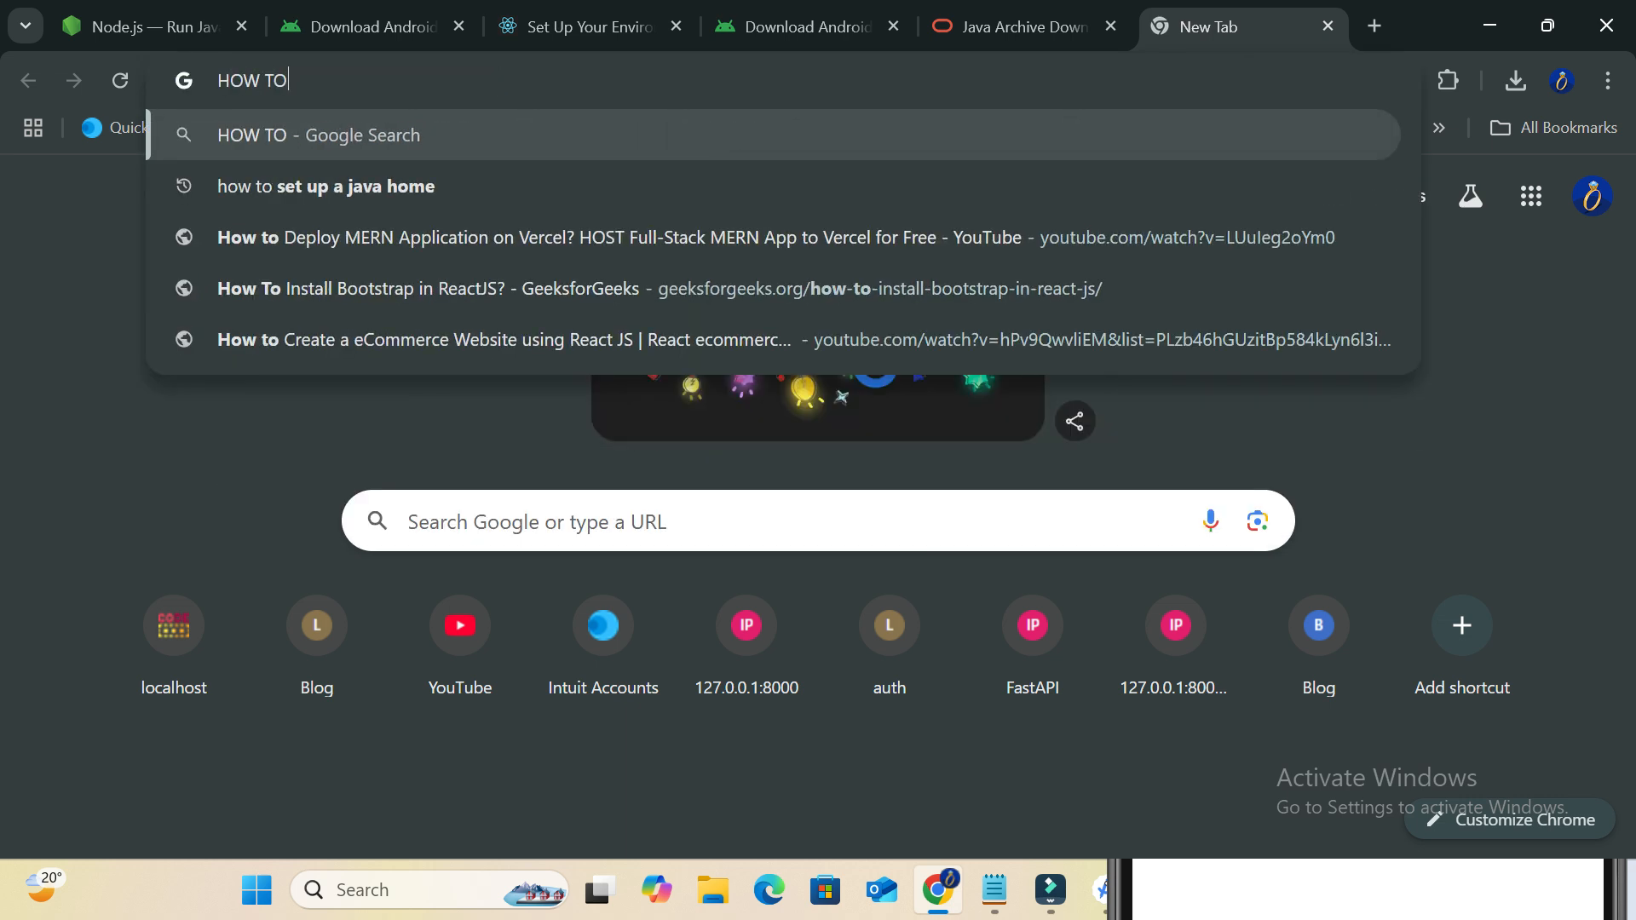
type("ADD")
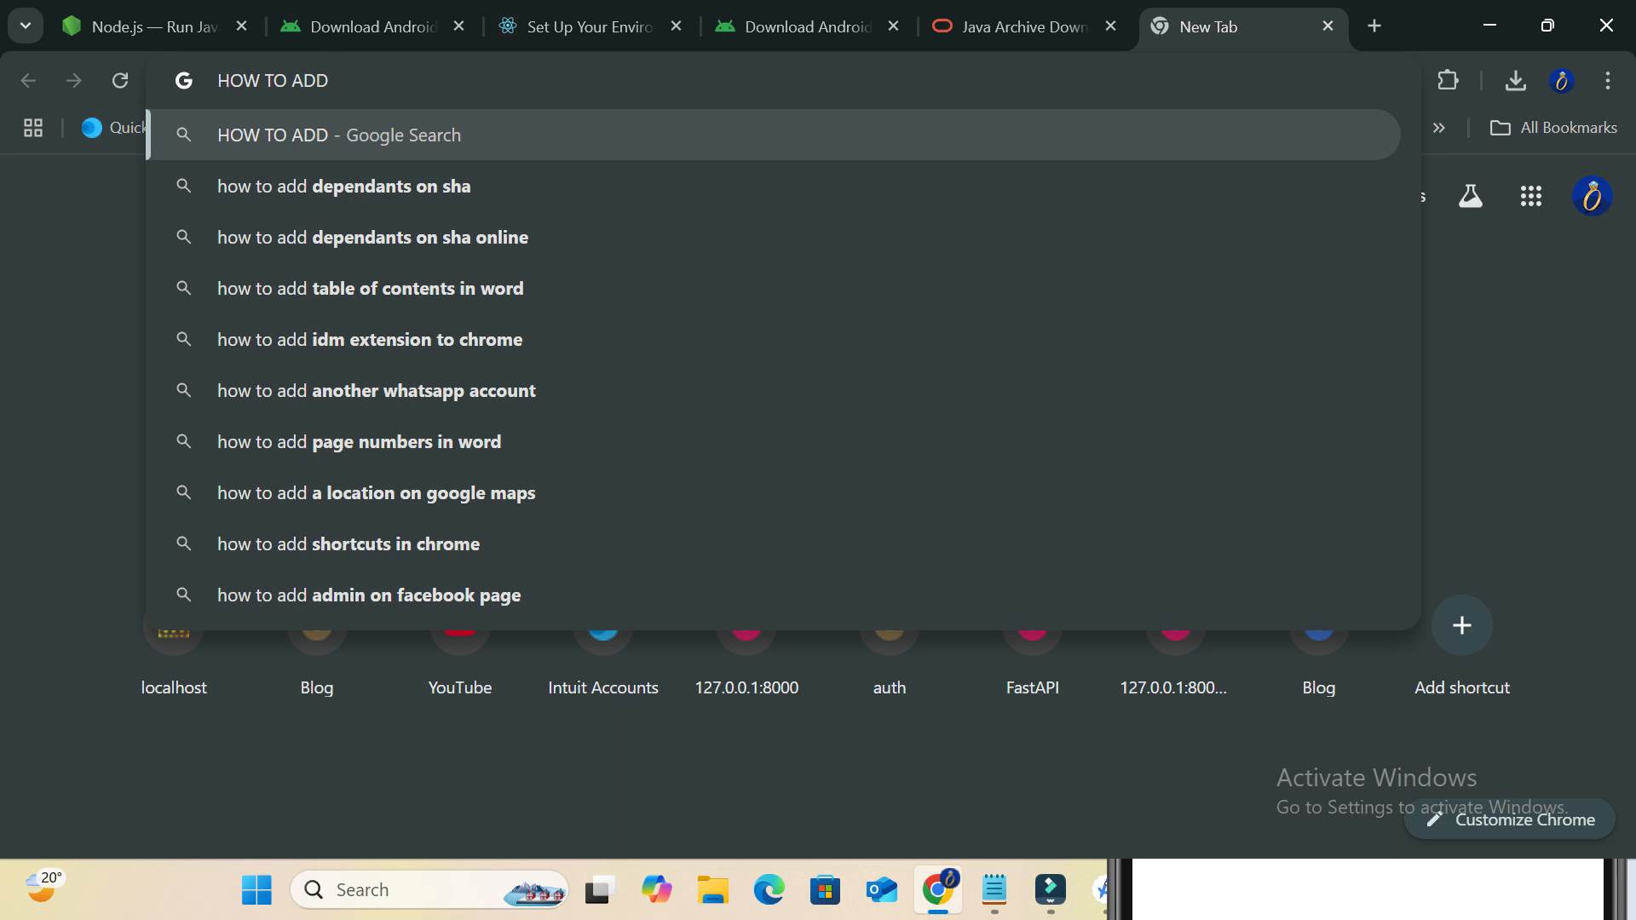
key("ctrl+v")
type("IN")
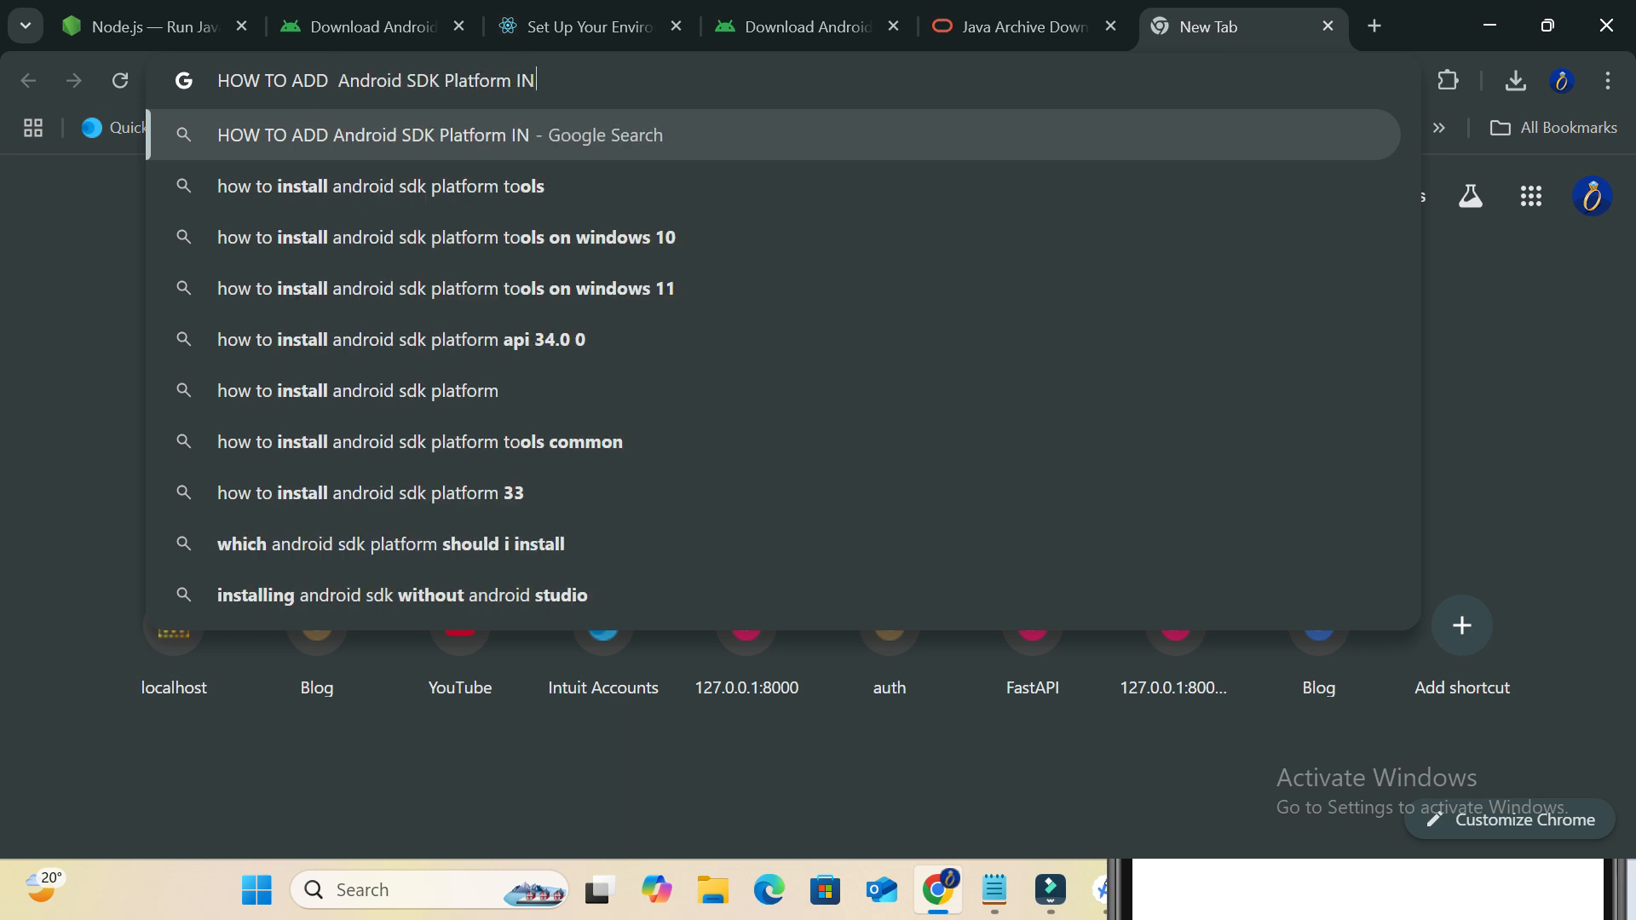
type(" VARIA")
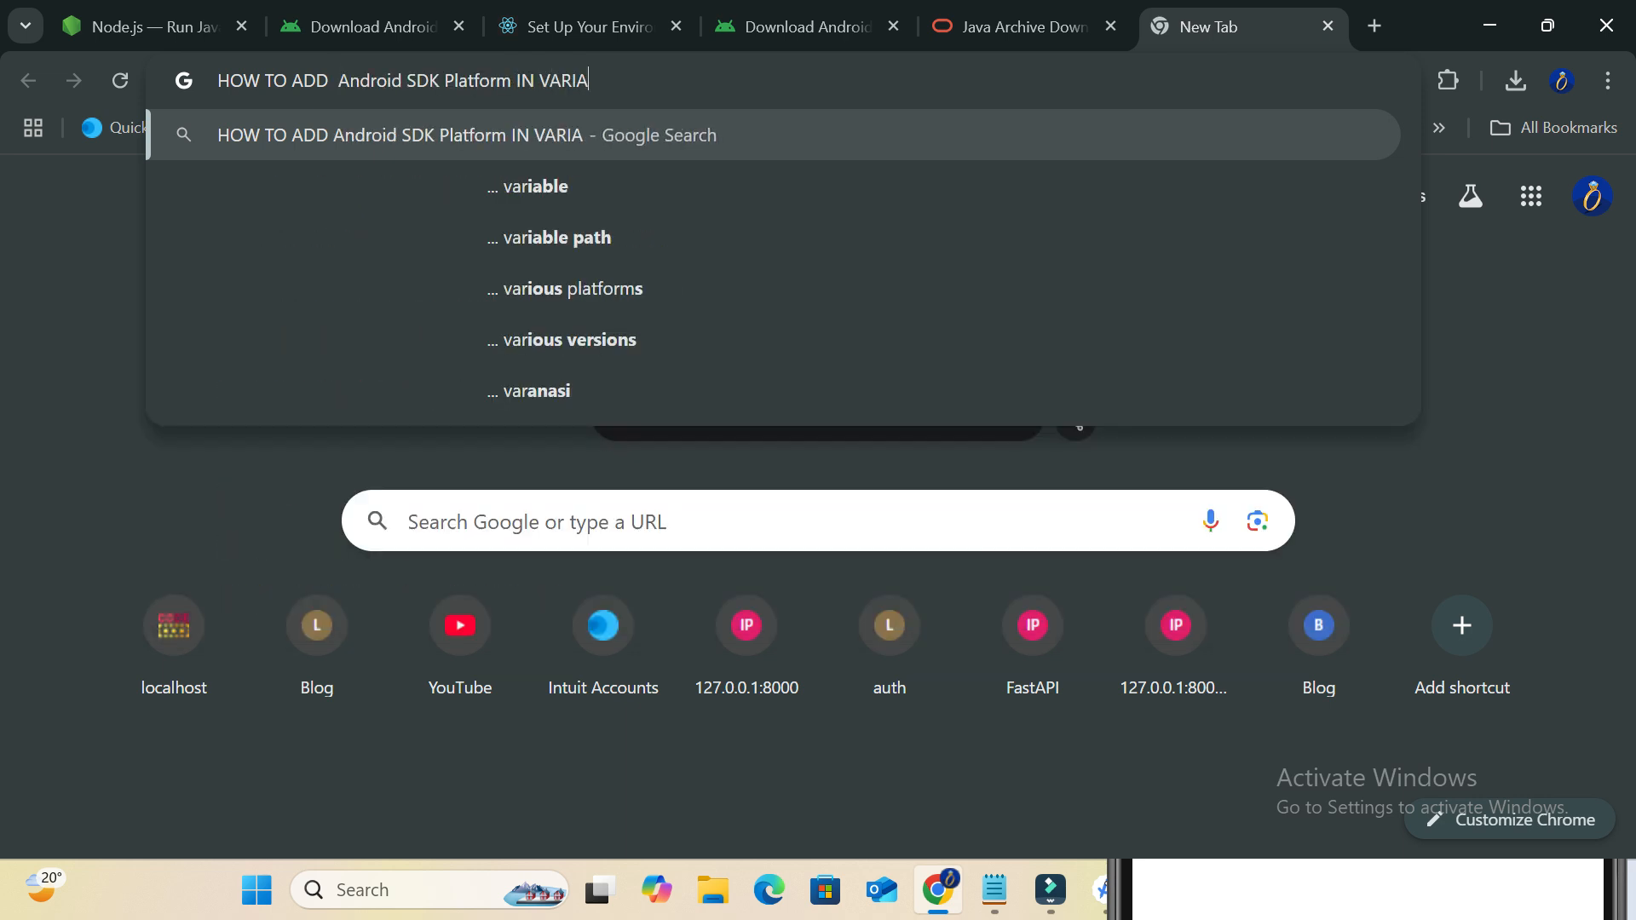
type("BLE EMNV")
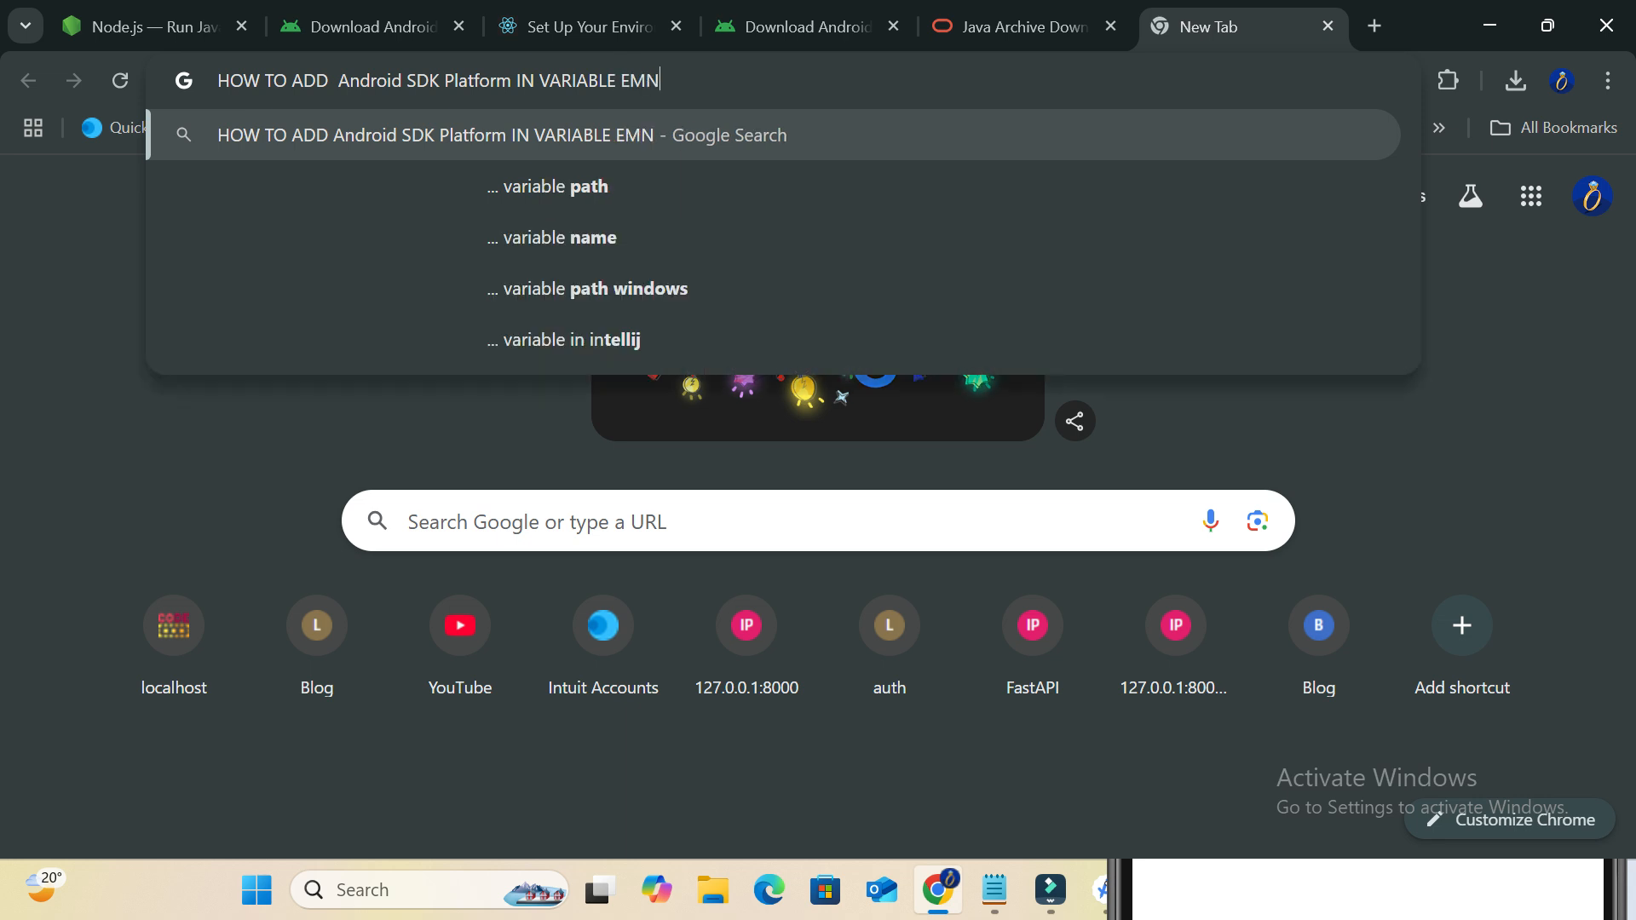
key("BackSpace")
key("BackSpace")
key("BackSpace")
type("NVRI")
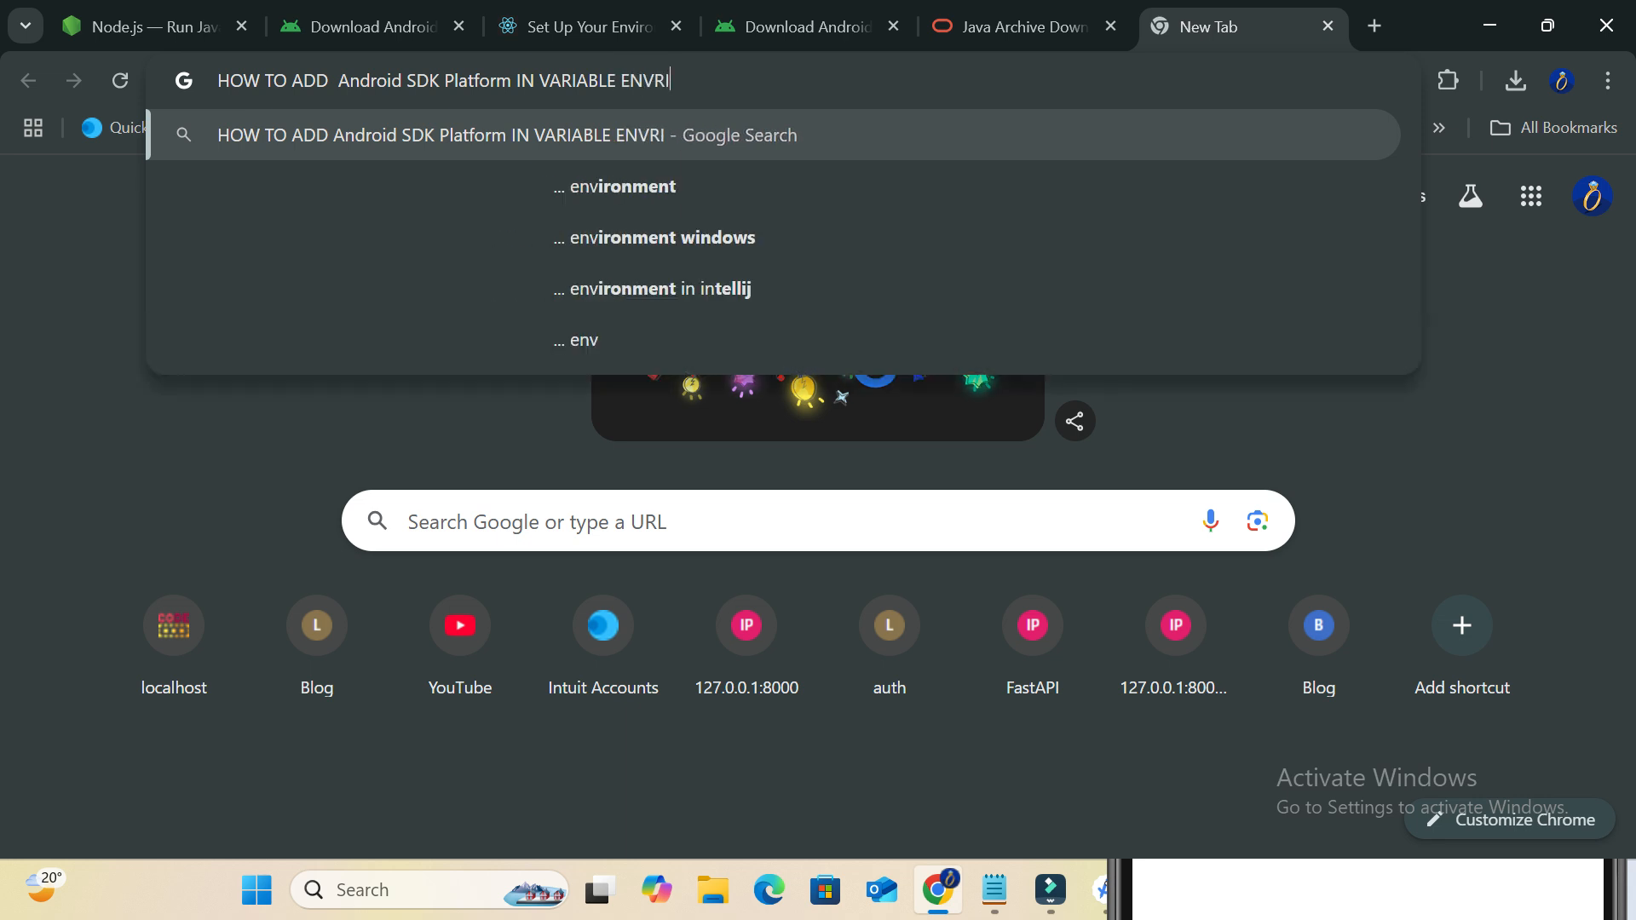
key("BackSpace")
key("BackSpace")
type("E")
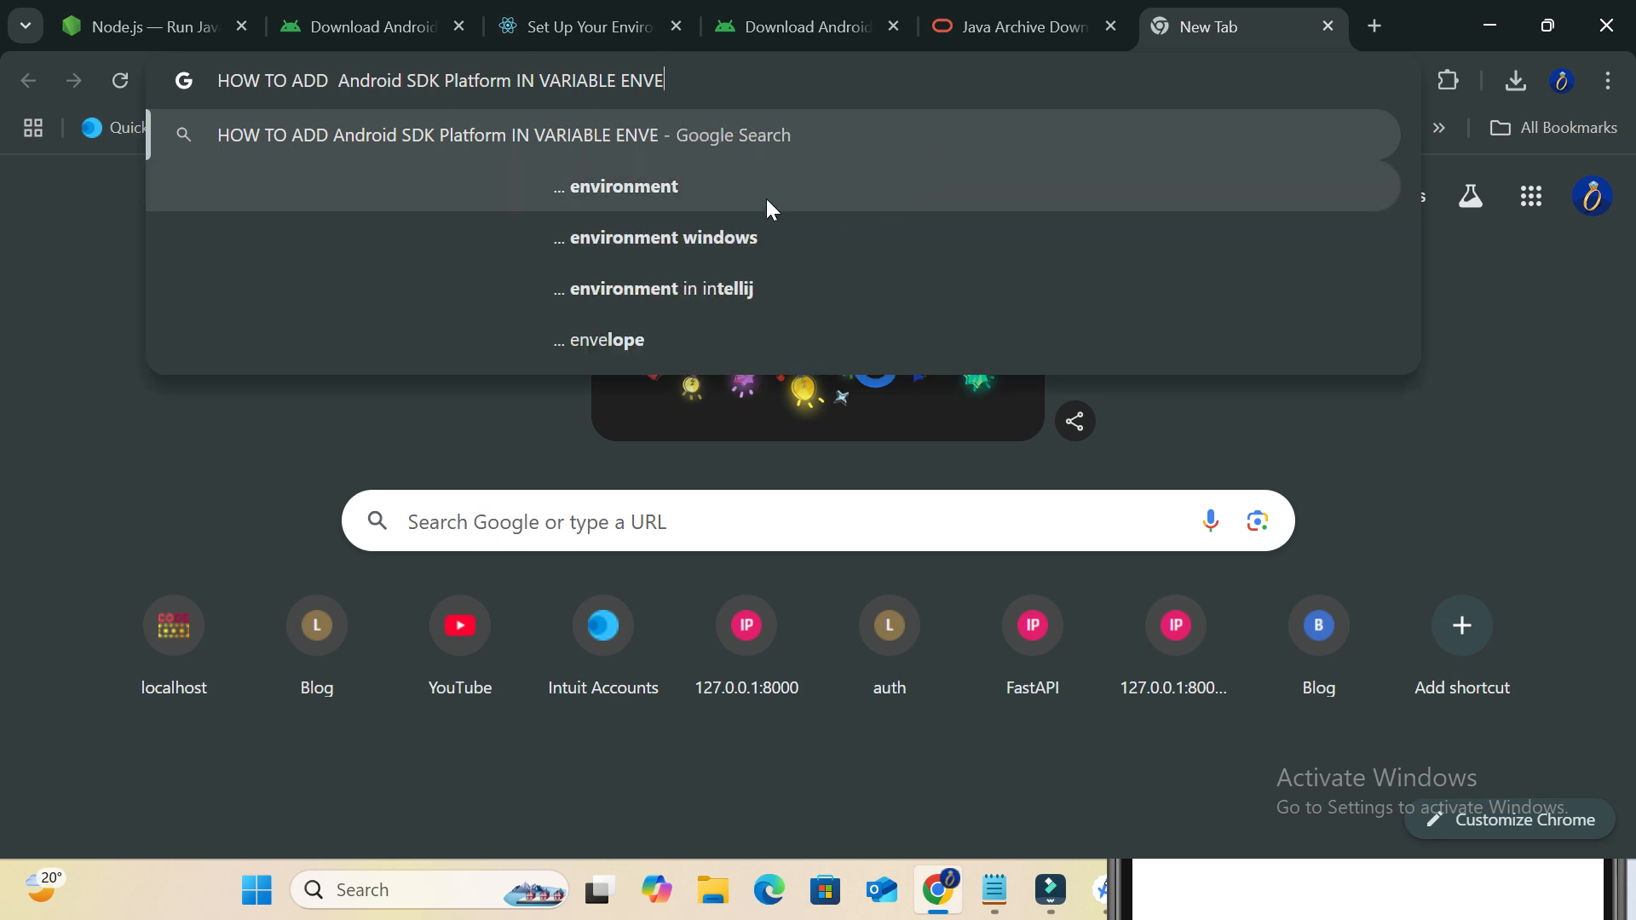
left_click(668, 191)
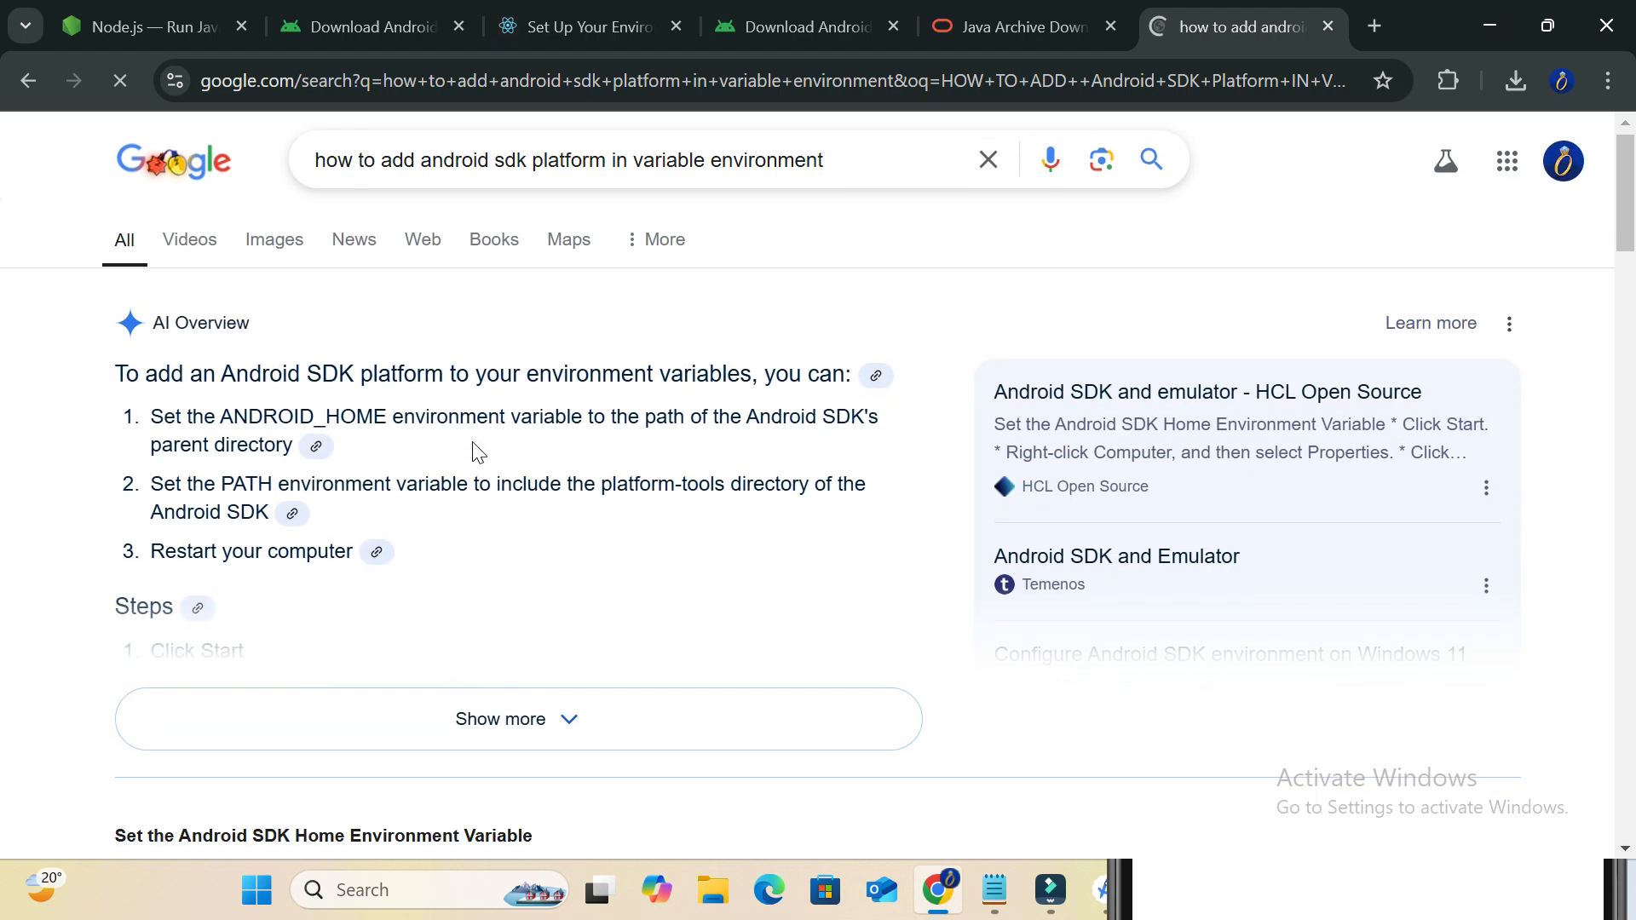
Look through the search results and open the HCL Open Source article "Android SDK and emulator"
left_click_drag(362, 460, 356, 444)
scroll(357, 444, "down", 4)
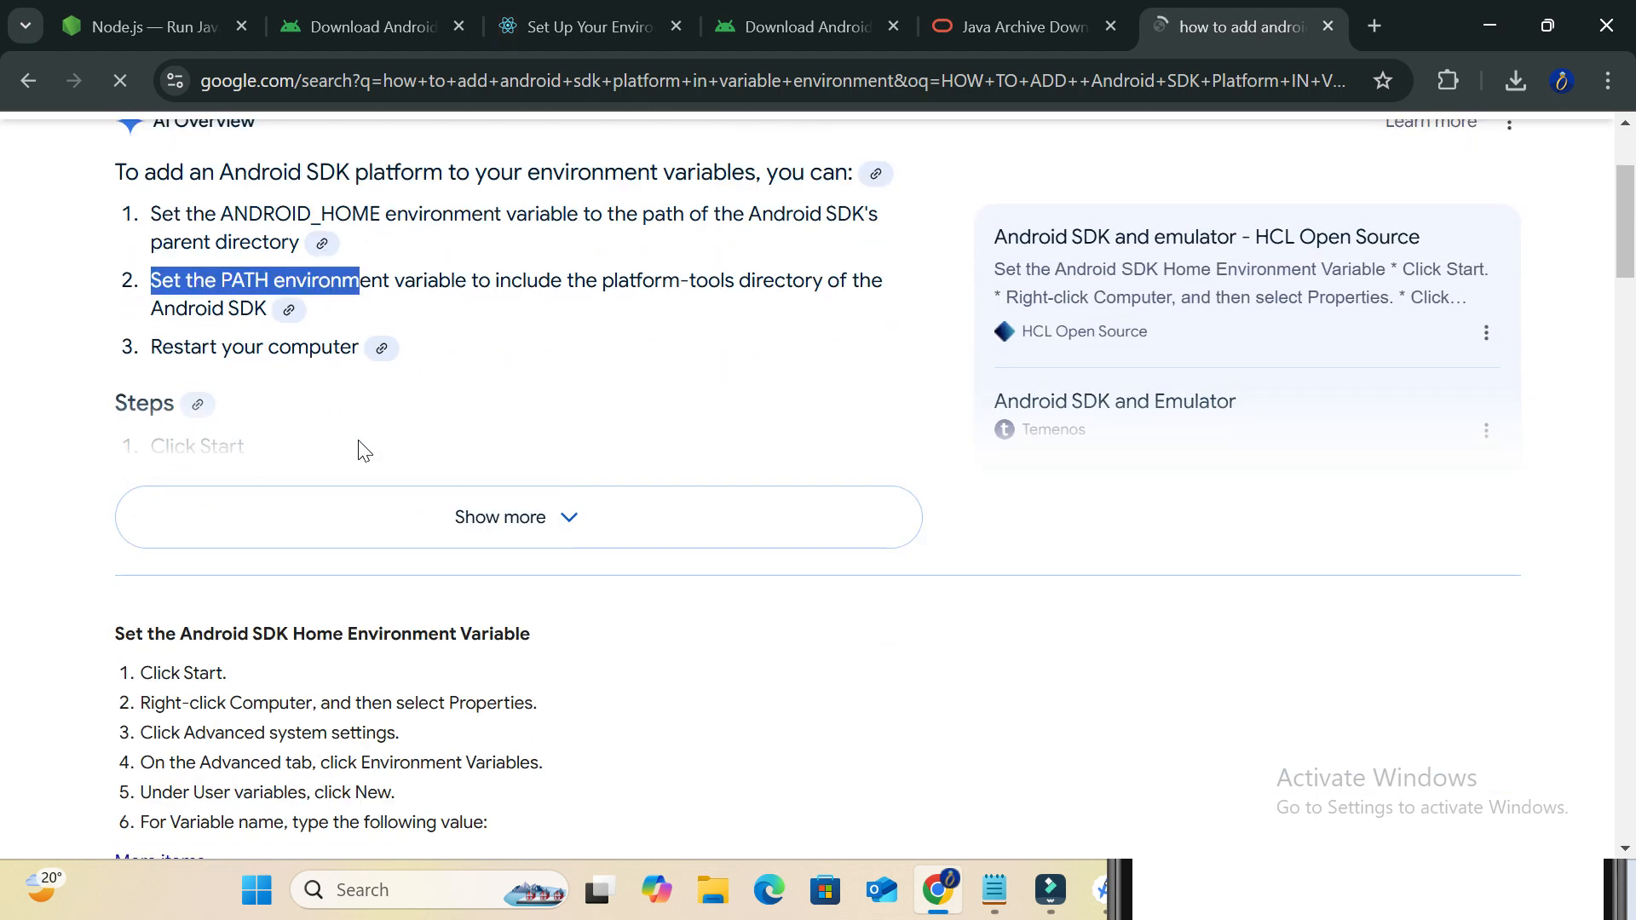
scroll(365, 445, "down", 1)
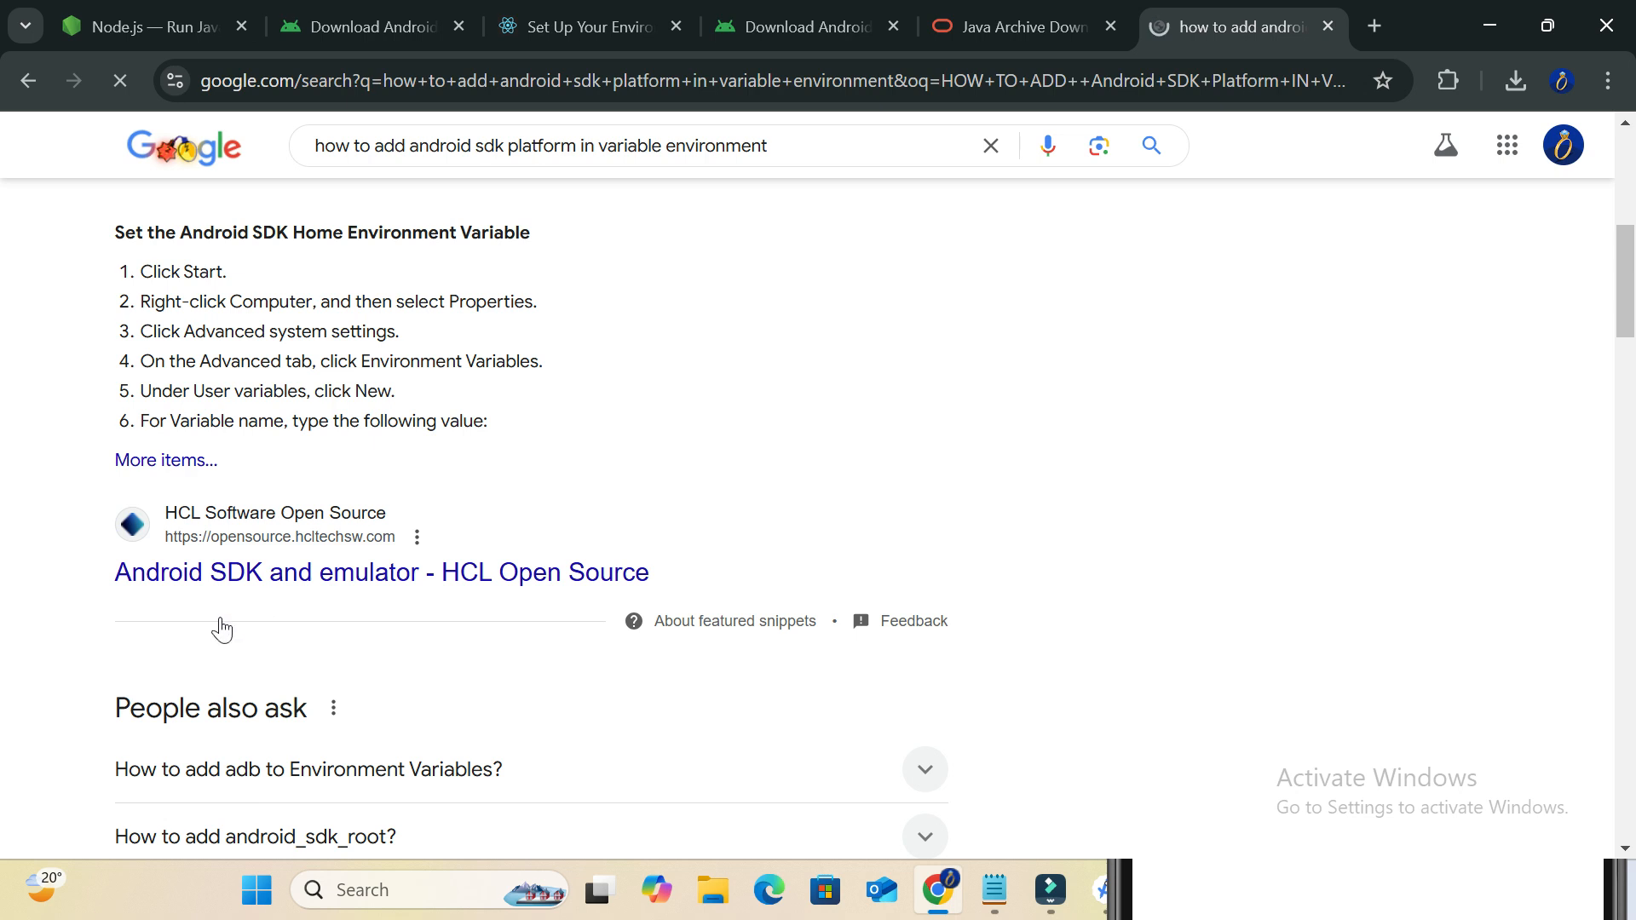
left_click(217, 584)
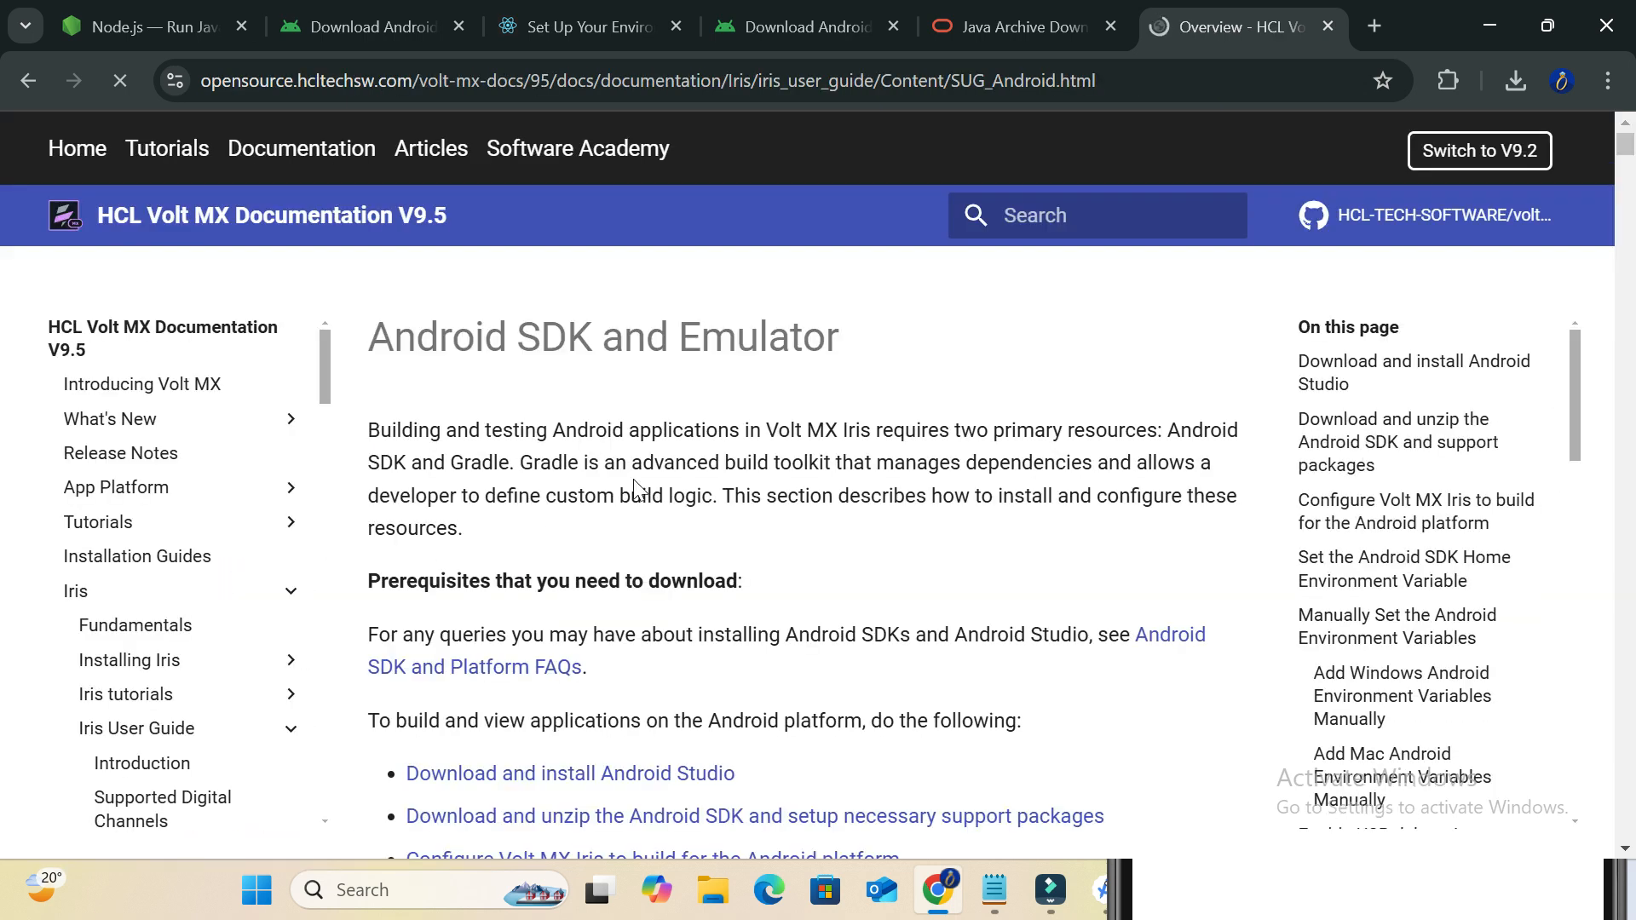
Examine the HCL article's instructions for installing the Android SDK and setting its environment variables
scroll(629, 467, "down", 5)
scroll(629, 467, "down", 10)
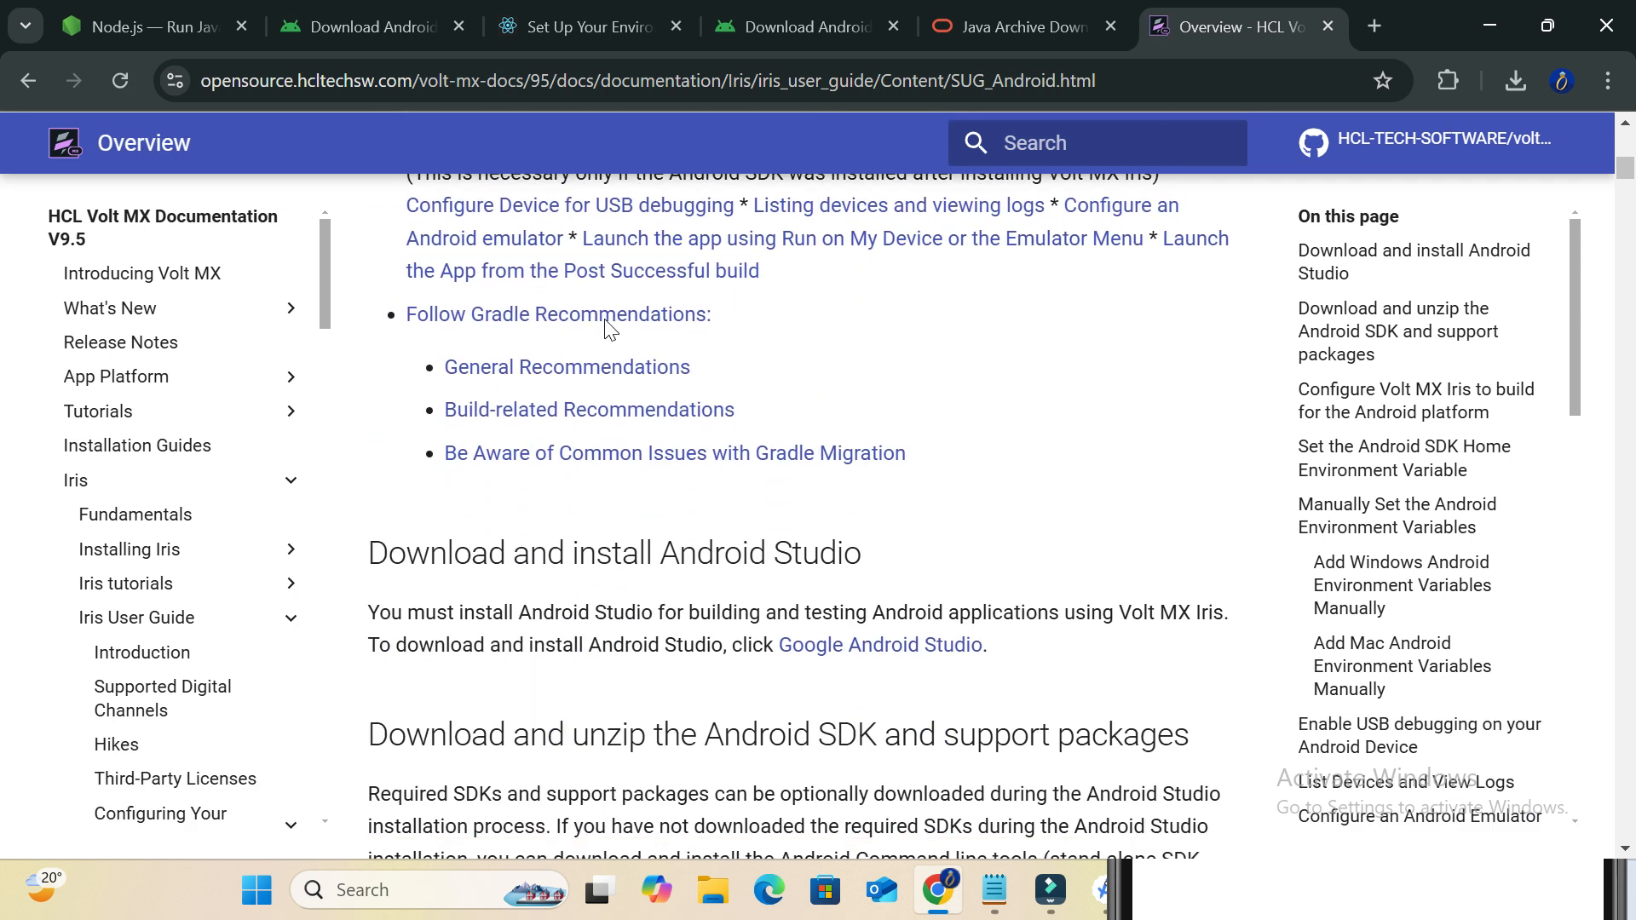
scroll(587, 180, "down", 2)
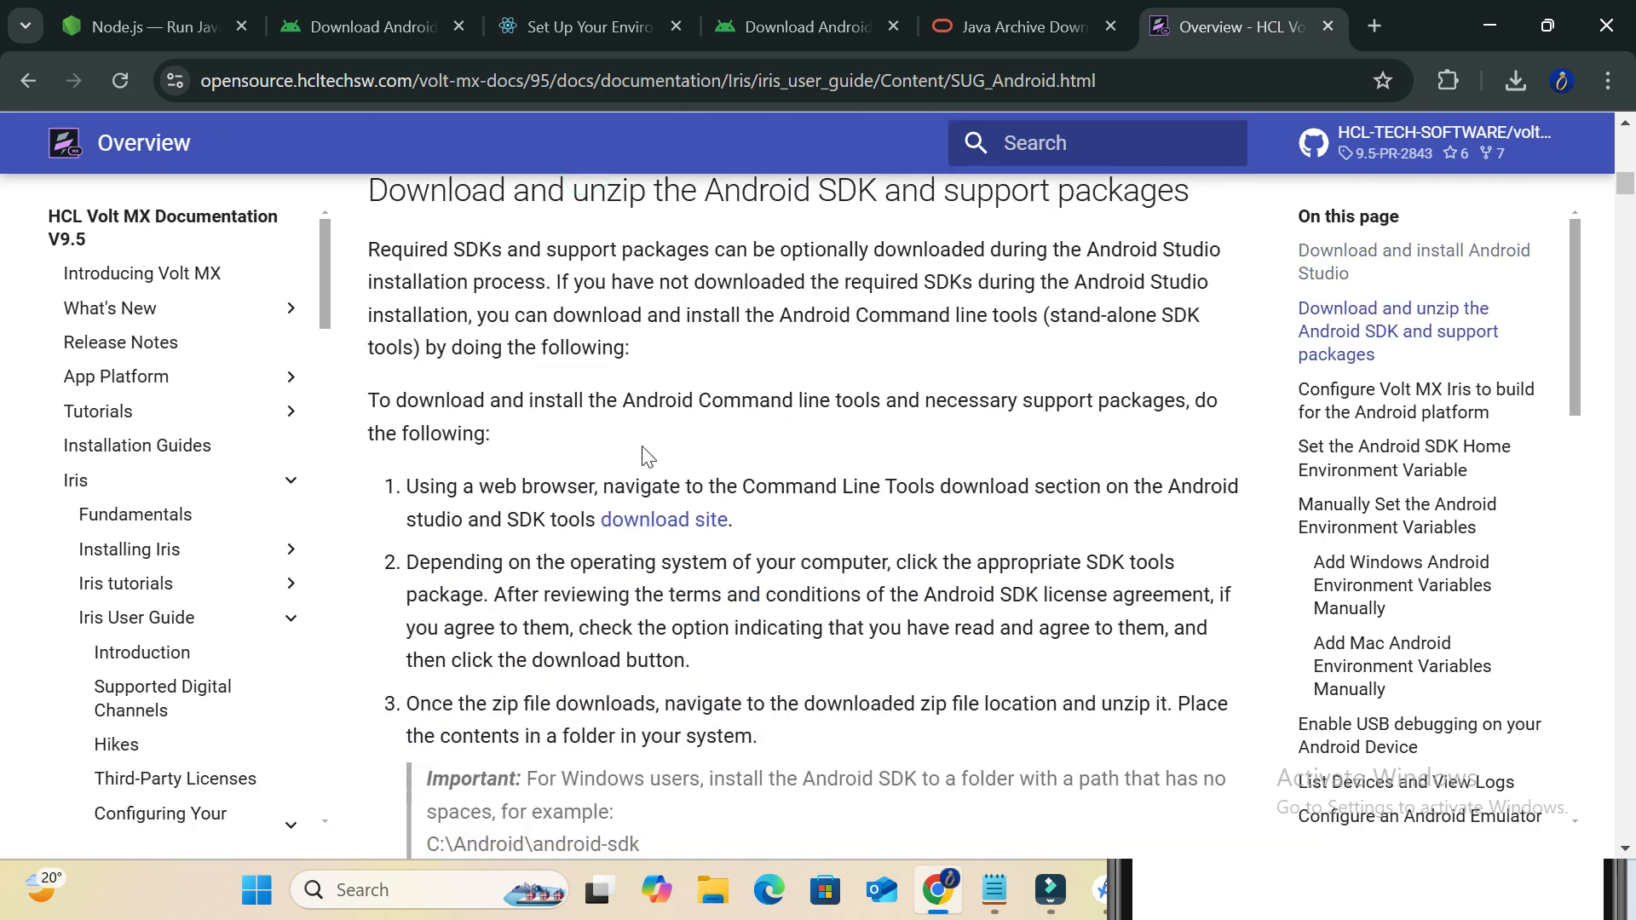
scroll(644, 456, "down", 15)
scroll(645, 456, "down", 12)
scroll(645, 455, "down", 3)
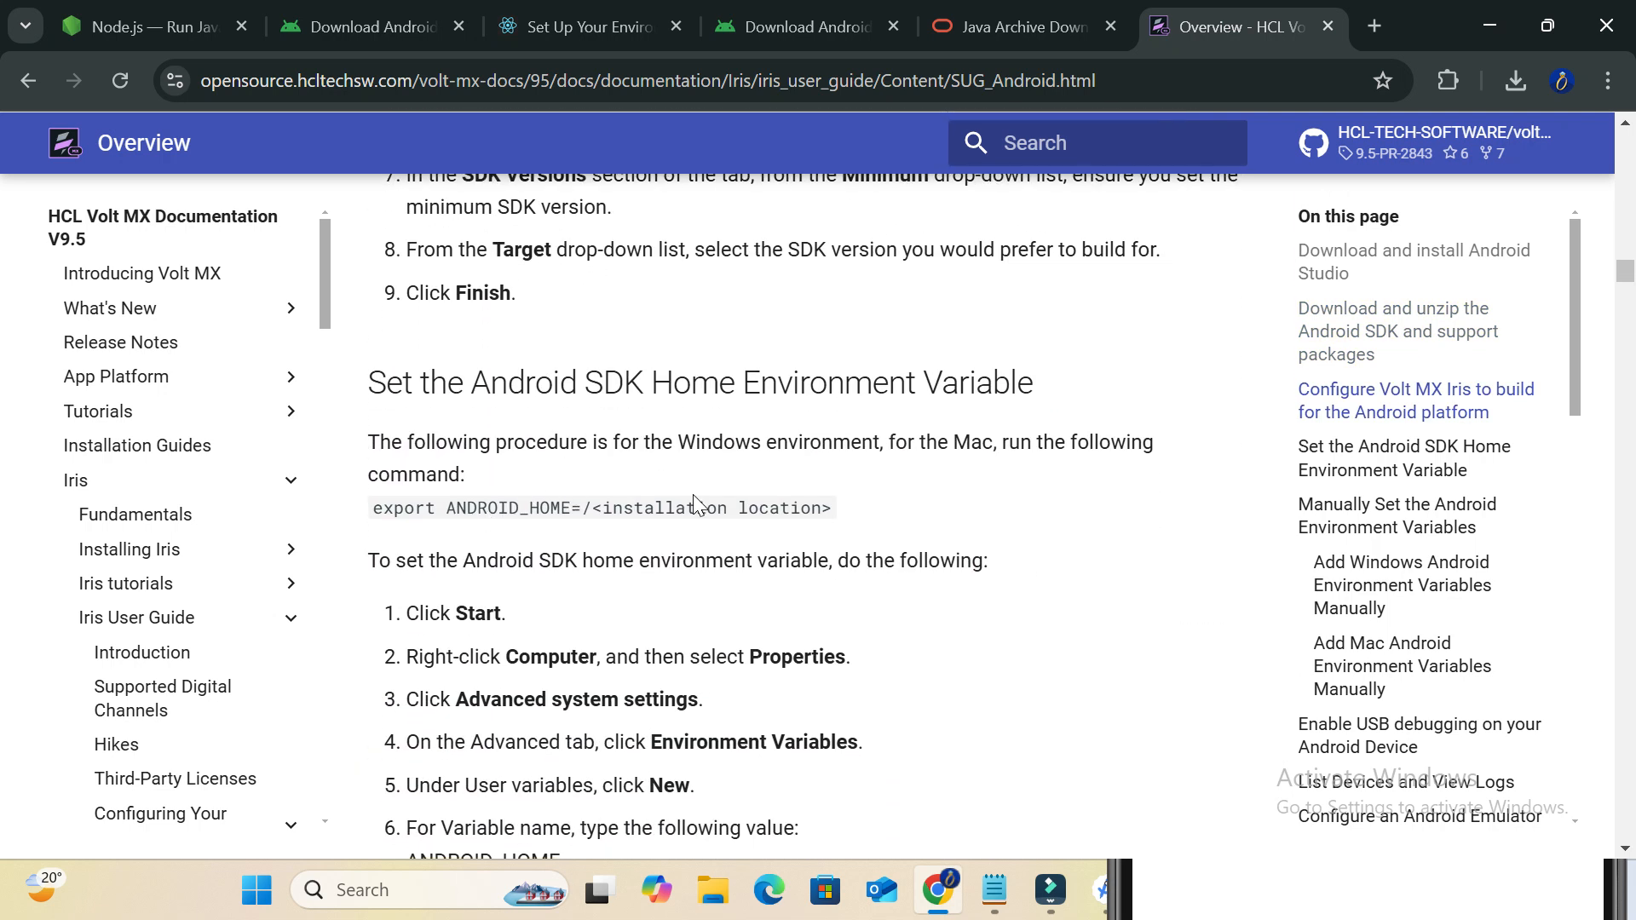
scroll(694, 502, "down", 5)
scroll(694, 502, "down", 20)
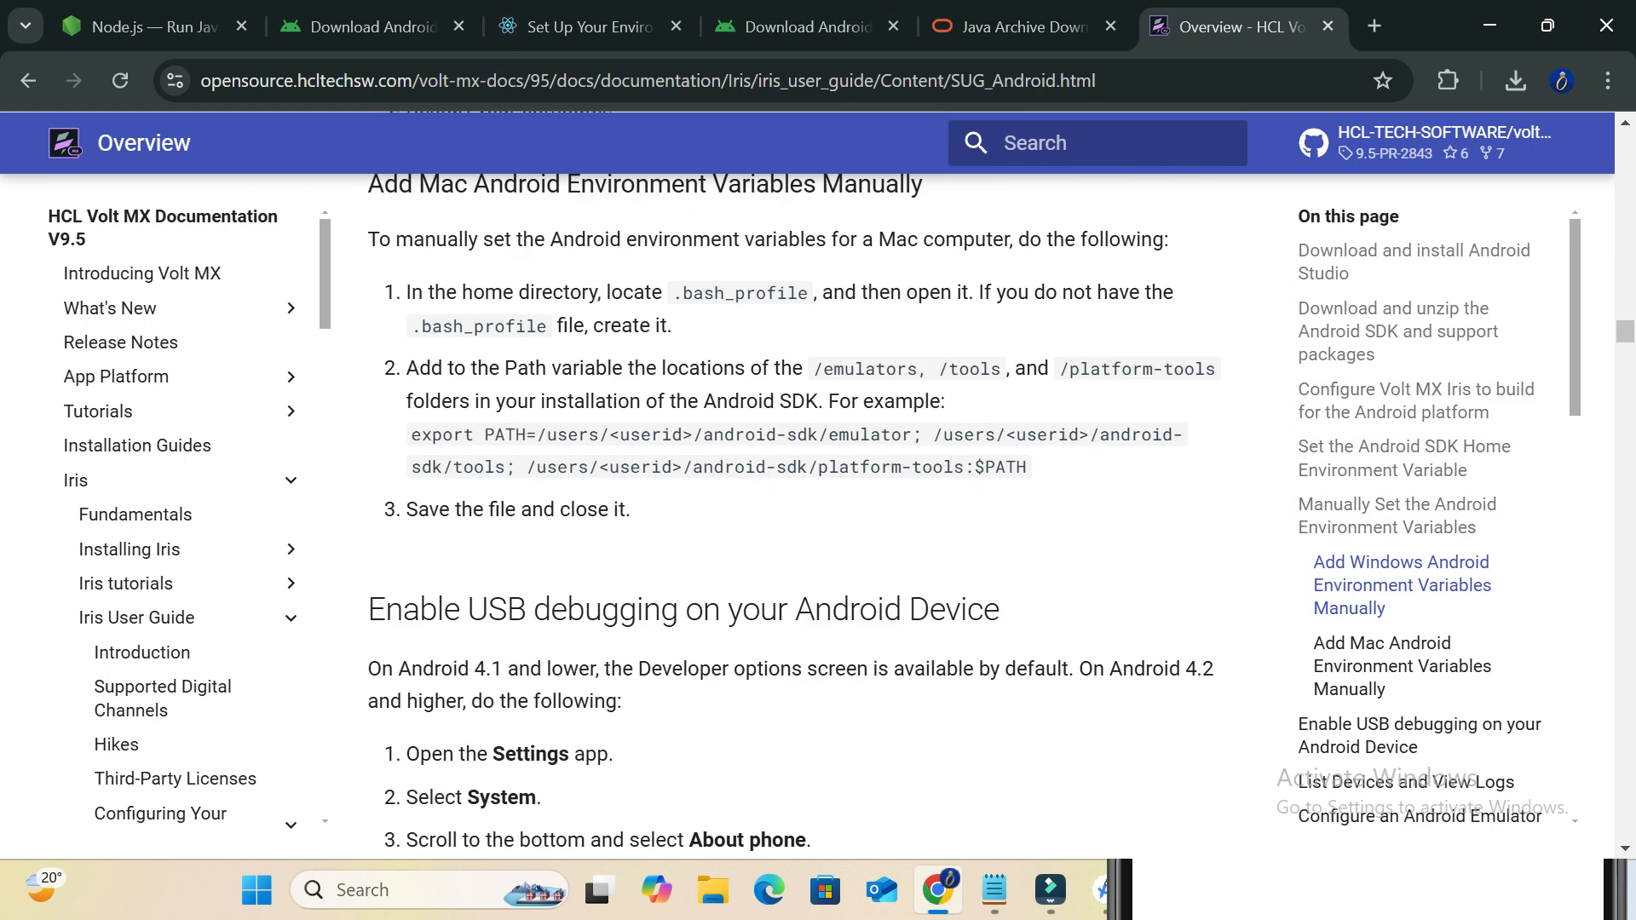
scroll(716, 457, "down", 5)
scroll(715, 457, "up", 1)
scroll(716, 457, "down", 3)
scroll(720, 458, "up", 4)
scroll(720, 458, "down", 8)
scroll(715, 453, "down", 7)
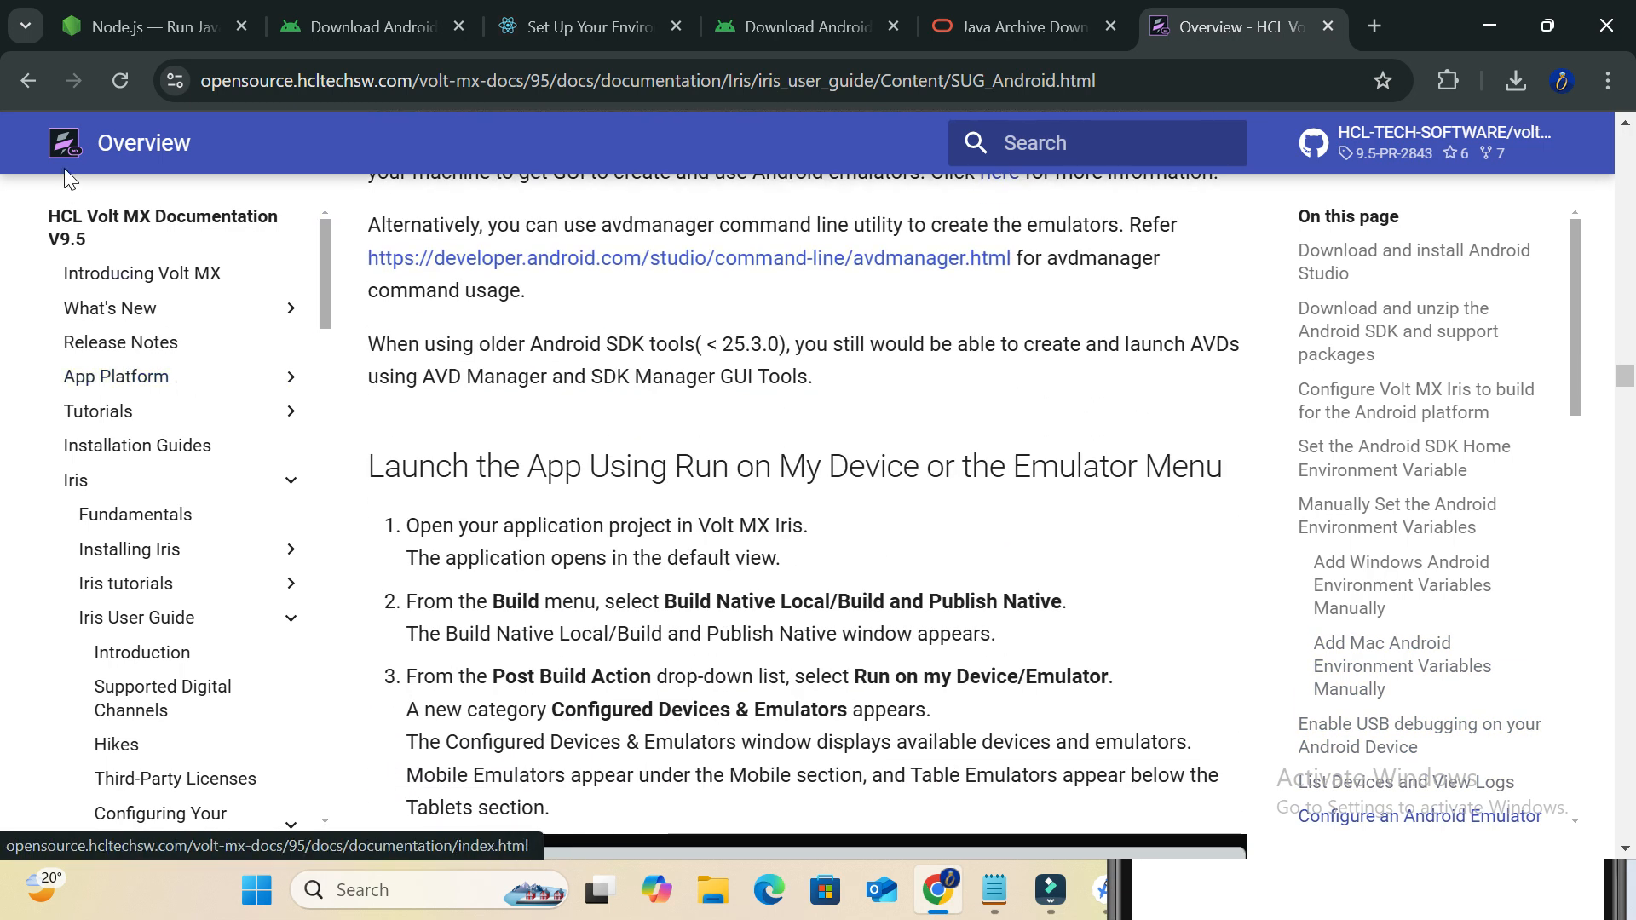
Return to the search results, open the Android Developers "Environment variables" page and review how the variables are set
left_click(20, 68)
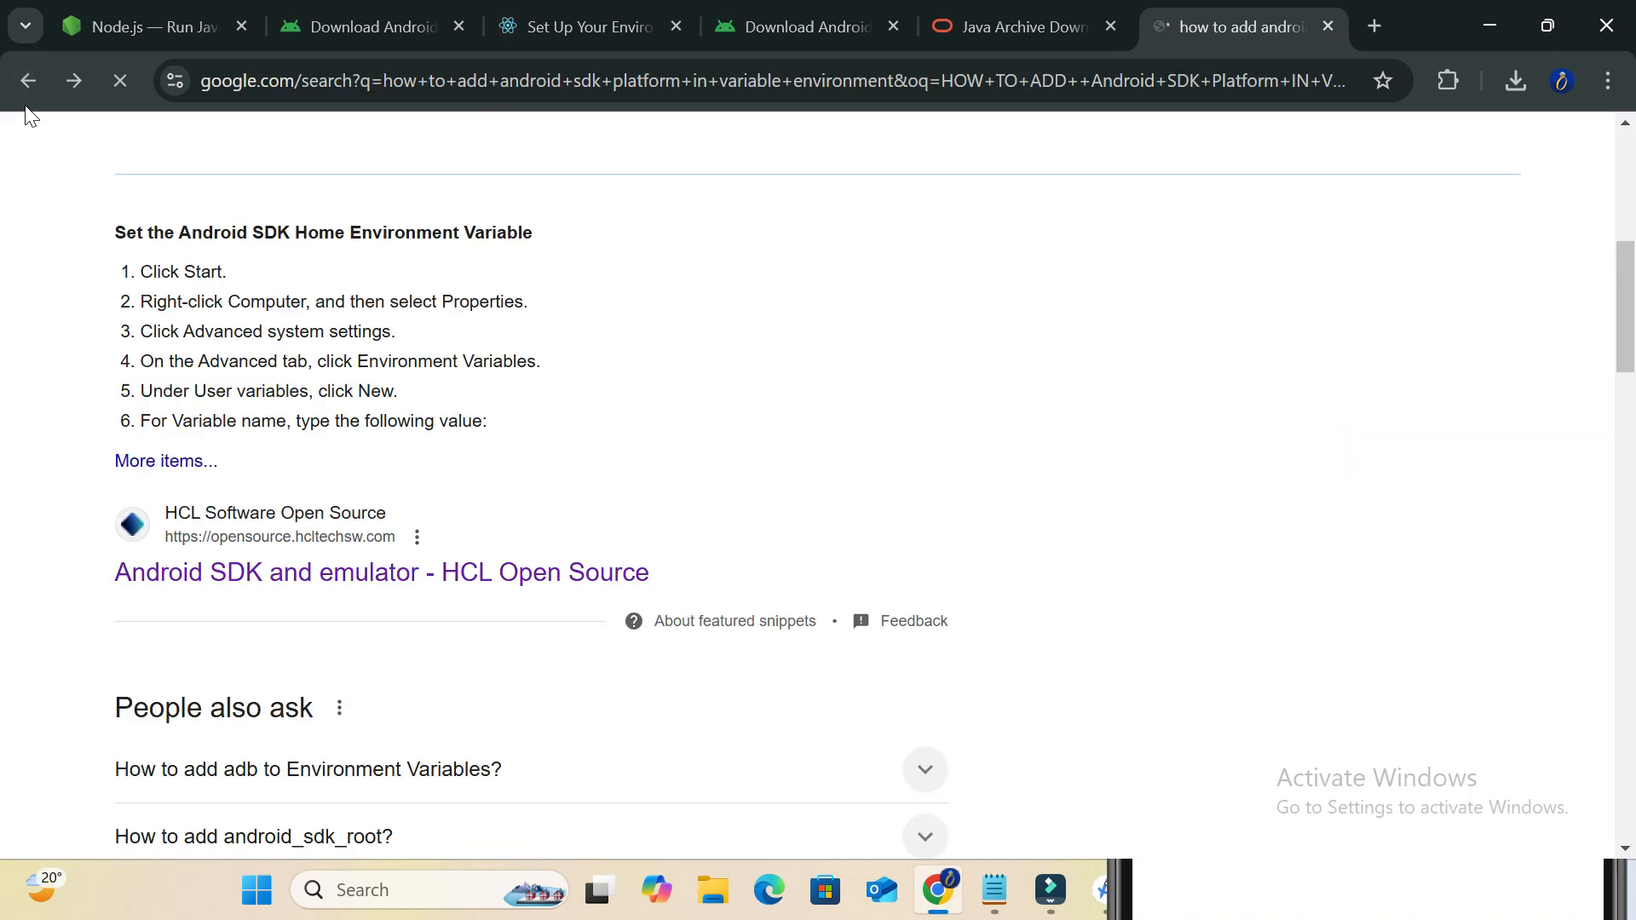
scroll(273, 550, "down", 6)
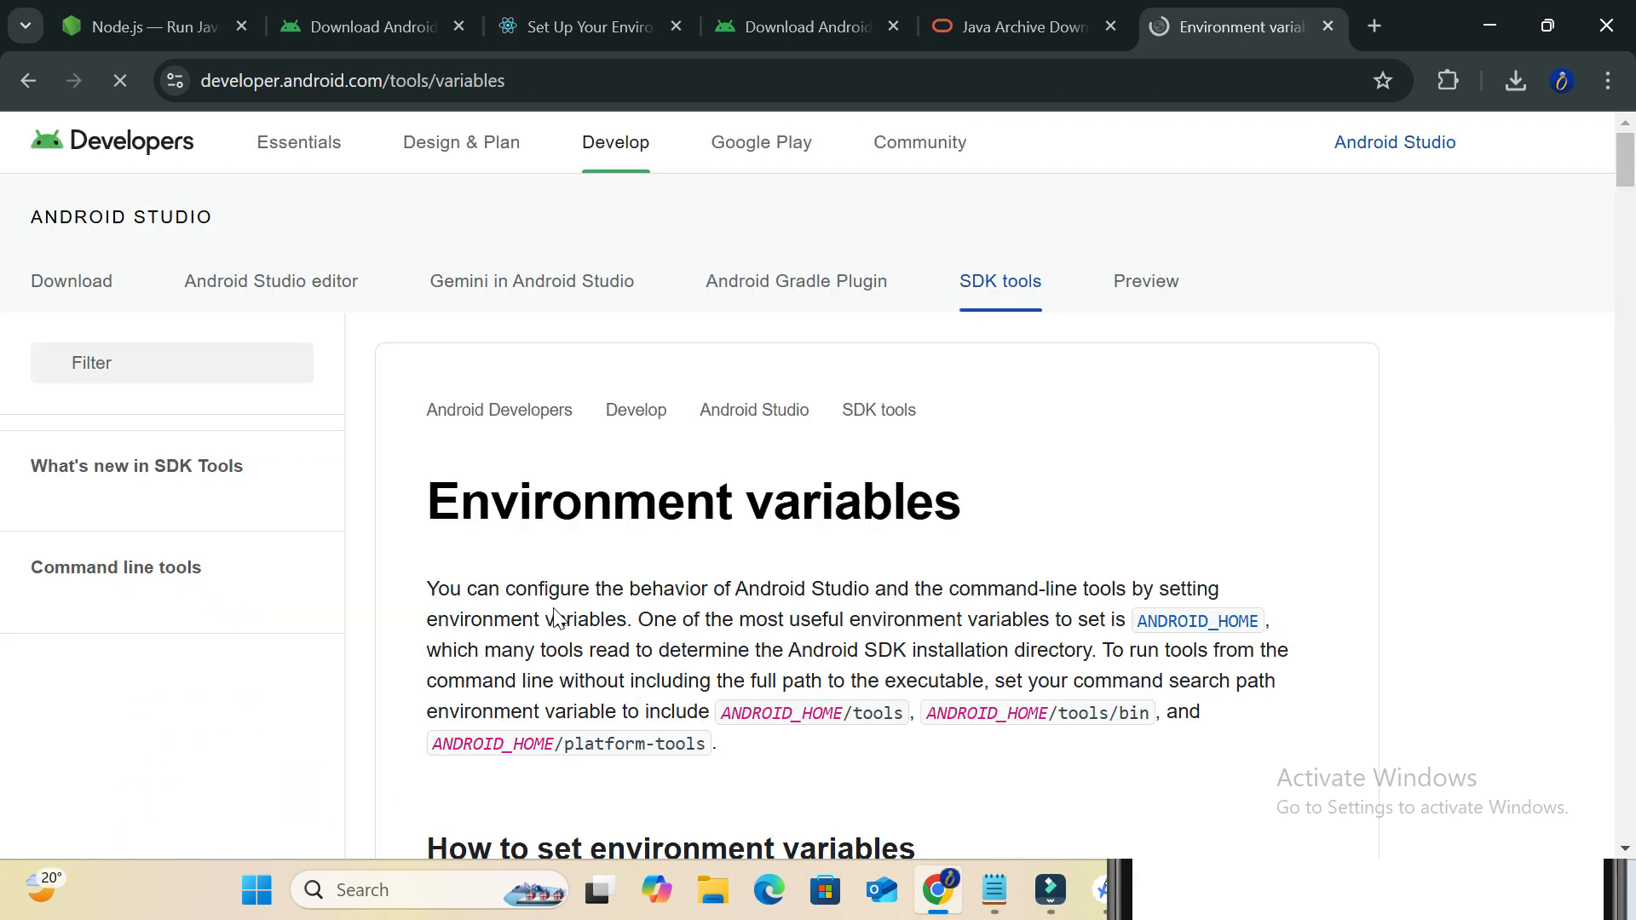
scroll(588, 588, "down", 10)
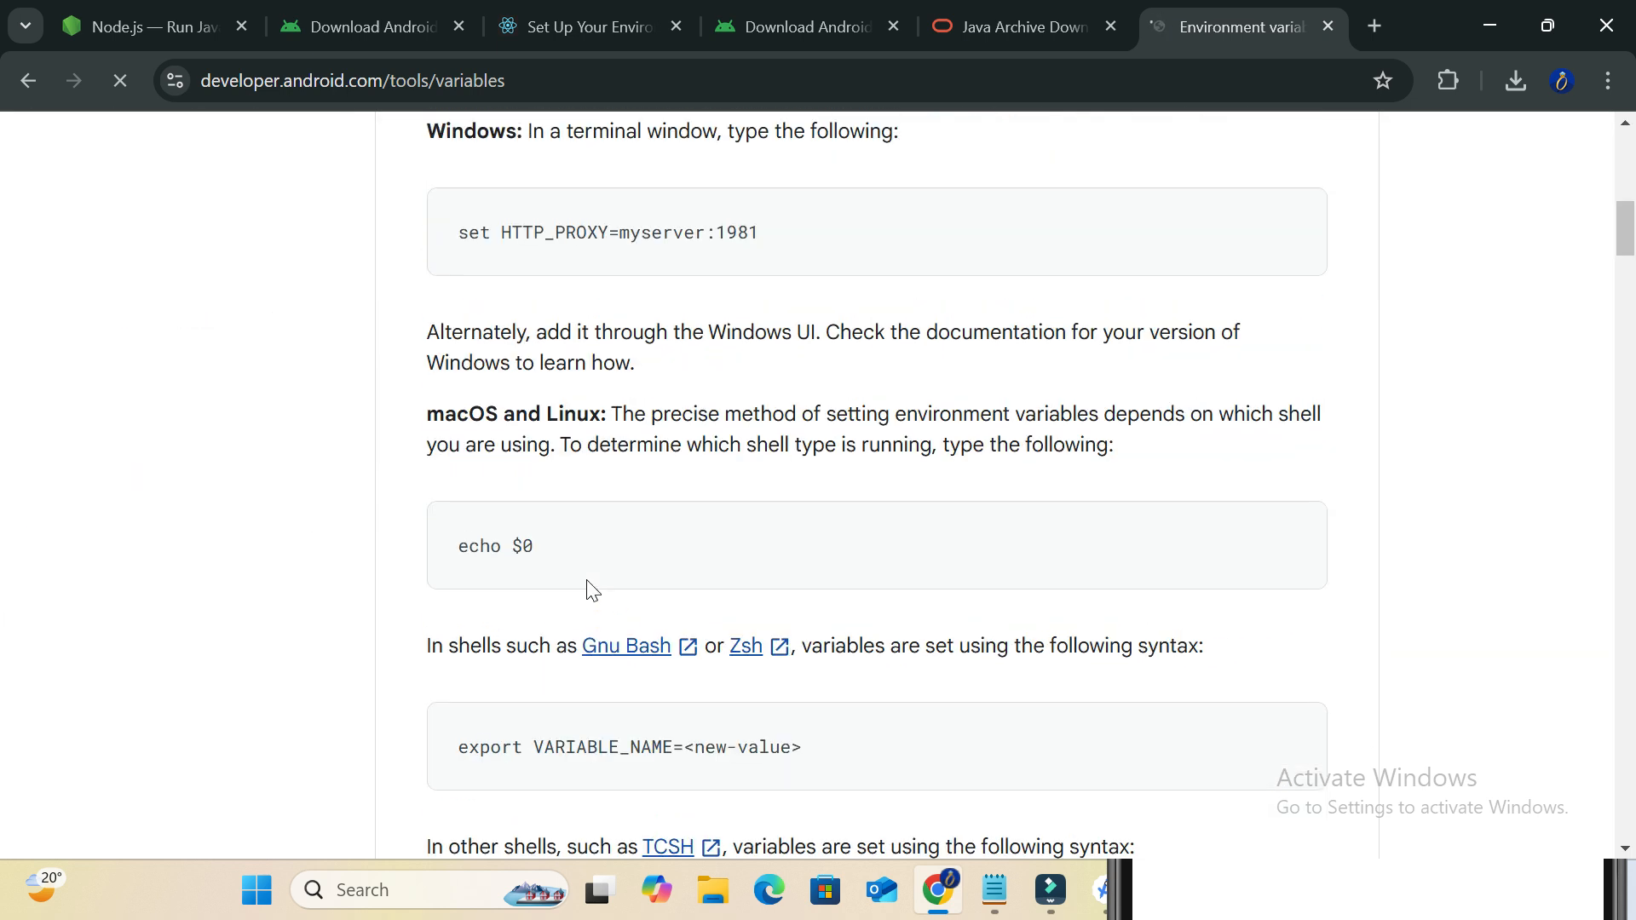
scroll(681, 554, "down", 7)
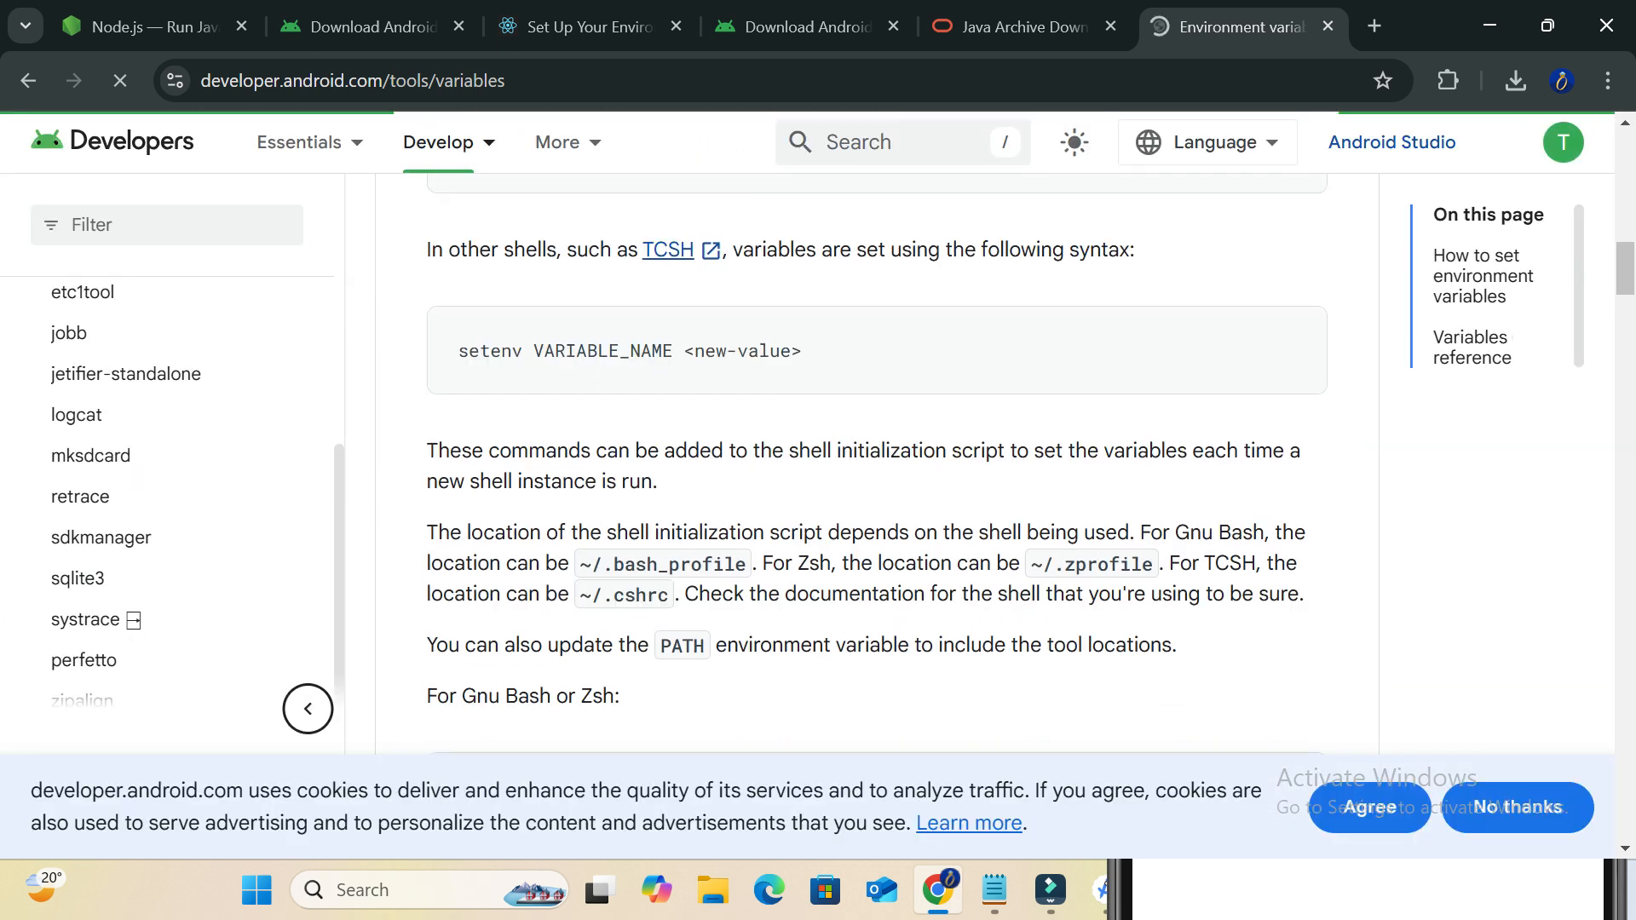
scroll(641, 667, "down", 3)
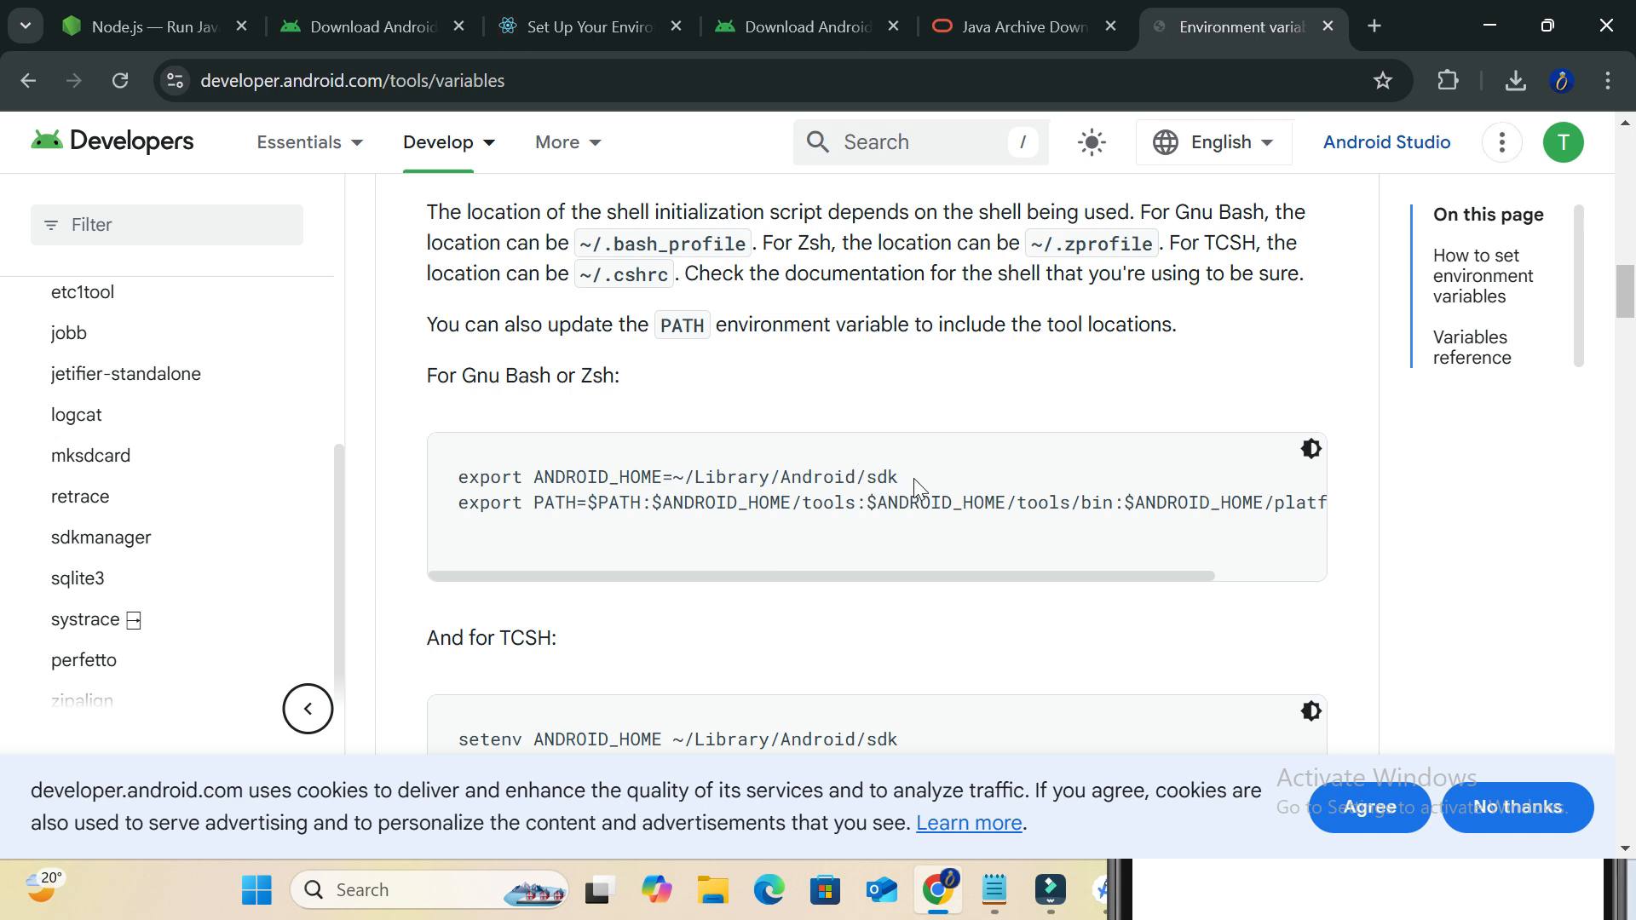
Close the environment variables page with the browser minimized, and move the emulator window up until its lower edge is visible
left_click(1329, 26)
left_click(1487, 27)
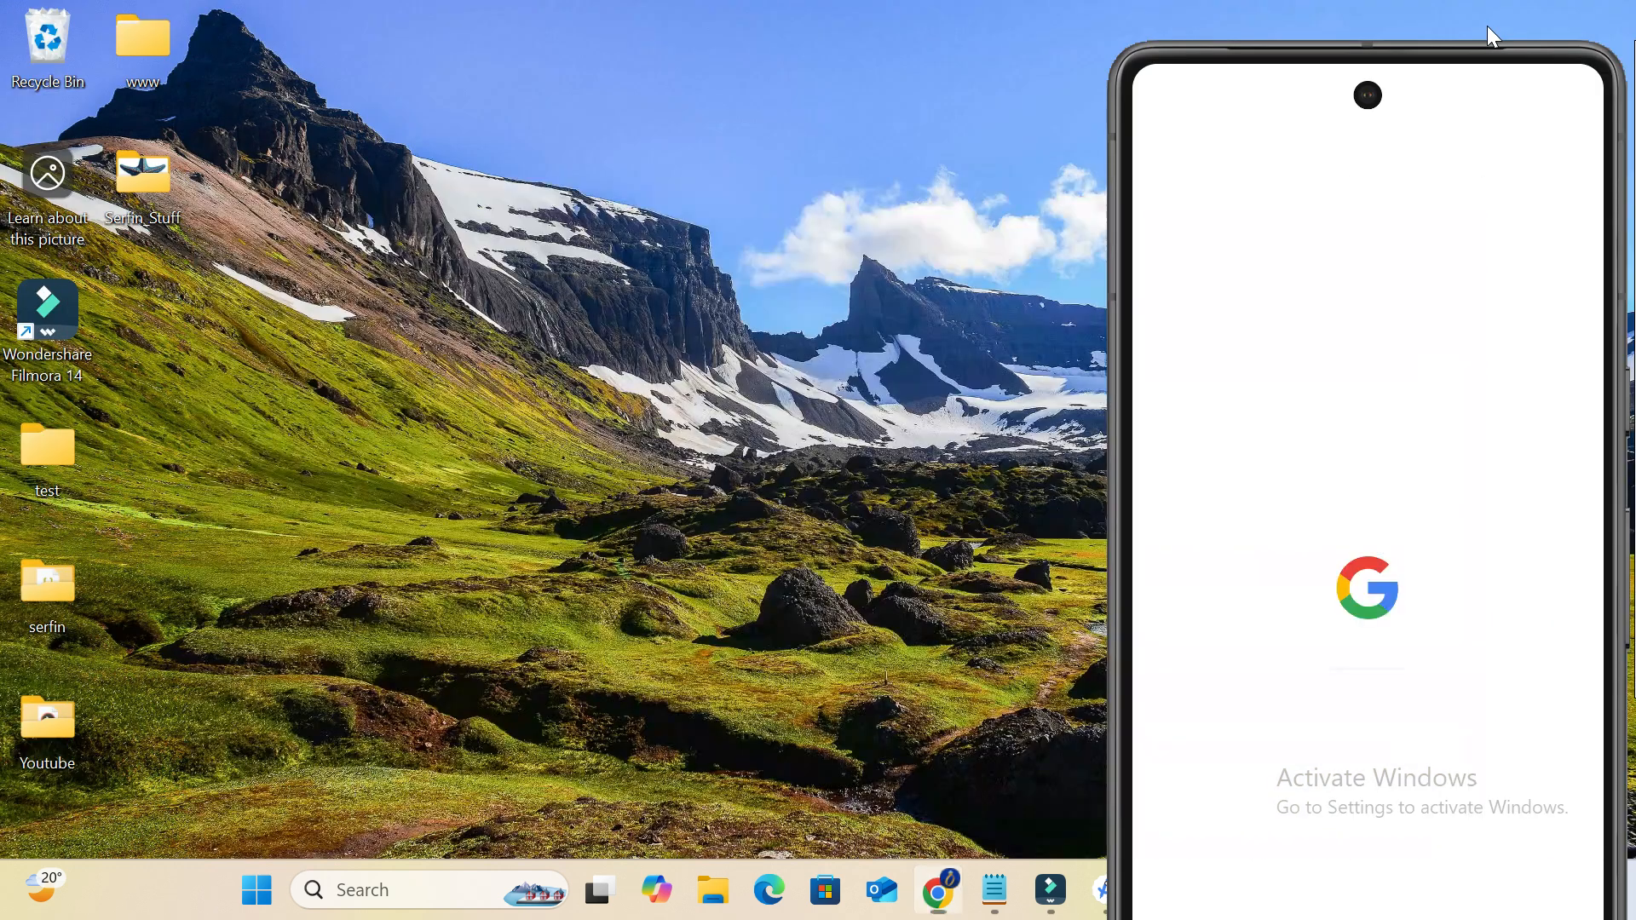
left_click_drag(1112, 438, 1072, 145)
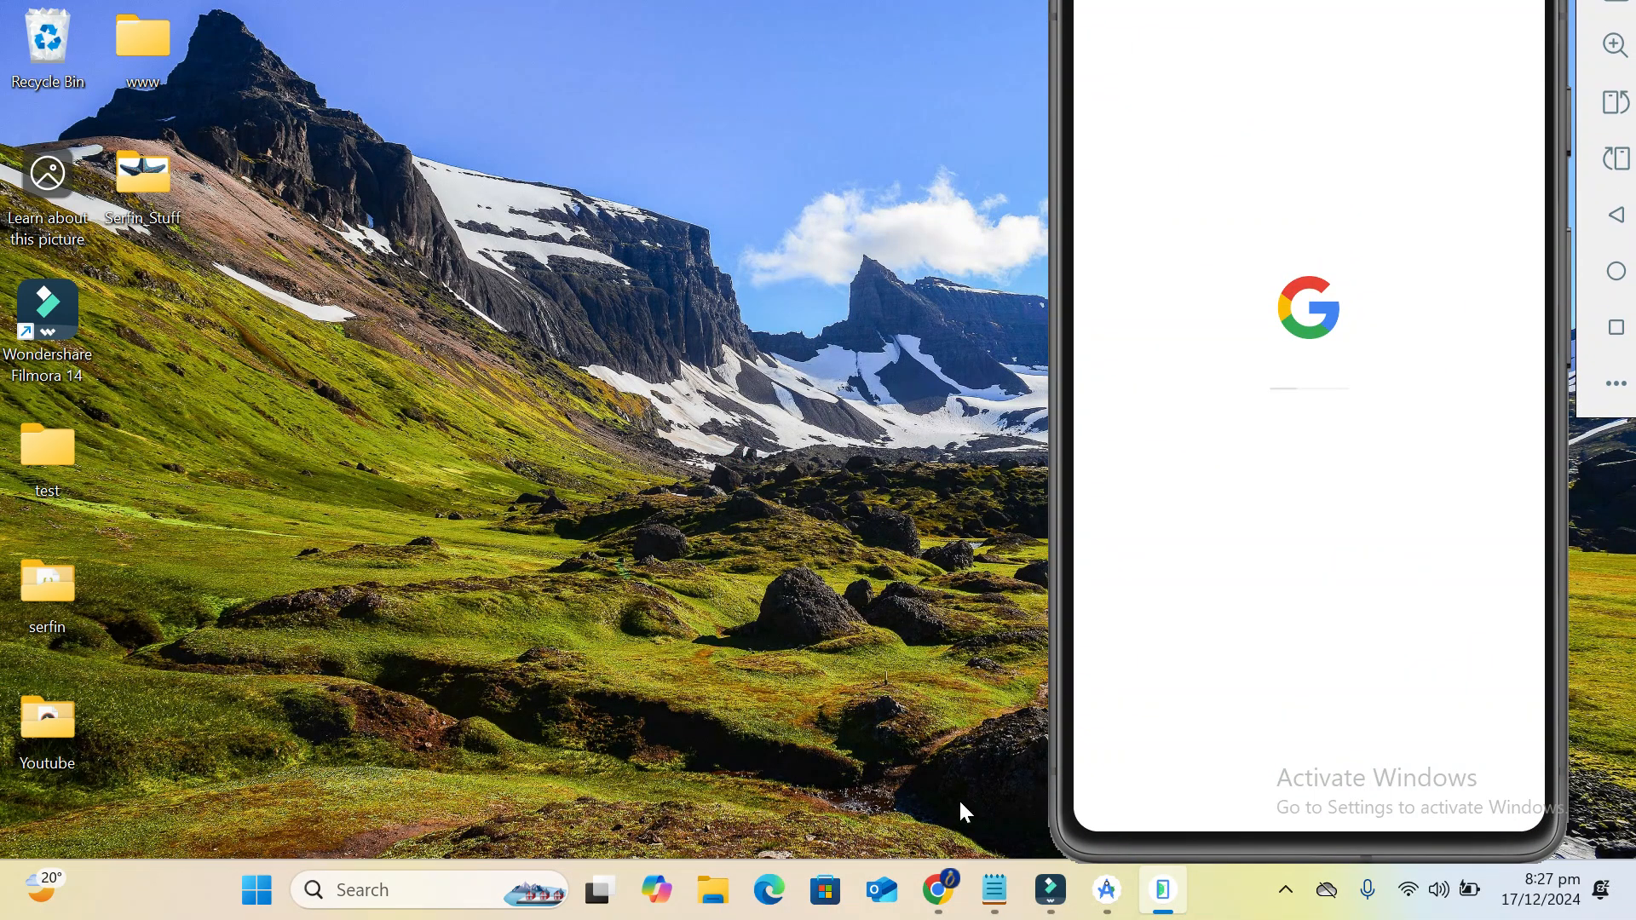
Switch to the Notepad notes and highlight the Android Studio and jdk 17 entries in the requirements list
left_click(994, 889)
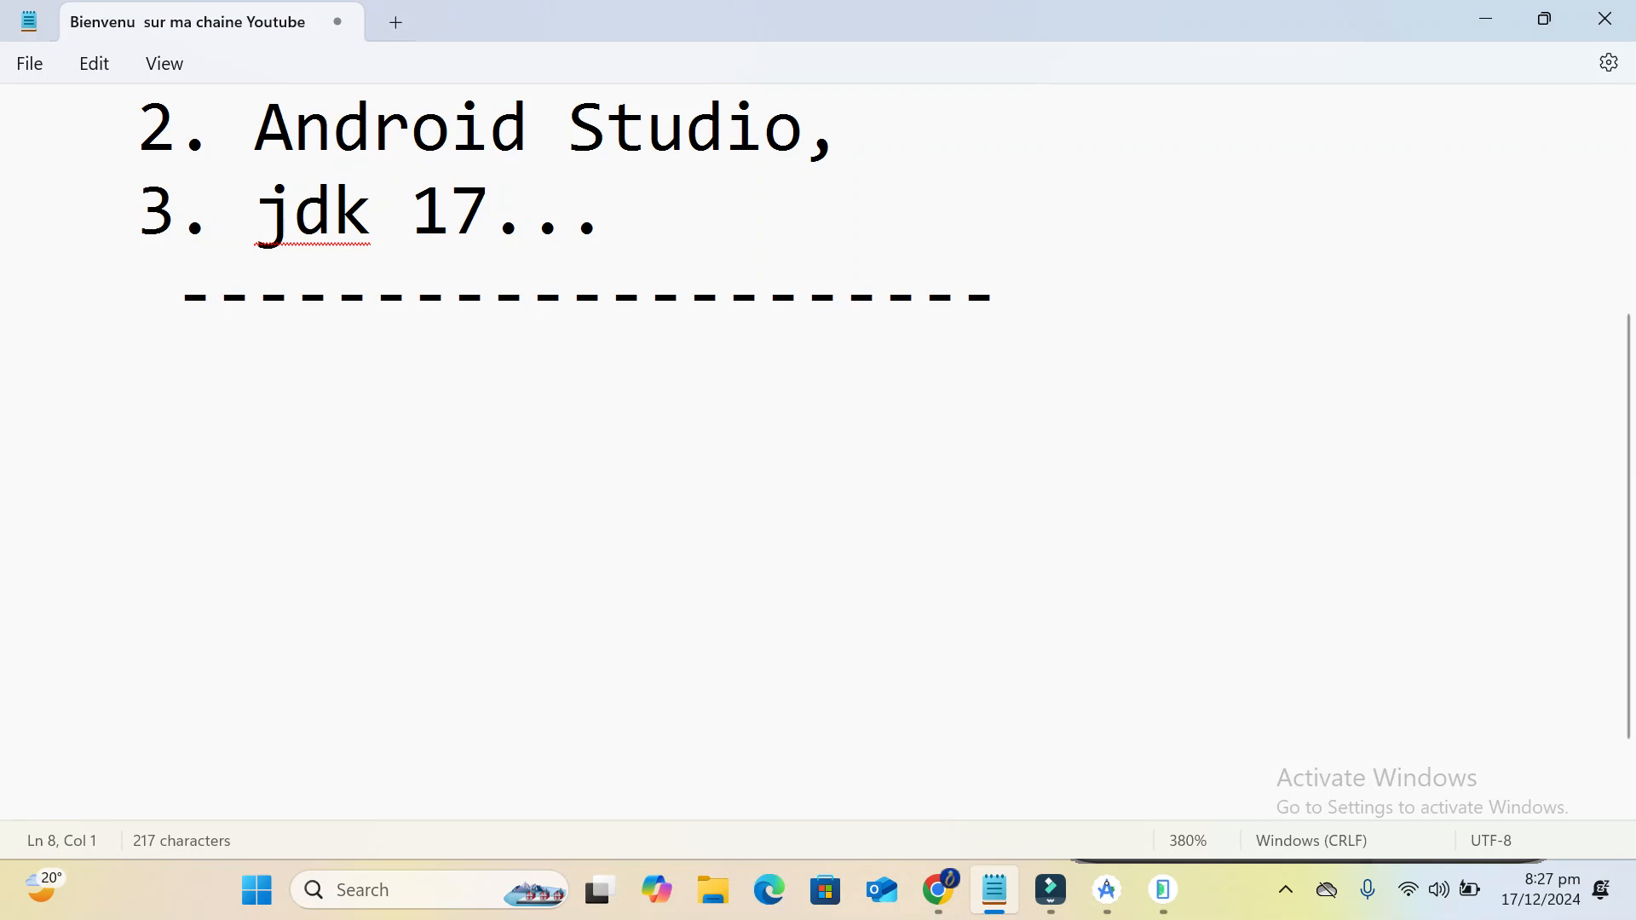
scroll(390, 362, "up", 5)
left_click(387, 358)
left_click_drag(1025, 409, 867, 480)
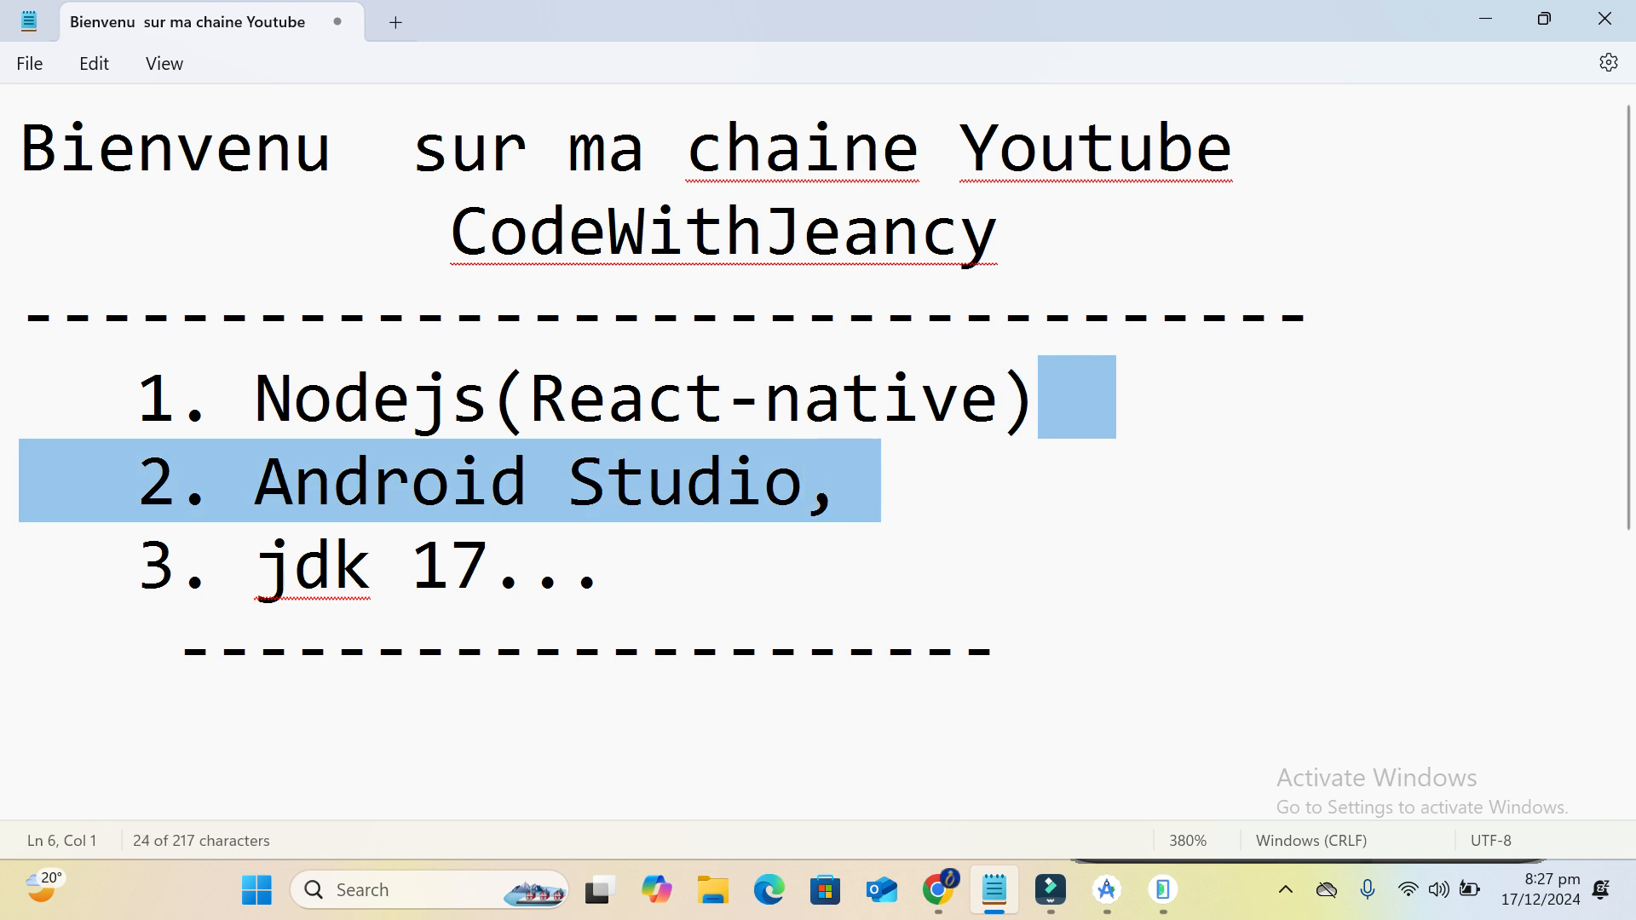
double_click(631, 594)
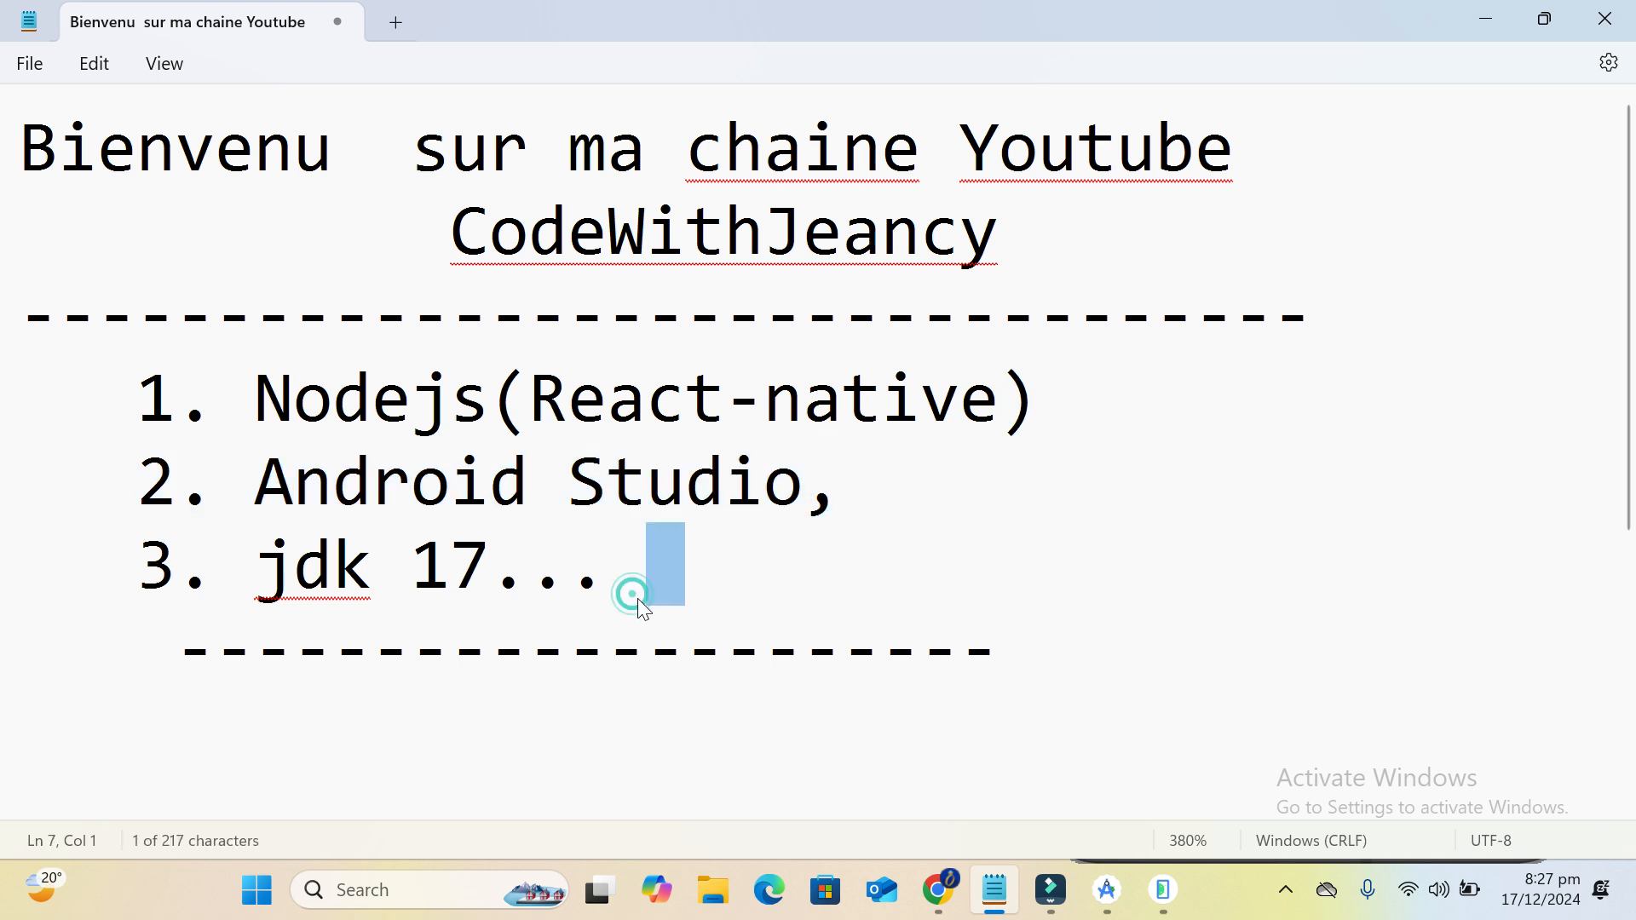
left_click(651, 707)
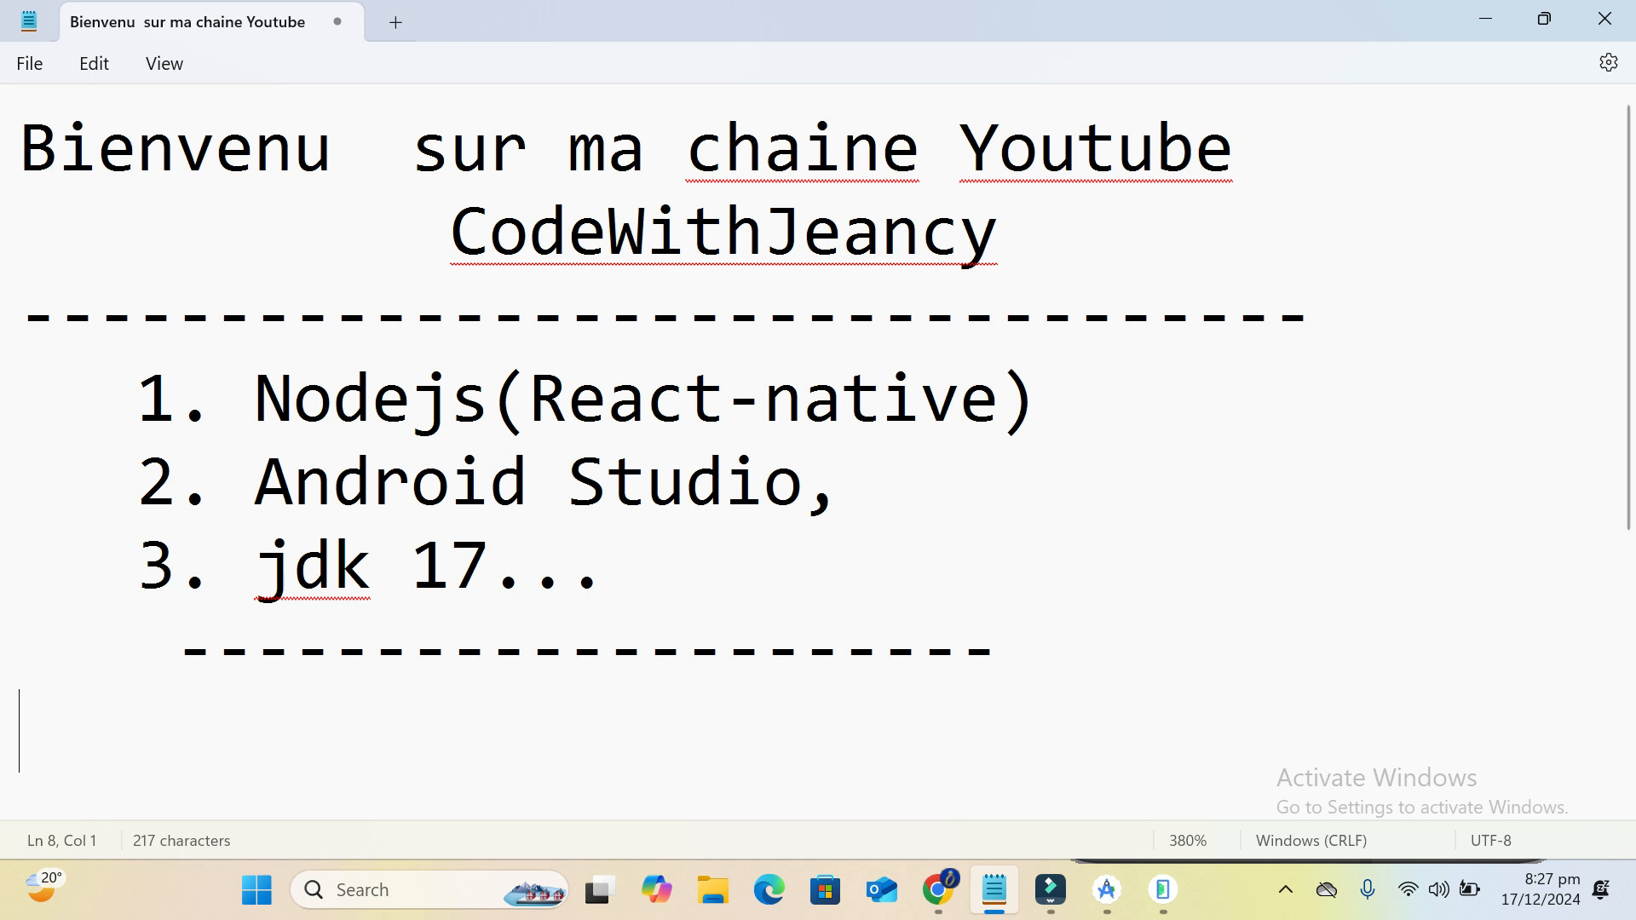
Switch back to the React Native guide in the browser and review its "Install the Android SDK" section
mouse_move(1039, 893)
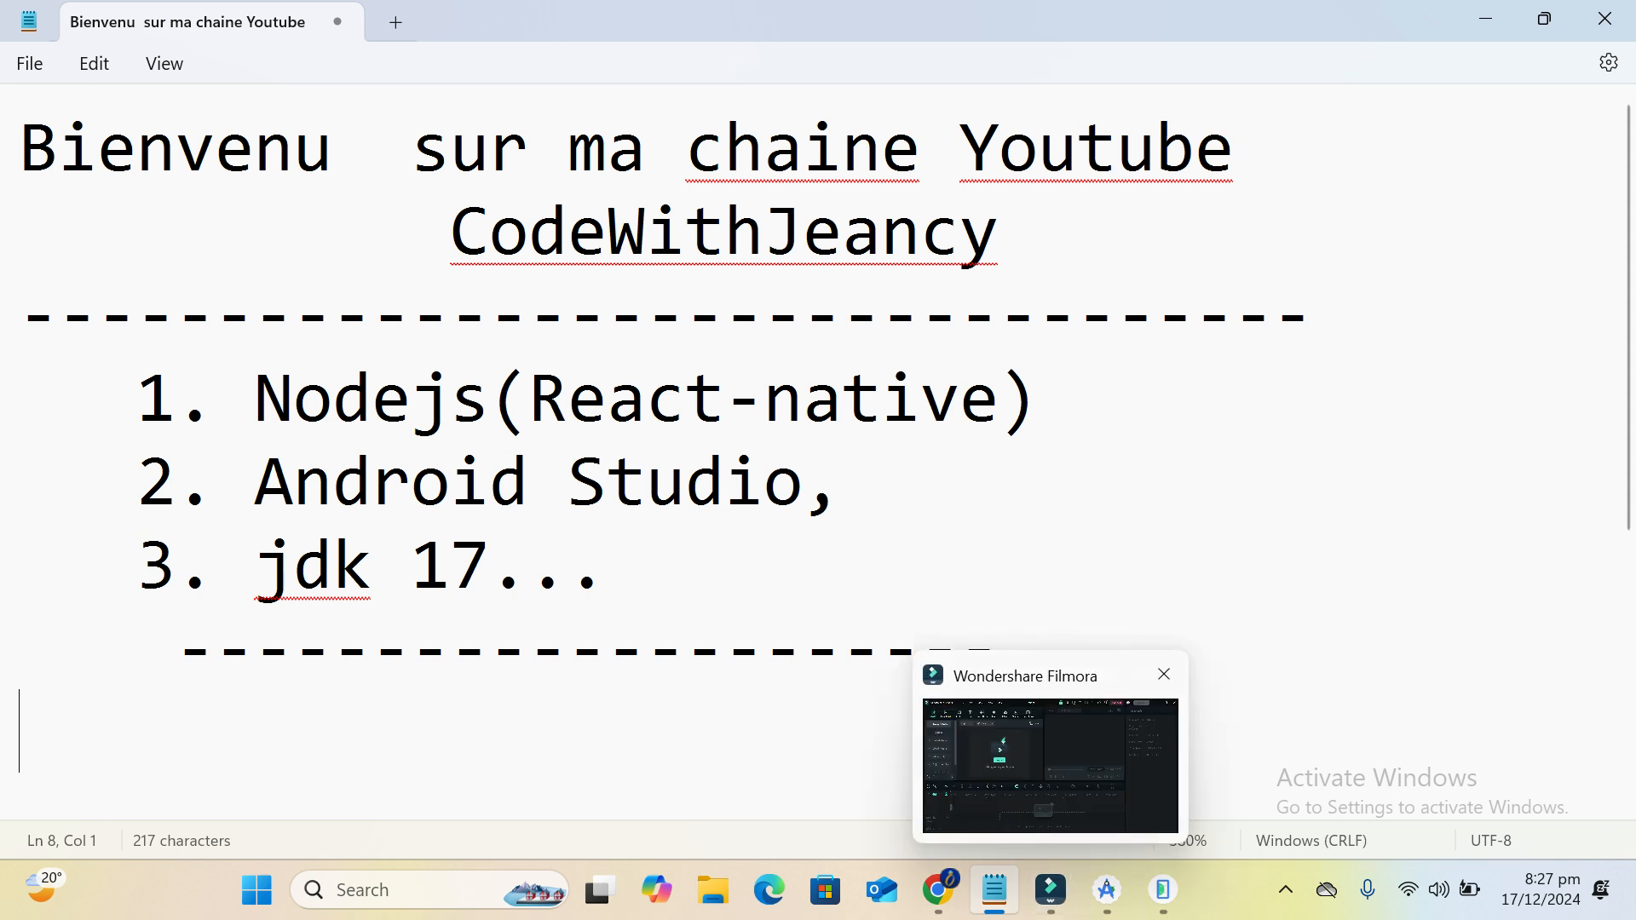
left_click(938, 891)
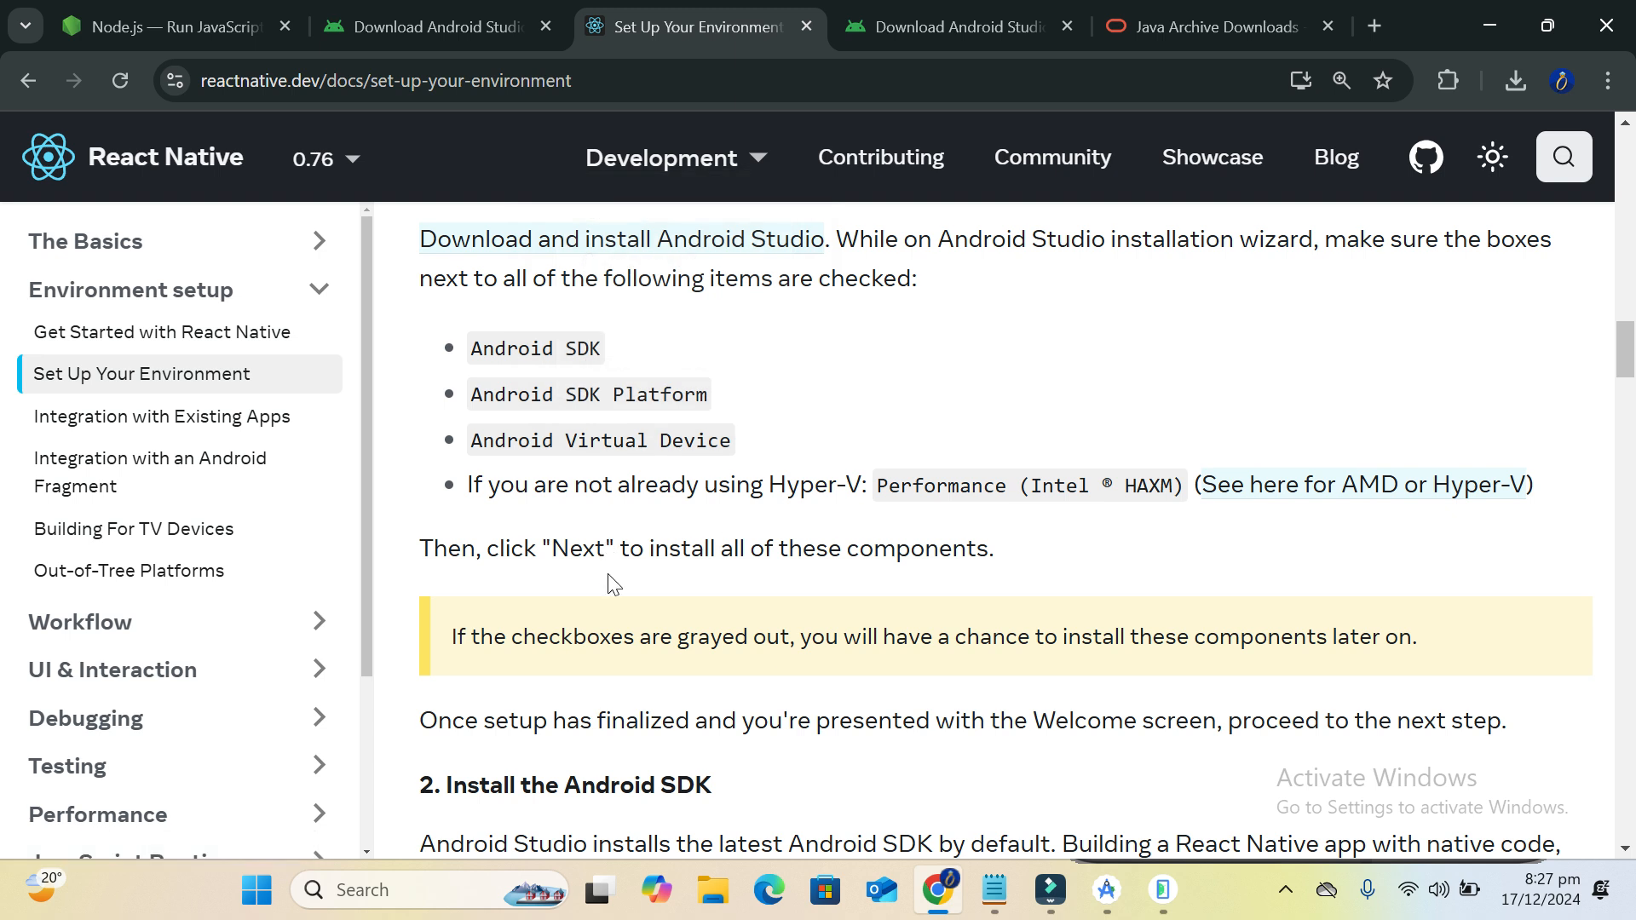
scroll(707, 524, "down", 4)
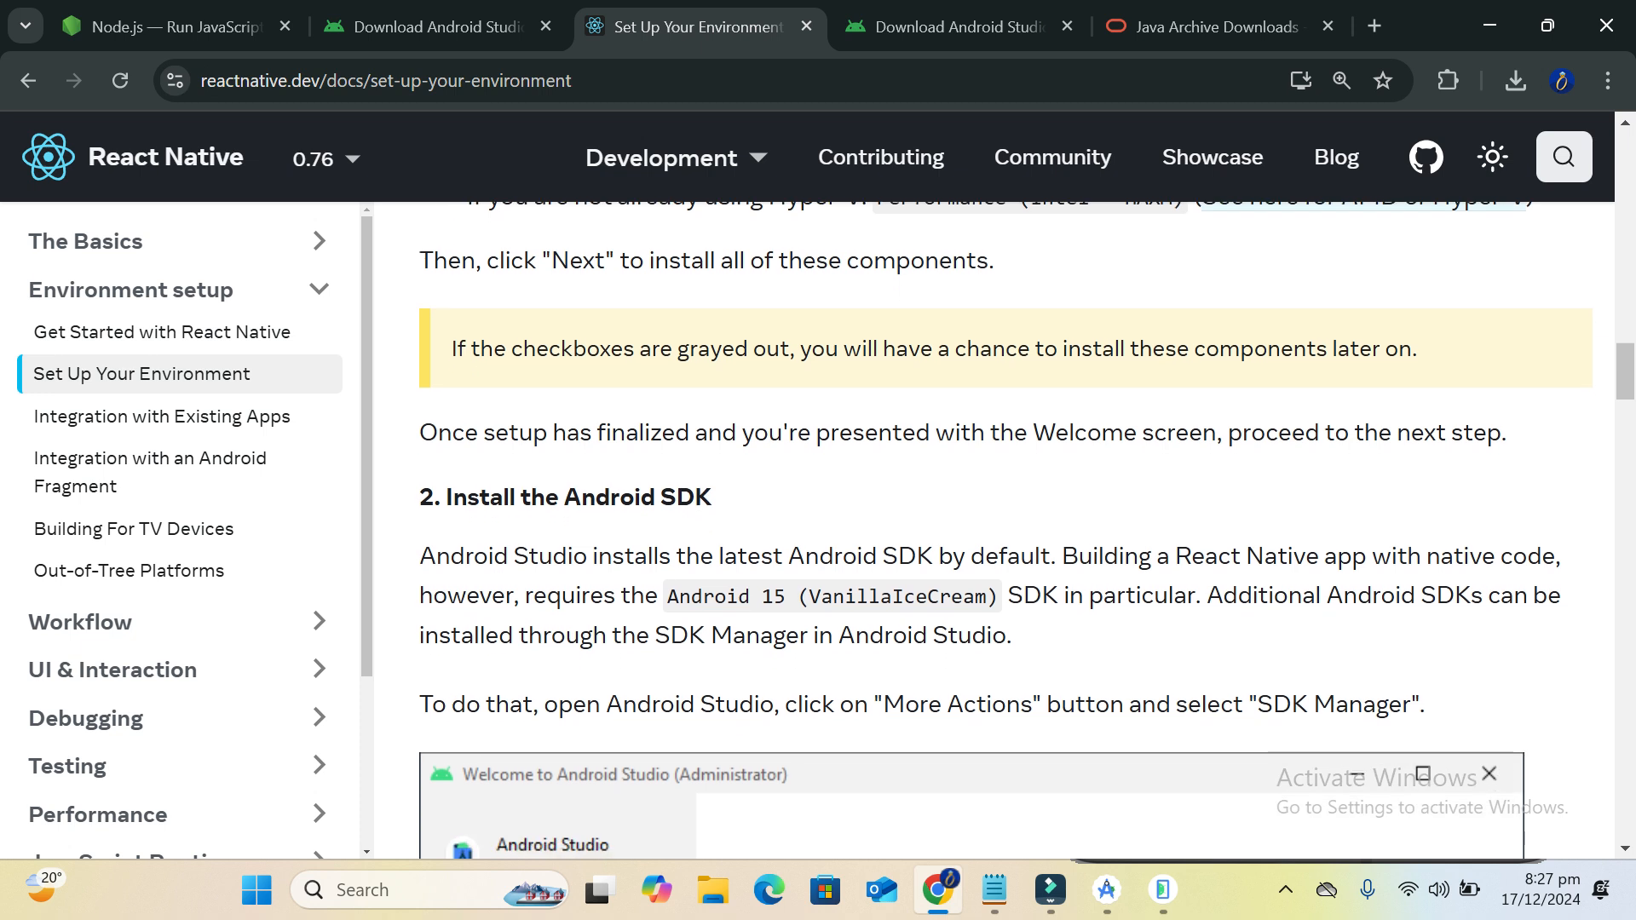
scroll(707, 524, "down", 4)
scroll(707, 524, "up", 4)
scroll(707, 524, "down", 1)
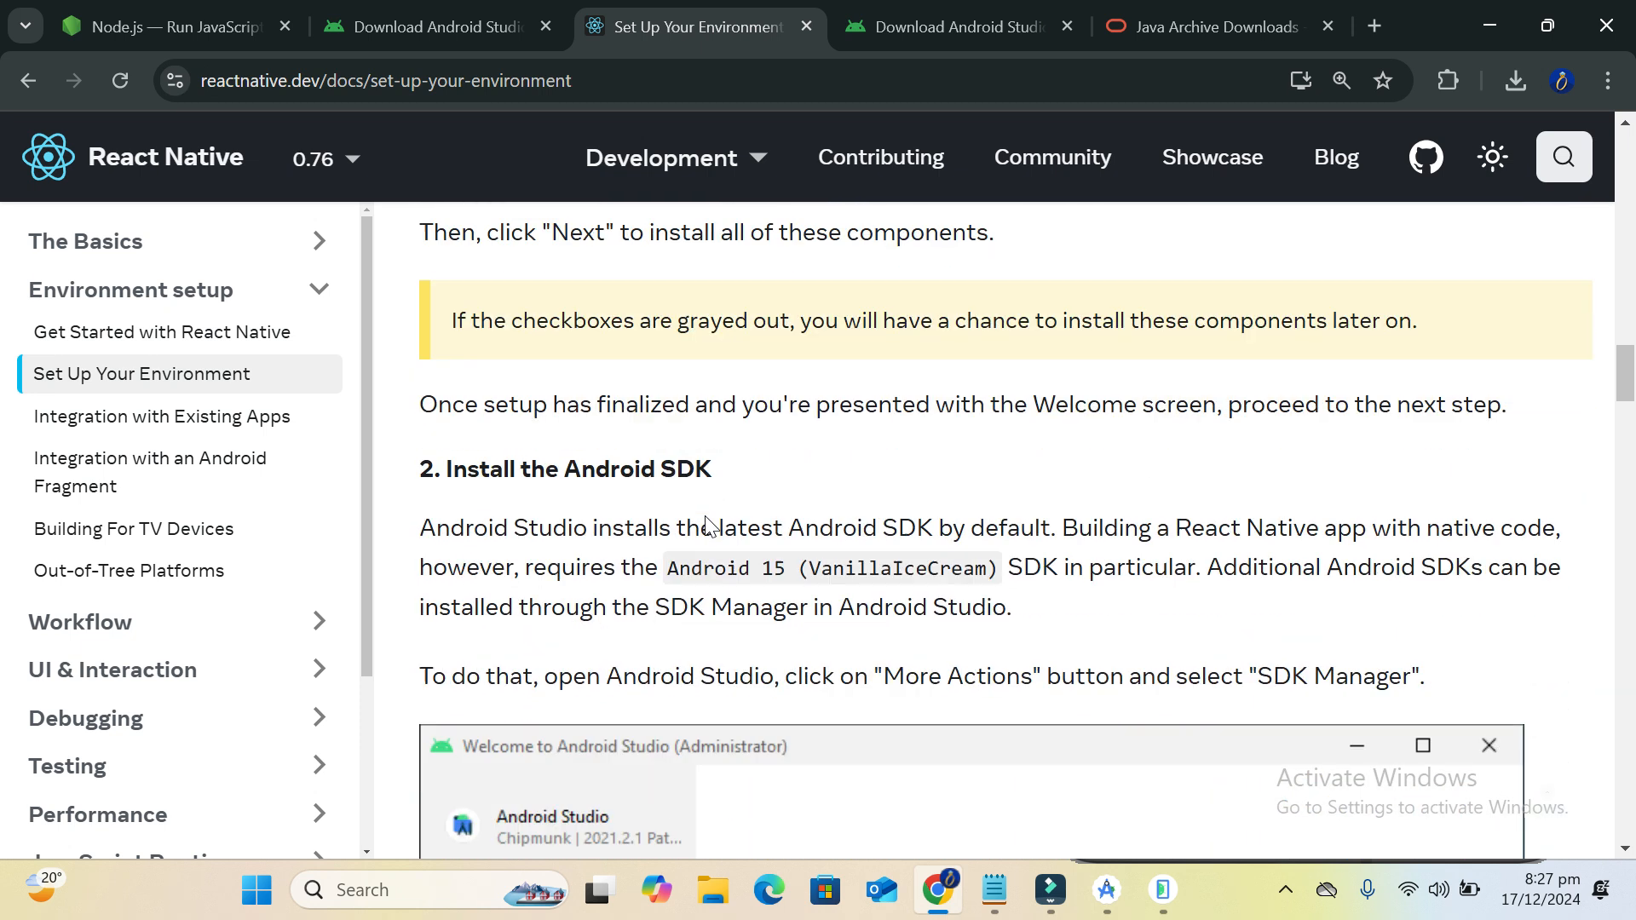
Review the guide's SDK instructions down to the step on creating the ANDROID_HOME user variable
scroll(705, 521, "down", 15)
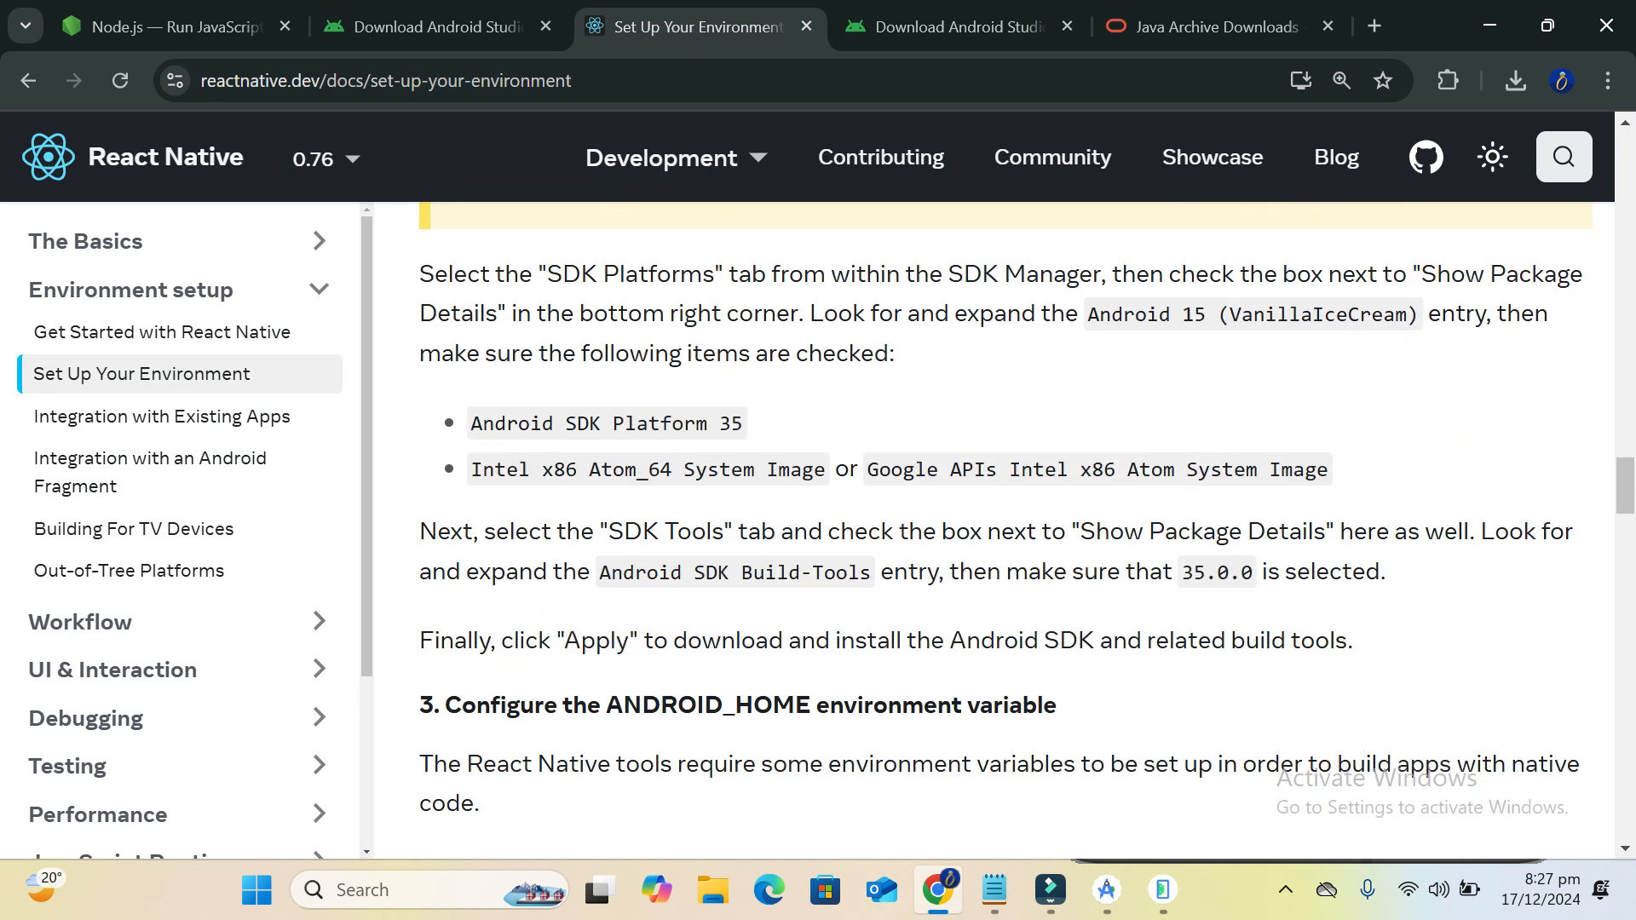
scroll(704, 515, "down", 10)
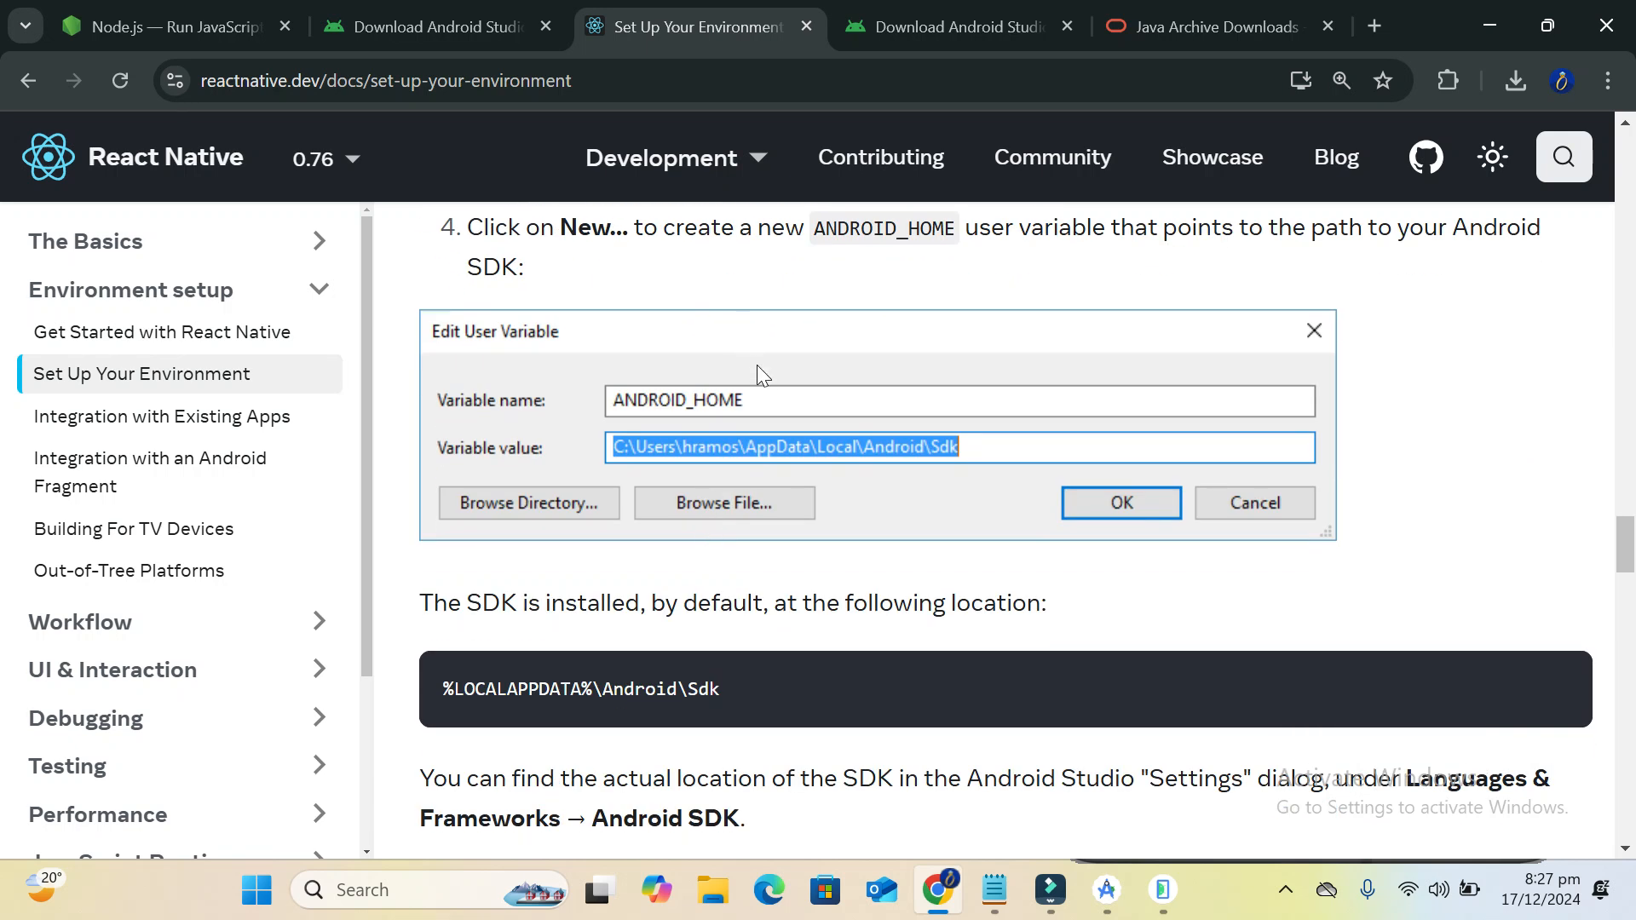
left_click_drag(758, 397, 621, 401)
Search Windows for "VARI", open the system environment variables settings and show the Environment Variables dialog
left_click(437, 891)
type("VAR")
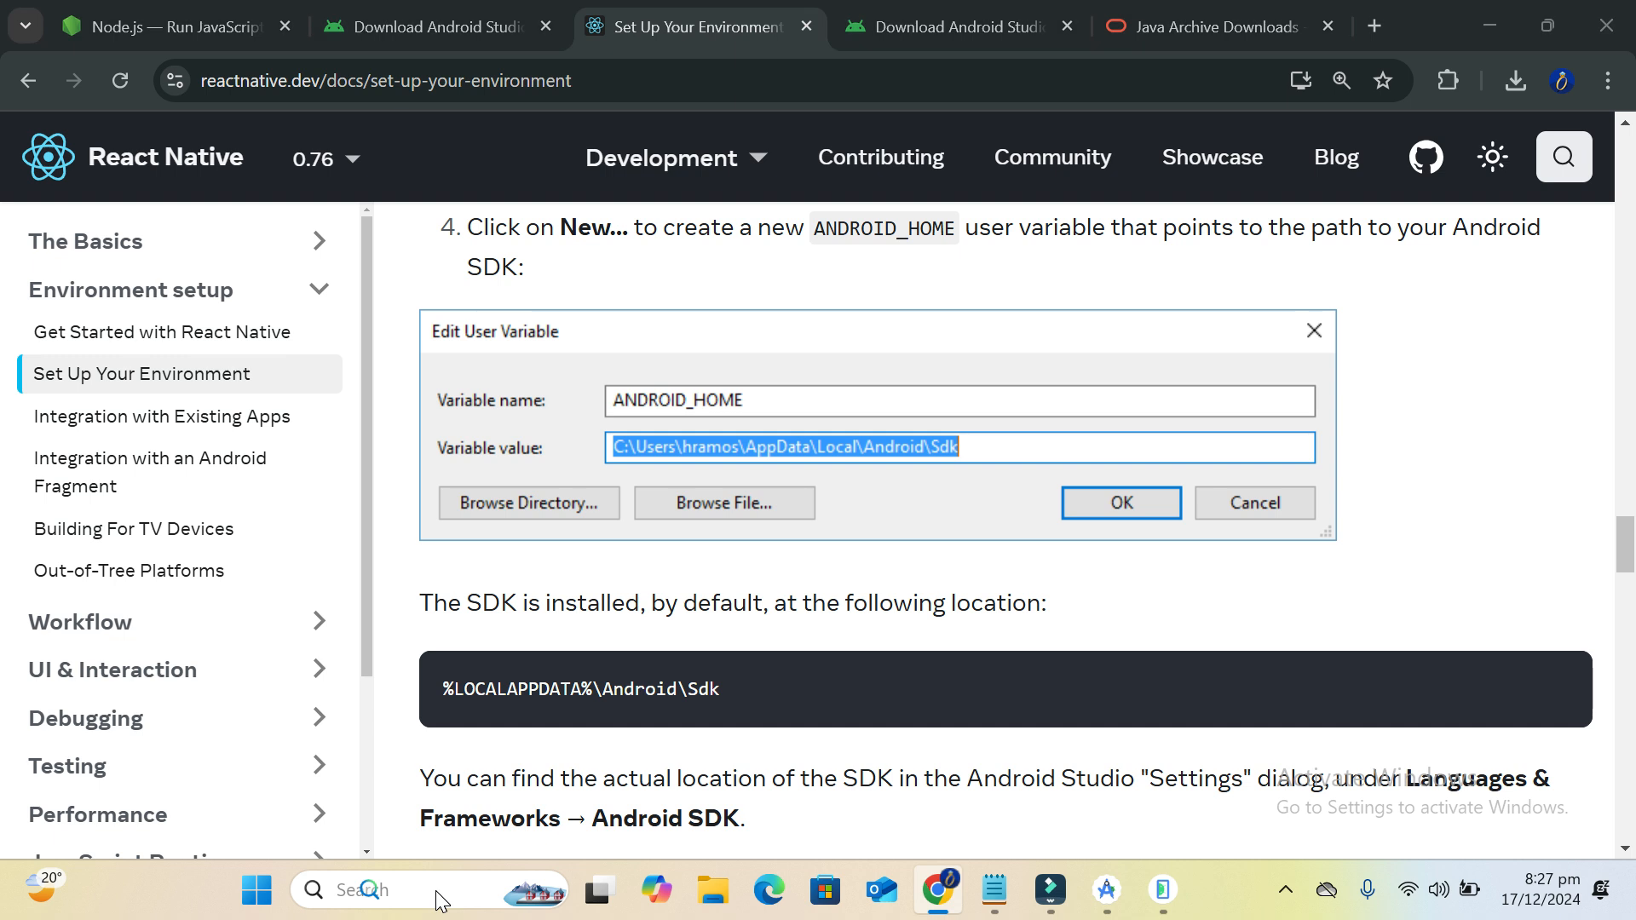
type("I")
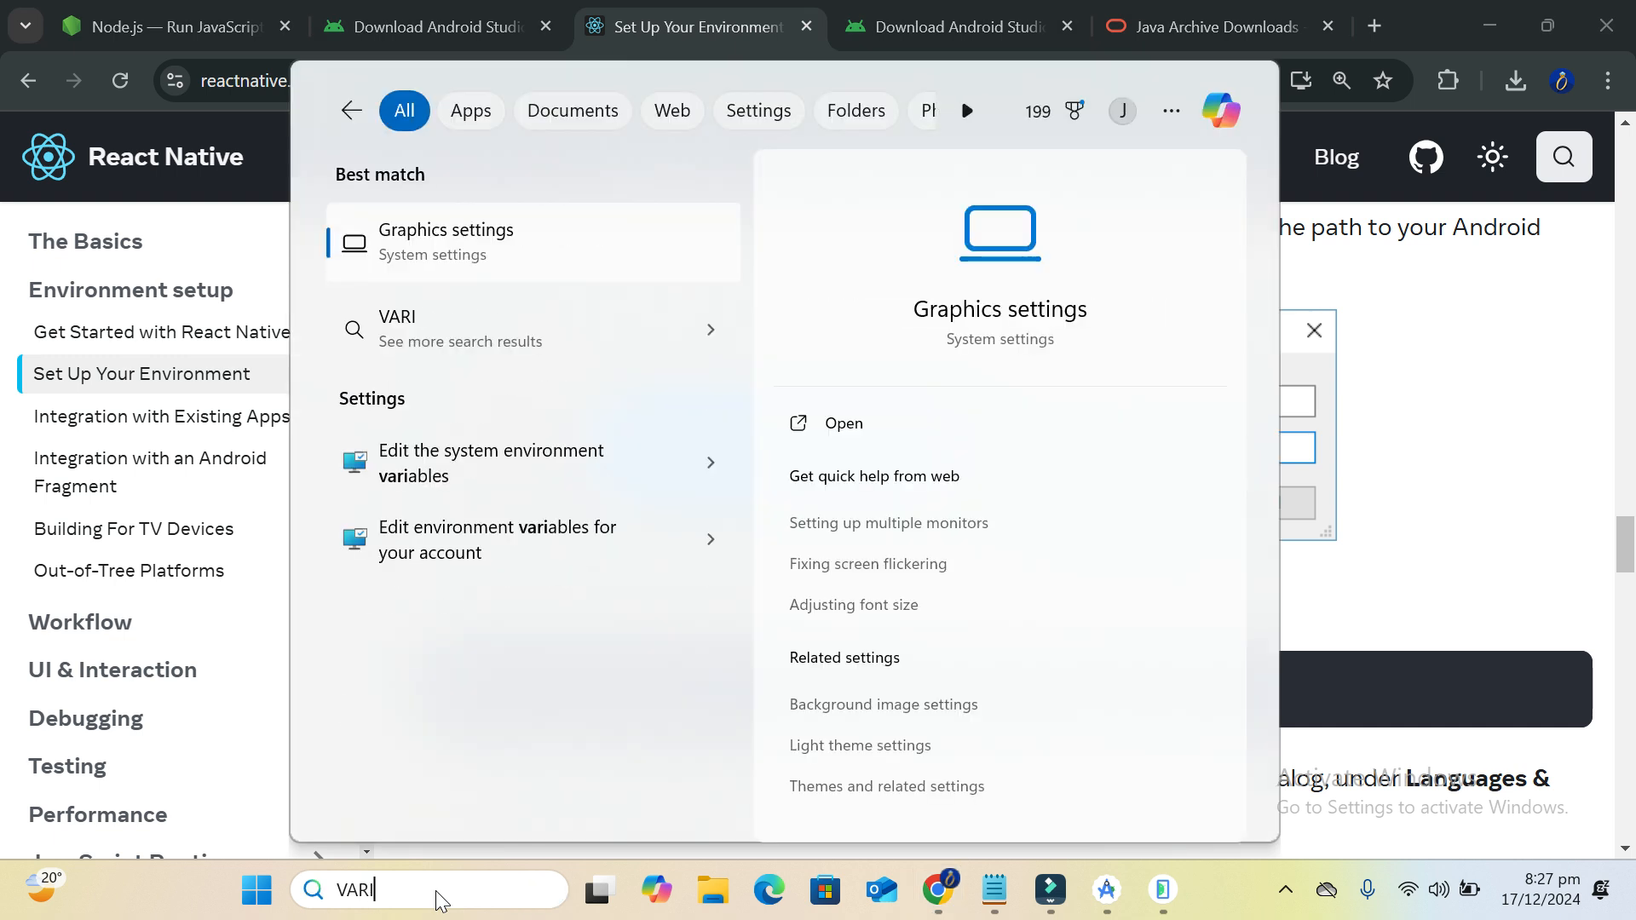
left_click(513, 475)
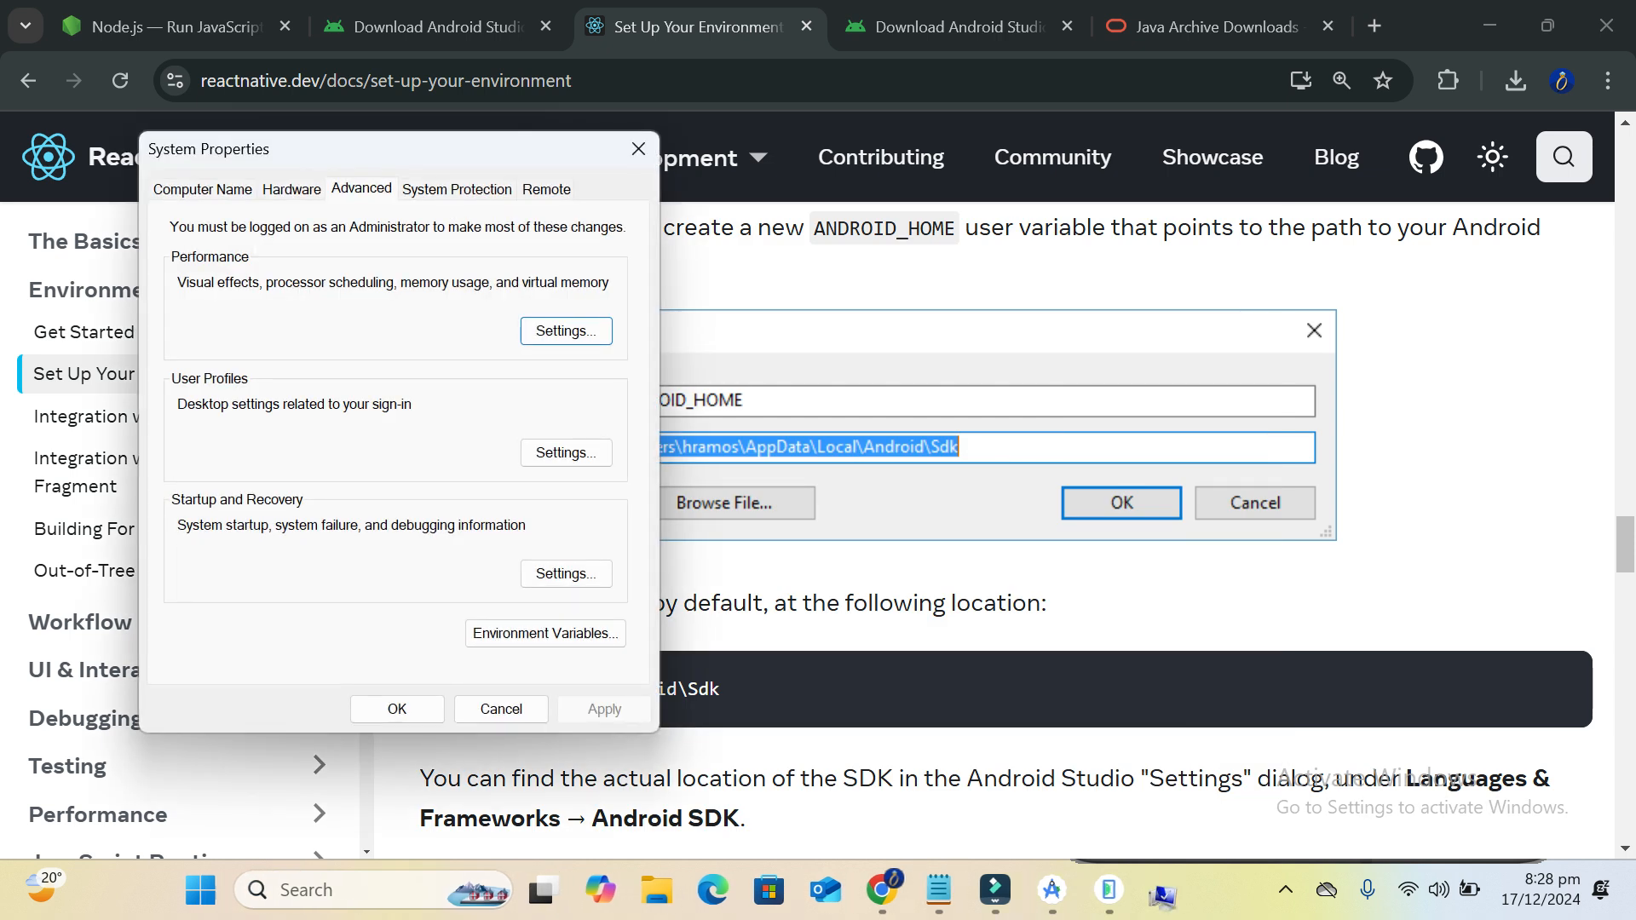
left_click(542, 633)
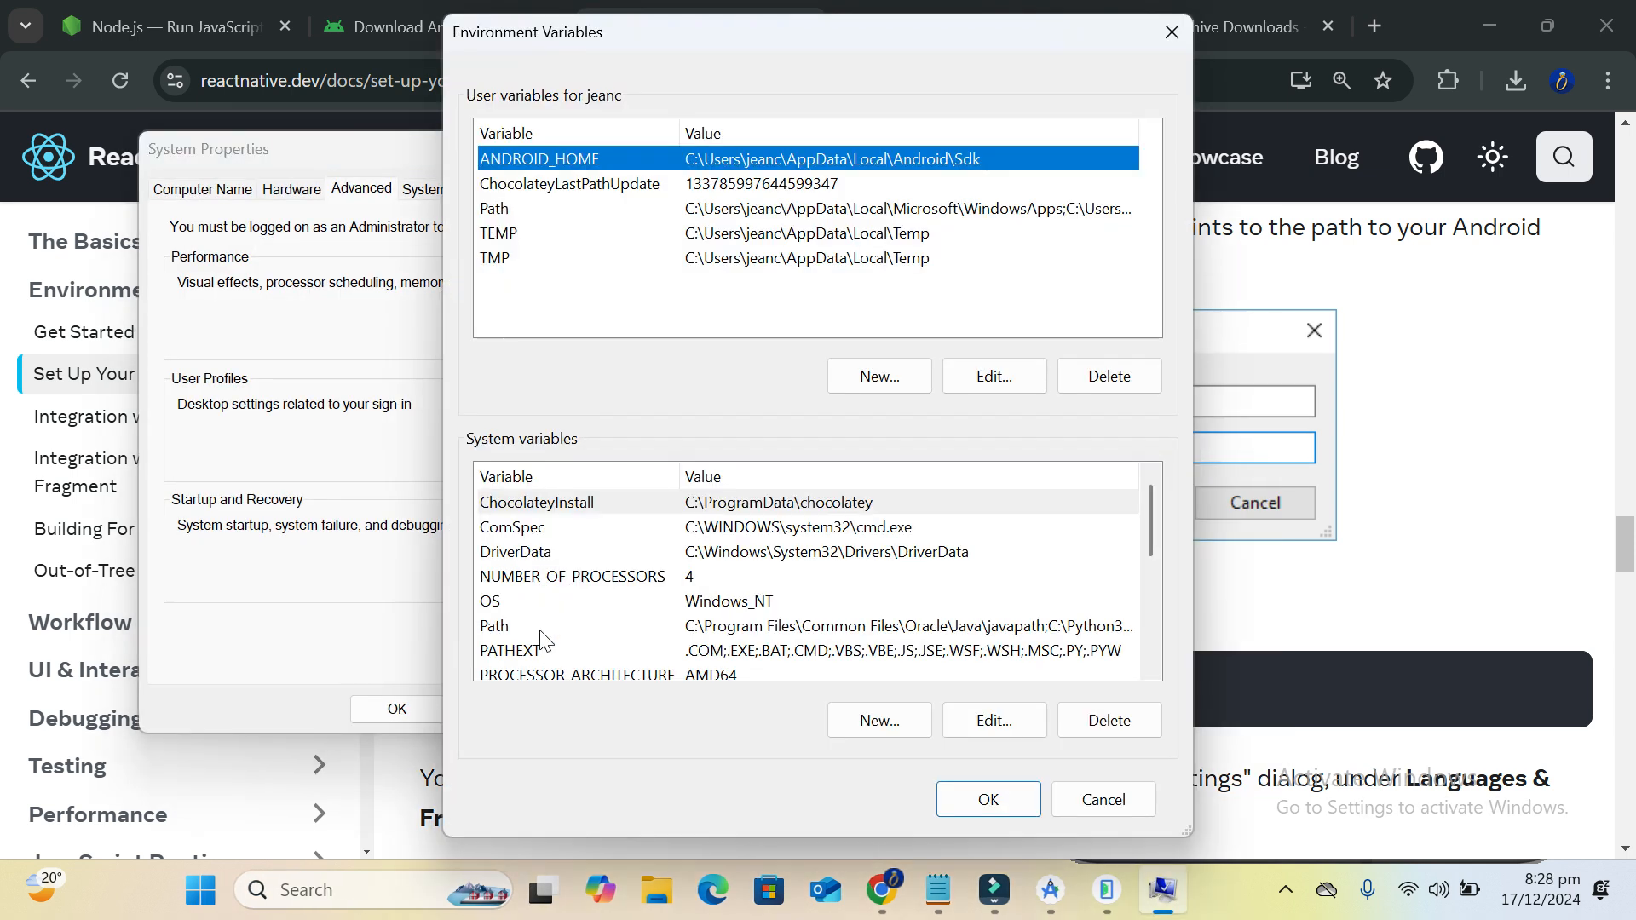
Look through the list of system variables, opening the PROCESSOR_LEVEL entry and cancelling its edit
scroll(601, 563, "down", 1)
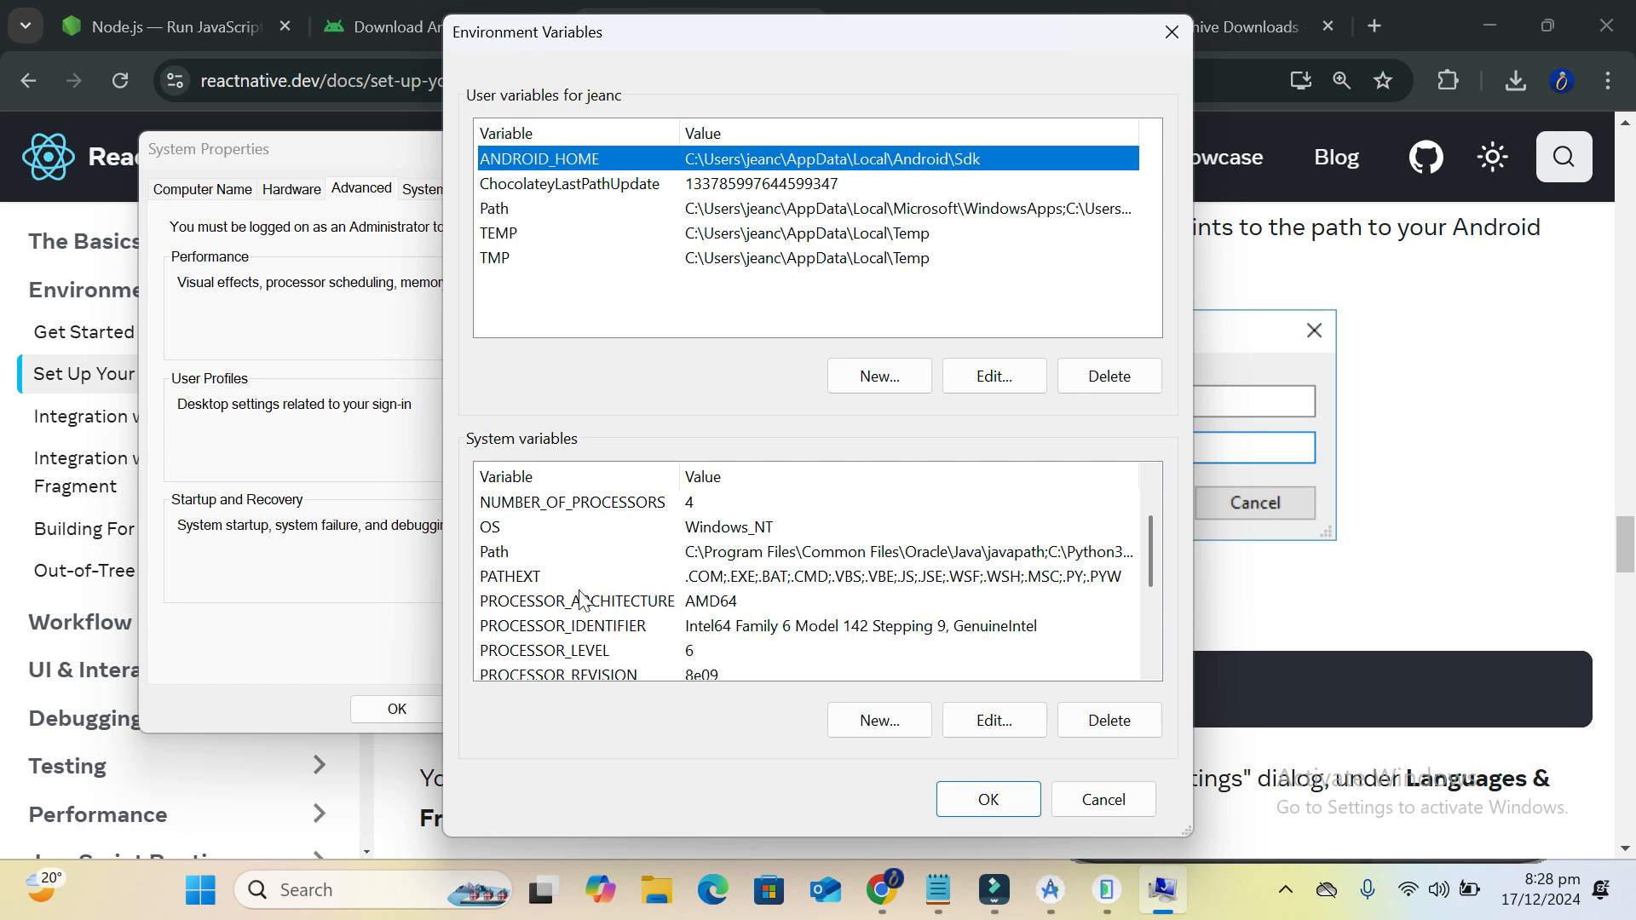
left_click(579, 599)
scroll(564, 580, "down", 1)
double_click(564, 580)
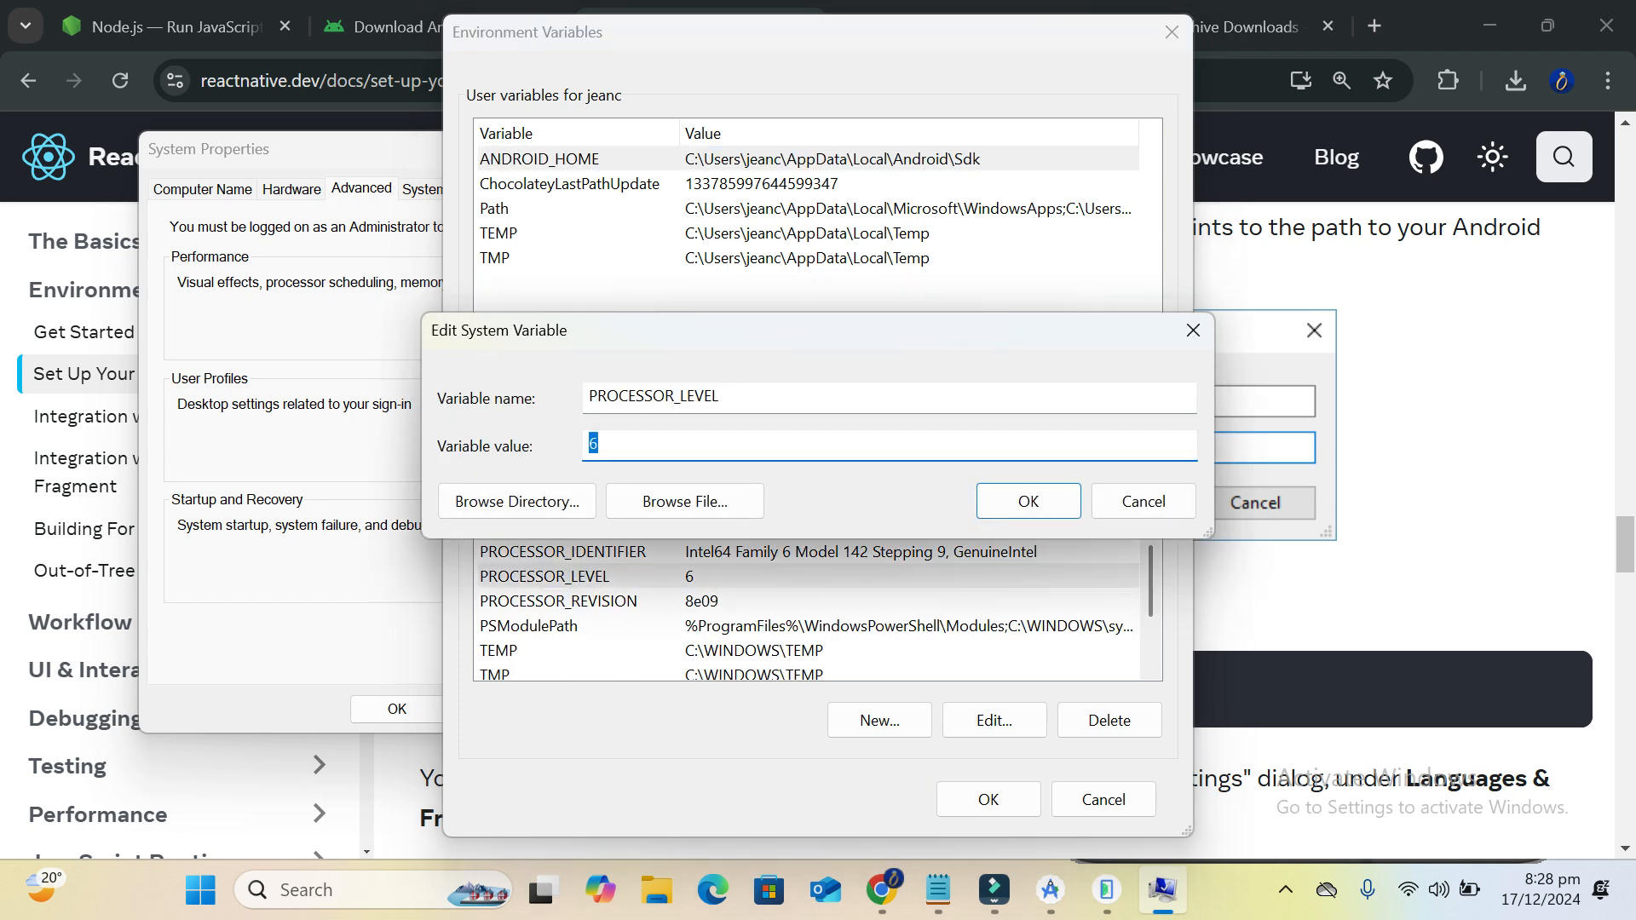
left_click(1147, 508)
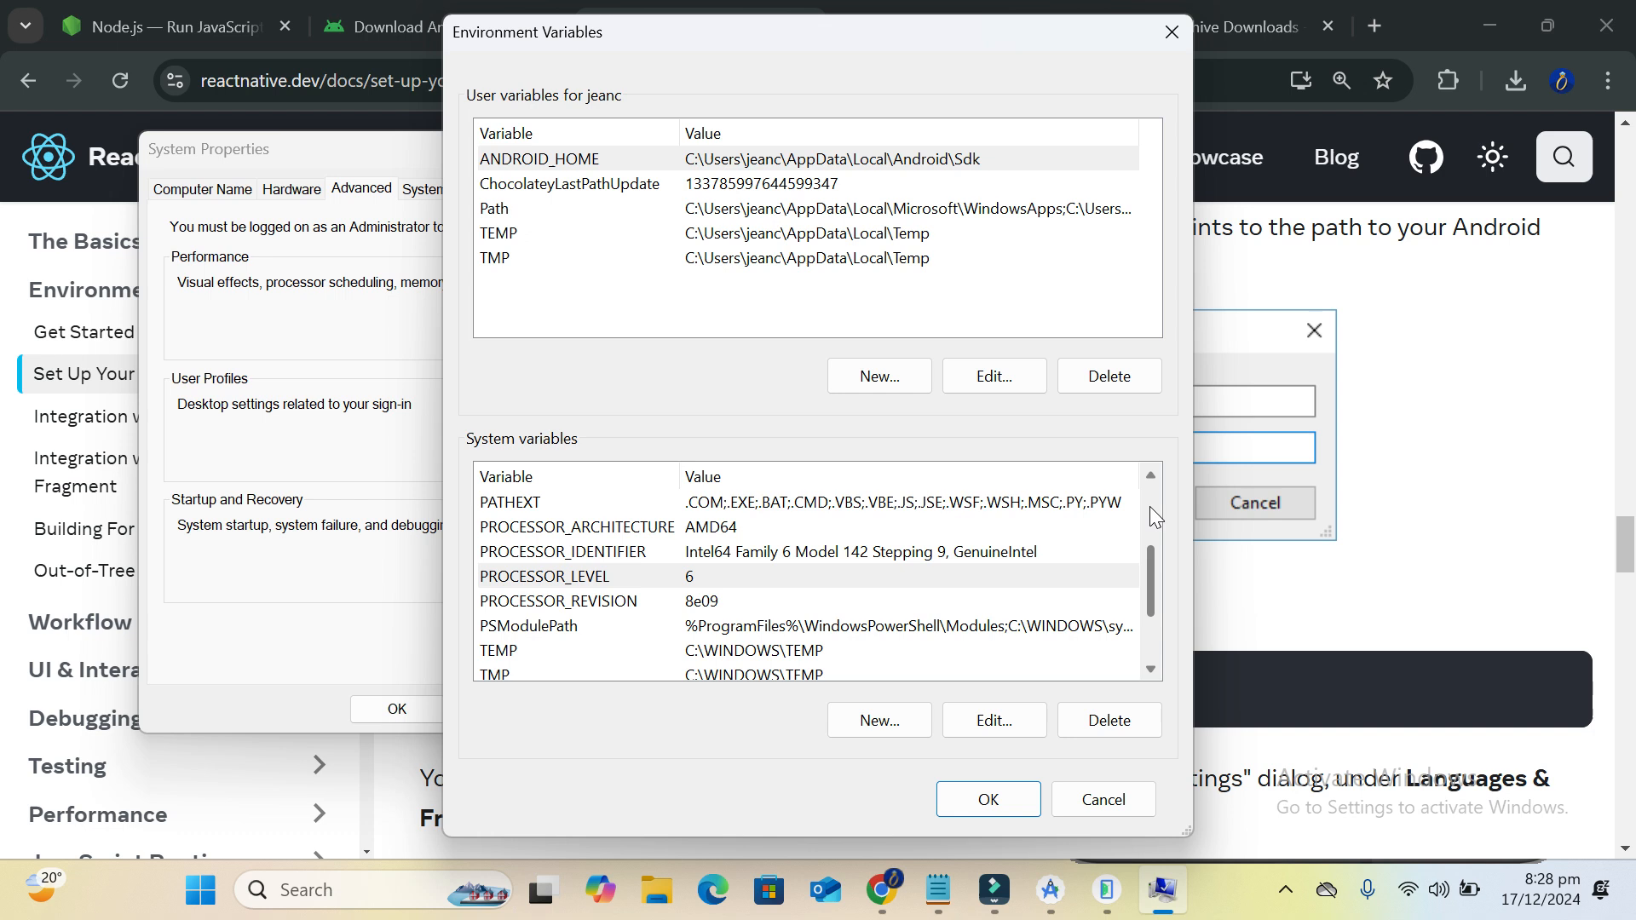
scroll(576, 637, "down", 1)
left_click(566, 625)
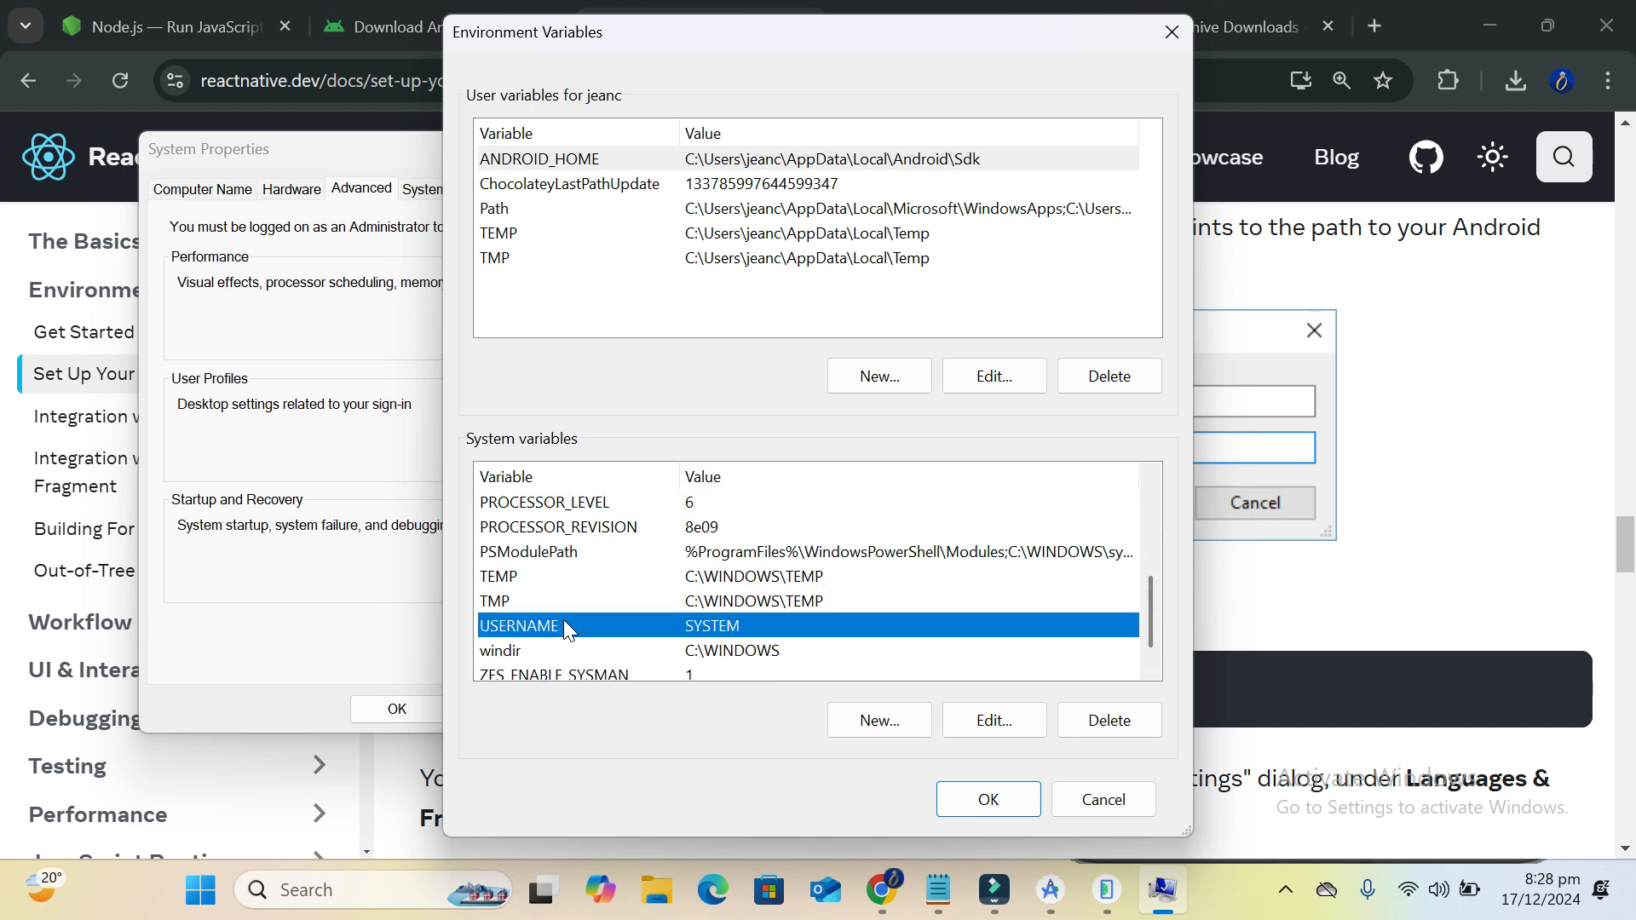
scroll(628, 579, "up", 1)
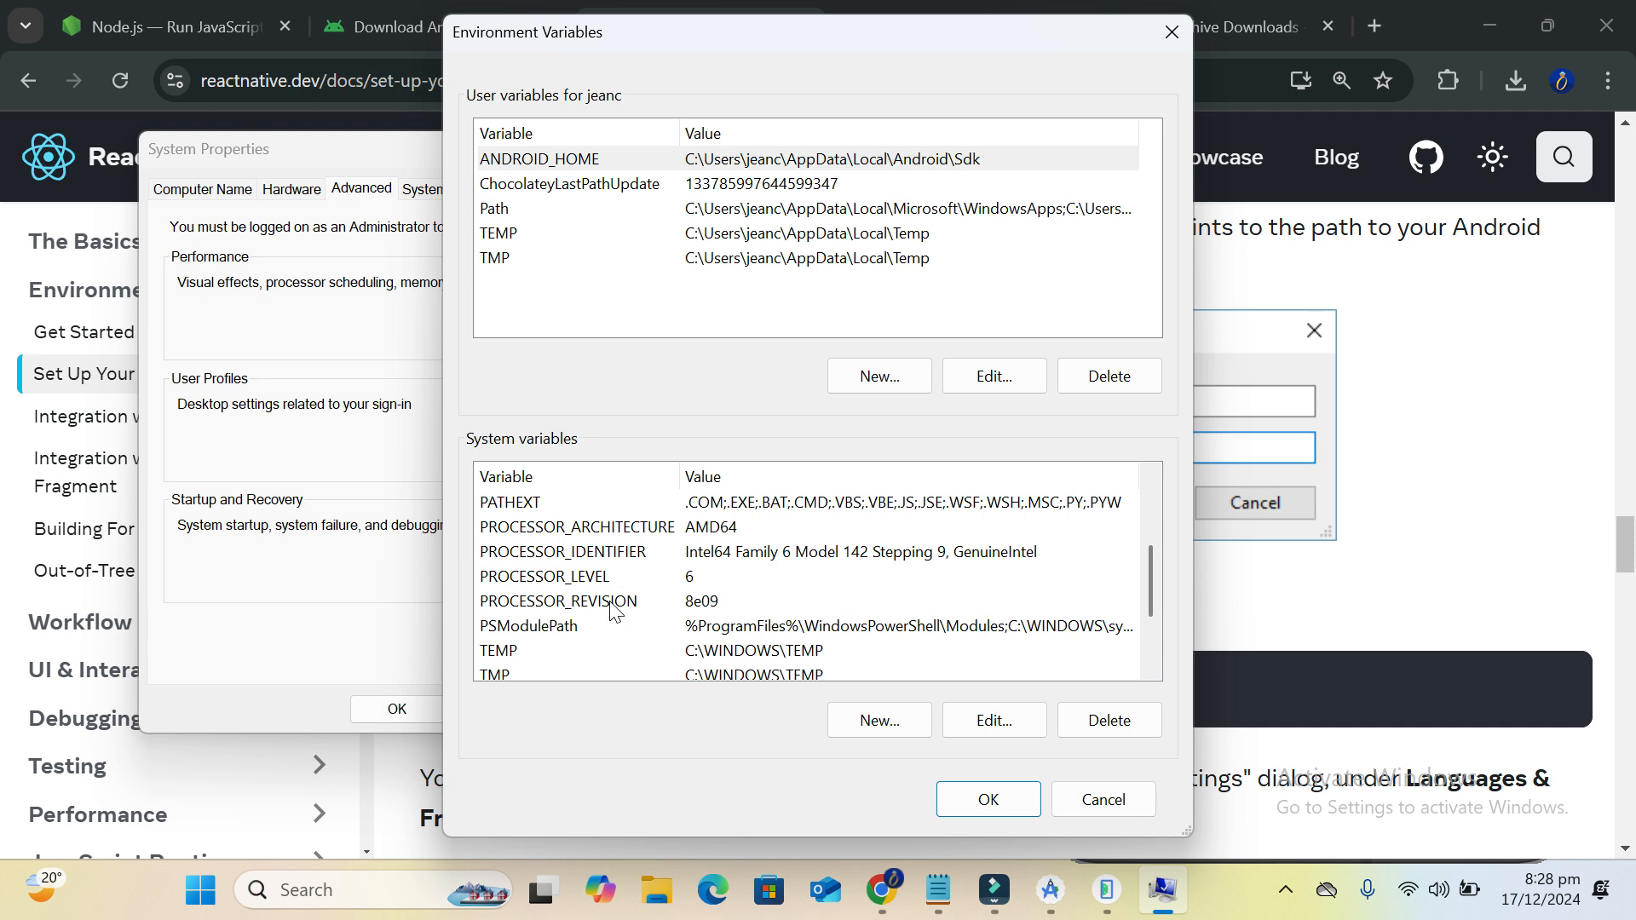
scroll(610, 628, "down", 1)
scroll(610, 628, "down", 1)
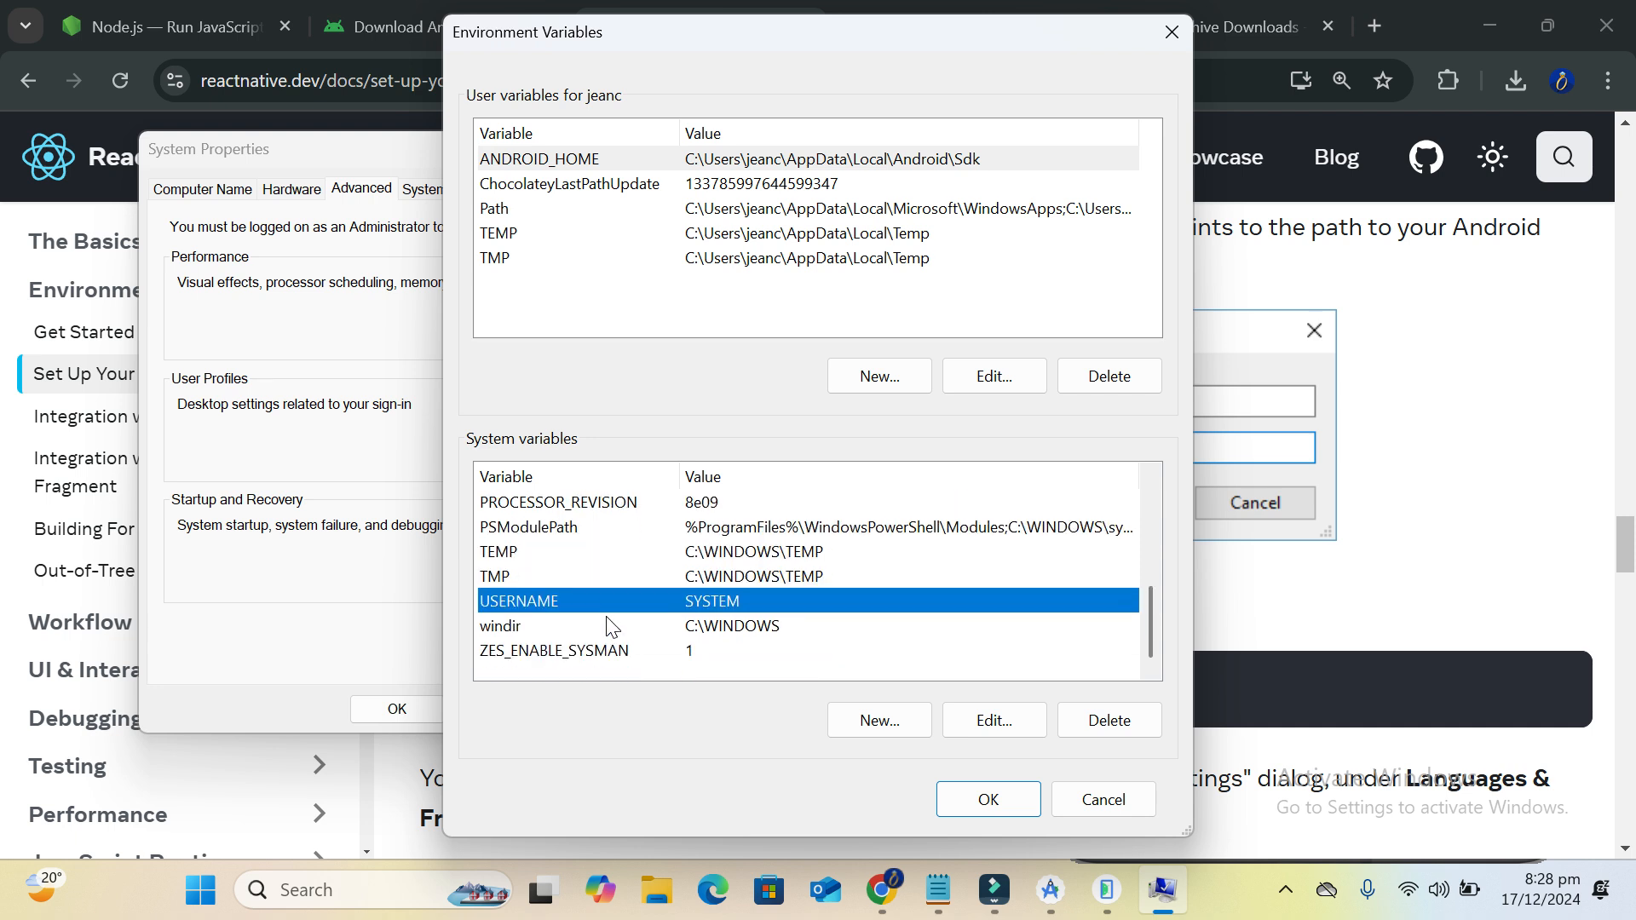
scroll(610, 628, "up", 2)
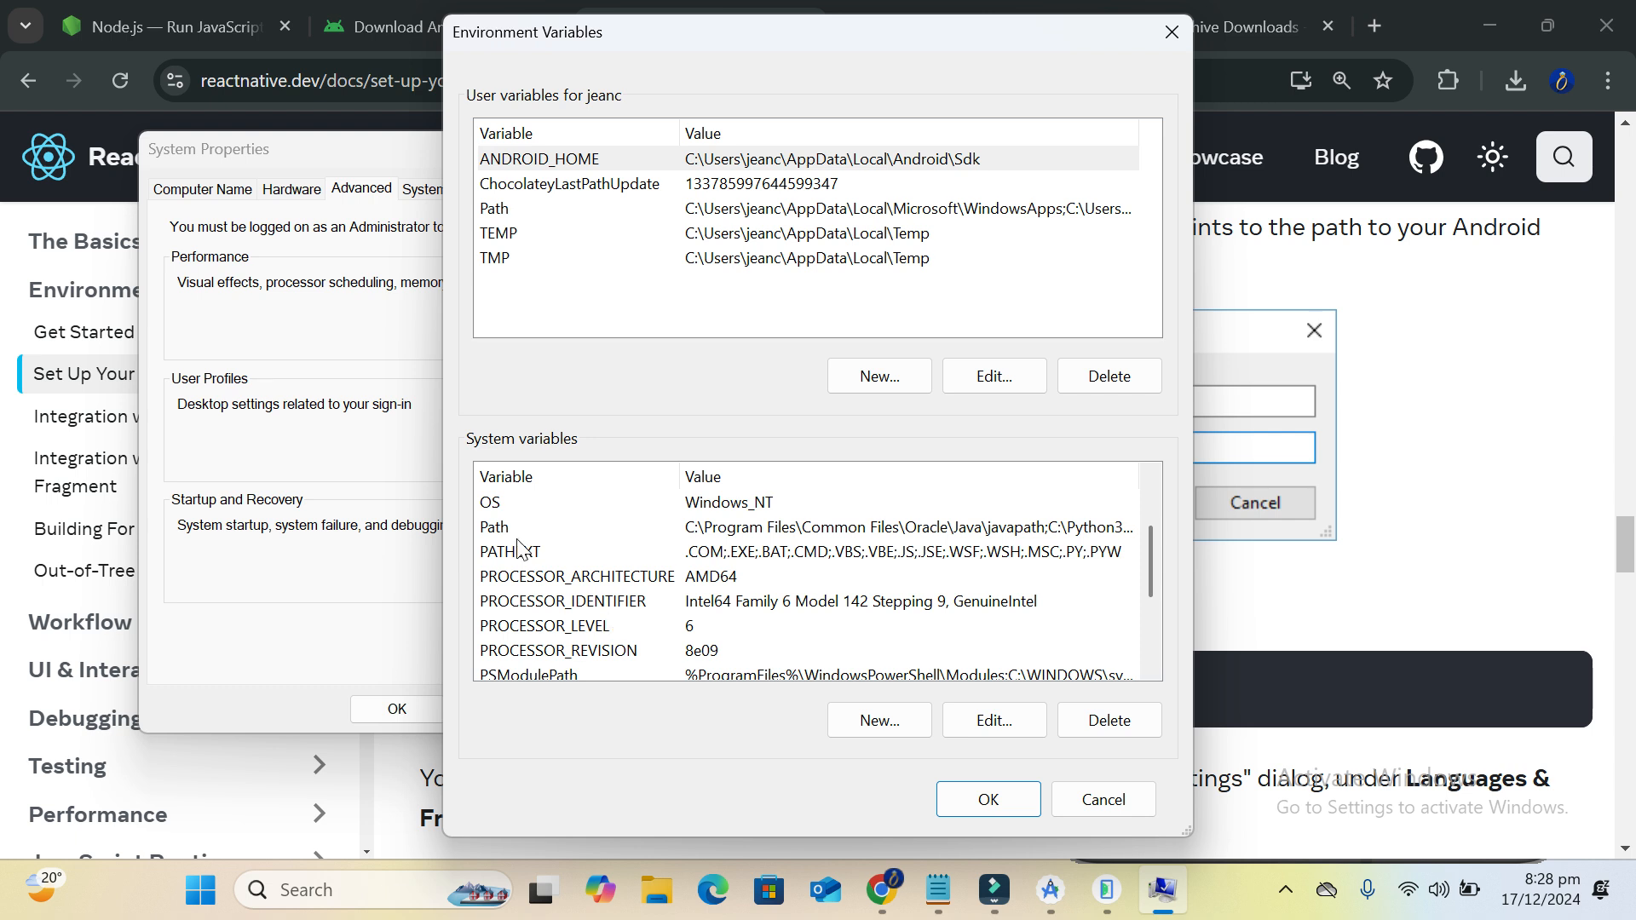
Inspect the entries of the system Path and the user Path variables, and close the environment variable and system property dialogs
double_click(494, 528)
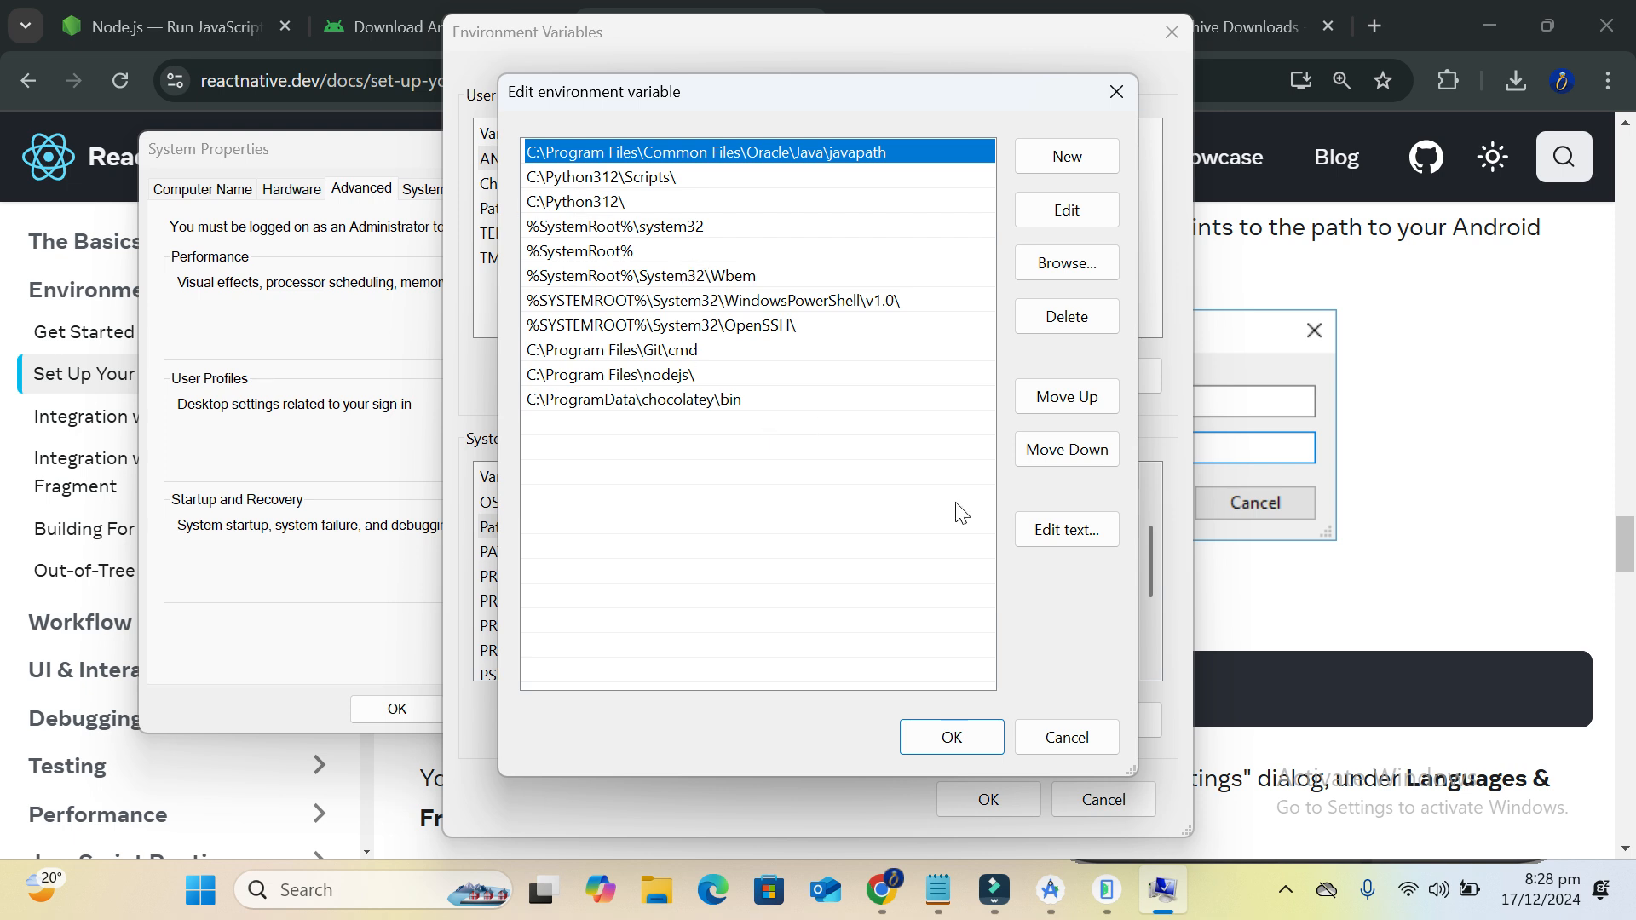
left_click(955, 739)
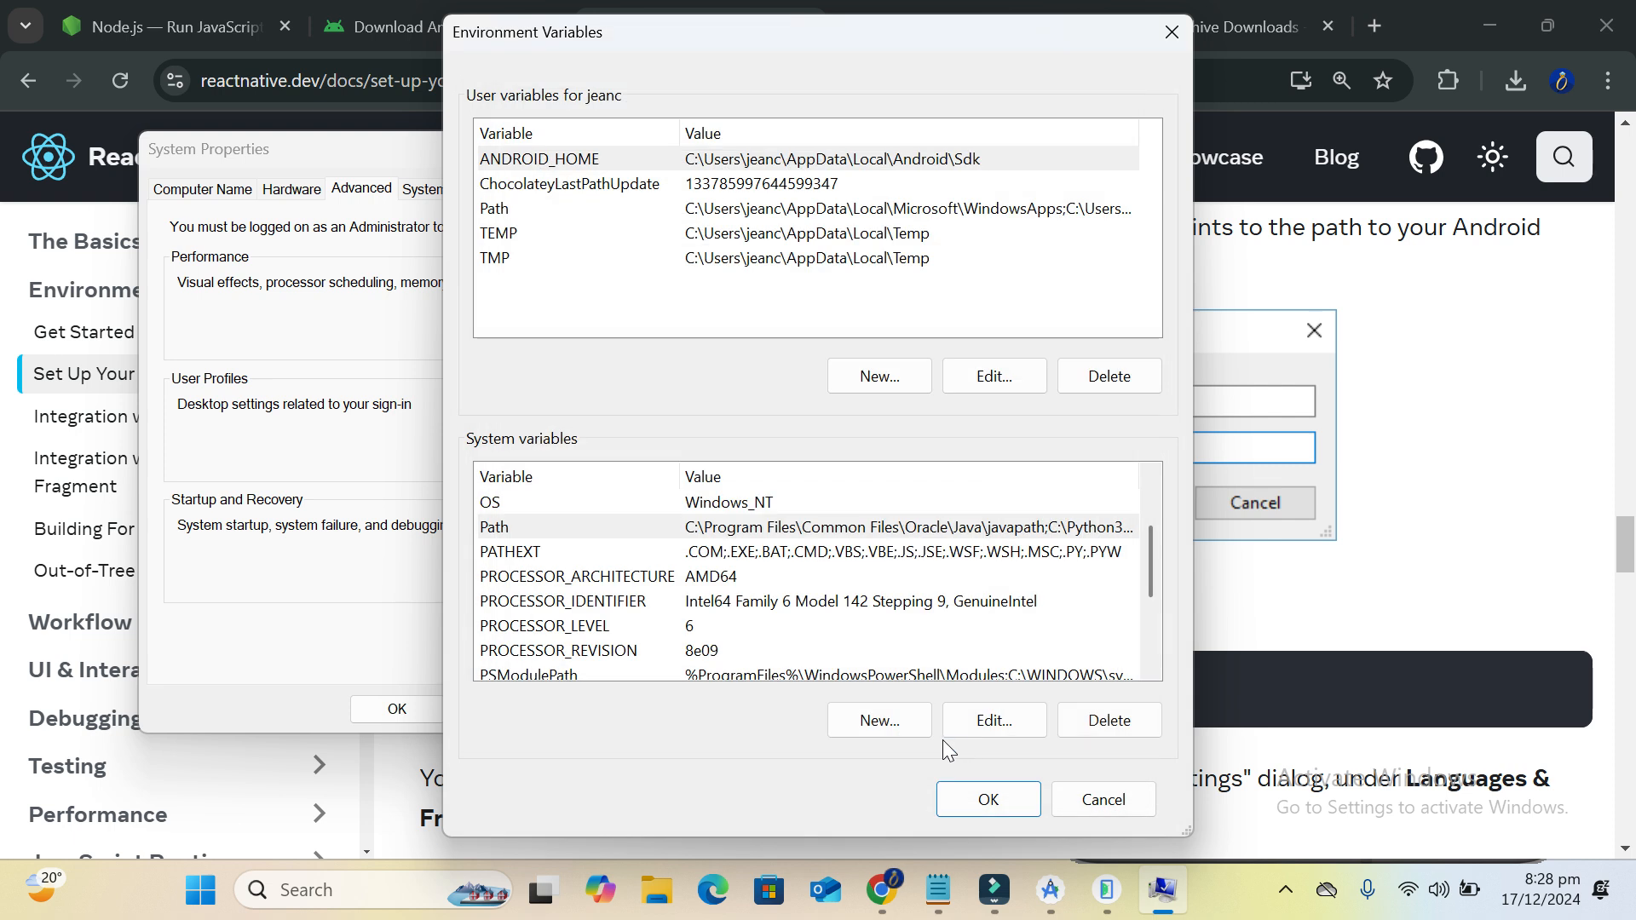
scroll(597, 530, "up", 2)
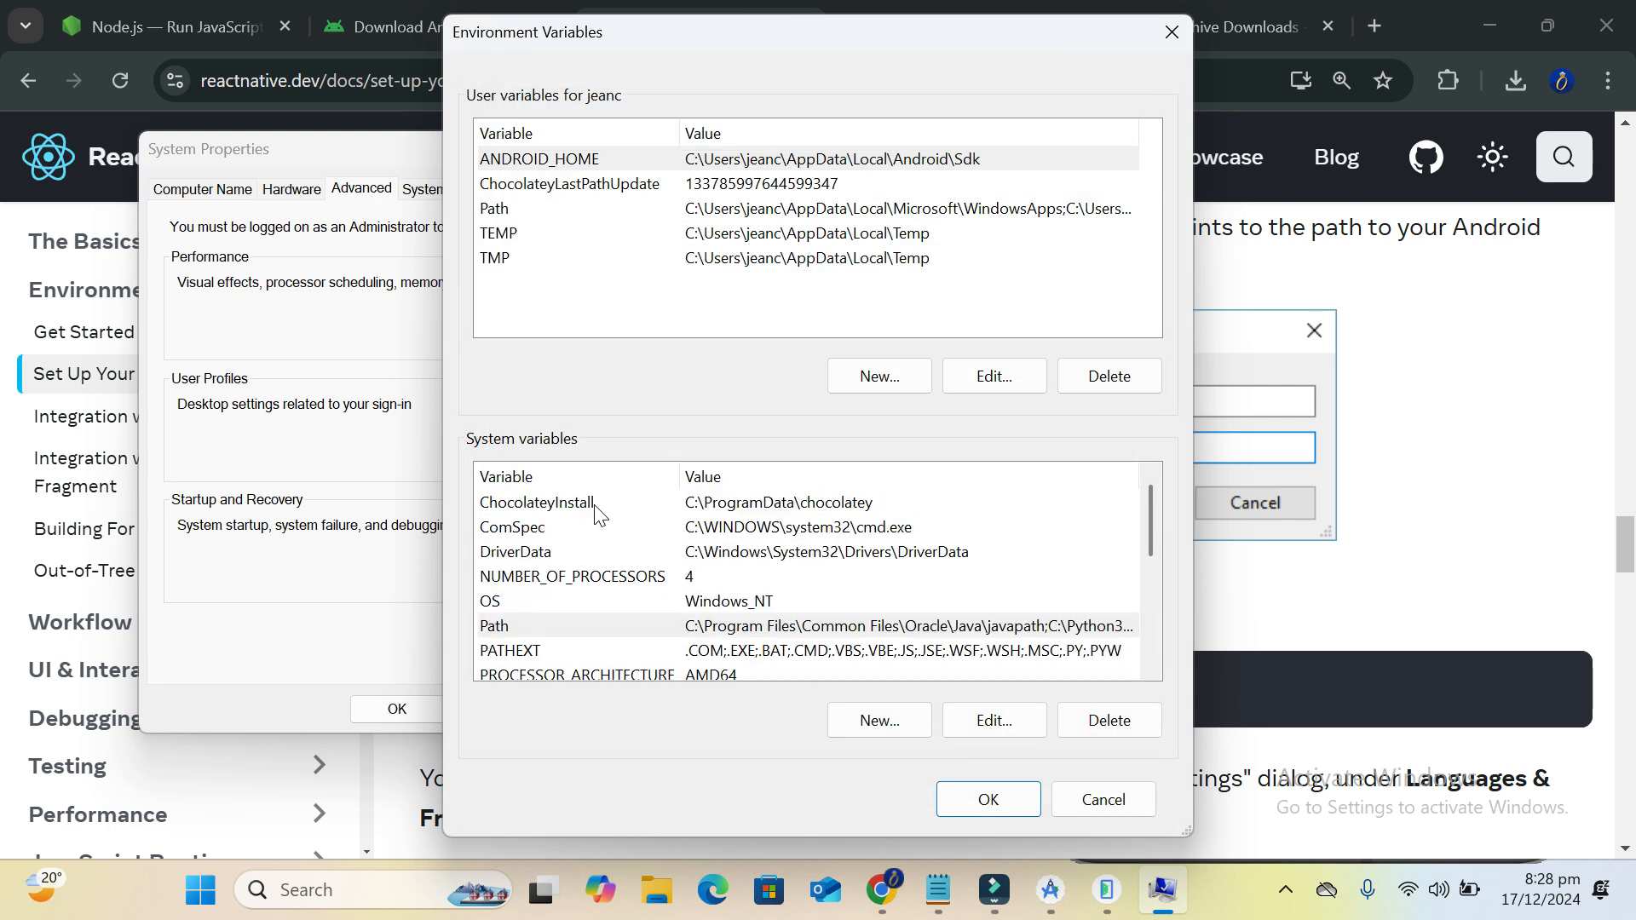
double_click(494, 213)
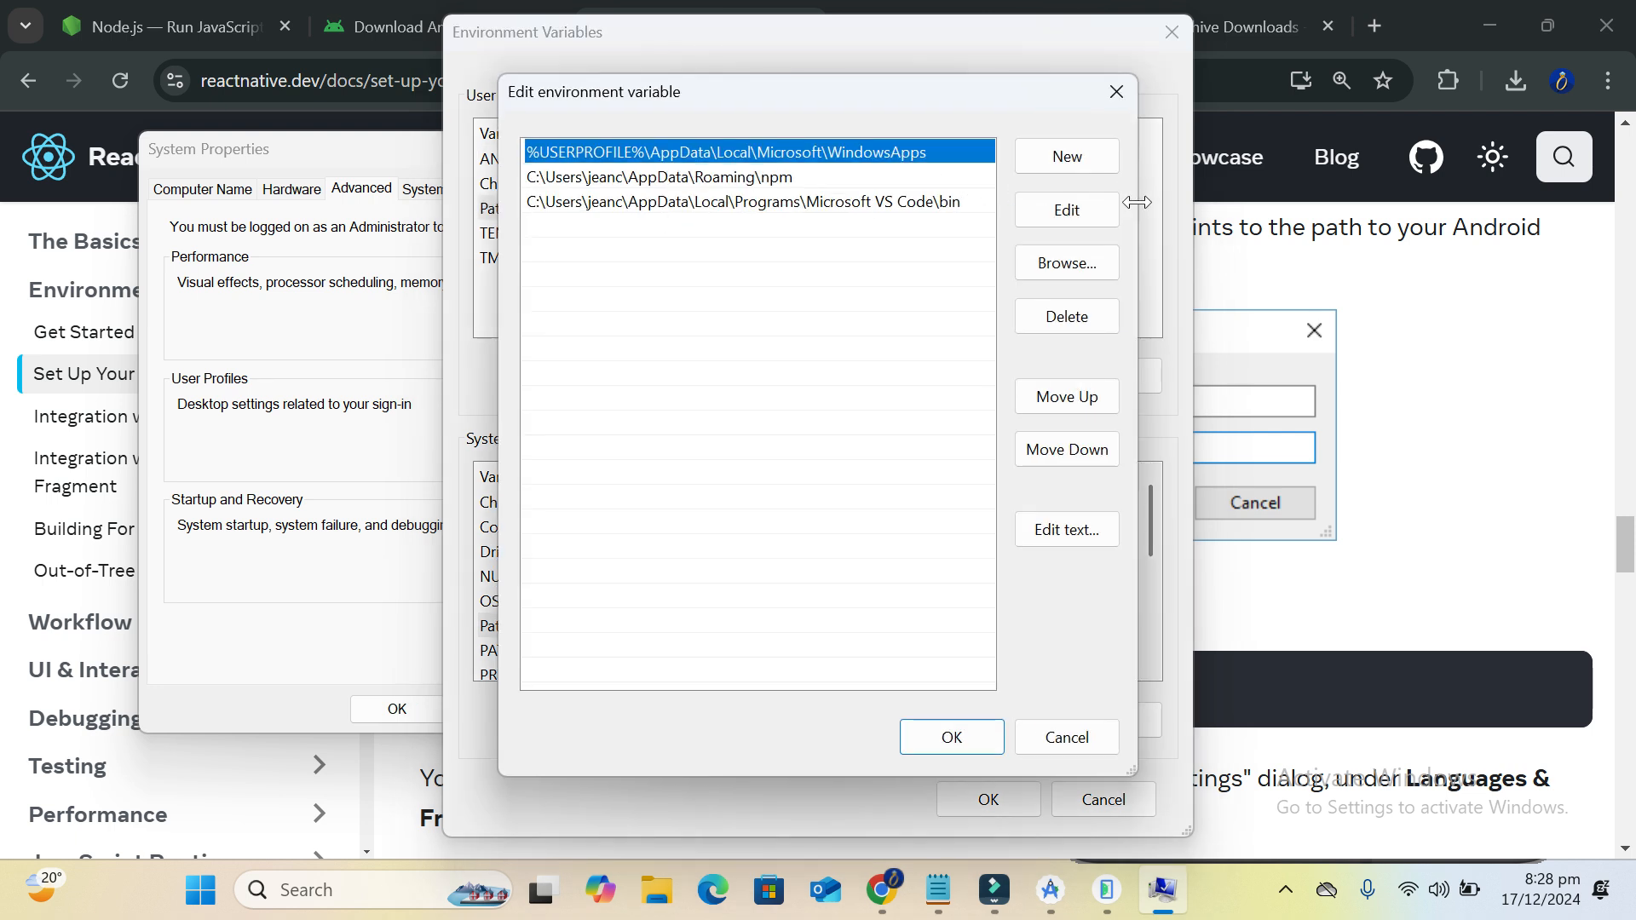
left_click(1116, 91)
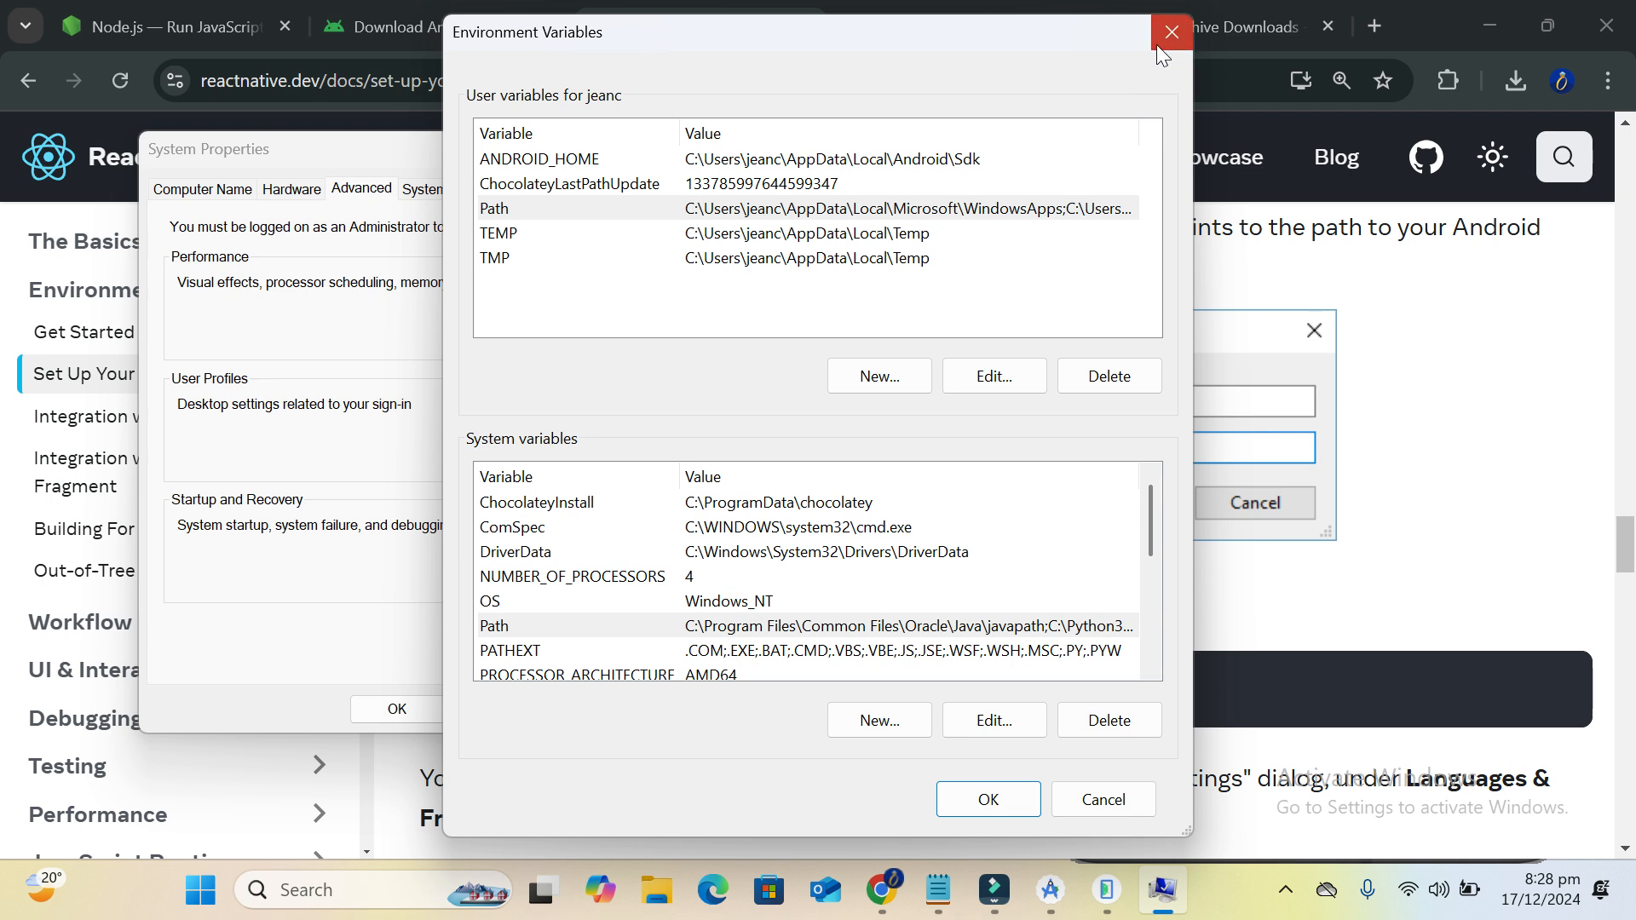
left_click(976, 801)
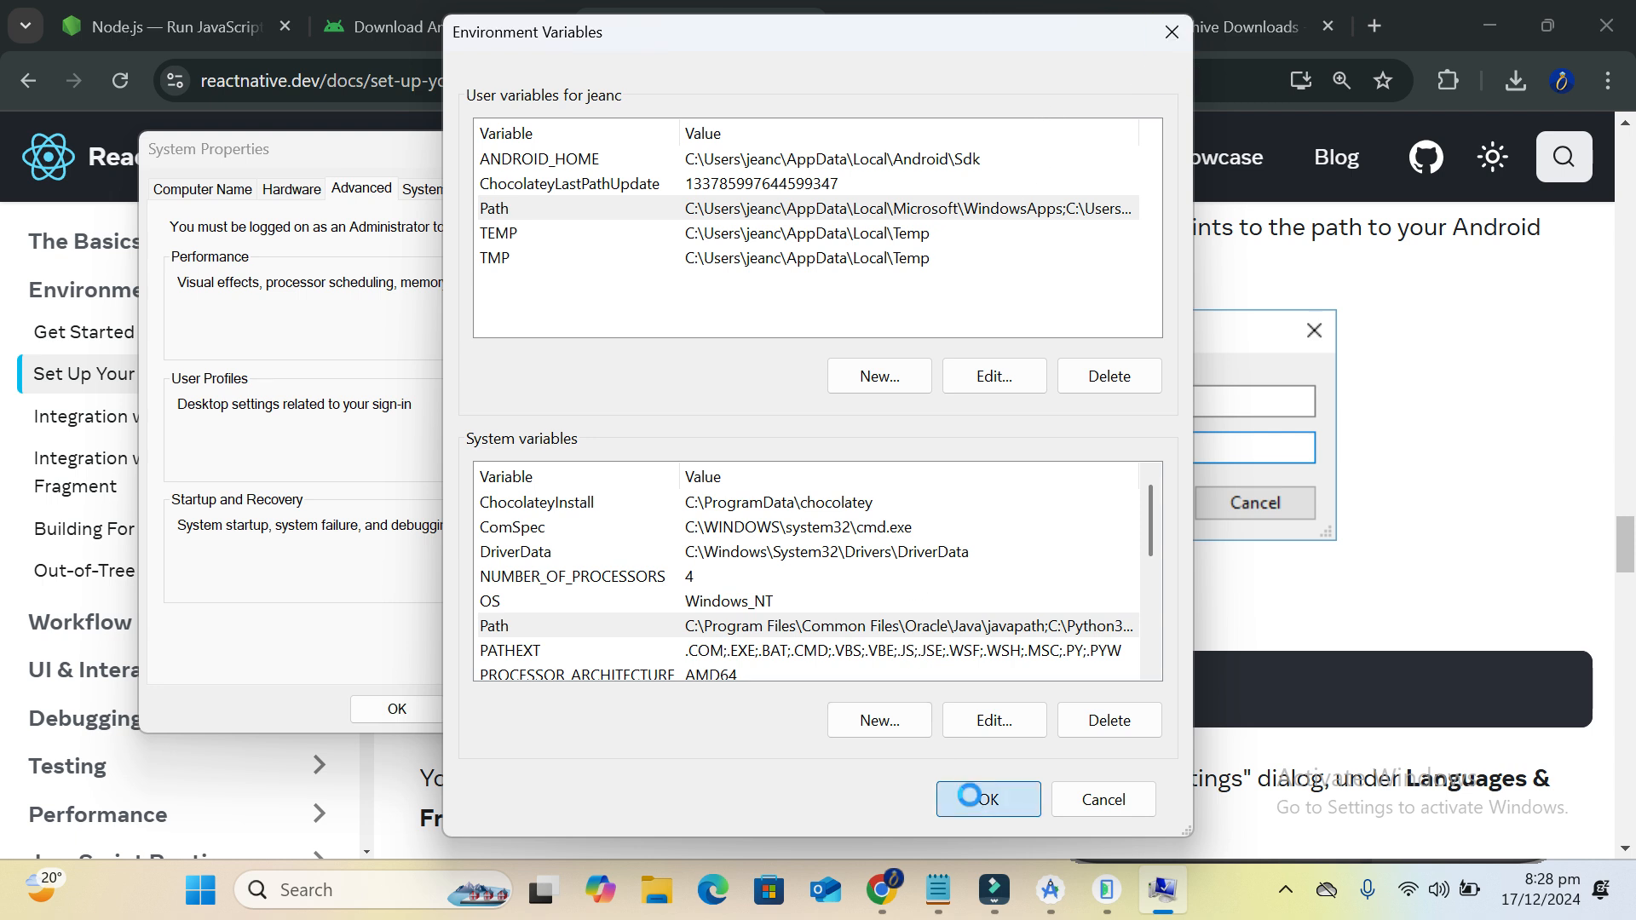
left_click(419, 708)
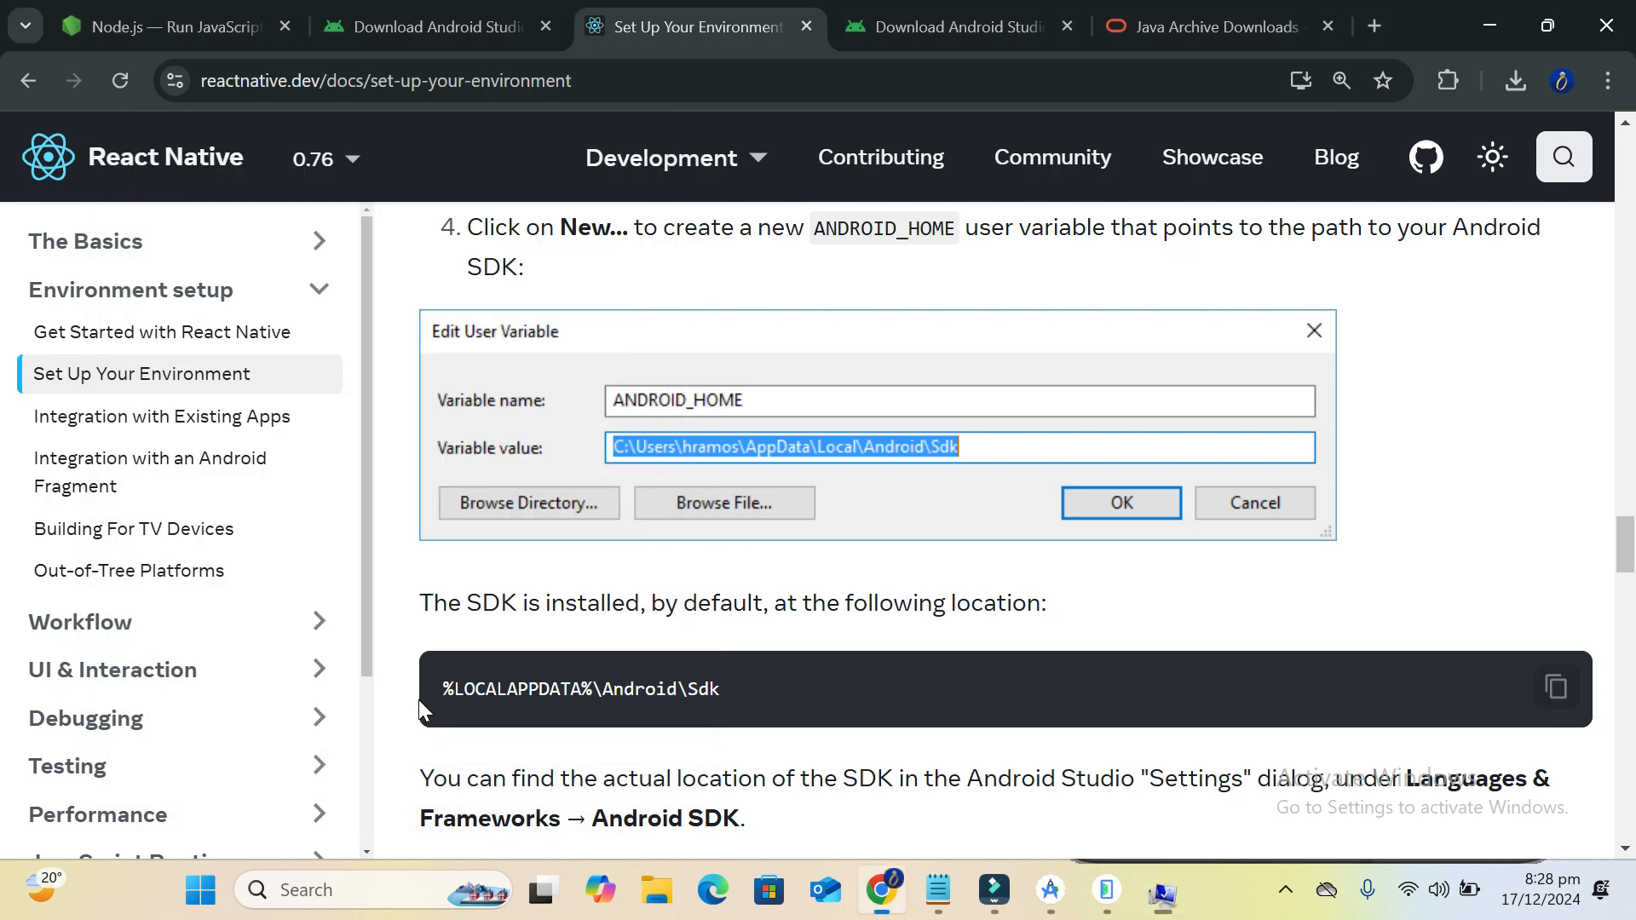
Search Google in a new browser tab for "add java_home in environment variable"
scroll(668, 554, "down", 2)
scroll(903, 516, "down", 1)
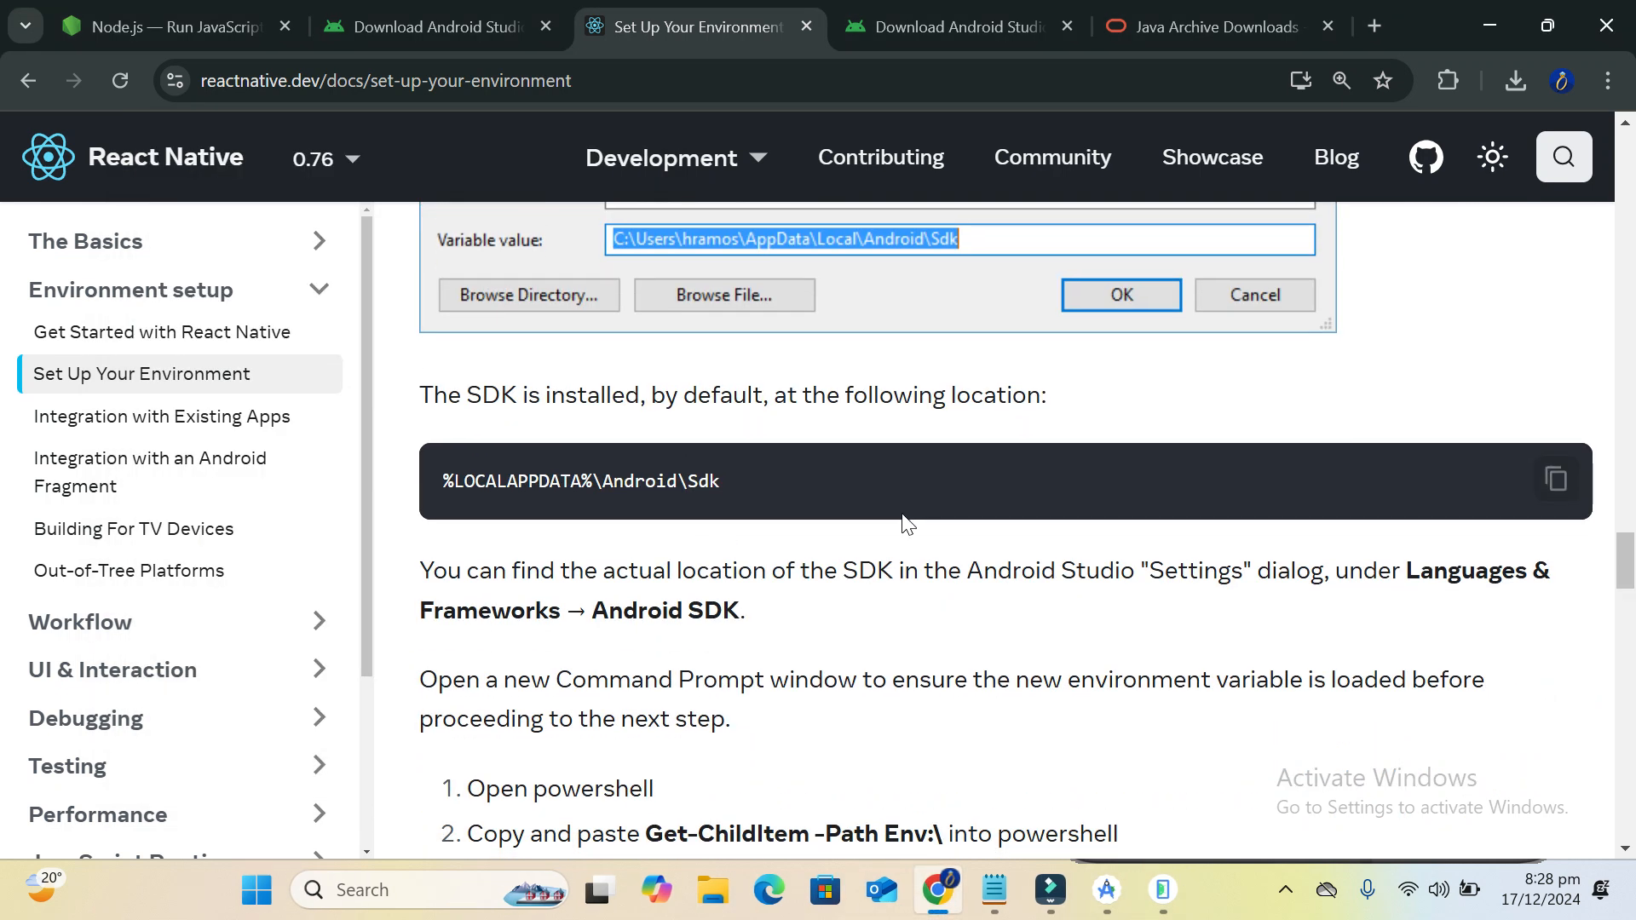
left_click(1366, 25)
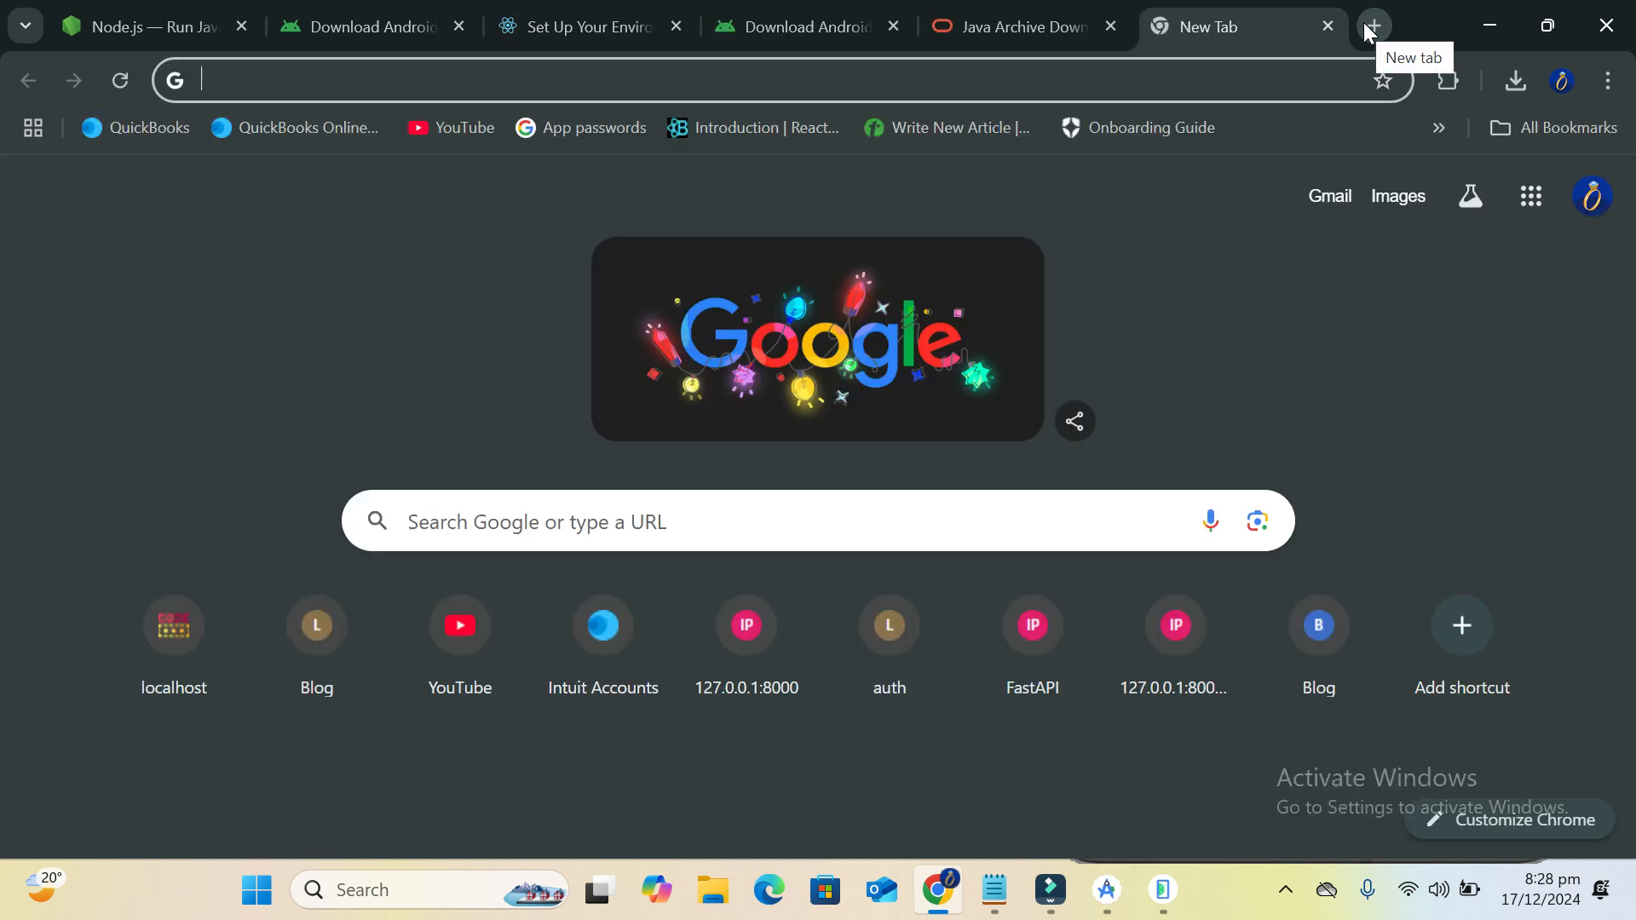
type("INSTALL java")
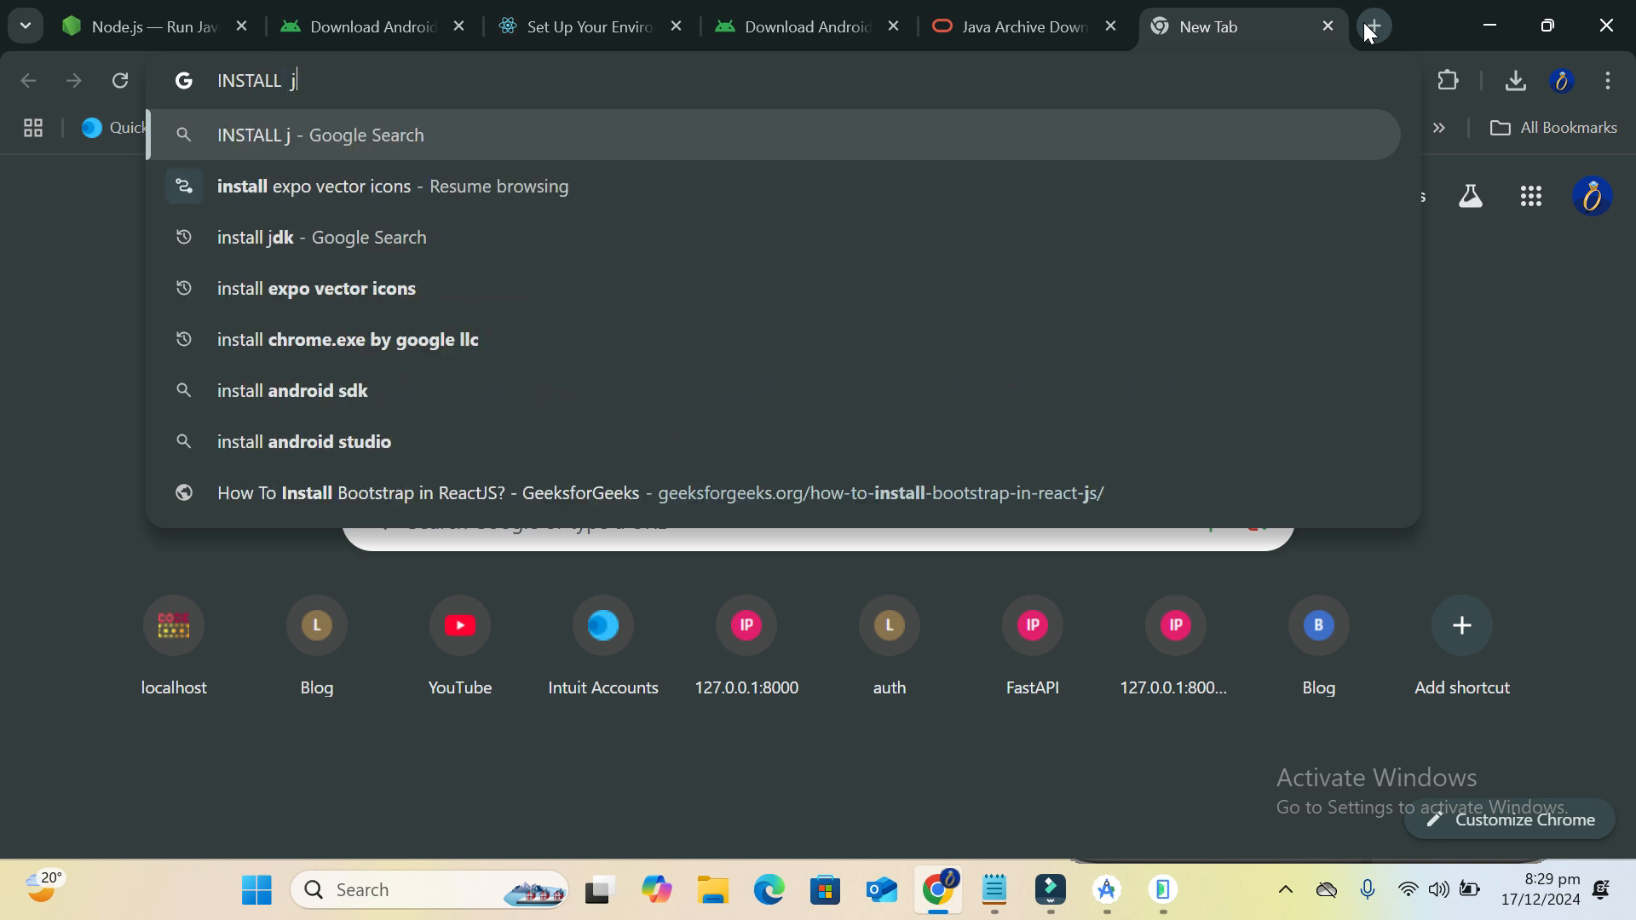
key("BackSpace")
type("a")
key("BackSpace")
type("av")
key("BackSpace")
type("_home ")
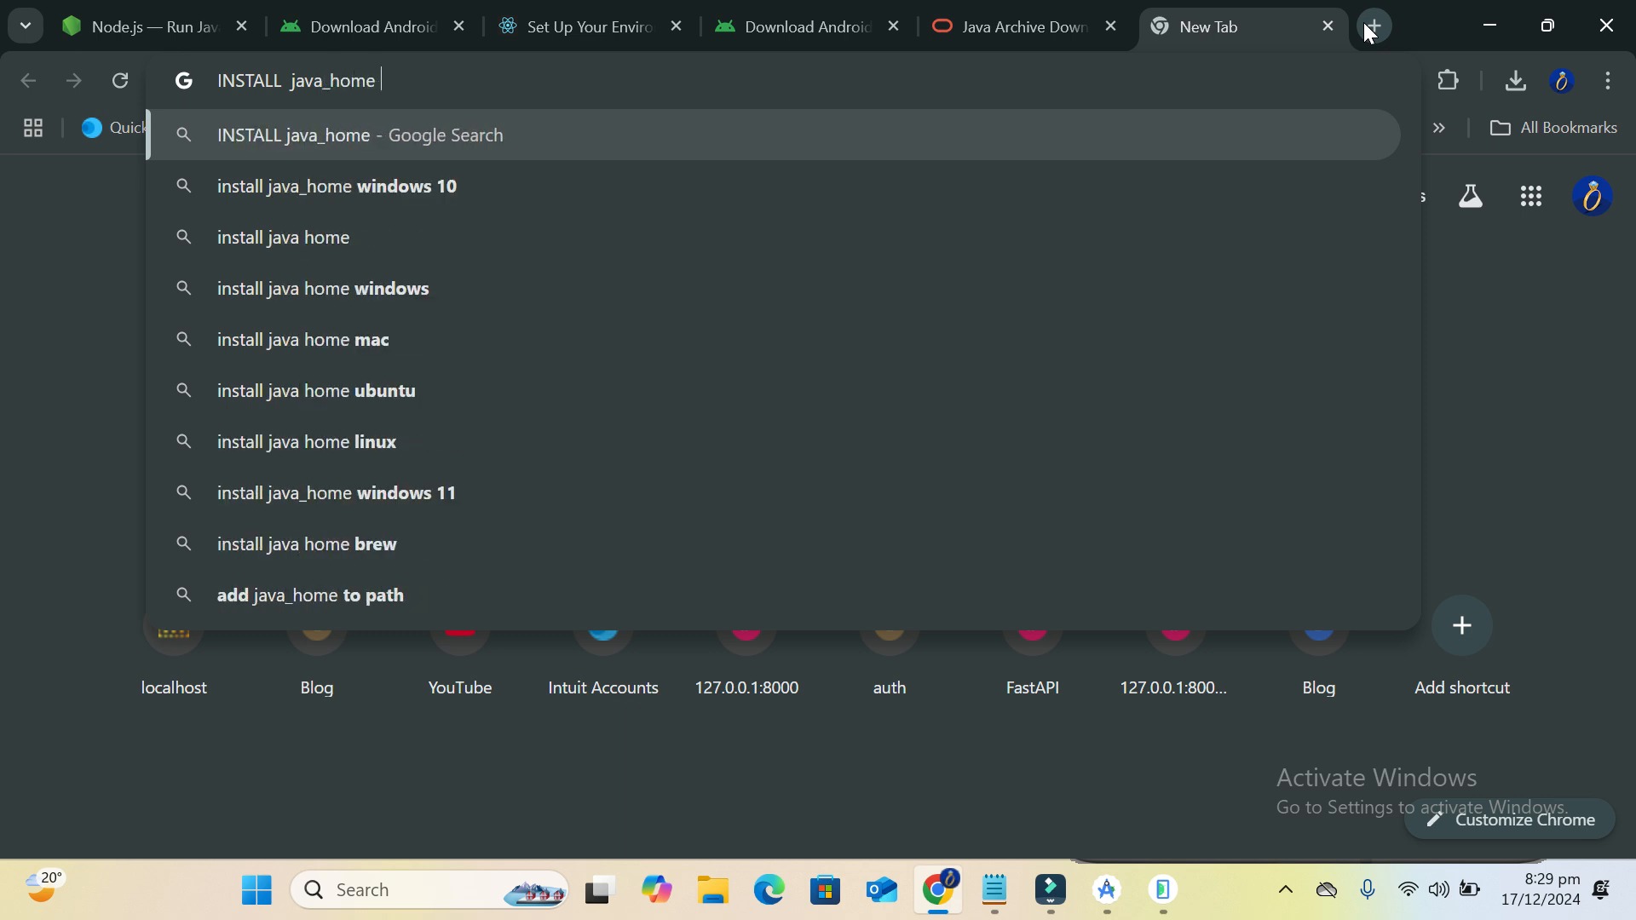
type("i")
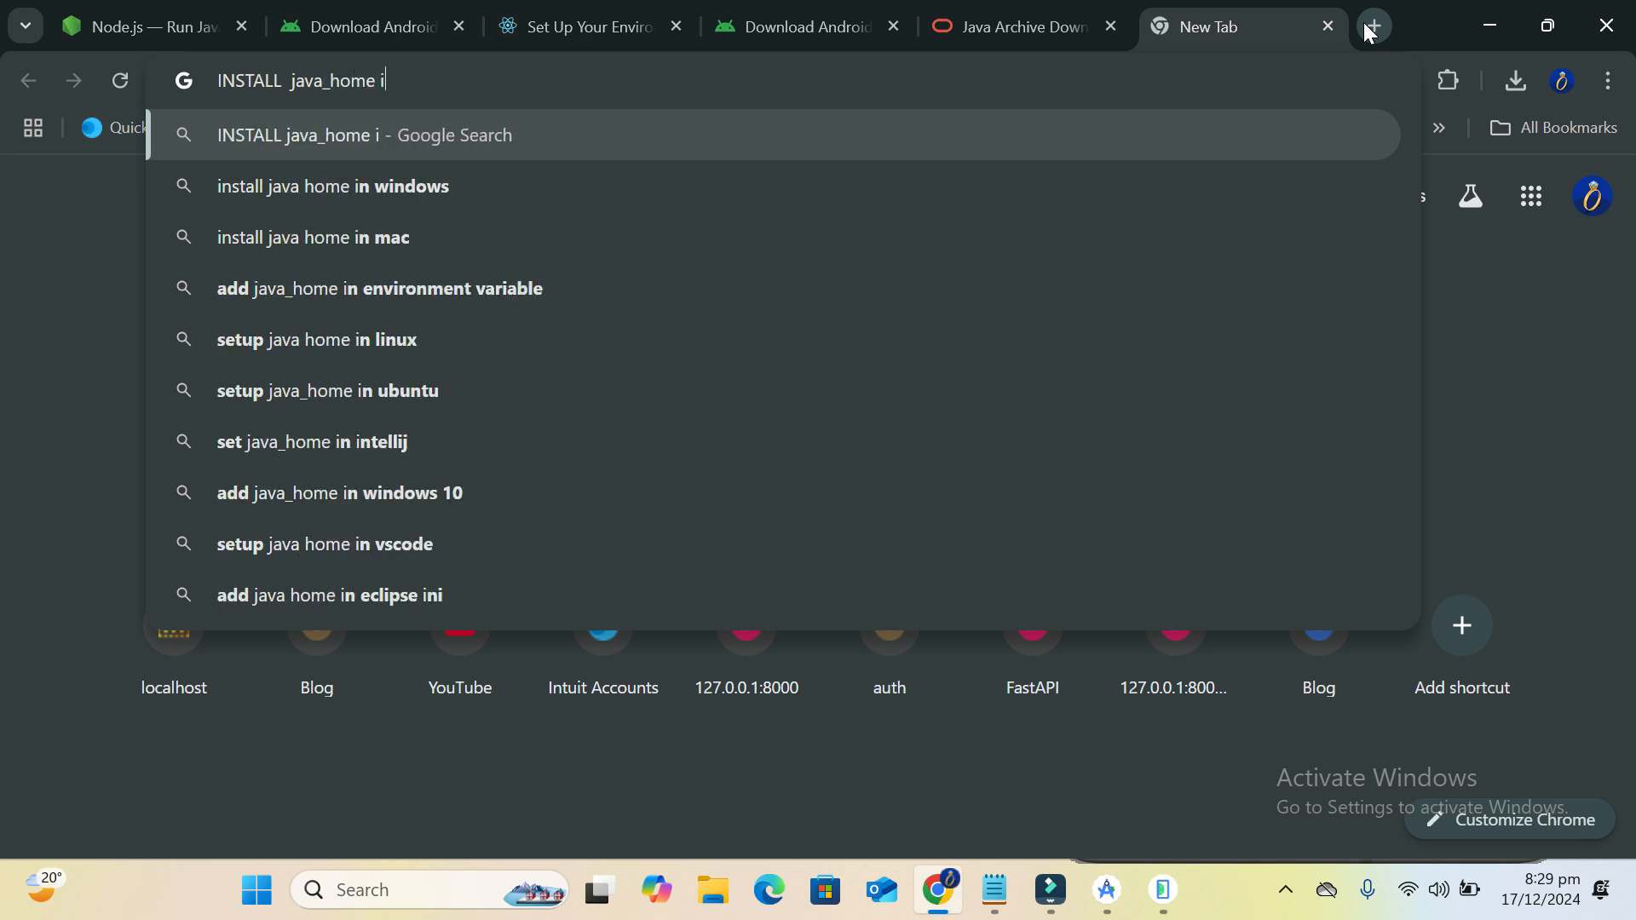
key("BackSpace")
type("in")
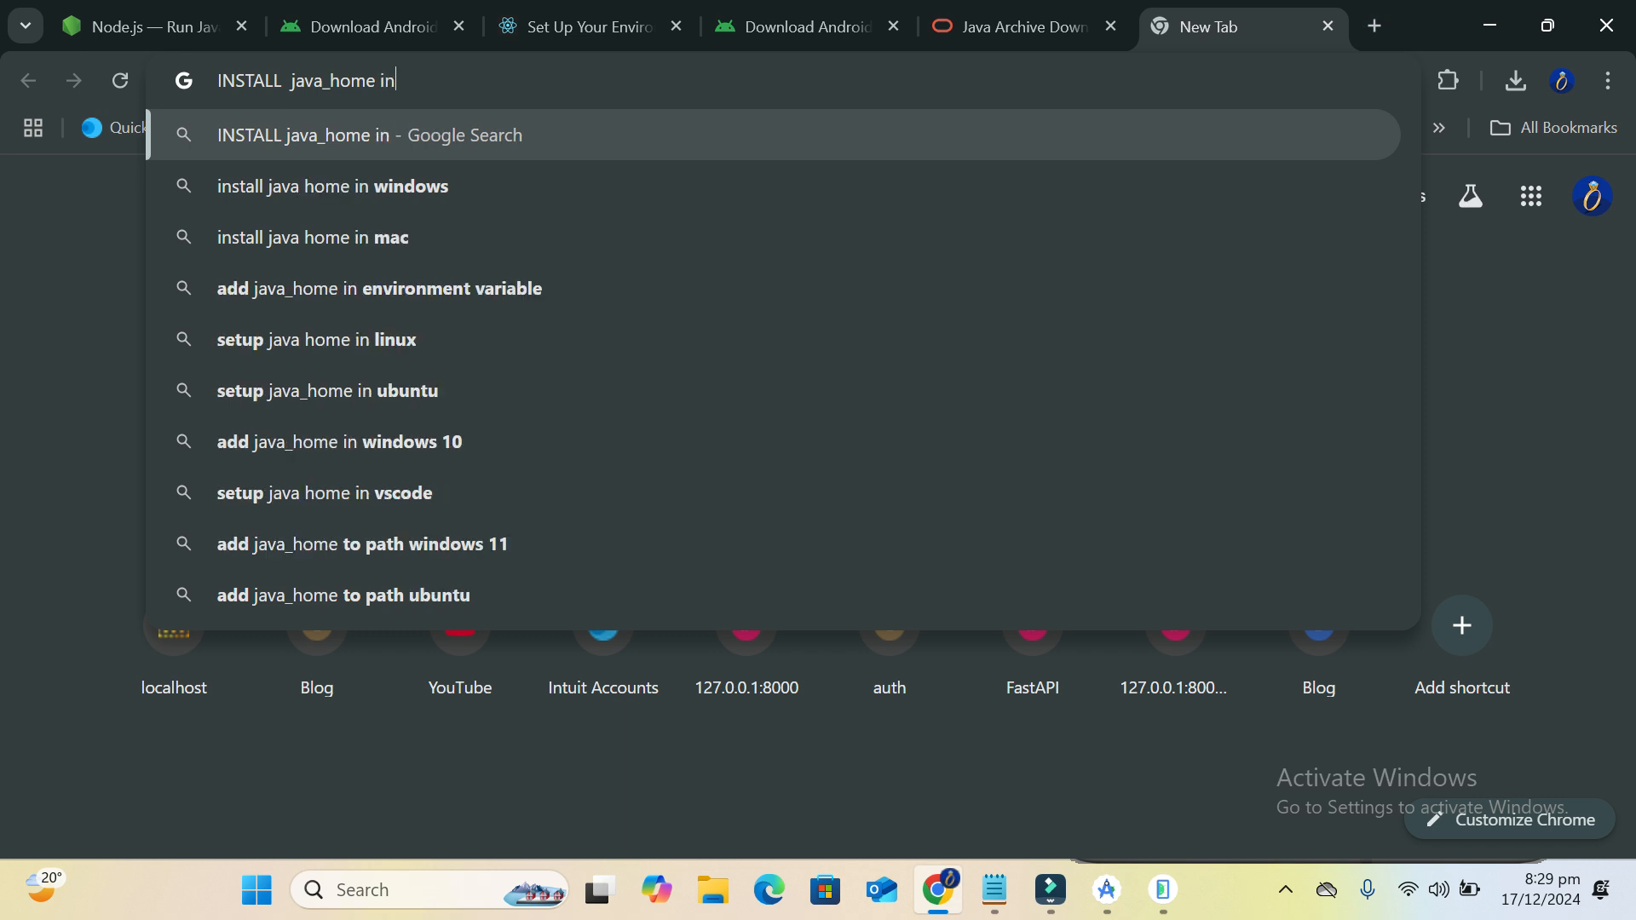
left_click(442, 287)
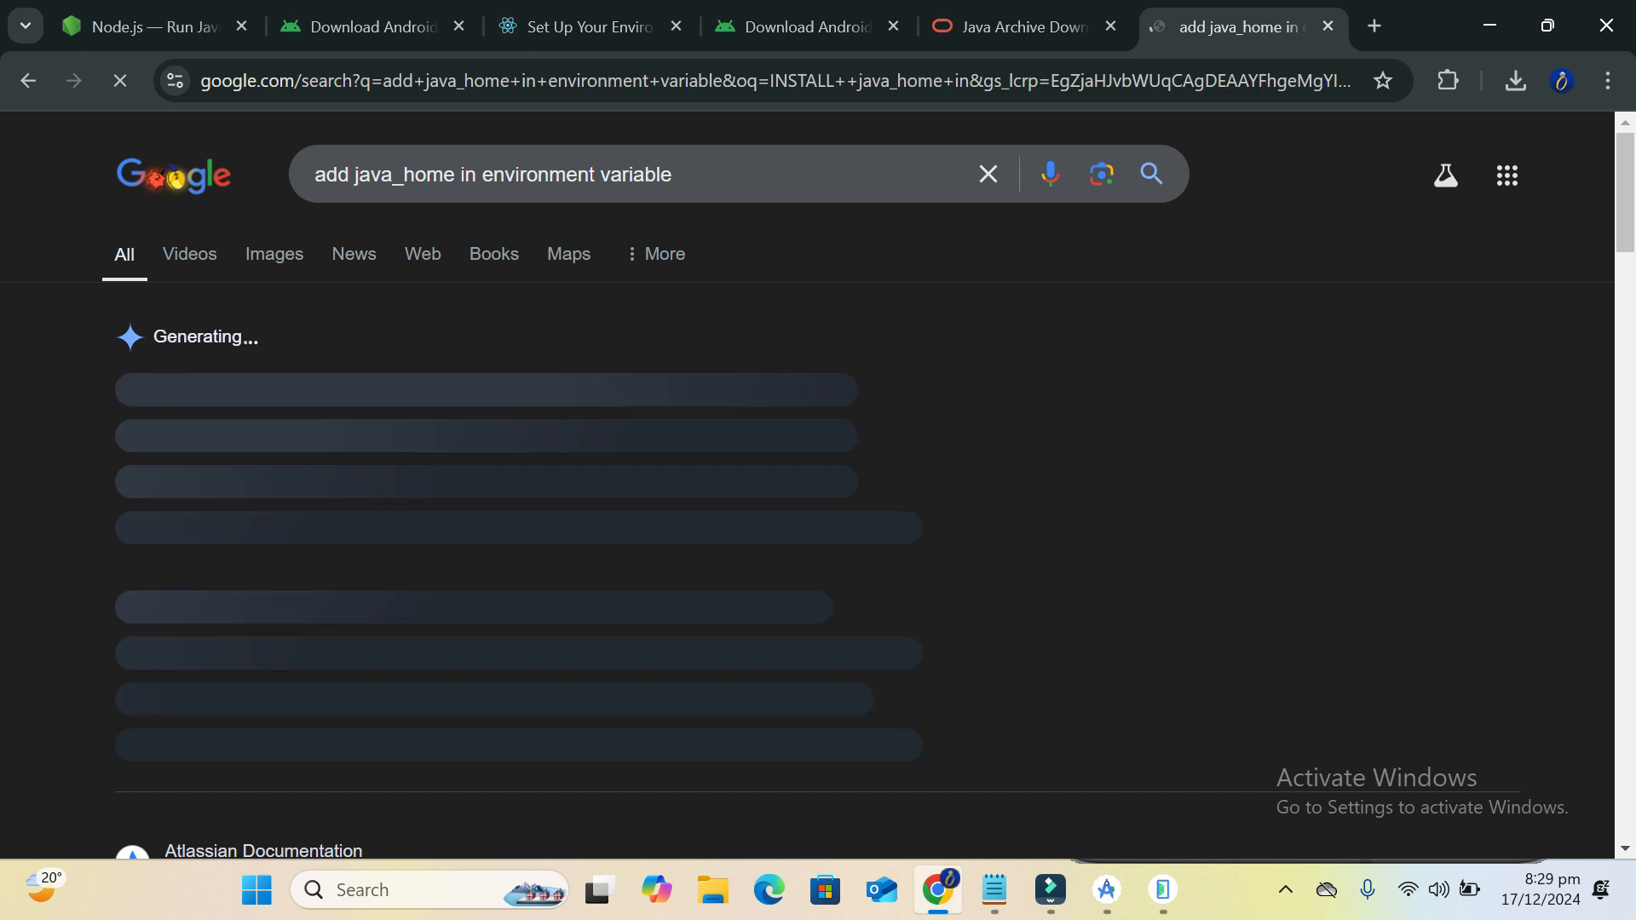
Open the Atlassian "Setting the JAVA_HOME Variable in Windows" page from the search results
scroll(818, 484, "down", 1)
scroll(371, 460, "down", 3)
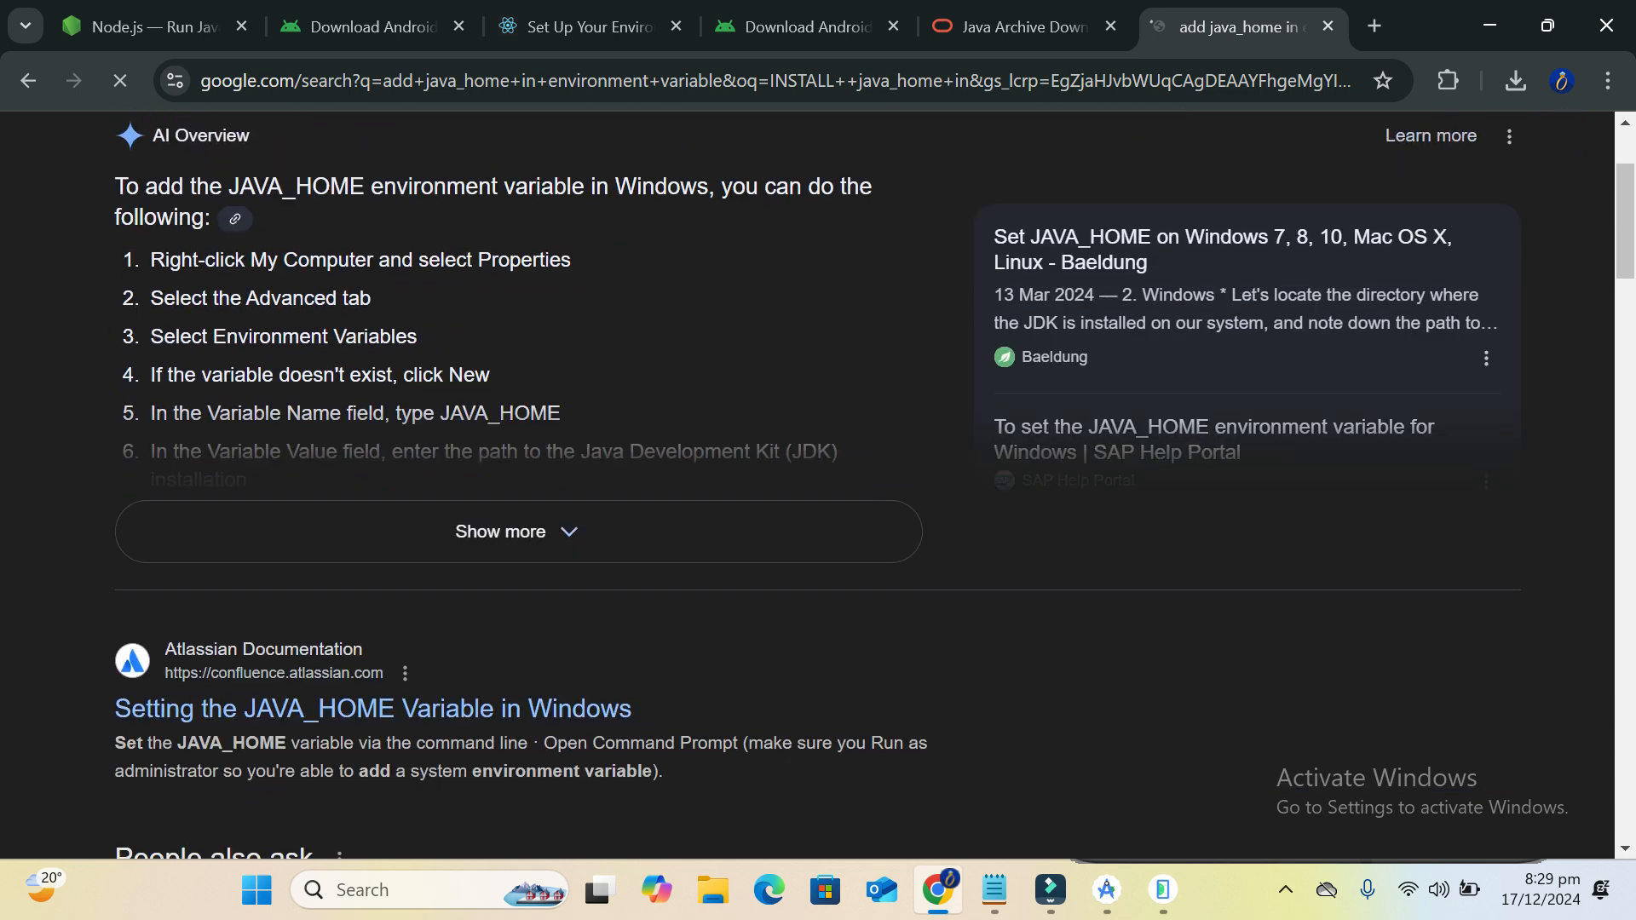
left_click(312, 605)
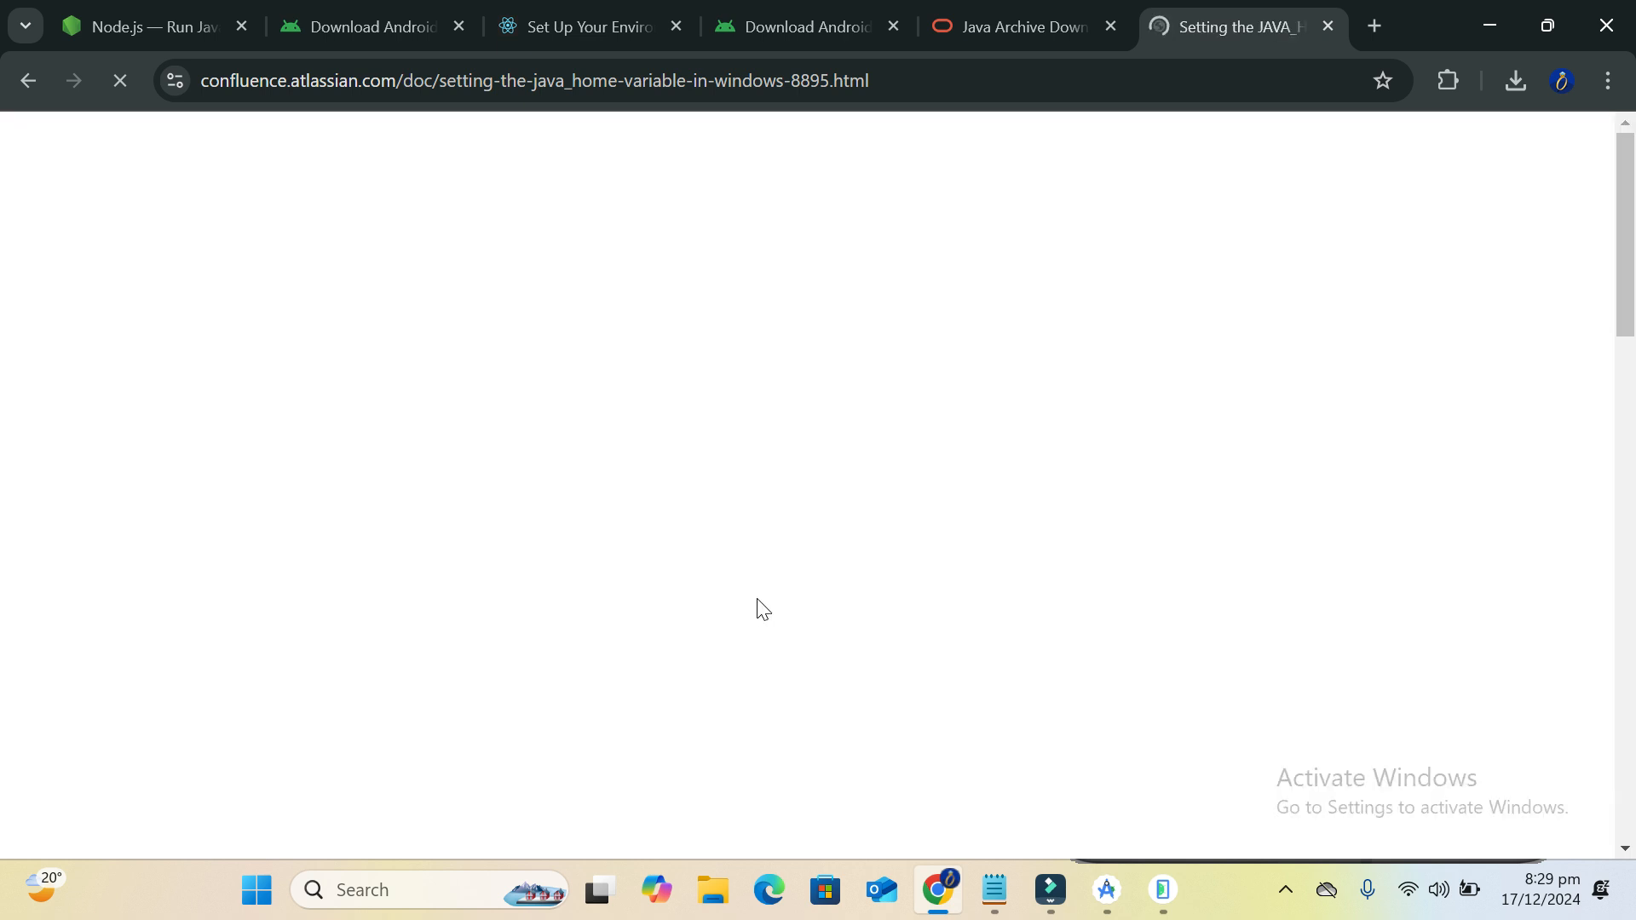
Review the instructions for setting JAVA_HOME and highlight the example path C:\Program Files\Java\jdk-17.0.4.1\
scroll(869, 569, "down", 1)
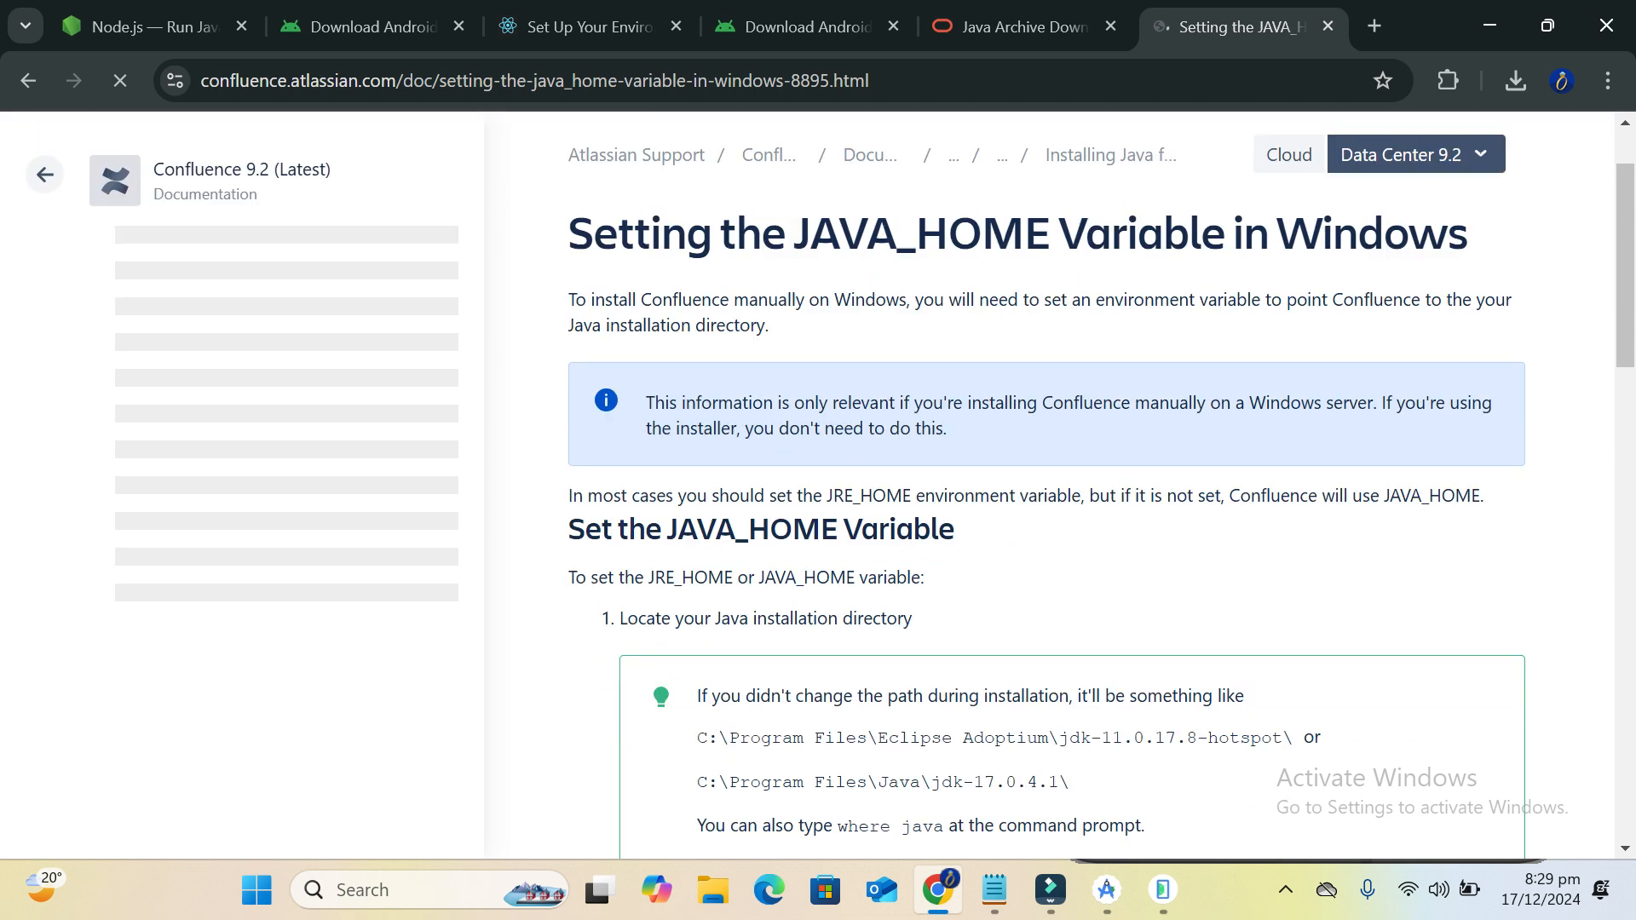
scroll(928, 573, "down", 1)
scroll(928, 574, "down", 1)
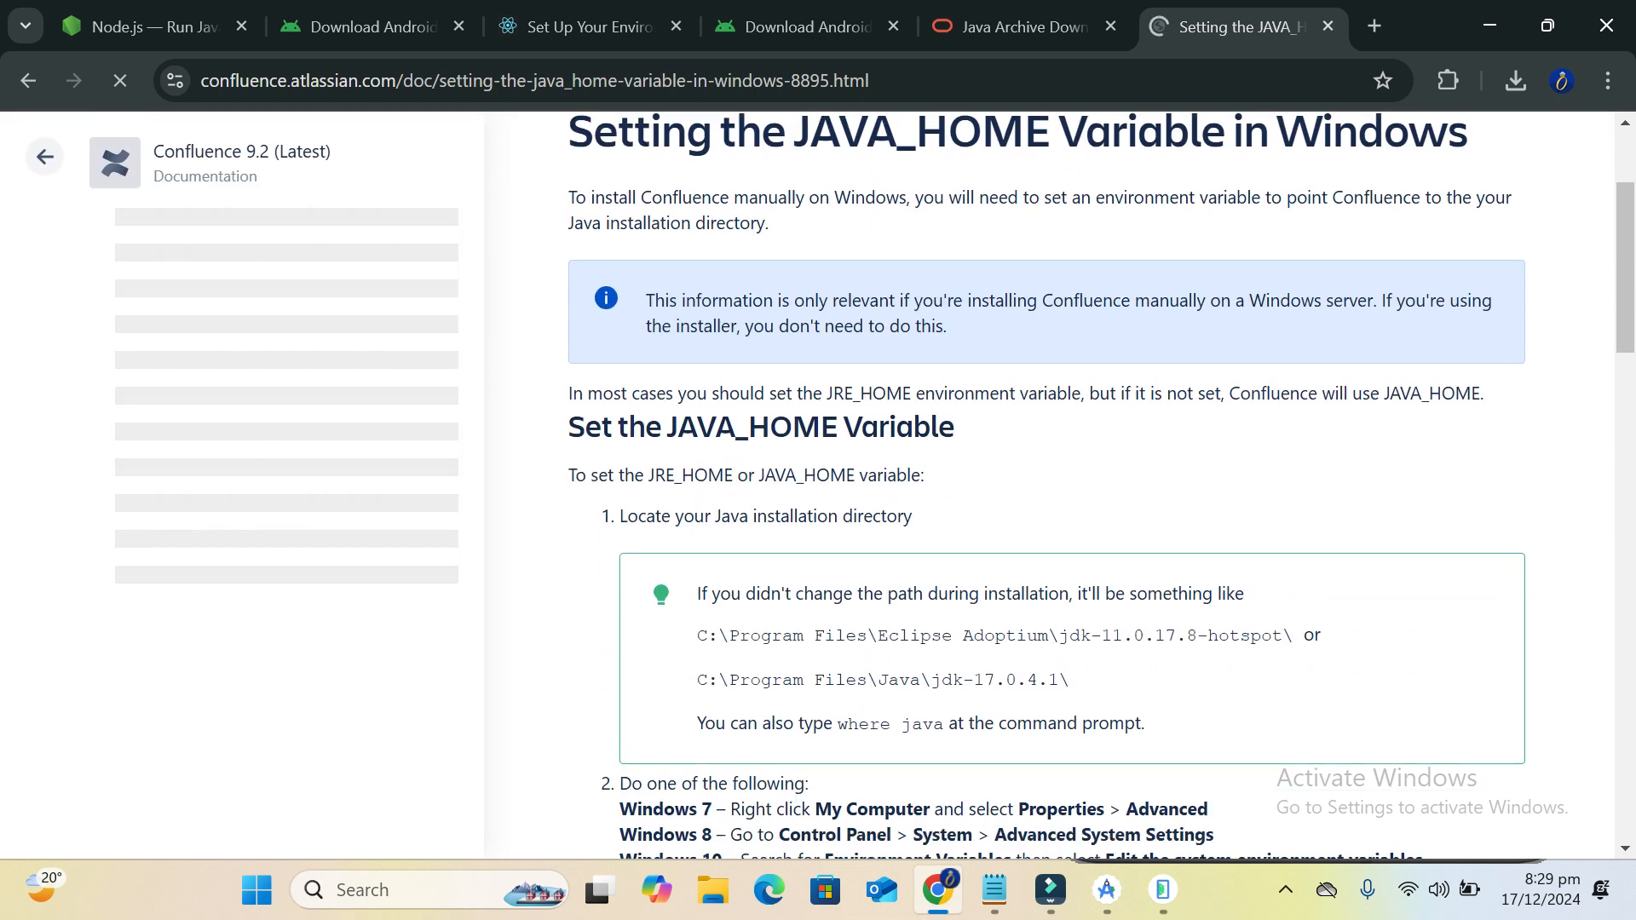
scroll(1099, 661, "down", 4)
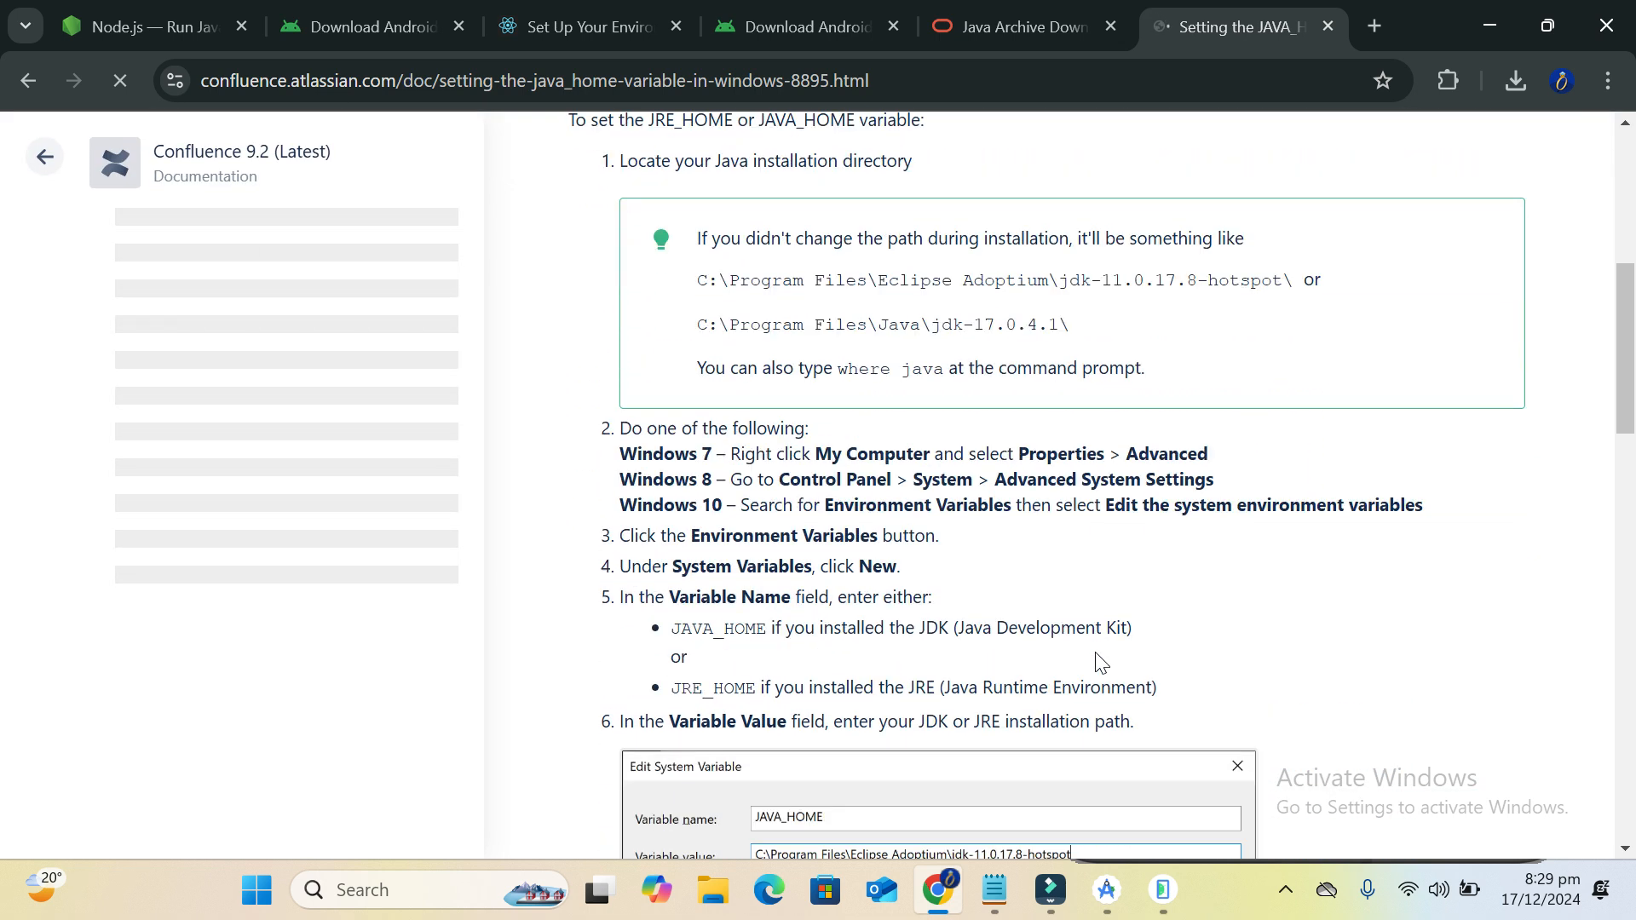
scroll(1098, 661, "down", 1)
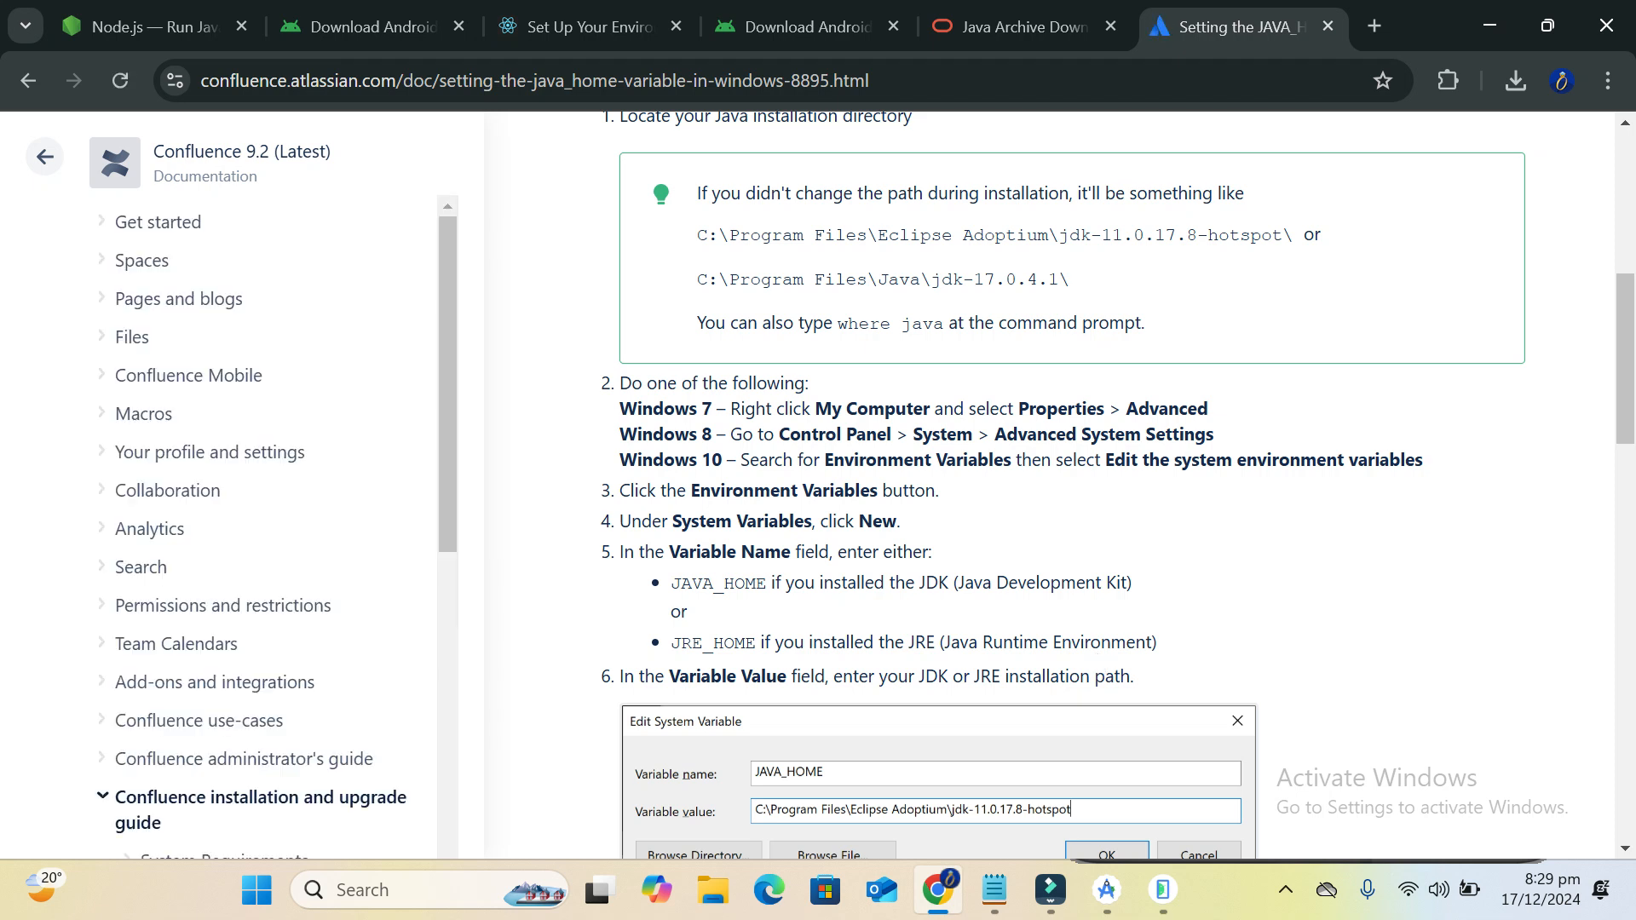
left_click_drag(1078, 279, 697, 280)
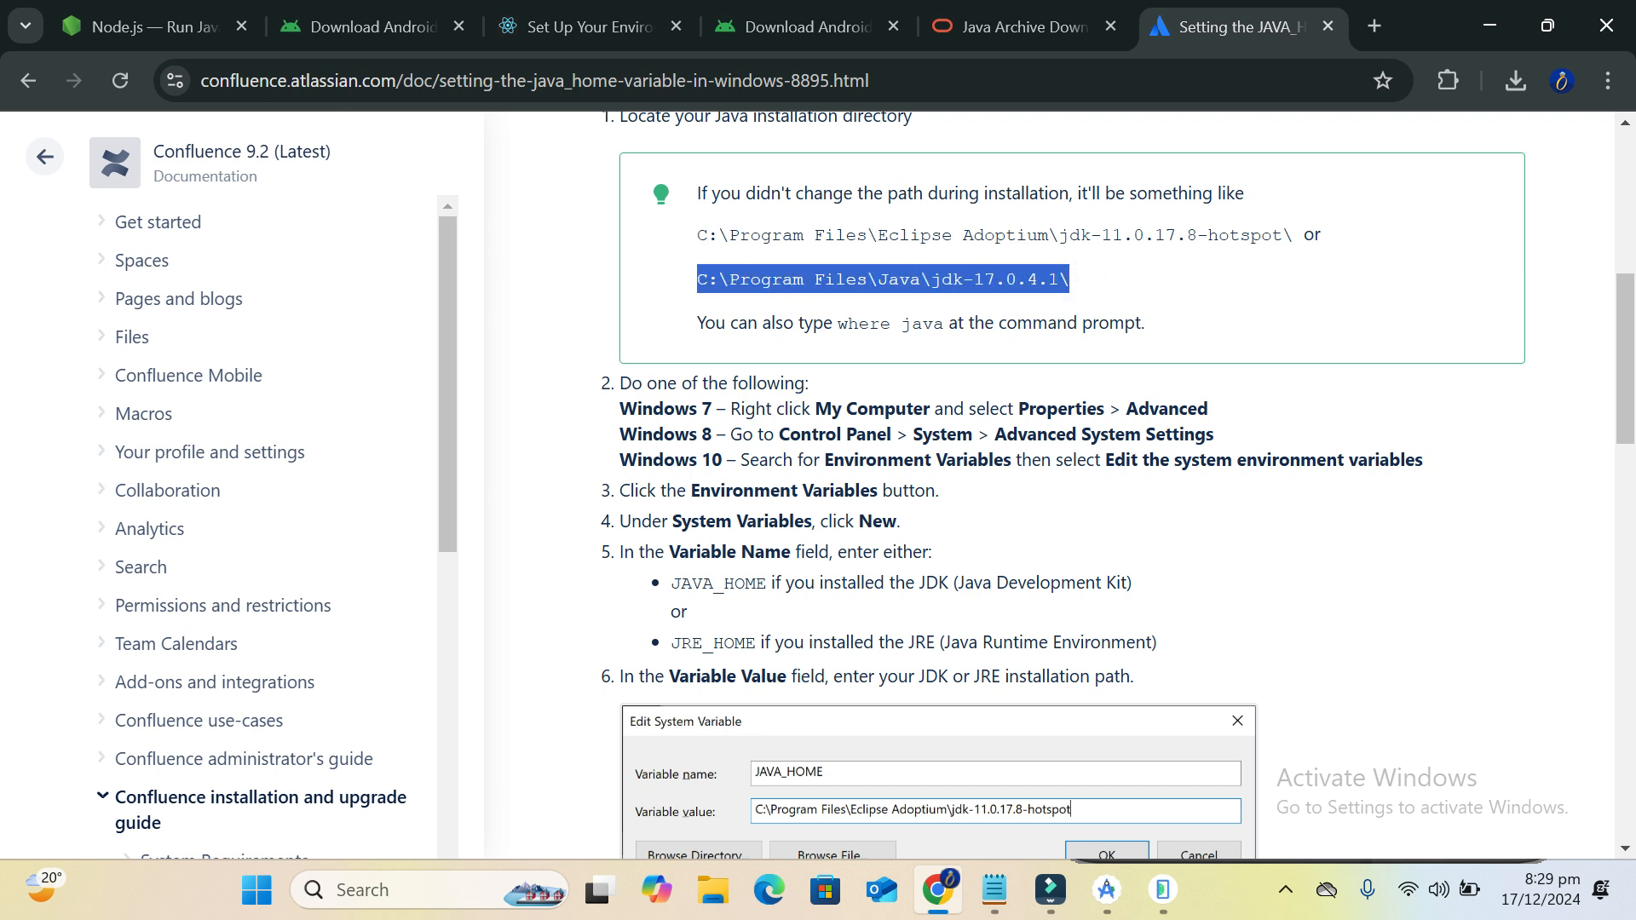
scroll(928, 606, "down", 1)
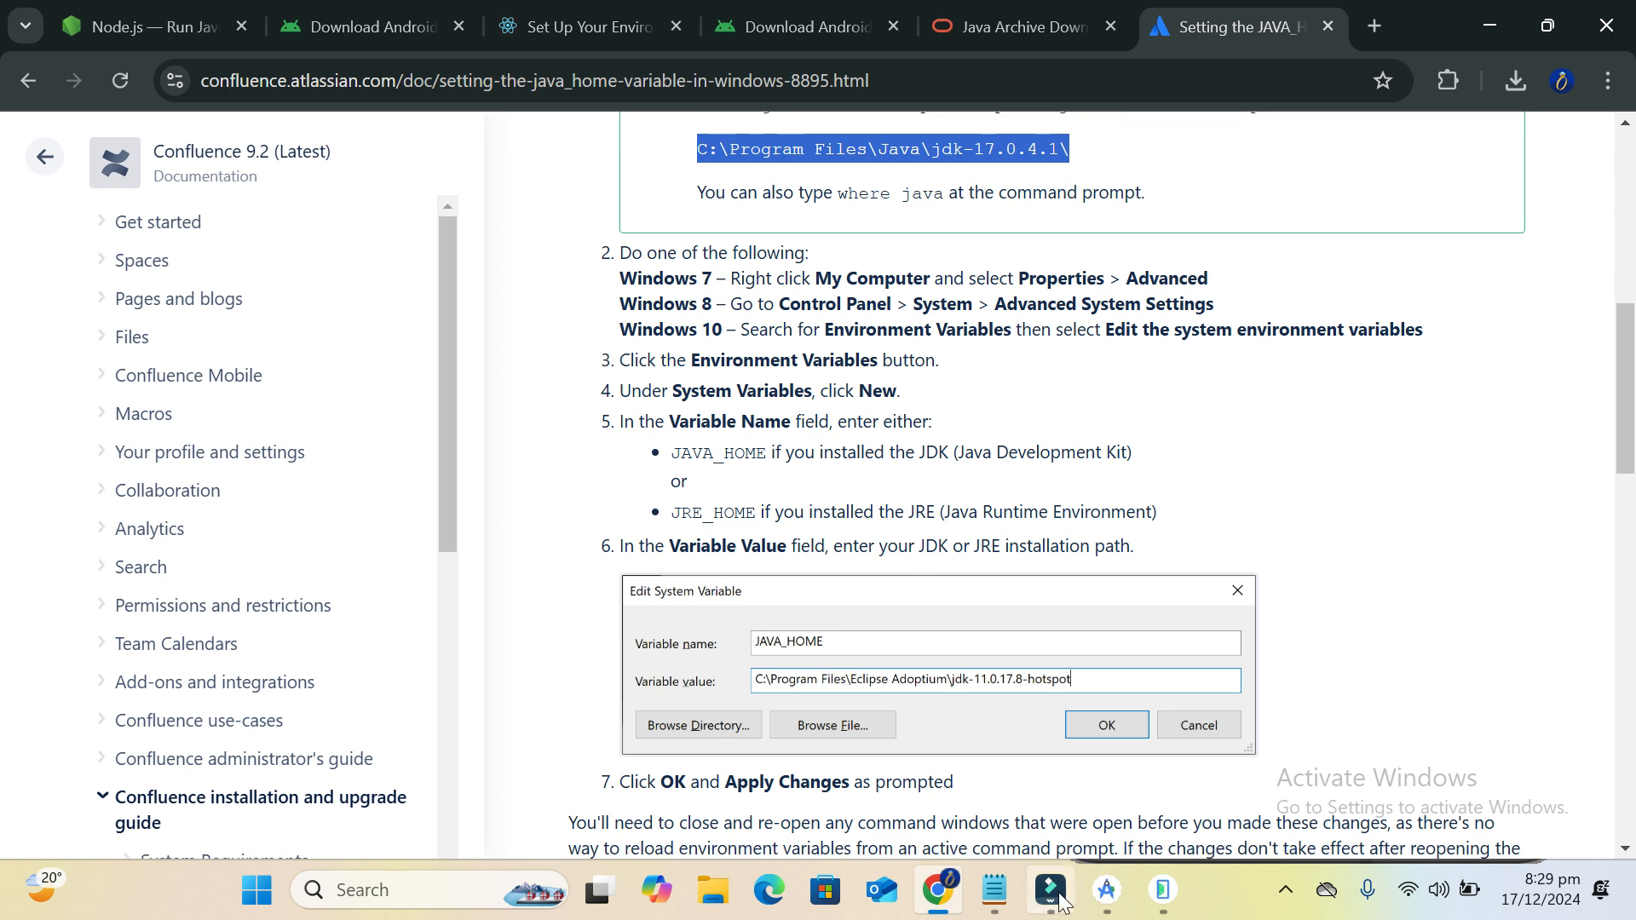
Open File Explorer and browse to the C:\Program Files\Java\jdk-17 folder
left_click(727, 901)
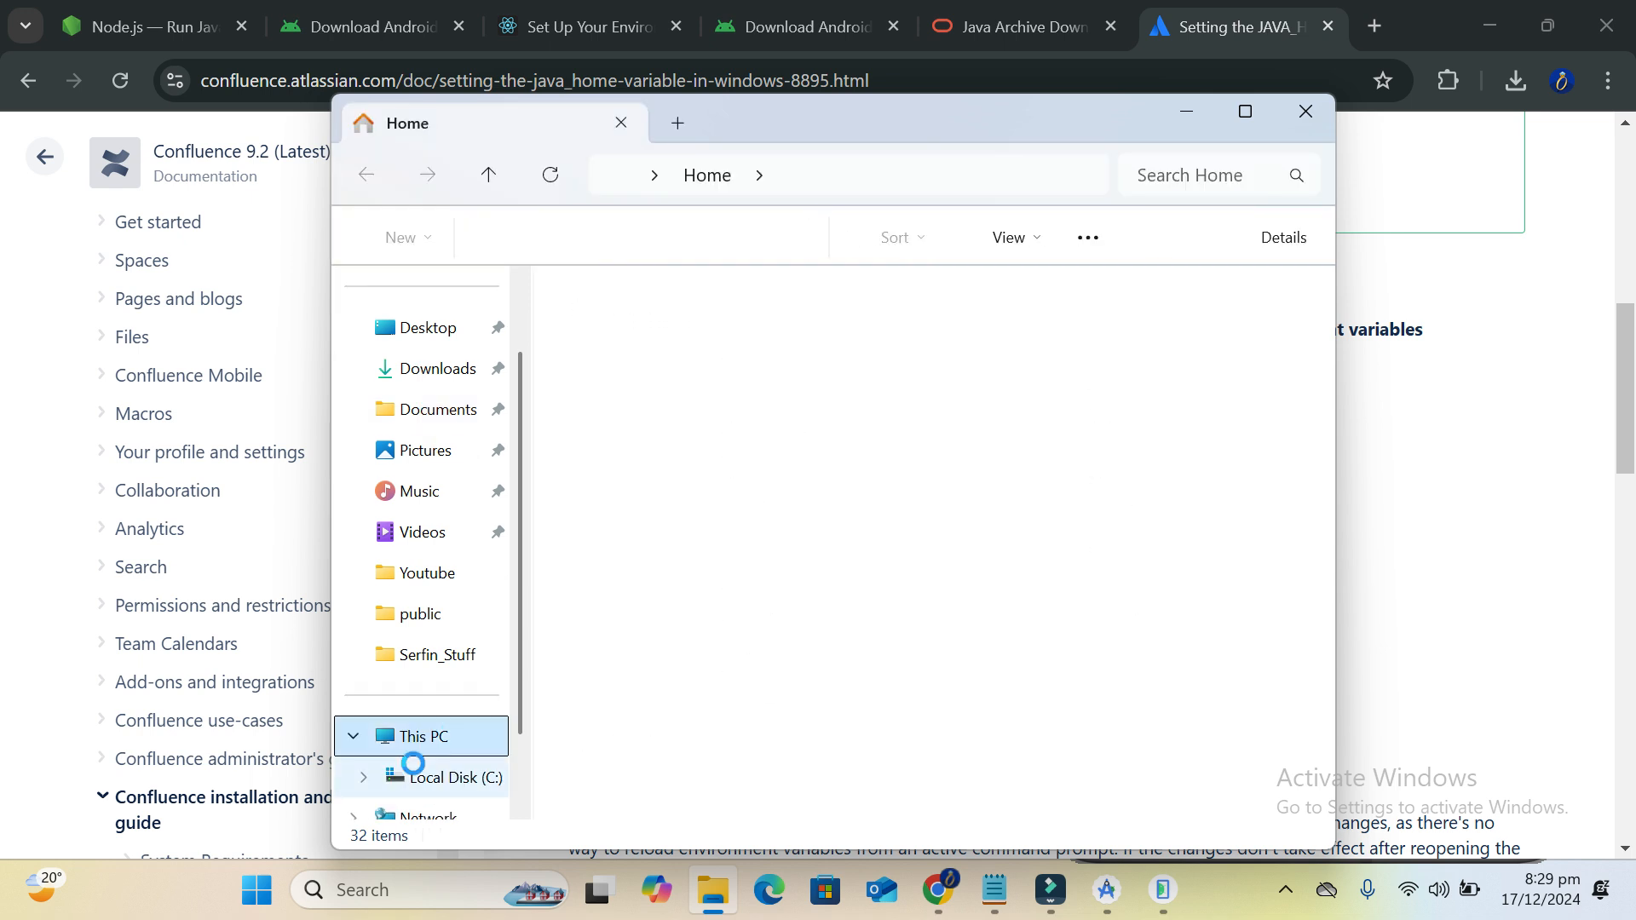
left_click(424, 777)
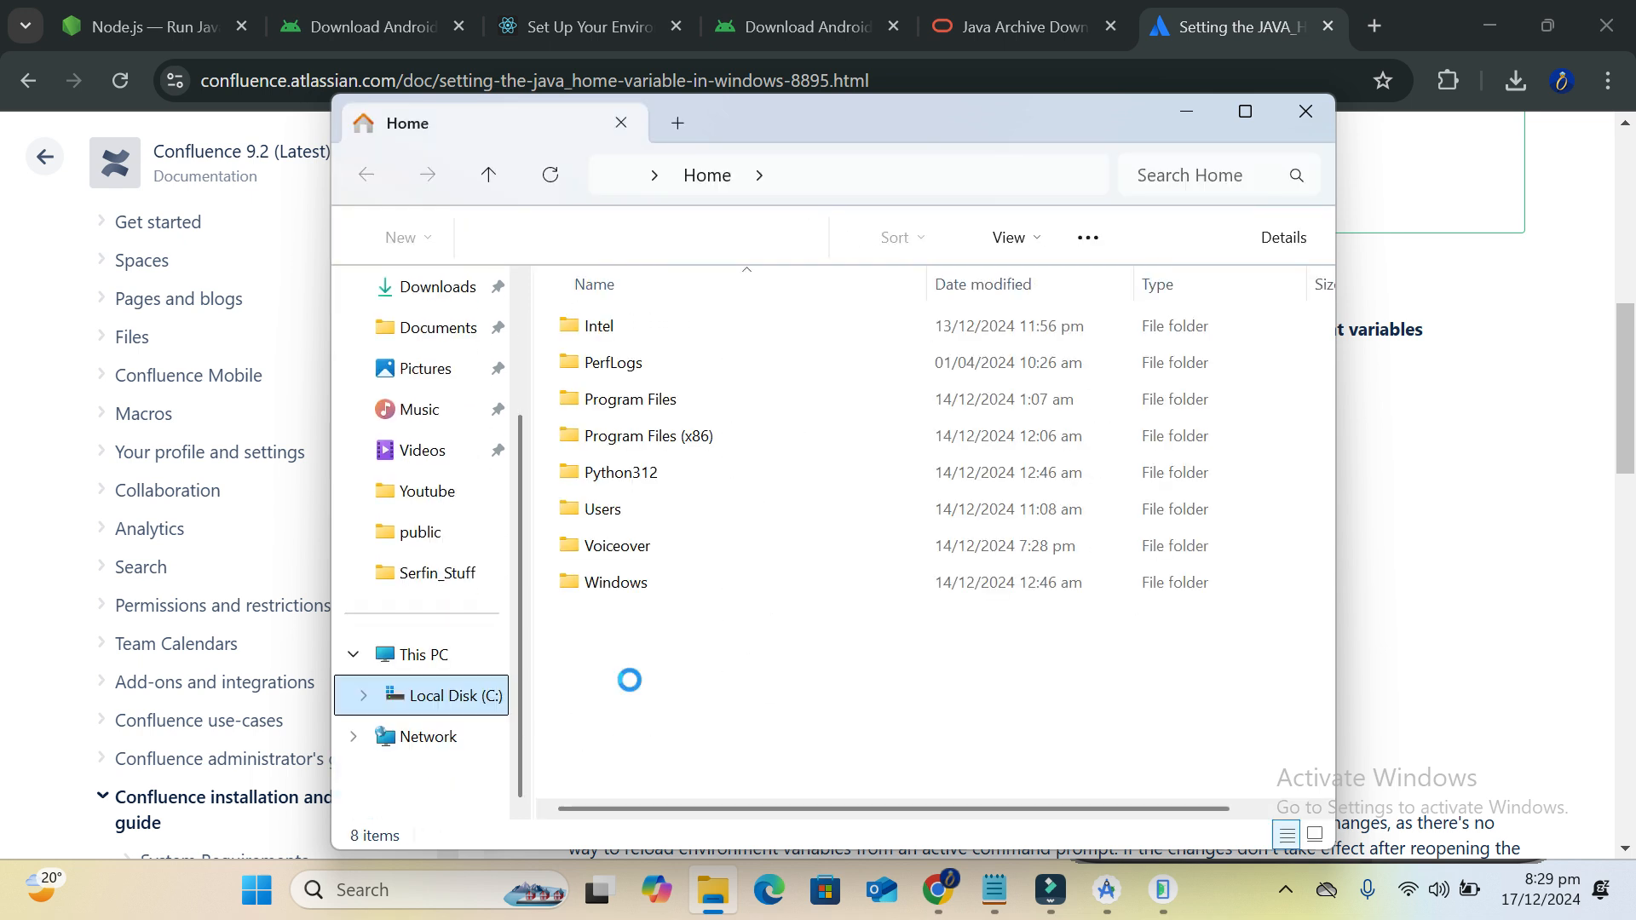
double_click(624, 413)
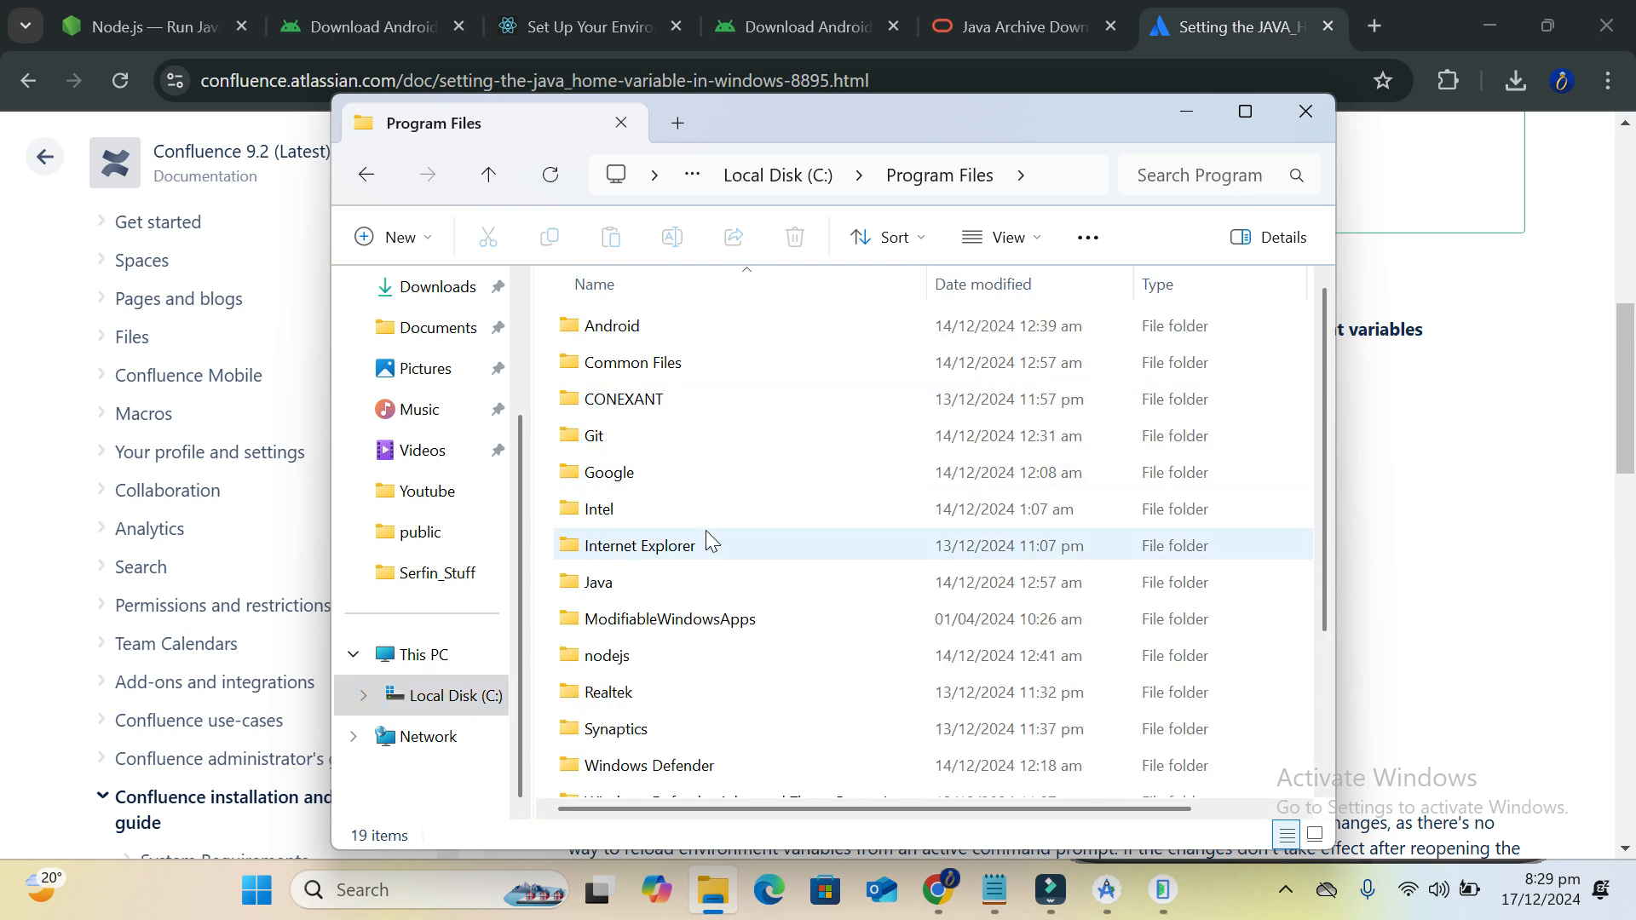
scroll(705, 530, "down", 1)
left_click(615, 575)
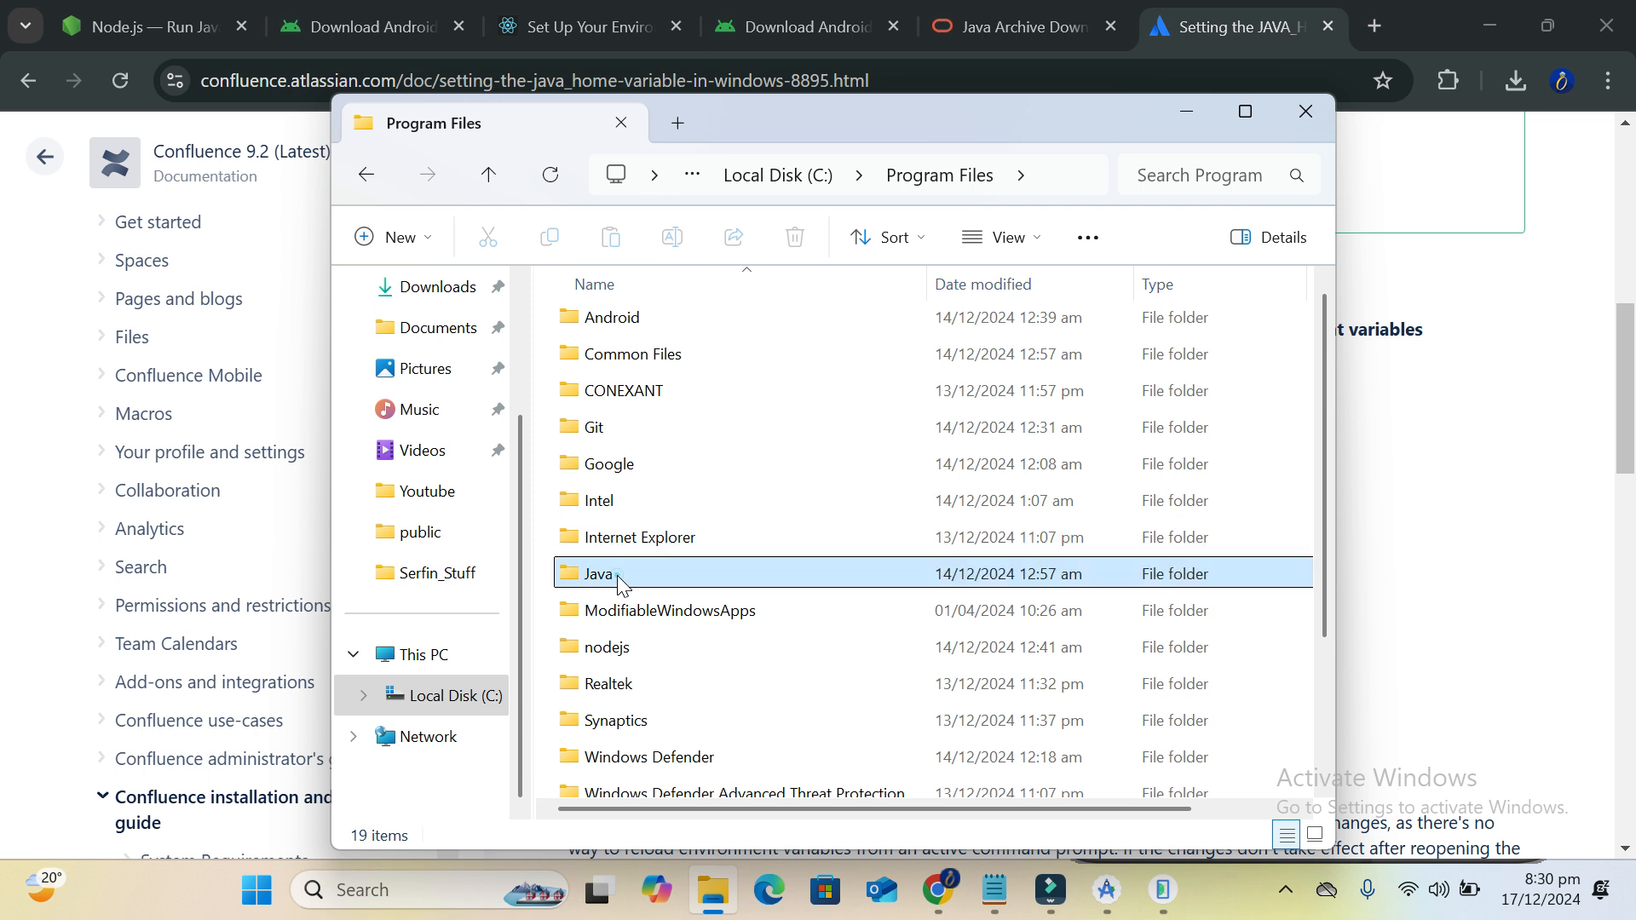
double_click(617, 575)
left_click(626, 339)
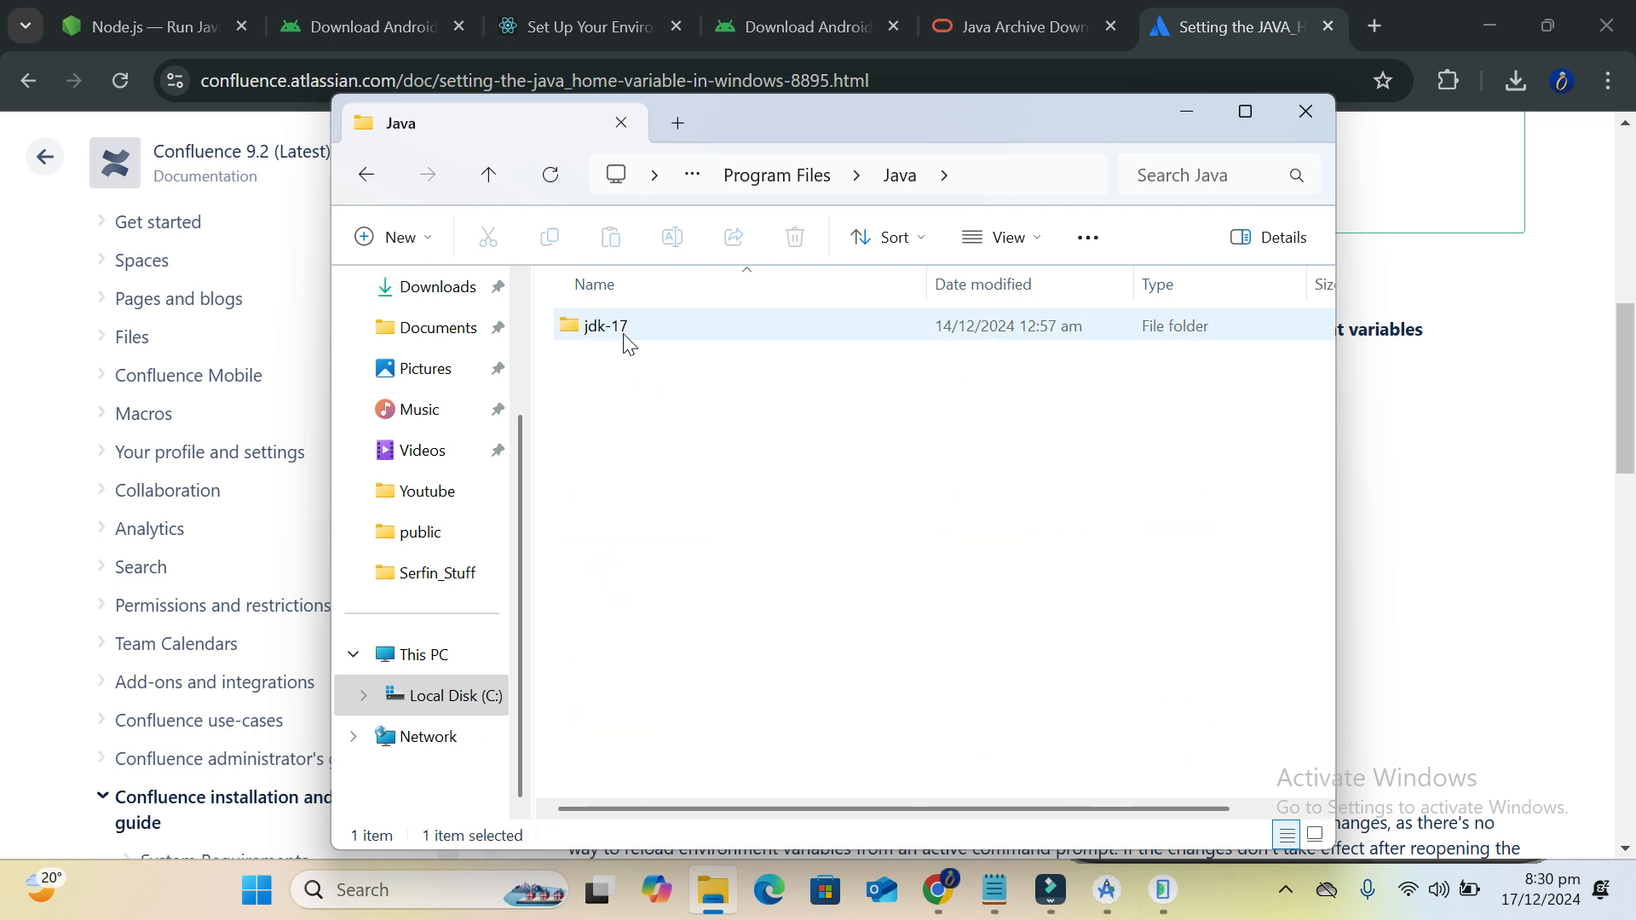
double_click(626, 339)
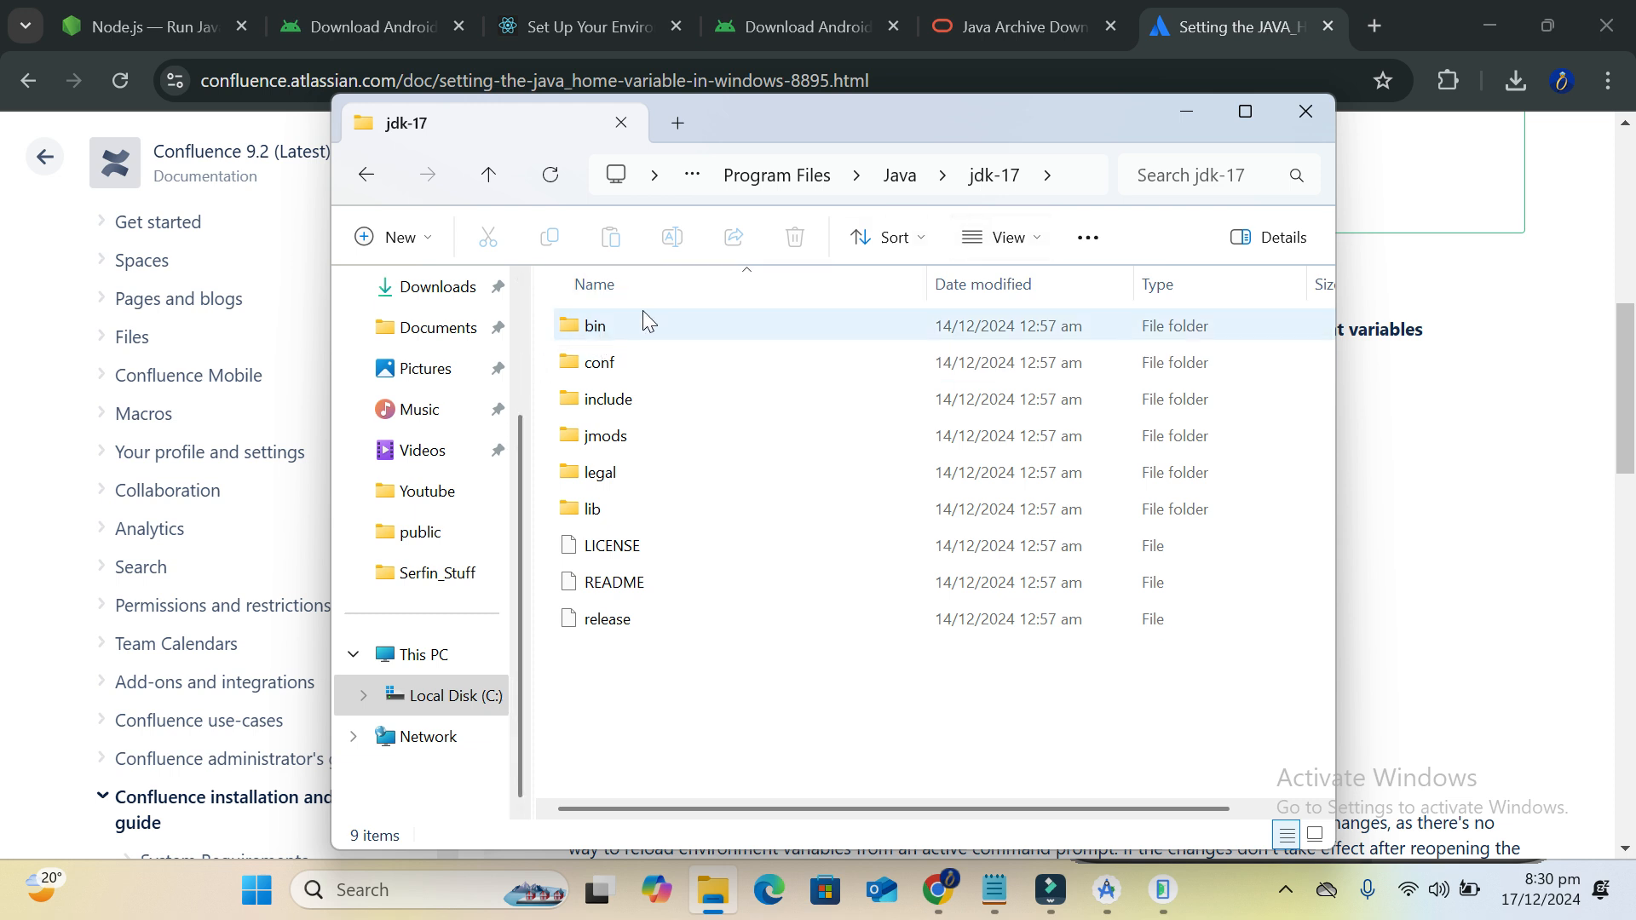
Copy the full path of the open jdk-17 folder and close File Explorer
left_click(1075, 174)
key("ctrl+c")
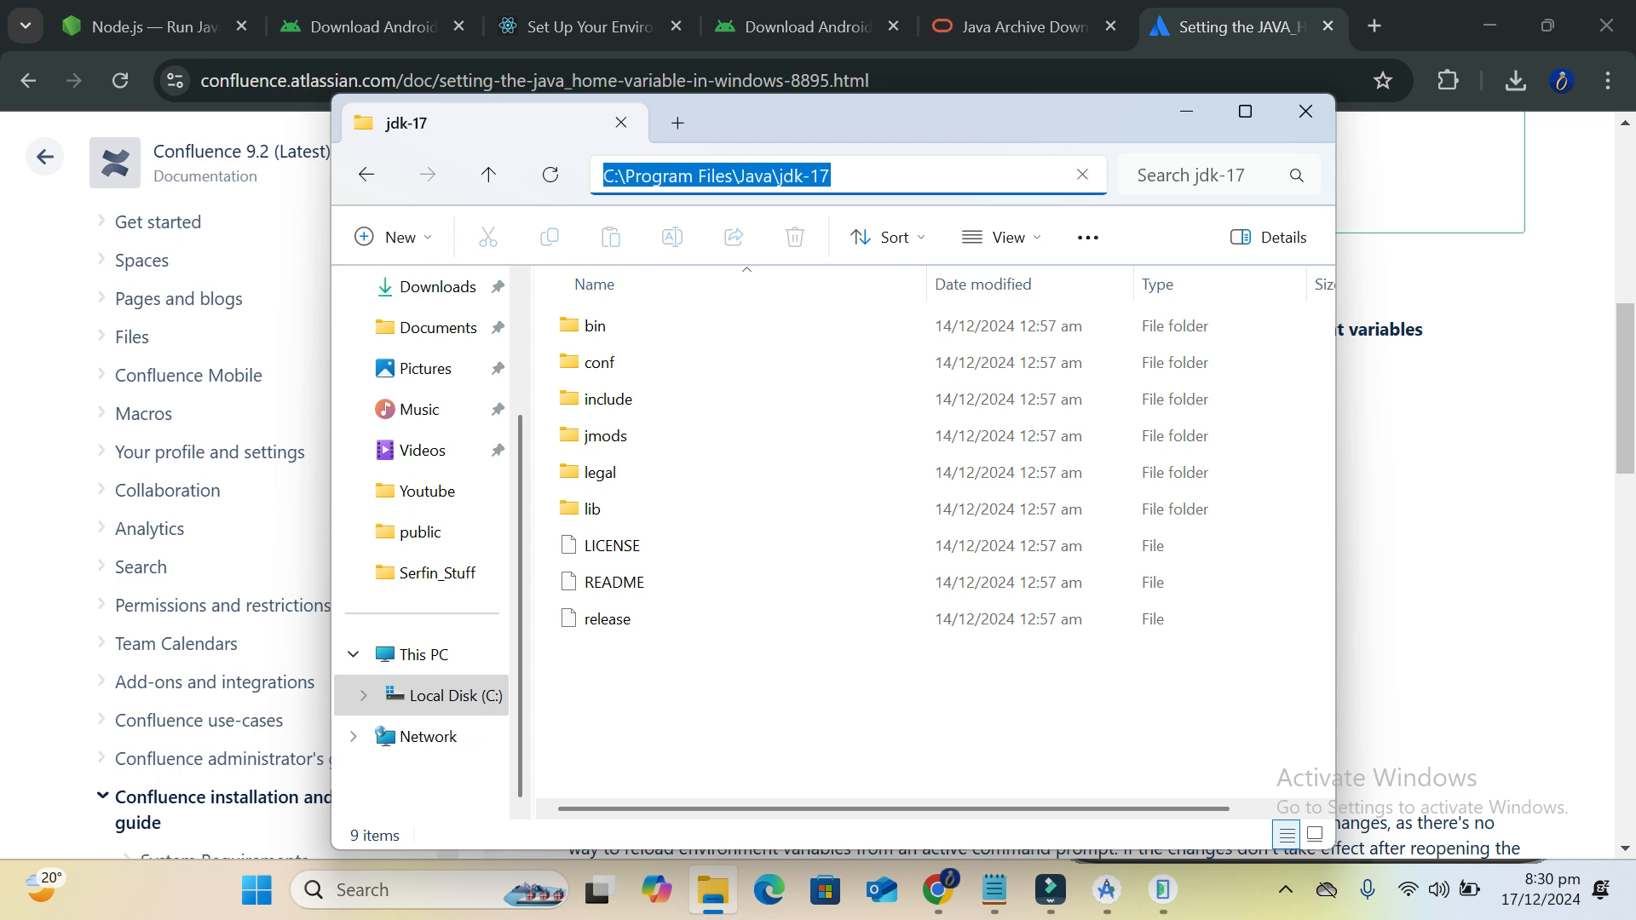
left_click(1311, 115)
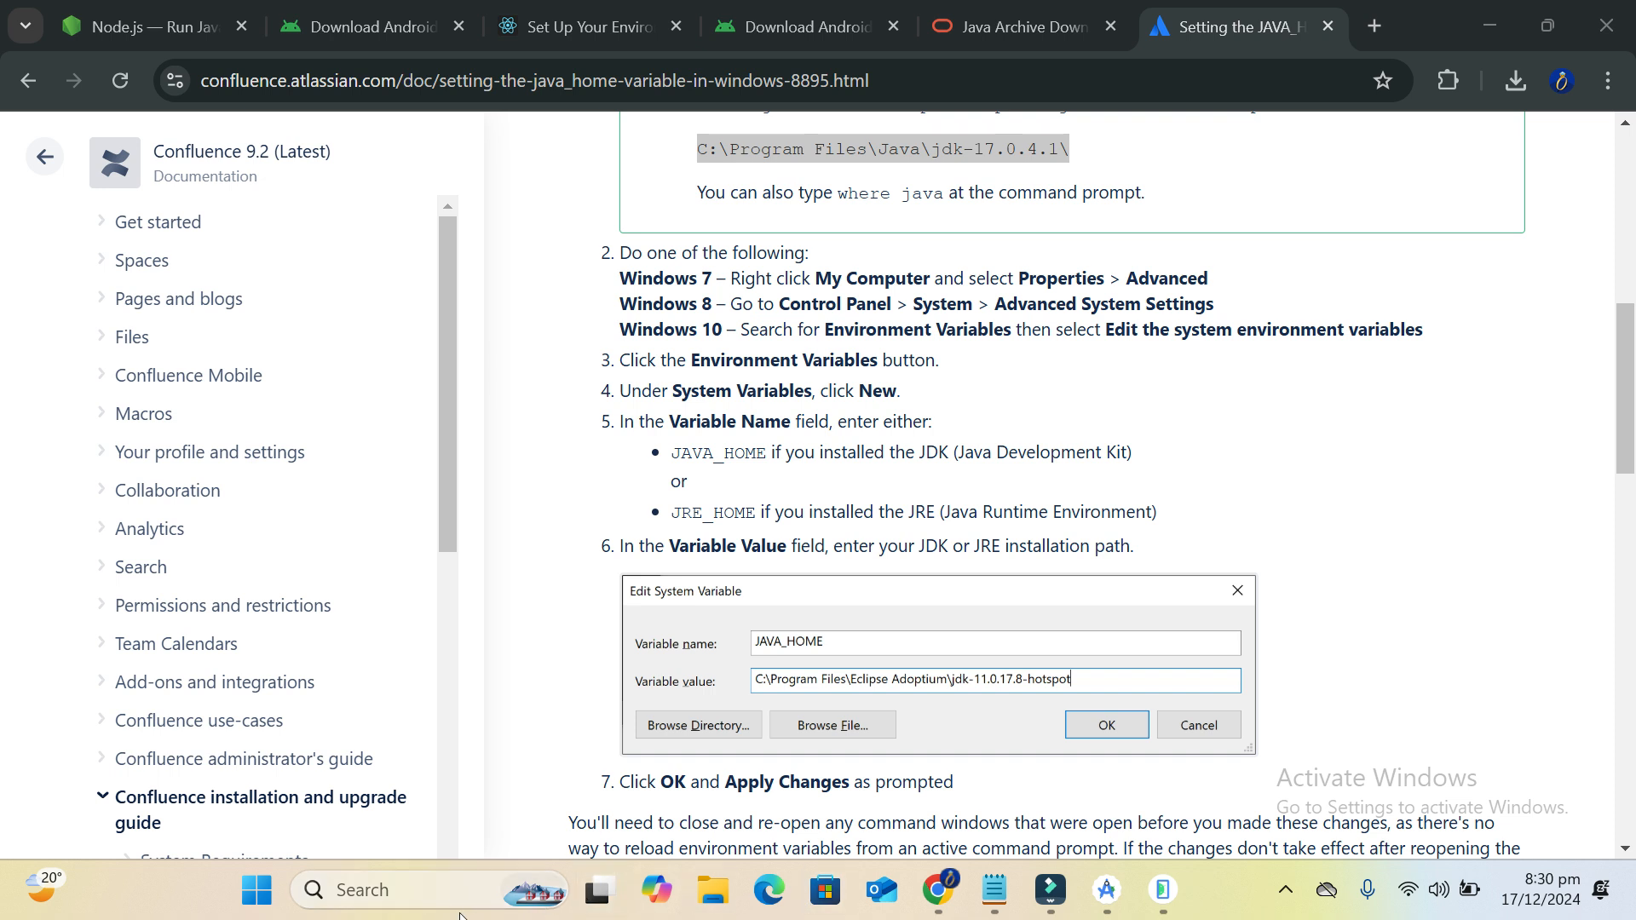
Search Windows for "var" and open the Environment Variables dialog from the system environment variables settings
left_click(403, 888)
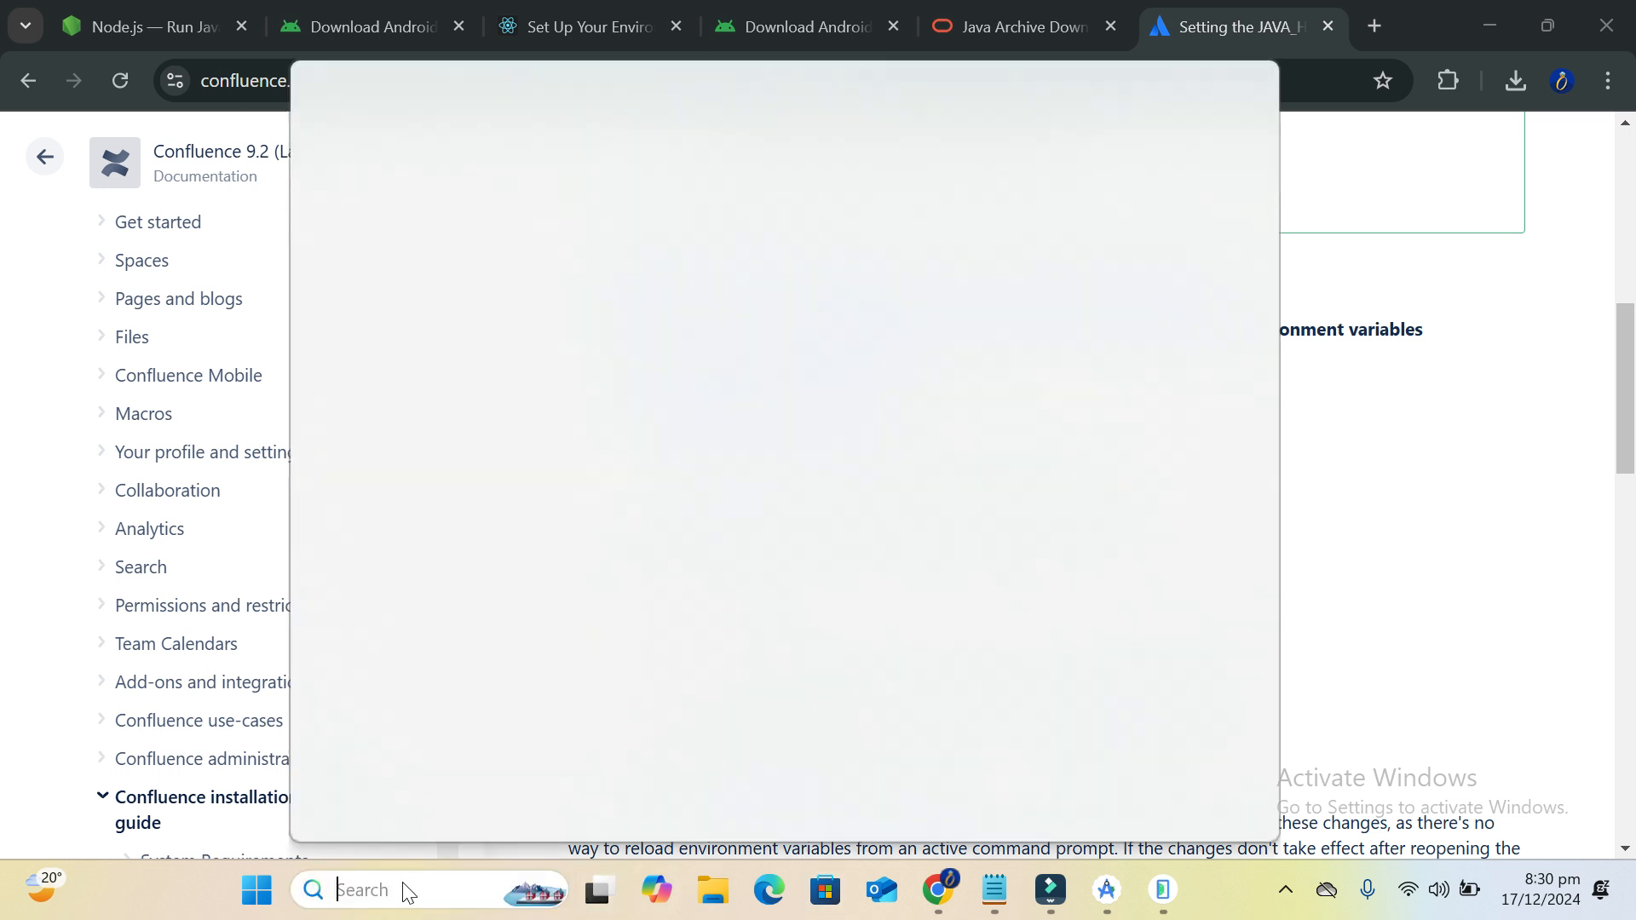
type("var")
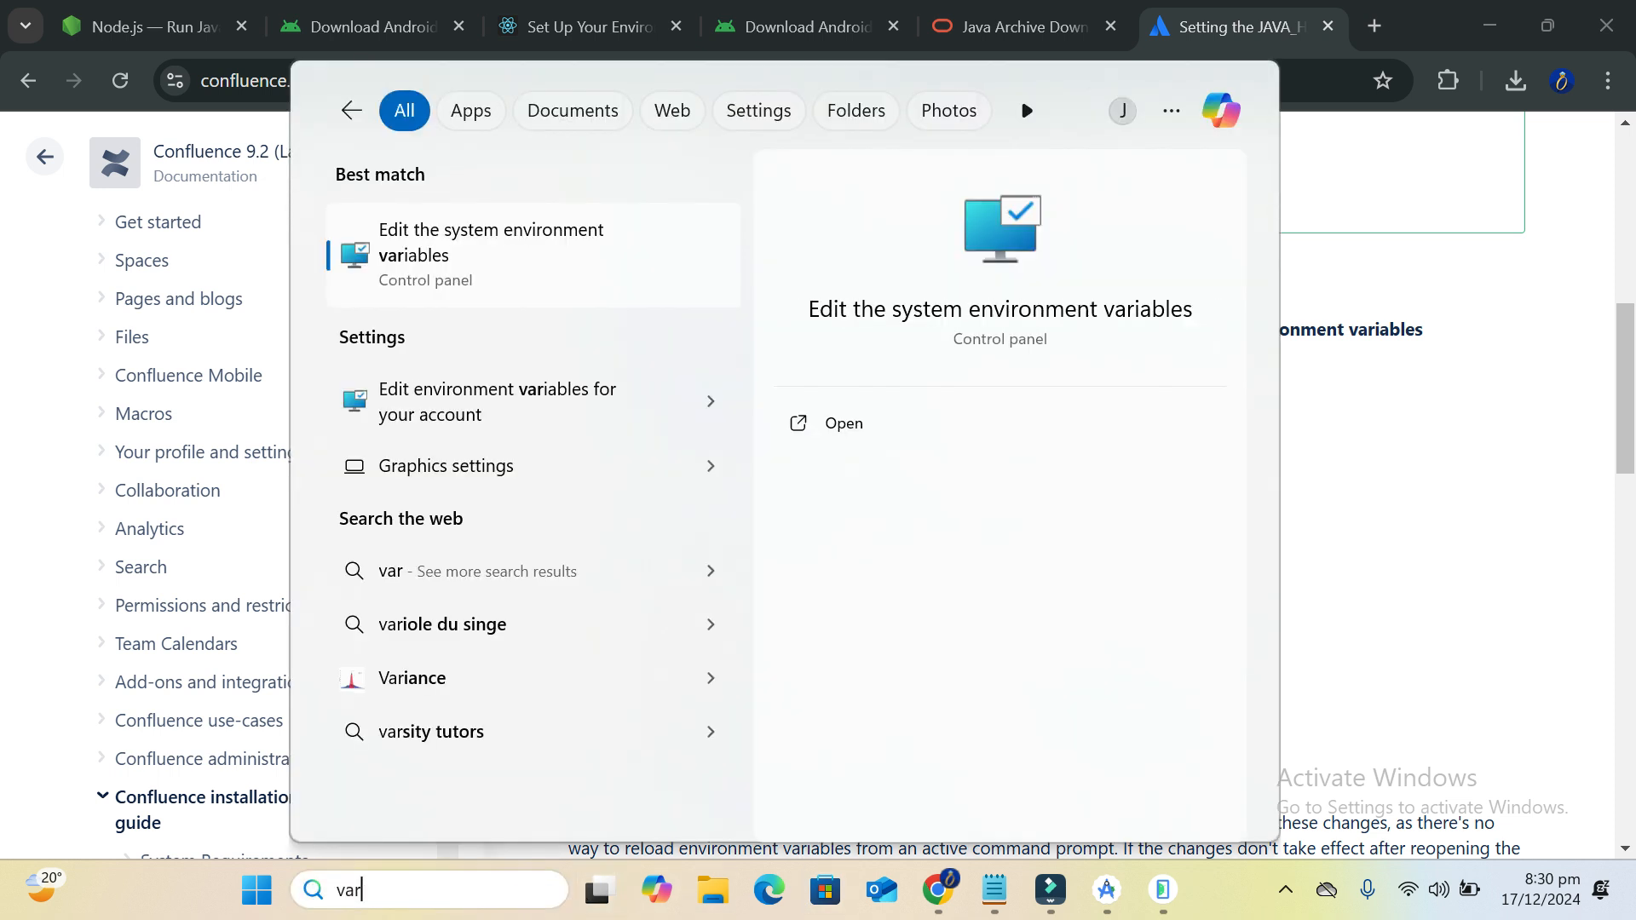
left_click(487, 274)
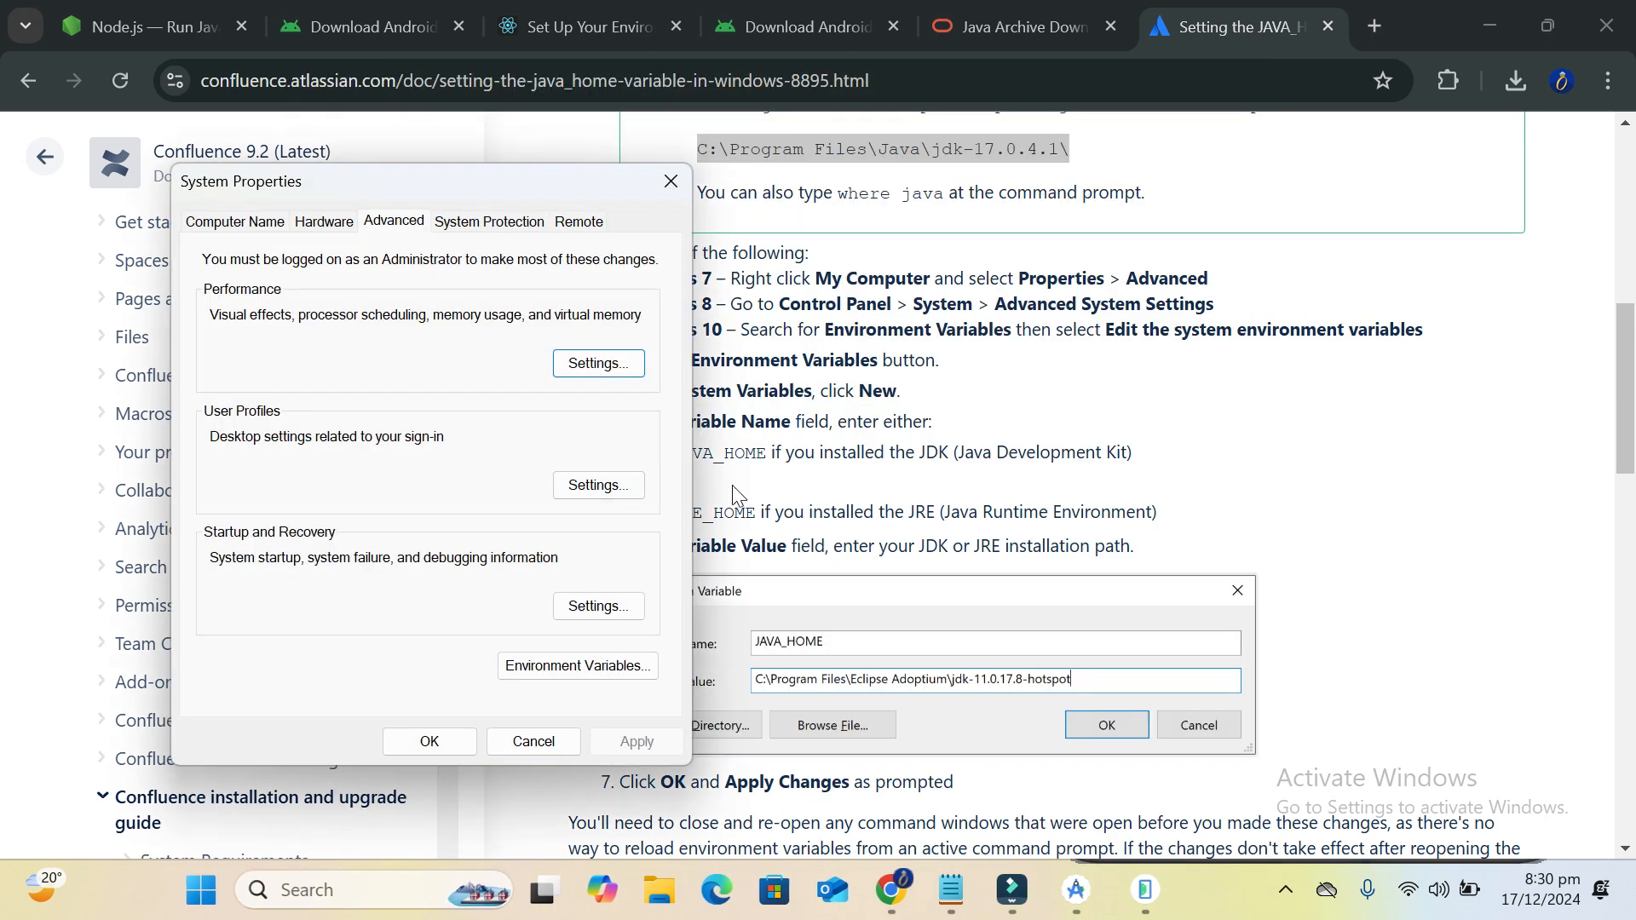
left_click(552, 665)
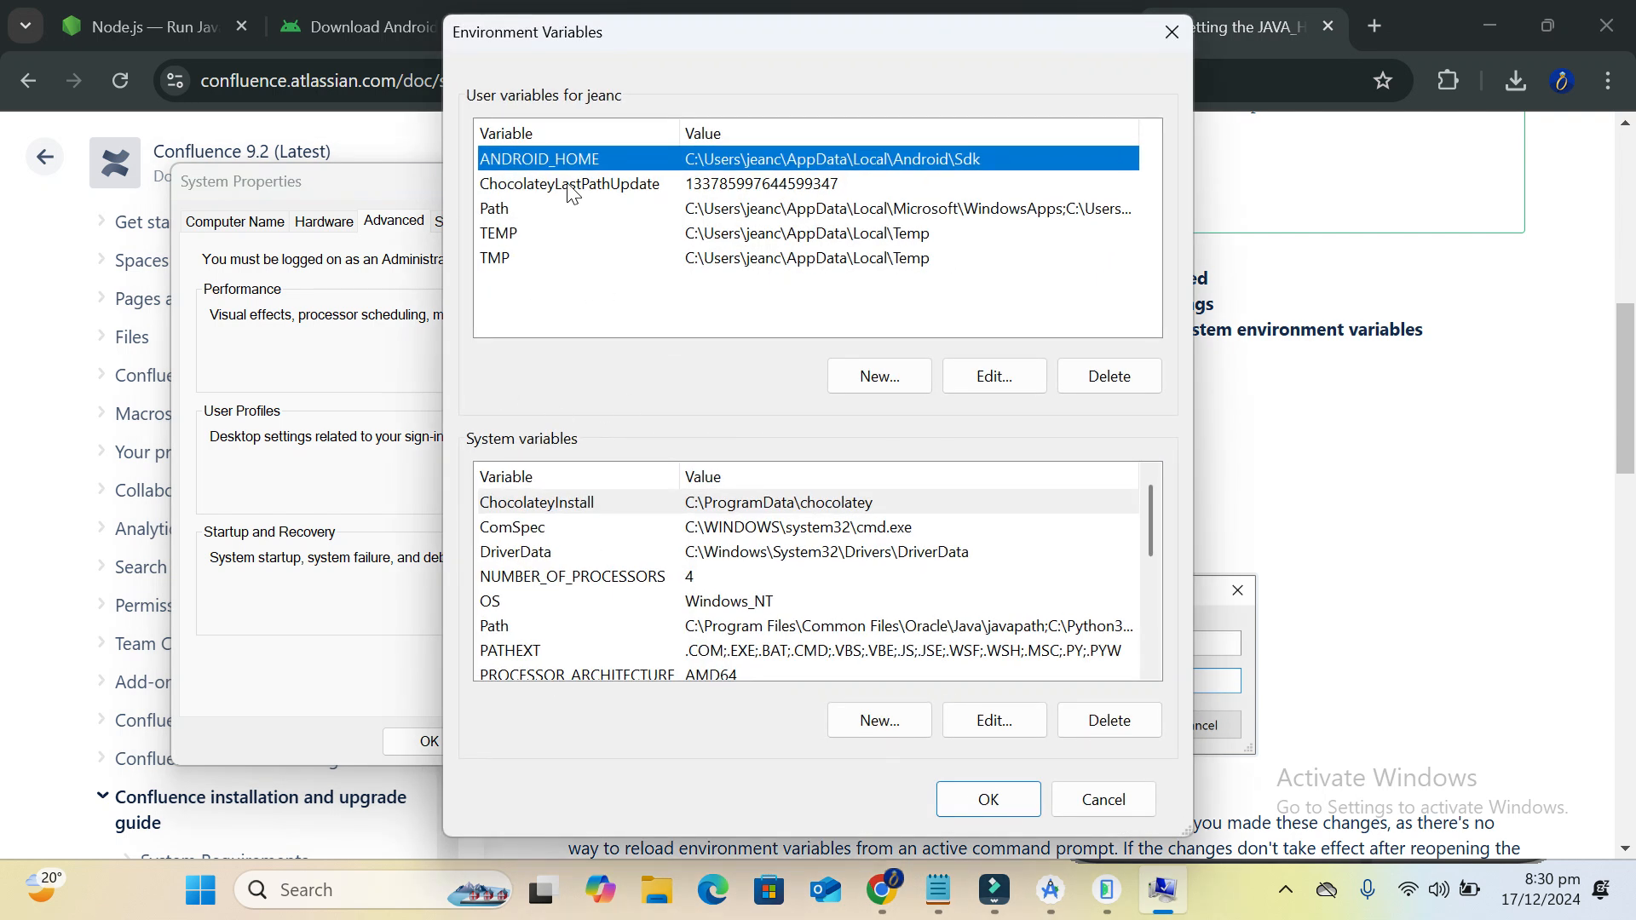
left_click(538, 304)
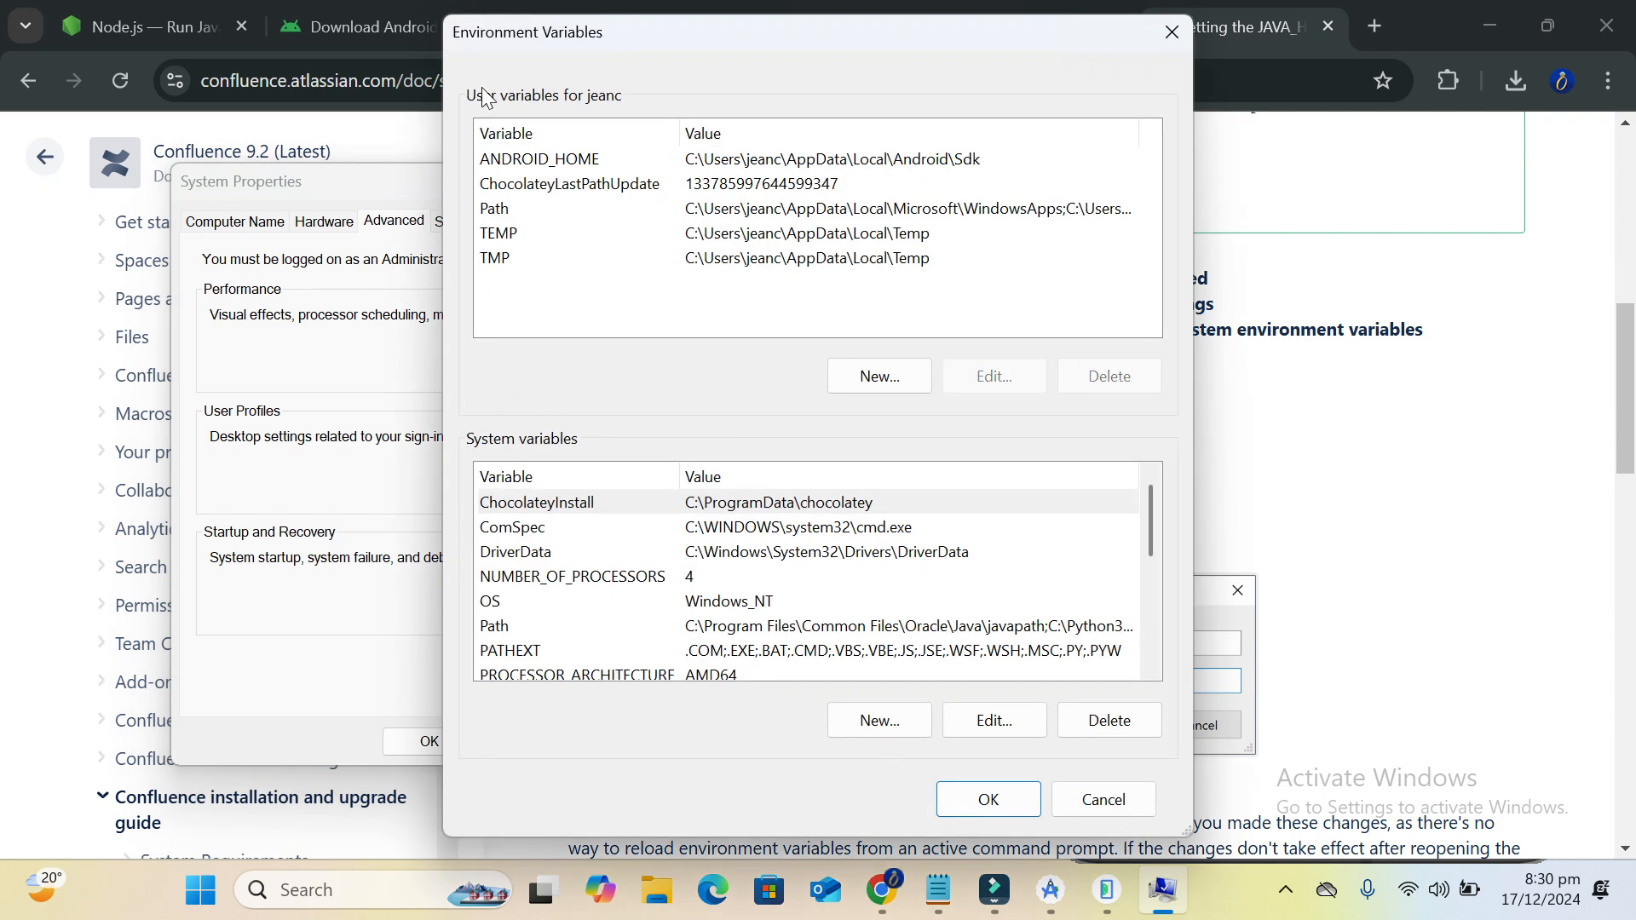
left_click(514, 258)
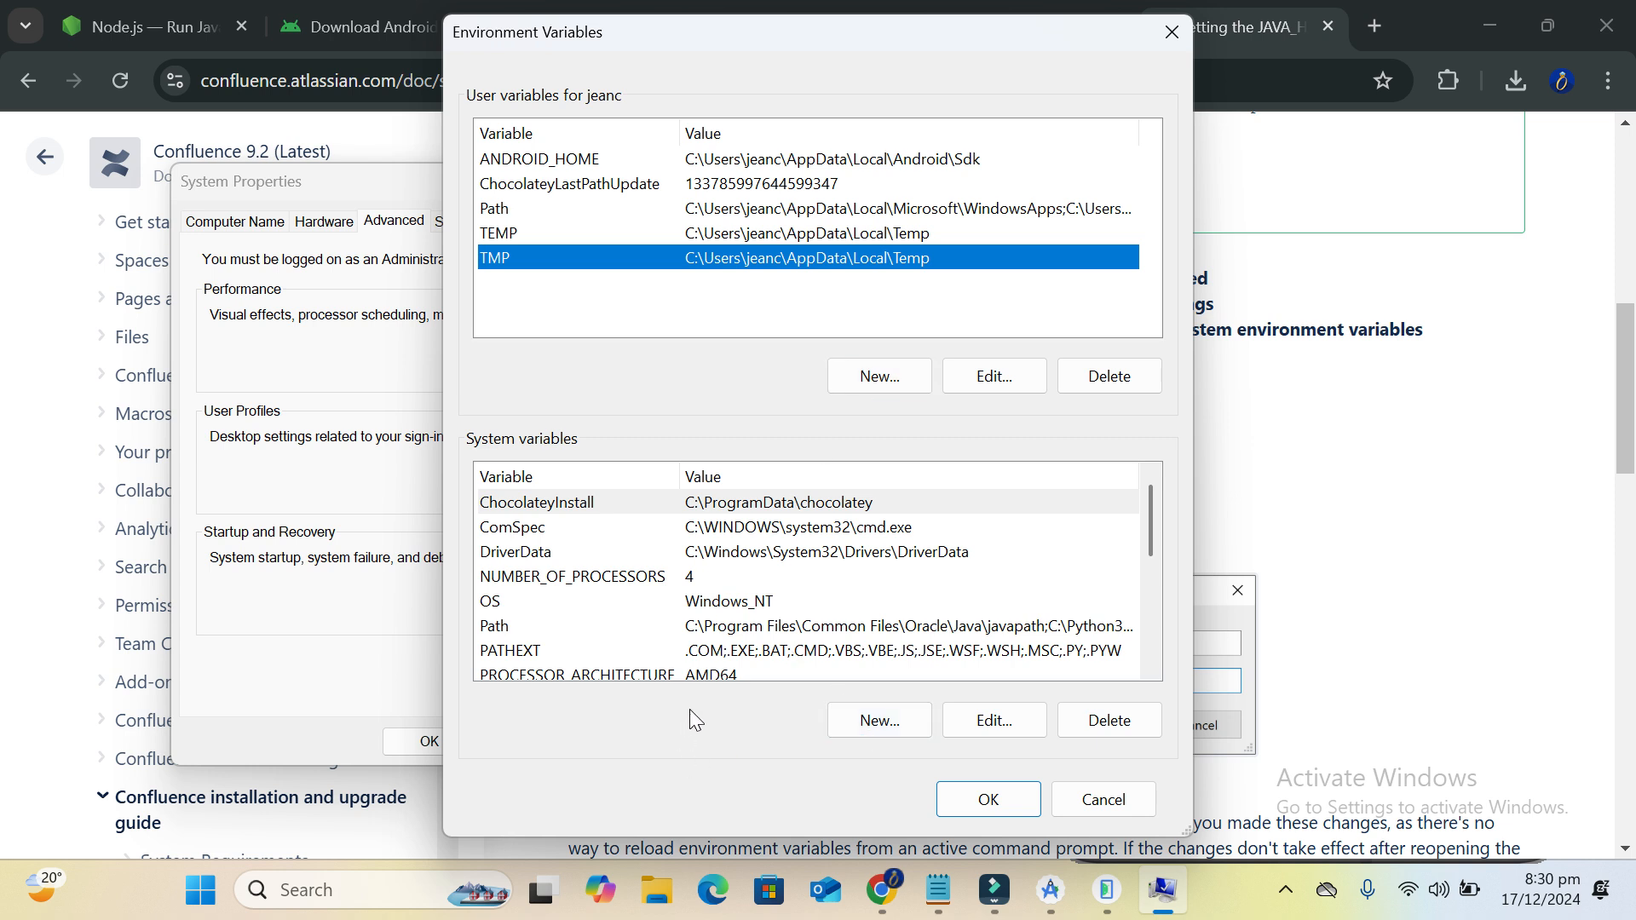
Create a system variable JAVA_HOME with the value C:\Program Files\Java\jdk-17 and confirm all the open dialogs
left_click(869, 722)
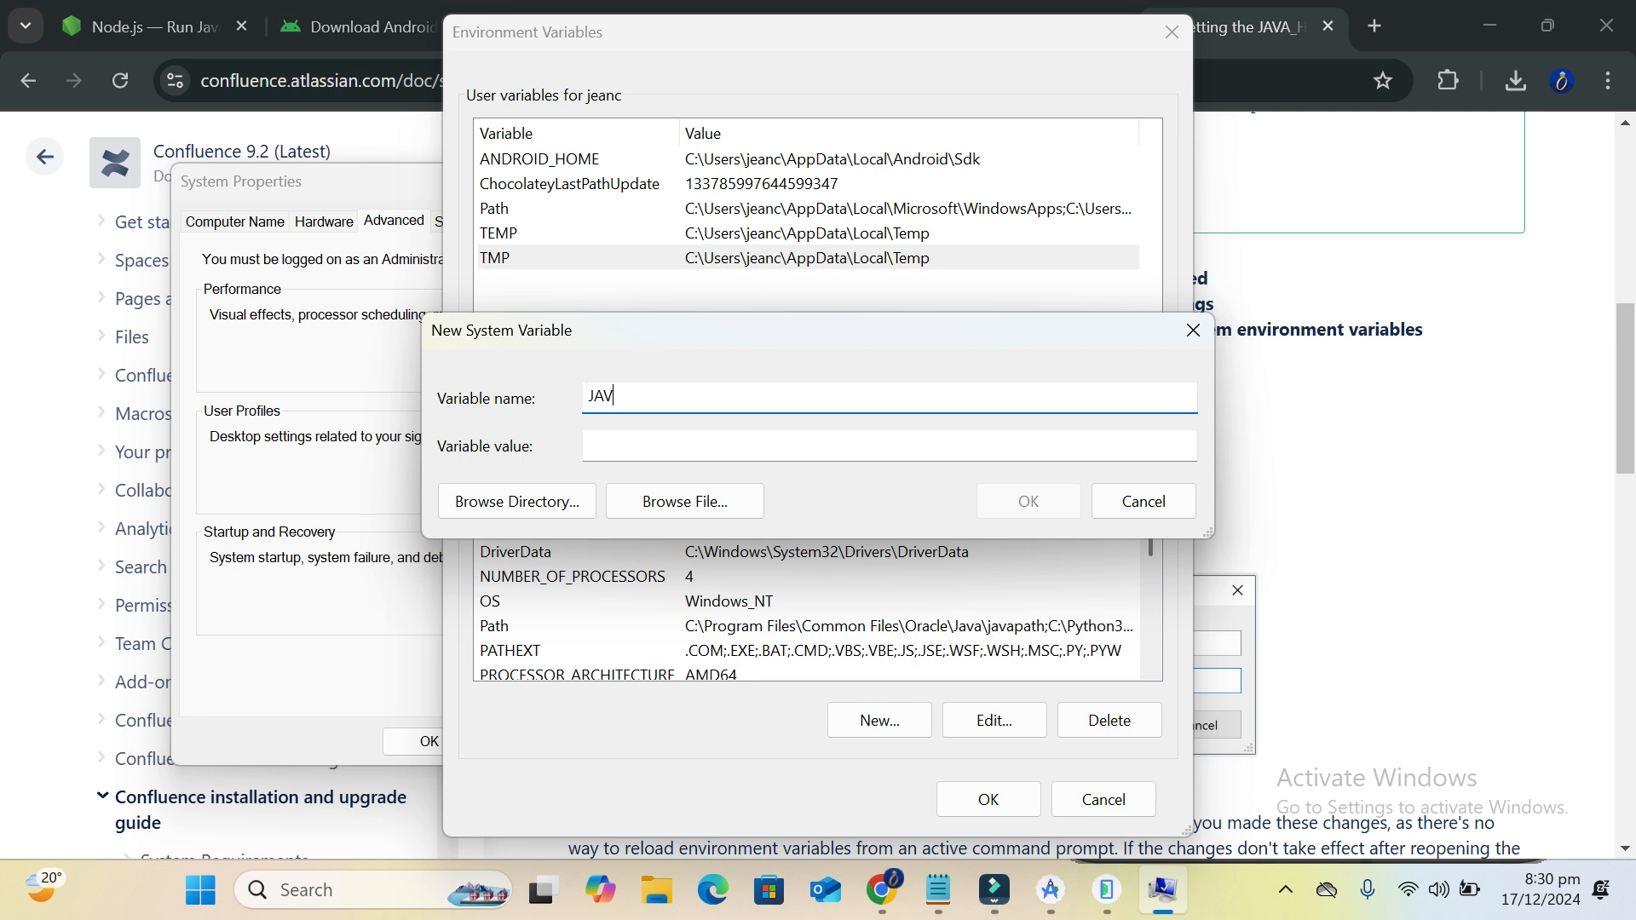
type("JAVA_HO")
key("Tab")
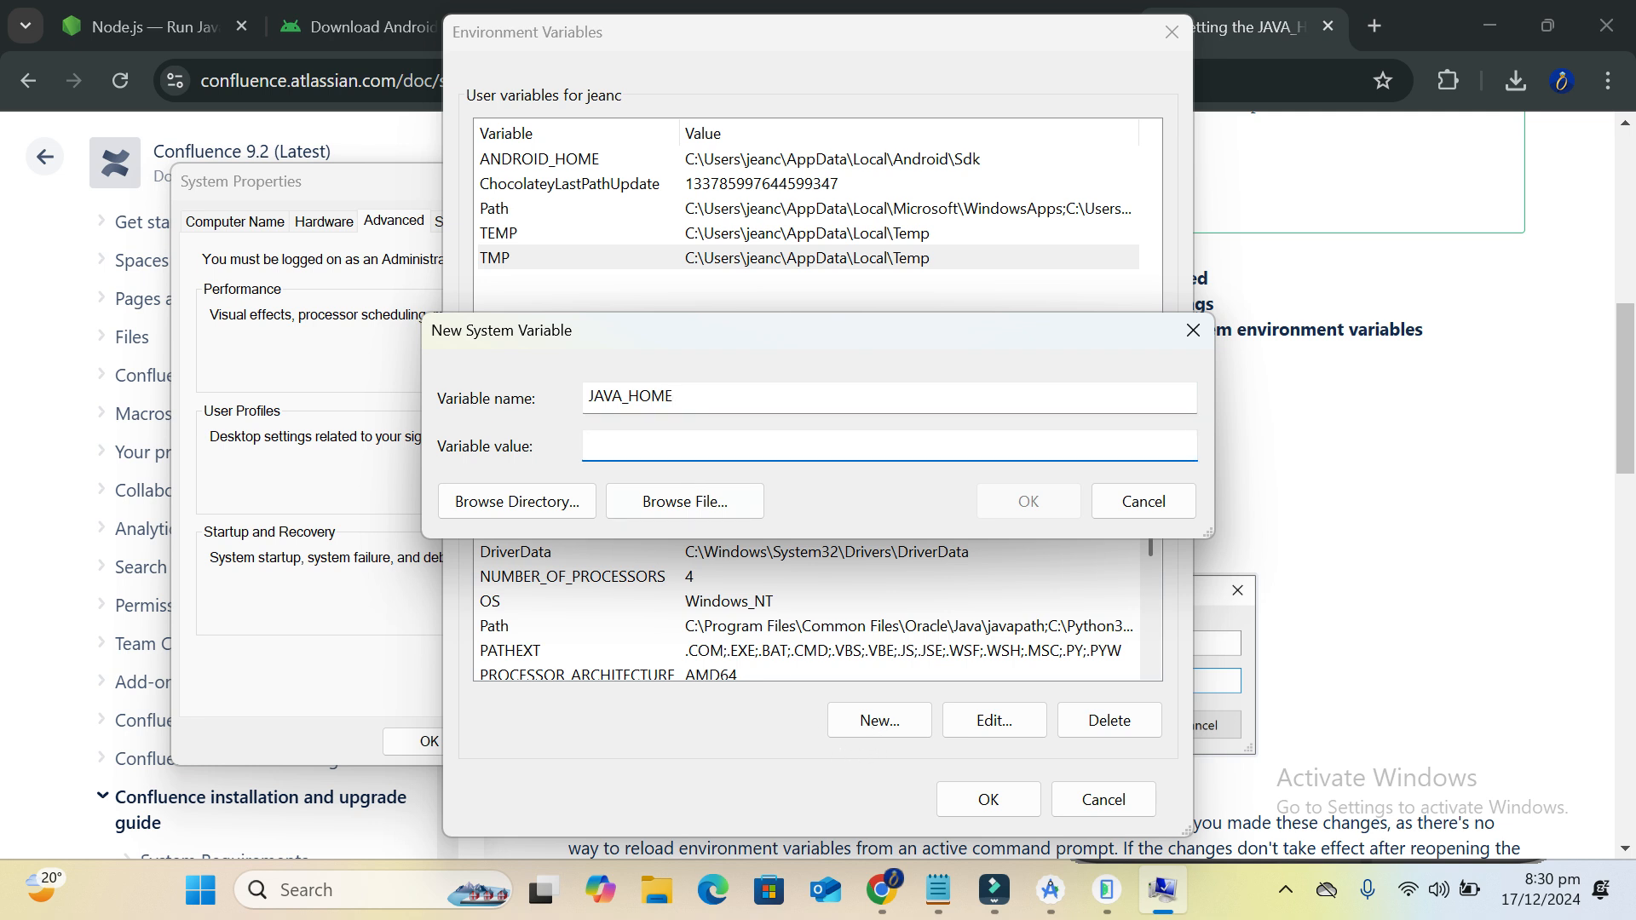
key("ctrl+v")
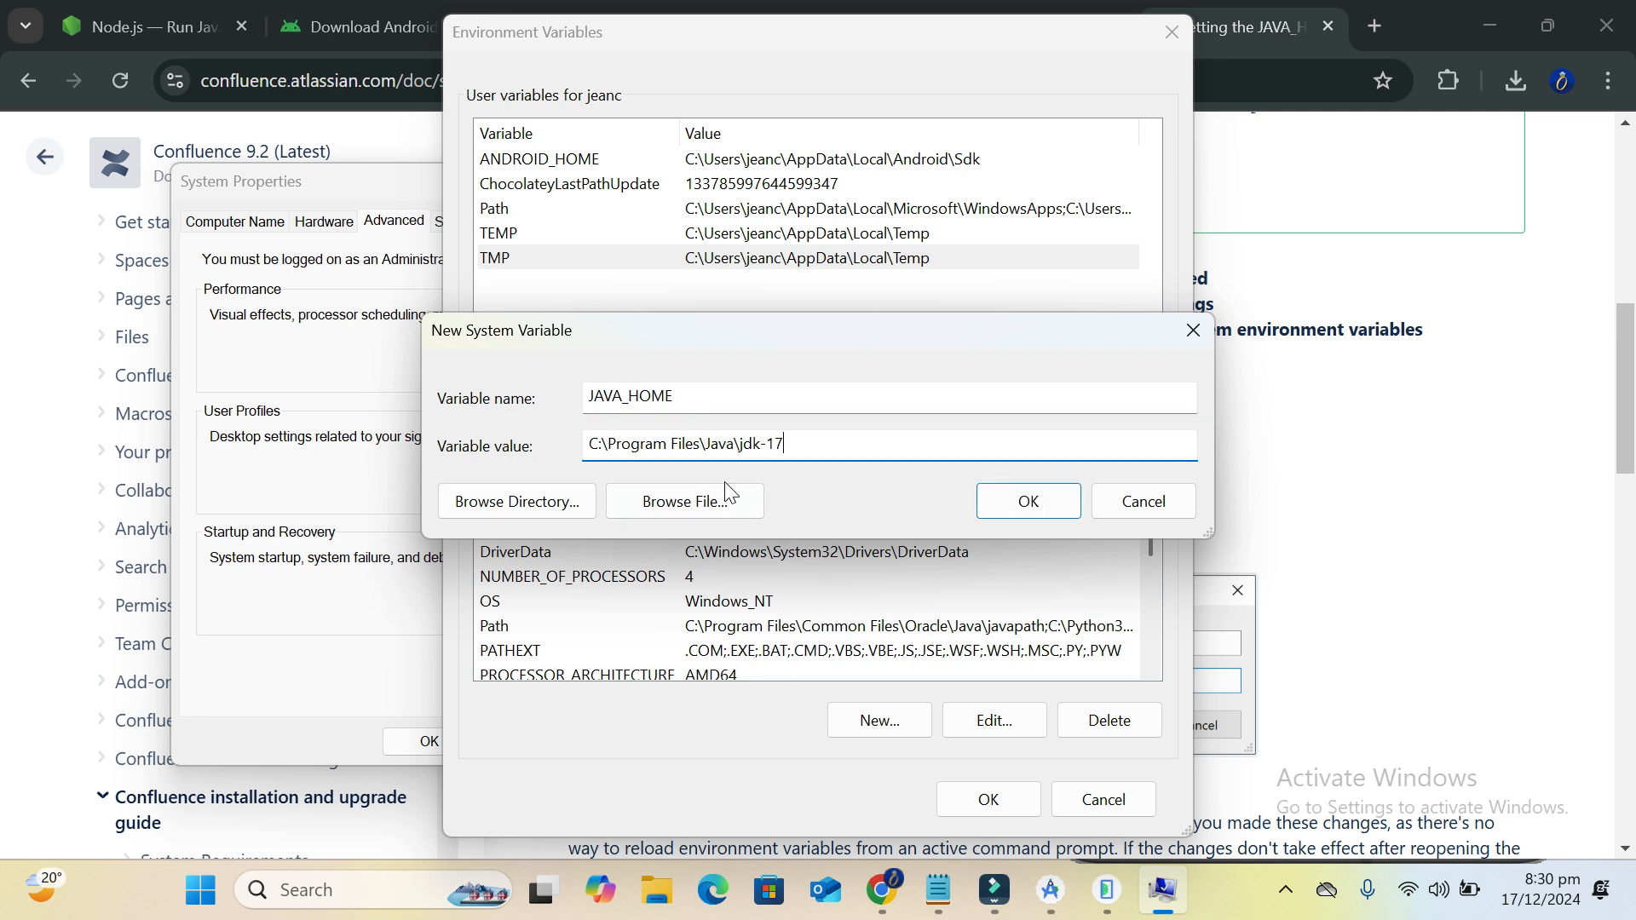
left_click(1030, 504)
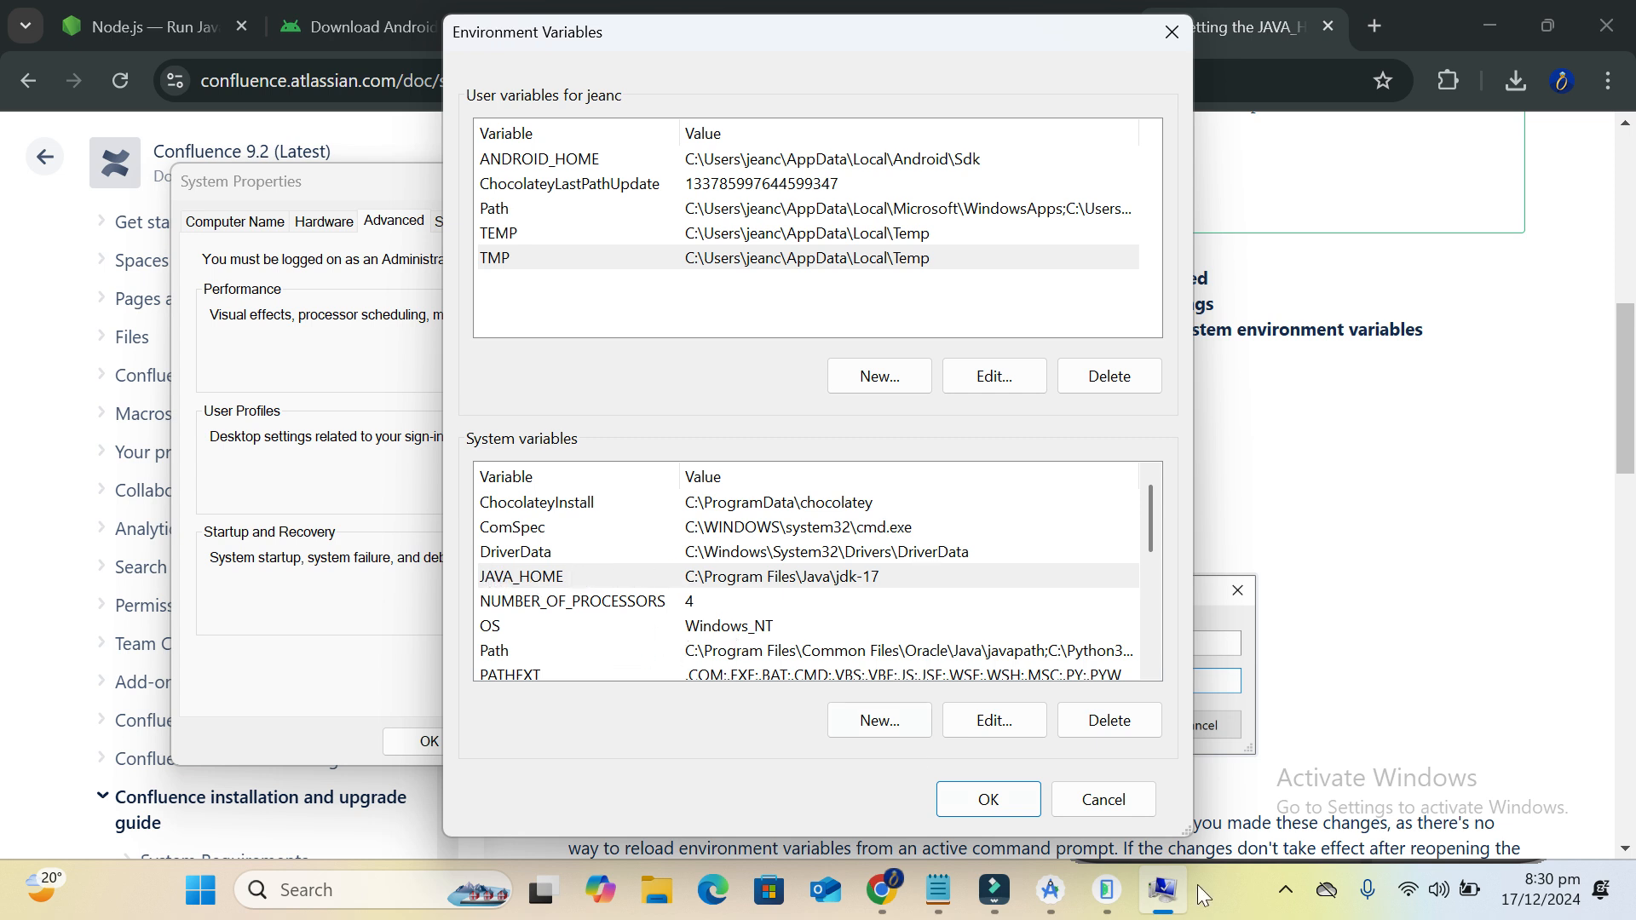
left_click(990, 804)
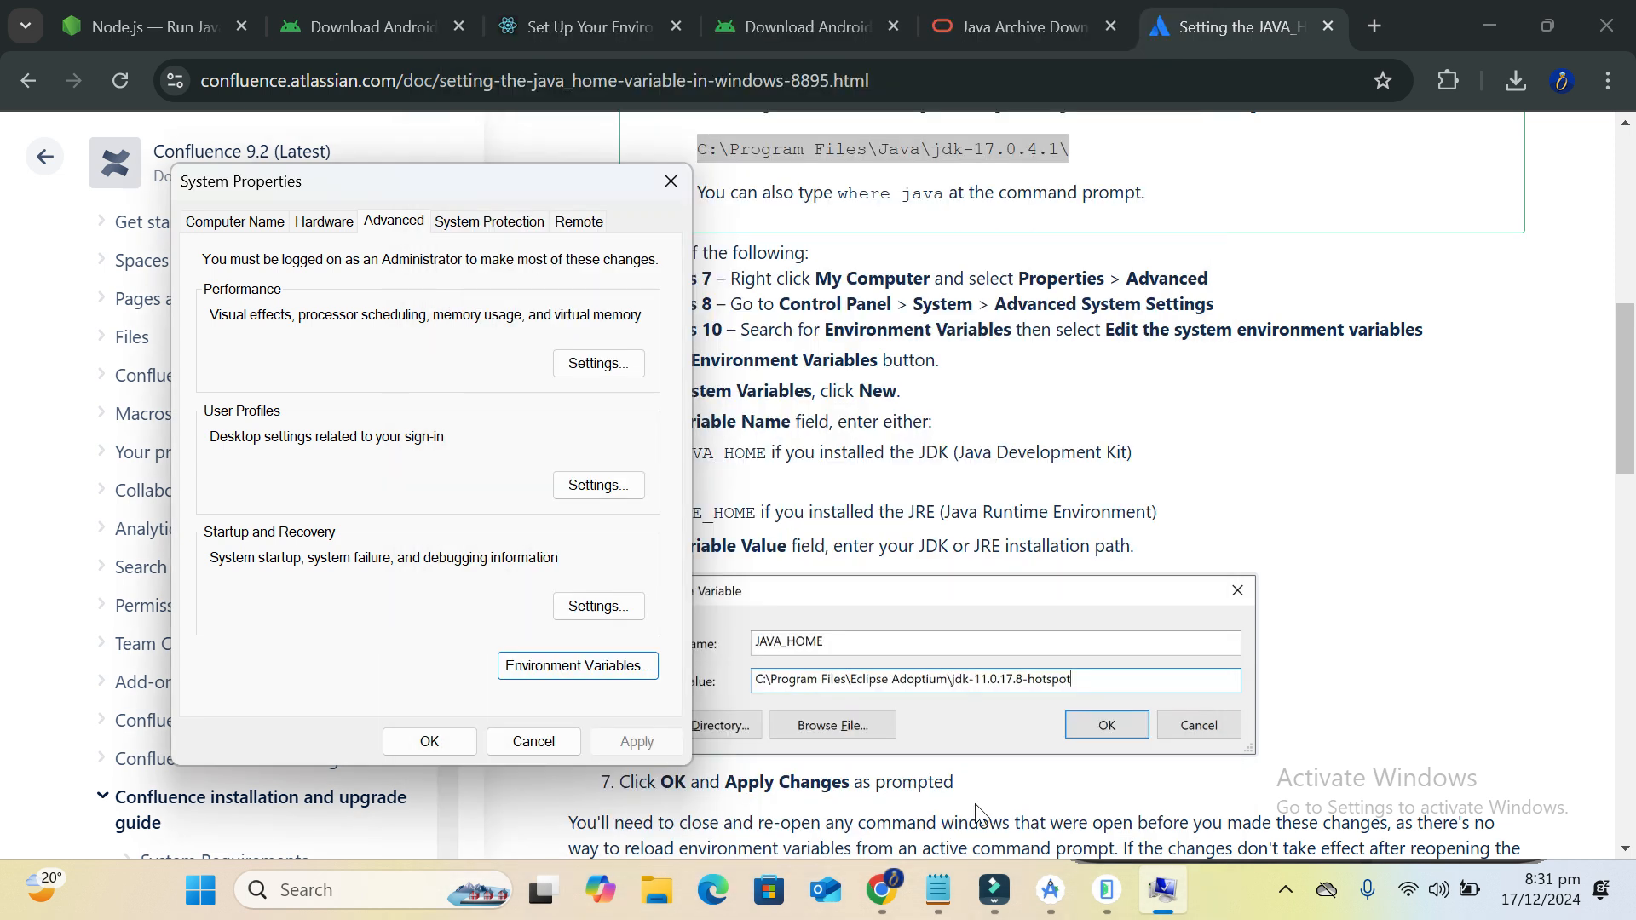
left_click(419, 743)
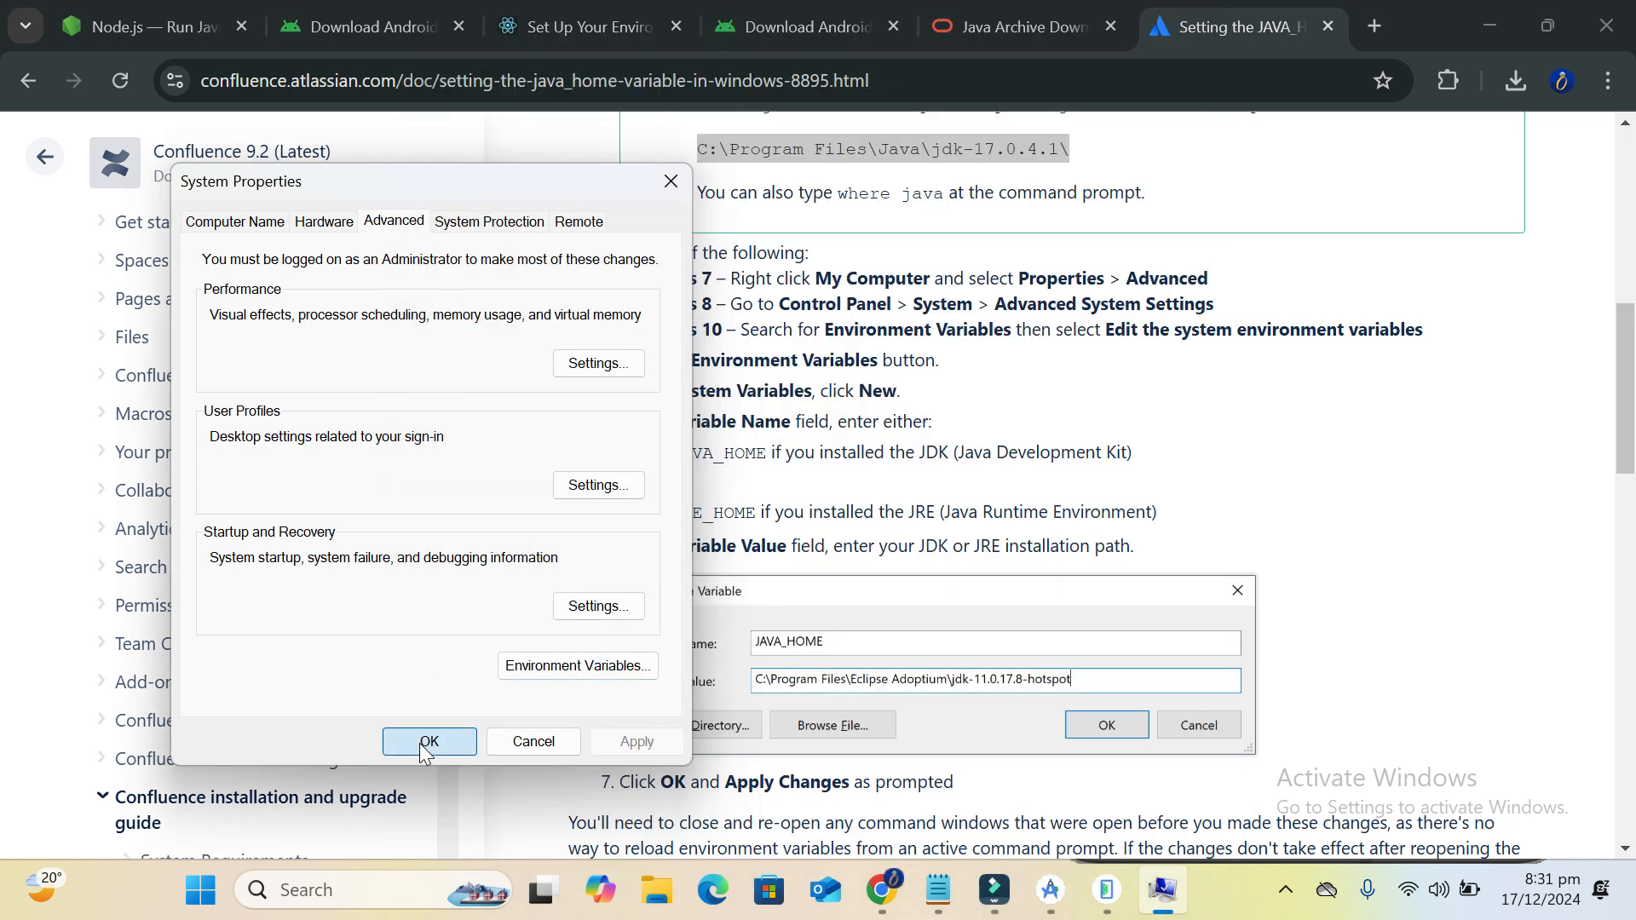
Review the Confluence page's section on setting and checking JAVA_HOME via the command line, down to the related content
scroll(886, 486, "down", 10)
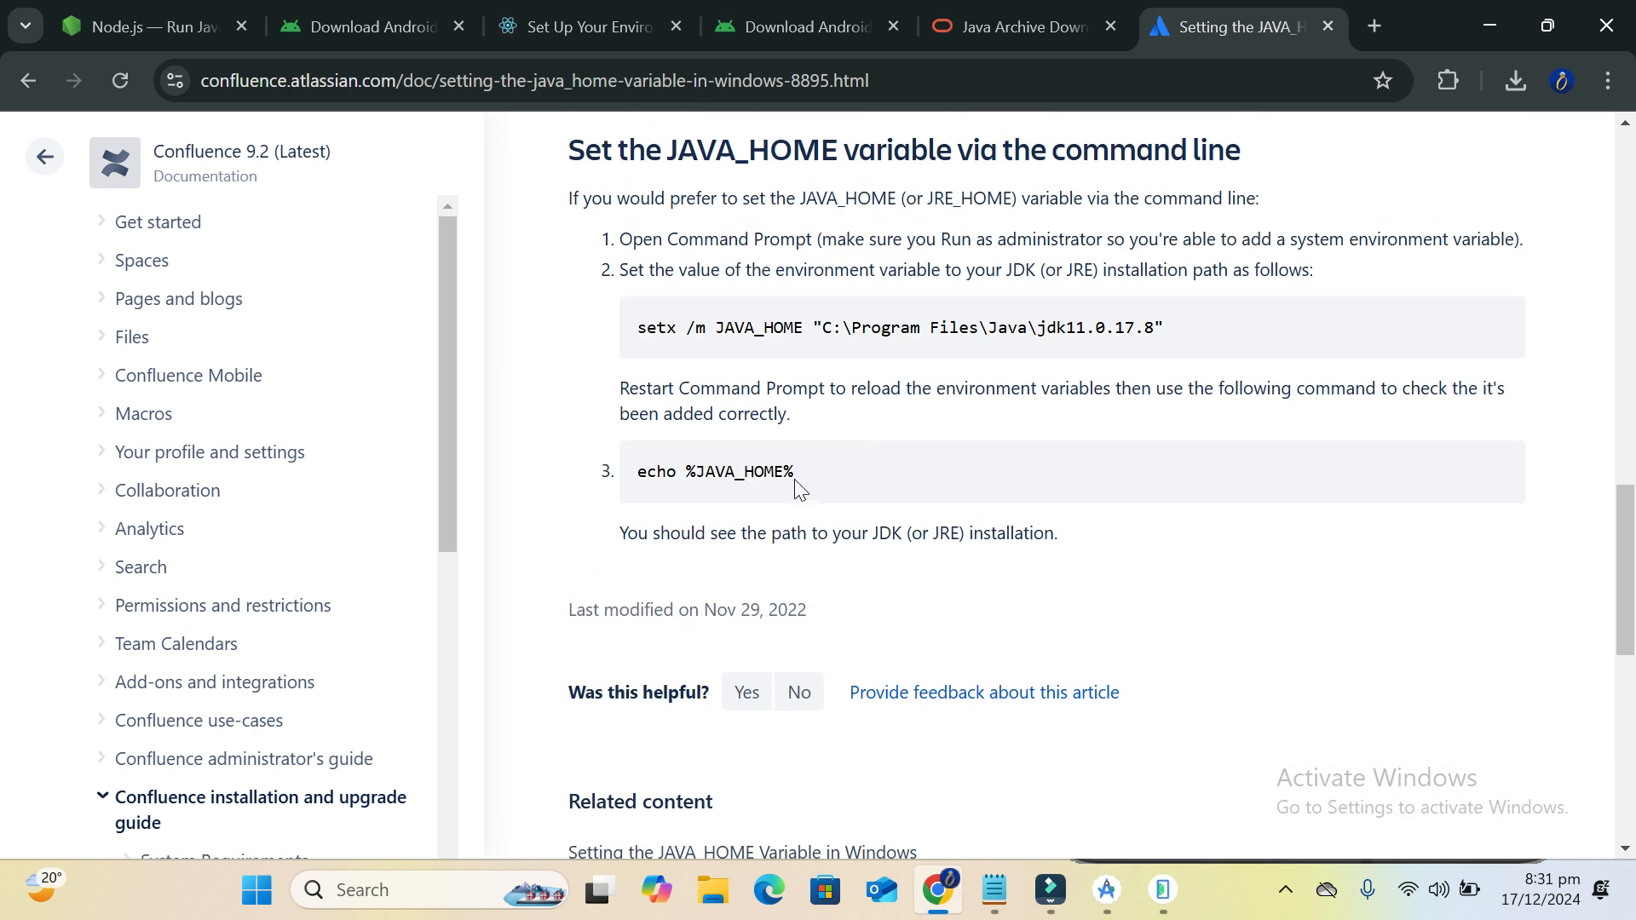
left_click_drag(813, 470, 773, 473)
mouse_move(808, 483)
left_mouse_down()
mouse_move(633, 474)
mouse_move(824, 477)
left_mouse_up()
scroll(825, 474, "down", 3)
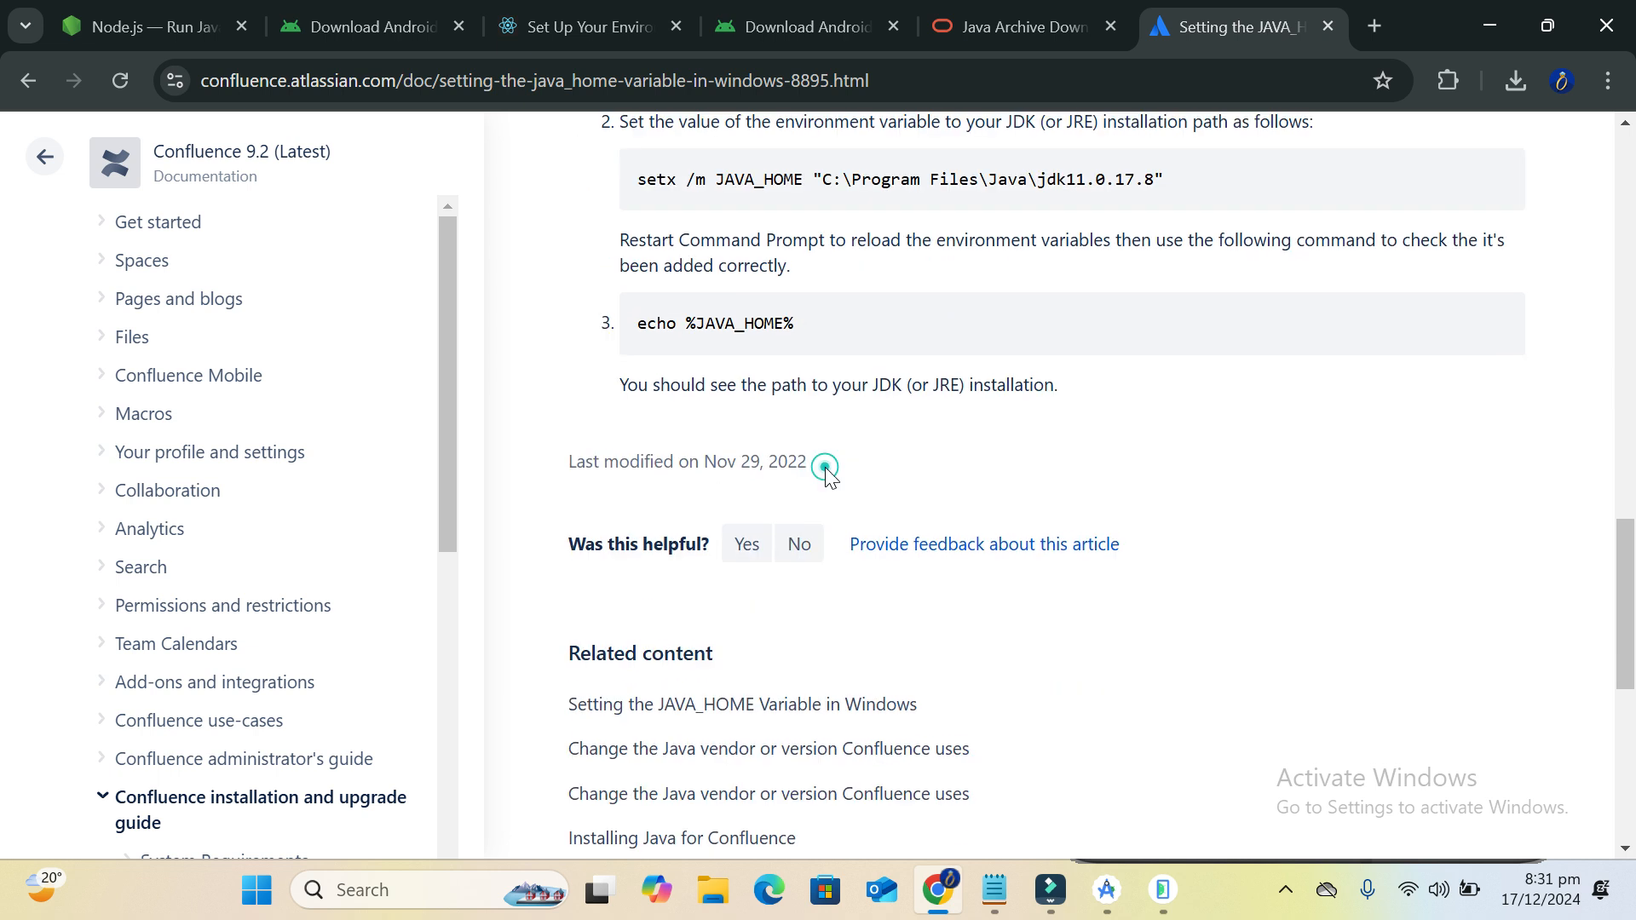
left_click(933, 580)
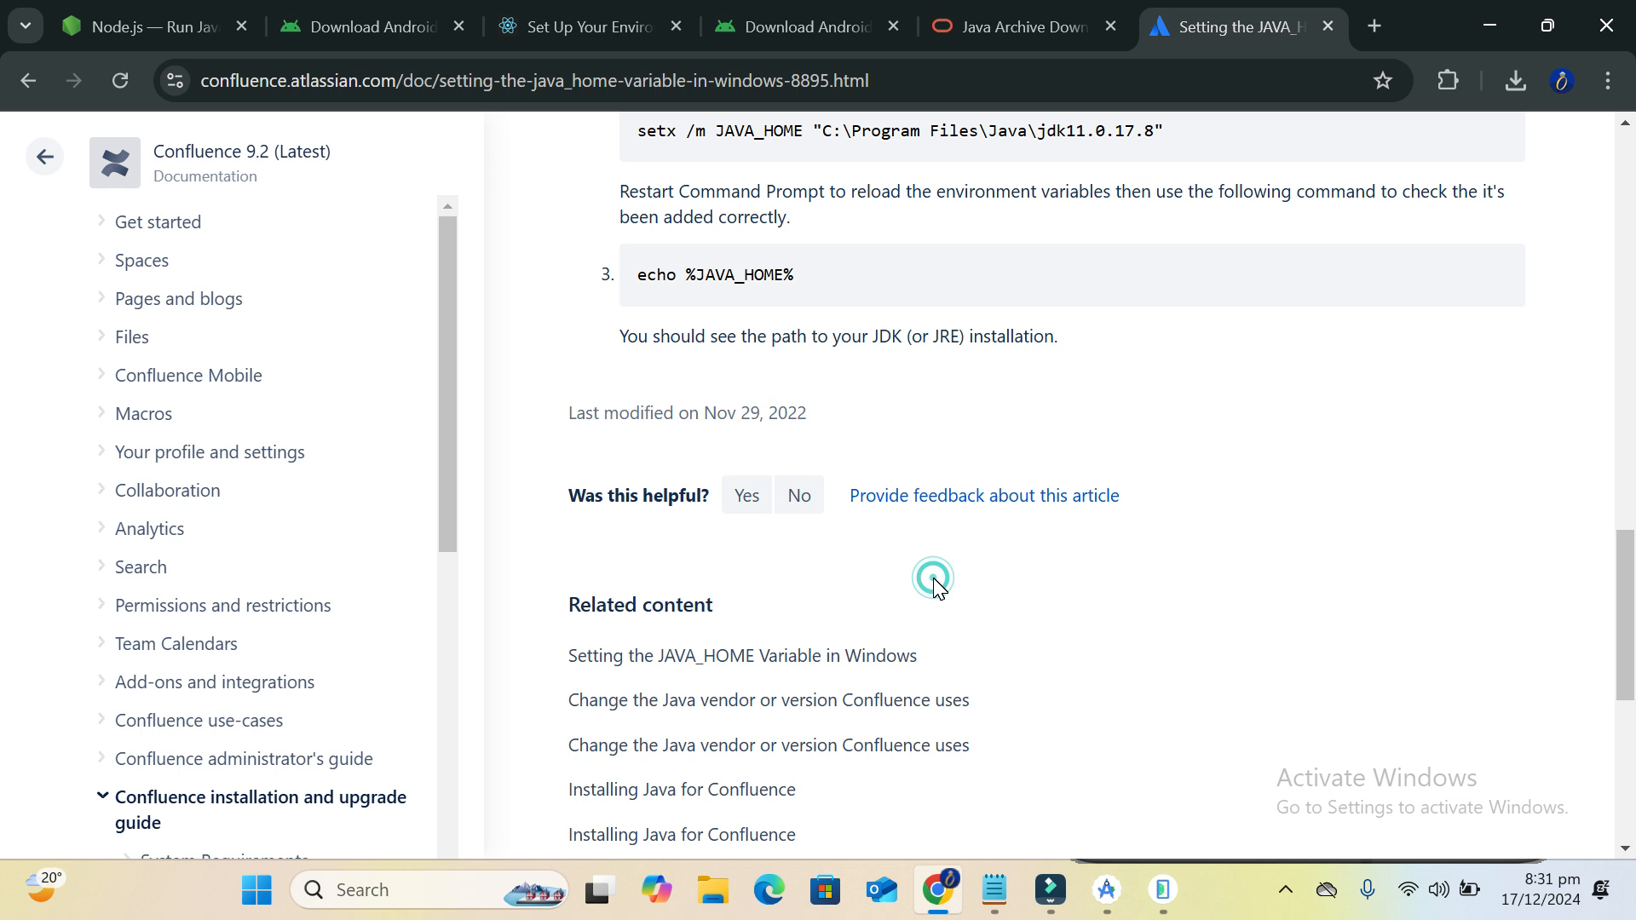
scroll(890, 511, "up", 1)
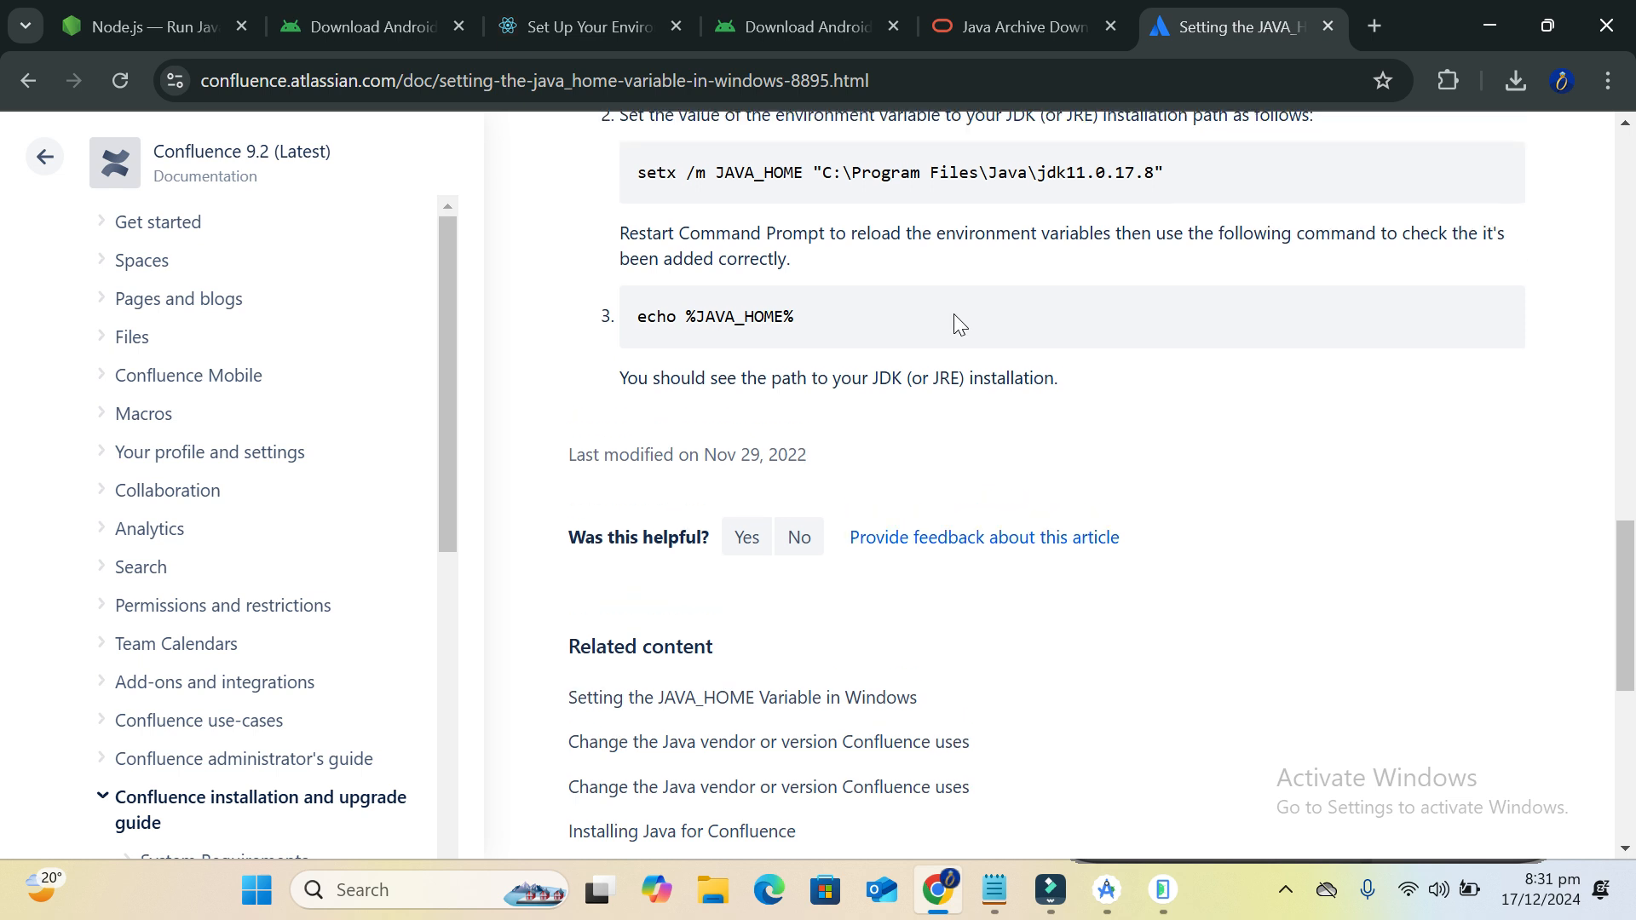
scroll(958, 325, "down", 3)
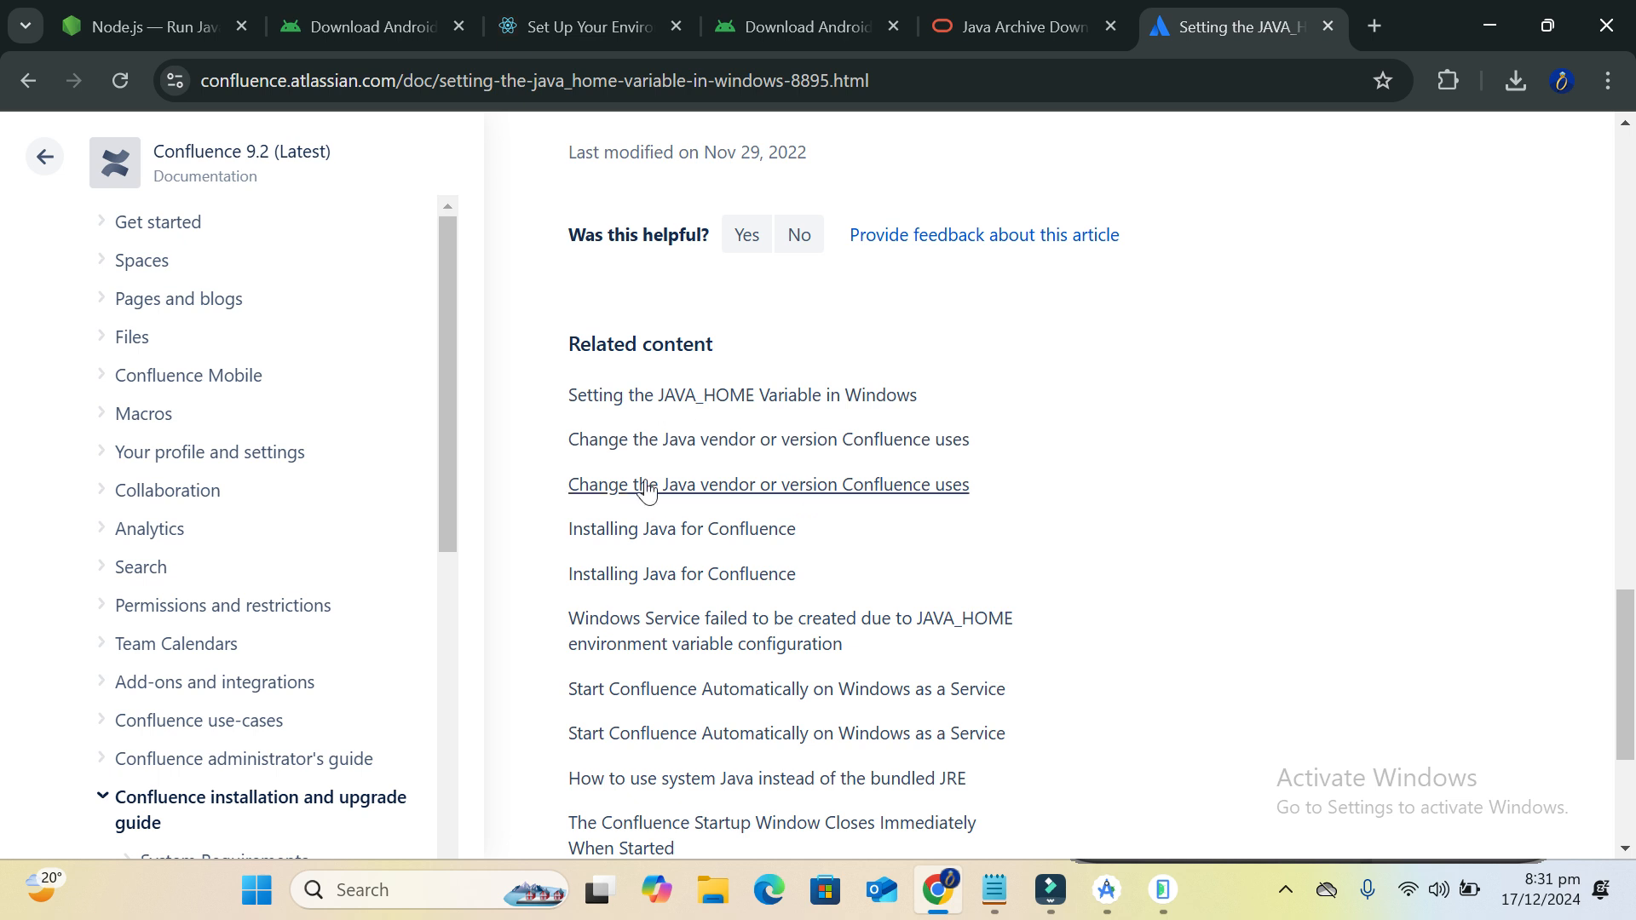
scroll(735, 508, "down", 1)
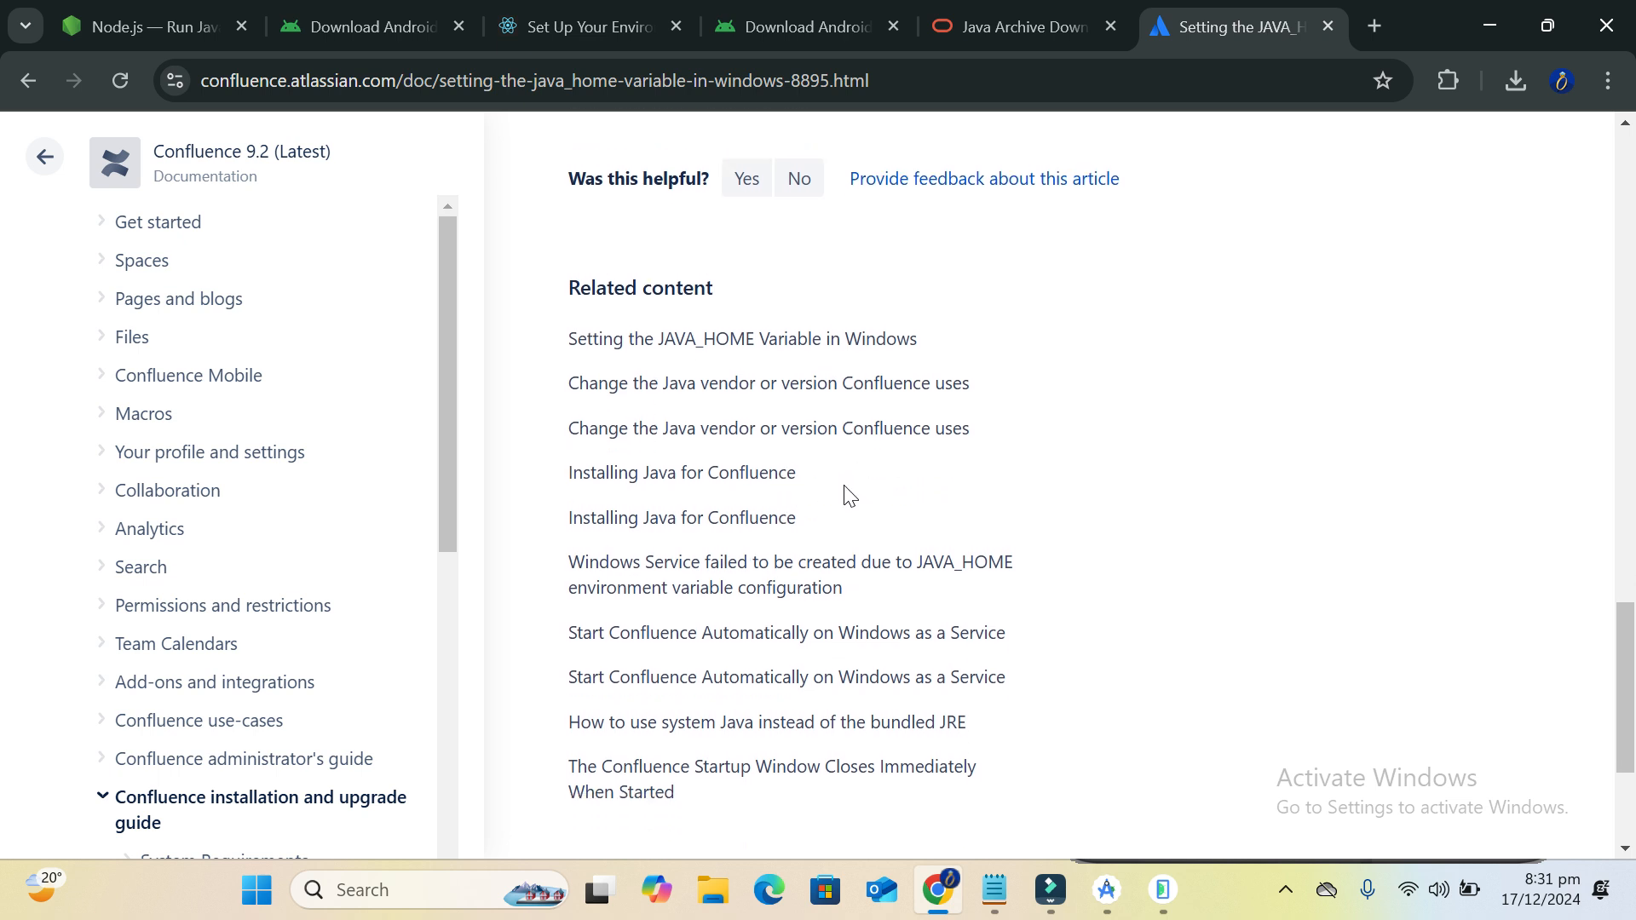
scroll(849, 494, "down", 2)
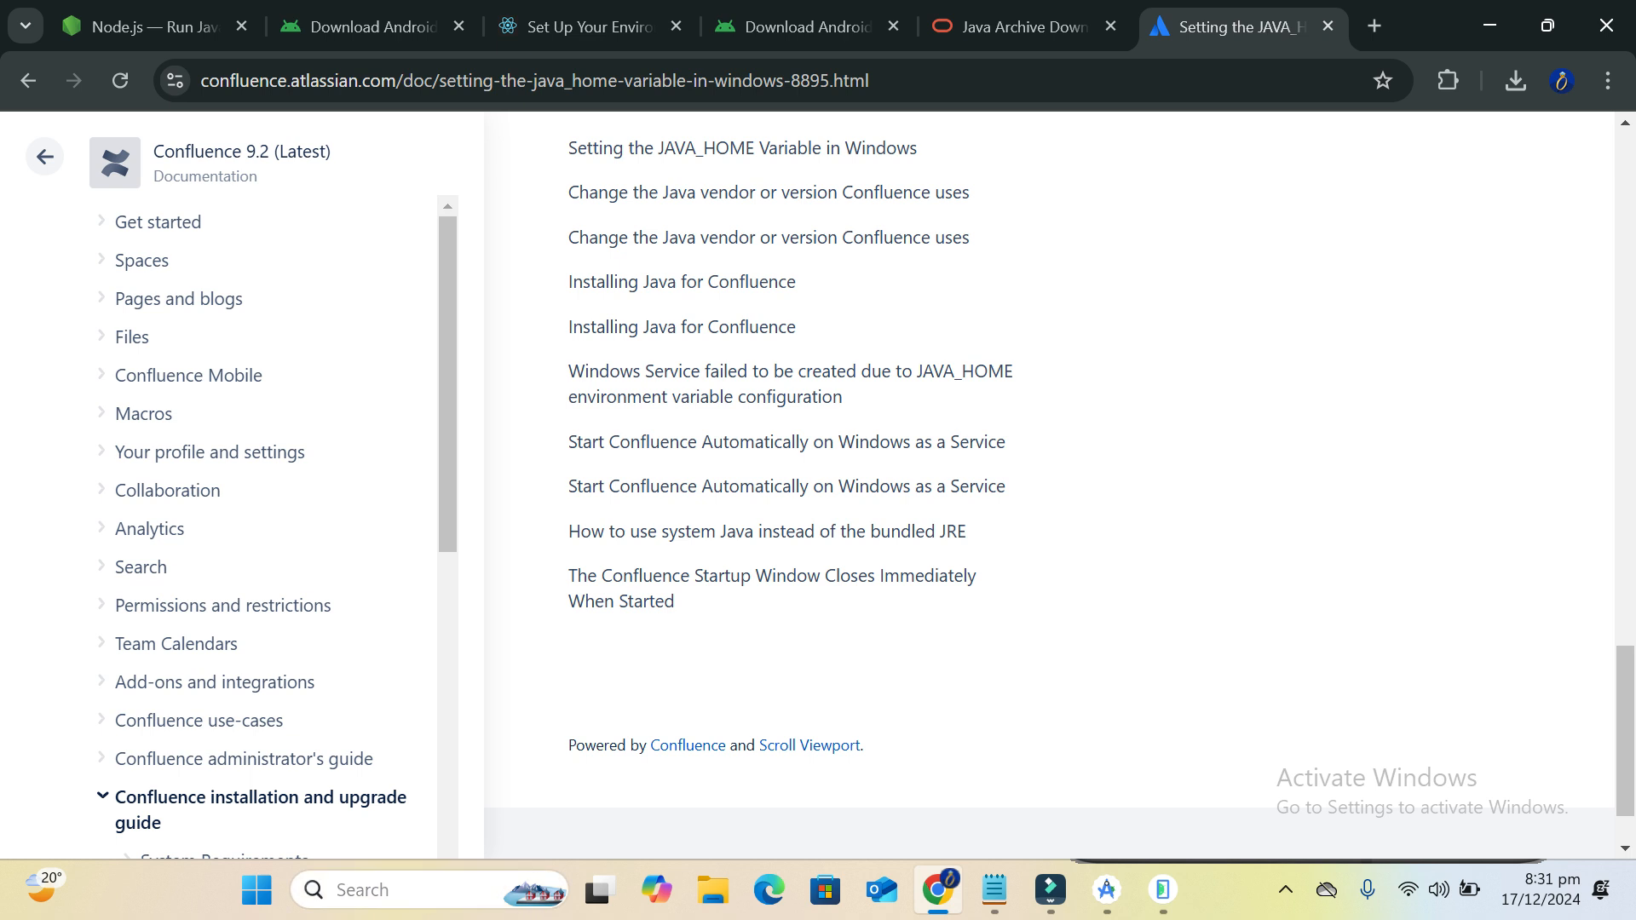
Open a Command Prompt and run echo %JAVA_HOME% to check the variable
key("super+r")
key("Return")
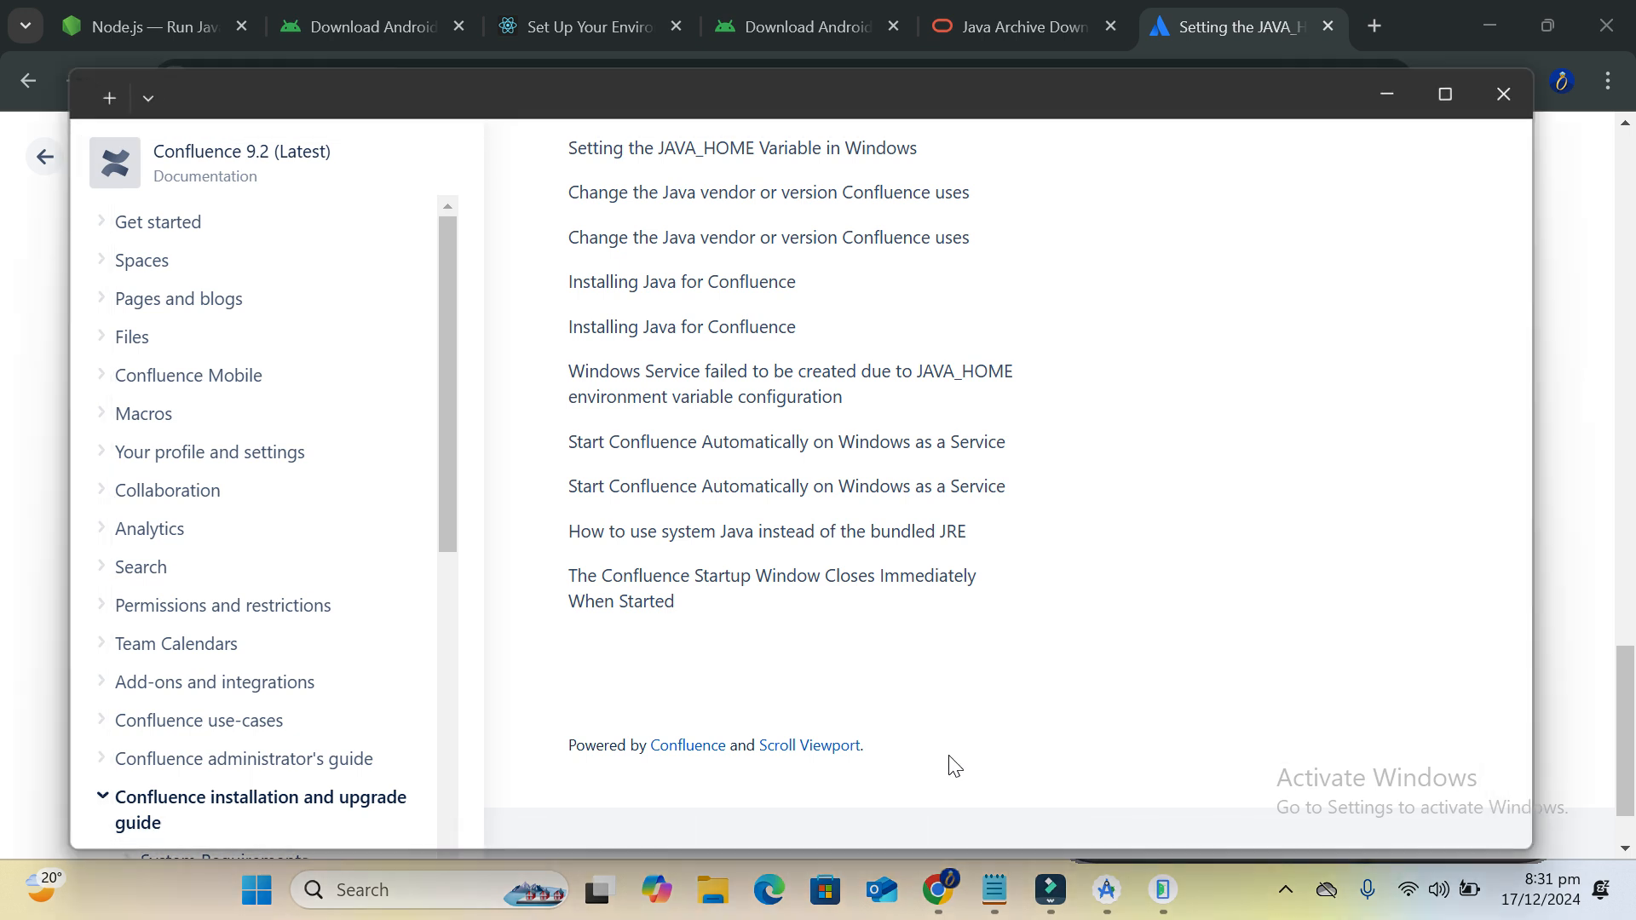
type("CD")
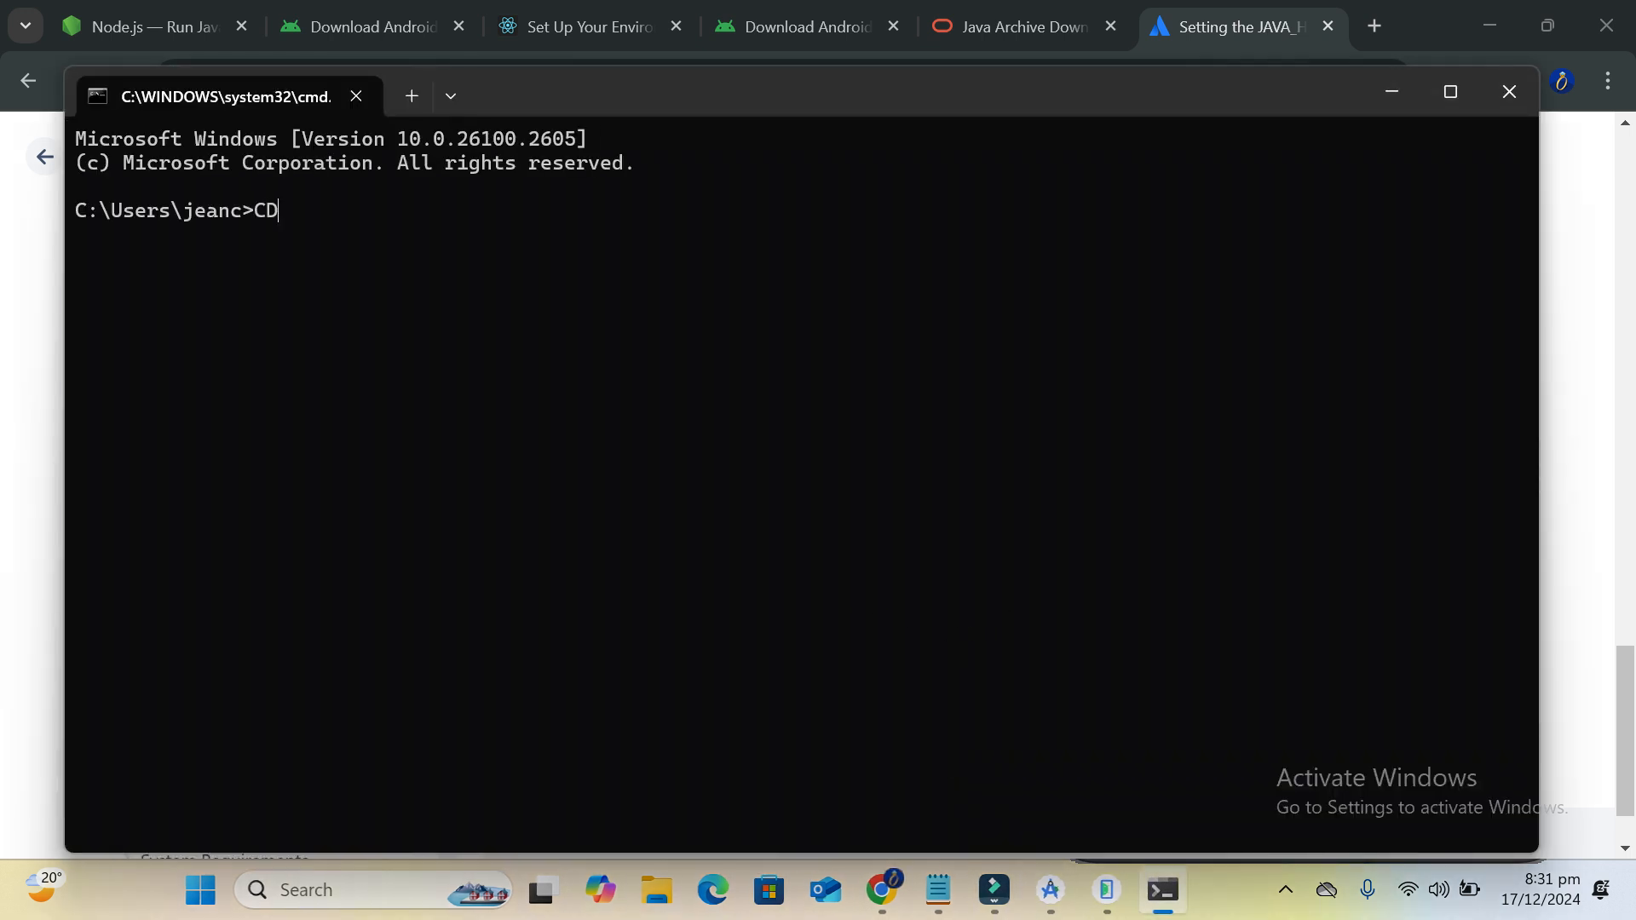
key("BackSpace")
key("BackSpace")
key("BackSpace")
type("scjh")
key("BackSpace")
key("BackSpace")
key("BackSpace")
key("BackSpace")
type("e3h")
key("BackSpace")
key("BackSpace")
key("BackSpace")
type("echo")
type(" %Jav")
type("AVA")
type("_HOME")
type("%")
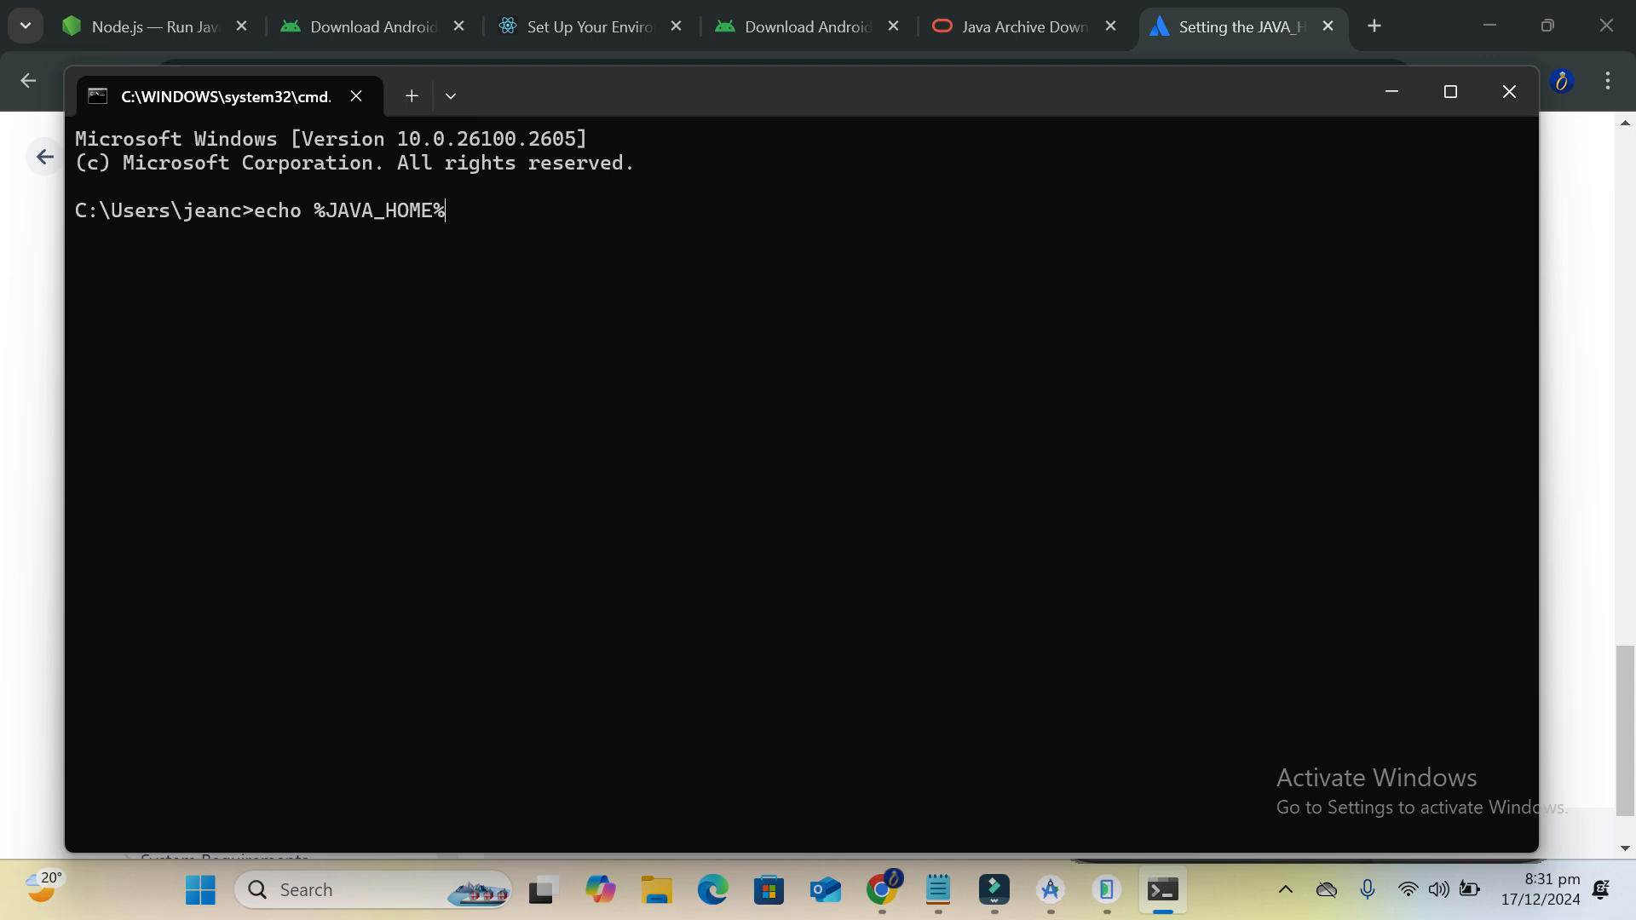
key("Return")
Run echo %ANDROID_HOME% to check the SDK variable, highlight the returned path and enlarge the terminal text
type("CD")
type("echo")
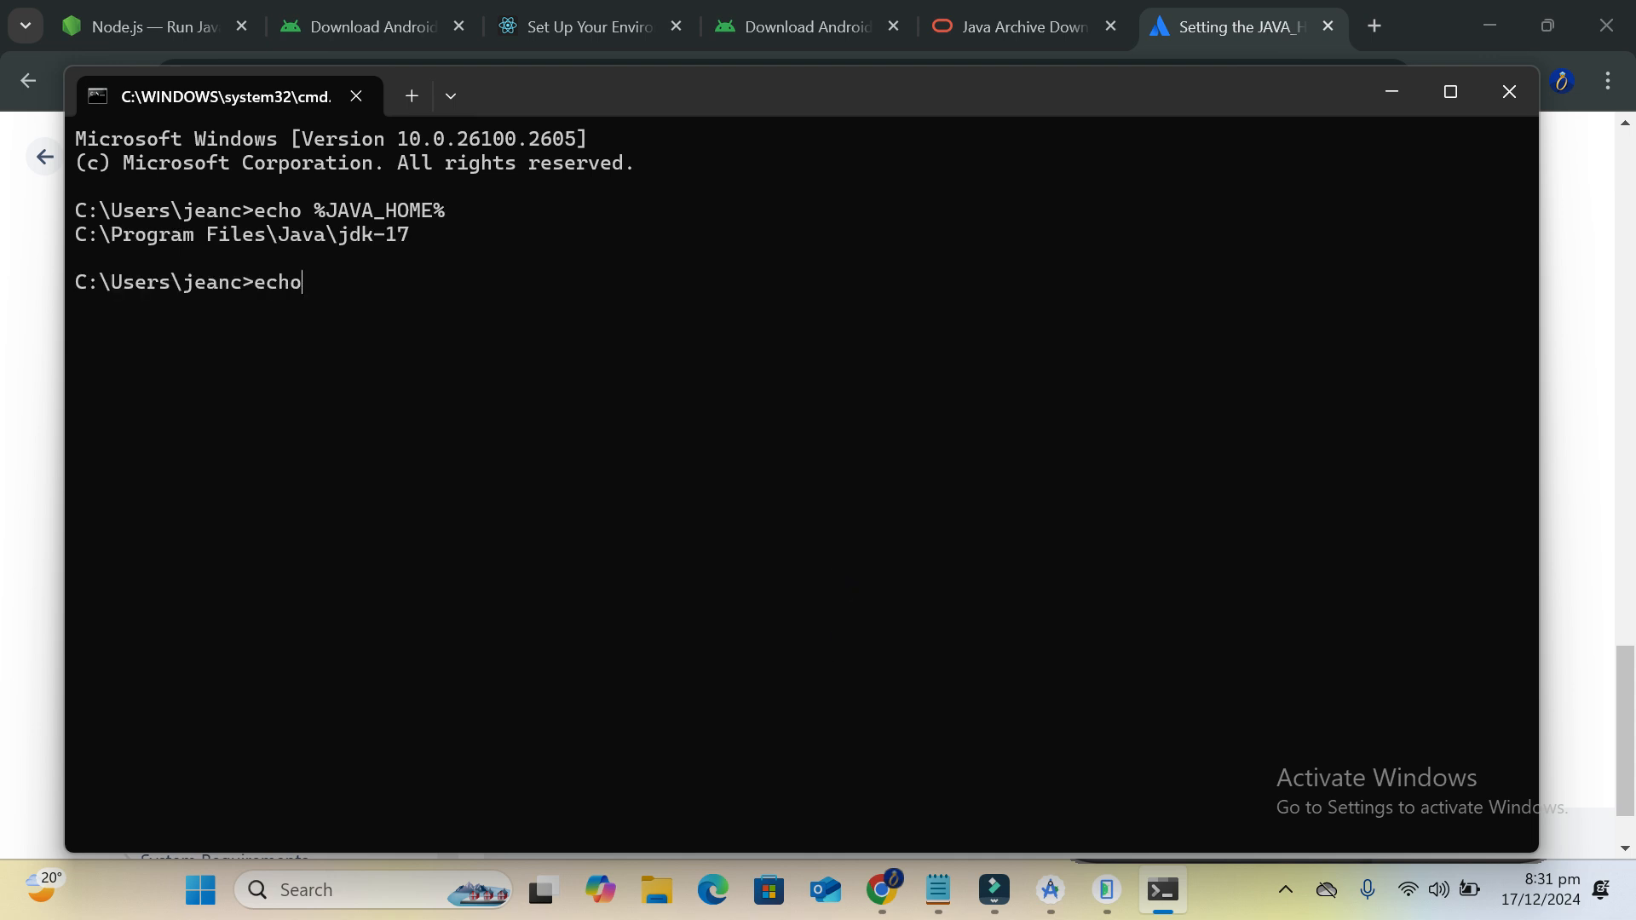
type(" %ANDROID_HOME%")
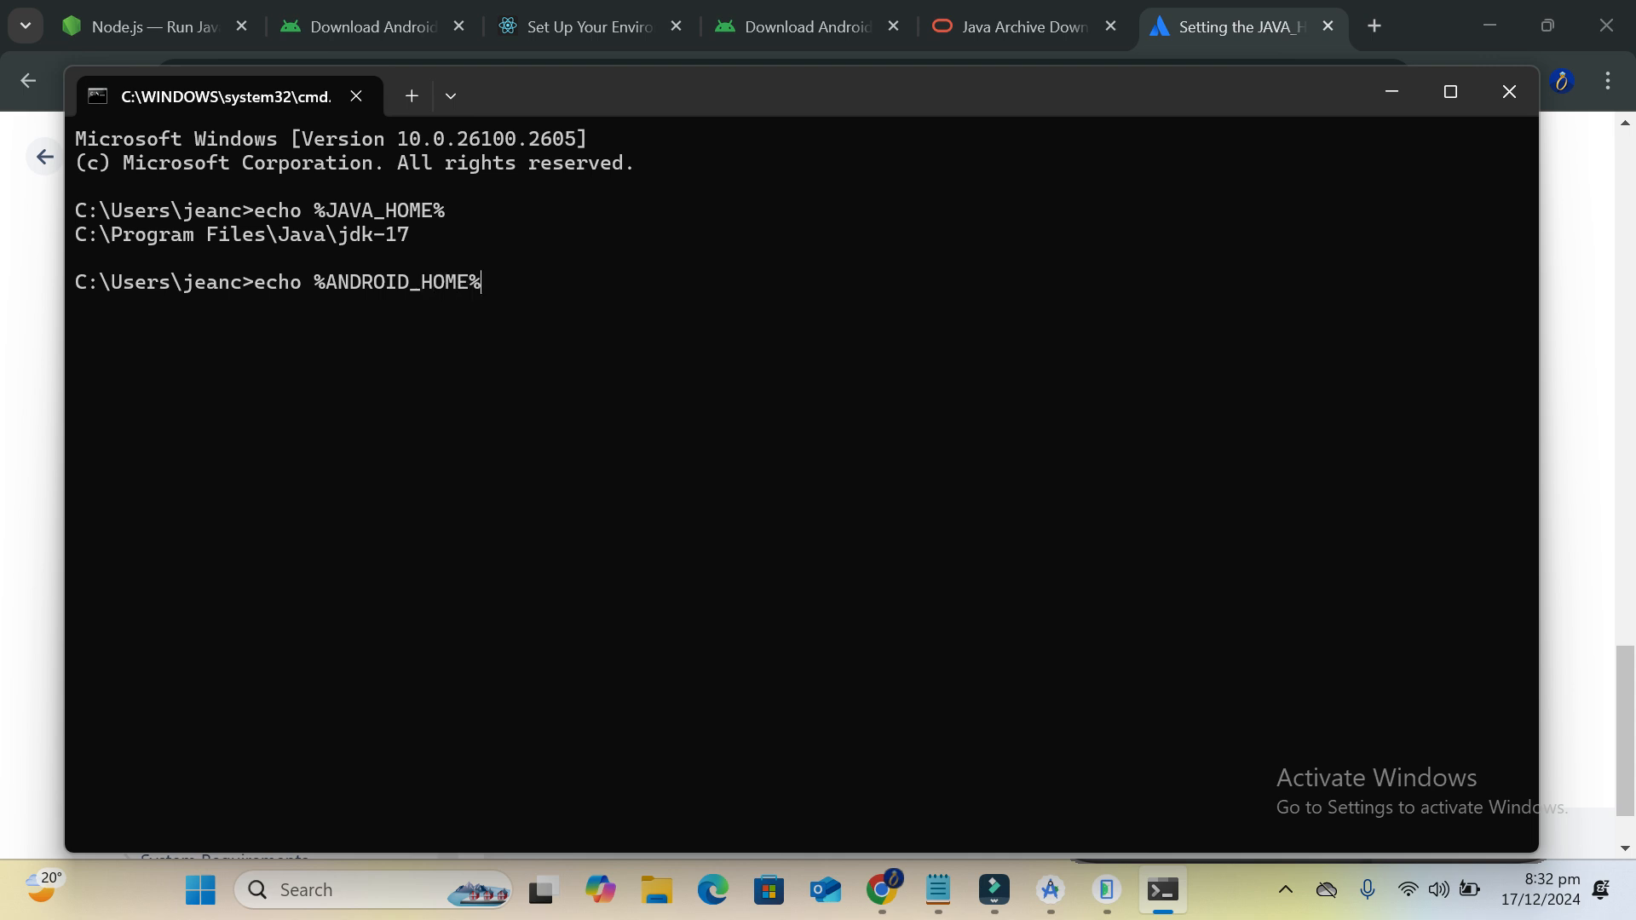
key("Return")
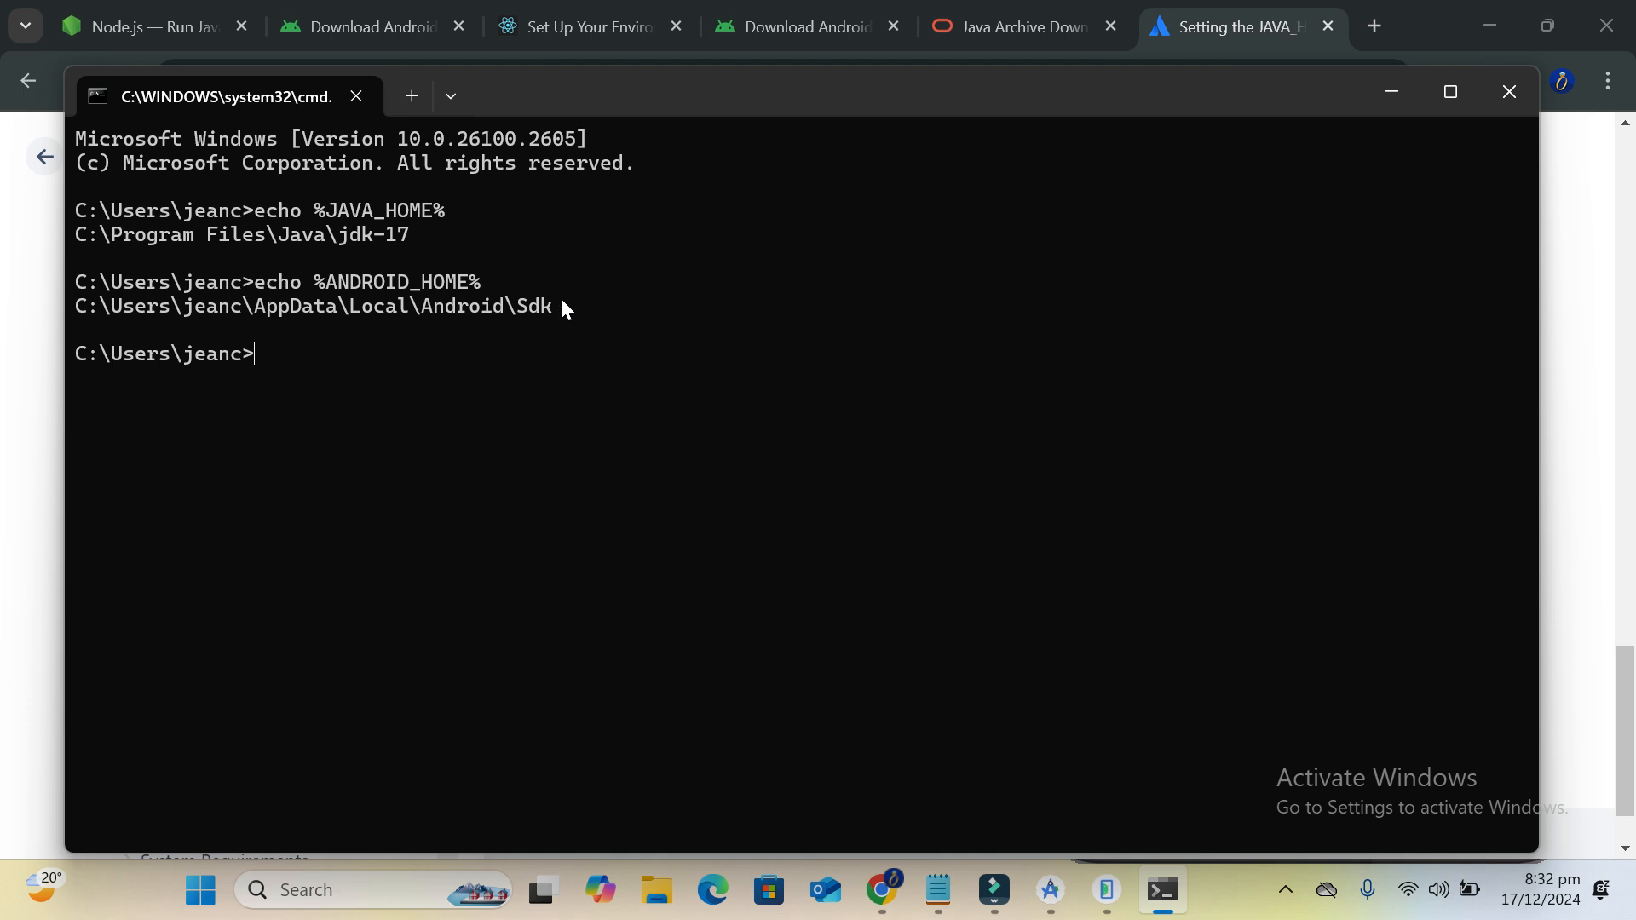
left_click_drag(584, 306, 116, 303)
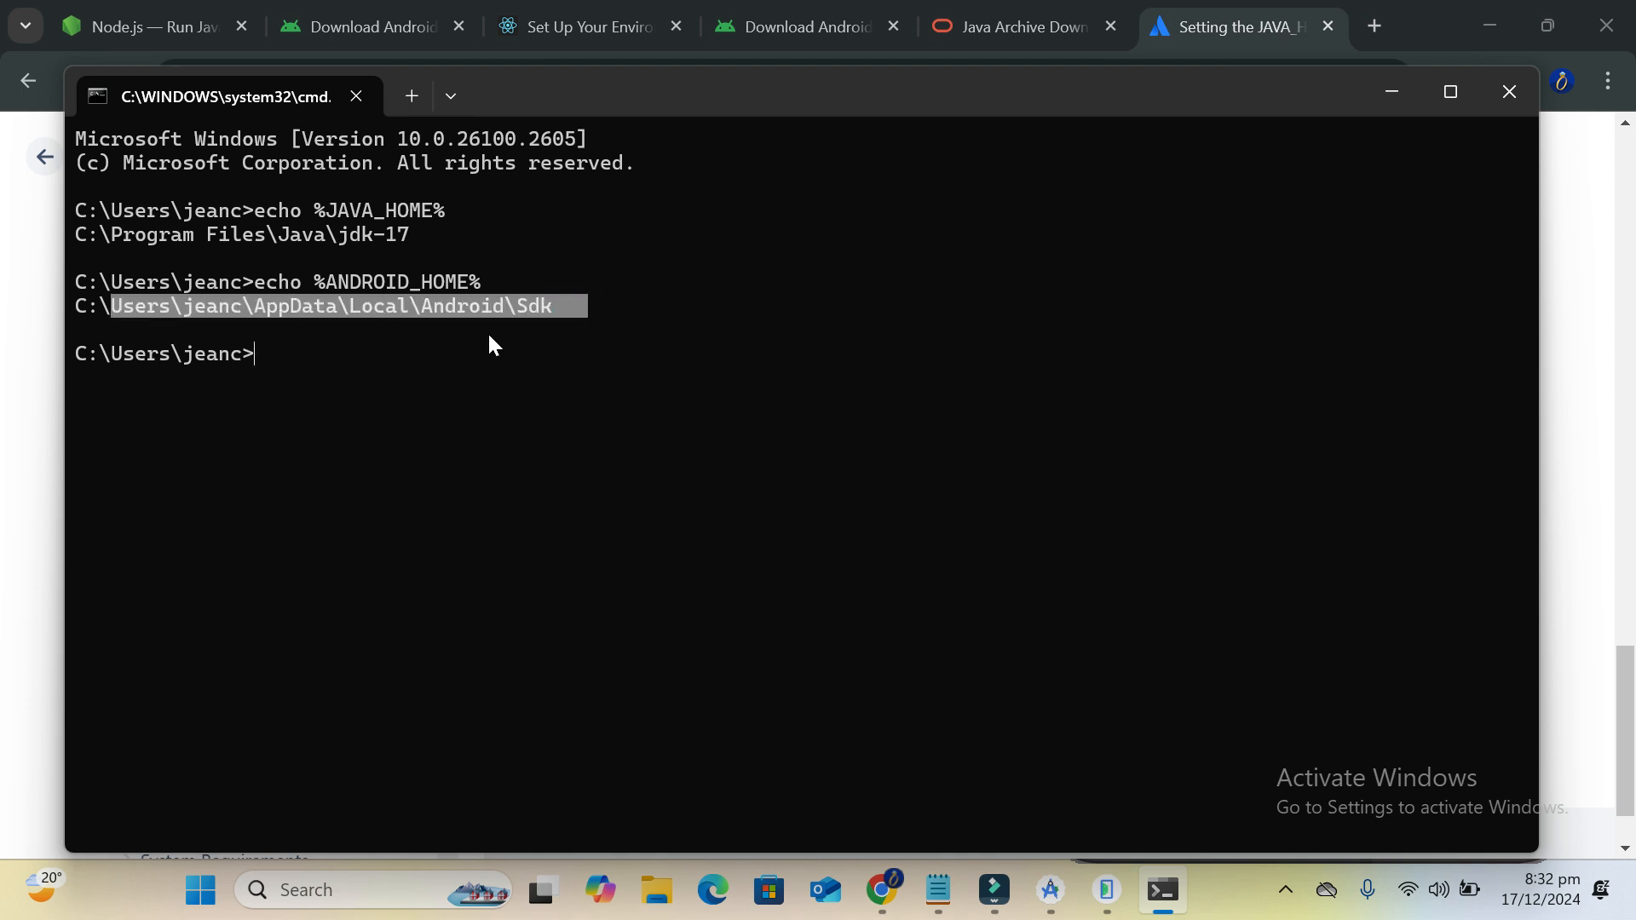
scroll(489, 336, "up", 5)
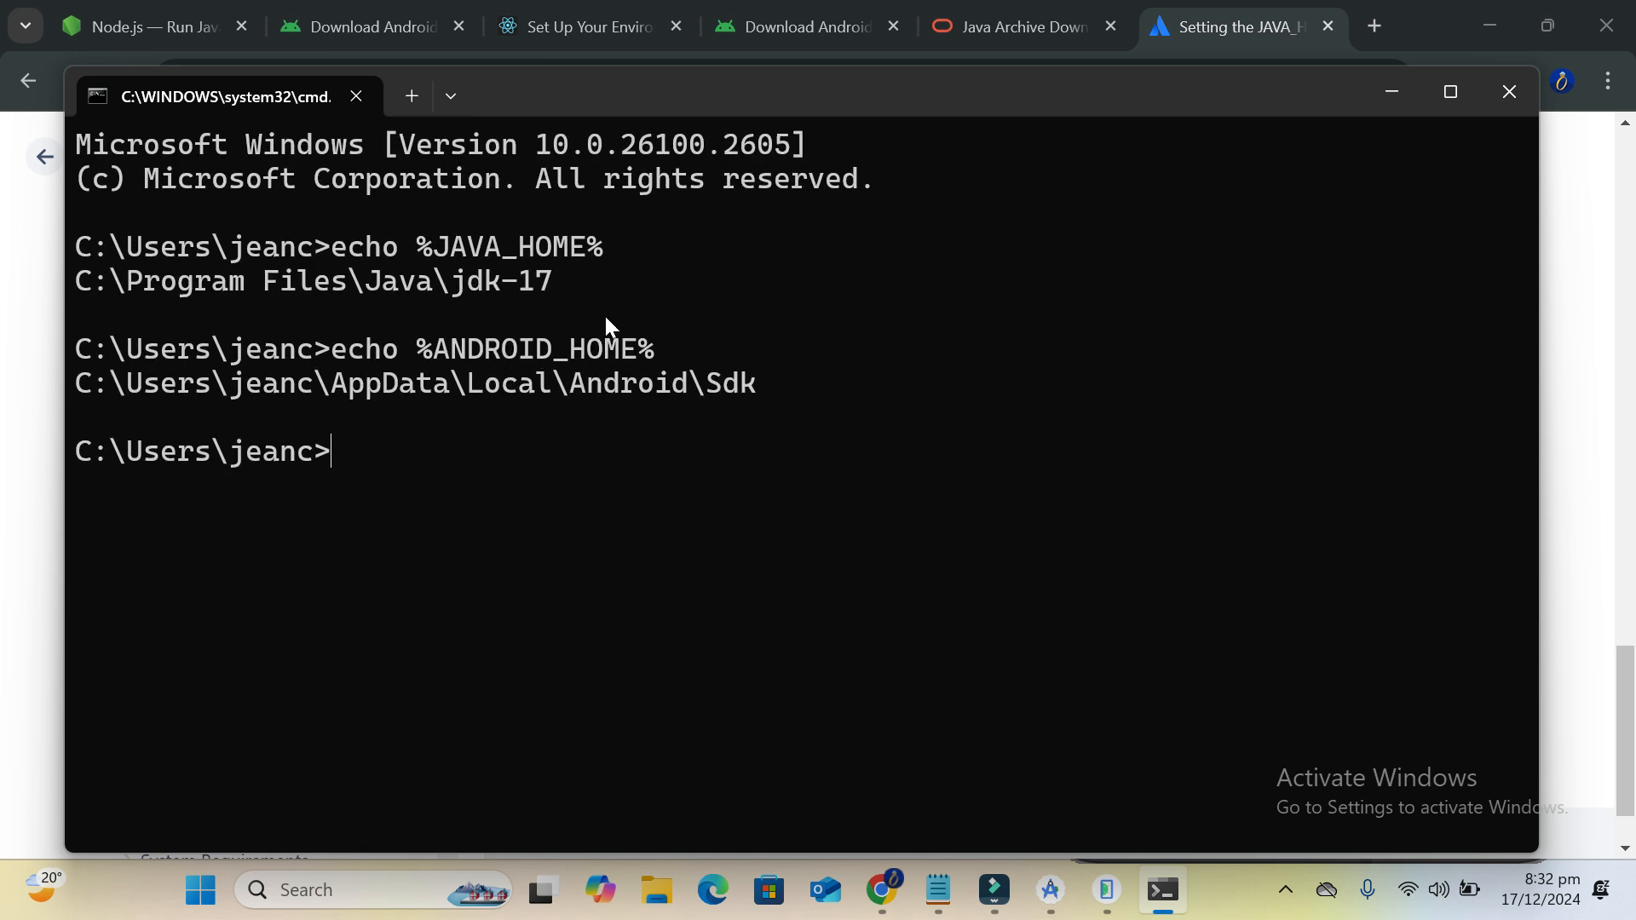
Highlight the returned SDK and JDK paths and the JAVA_HOME and ANDROID_HOME echo commands in the terminal for review, then clear the selection
left_click_drag(782, 392, 160, 390)
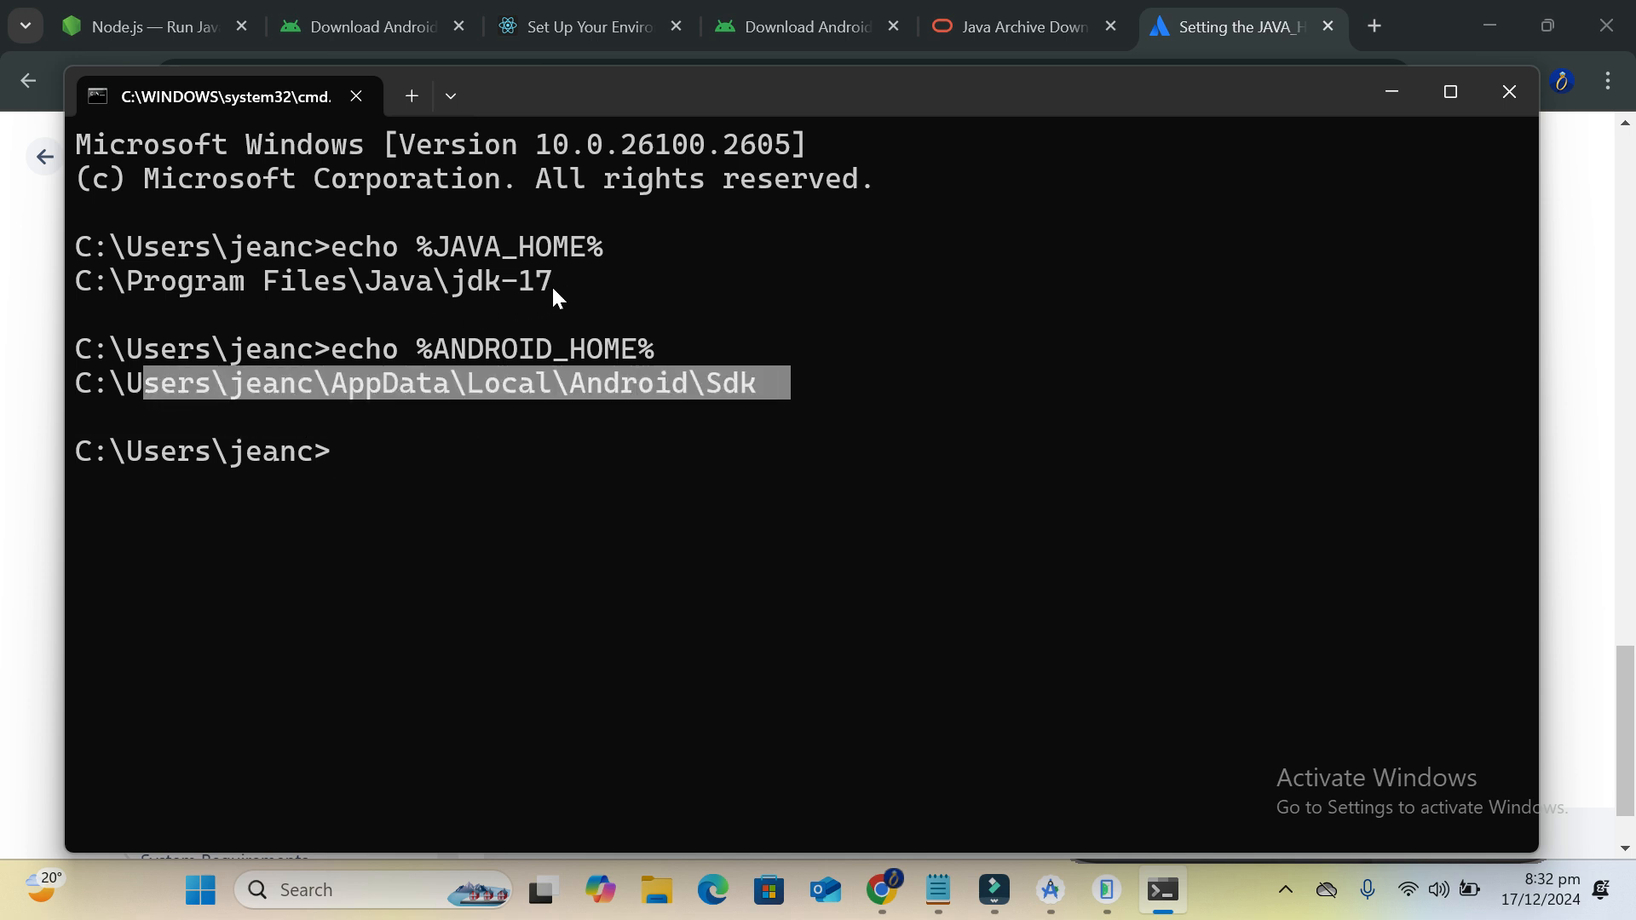
left_click_drag(584, 281, 78, 289)
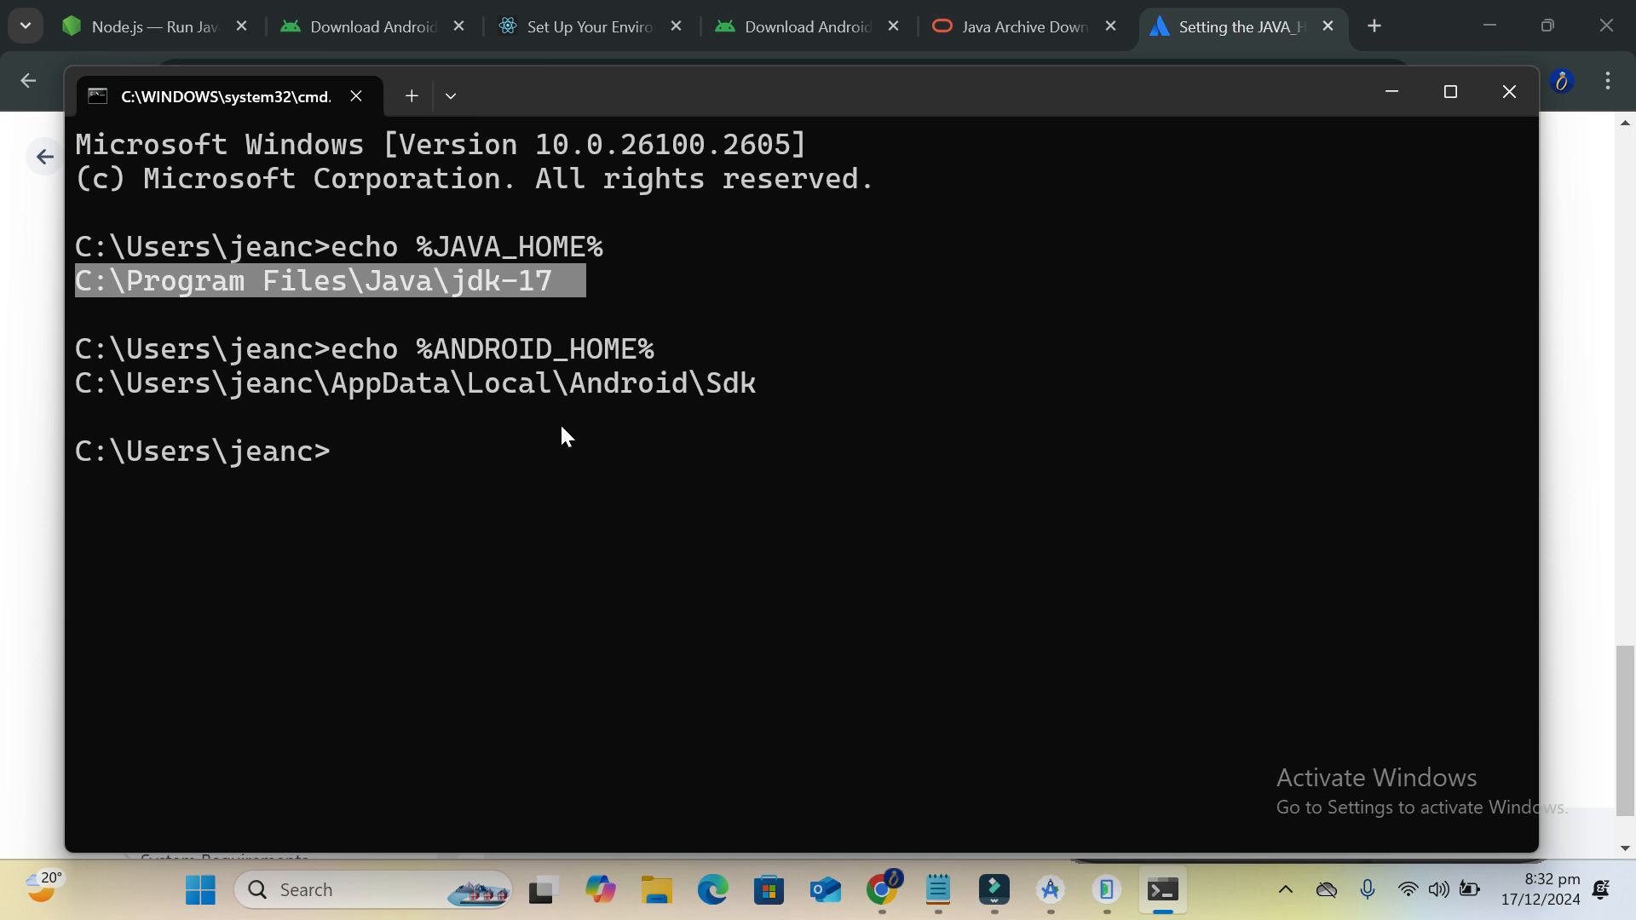
left_click_drag(612, 247, 417, 249)
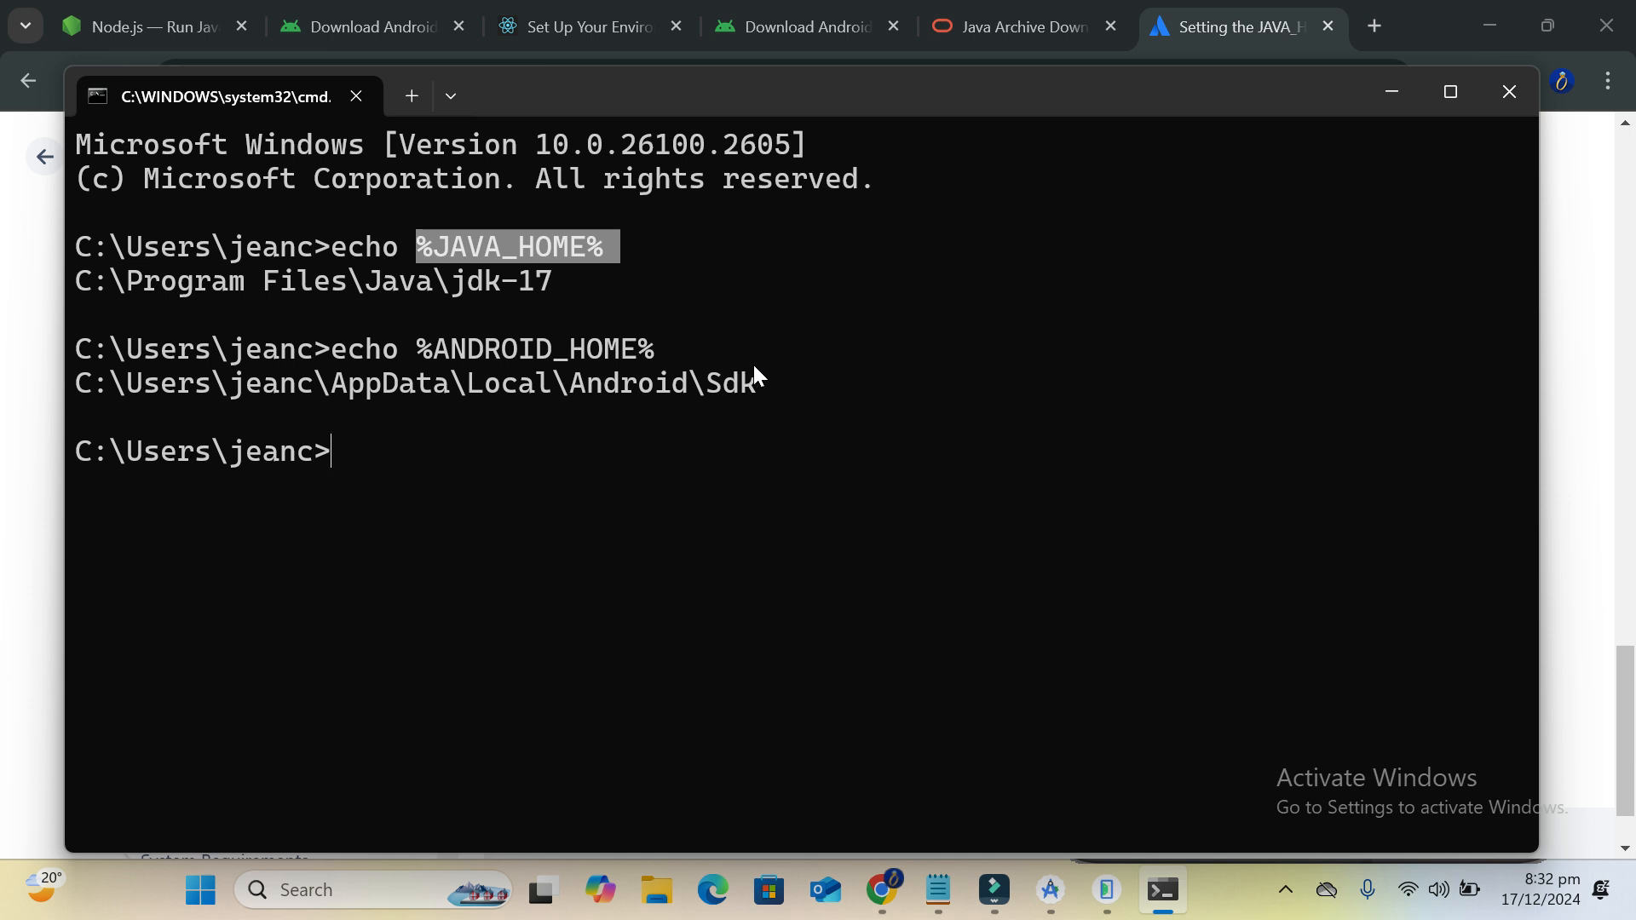
left_click(672, 335)
left_click_drag(92, 355, 94, 359)
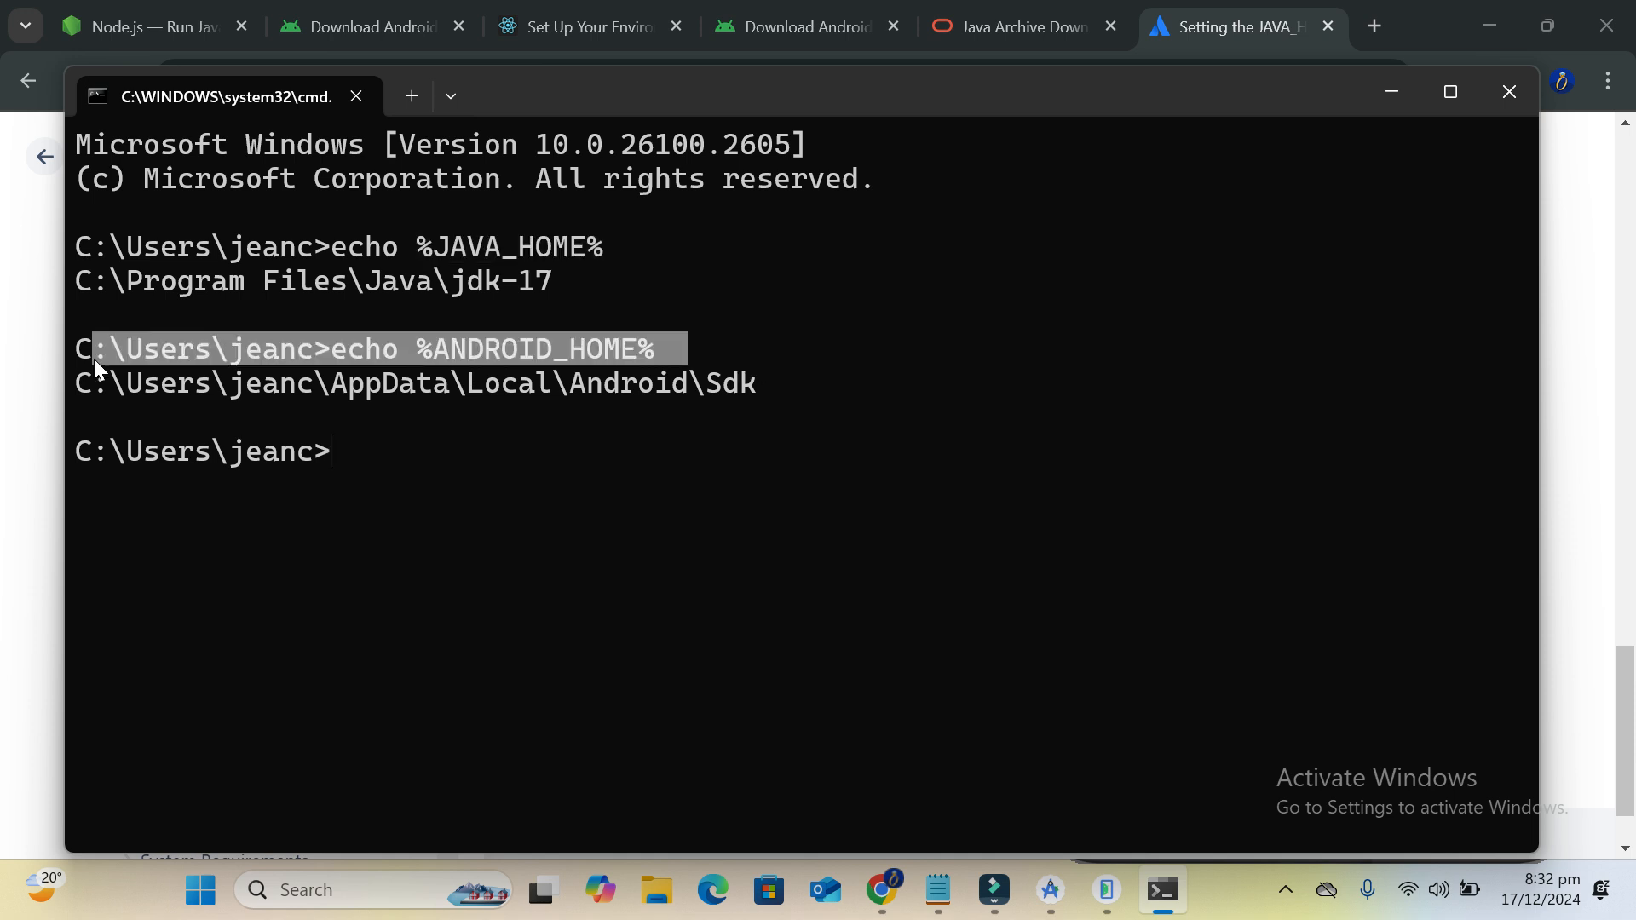
left_click(438, 617)
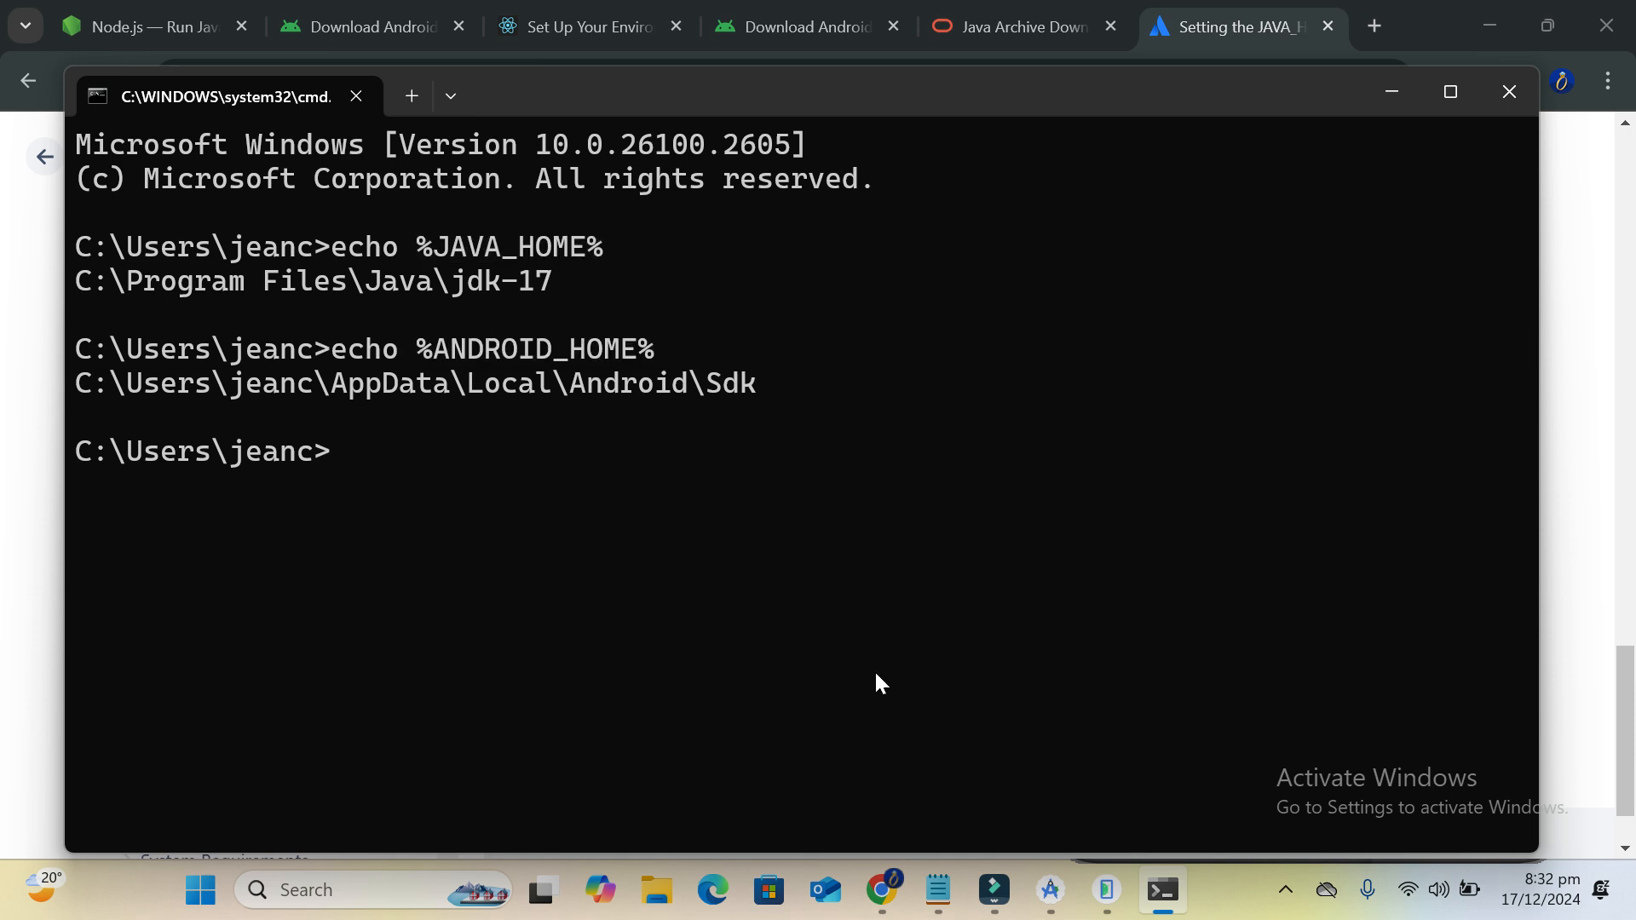
Switch to the Notepad outline of the Node.js, Android Studio and JDK 17 topics and open the screen recorder's options
left_click(939, 893)
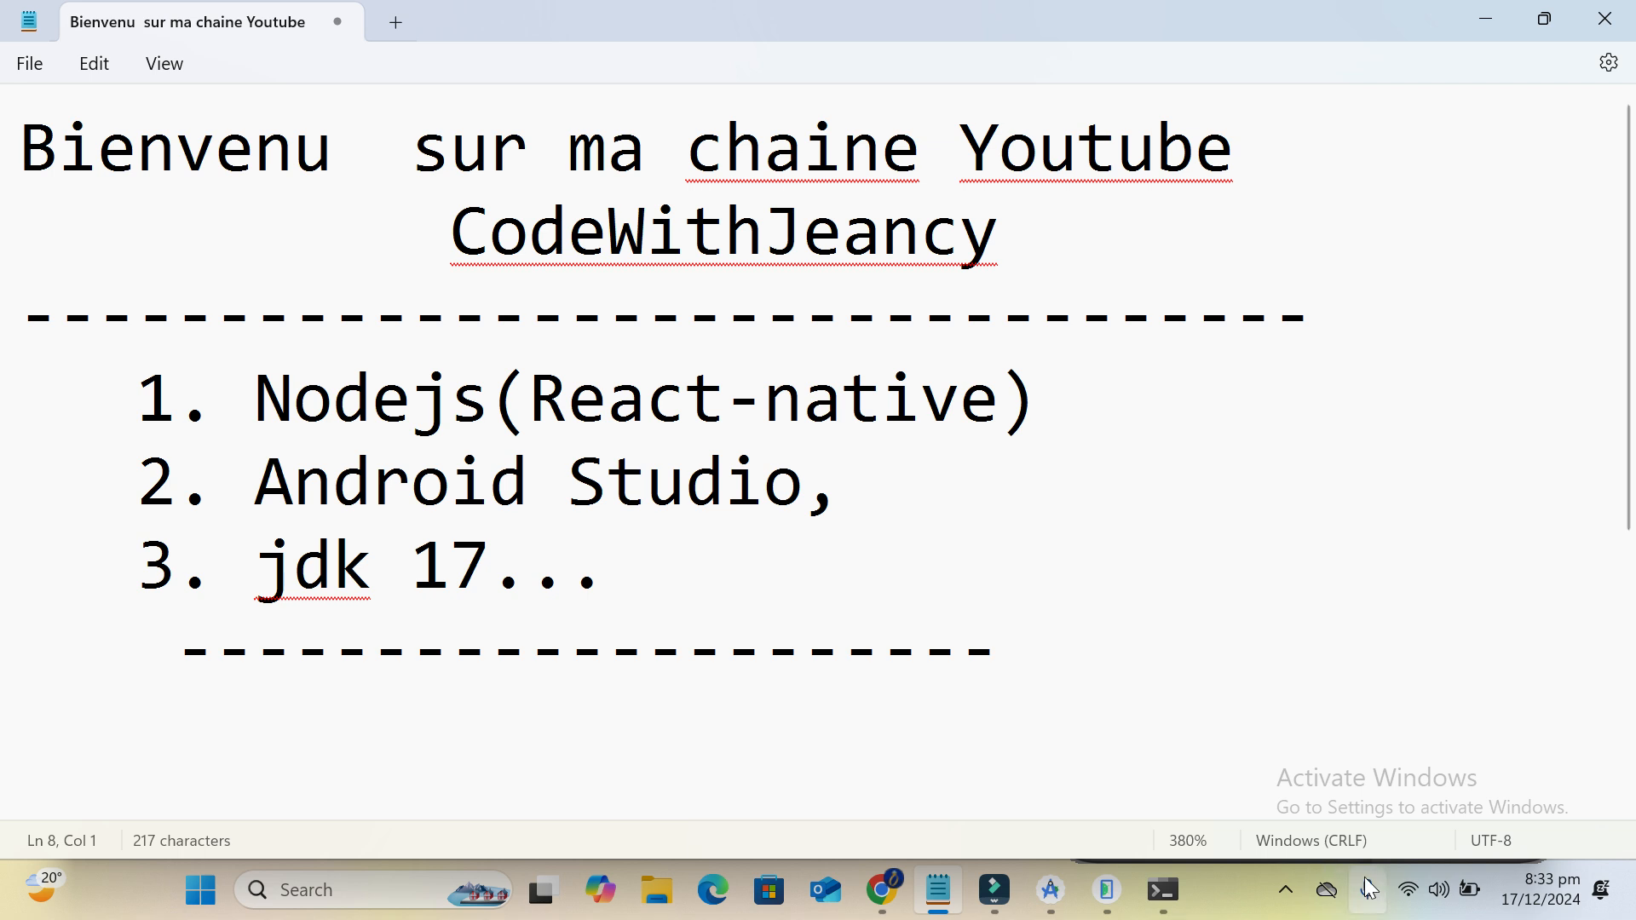
left_click(1299, 908)
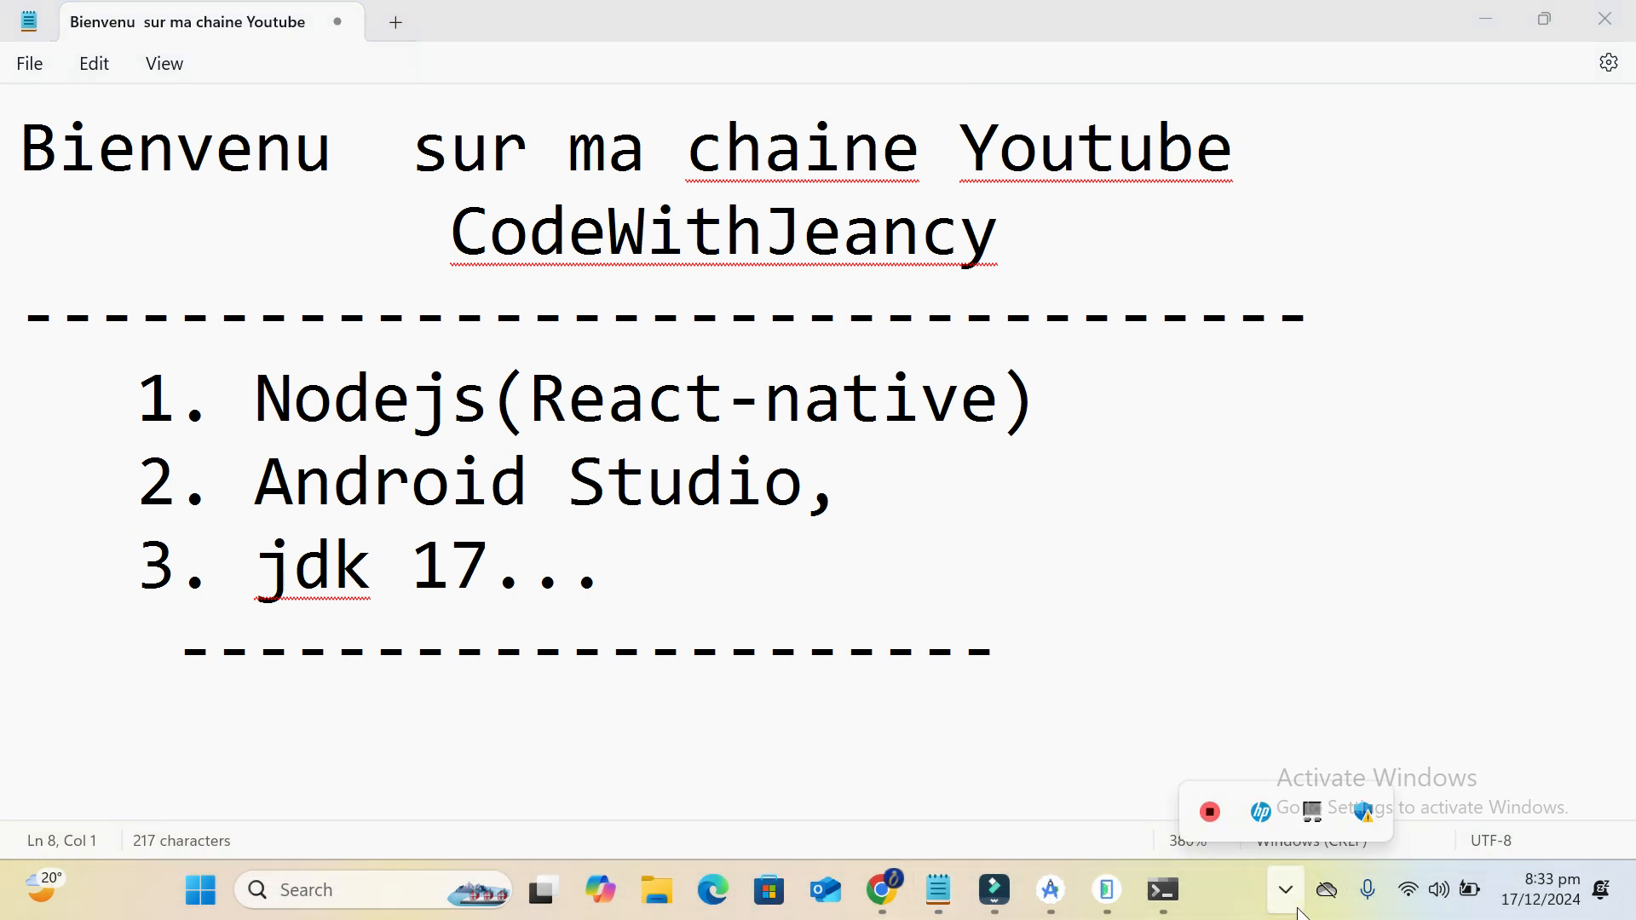
right_click(1215, 811)
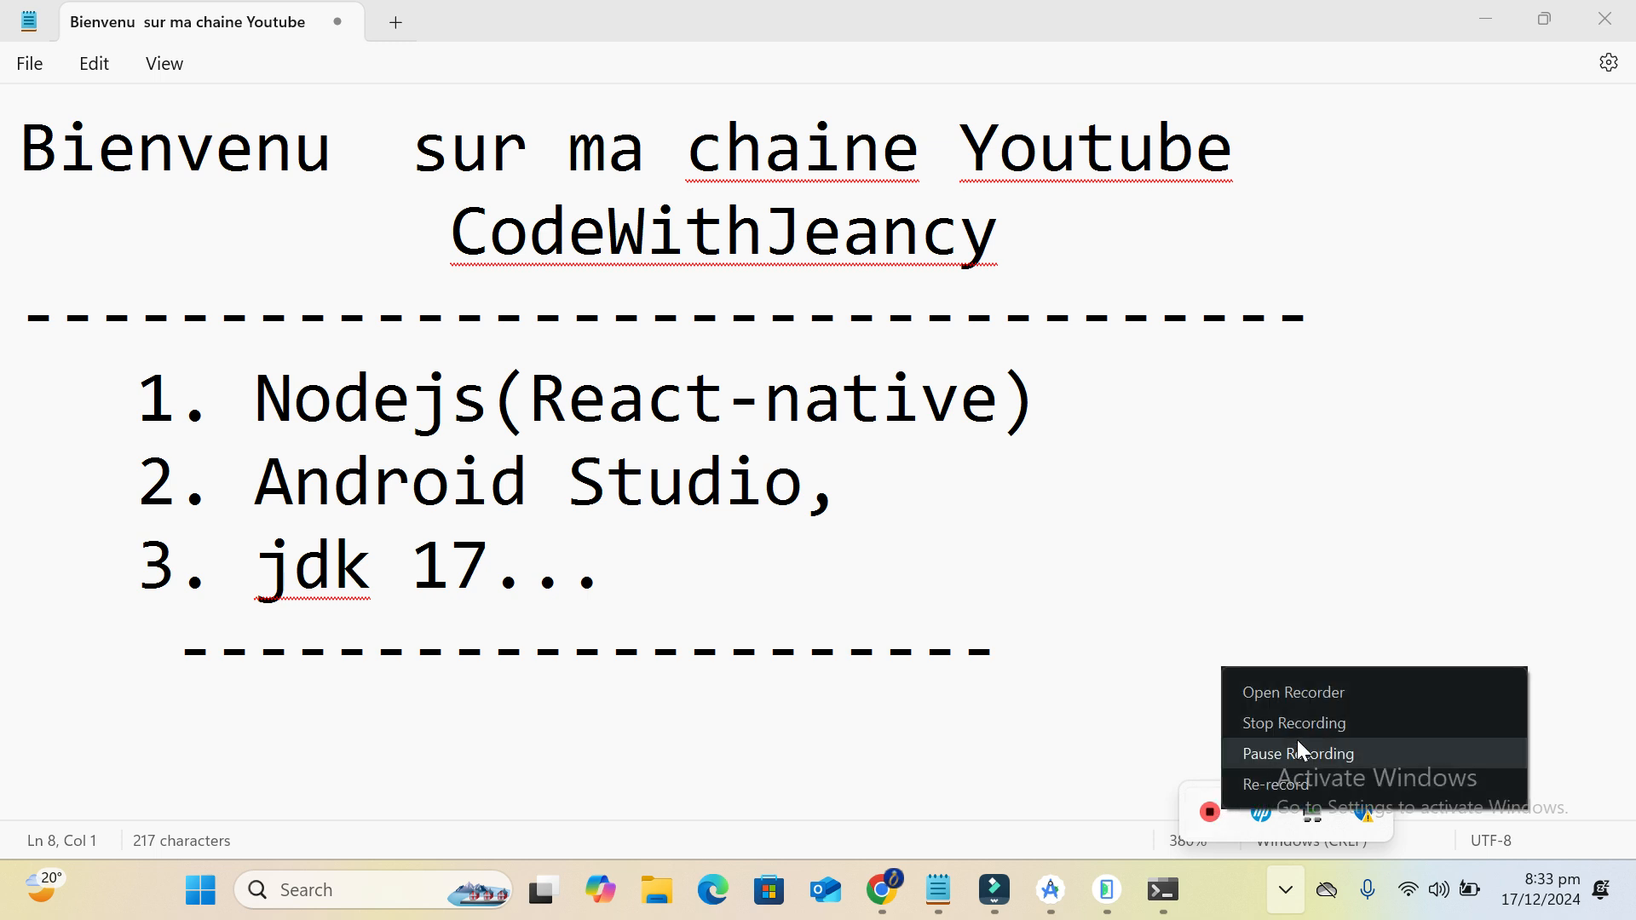